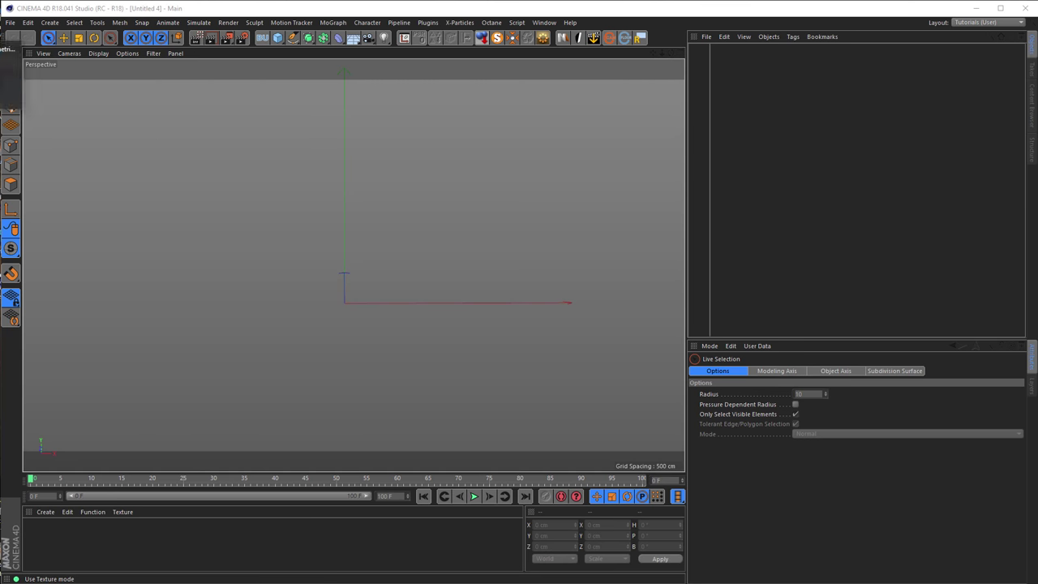
- Show the test.jpg render in the Picture Viewer and delete the other history entries
{"action": "key", "text": "alt+Tab"}
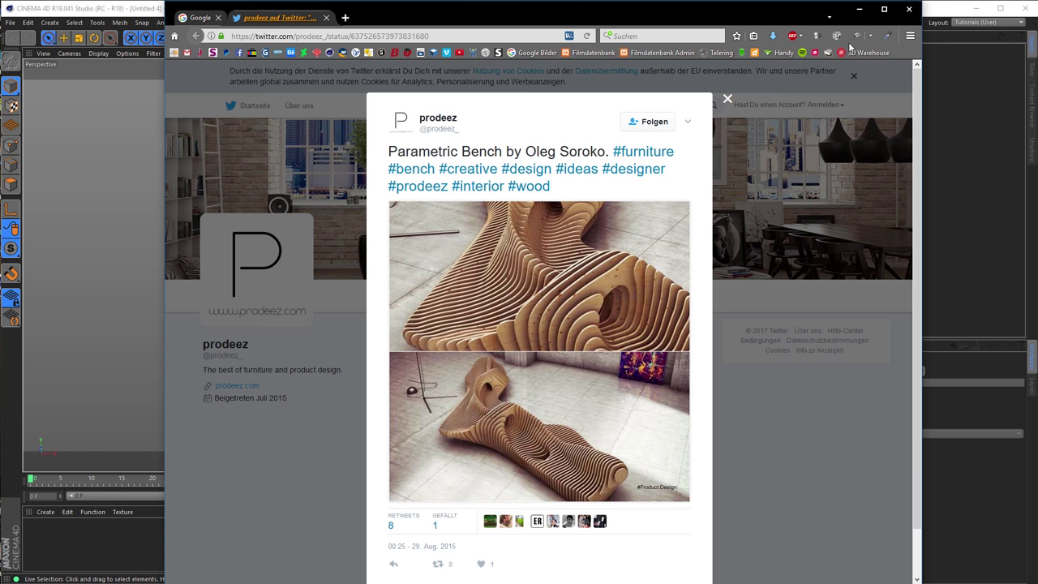
{"action": "left_click", "coordinate": [858, 9]}
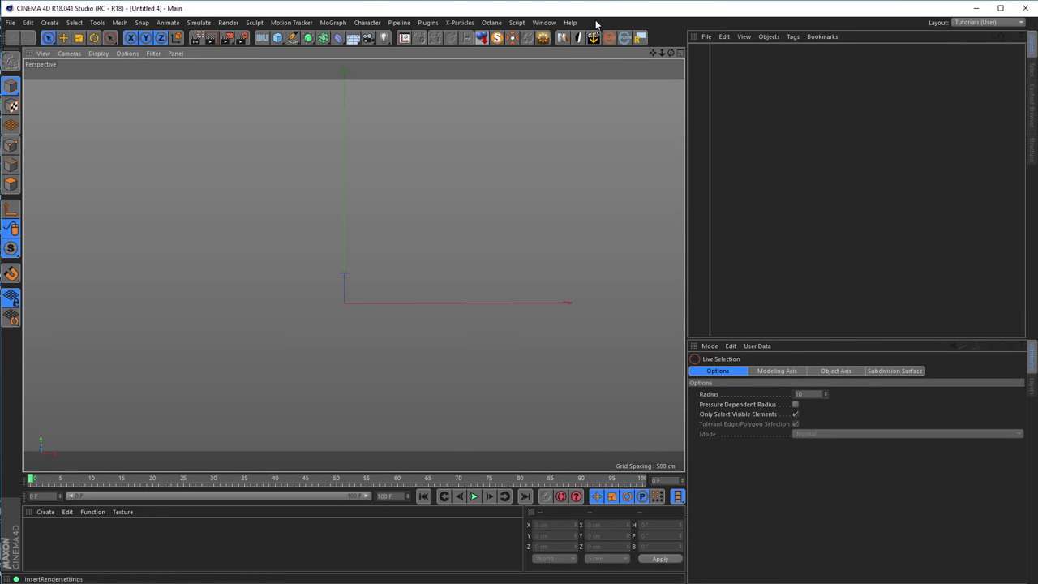
{"action": "key", "text": "shift+F6"}
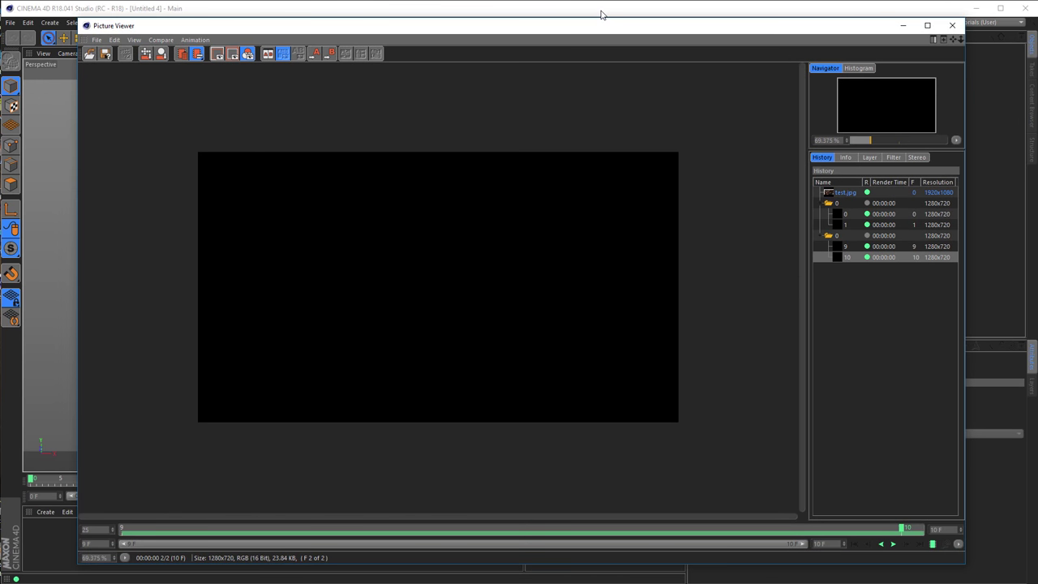
{"action": "left_click", "coordinate": [844, 193]}
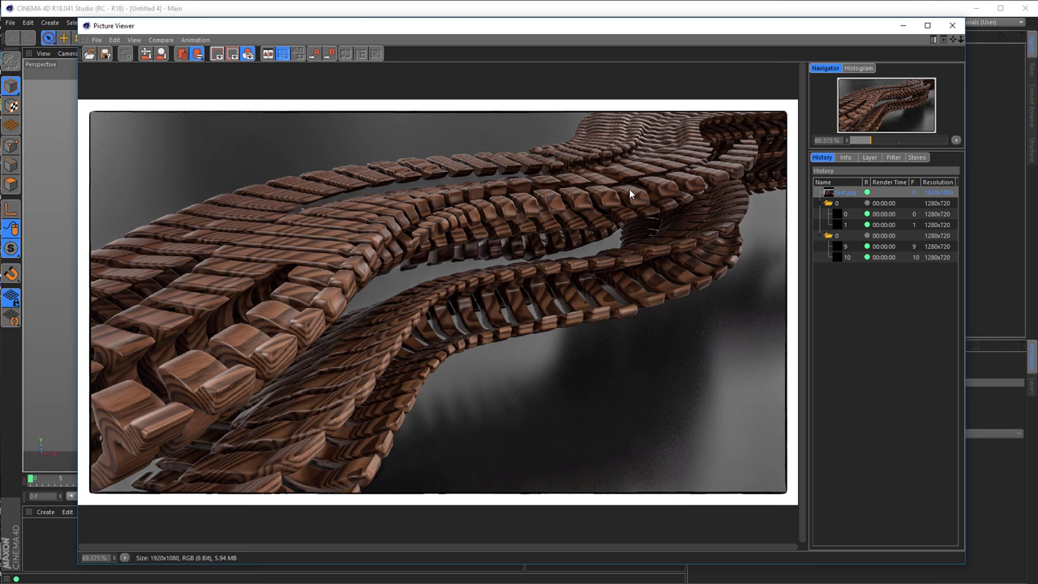
{"action": "left_click", "coordinate": [835, 225]}
{"action": "key", "text": "Delete"}
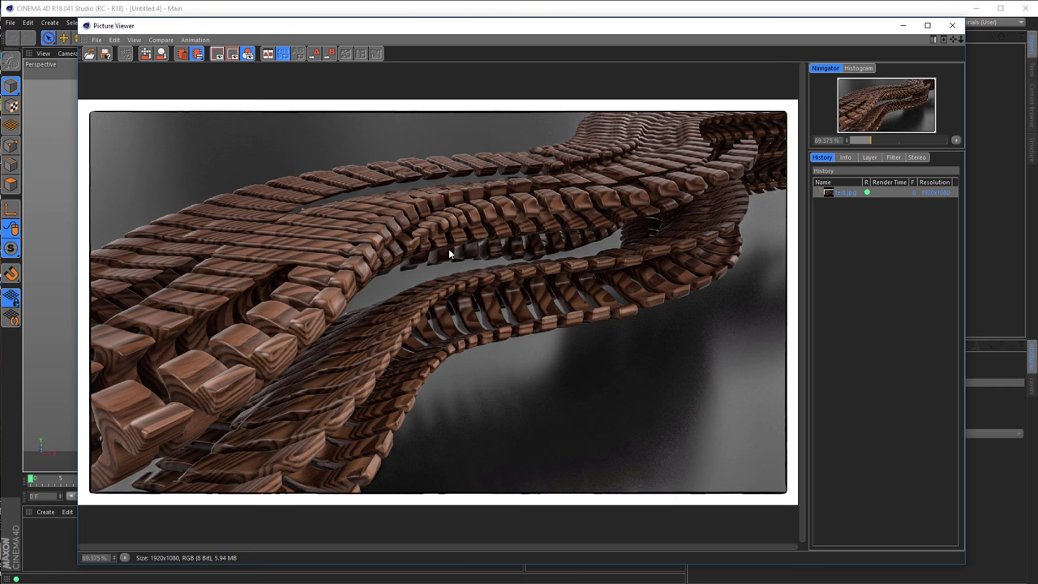
- Add a Plane object to the scene and compare it with the reference render
{"action": "left_click", "coordinate": [952, 27]}
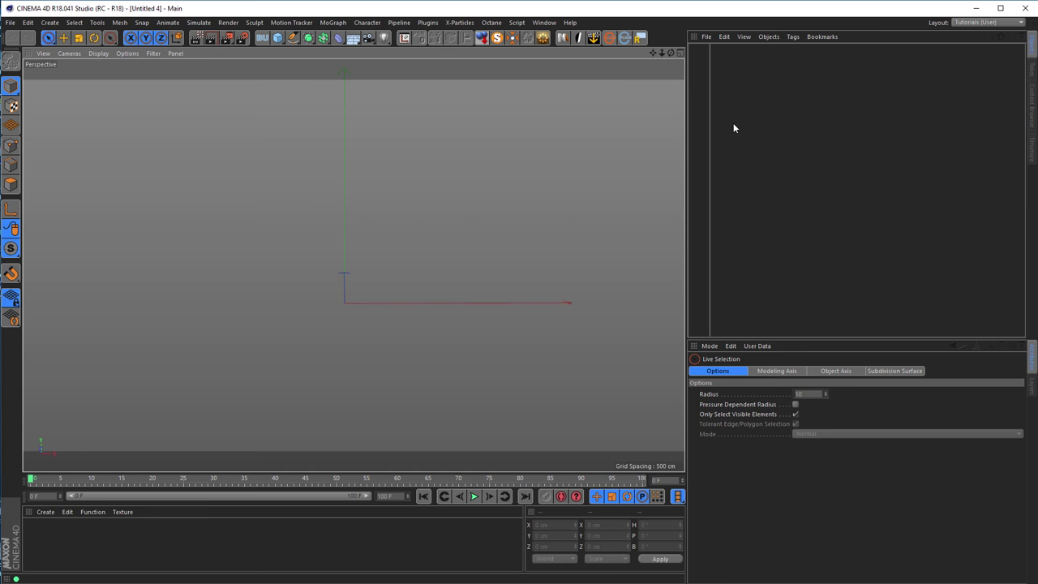
{"action": "left_click", "coordinate": [297, 39]}
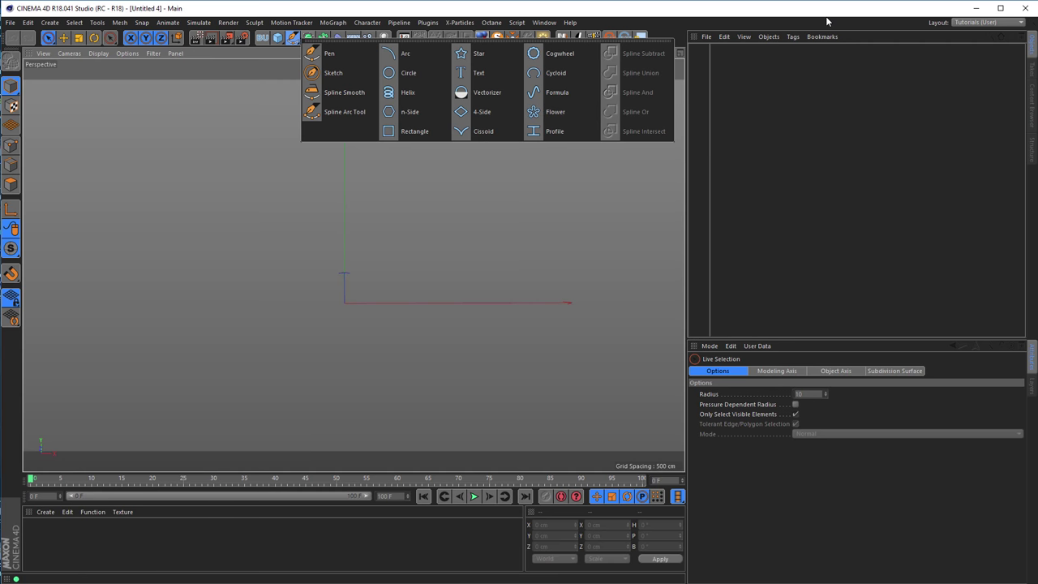
{"action": "left_click", "coordinate": [809, 80]}
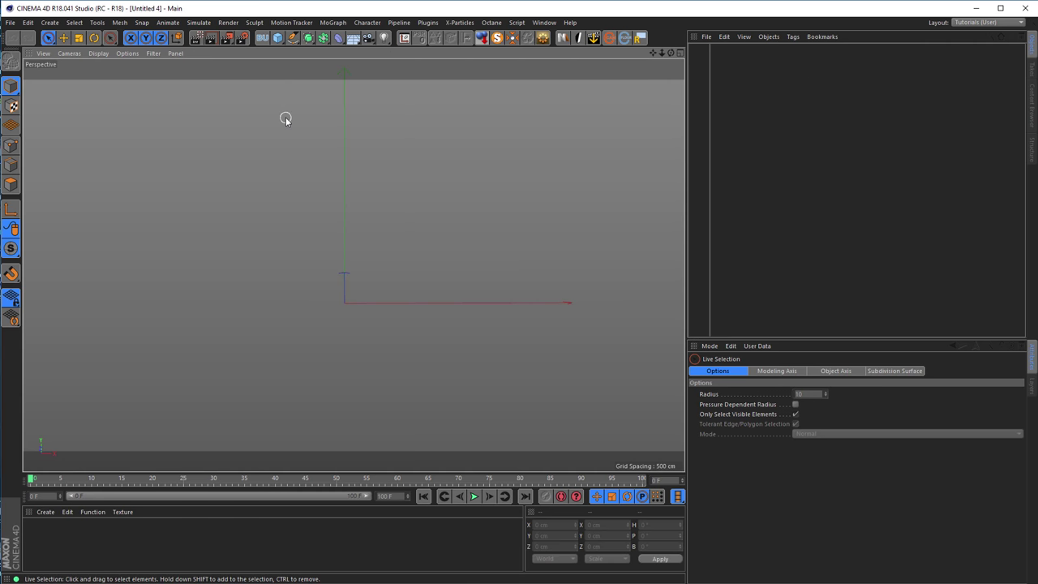
{"action": "left_click_drag", "start_coordinate": [278, 40], "coordinate": [375, 90]}
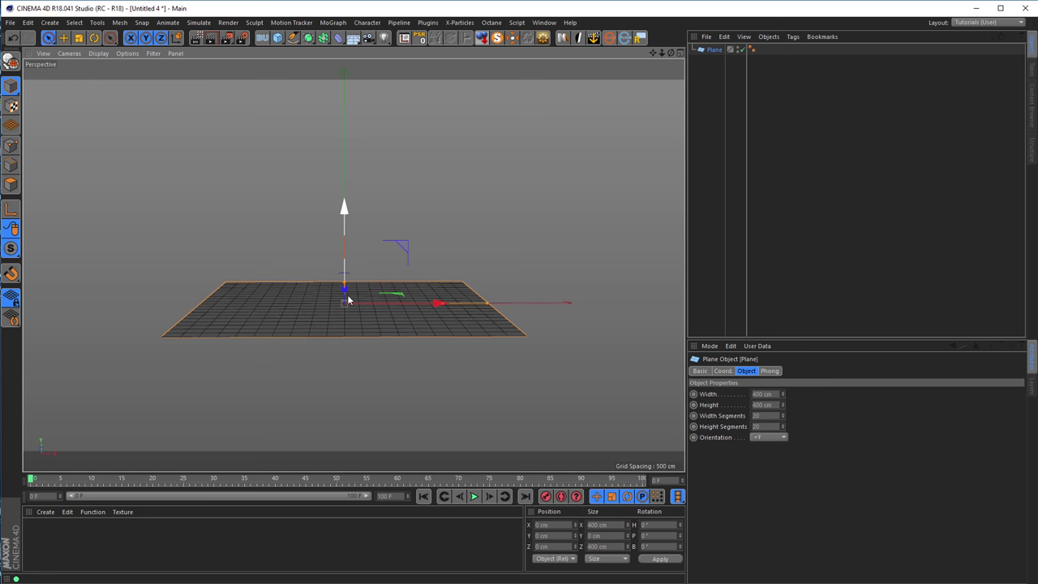
{"action": "left_click_drag", "start_coordinate": [350, 307], "coordinate": [352, 261], "text": "alt"}
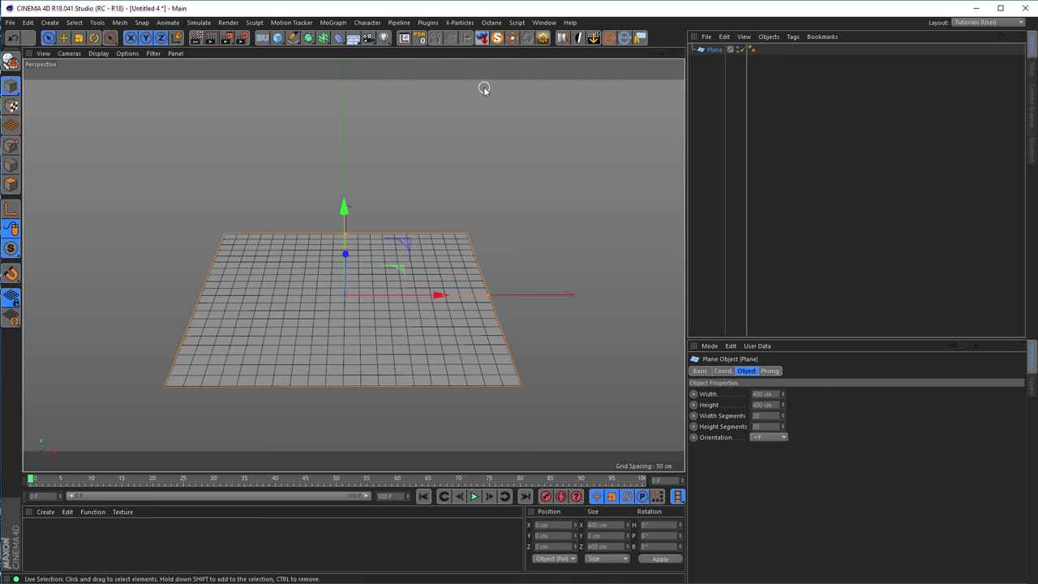
{"action": "key", "text": "shift+F6"}
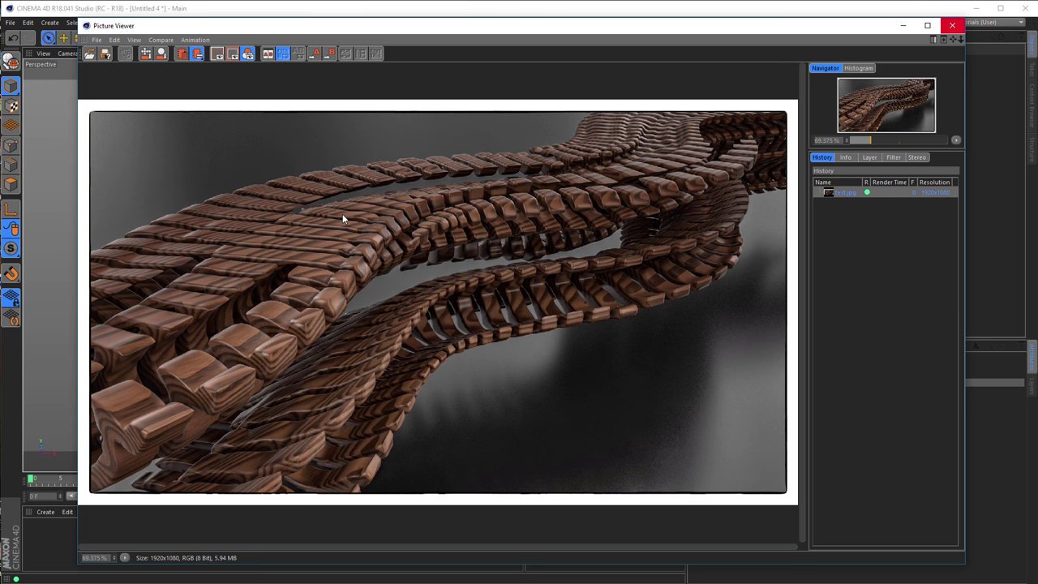
{"action": "left_click", "coordinate": [952, 26]}
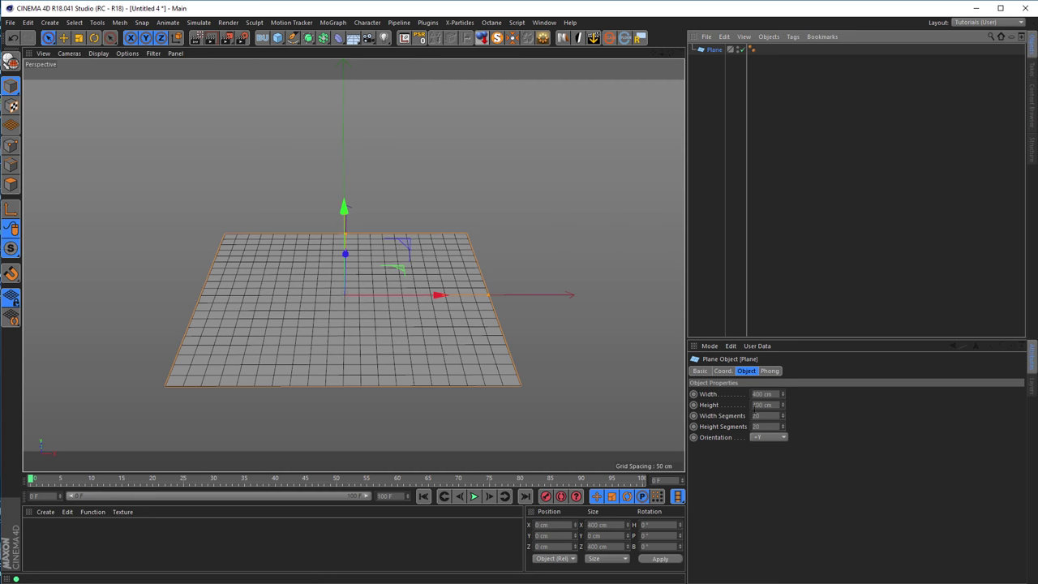
- Give the plane 1 width segment, 1 height segment and +Z orientation
{"action": "left_click", "coordinate": [763, 414]}
{"action": "type", "text": "1"}
{"action": "key", "text": "Tab"}
{"action": "type", "text": "1"}
{"action": "key", "text": "Return"}
{"action": "left_click", "coordinate": [779, 437]}
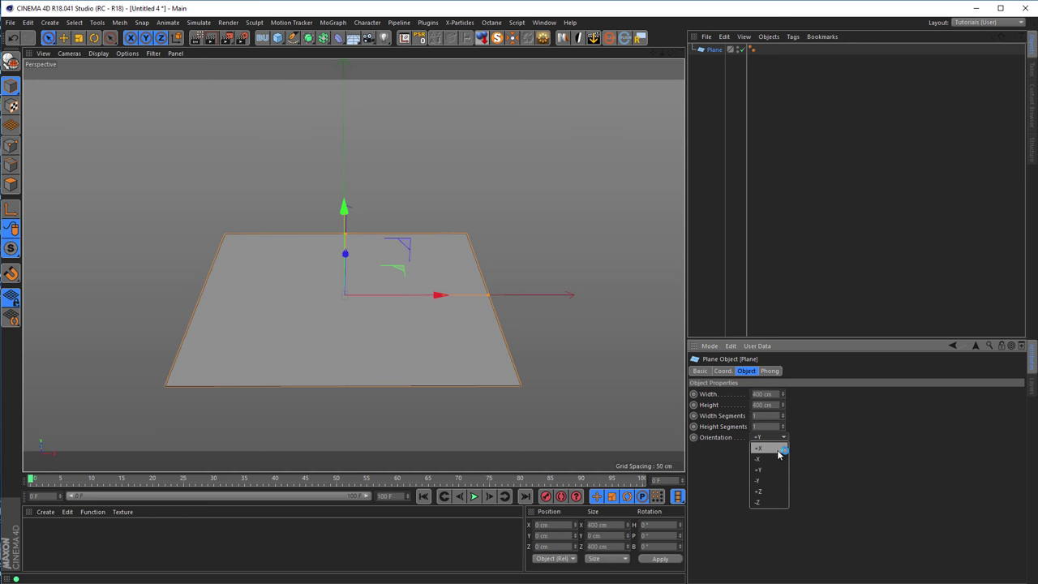
{"action": "left_click", "coordinate": [777, 448]}
{"action": "left_click", "coordinate": [779, 438]}
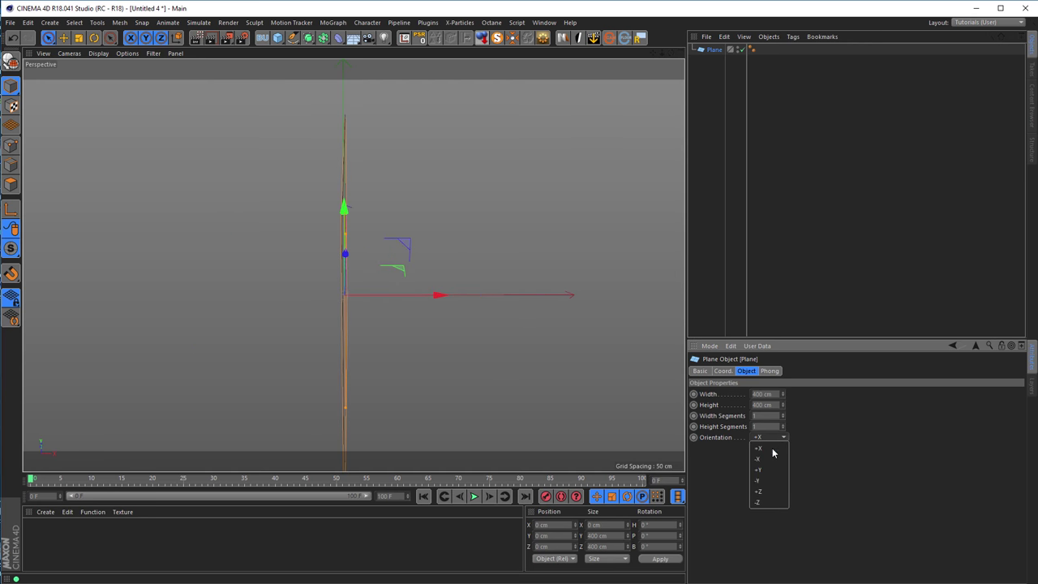
{"action": "left_click", "coordinate": [773, 493]}
- Orbit to face the plane head-on and add a Camera from that view
{"action": "left_click_drag", "start_coordinate": [417, 292], "coordinate": [414, 260], "text": "alt"}
{"action": "left_click_drag", "start_coordinate": [412, 307], "coordinate": [417, 313], "text": "alt"}
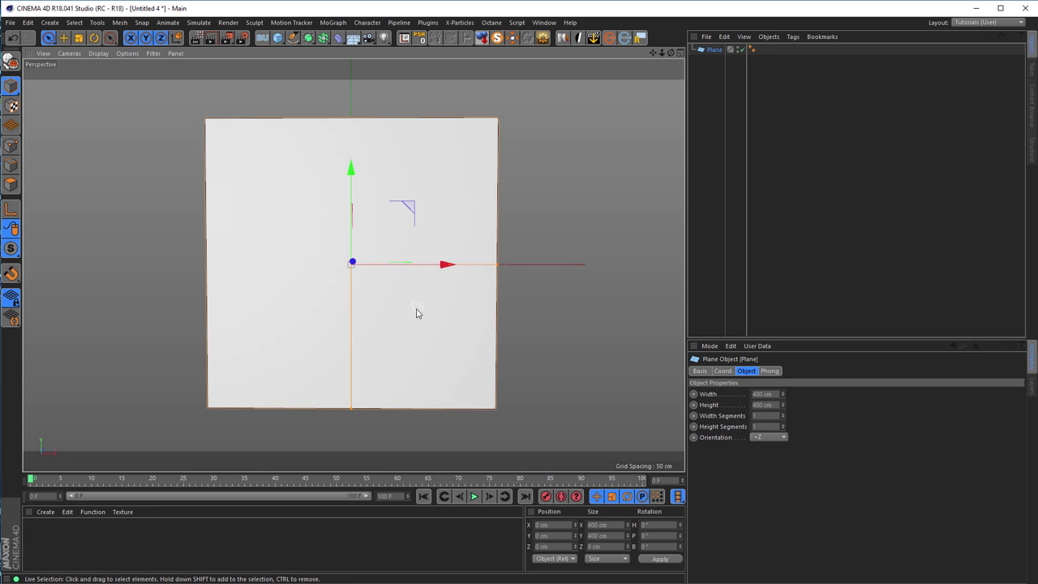
{"action": "left_click", "coordinate": [377, 40]}
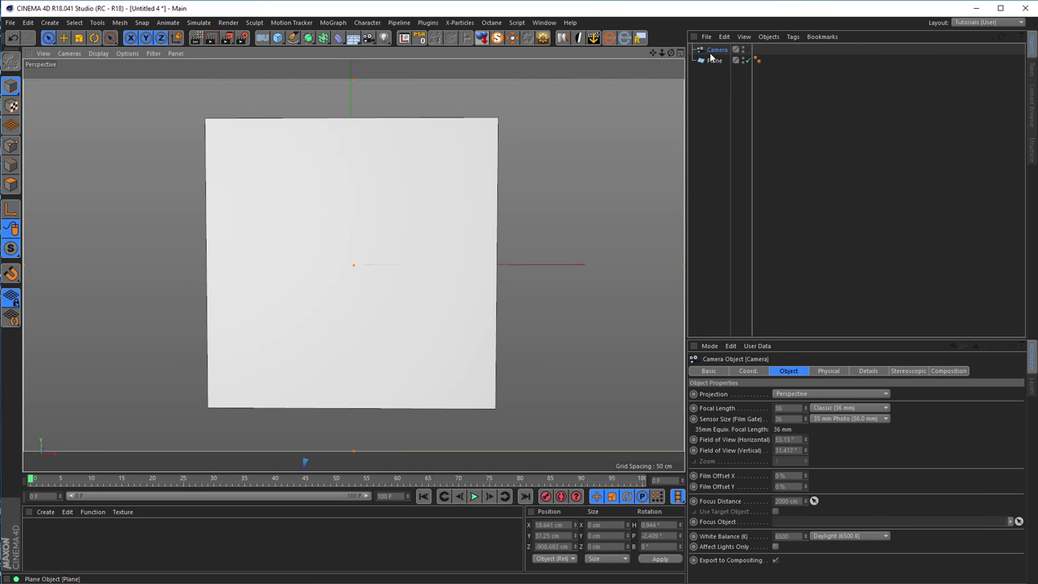
- Set the camera's R.H and R.P rotation to 0 in the Coord. tab
{"action": "left_click", "coordinate": [750, 371]}
{"action": "left_click", "coordinate": [859, 395]}
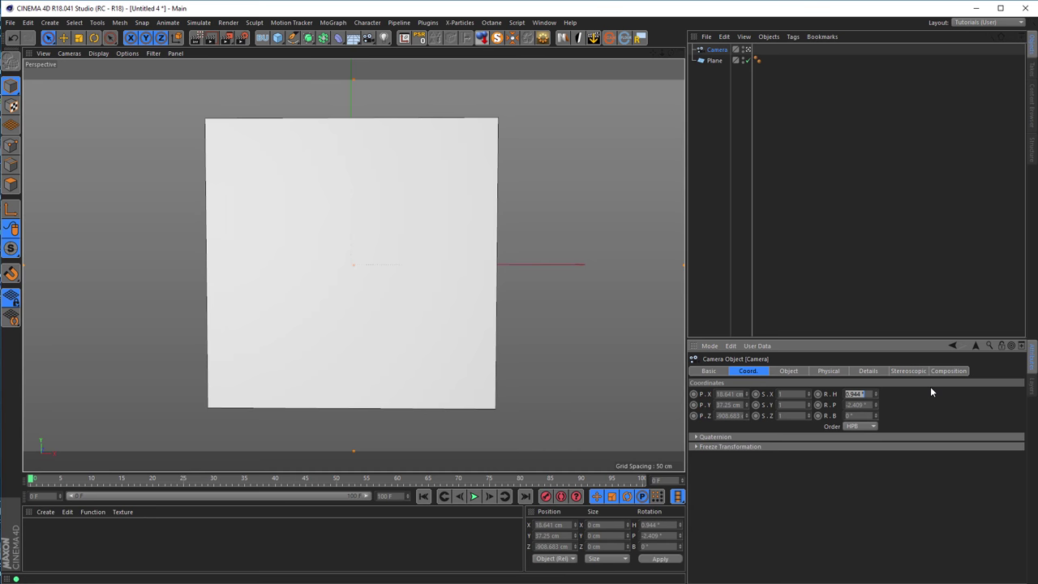
{"action": "type", "text": "0"}
{"action": "key", "text": "Tab"}
{"action": "type", "text": "0"}
{"action": "key", "text": "Return"}
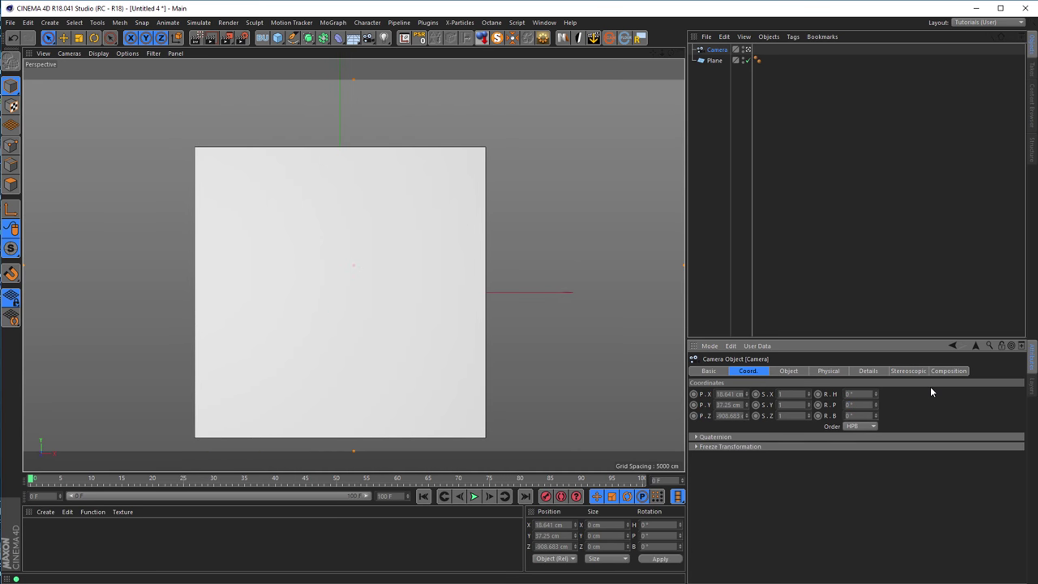
- Set the camera's P.X and P.Y to 0 cm, then open Render Settings
{"action": "left_click", "coordinate": [734, 393]}
{"action": "type", "text": "0"}
{"action": "key", "text": "Tab"}
{"action": "type", "text": "0"}
{"action": "key", "text": "Return"}
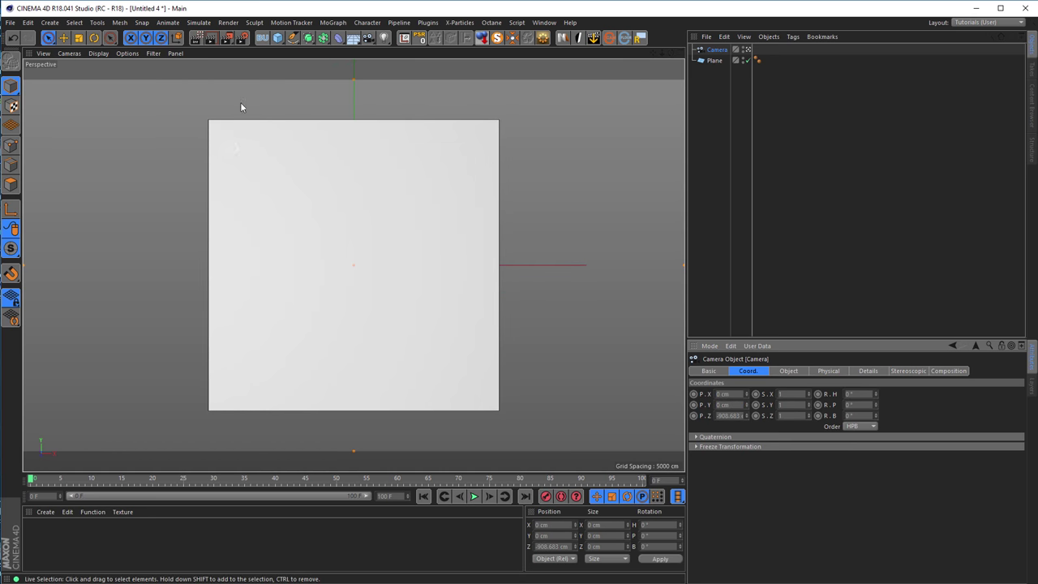
{"action": "left_click", "coordinate": [242, 38]}
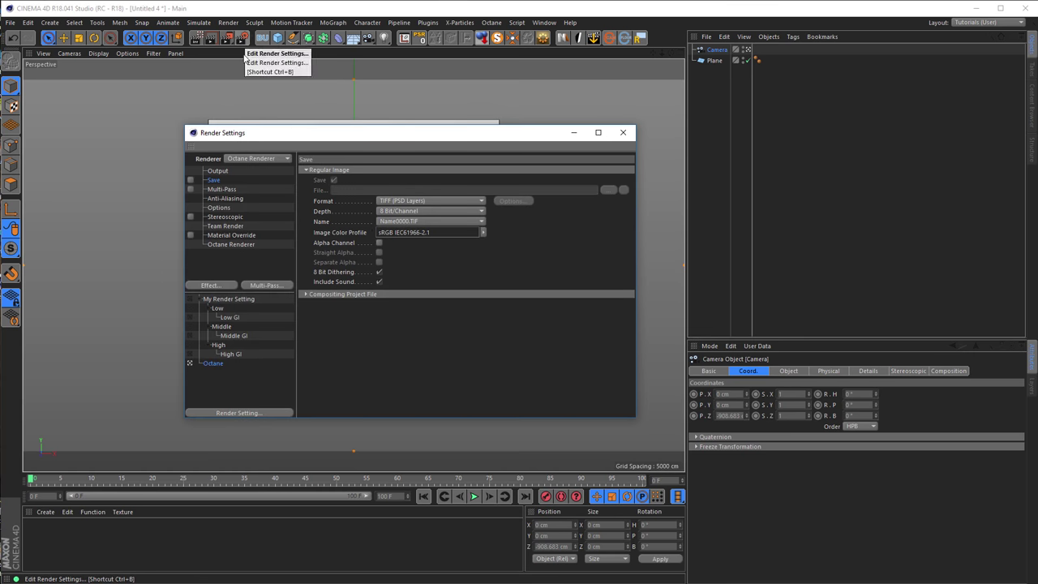
- Set the current render setting's output width and height to 1000 with the aspect locked
{"action": "left_click", "coordinate": [218, 171]}
{"action": "left_click", "coordinate": [361, 202]}
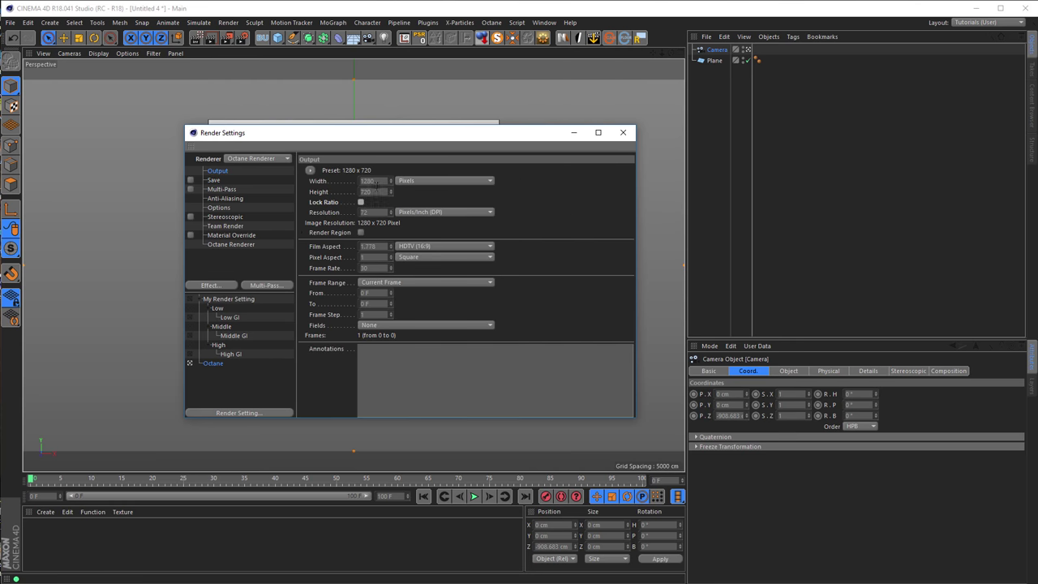
{"action": "left_click", "coordinate": [366, 181]}
{"action": "type", "text": "1000"}
{"action": "key", "text": "Tab"}
{"action": "type", "text": "1000"}
{"action": "key", "text": "Return"}
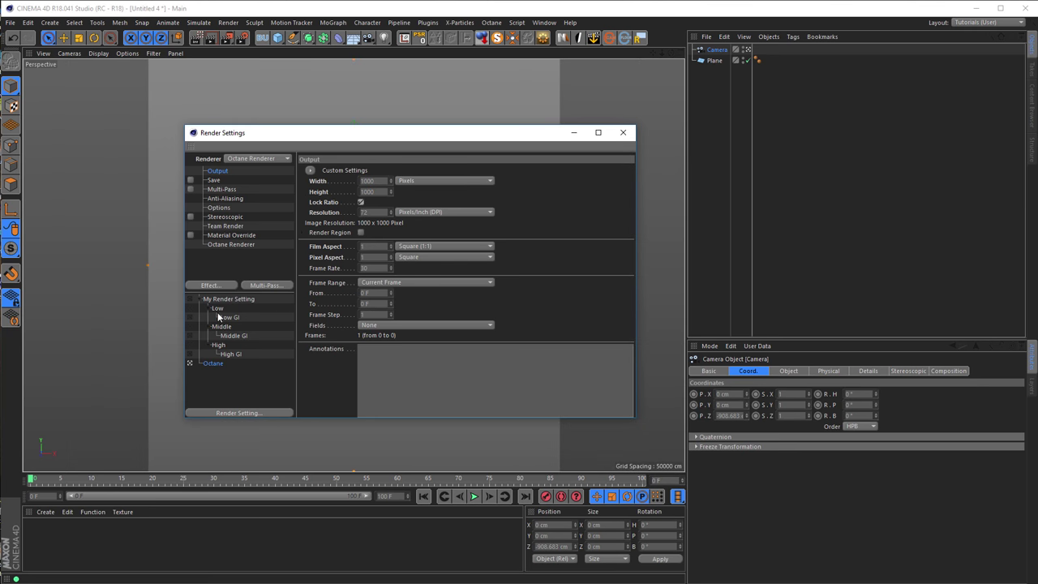
- Set the Low render setting's output resolution to 1000 x 1000 pixels
{"action": "left_click", "coordinate": [190, 308]}
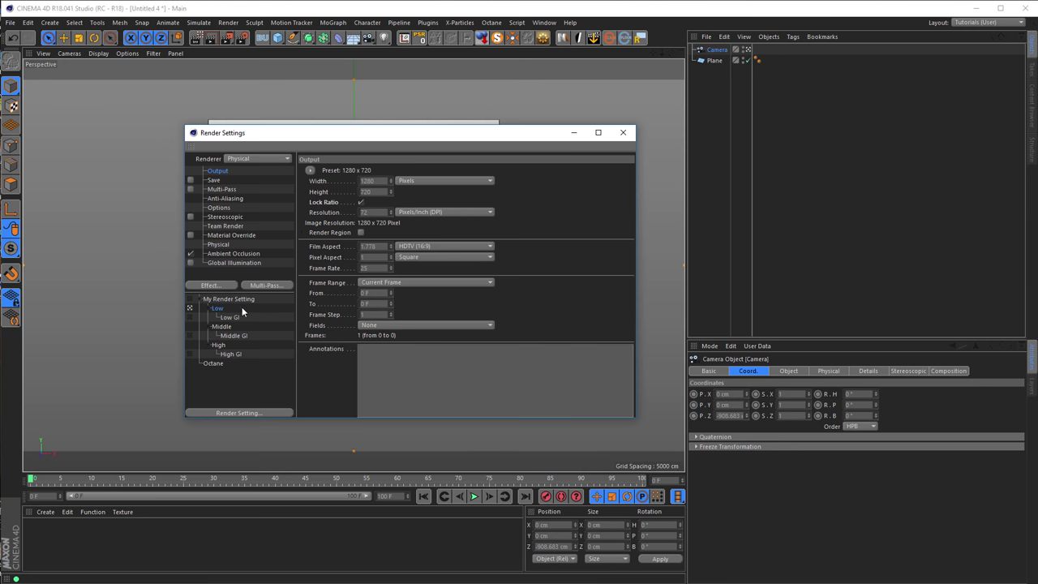
{"action": "left_click", "coordinate": [361, 202]}
{"action": "double_click", "coordinate": [366, 180]}
{"action": "type", "text": "1000"}
{"action": "key", "text": "Tab"}
{"action": "type", "text": "1000"}
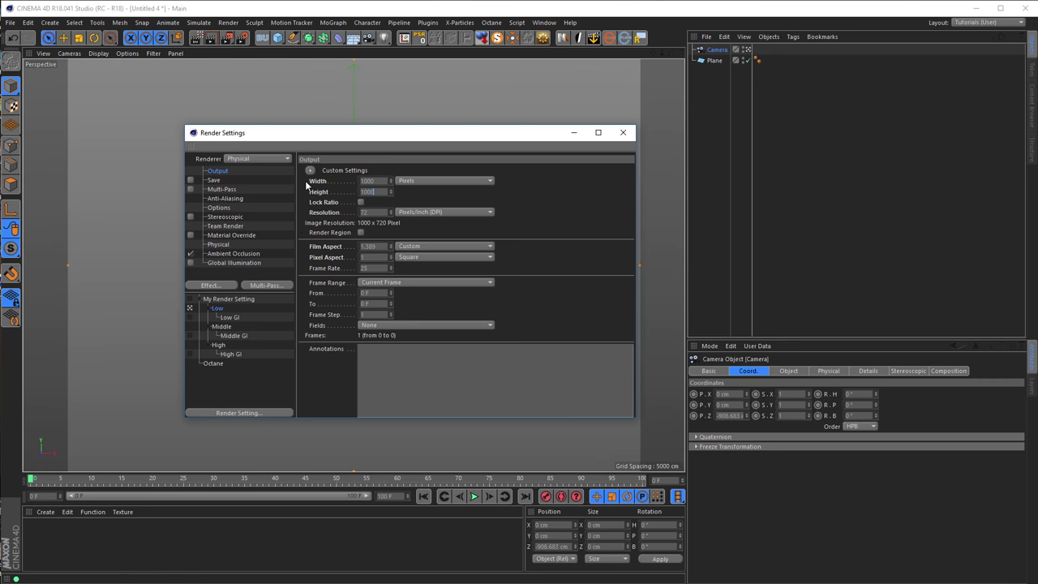
{"action": "key", "text": "Return"}
- Delete the Octane render setting, make Low active, and close Render Settings
{"action": "left_click", "coordinate": [220, 363]}
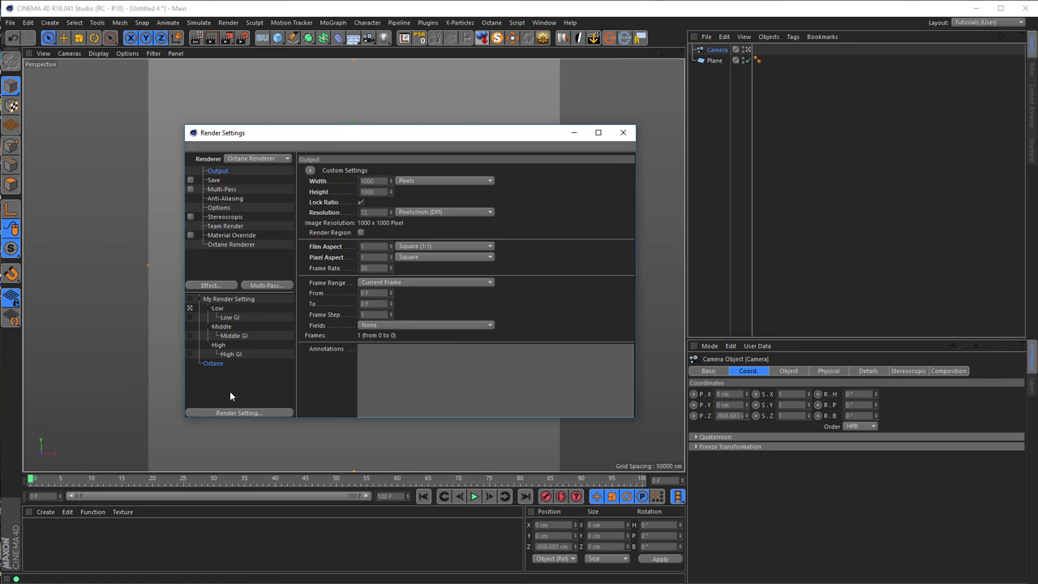
{"action": "key", "text": "Delete"}
{"action": "left_click", "coordinate": [217, 308]}
{"action": "left_click", "coordinate": [191, 308]}
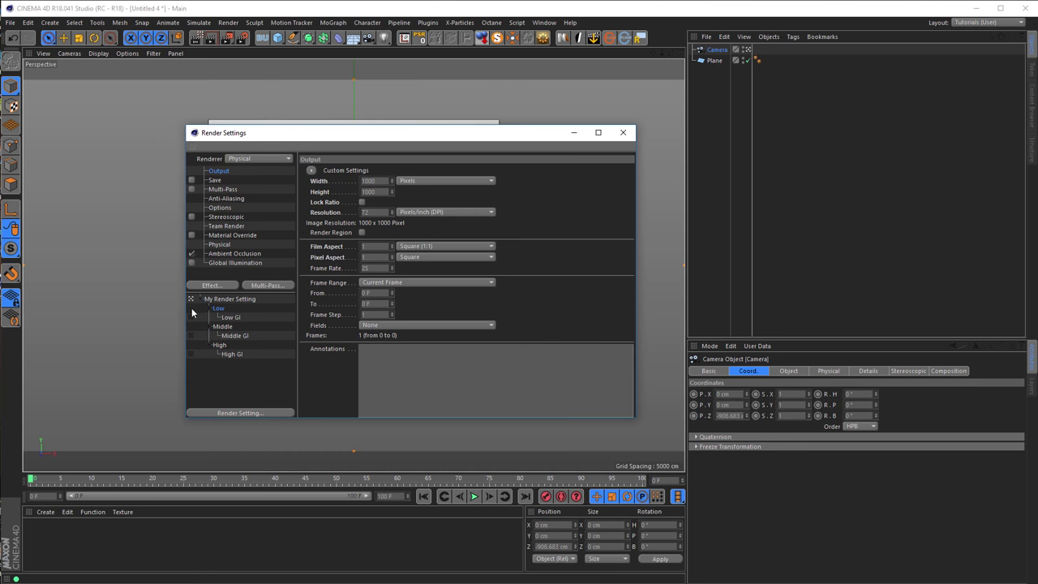
{"action": "left_click", "coordinate": [623, 132]}
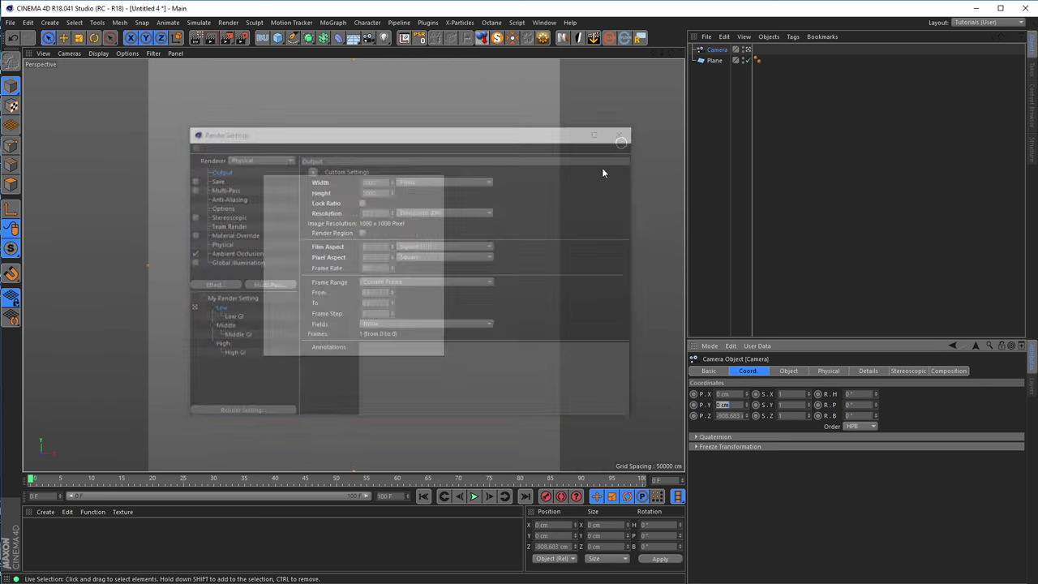
- Create a new material named Mat and open it in the Material Editor
{"action": "left_click_drag", "start_coordinate": [746, 416], "coordinate": [748, 365]}
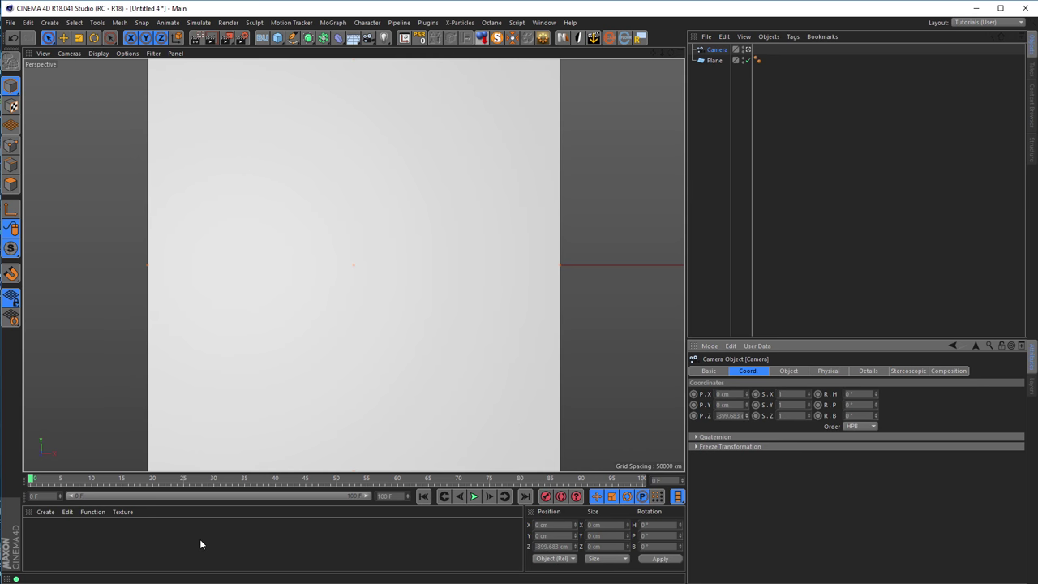
{"action": "double_click", "coordinate": [84, 544]}
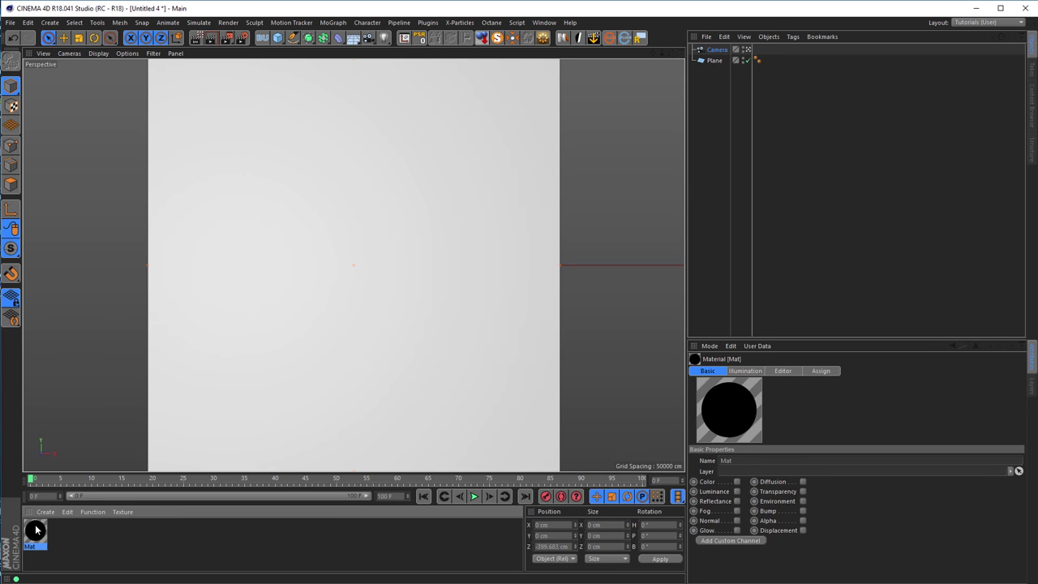
{"action": "double_click", "coordinate": [36, 531]}
{"action": "left_click_drag", "start_coordinate": [180, 98], "coordinate": [732, 134]}
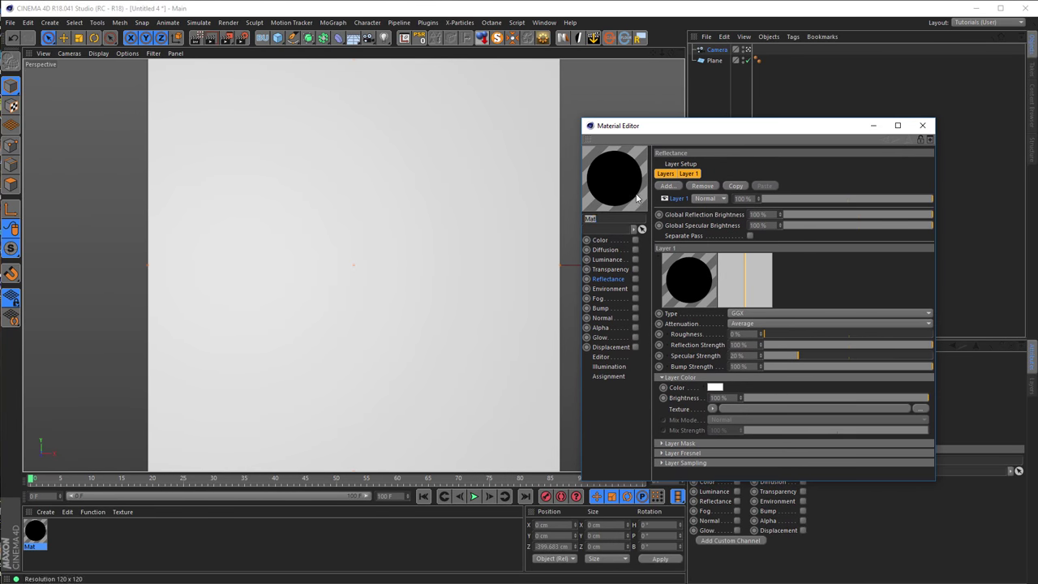
- Give Mat a Noise colour texture at 100% contrast and apply it to the plane
{"action": "left_click", "coordinate": [635, 240]}
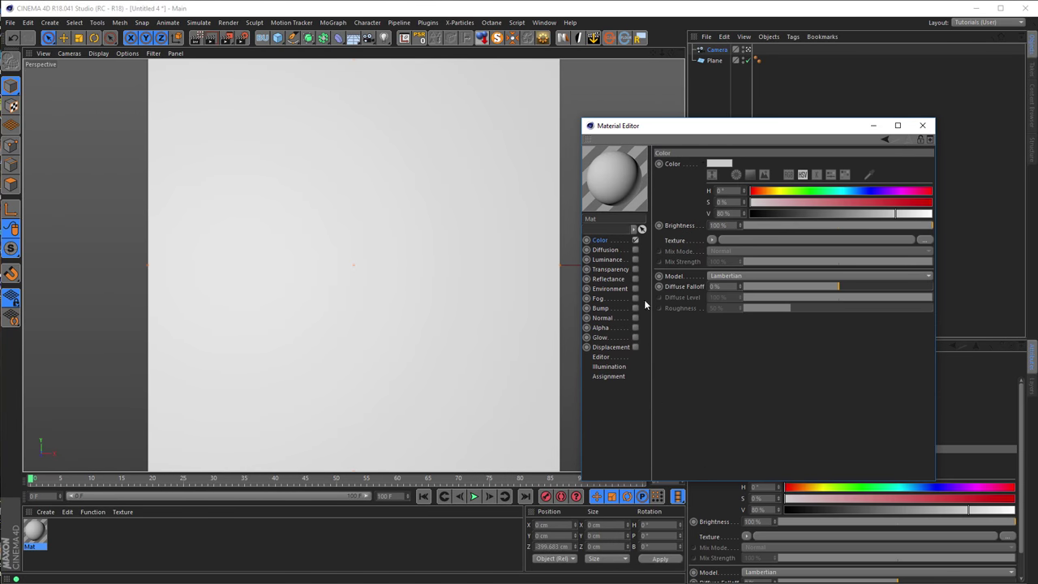
{"action": "left_click", "coordinate": [711, 240]}
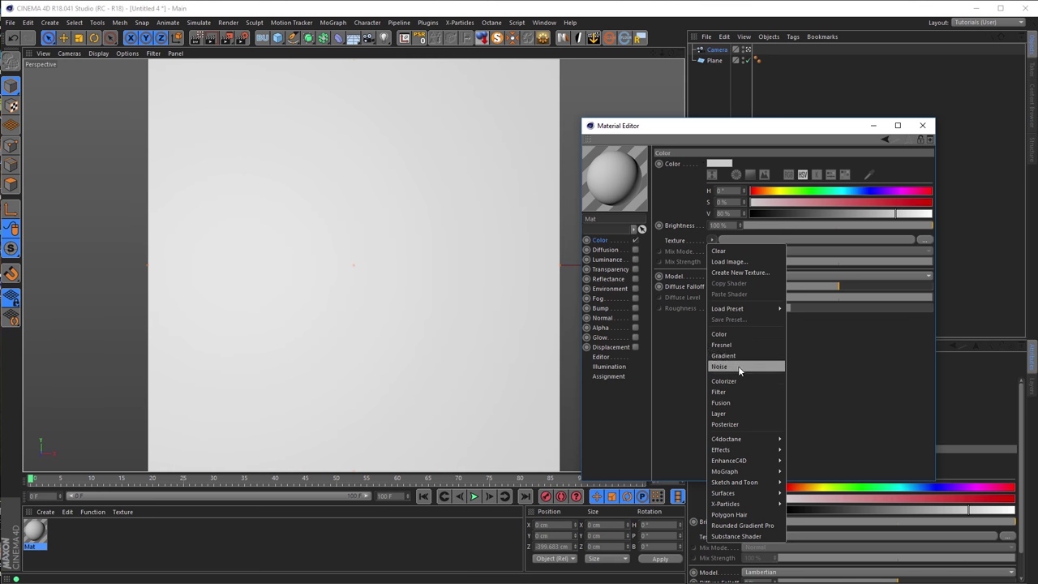
{"action": "left_click", "coordinate": [737, 366]}
{"action": "left_click", "coordinate": [720, 268]}
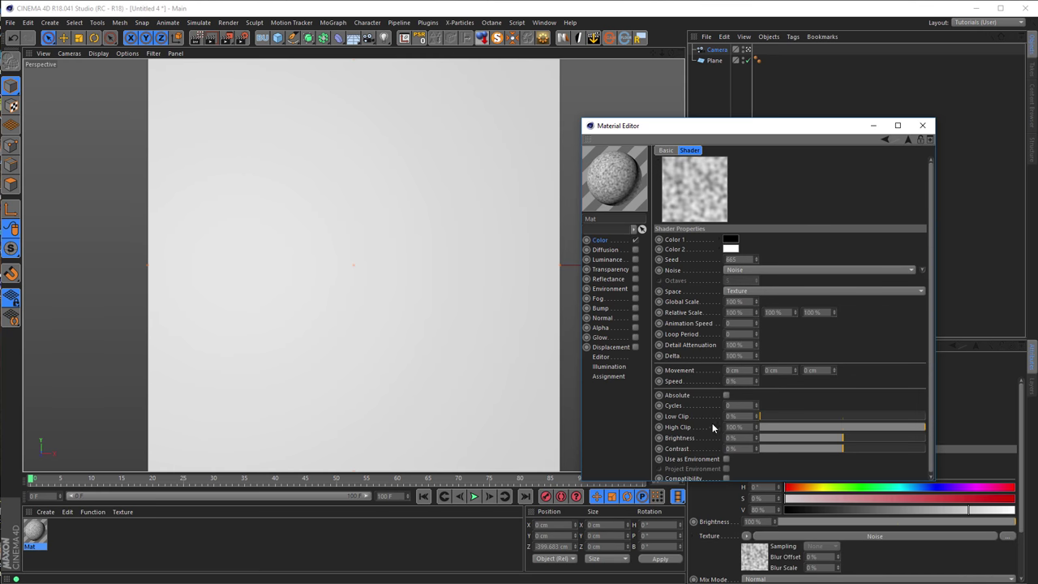
{"action": "left_click_drag", "start_coordinate": [843, 448], "coordinate": [929, 448]}
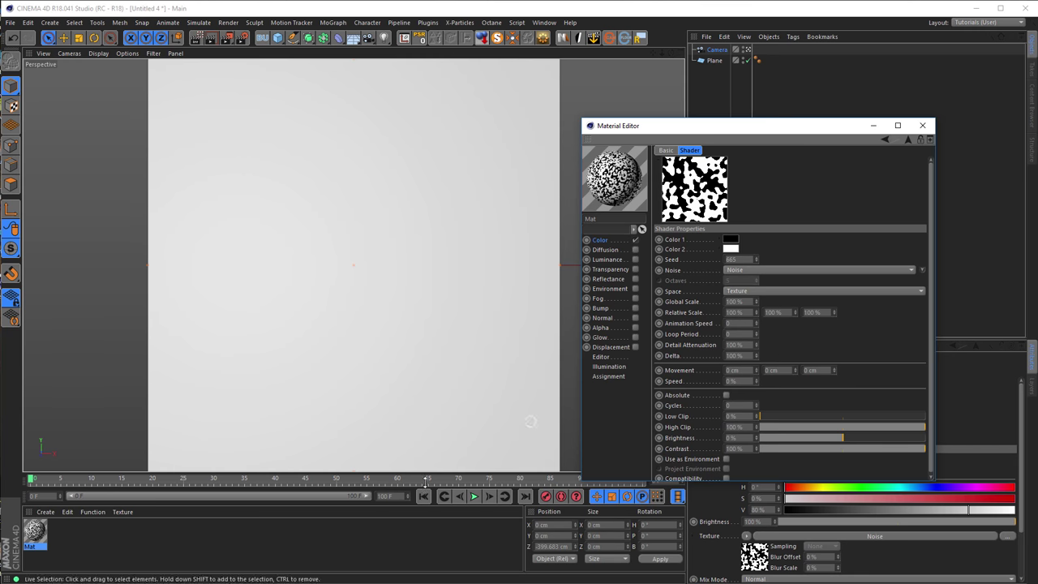
{"action": "left_click_drag", "start_coordinate": [35, 532], "coordinate": [345, 202]}
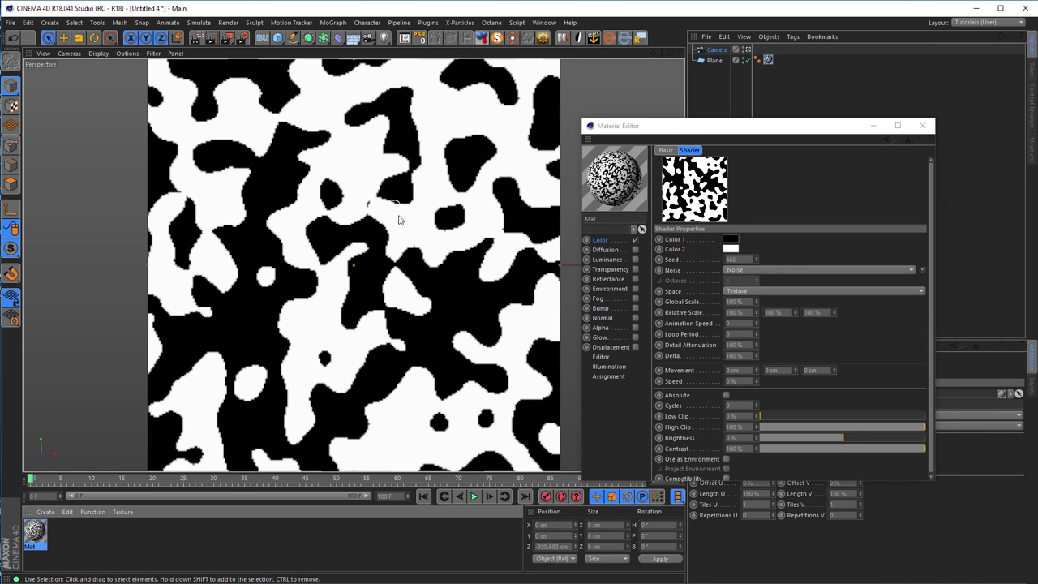
- Set the material's Texture Preview Size to 2048x2048 in the Editor page
{"action": "left_click", "coordinate": [601, 358]}
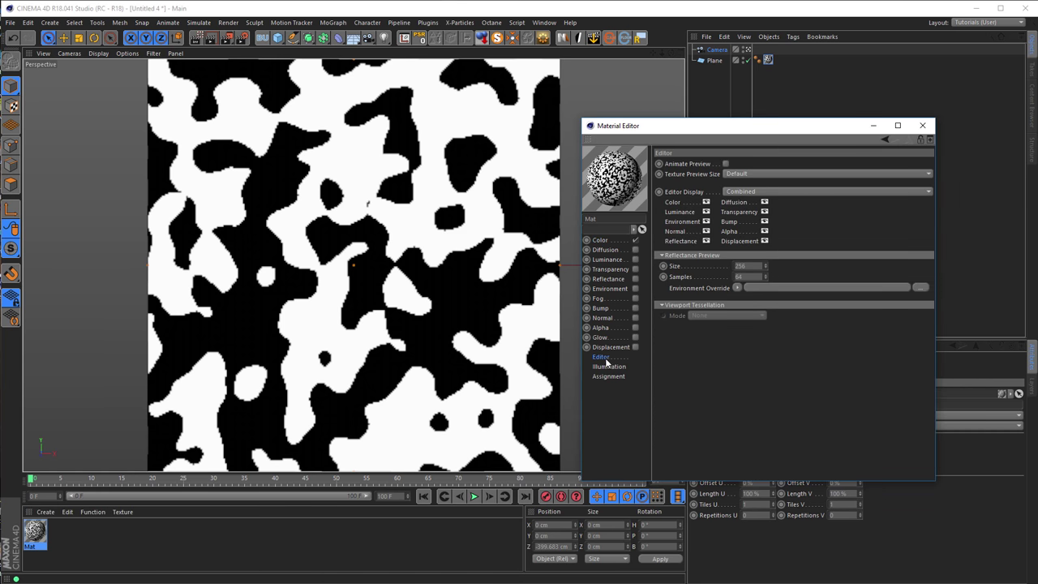
{"action": "left_click", "coordinate": [748, 173]}
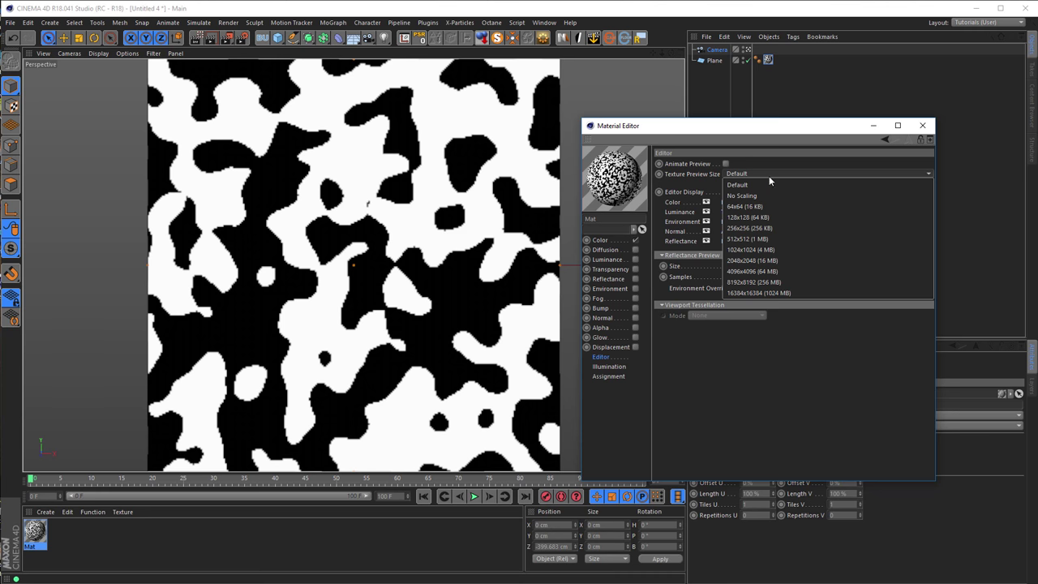
{"action": "left_click", "coordinate": [769, 261]}
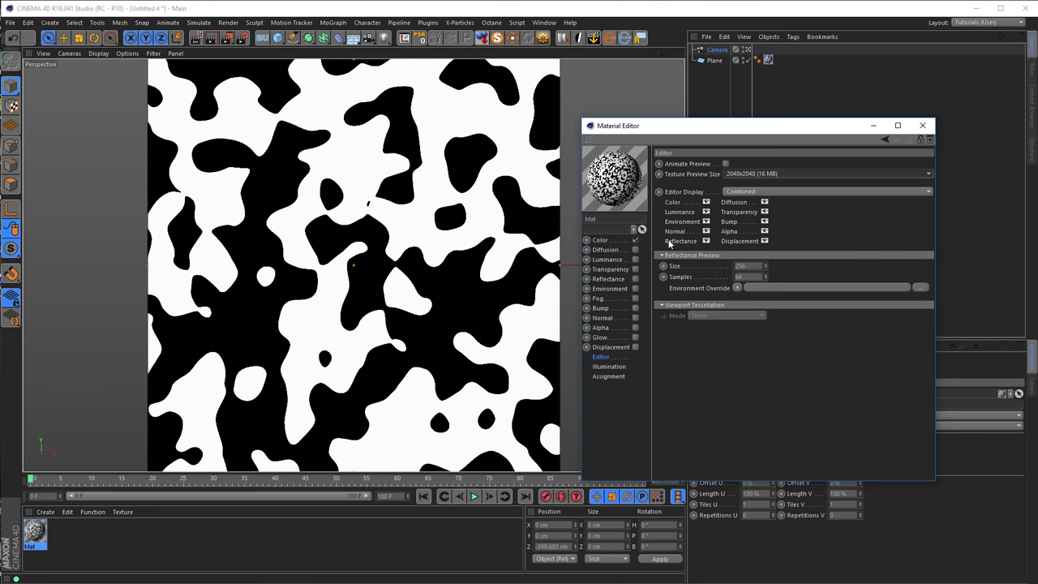
- Set the Noise shader's Space to UV (2D)
{"action": "left_click", "coordinate": [615, 241]}
{"action": "left_click_drag", "start_coordinate": [796, 130], "coordinate": [848, 126]}
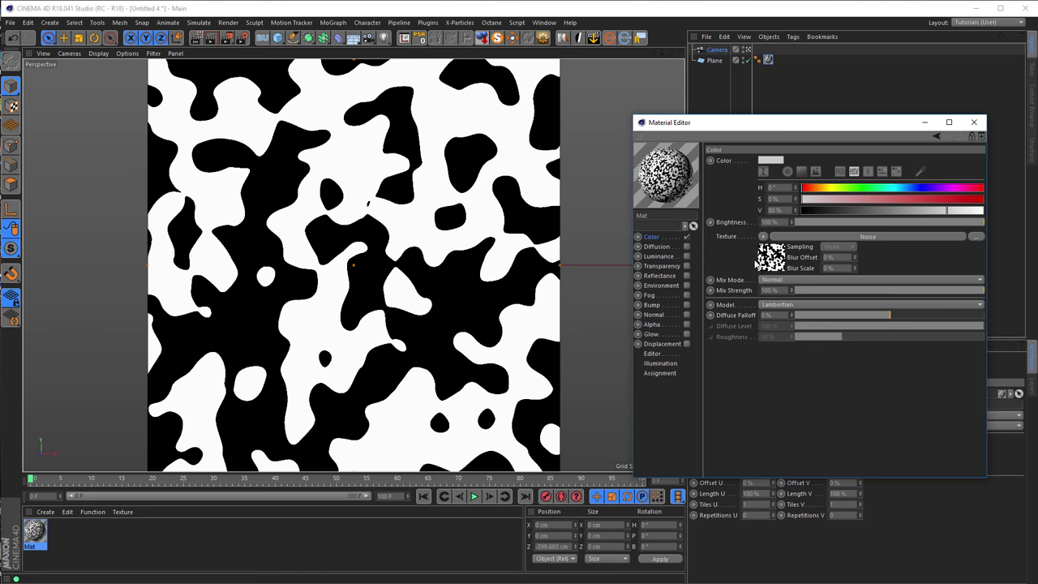
{"action": "left_click", "coordinate": [777, 270]}
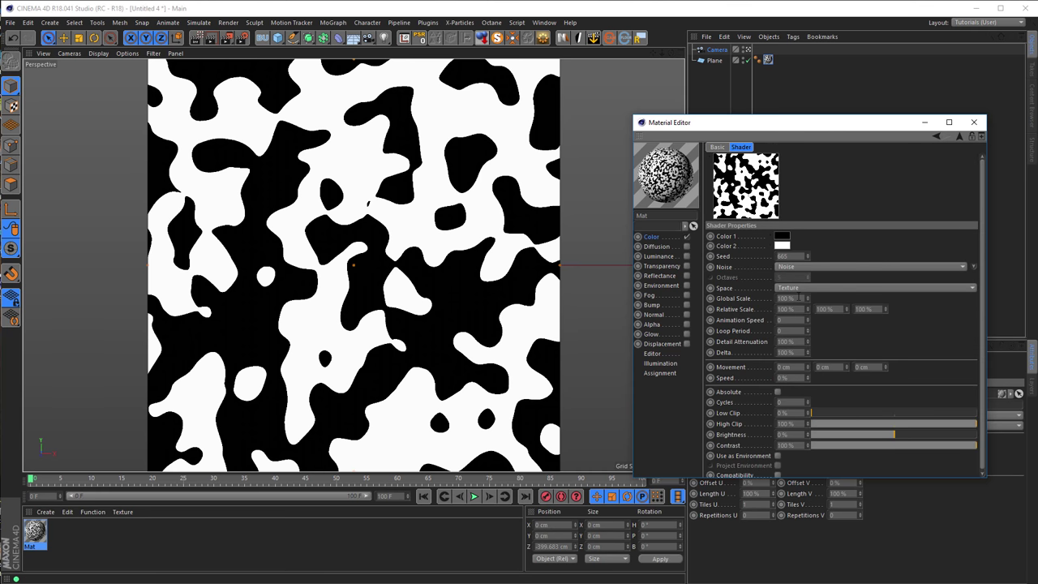
{"action": "left_click", "coordinate": [791, 289]}
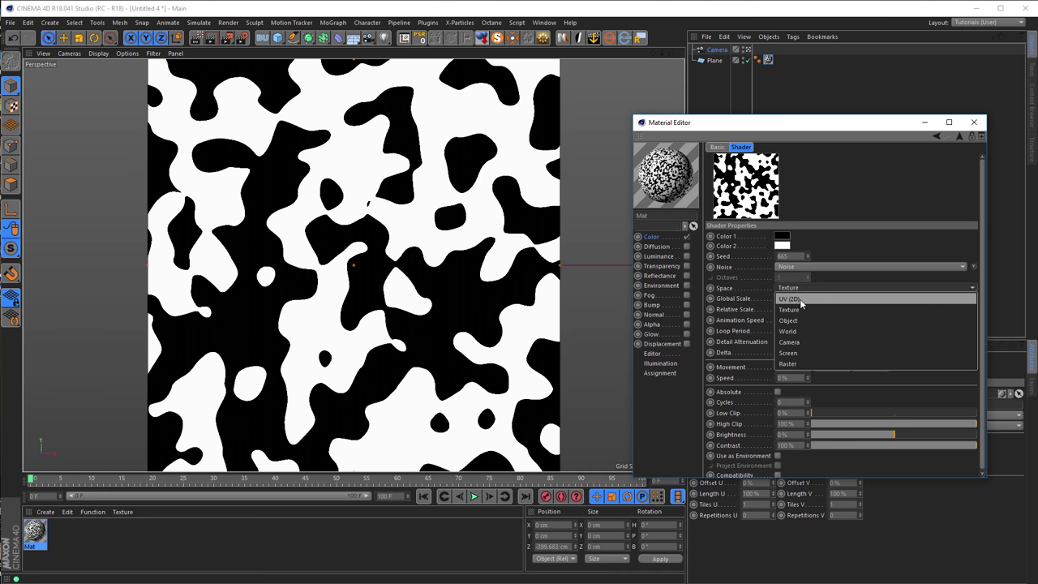
{"action": "left_click", "coordinate": [800, 300]}
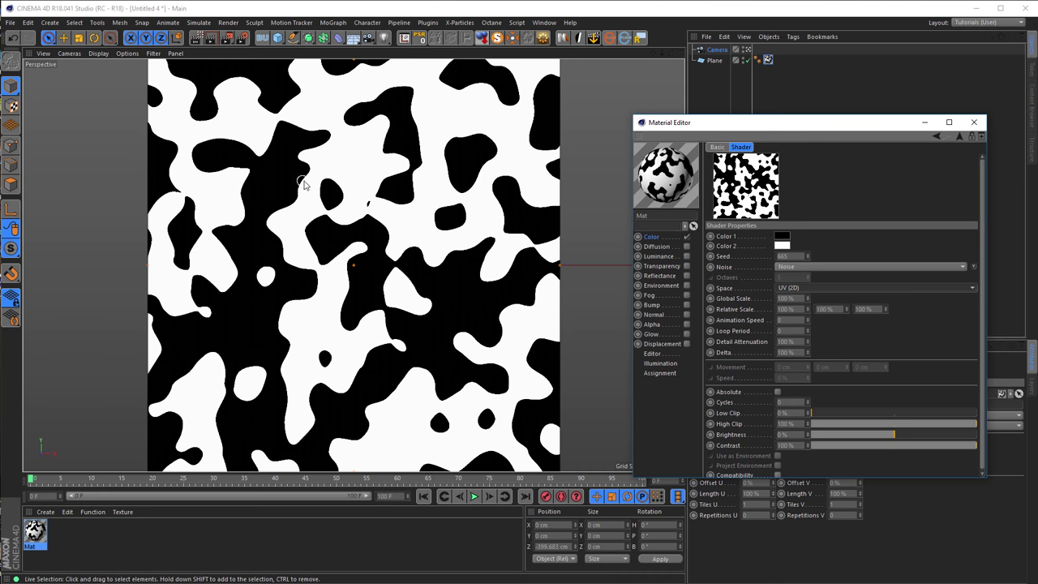
- Enable the Interactive Render Region and resize it to cover the plane
{"action": "left_click", "coordinate": [200, 41]}
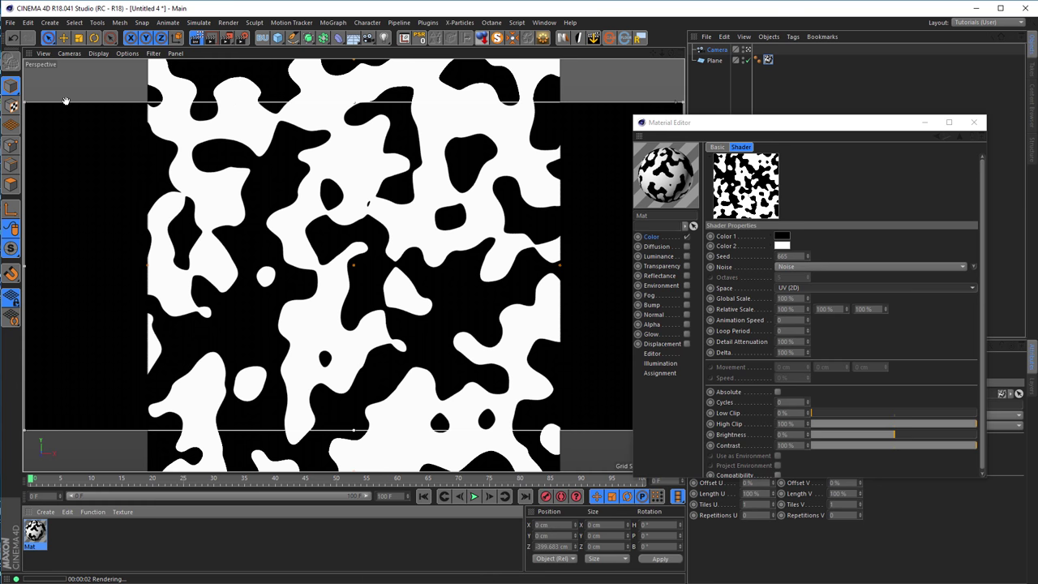
{"action": "left_click_drag", "start_coordinate": [25, 103], "coordinate": [149, 59]}
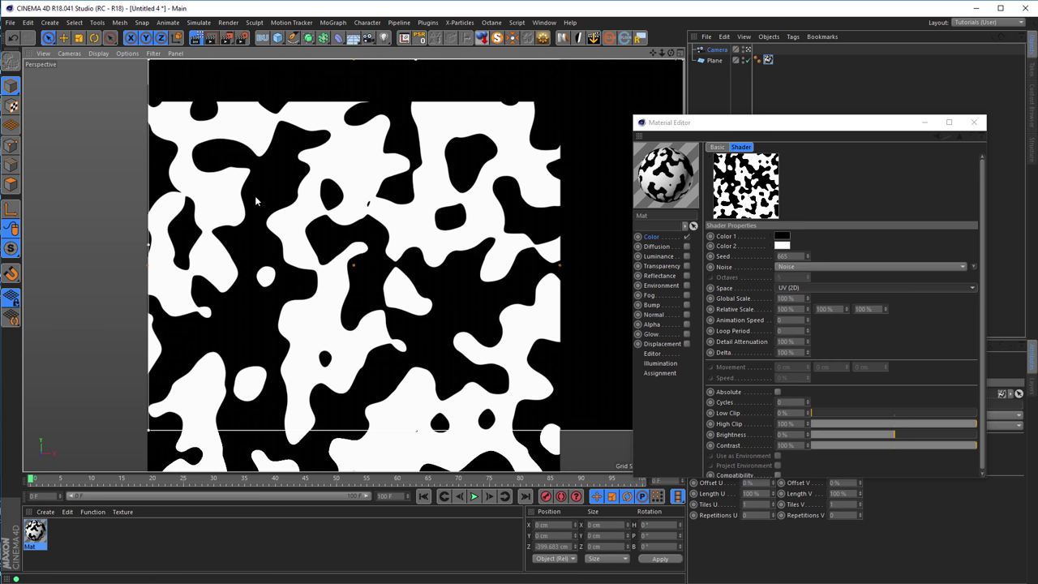
{"action": "left_click_drag", "start_coordinate": [769, 126], "coordinate": [844, 120]}
{"action": "left_click_drag", "start_coordinate": [560, 429], "coordinate": [558, 470]}
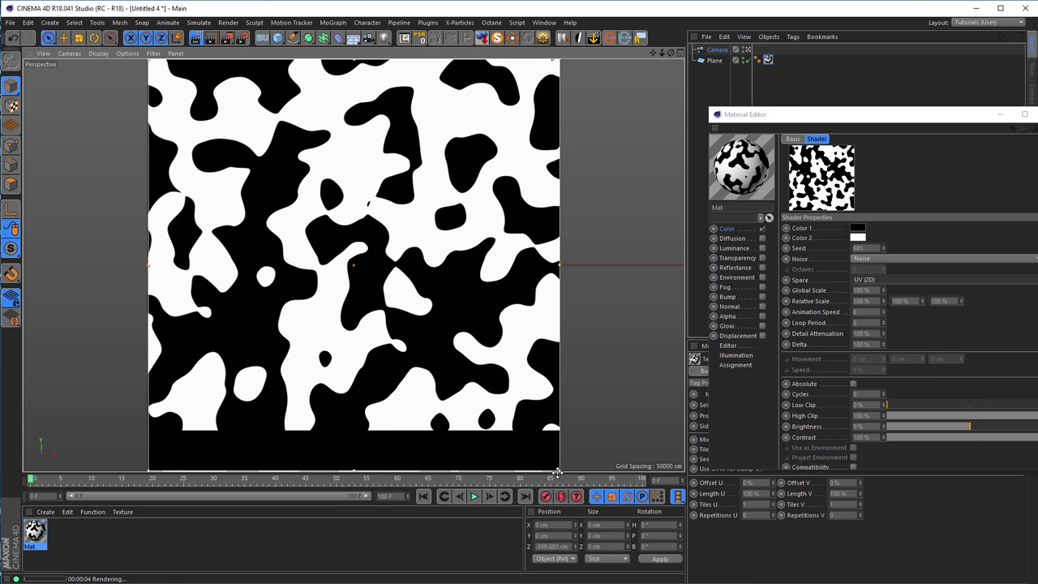
{"action": "left_click_drag", "start_coordinate": [807, 116], "coordinate": [696, 84]}
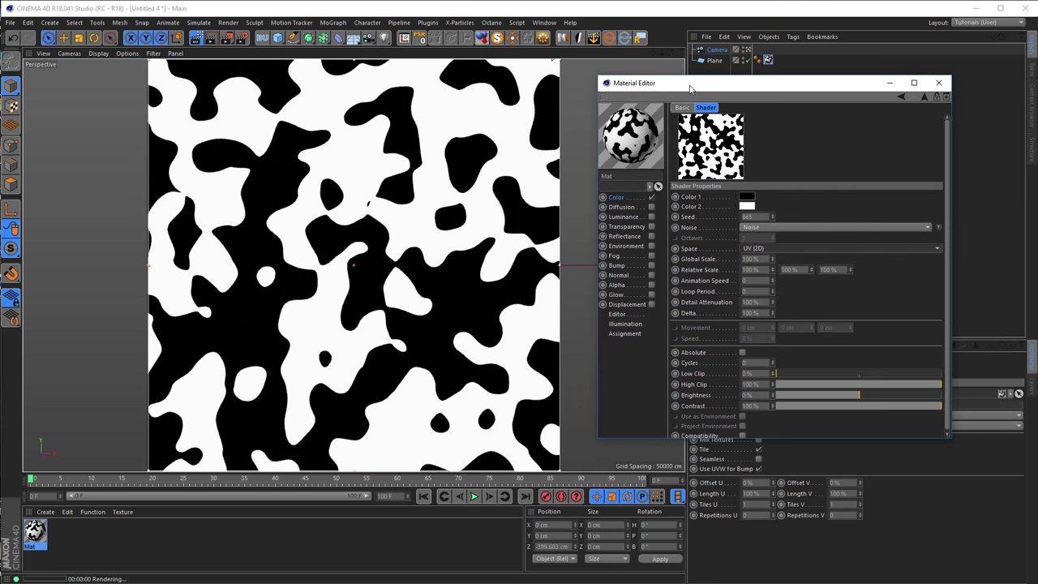
- Set the Noise Global Scale to 500% and Animation Speed to 1
{"action": "left_click", "coordinate": [760, 259]}
{"action": "type", "text": "500"}
{"action": "key", "text": "Return"}
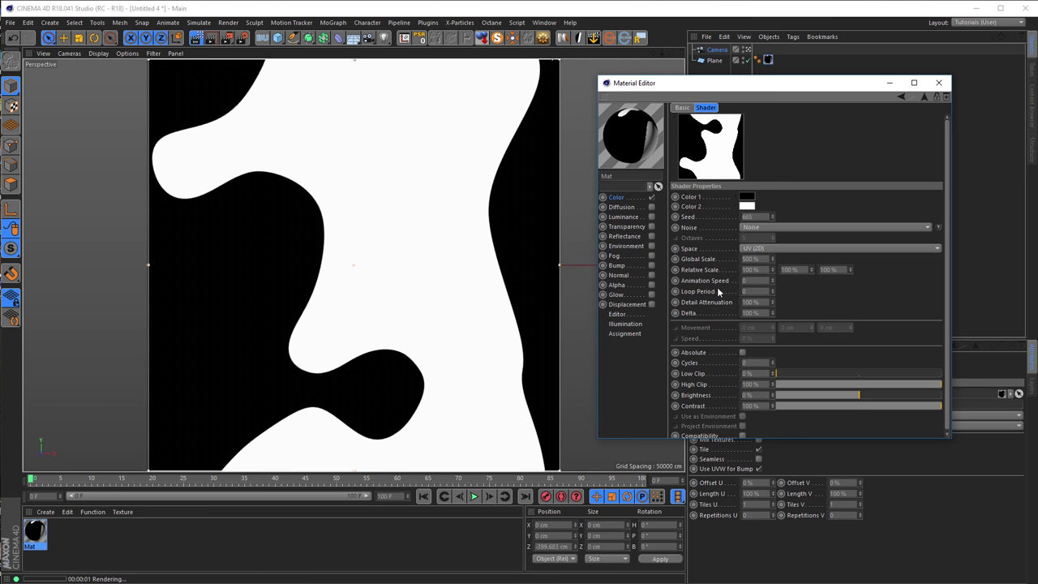
{"action": "left_click", "coordinate": [757, 280]}
{"action": "type", "text": "1"}
{"action": "key", "text": "Return"}
- Step forward several frames to preview the animated noise
{"action": "left_click", "coordinate": [575, 549]}
{"action": "key", "text": "g"}
{"action": "key", "text": "g"}
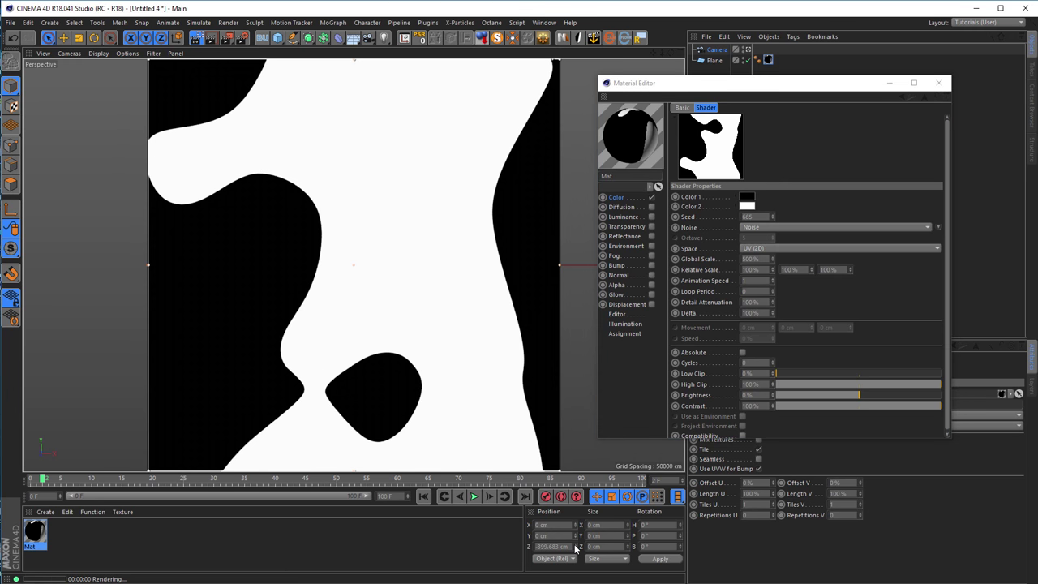
{"action": "key", "text": "g"}
{"action": "key", "text": "g"}
{"action": "key", "text": "g"}
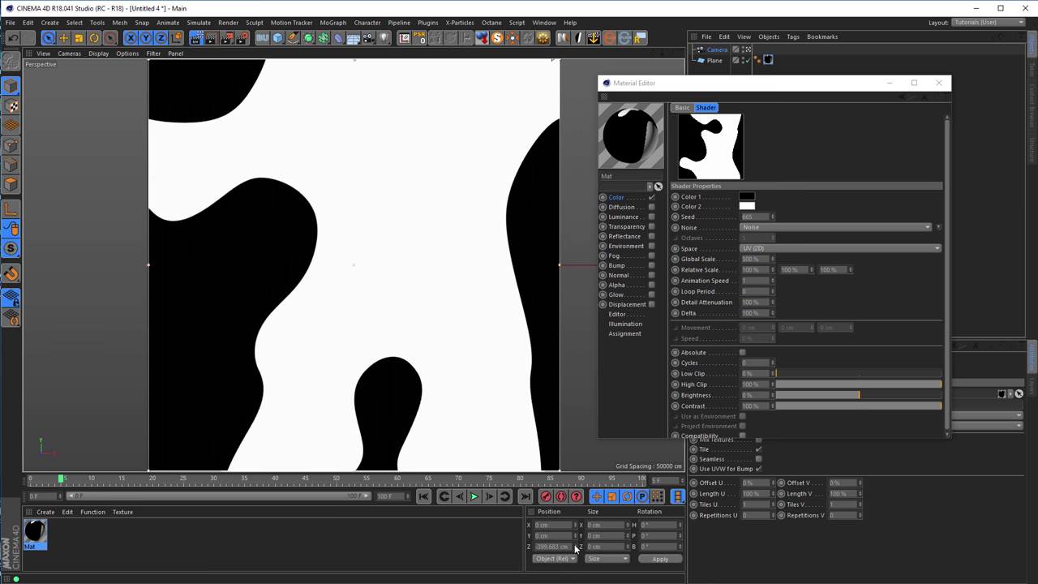
{"action": "key", "text": "g"}
{"action": "key", "text": "g"}
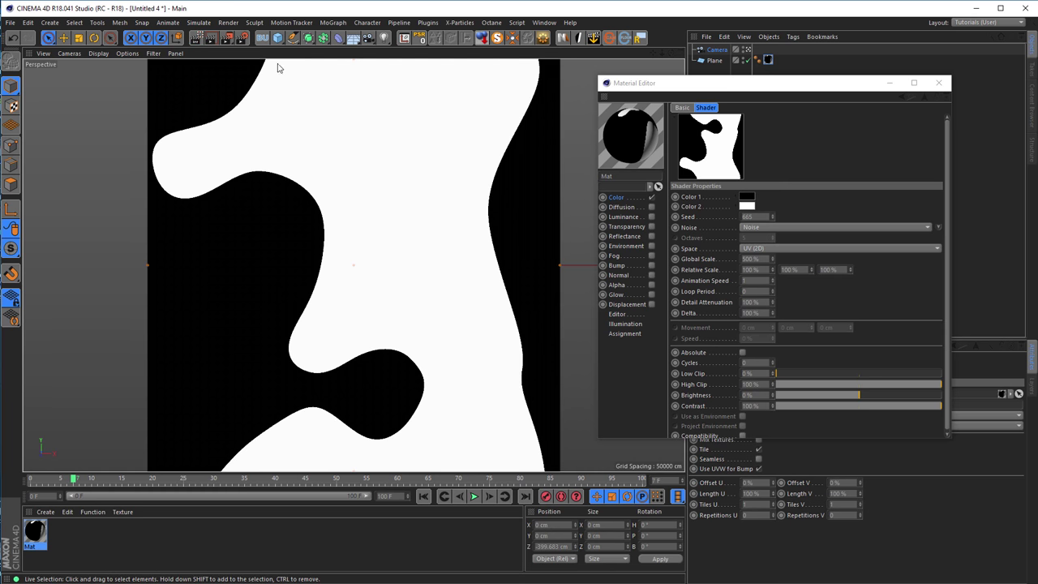
- Set the render Frame Range to All Frames and close the Material Editor
{"action": "left_click", "coordinate": [243, 41]}
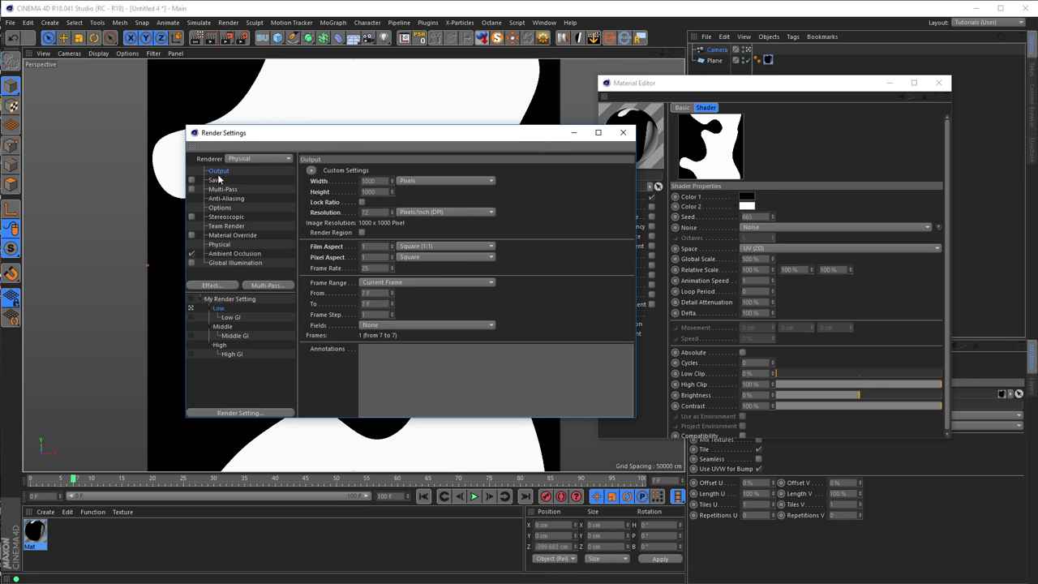
{"action": "left_click", "coordinate": [377, 288]}
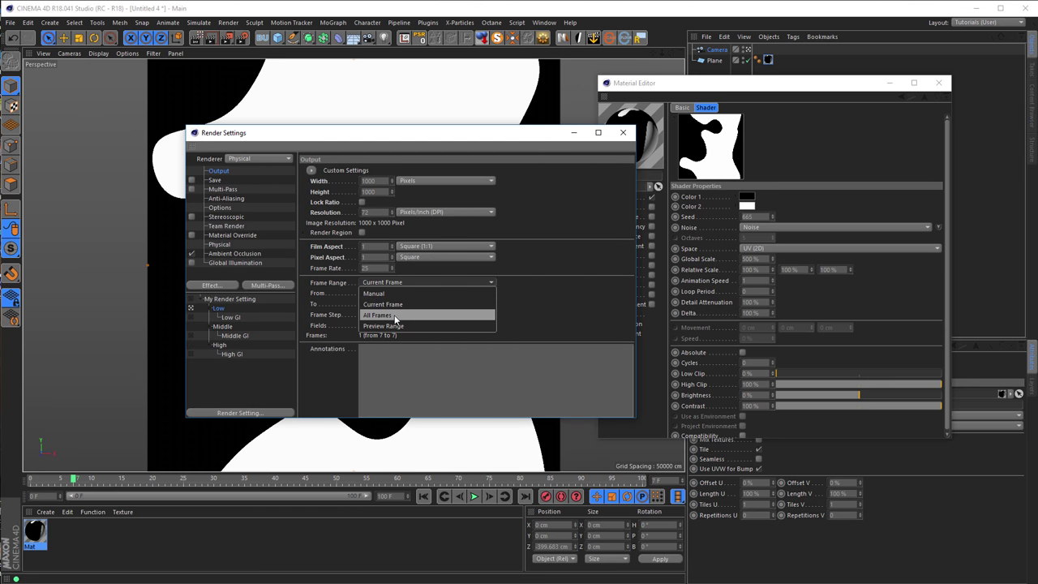
{"action": "left_click", "coordinate": [395, 317]}
{"action": "left_click_drag", "start_coordinate": [815, 91], "coordinate": [785, 187]}
{"action": "left_click", "coordinate": [908, 161]}
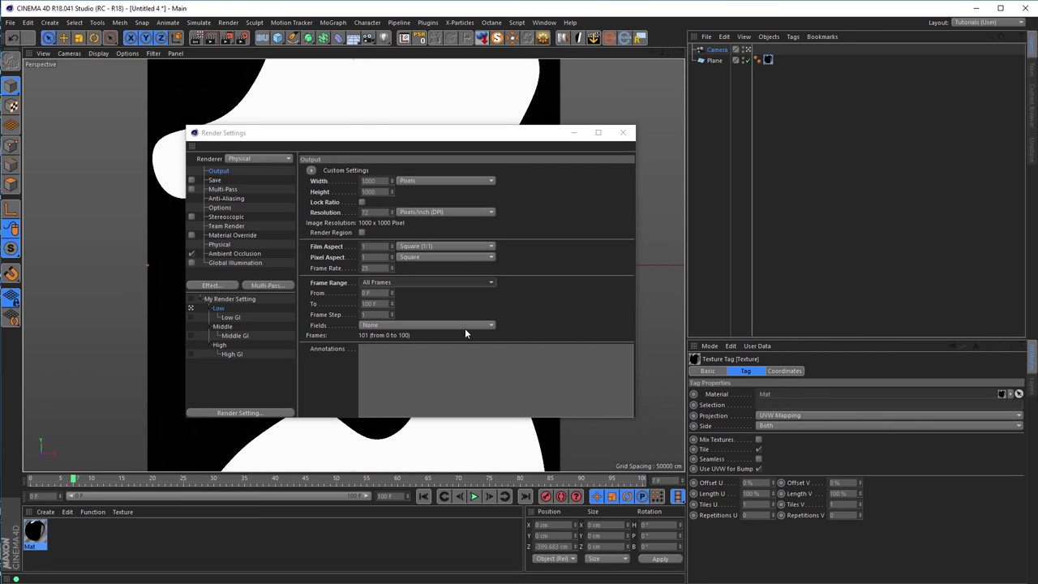
{"action": "left_click_drag", "start_coordinate": [458, 134], "coordinate": [389, 122]}
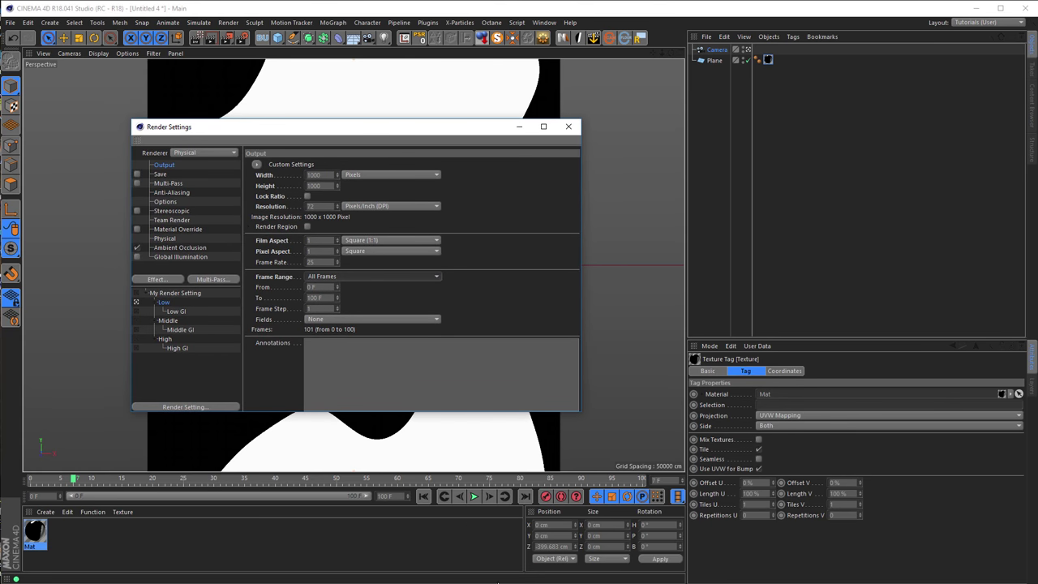
- Set the timeline end frame to 50 F and show the project settings
{"action": "left_click", "coordinate": [345, 520]}
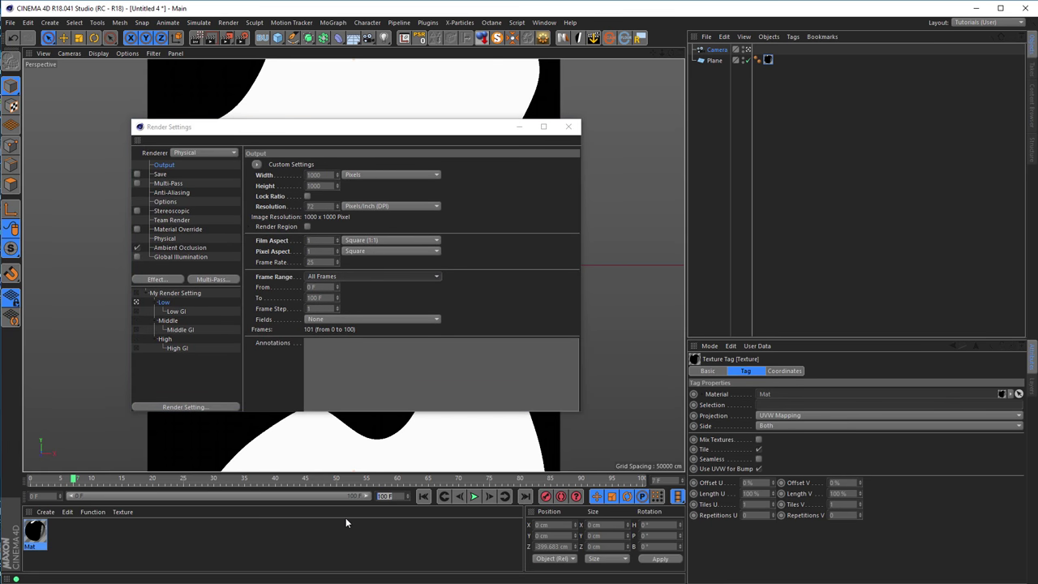
{"action": "type", "text": "50"}
{"action": "key", "text": "Return"}
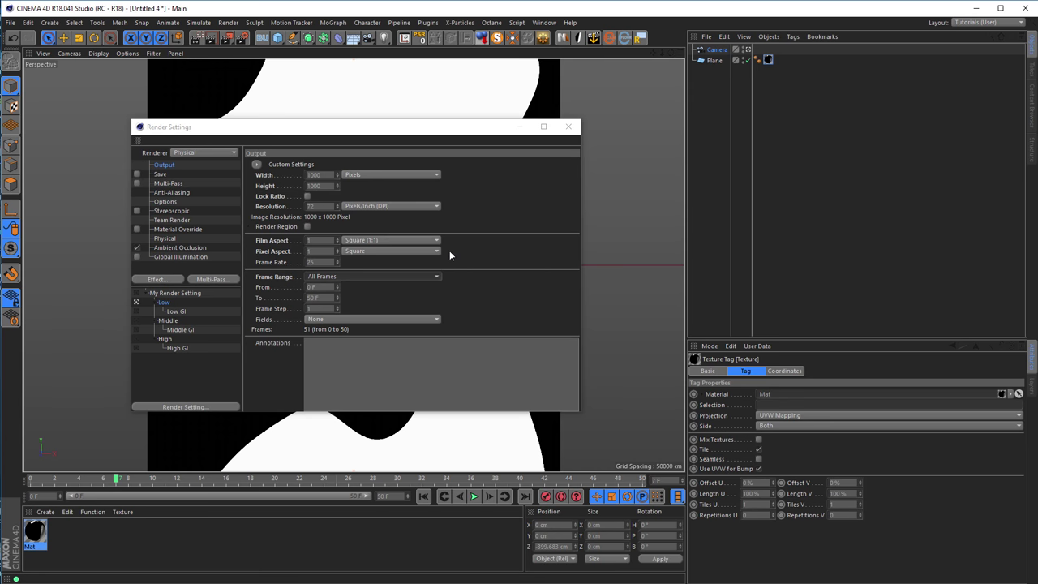
{"action": "key", "text": "ctrl+d"}
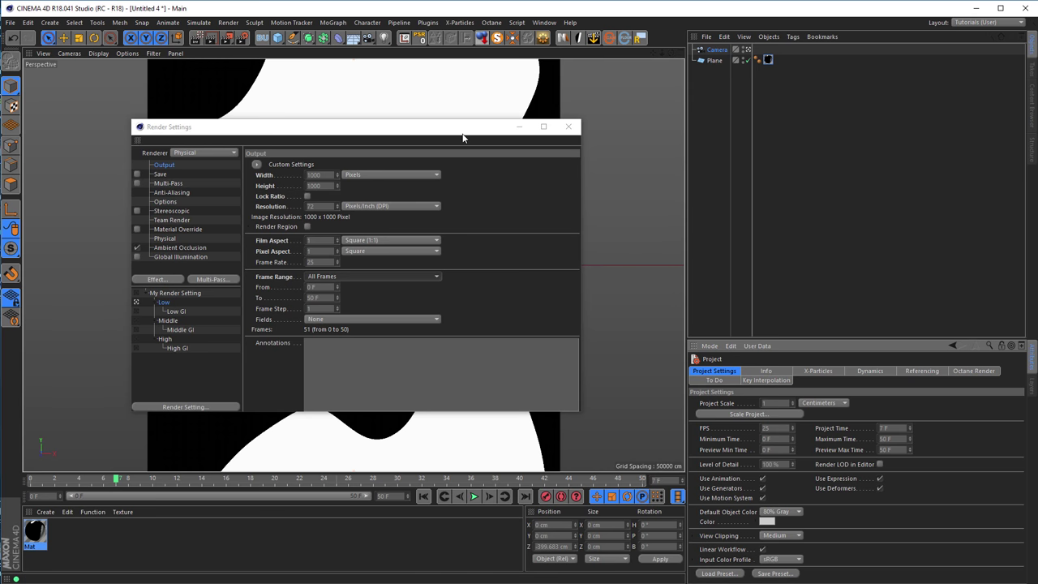
- Leave image saving switched off in Render Settings
{"action": "left_click_drag", "start_coordinate": [462, 133], "coordinate": [569, 136]}
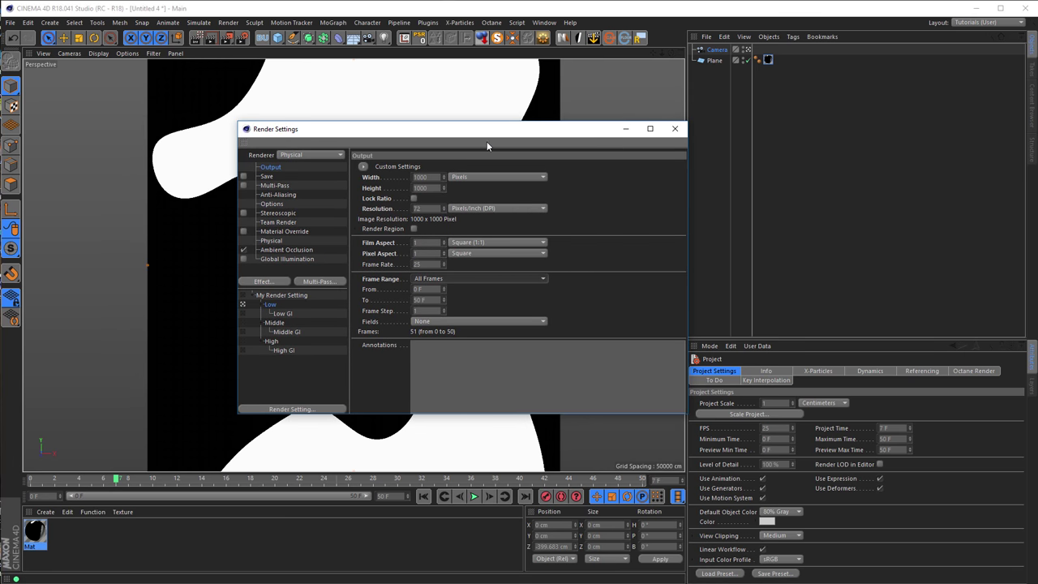
{"action": "left_click_drag", "start_coordinate": [480, 136], "coordinate": [418, 131]}
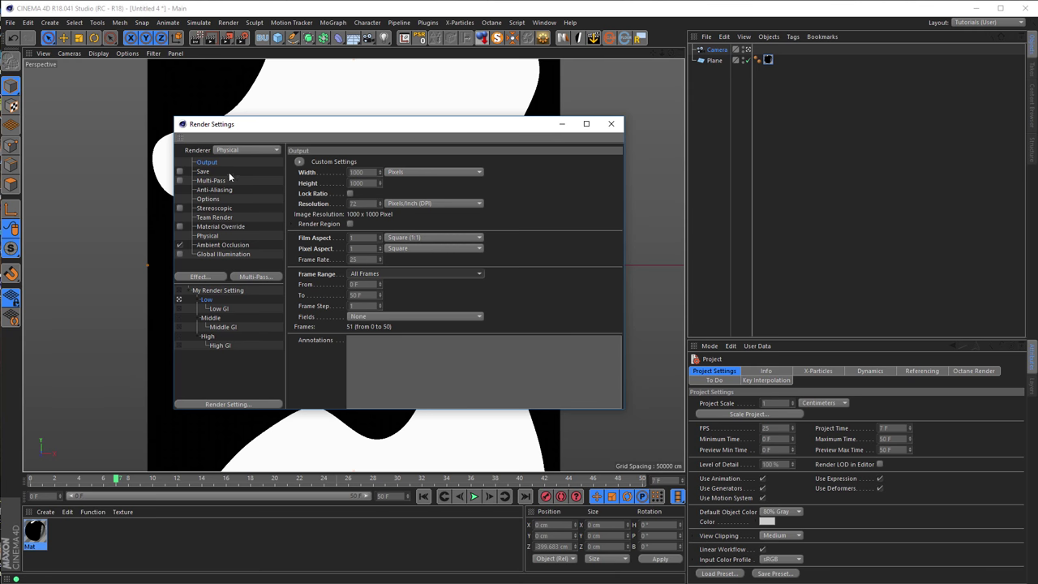
{"action": "left_click", "coordinate": [179, 171]}
{"action": "left_click", "coordinate": [201, 173]}
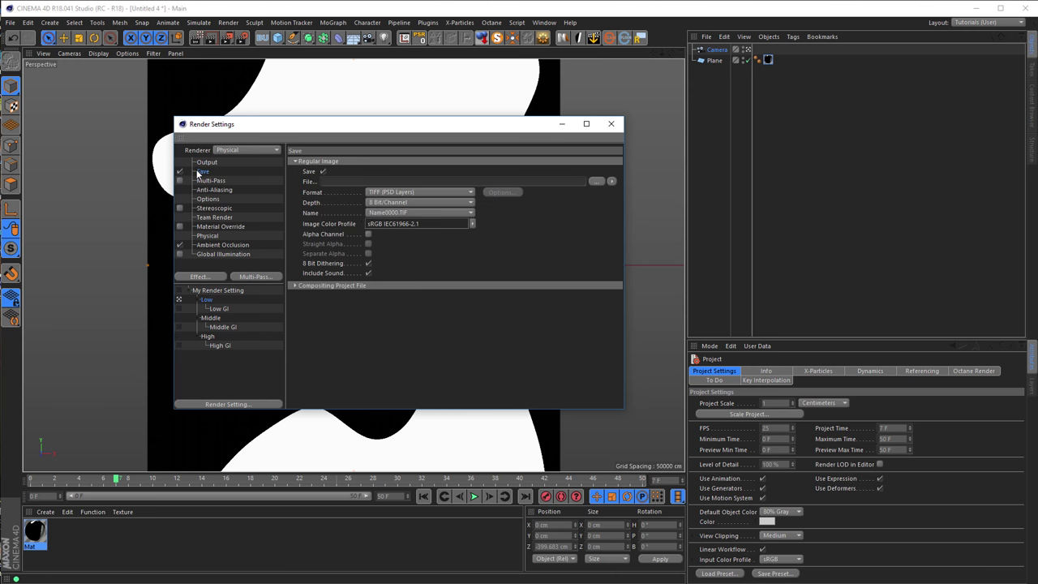
{"action": "left_click", "coordinate": [179, 171]}
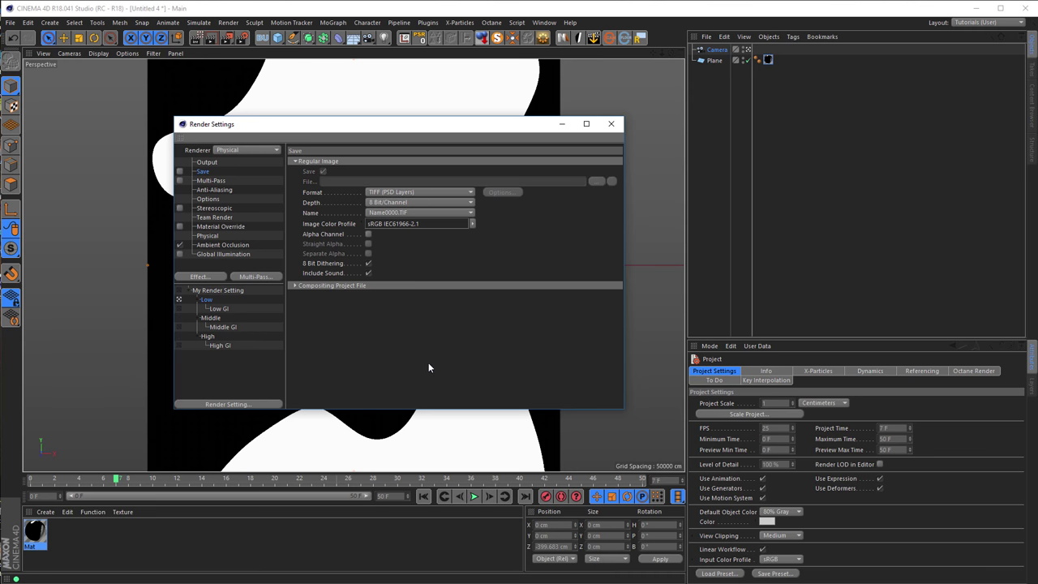
- Set the Physical renderer's Sampler to Fixed and start rendering to the Picture Viewer
{"action": "left_click", "coordinate": [209, 238]}
{"action": "left_click", "coordinate": [445, 245]}
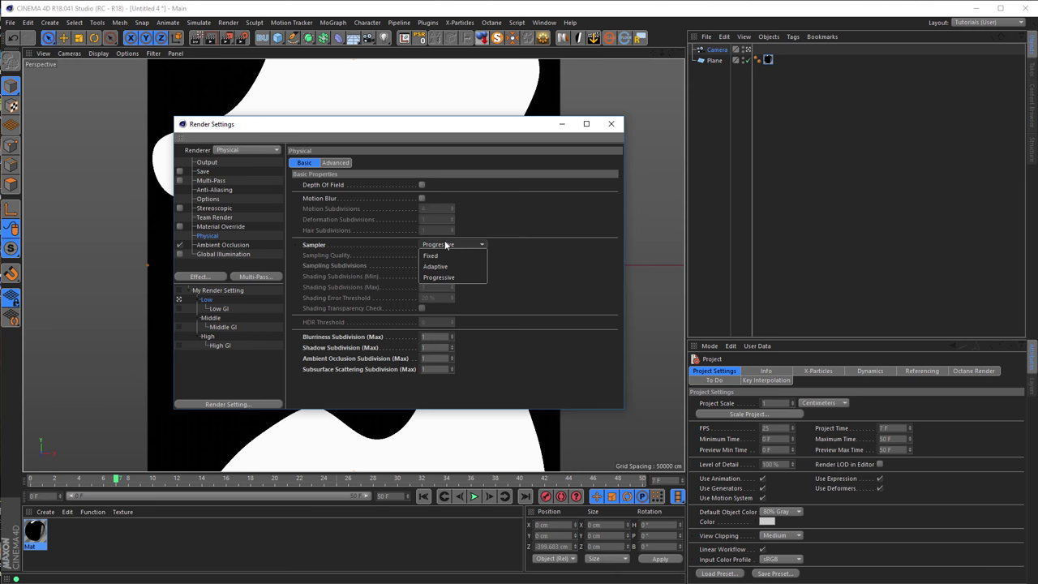
{"action": "left_click", "coordinate": [441, 256]}
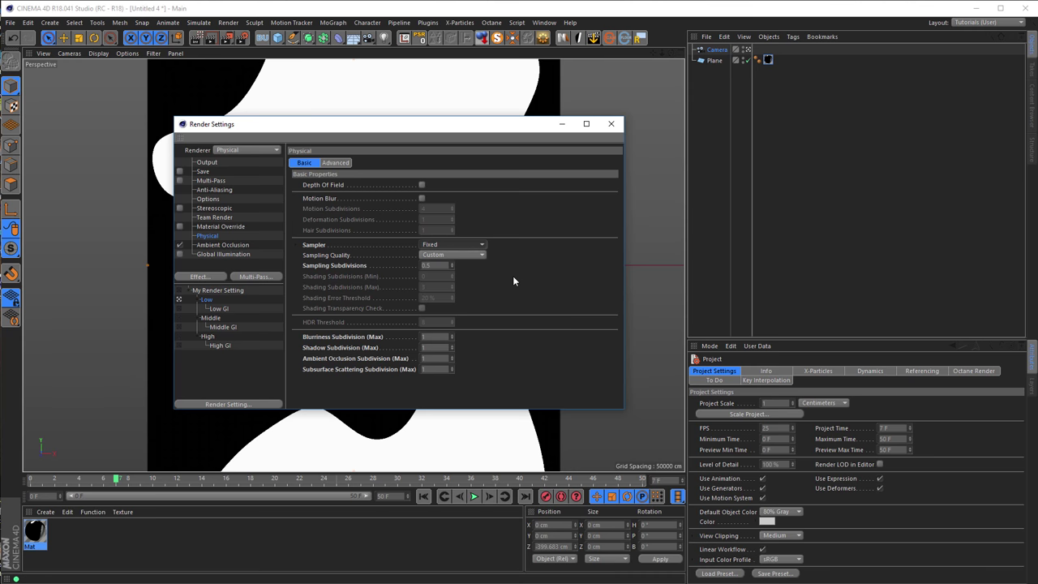
{"action": "key", "text": "shift+r"}
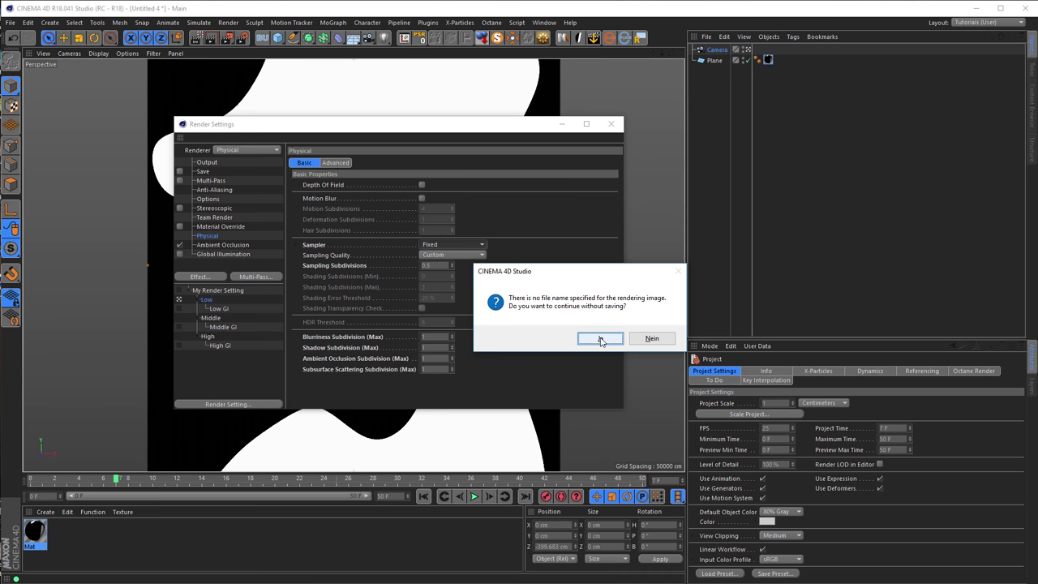
- Continue without an output file, play back the 51 frames, then close the Picture Viewer and Render Settings
{"action": "left_click", "coordinate": [599, 340]}
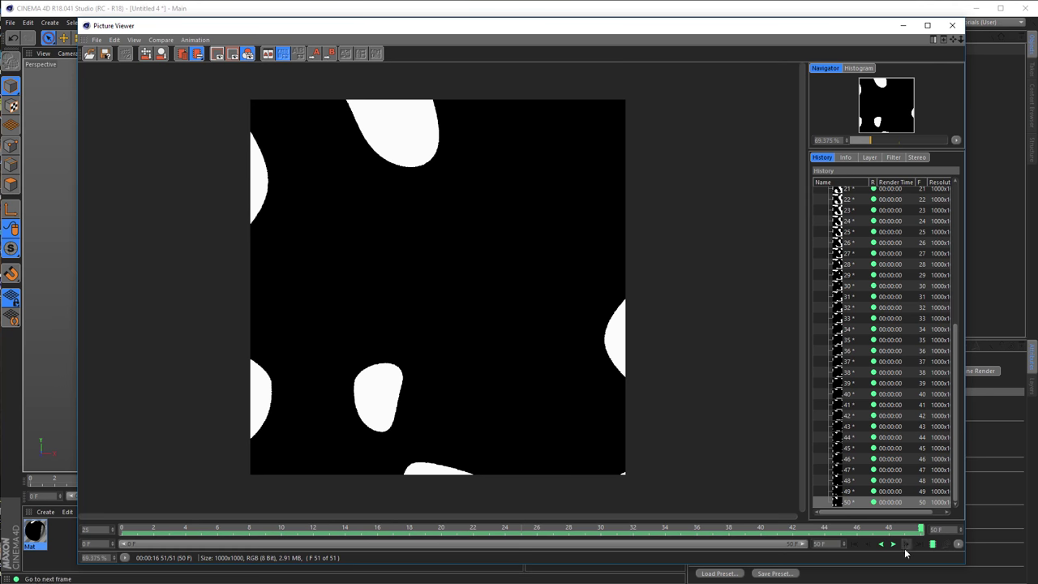
{"action": "left_click", "coordinate": [933, 545]}
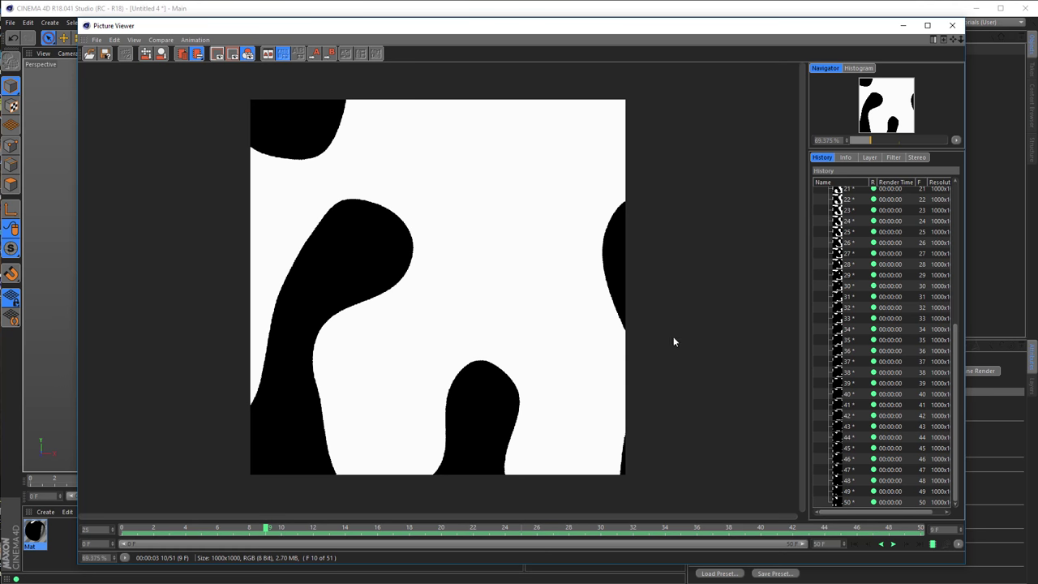
{"action": "left_click", "coordinate": [958, 34]}
{"action": "left_click", "coordinate": [932, 544]}
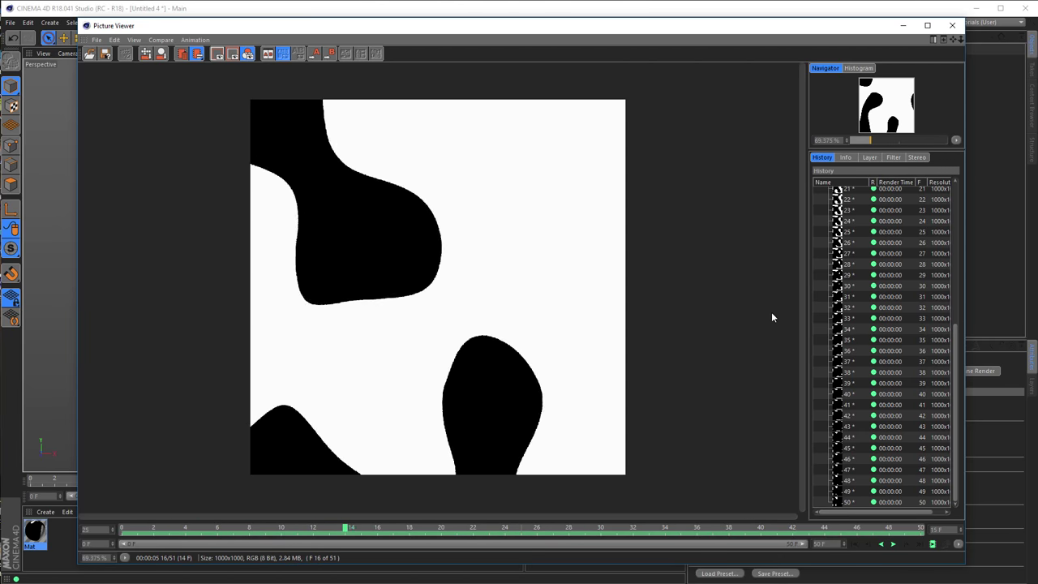
{"action": "left_click", "coordinate": [932, 543]}
{"action": "left_click", "coordinate": [952, 25]}
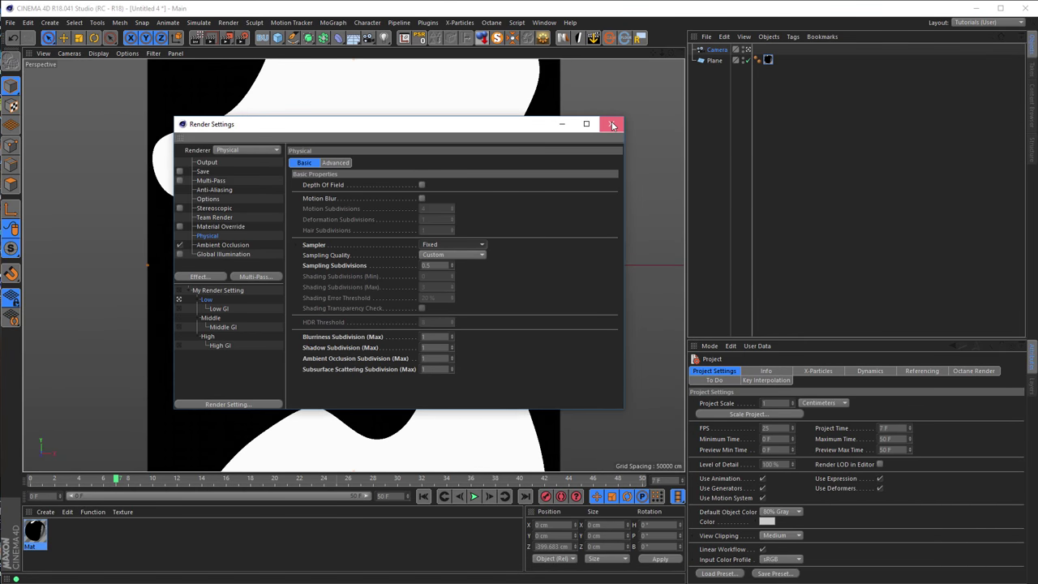
{"action": "left_click", "coordinate": [611, 123]}
- Open the Mat material in the Material Editor and move it clear of the viewport
{"action": "left_click", "coordinate": [36, 531]}
{"action": "double_click", "coordinate": [37, 532]}
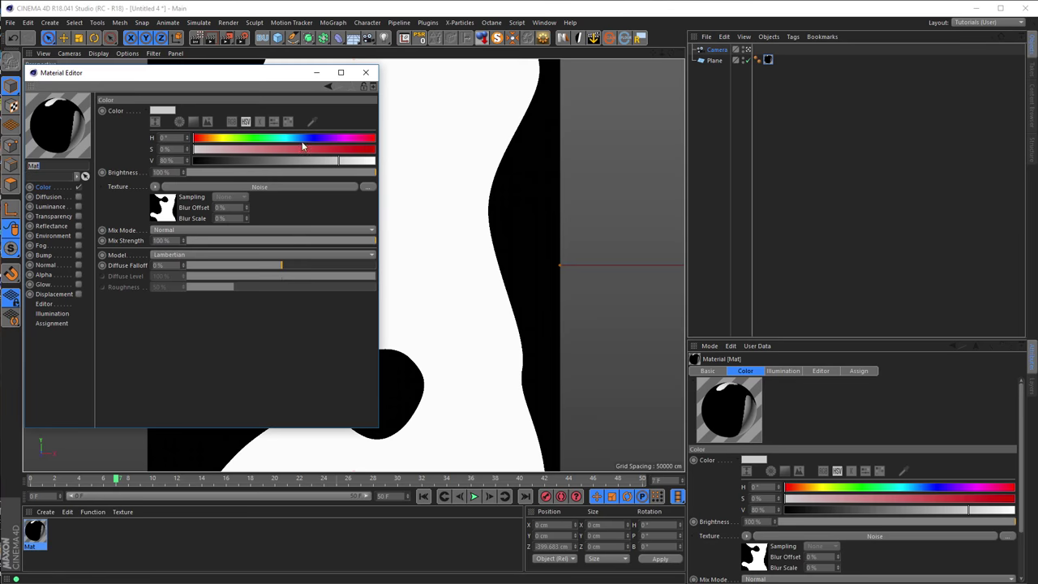
{"action": "left_click_drag", "start_coordinate": [248, 77], "coordinate": [795, 141]}
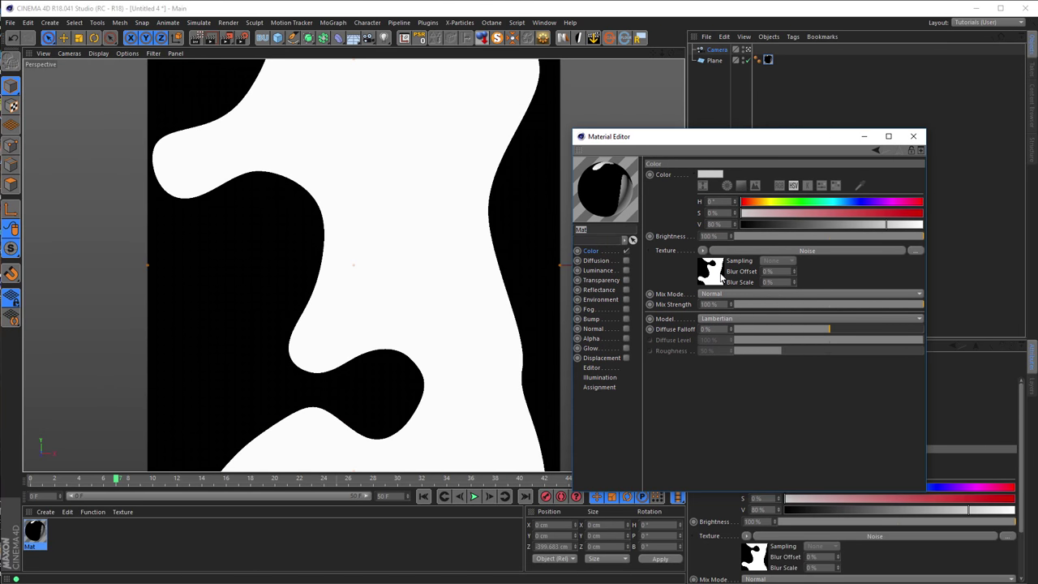
- Give the Noise shader Animation Speed 0.5 and Loop Period 1, then start rendering
{"action": "left_click", "coordinate": [721, 277]}
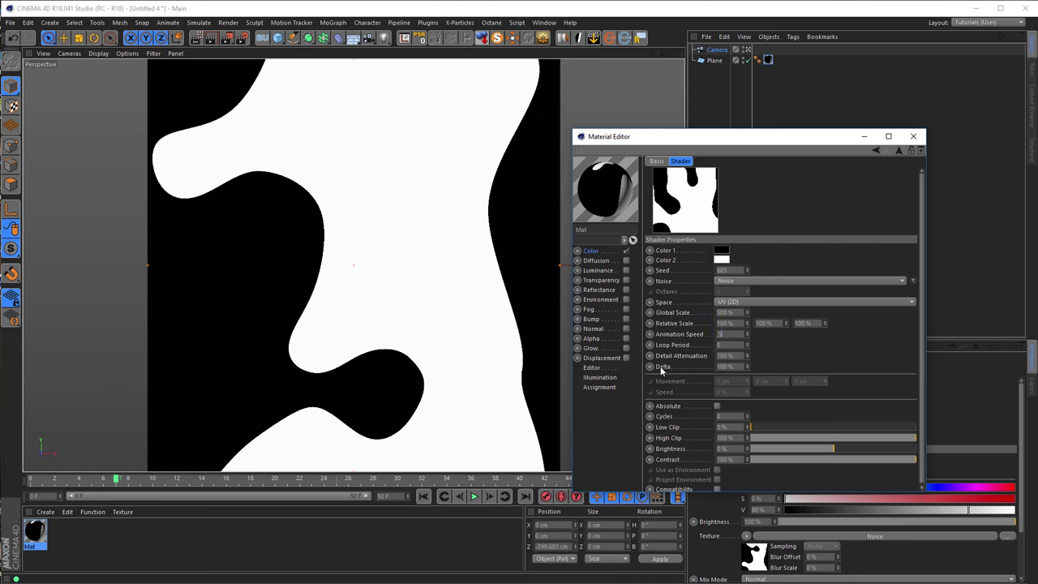
{"action": "key", "text": "Return"}
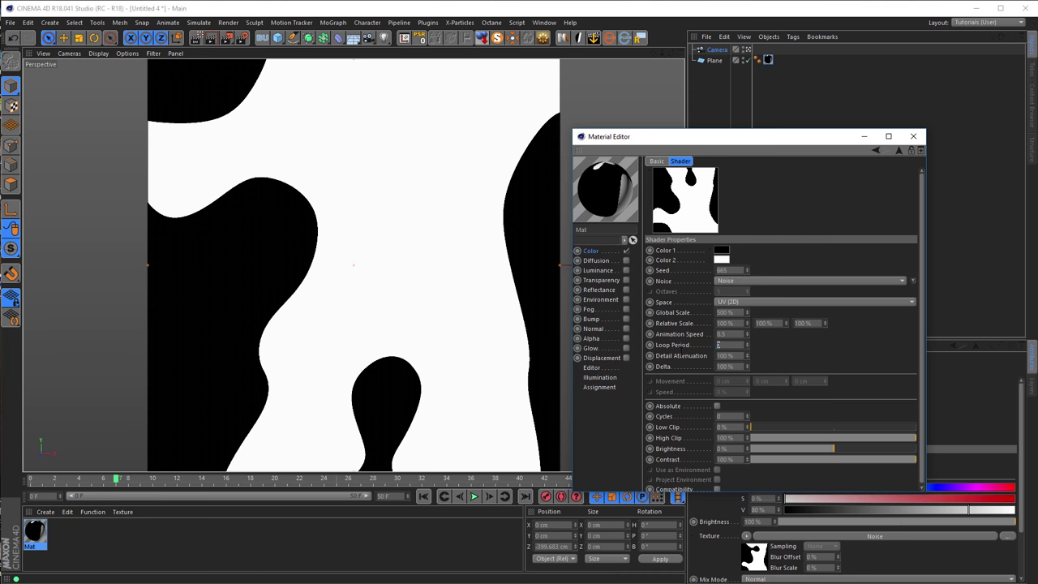
{"action": "left_click", "coordinate": [717, 345]}
{"action": "type", "text": "1"}
{"action": "key", "text": "Return"}
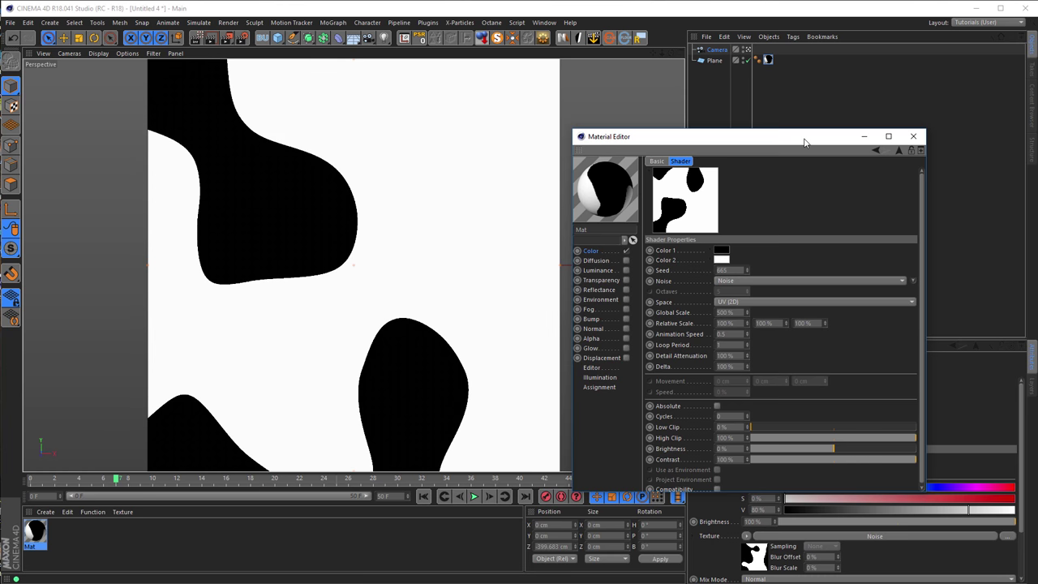
{"action": "key", "text": "shift+r"}
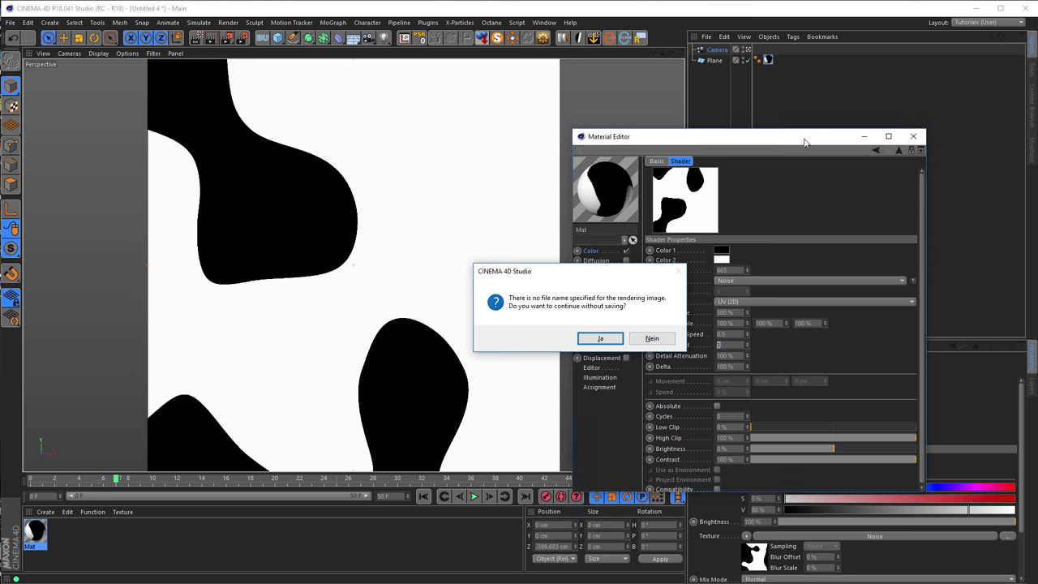
- Continue the render without saving and play back the rendered noise frames
{"action": "key", "text": "Return"}
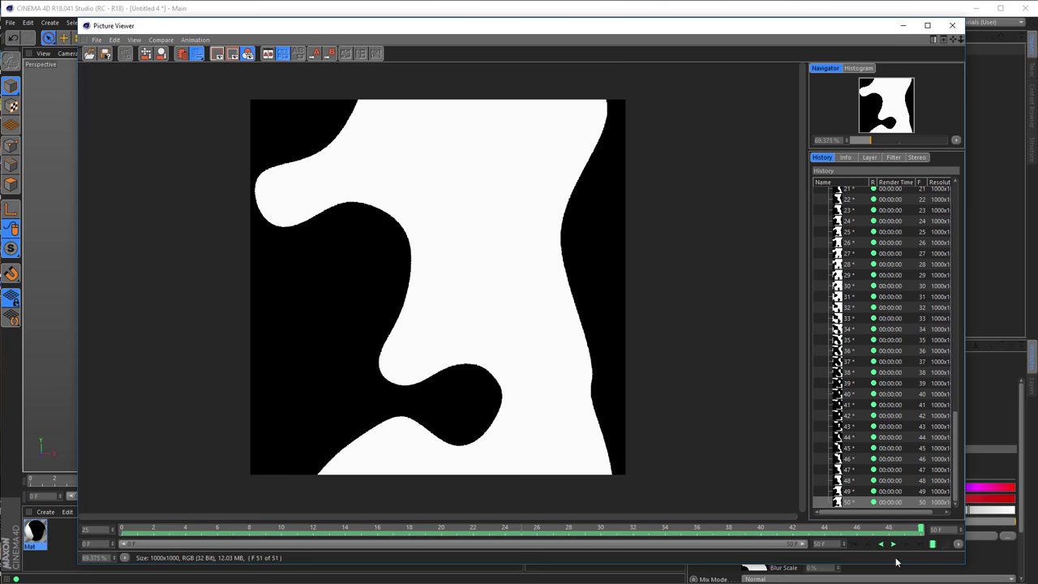
{"action": "left_click", "coordinate": [932, 544]}
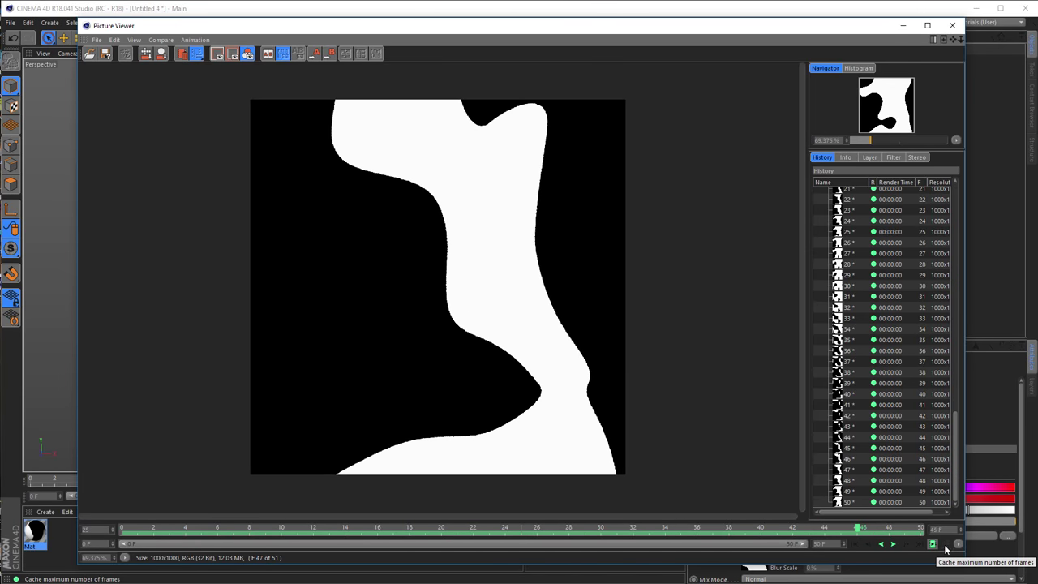
- Close the render preview and lower the Noise Animation Speed to 0.2
{"action": "left_click", "coordinate": [953, 27]}
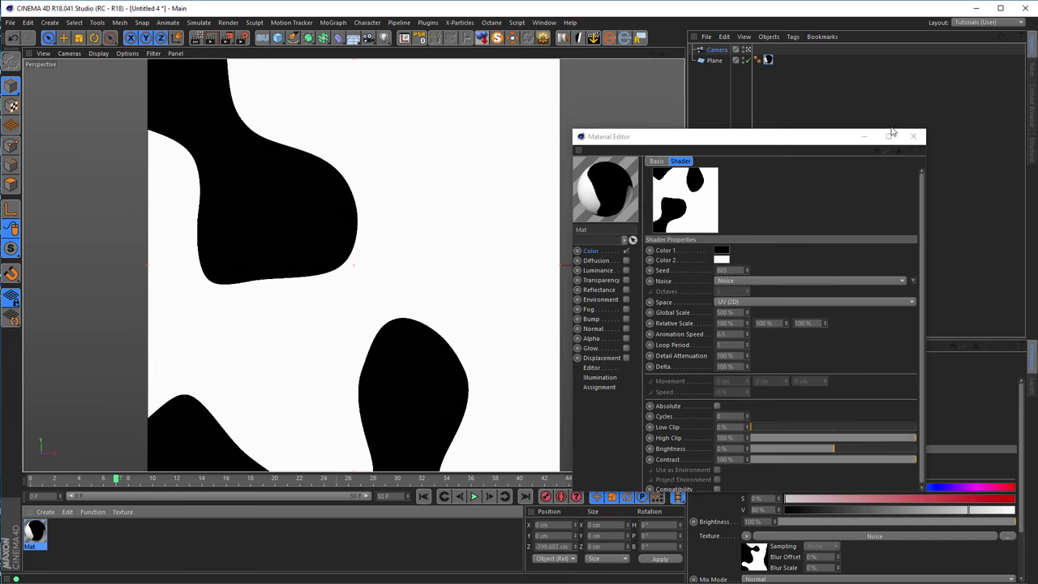
{"action": "double_click", "coordinate": [734, 333]}
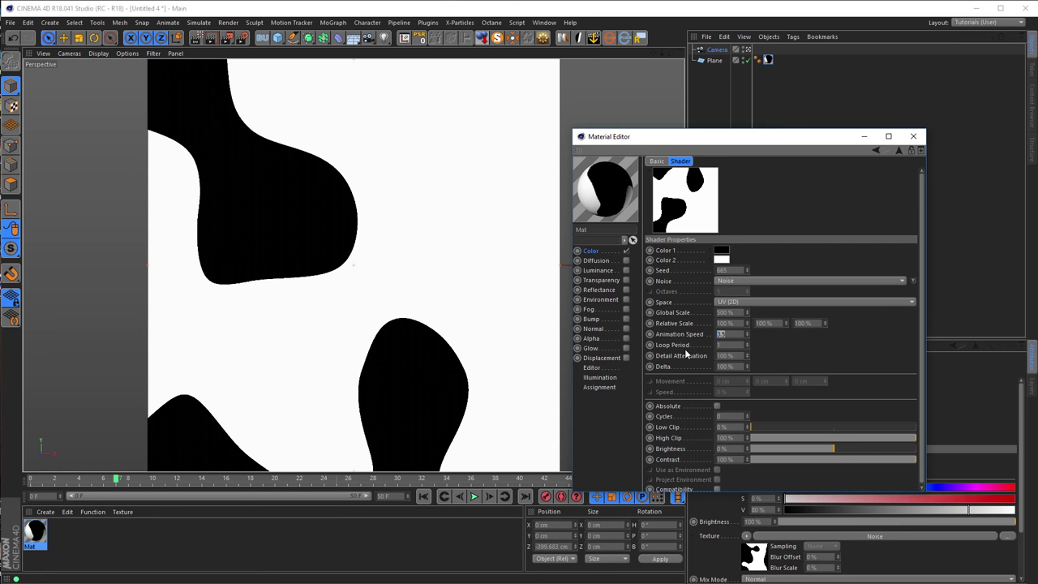
{"action": "type", "text": "1"}
{"action": "type", "text": "0.2"}
- Re-render without saving, play back the new frames, and close the Picture Viewer
{"action": "key", "text": "shift+r"}
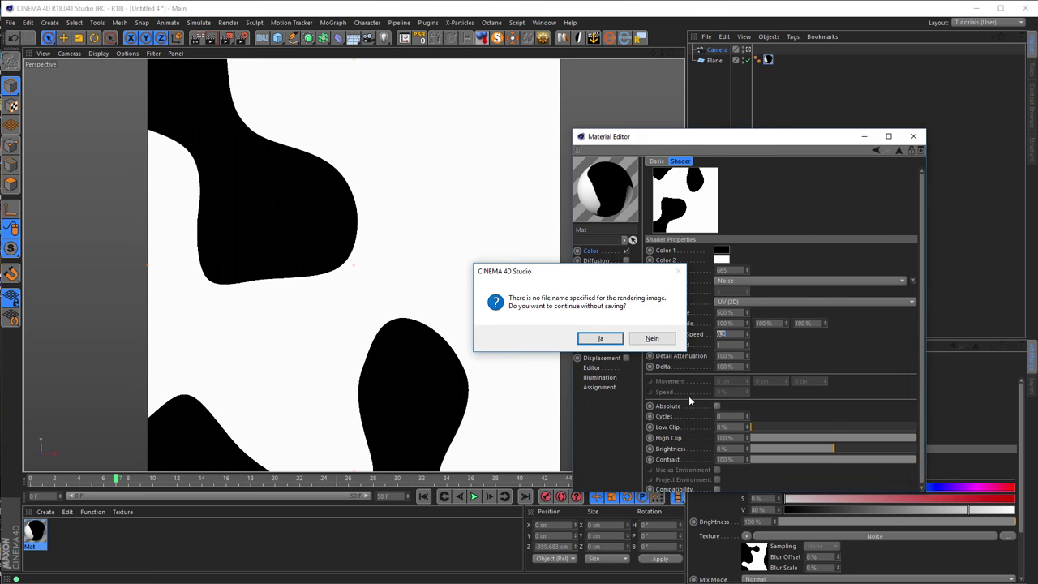
{"action": "key", "text": "Return"}
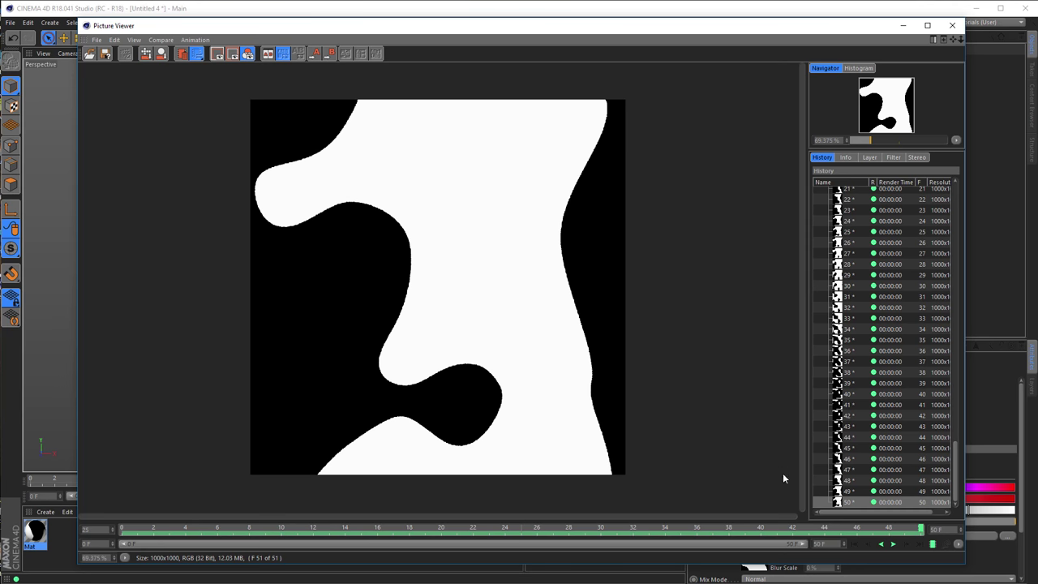
{"action": "left_click", "coordinate": [933, 544]}
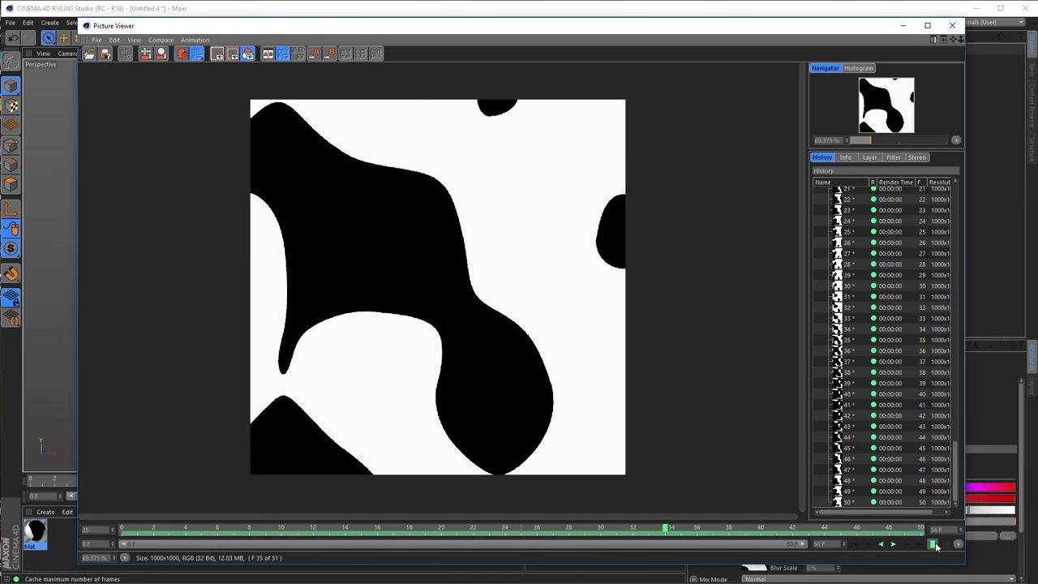
{"action": "left_click", "coordinate": [952, 26]}
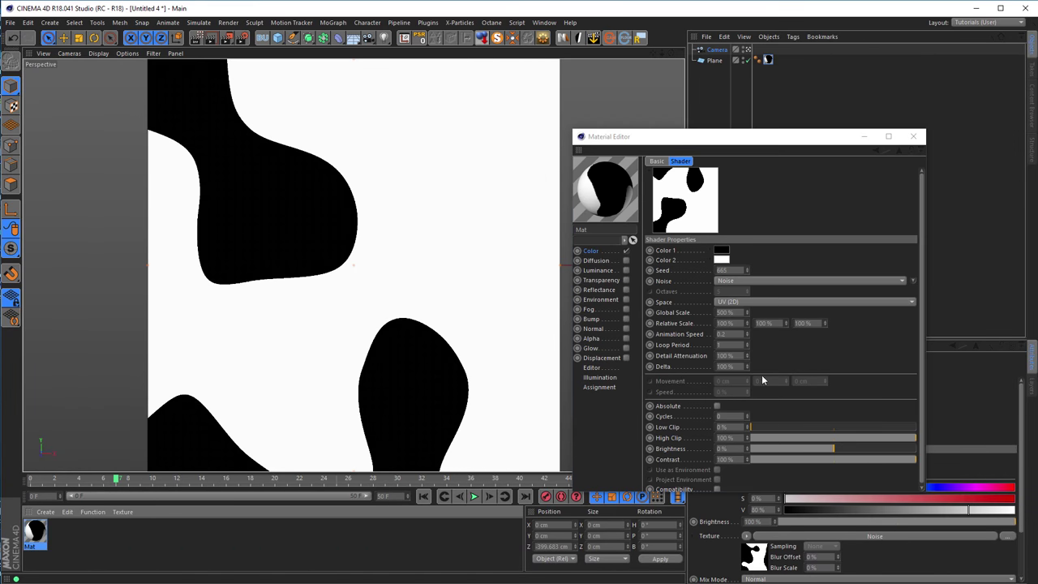
- Change the Noise Animation Speed from 0.2 back to 0.5 and close the Material Editor
{"action": "left_click", "coordinate": [722, 333]}
{"action": "type", "text": ".5"}
{"action": "key", "text": "Return"}
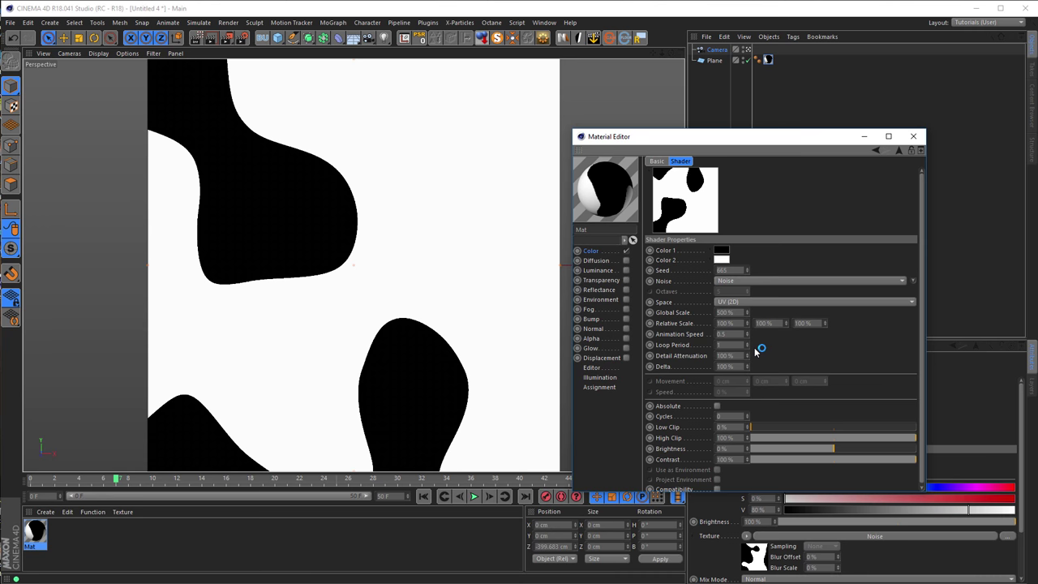
{"action": "left_click", "coordinate": [913, 136]}
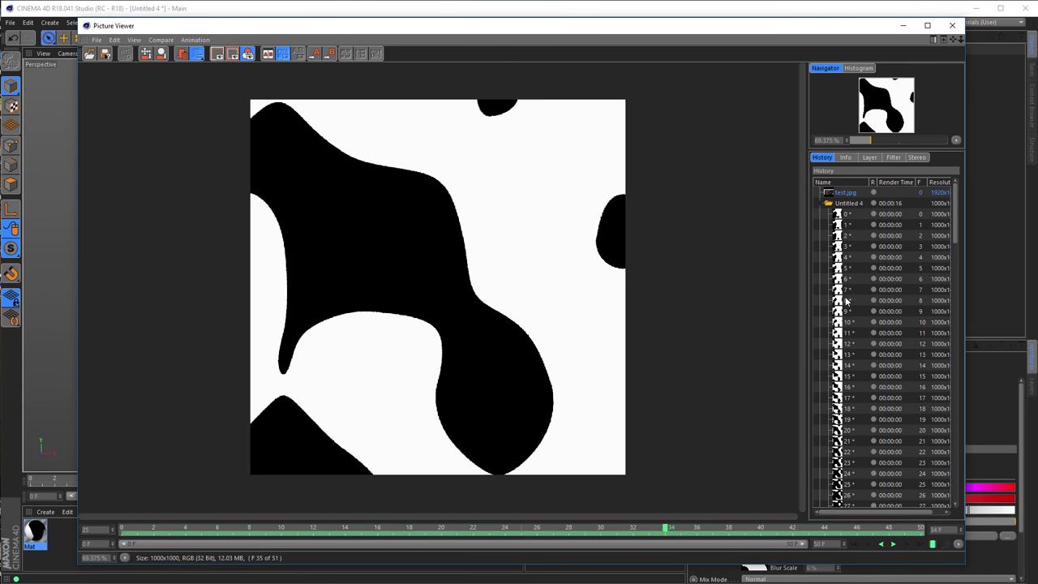
- Delete the unsaved renders from the Picture Viewer history, close it, and open Render Settings
{"action": "left_click", "coordinate": [847, 301]}
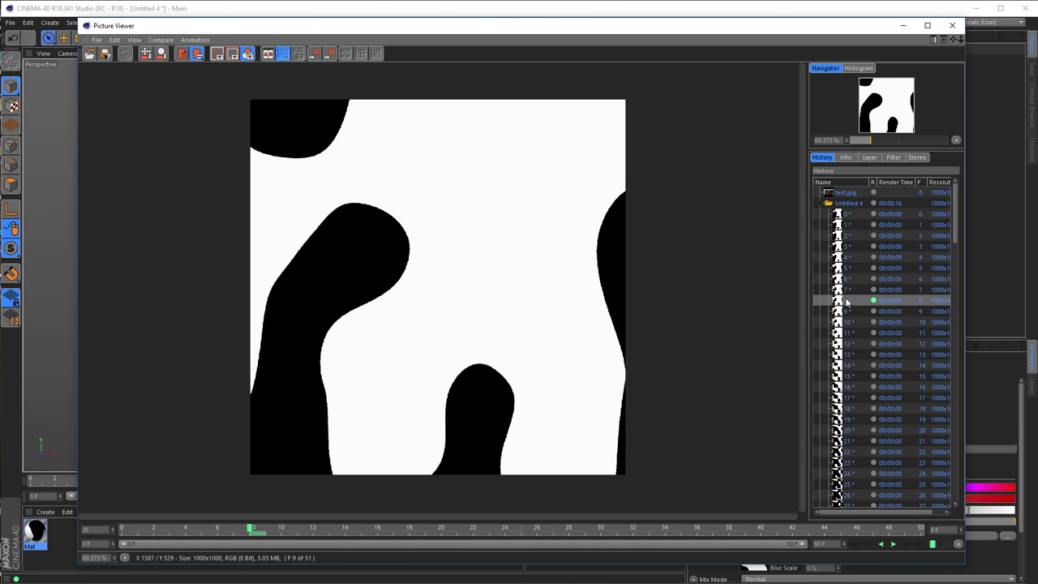
{"action": "key", "text": "Delete"}
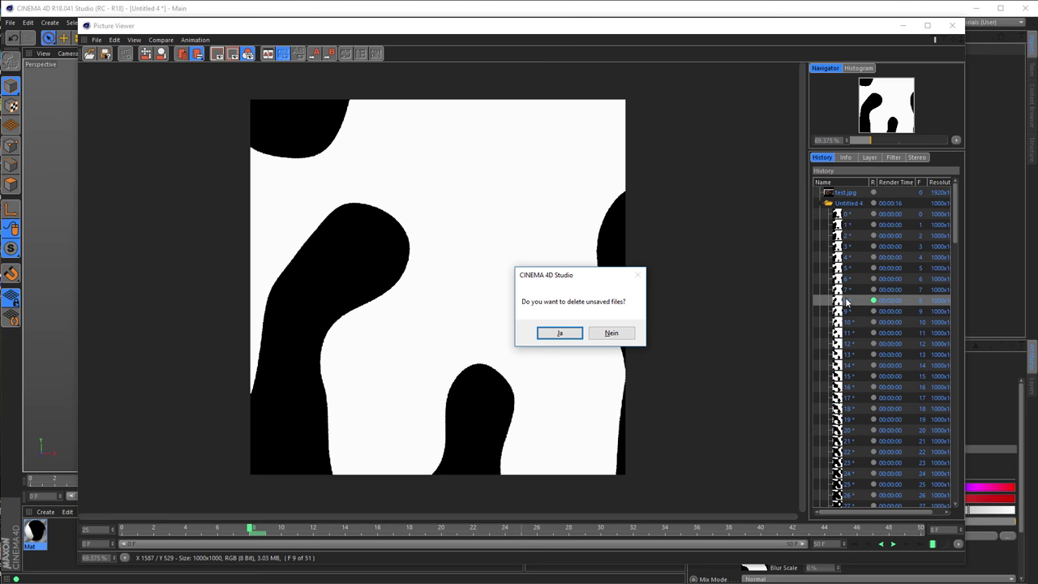
{"action": "key", "text": "Return"}
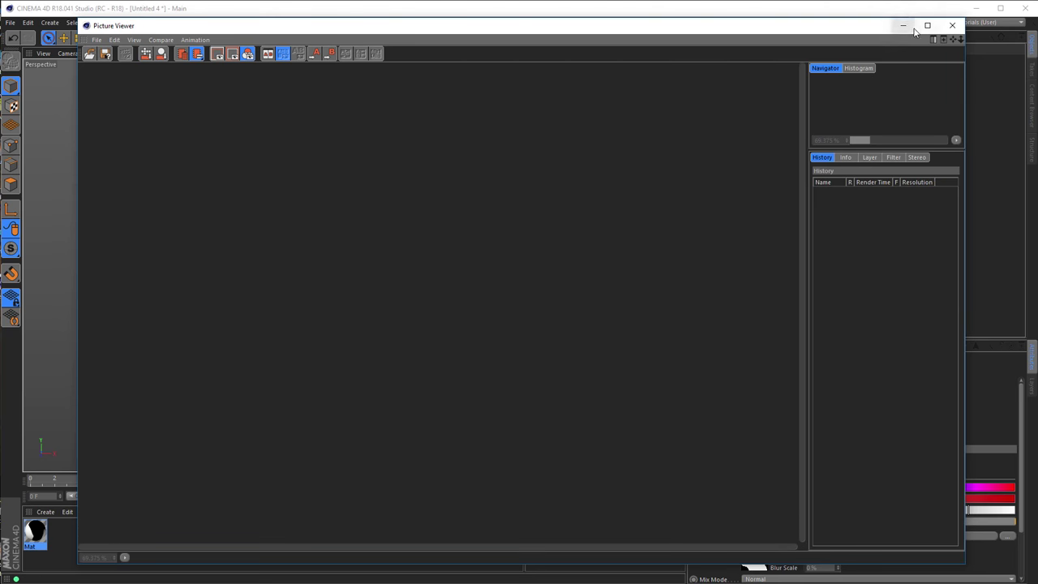
{"action": "left_click", "coordinate": [952, 25]}
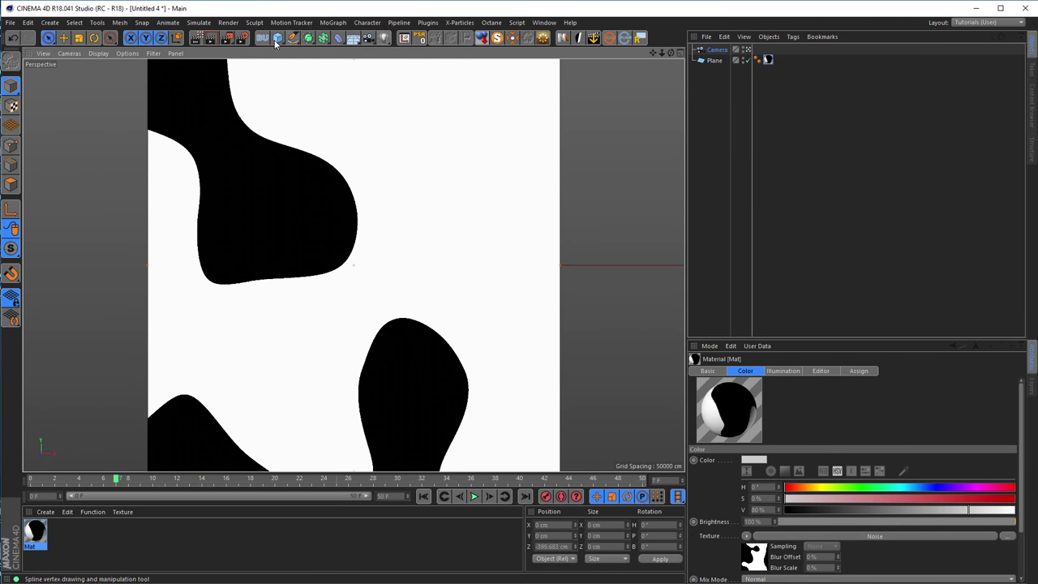
{"action": "left_click", "coordinate": [227, 38]}
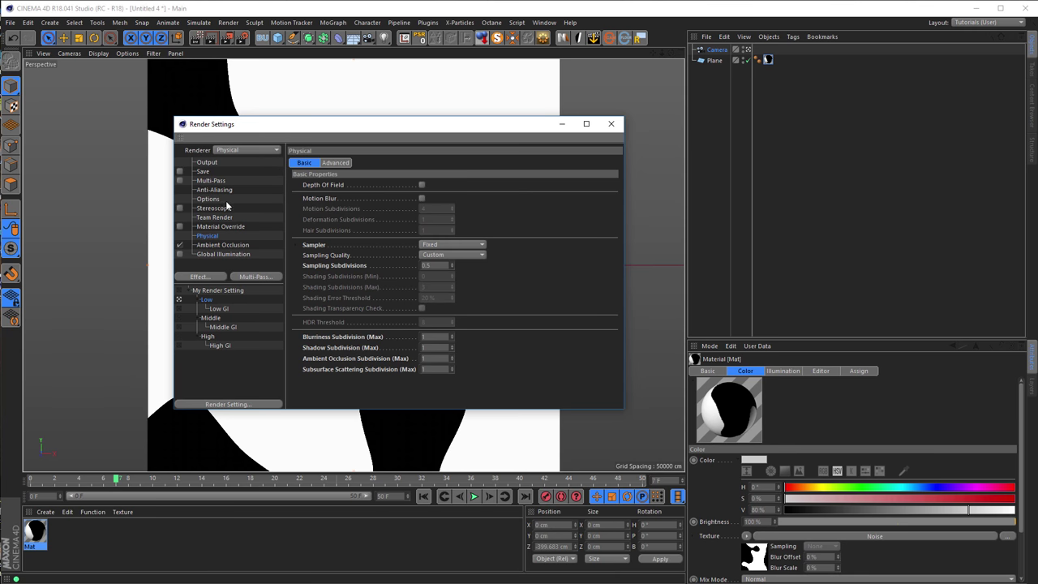
- Enable saving and set the output file to 'frame' in the Desktop Noise folder
{"action": "left_click", "coordinate": [179, 171]}
{"action": "left_click", "coordinate": [200, 171]}
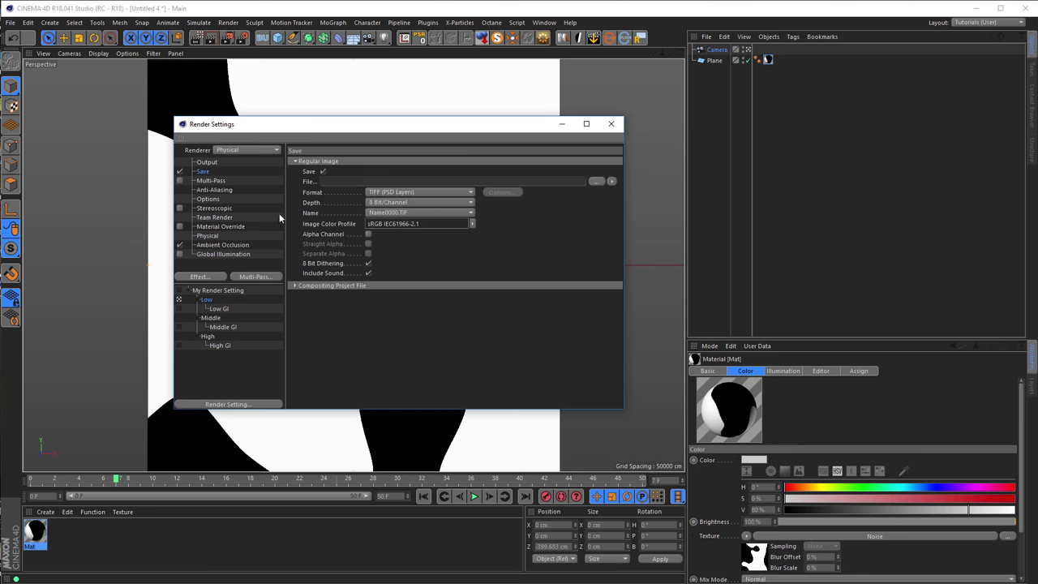
{"action": "left_click", "coordinate": [596, 182]}
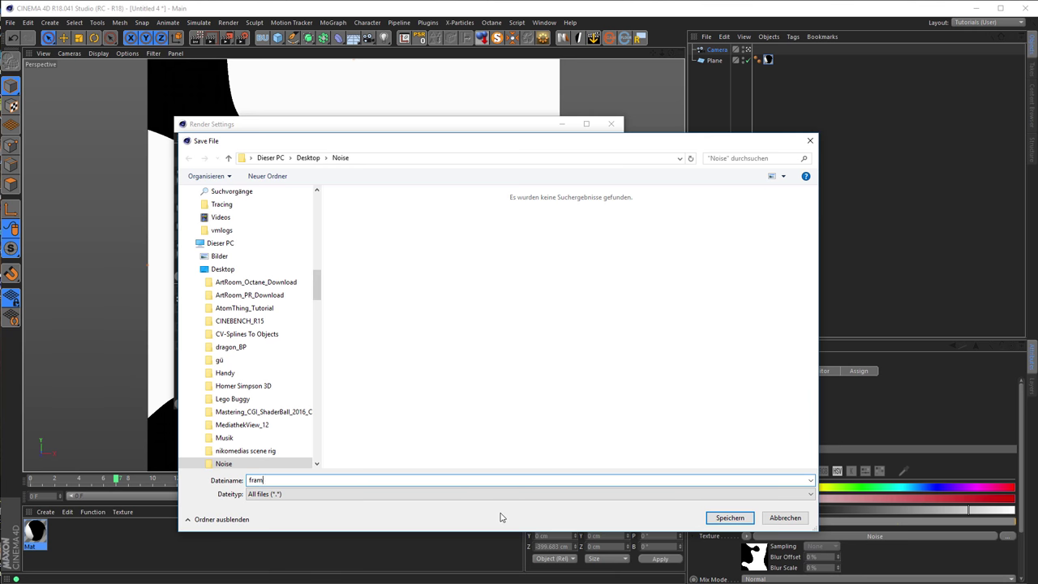
{"action": "key", "text": "Return"}
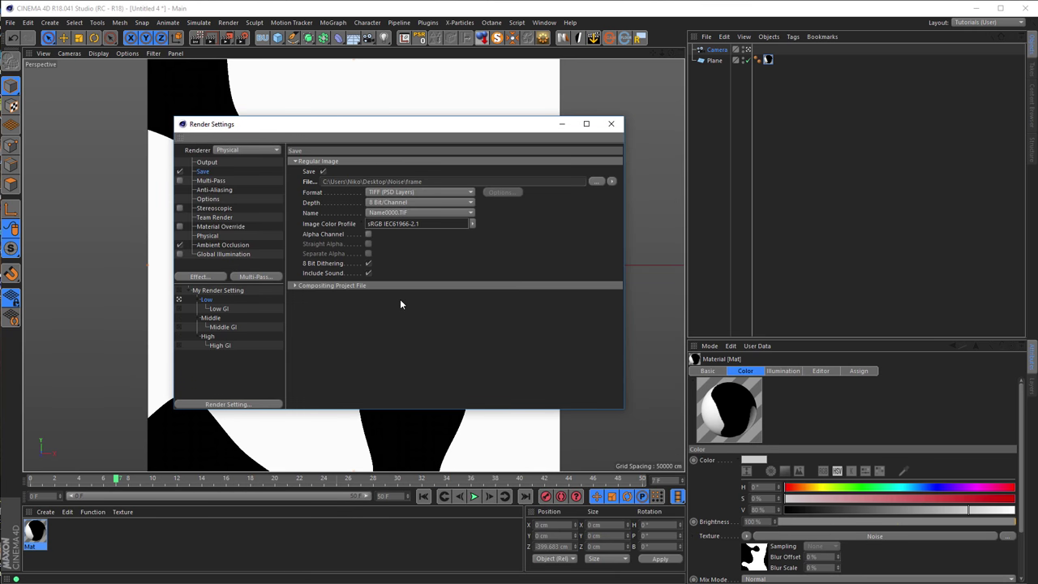
- Review the Output resolution and frame range, then open the Physical renderer settings
{"action": "left_click", "coordinate": [207, 162]}
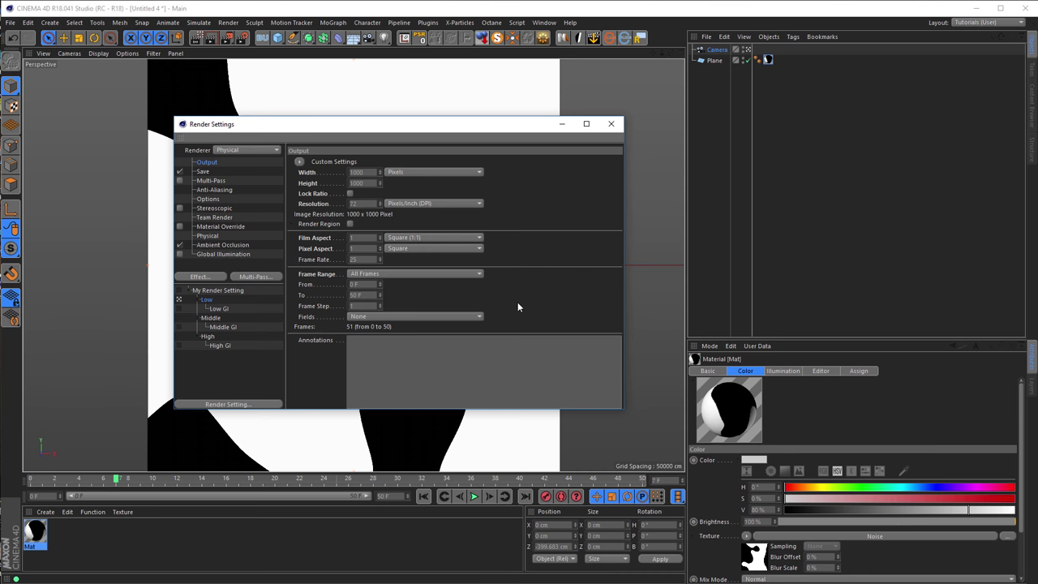
{"action": "left_click", "coordinate": [207, 235]}
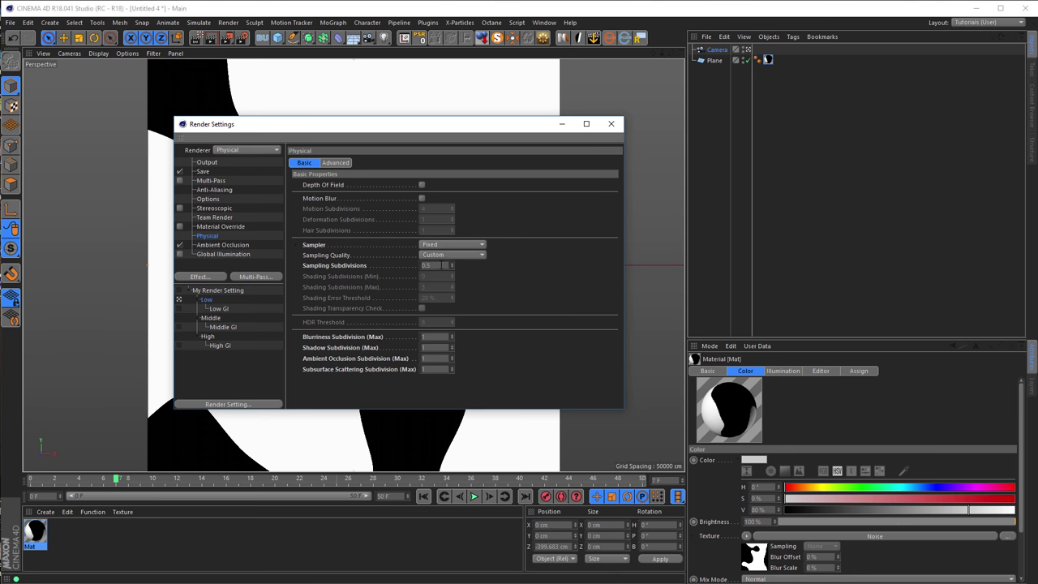
{"action": "type", "text": "5"}
- Disable Ambient Occlusion and render all 51 frames into the Noise folder
{"action": "left_click", "coordinate": [179, 245]}
{"action": "key", "text": "ctrl+shift+r"}
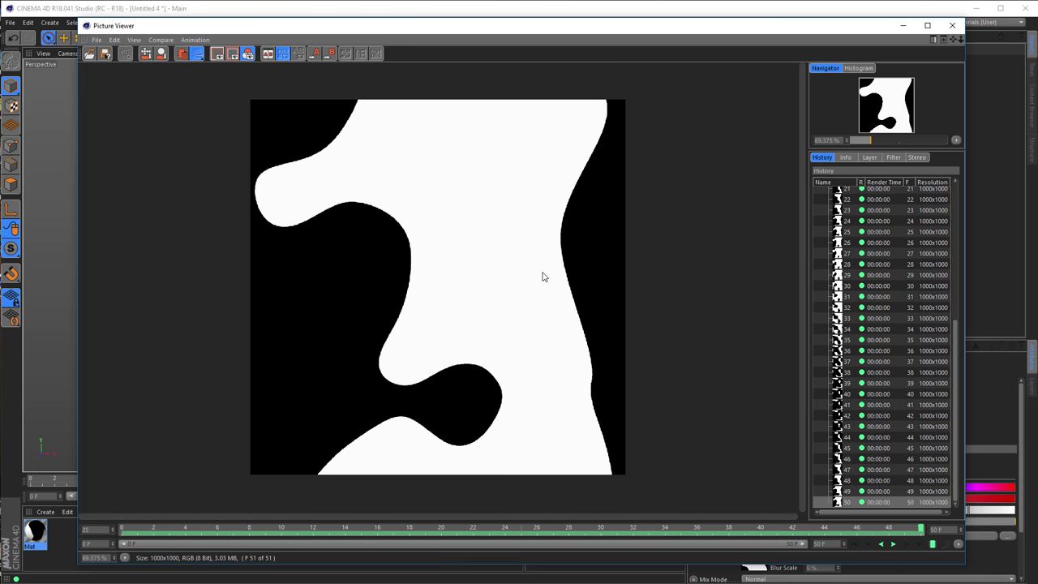
{"action": "left_click_drag", "start_coordinate": [1037, 114], "coordinate": [401, 35]}
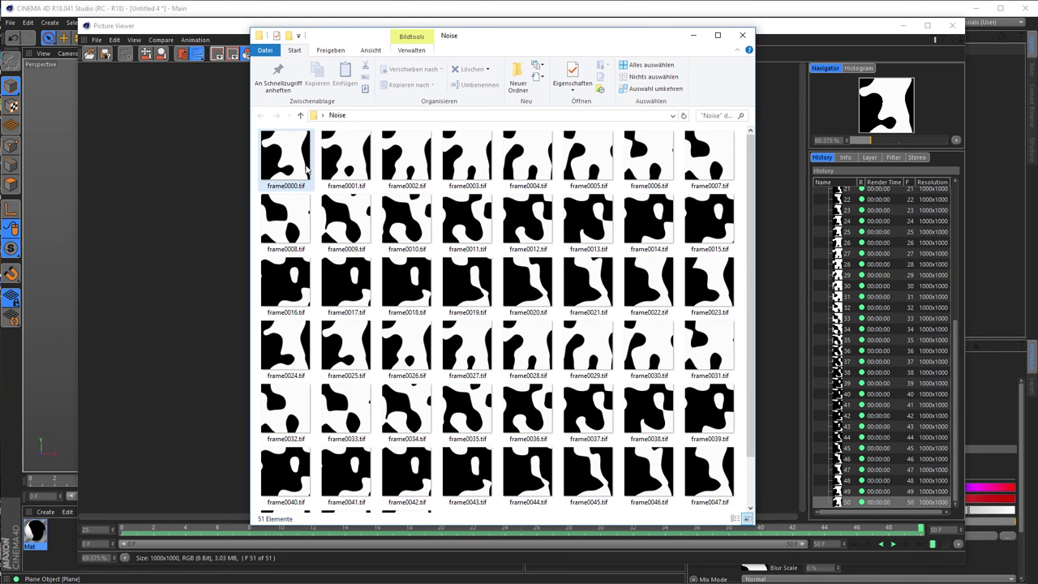
- Select and delete all 51 rendered TIFF frames in the Noise folder
{"action": "left_click", "coordinate": [293, 165]}
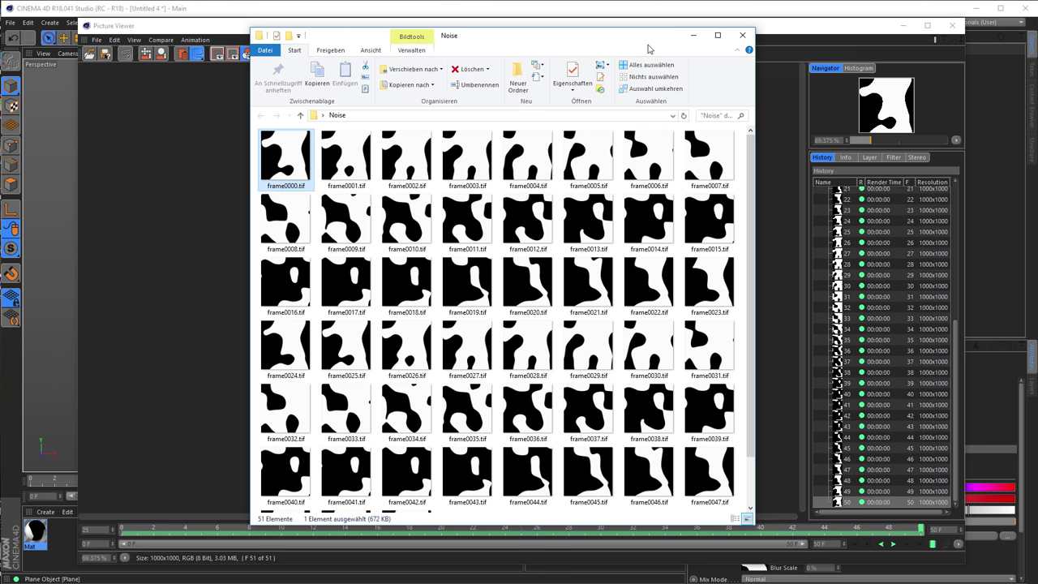
{"action": "key", "text": "ctrl+a"}
{"action": "key", "text": "Delete"}
{"action": "key", "text": "Return"}
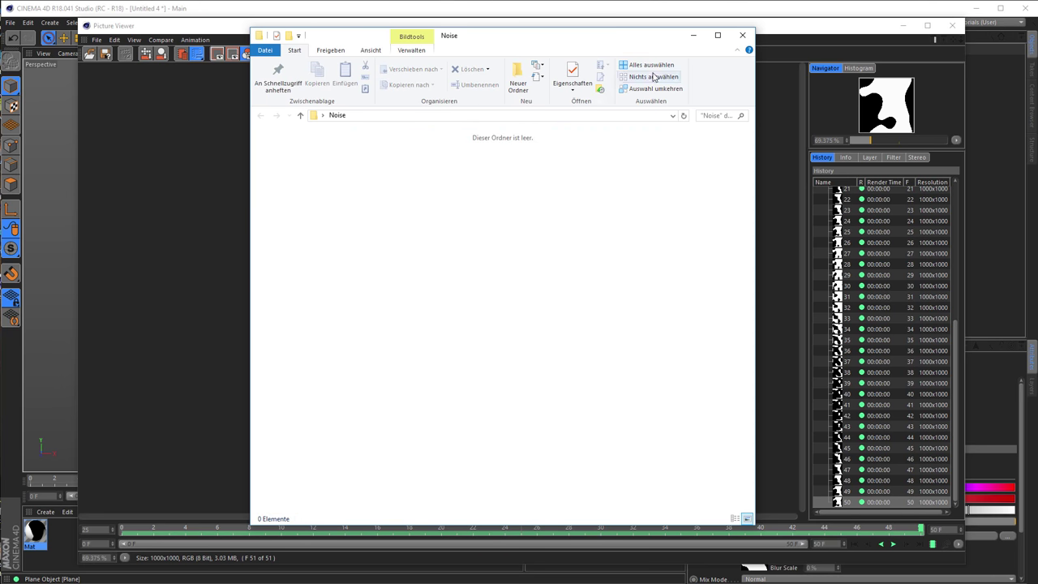
- Close the emptied Noise folder window and clear the Picture Viewer's render history
{"action": "key", "text": "alt+F4"}
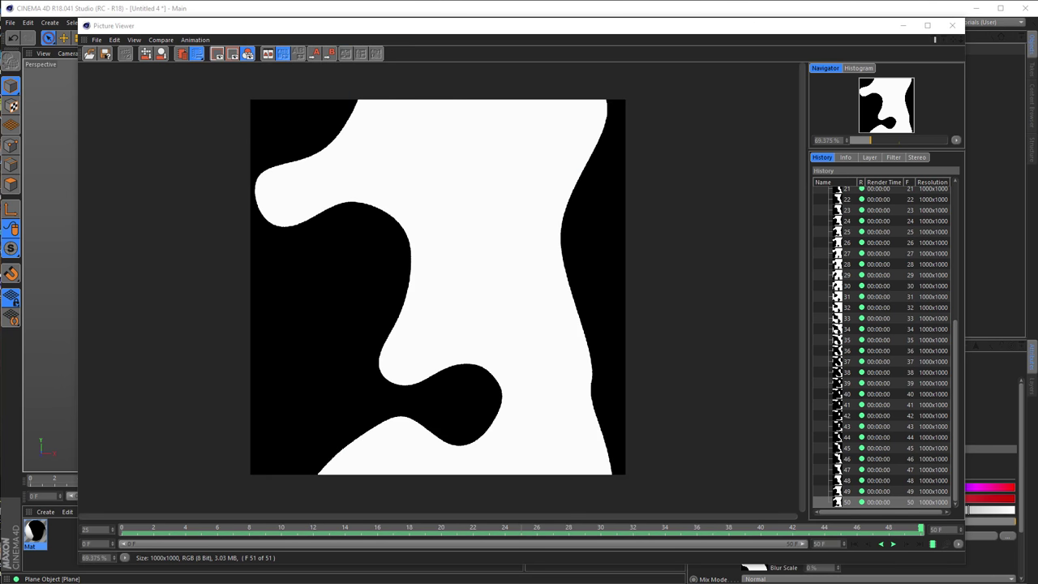
{"action": "left_click", "coordinate": [905, 253]}
{"action": "key", "text": "Delete"}
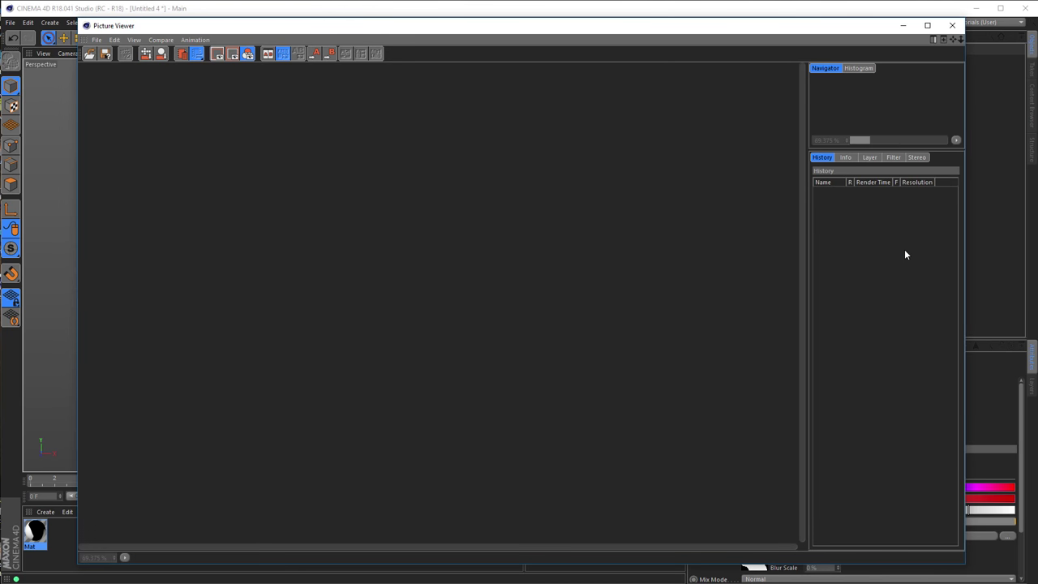
- Set the saved image format to PNG with 16 Bit/Channel depth
{"action": "left_click", "coordinate": [952, 26]}
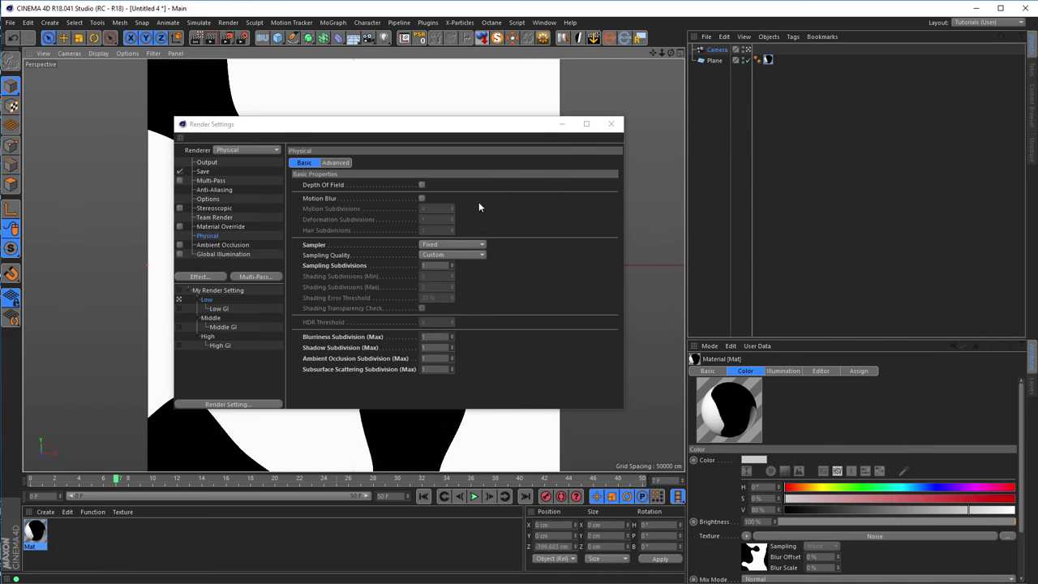
{"action": "left_click", "coordinate": [202, 172]}
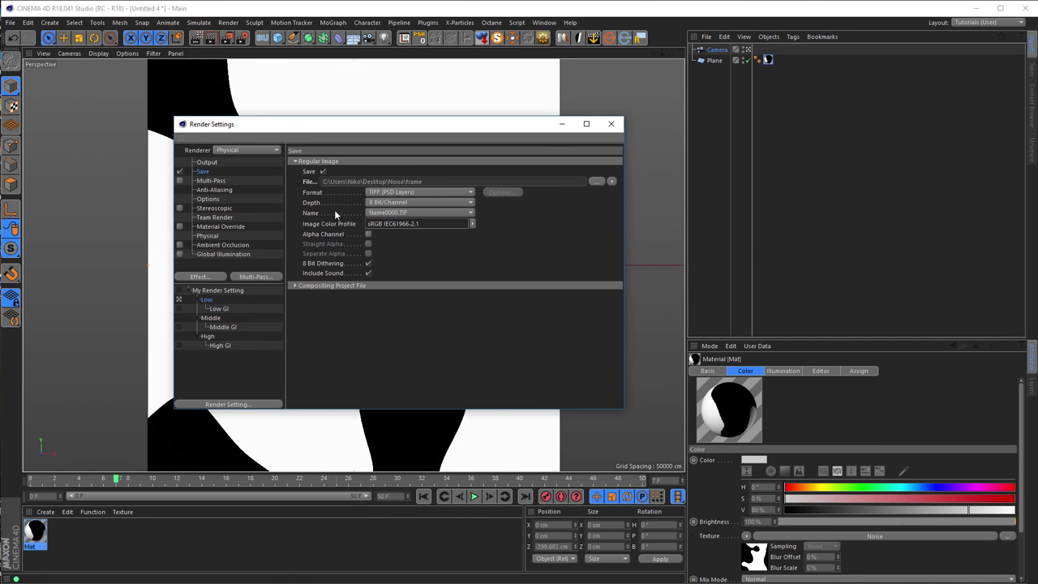
{"action": "left_click", "coordinate": [392, 192]}
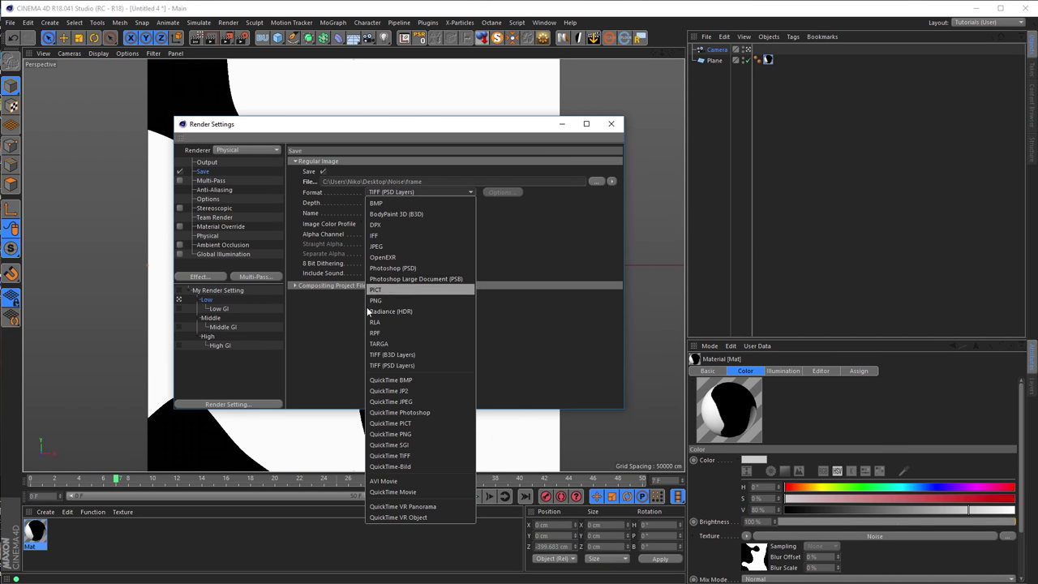
{"action": "left_click", "coordinate": [410, 300]}
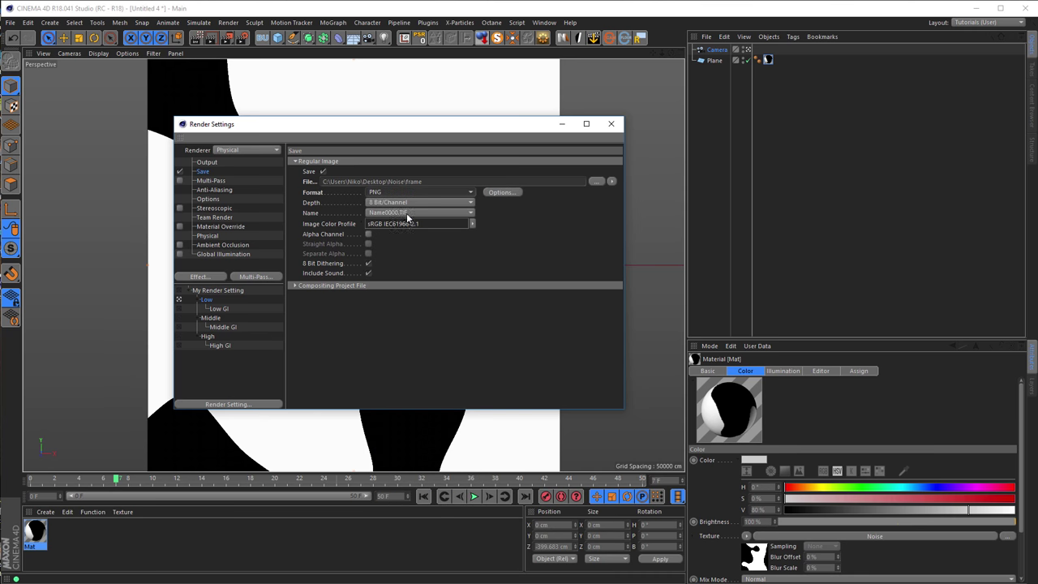
{"action": "left_click", "coordinate": [408, 204]}
{"action": "left_click", "coordinate": [407, 223]}
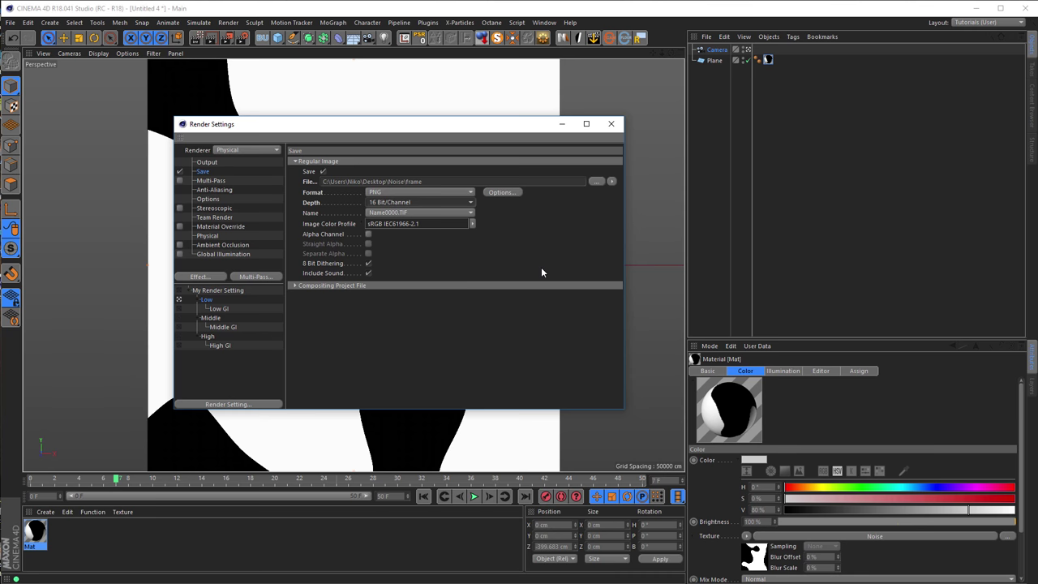
- Re-render the animation as PNG frames, then open the Noise output folder
{"action": "key", "text": "shift+r"}
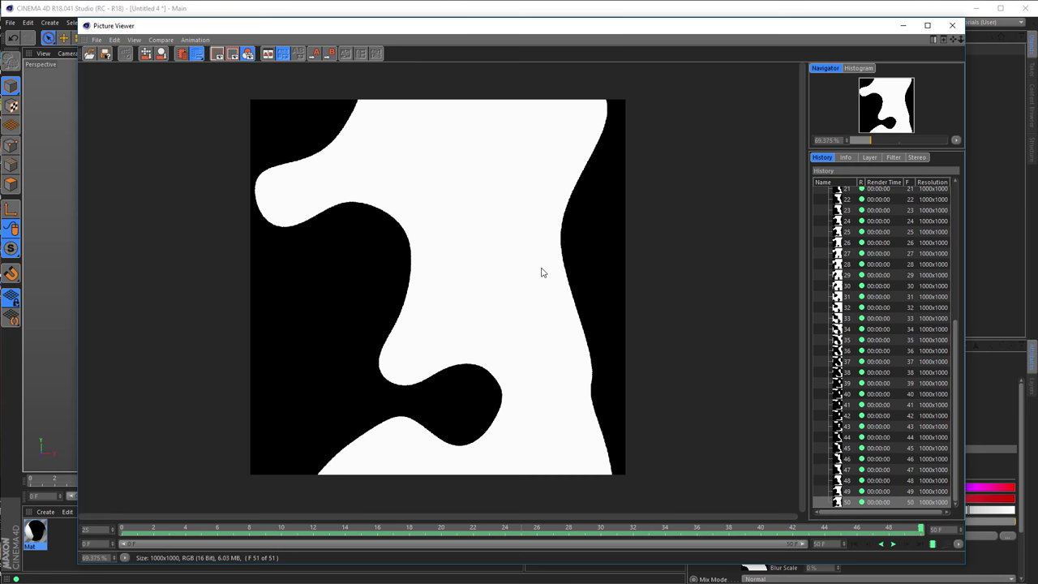
{"action": "left_click", "coordinate": [952, 25]}
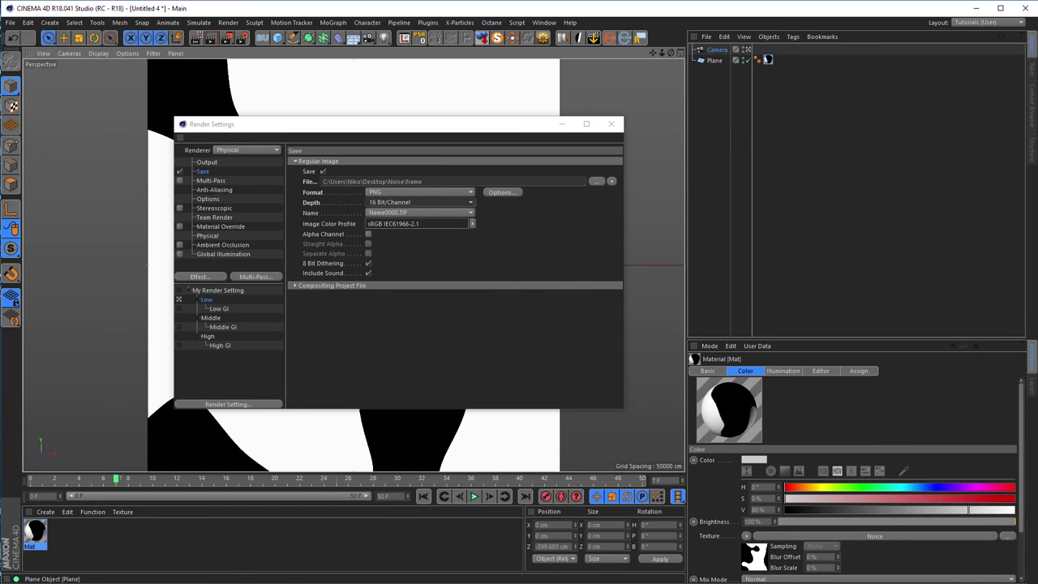
{"action": "left_click", "coordinate": [612, 181]}
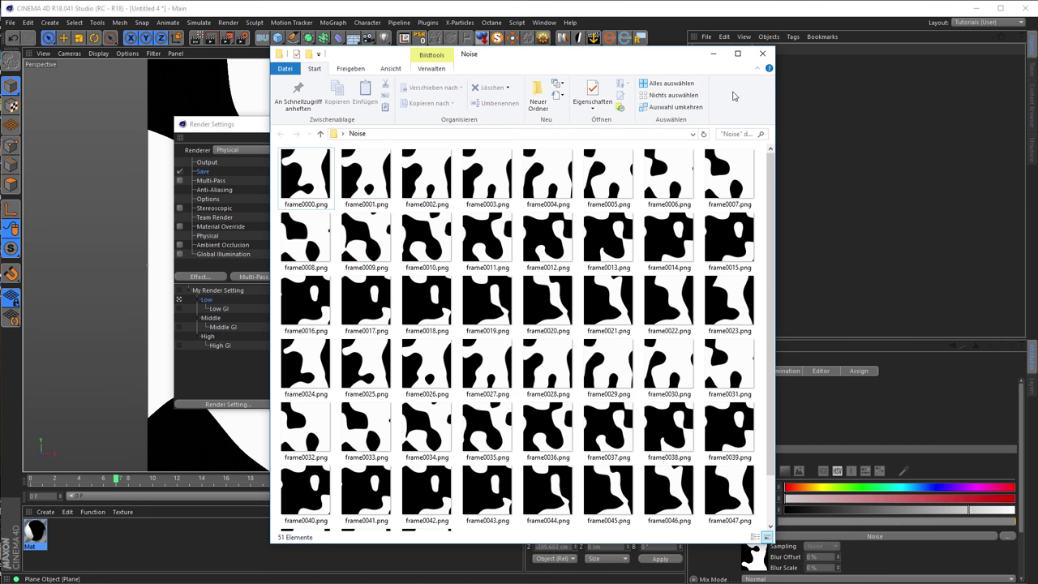
- Move the Noise folder window of PNG frames aside and close Render Settings
{"action": "left_click_drag", "start_coordinate": [589, 63], "coordinate": [1037, 65]}
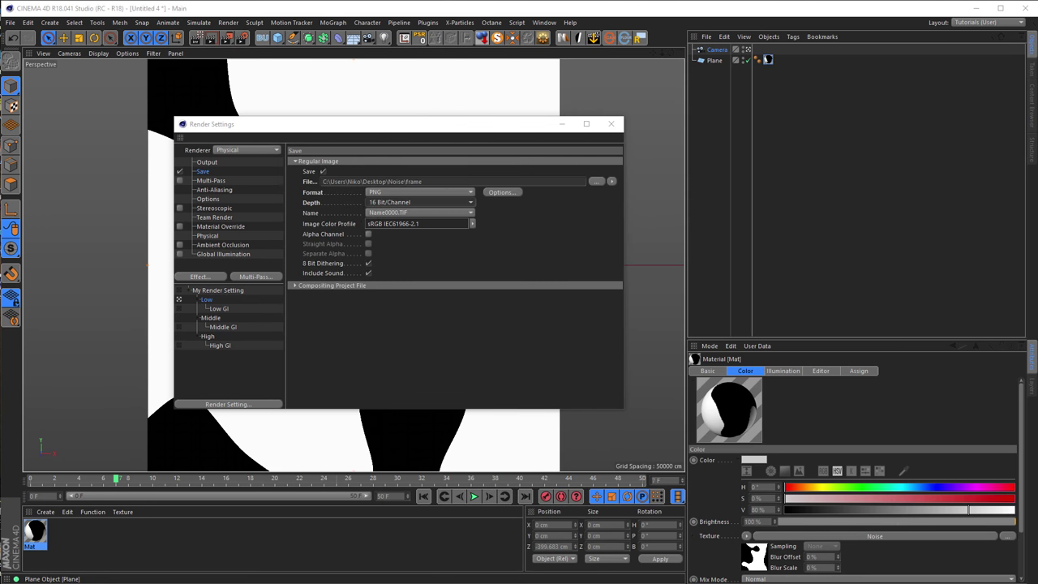
{"action": "left_click", "coordinate": [610, 124]}
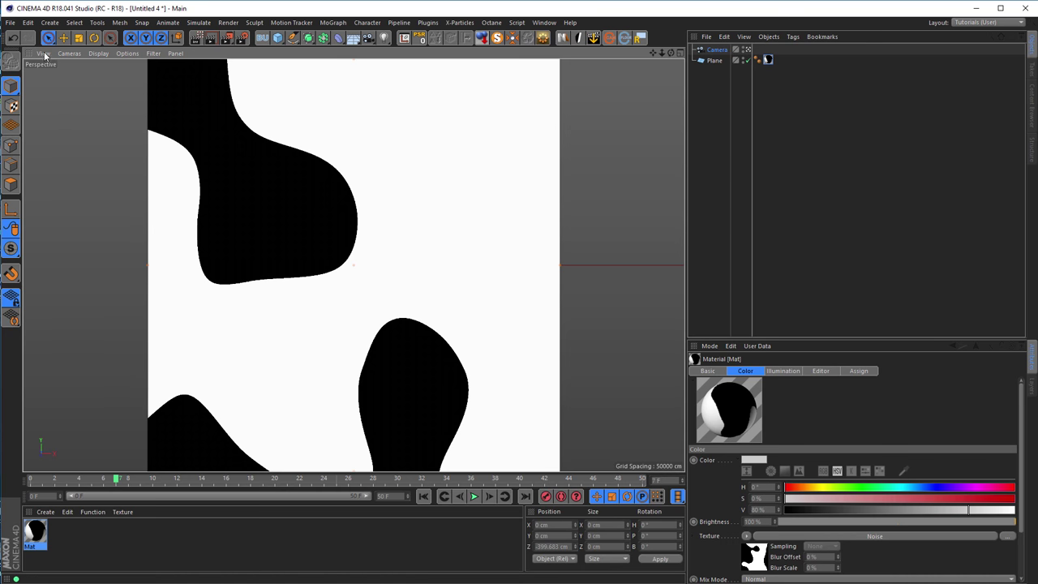
- Start a new project, add a Vectorizer spline object, and show its Object properties
{"action": "left_click", "coordinate": [10, 22]}
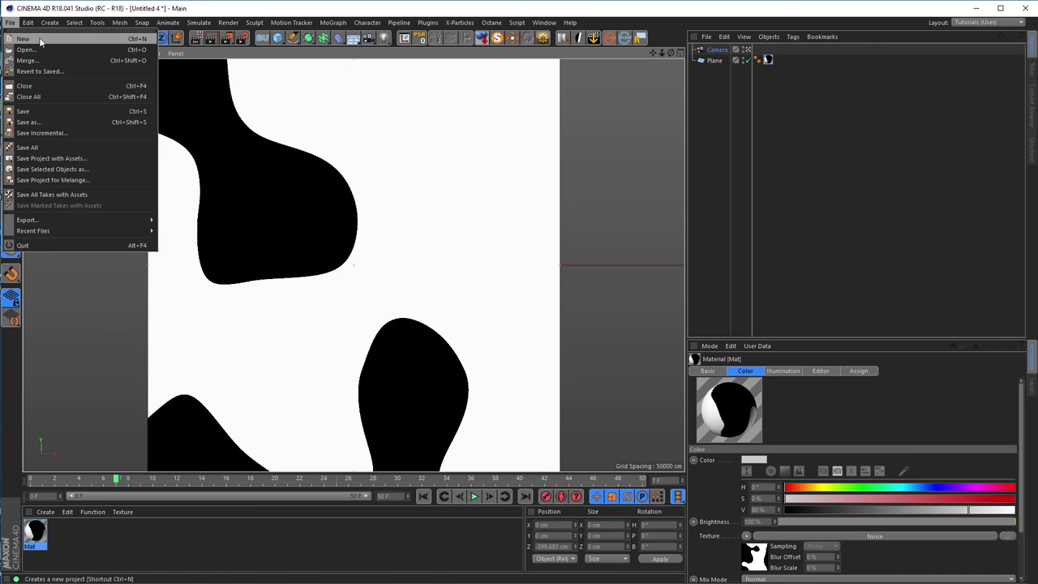
{"action": "left_click", "coordinate": [23, 39]}
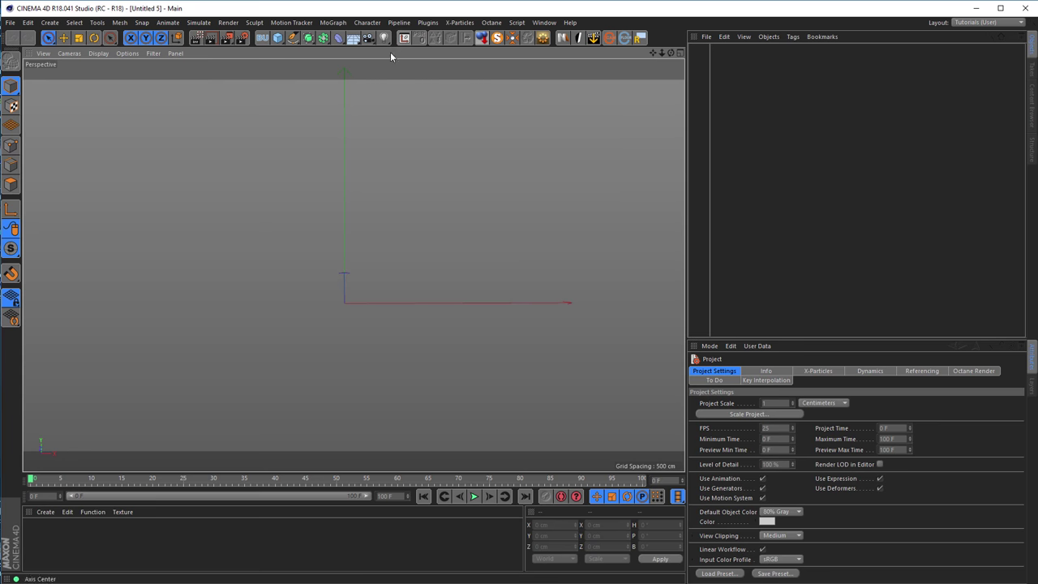
{"action": "left_click", "coordinate": [291, 39]}
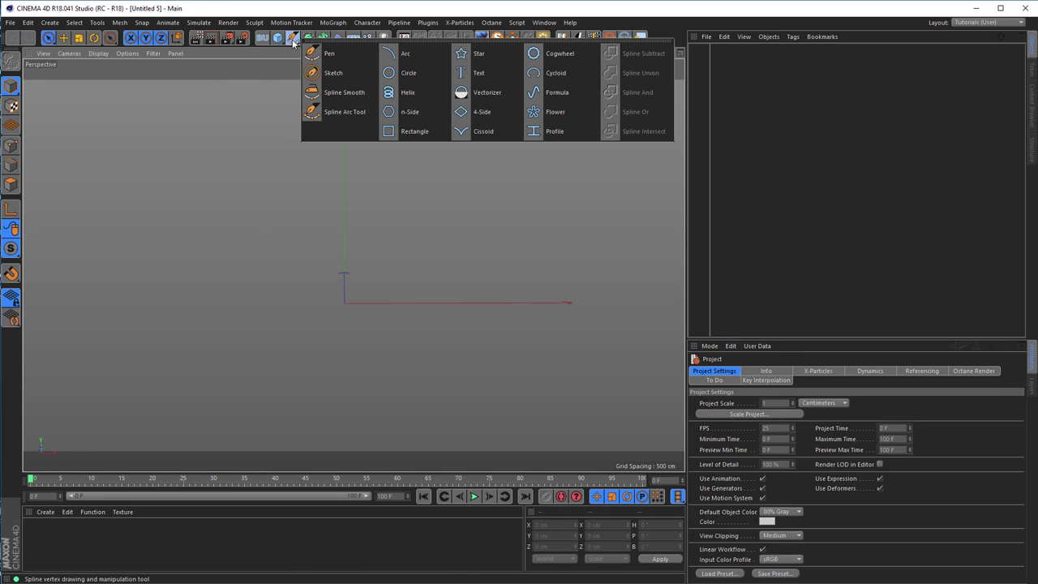
{"action": "left_click", "coordinate": [479, 94]}
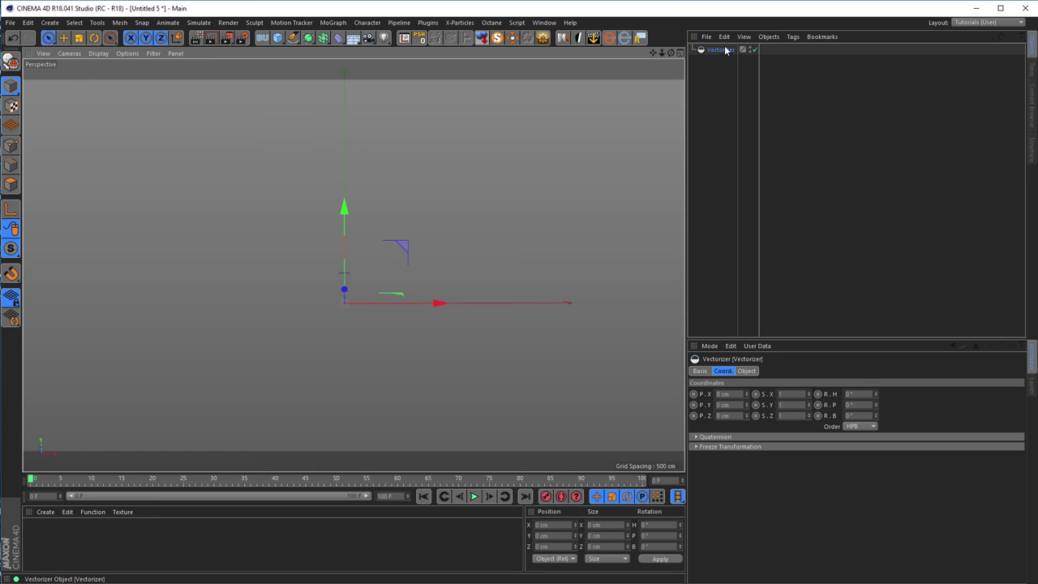
{"action": "left_click_drag", "start_coordinate": [828, 337], "coordinate": [828, 274]}
{"action": "left_click", "coordinate": [747, 303]}
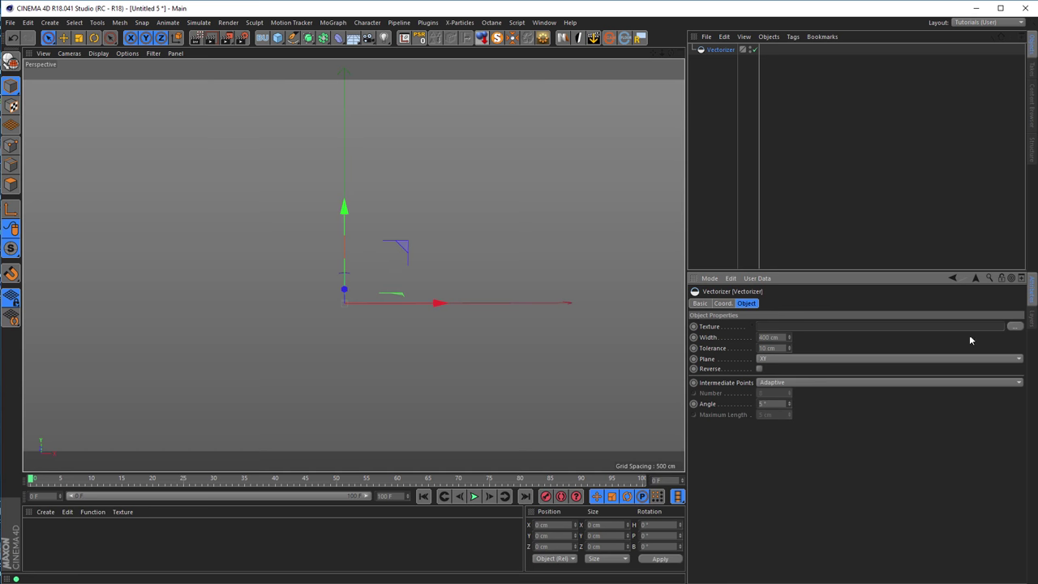
- Load frame0000.png as the Vectorizer texture without copying it, then inspect the traced outline
{"action": "left_click", "coordinate": [1015, 327]}
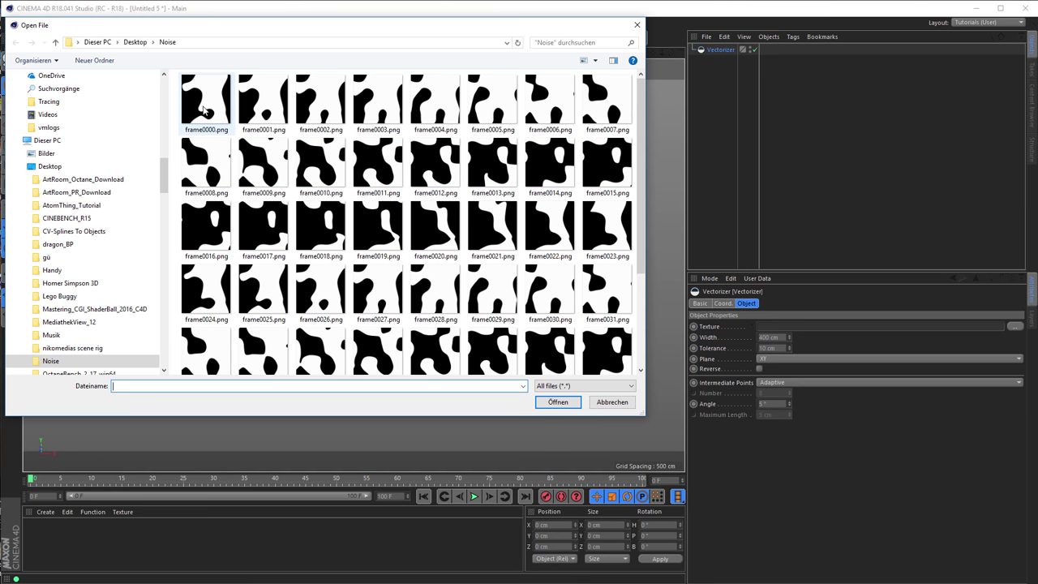
{"action": "double_click", "coordinate": [205, 111]}
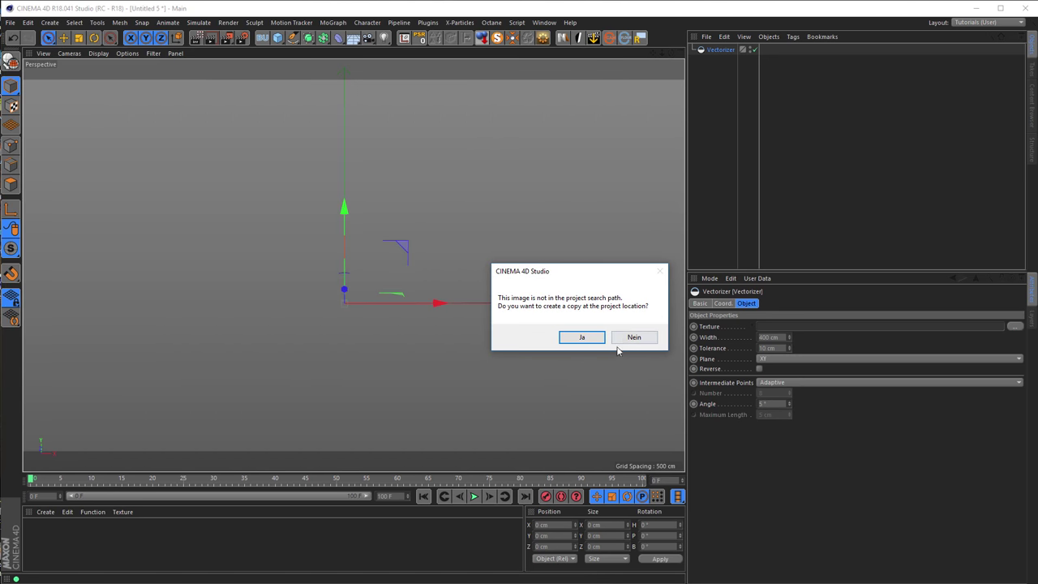
{"action": "left_click", "coordinate": [632, 337]}
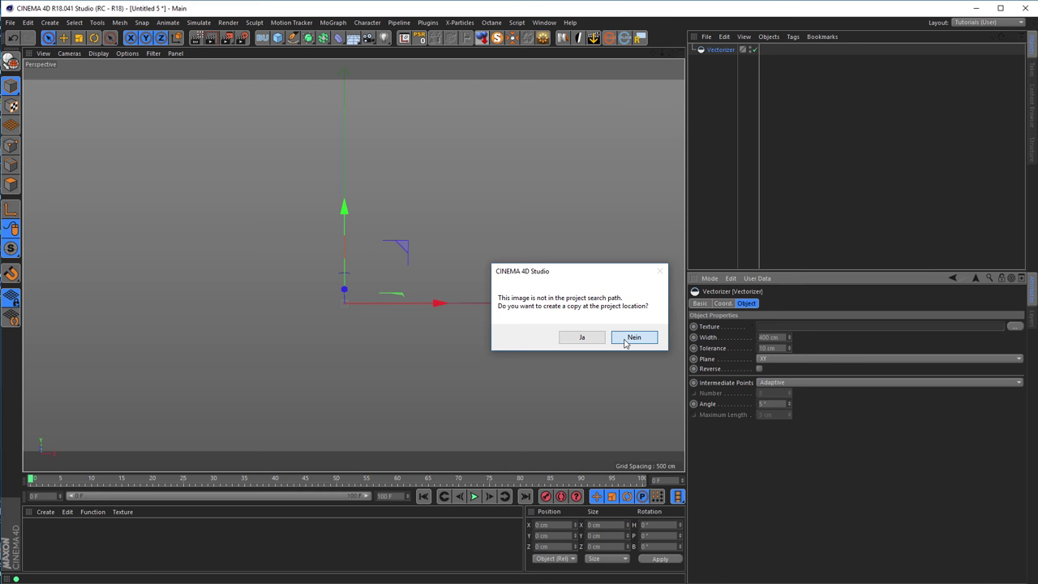
{"action": "left_click_drag", "start_coordinate": [384, 225], "coordinate": [346, 224], "text": "alt"}
{"action": "scroll", "coordinate": [511, 249], "scroll_direction": "up", "scroll_amount": 2}
{"action": "scroll", "coordinate": [511, 249], "scroll_direction": "up", "scroll_amount": 5}
{"action": "scroll", "coordinate": [667, 222], "scroll_direction": "down", "scroll_amount": 2}
{"action": "scroll", "coordinate": [668, 223], "scroll_direction": "up", "scroll_amount": 2}
{"action": "scroll", "coordinate": [460, 256], "scroll_direction": "down", "scroll_amount": 5}
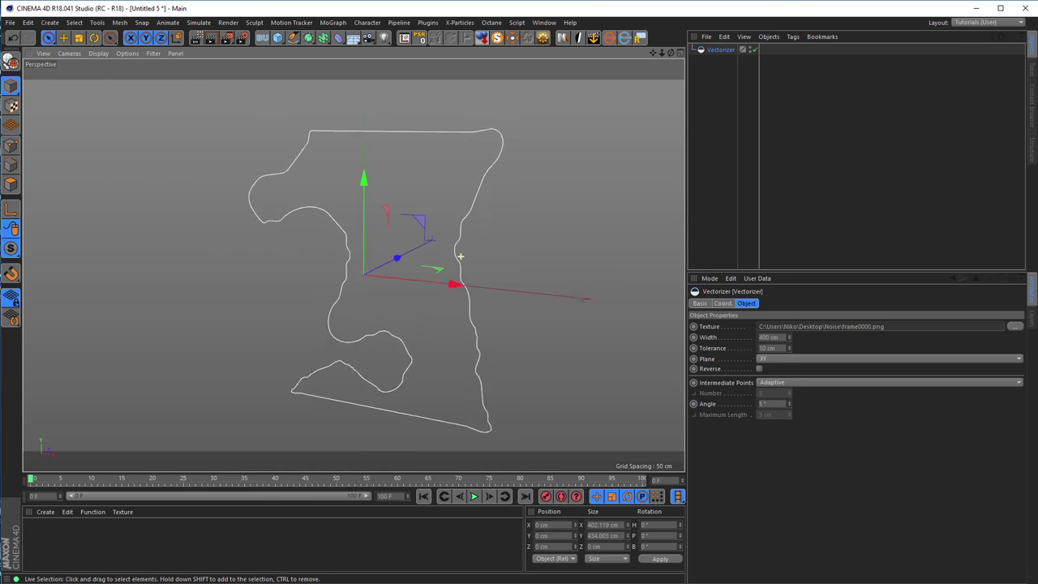
{"action": "scroll", "coordinate": [301, 245], "scroll_direction": "up", "scroll_amount": 1}
{"action": "left_click_drag", "start_coordinate": [300, 246], "coordinate": [382, 235], "text": "alt"}
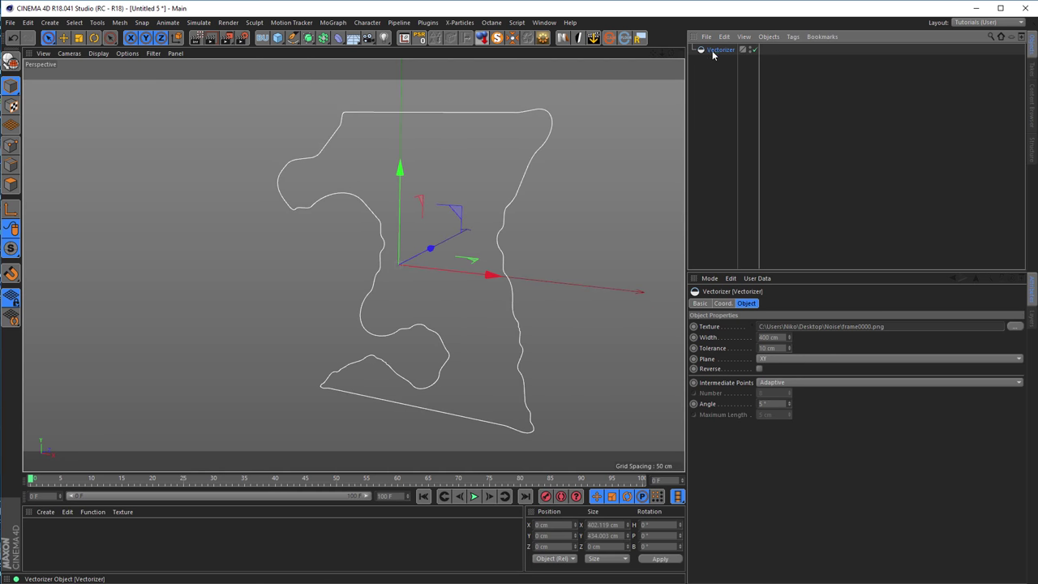
- Set the Vectorizer Tolerance to 20 cm
{"action": "left_click", "coordinate": [781, 347]}
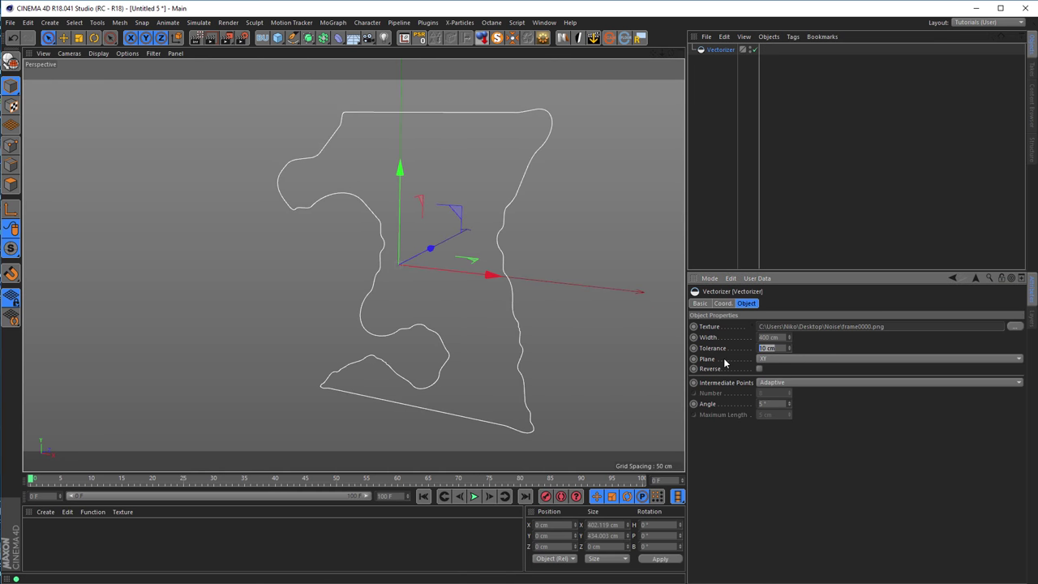
{"action": "type", "text": "20"}
{"action": "key", "text": "Return"}
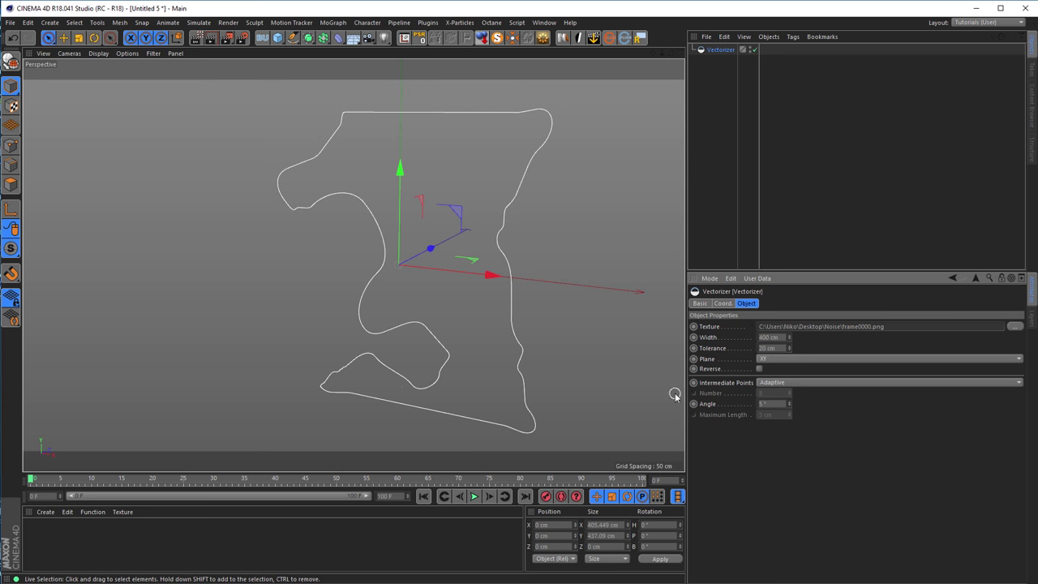
- Switch Intermediate Points to Uniform and raise Number to 8
{"action": "left_click", "coordinate": [771, 383]}
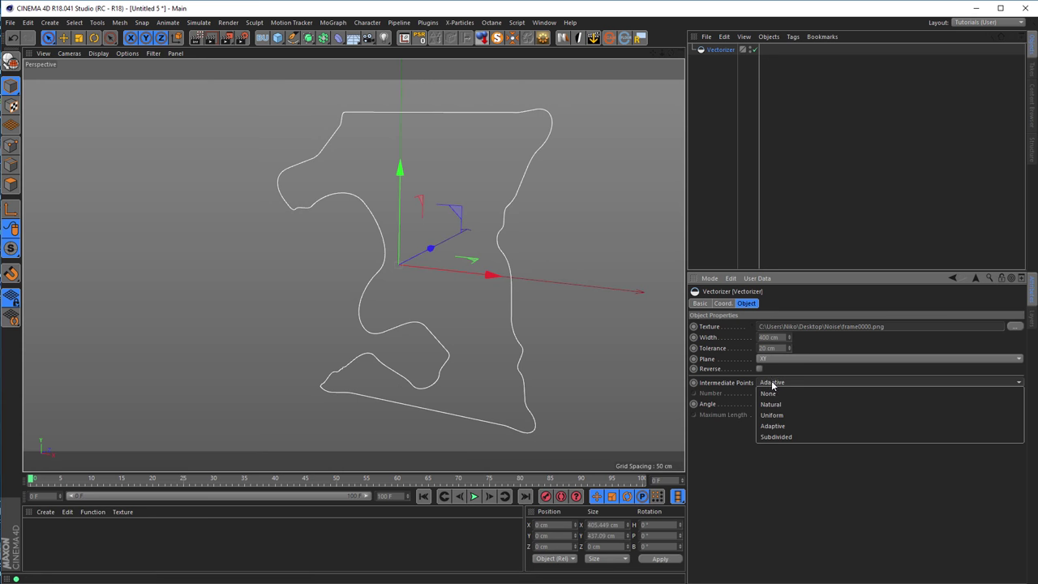
{"action": "left_click", "coordinate": [807, 415]}
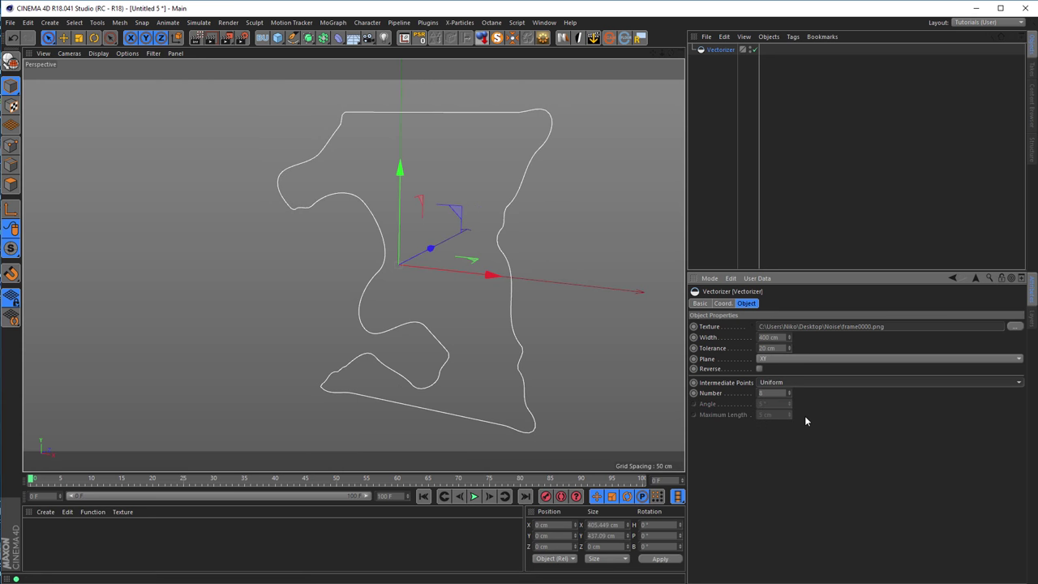
{"action": "left_click", "coordinate": [770, 392]}
{"action": "key", "text": "Return"}
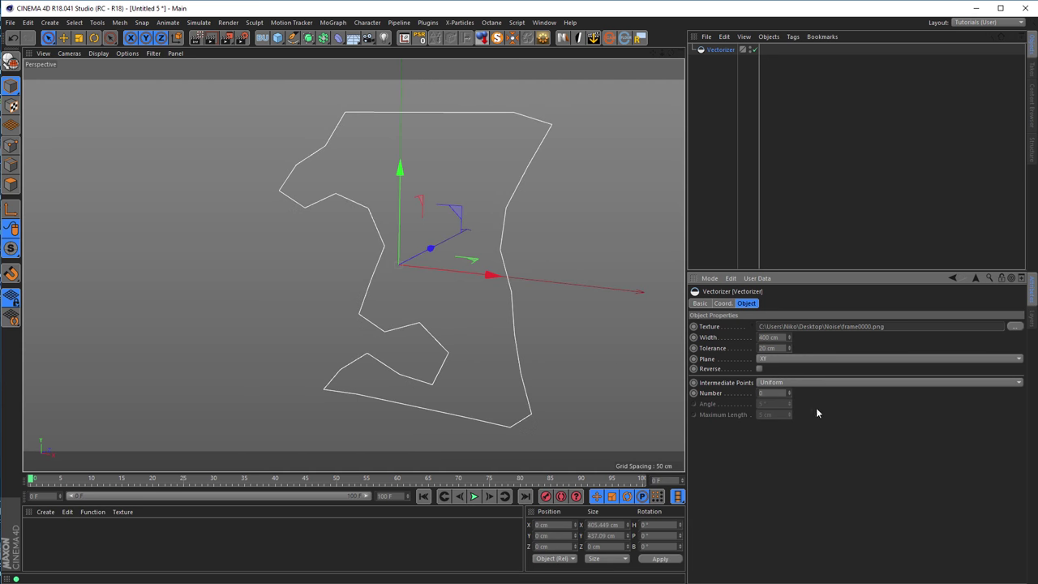
{"action": "left_click", "coordinate": [790, 392]}
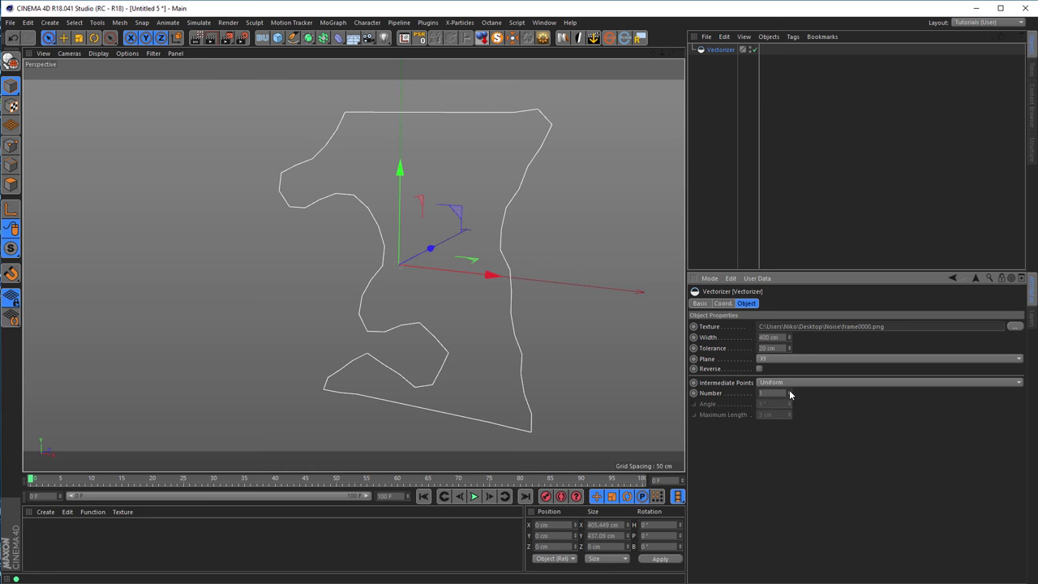
{"action": "left_click", "coordinate": [789, 391]}
{"action": "left_click", "coordinate": [789, 391]}
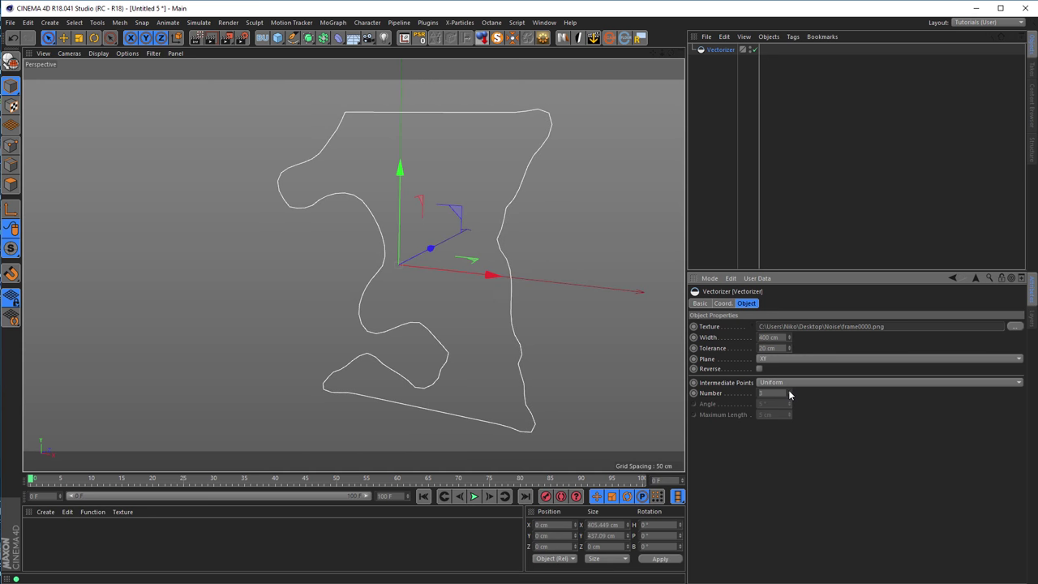
{"action": "left_click", "coordinate": [789, 392]}
{"action": "left_click_drag", "start_coordinate": [365, 316], "coordinate": [345, 324], "text": "alt"}
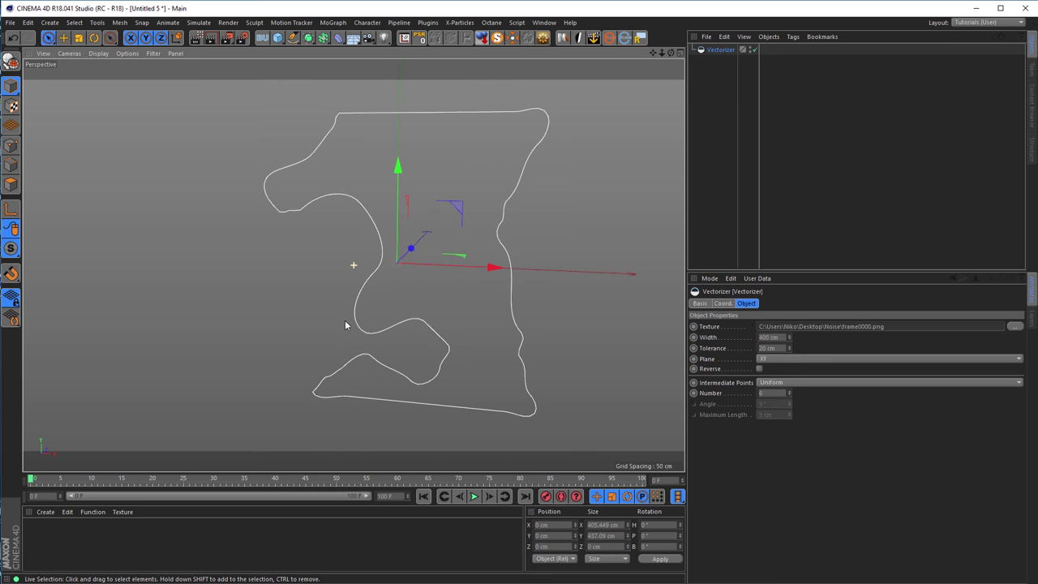
{"action": "left_click_drag", "start_coordinate": [452, 118], "coordinate": [467, 121], "text": "alt"}
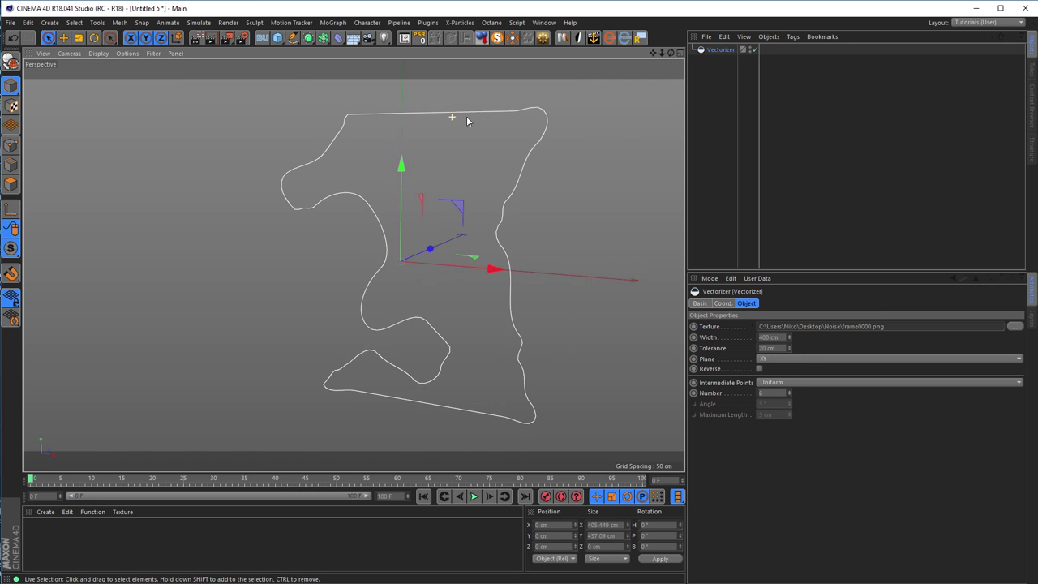
{"action": "middle_click_drag", "start_coordinate": [370, 224], "coordinate": [324, 226], "text": "alt"}
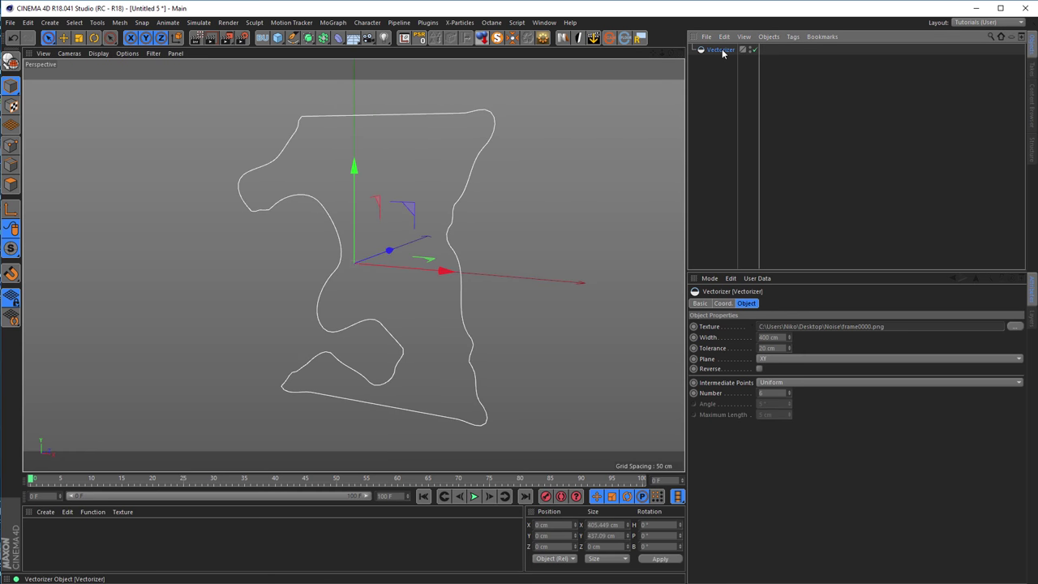
- Place the Vectorizer under a new Extrude object, making a 20 cm-deep solid
{"action": "left_click", "coordinate": [308, 46]}
{"action": "left_click", "coordinate": [423, 53], "text": "alt"}
{"action": "left_click_drag", "start_coordinate": [434, 101], "coordinate": [352, 176], "text": "alt"}
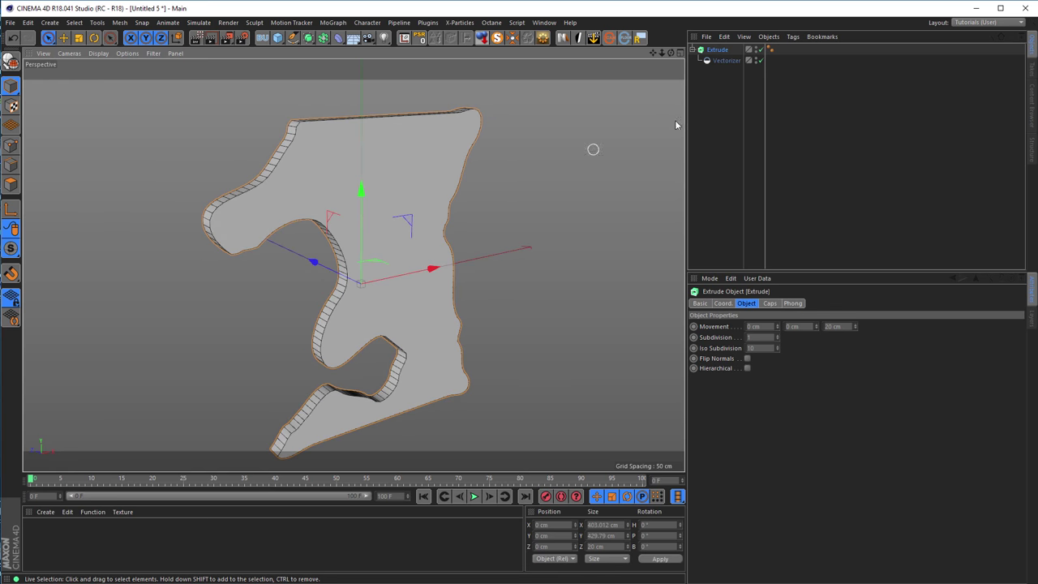
{"action": "left_click_drag", "start_coordinate": [394, 204], "coordinate": [527, 213], "text": "alt"}
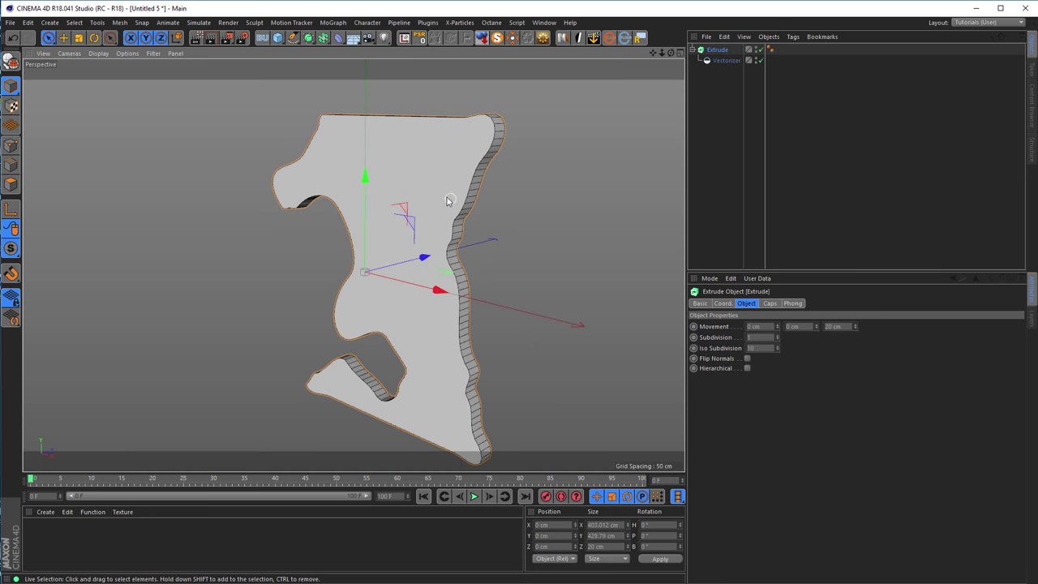
{"action": "left_click_drag", "start_coordinate": [426, 175], "coordinate": [407, 190], "text": "alt"}
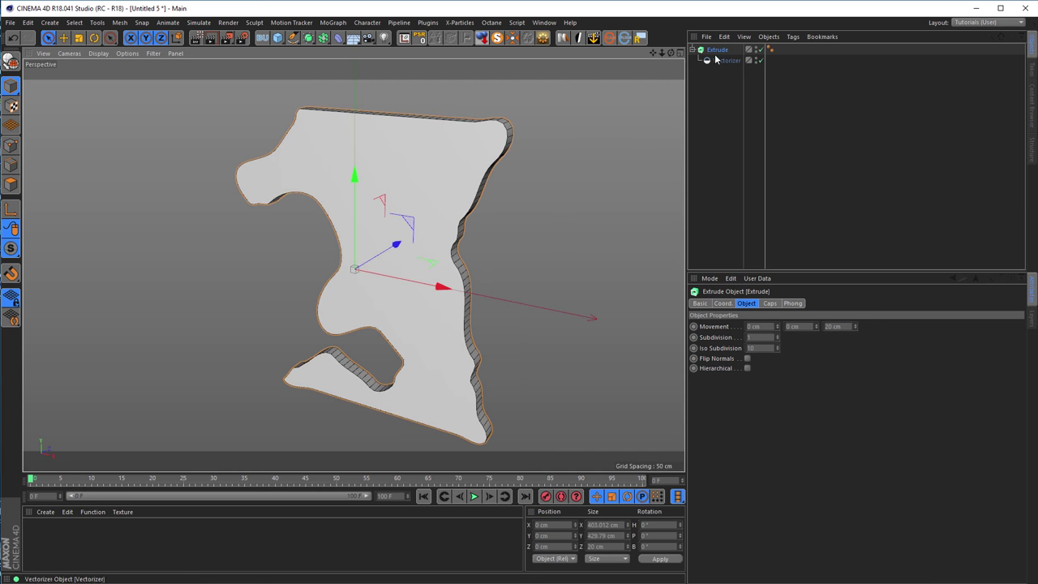
- Set the Extrude cap Type to Quadrangles with Regular Grid enabled
{"action": "left_click", "coordinate": [769, 303]}
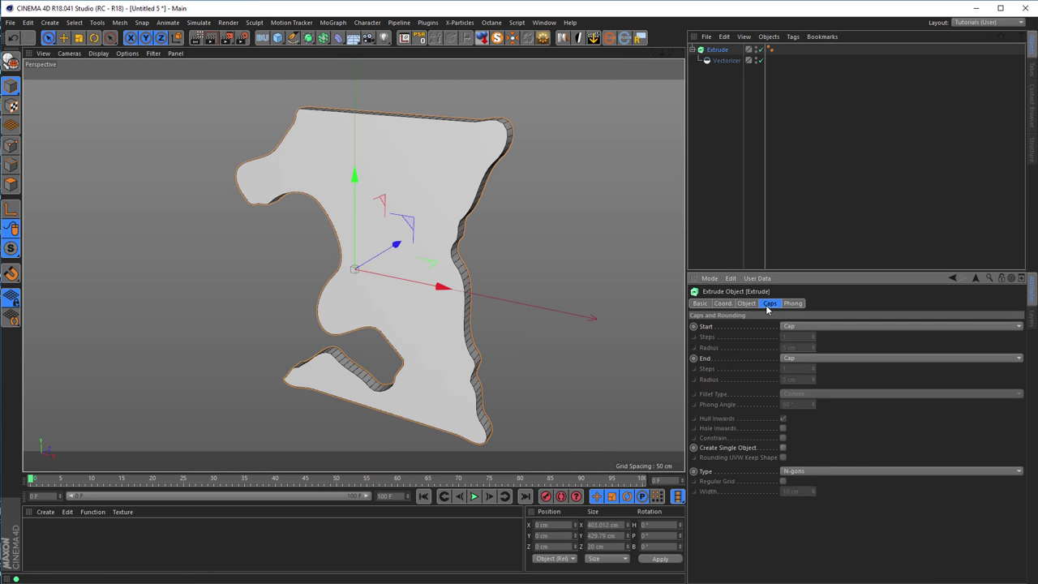
{"action": "left_click", "coordinate": [794, 472]}
{"action": "left_click", "coordinate": [799, 492]}
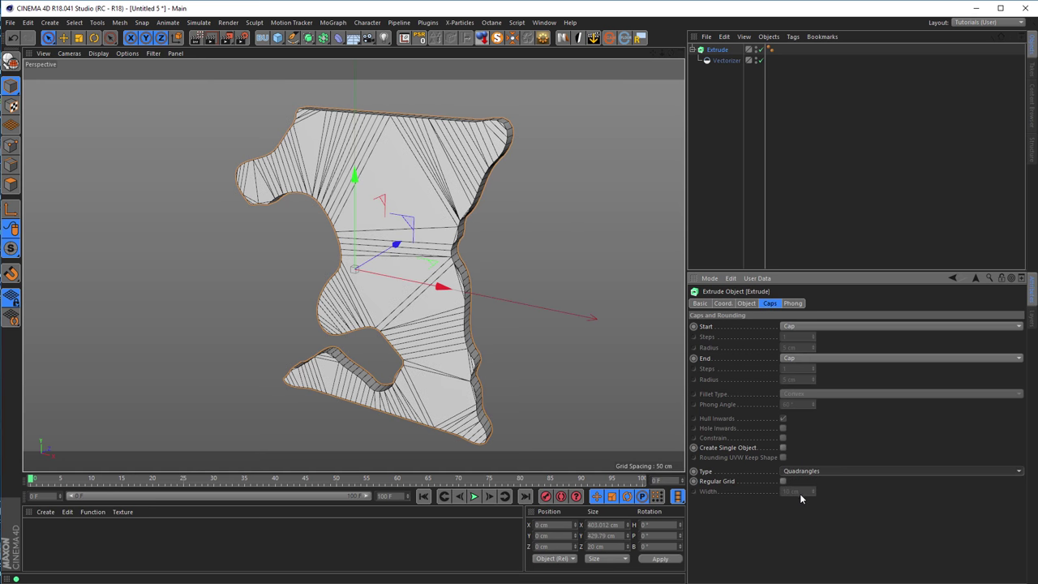
{"action": "left_click", "coordinate": [782, 480]}
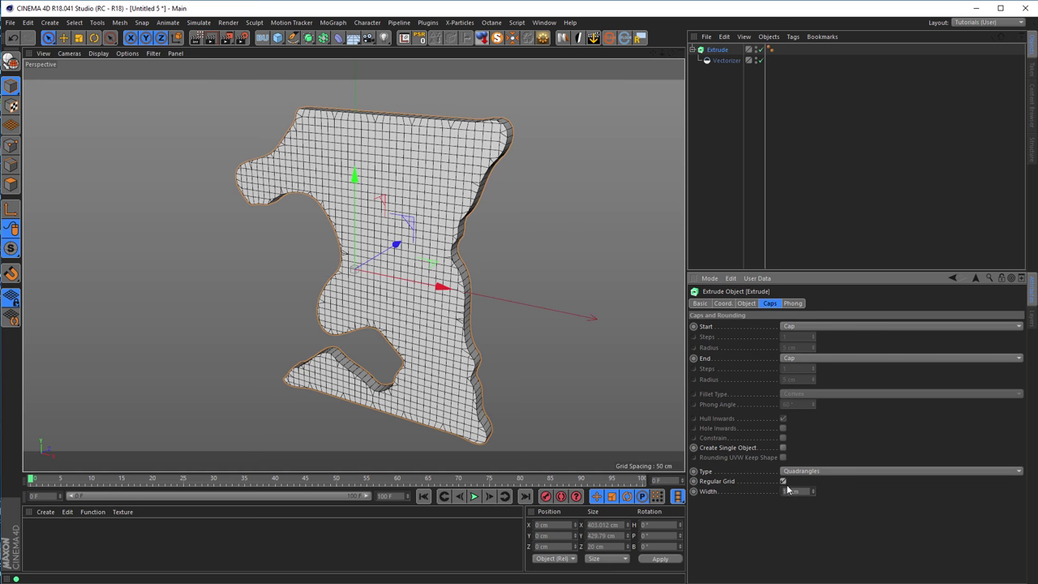
{"action": "left_click_drag", "start_coordinate": [415, 195], "coordinate": [282, 197], "text": "alt"}
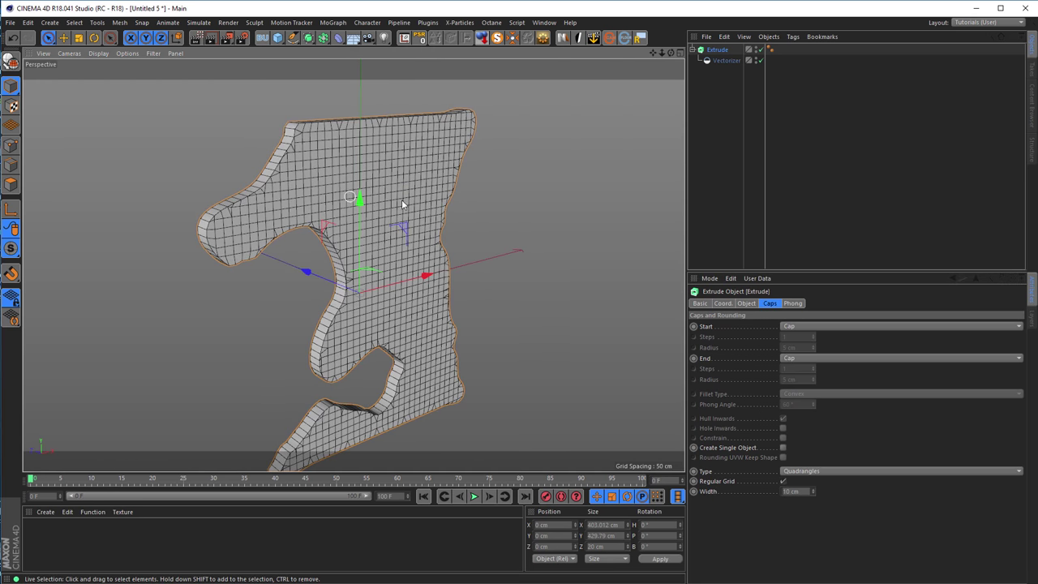
{"action": "left_click_drag", "start_coordinate": [360, 202], "coordinate": [328, 191], "text": "alt"}
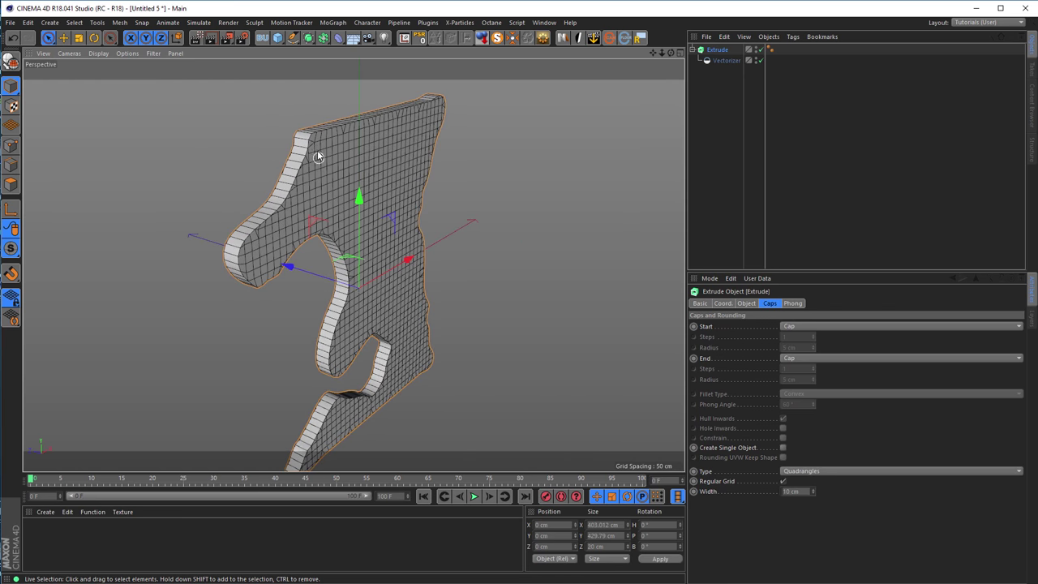
- Set both Start and End caps to Fillet Cap
{"action": "left_click", "coordinate": [813, 326]}
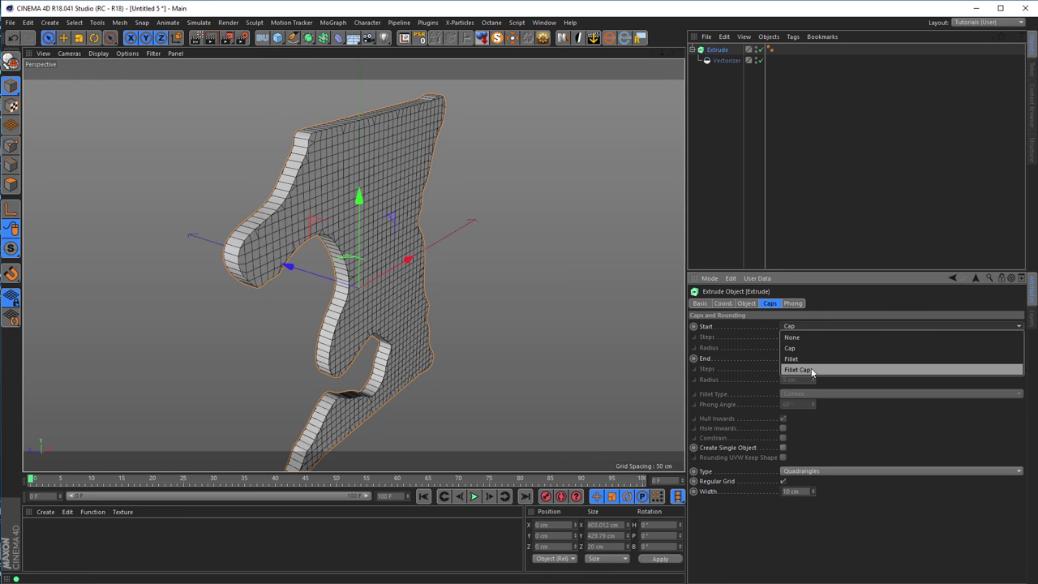
{"action": "left_click", "coordinate": [809, 369]}
{"action": "left_click", "coordinate": [808, 360]}
{"action": "left_click", "coordinate": [808, 404]}
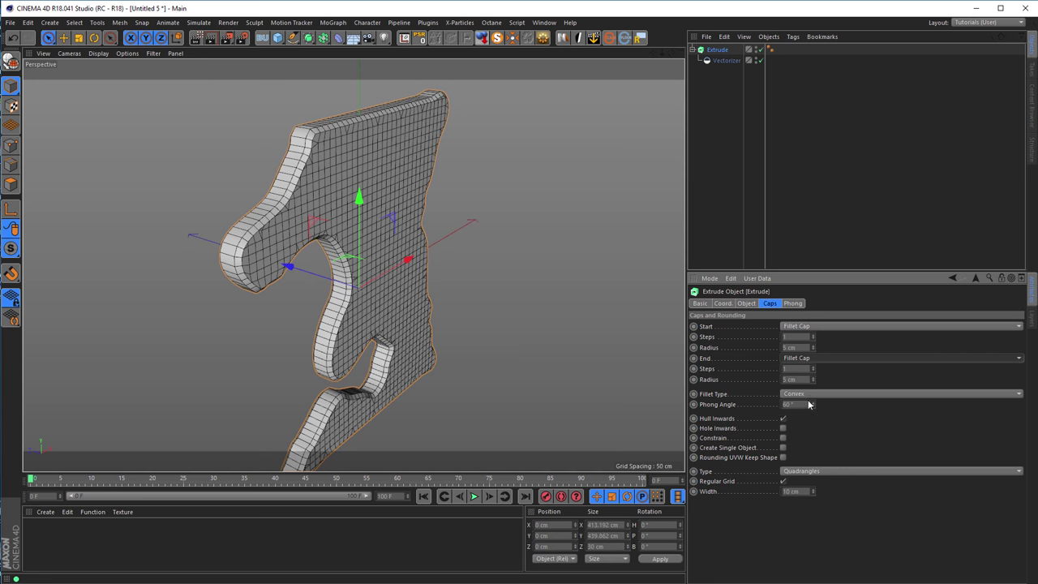
{"action": "left_click", "coordinate": [802, 329]}
{"action": "left_click", "coordinate": [800, 329]}
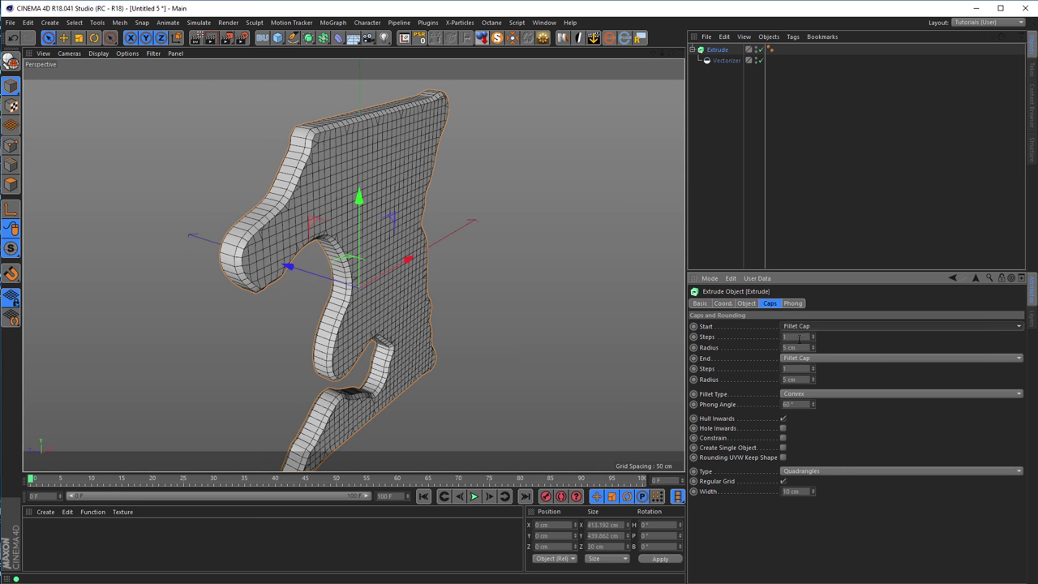
- Give both fillet caps 3 steps and a 3 cm radius
{"action": "left_click", "coordinate": [801, 336]}
{"action": "type", "text": "3"}
{"action": "key", "text": "Tab"}
{"action": "type", "text": "3"}
{"action": "key", "text": "Tab"}
{"action": "key", "text": "Tab"}
{"action": "type", "text": "3"}
{"action": "key", "text": "Tab"}
{"action": "type", "text": "3"}
{"action": "key", "text": "Tab"}
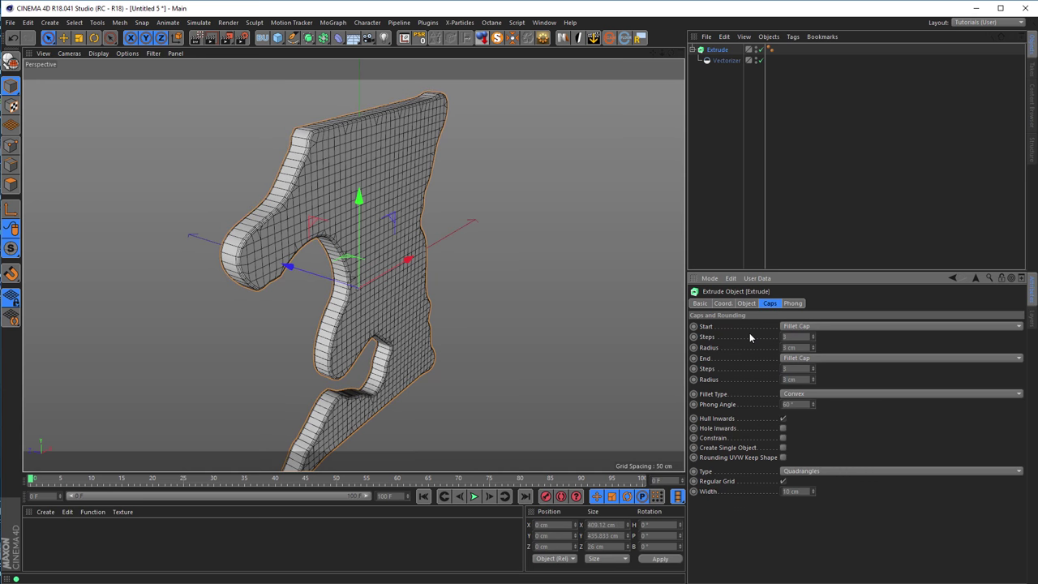
{"action": "left_click_drag", "start_coordinate": [433, 273], "coordinate": [381, 185], "text": "alt"}
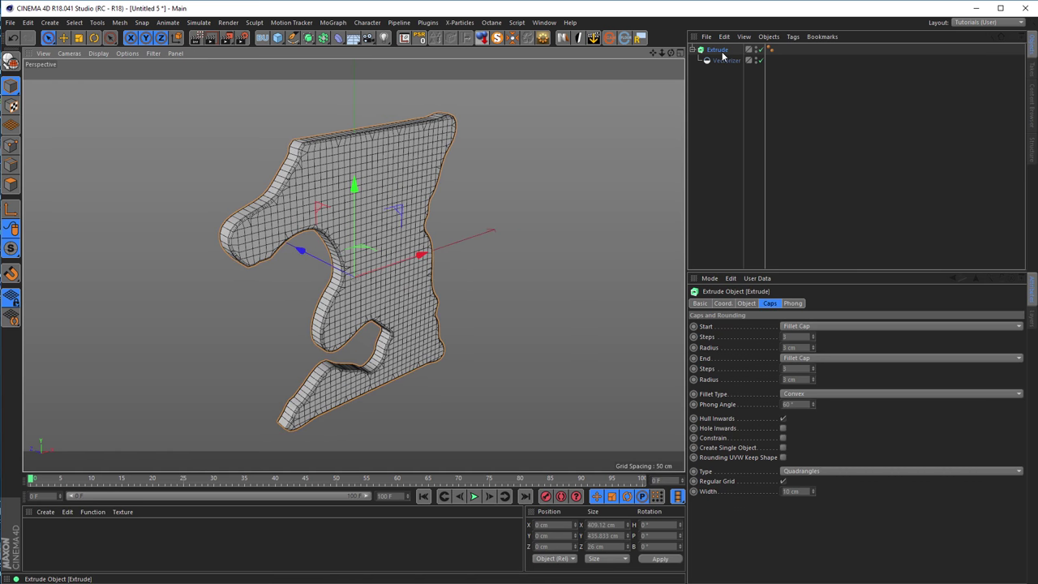
- Set the Extrude Movement depth to 10 cm
{"action": "left_click", "coordinate": [746, 303]}
{"action": "double_click", "coordinate": [833, 325]}
{"action": "type", "text": "10"}
{"action": "key", "text": "Return"}
{"action": "left_click_drag", "start_coordinate": [362, 280], "coordinate": [461, 225], "text": "alt"}
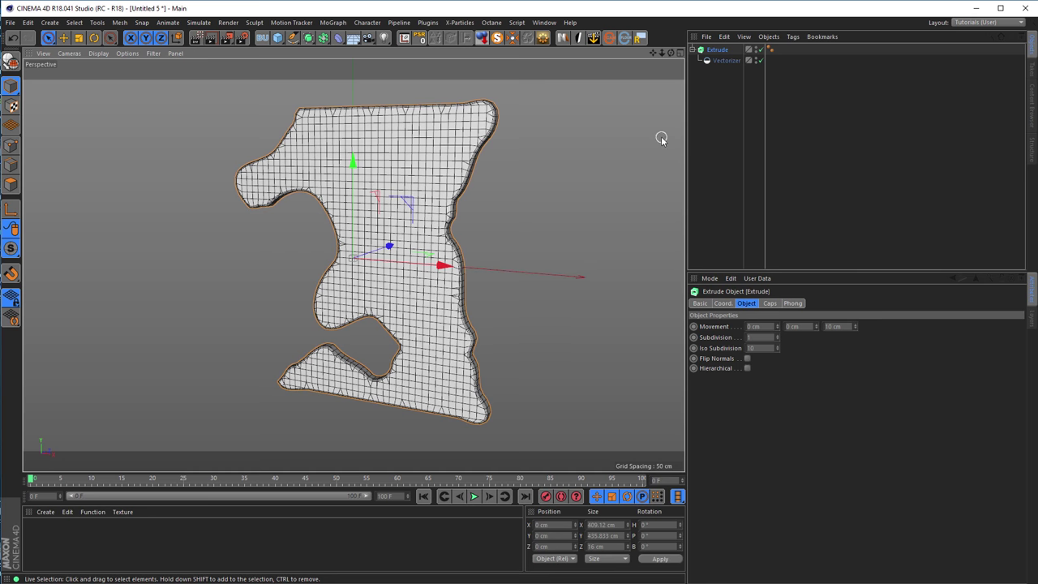
- Try frame0001.png and frame0002.png as Vectorizer texture, then revert to frame0000.png
{"action": "left_click", "coordinate": [729, 62]}
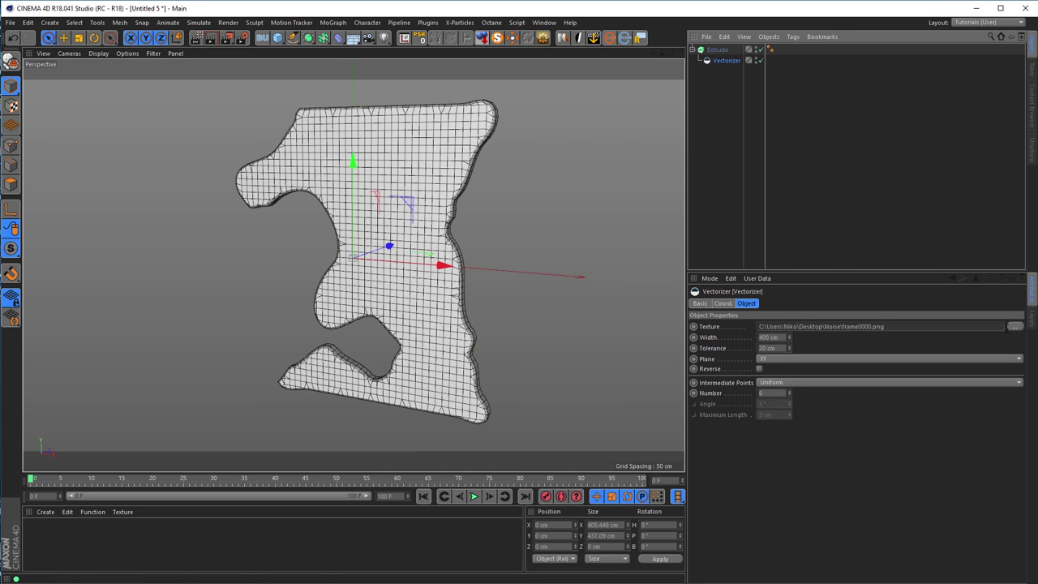
{"action": "left_click", "coordinate": [1013, 326]}
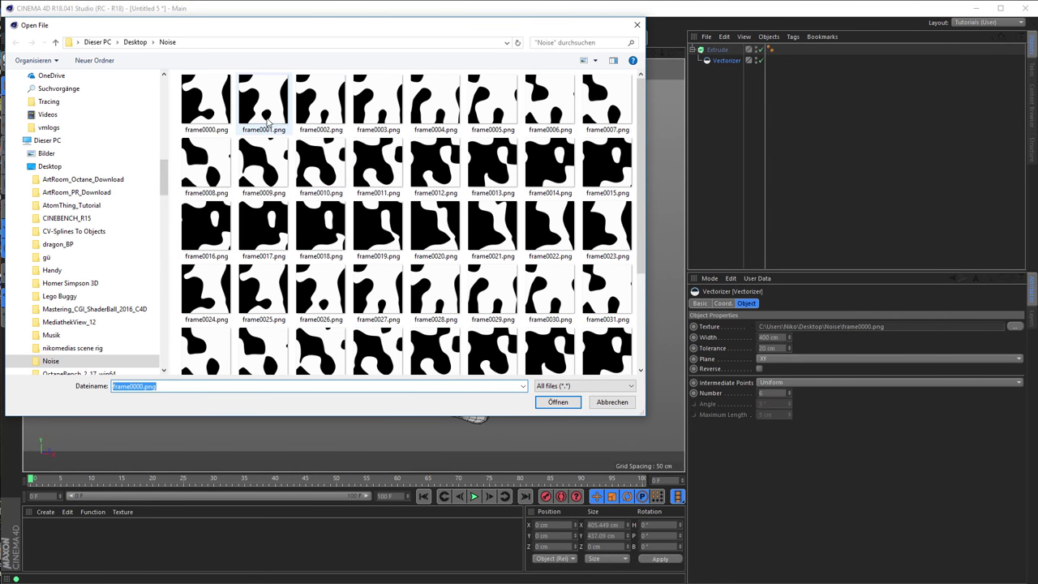
{"action": "double_click", "coordinate": [271, 119]}
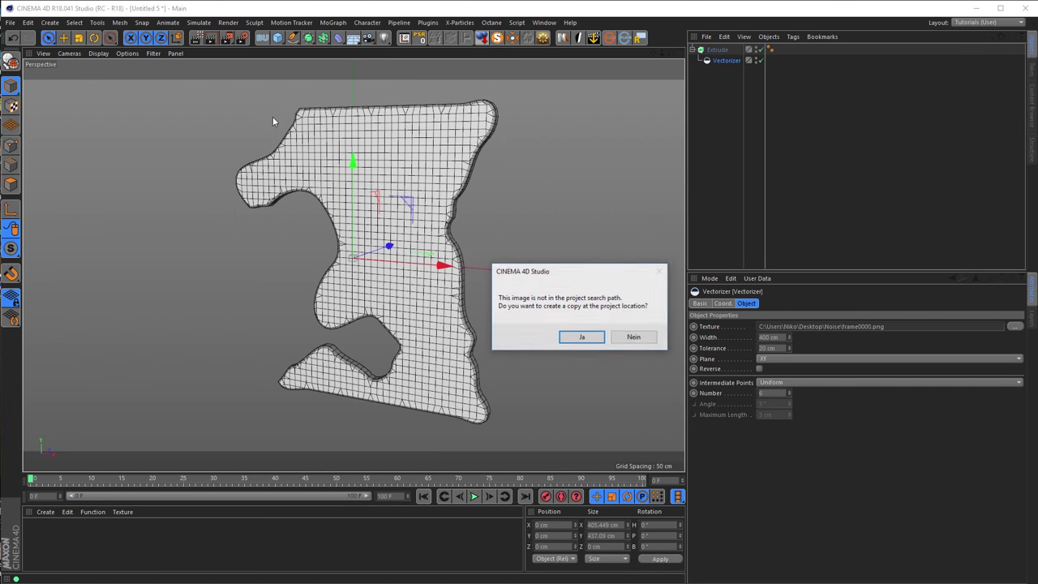
{"action": "left_click", "coordinate": [645, 338]}
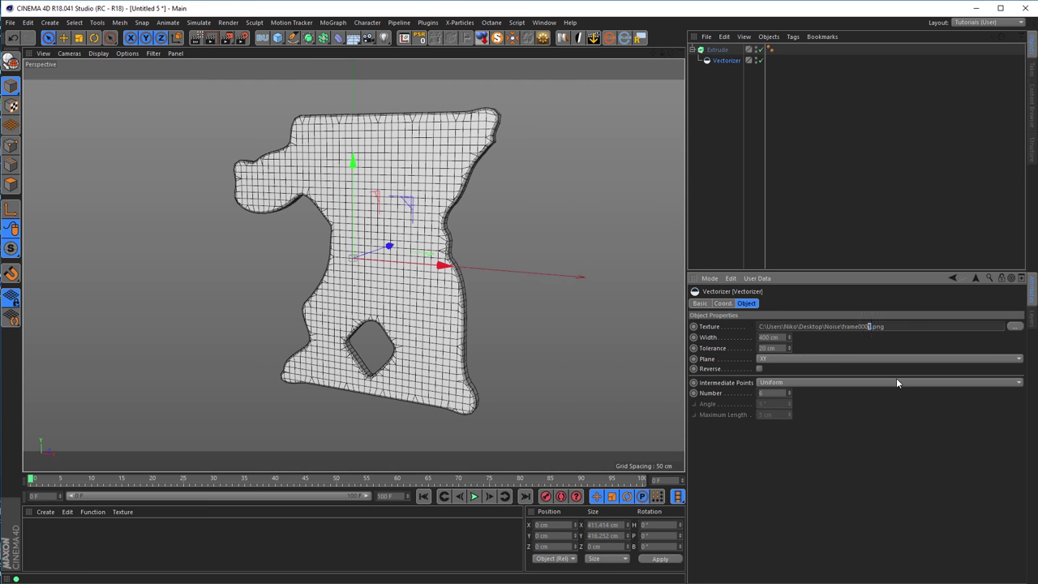
{"action": "key", "text": "Return"}
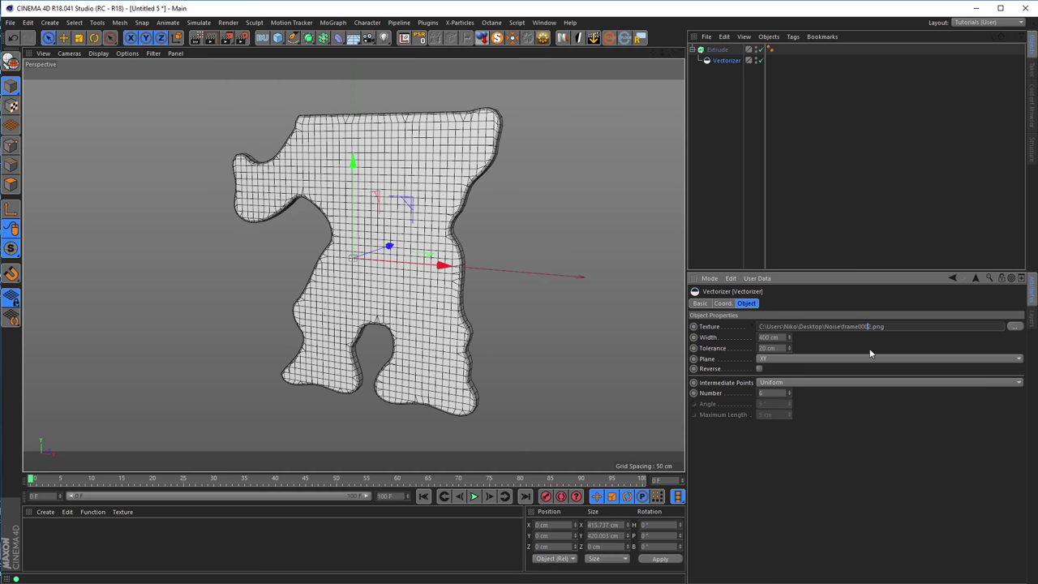
{"action": "type", "text": "0"}
{"action": "key", "text": "Return"}
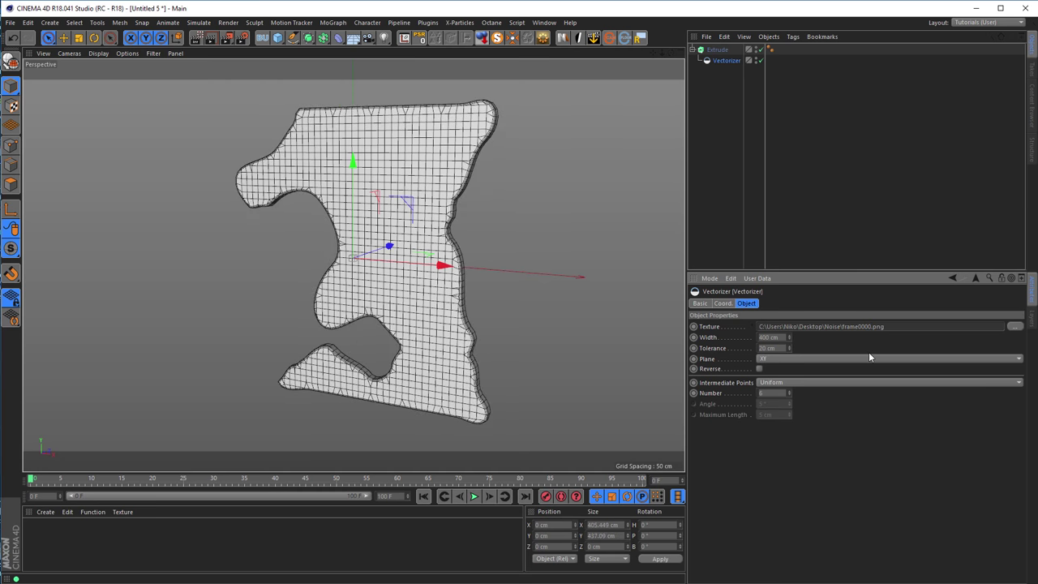
- Disable the Extrude and convert the Vectorizer with Current State to Object
{"action": "left_click", "coordinate": [760, 49]}
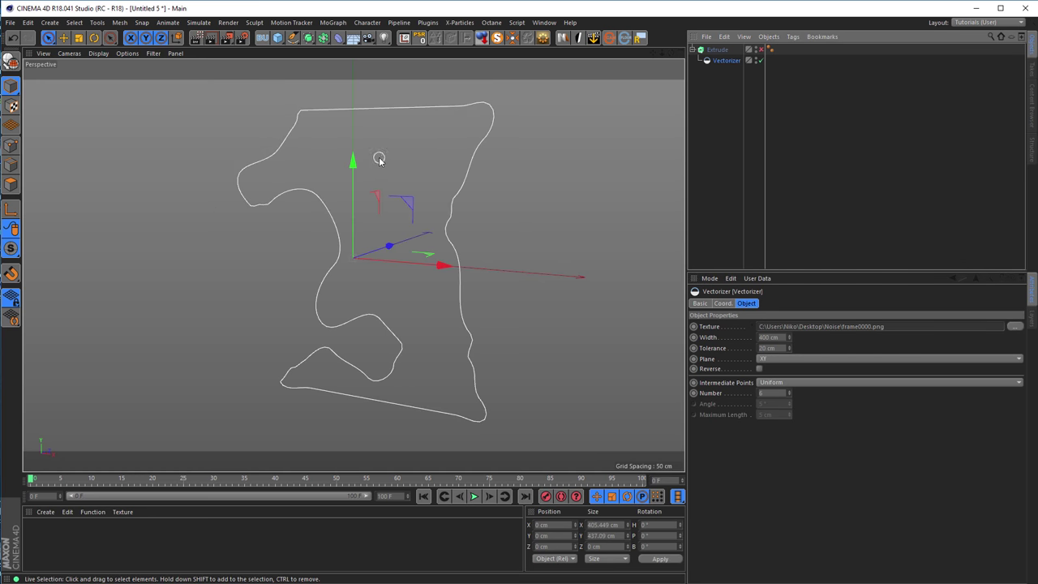
{"action": "right_click", "coordinate": [722, 65]}
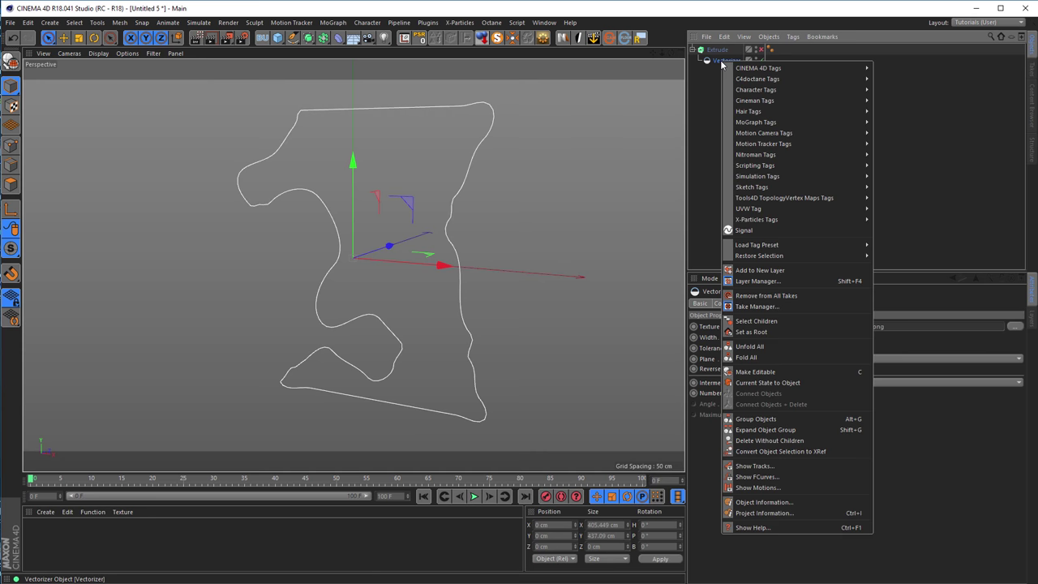
{"action": "left_click", "coordinate": [769, 383]}
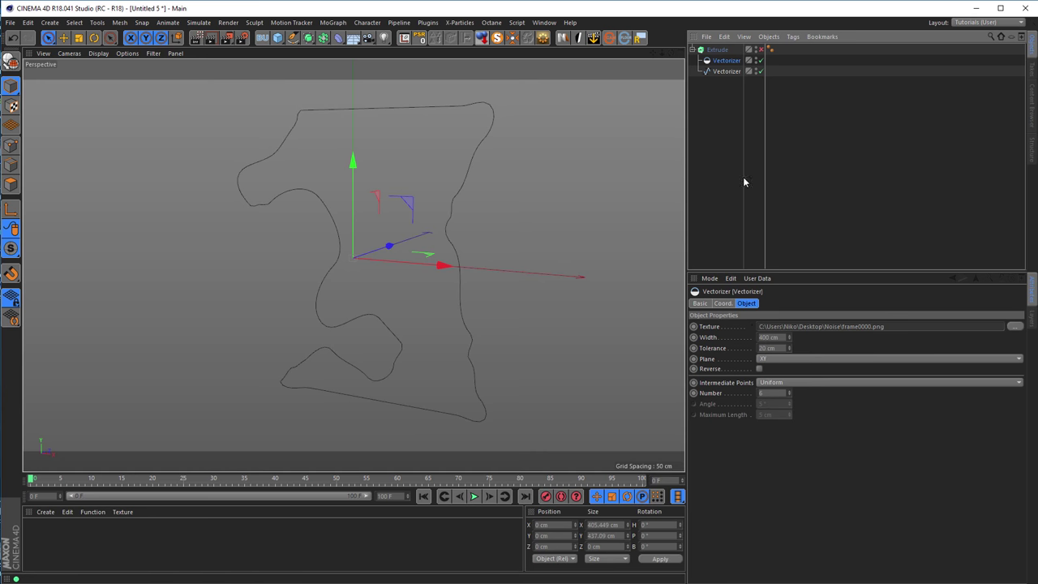
{"action": "left_click", "coordinate": [721, 72]}
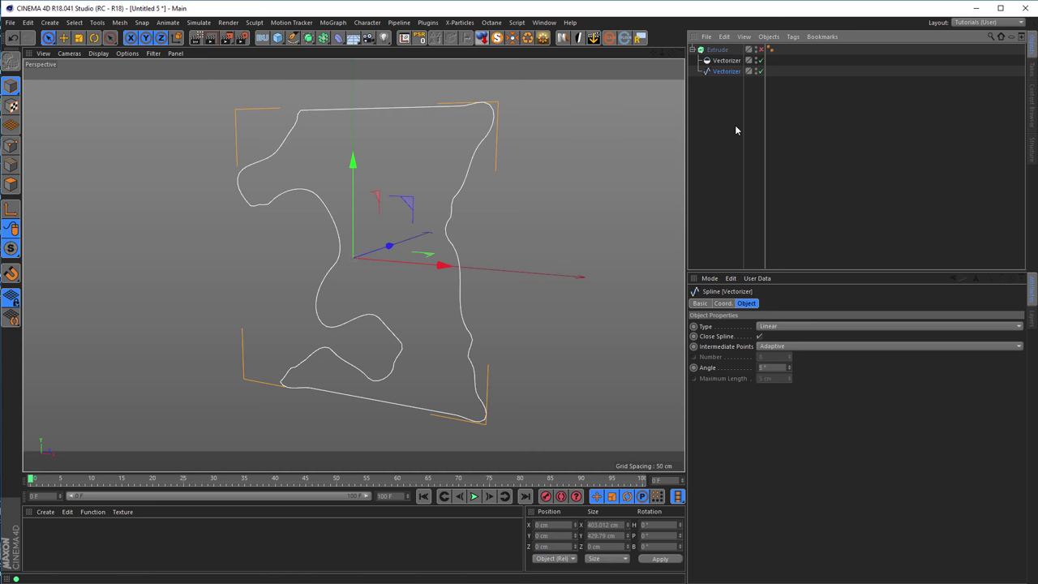
- Delete the converted Vectorizer spline copy and play the animation
{"action": "left_click", "coordinate": [724, 61]}
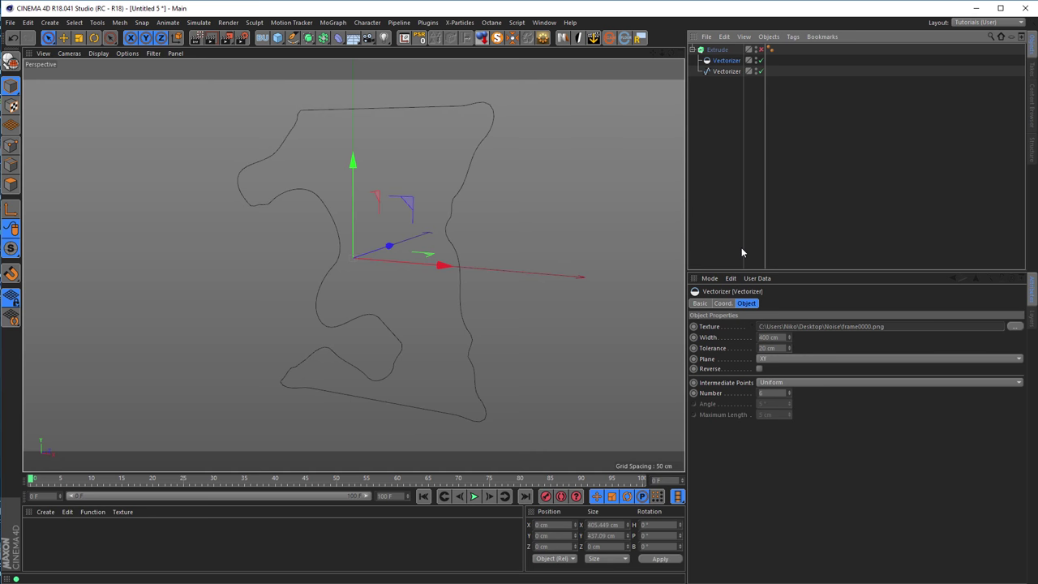
{"action": "left_click", "coordinate": [727, 72]}
{"action": "key", "text": "Delete"}
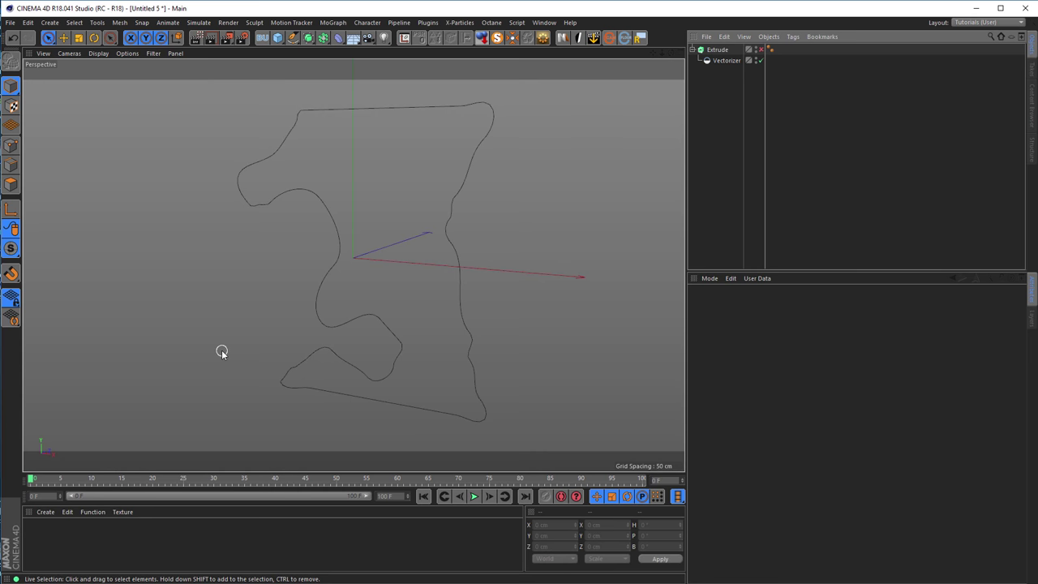
{"action": "key", "text": "F8"}
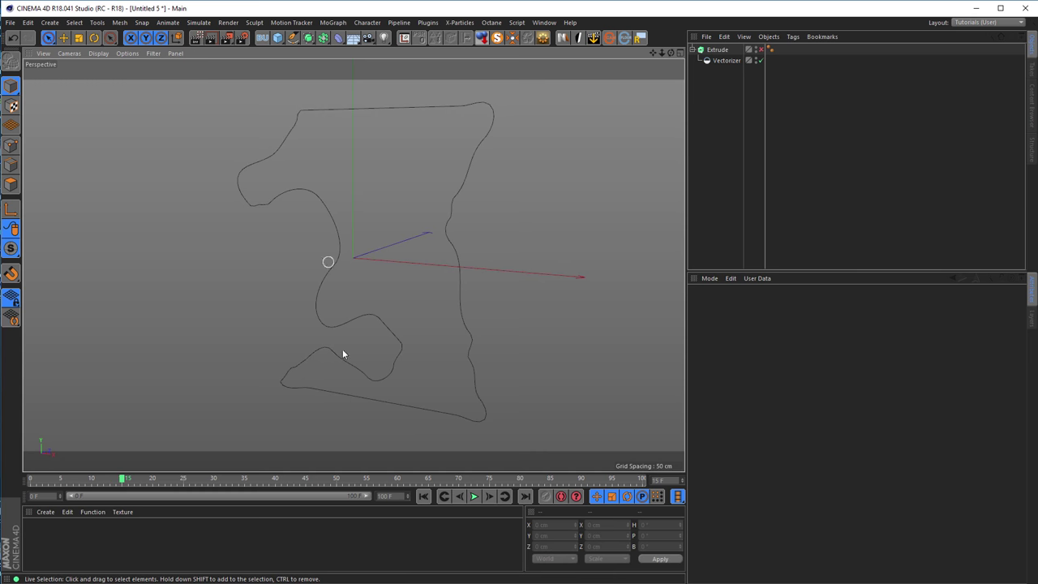
- Rewind to frame 0, add a Null, and give it an XPresso tag
{"action": "left_click", "coordinate": [423, 497]}
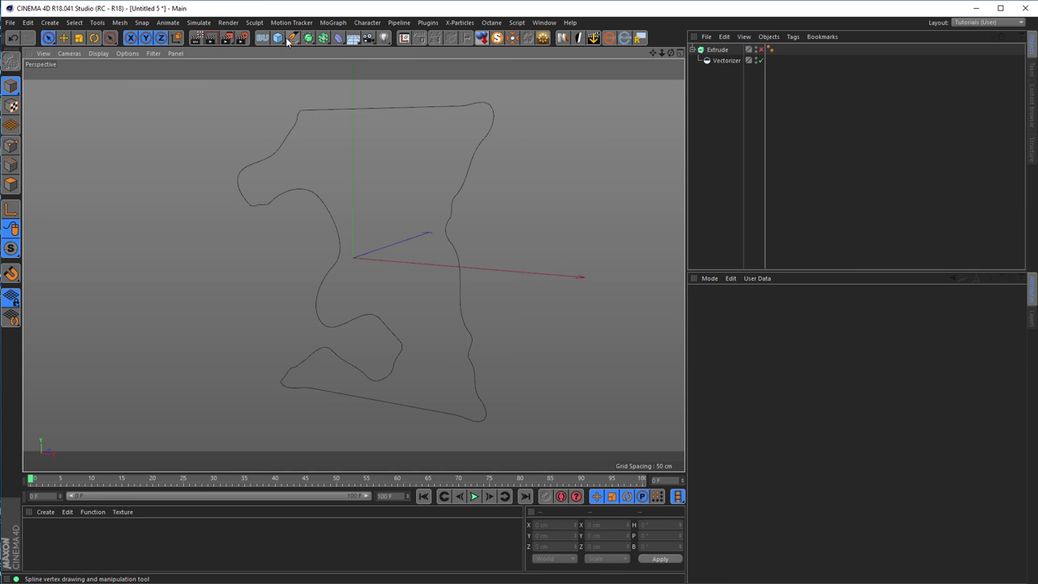
{"action": "left_click_drag", "start_coordinate": [280, 40], "coordinate": [302, 52]}
{"action": "right_click", "coordinate": [712, 52]}
{"action": "mouse_move", "coordinate": [785, 57]}
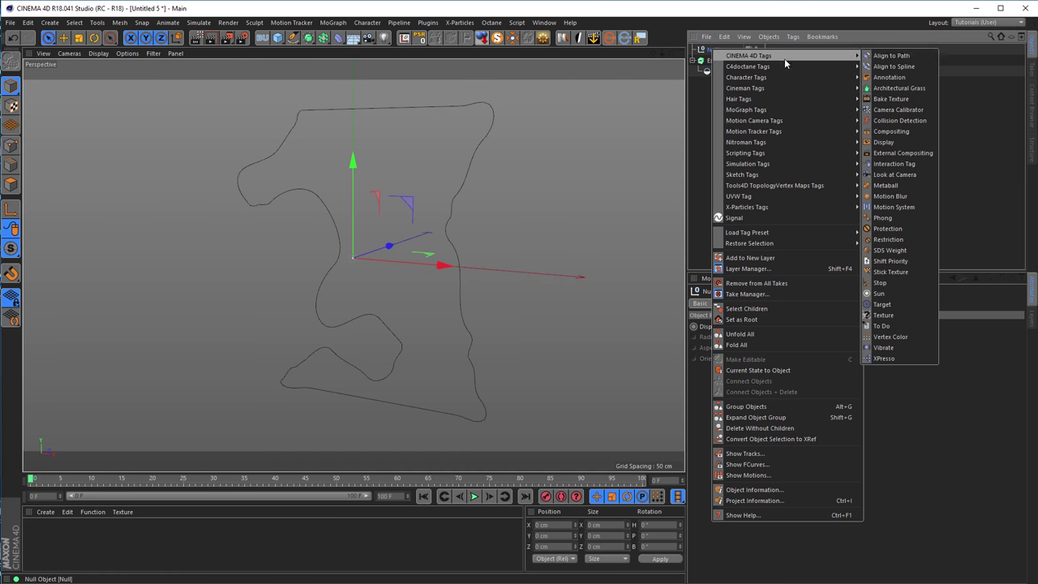
{"action": "left_click", "coordinate": [886, 359]}
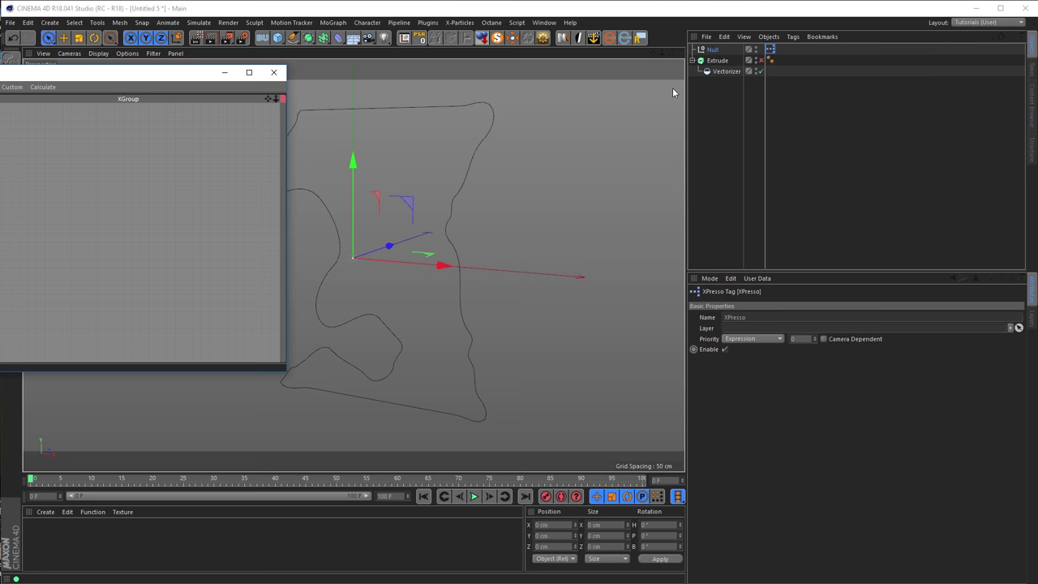
- Add the Vectorizer as an XPresso node and expose its Texture input port
{"action": "left_click_drag", "start_coordinate": [83, 73], "coordinate": [383, 167]}
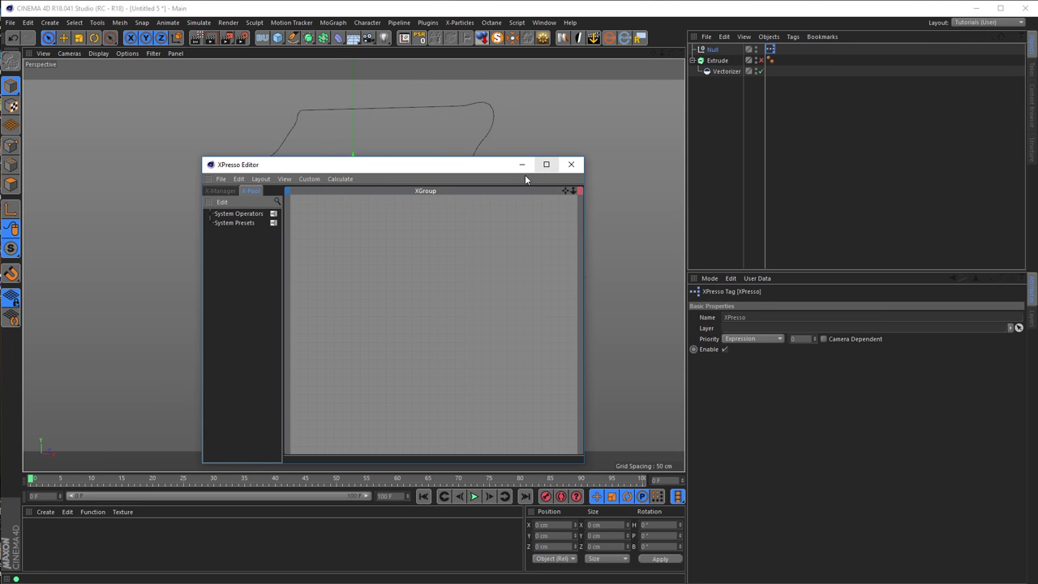
{"action": "left_click_drag", "start_coordinate": [475, 172], "coordinate": [607, 166]}
{"action": "left_click_drag", "start_coordinate": [712, 456], "coordinate": [825, 475]}
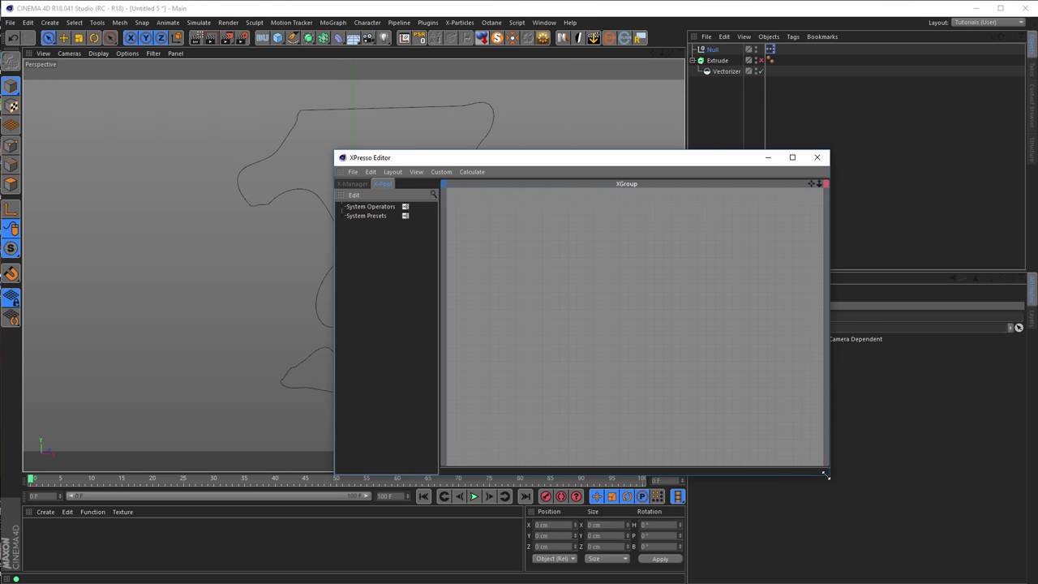
{"action": "left_click_drag", "start_coordinate": [727, 71], "coordinate": [672, 288]}
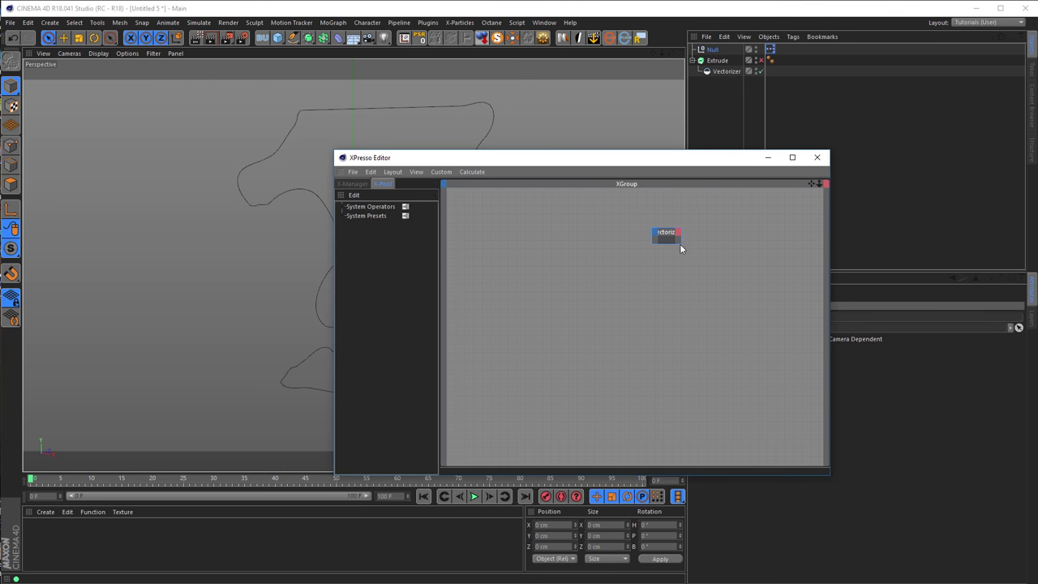
{"action": "left_click_drag", "start_coordinate": [702, 255], "coordinate": [728, 251]}
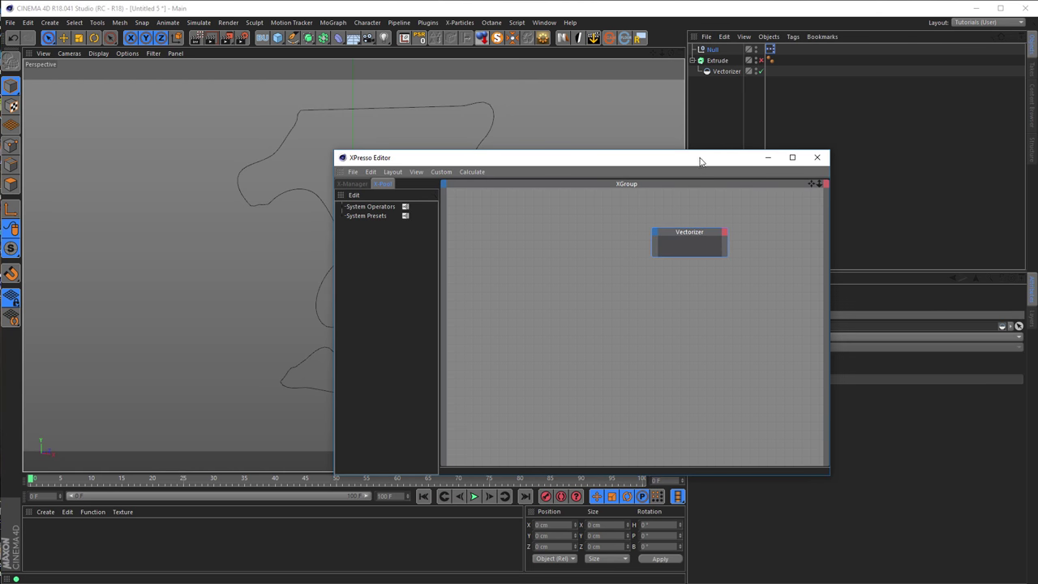
{"action": "left_click_drag", "start_coordinate": [699, 161], "coordinate": [536, 150]}
{"action": "left_click", "coordinate": [725, 71]}
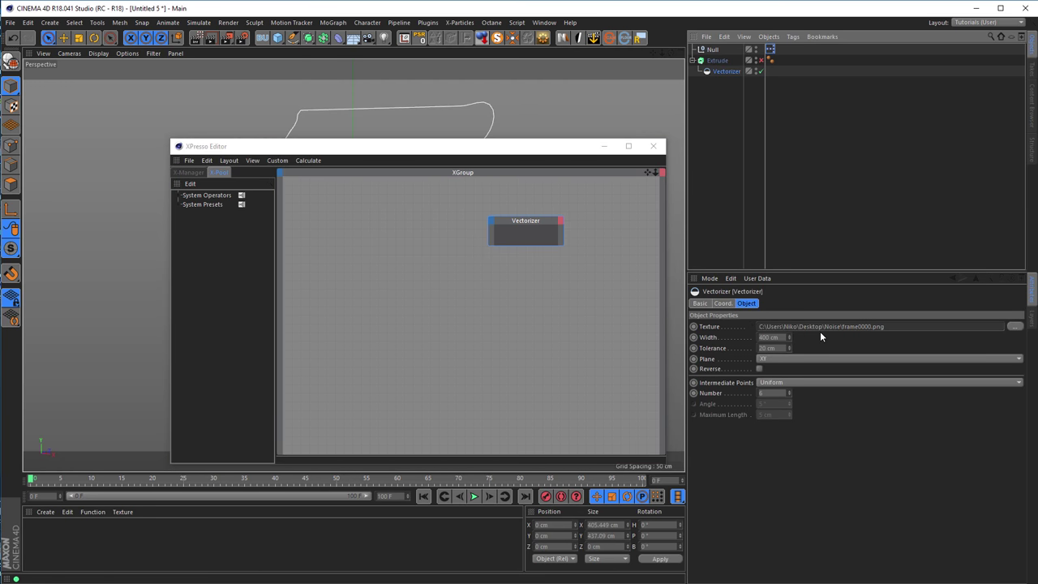
{"action": "left_click_drag", "start_coordinate": [711, 326], "coordinate": [492, 225]}
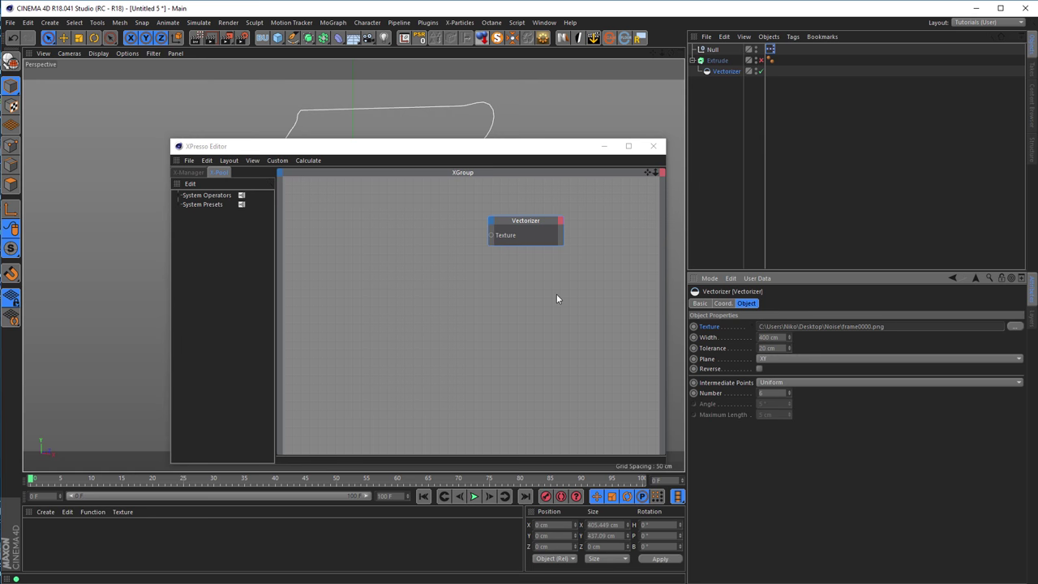
{"action": "left_click_drag", "start_coordinate": [543, 235], "coordinate": [571, 235]}
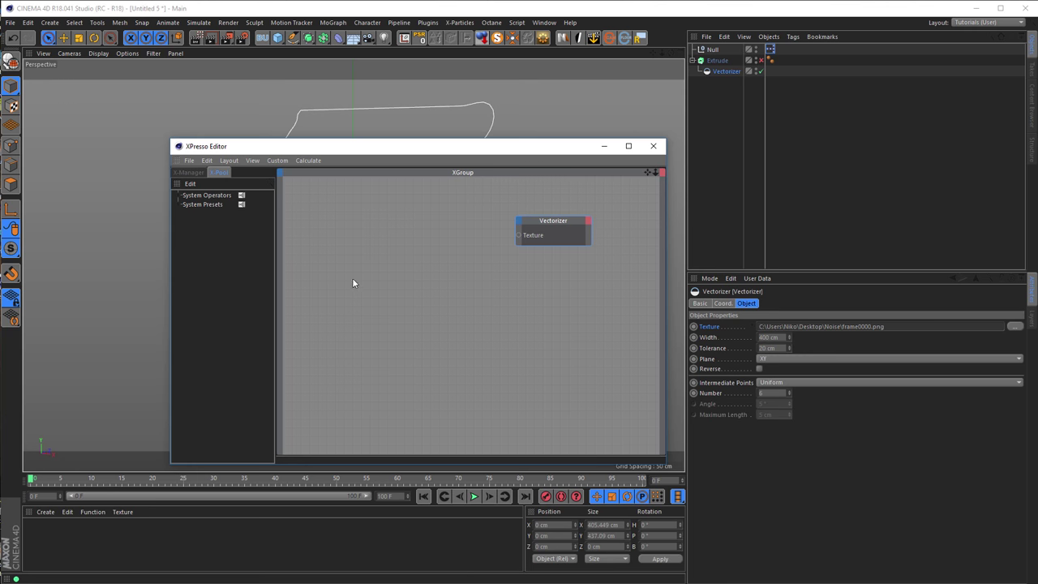
{"action": "right_click", "coordinate": [342, 227]}
- Add an XPresso General > Time node and give it a Frame output port
{"action": "mouse_move", "coordinate": [365, 233]}
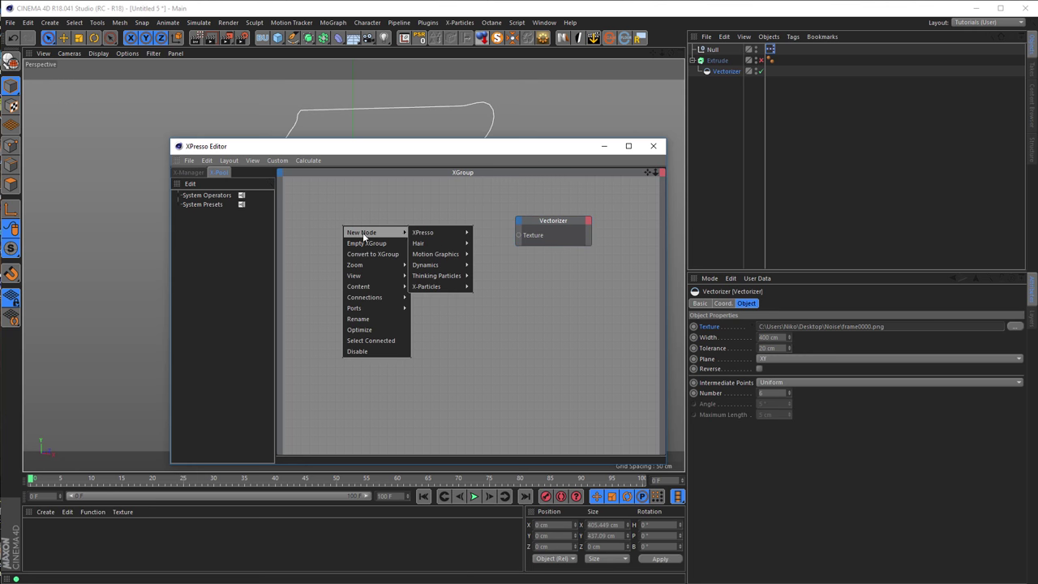
{"action": "mouse_move", "coordinate": [423, 232]}
{"action": "mouse_move", "coordinate": [486, 234]}
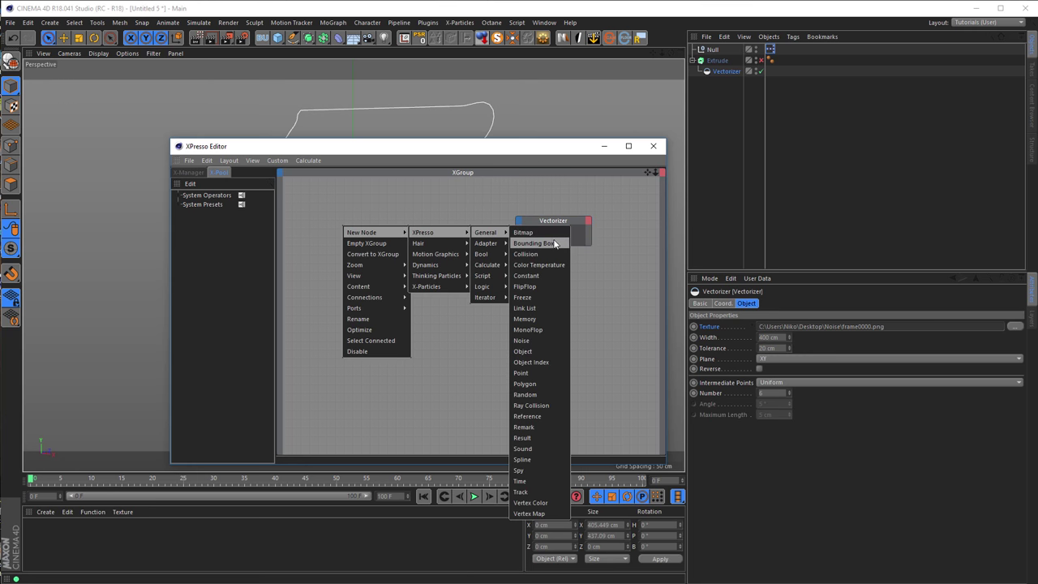
{"action": "left_click", "coordinate": [539, 482]}
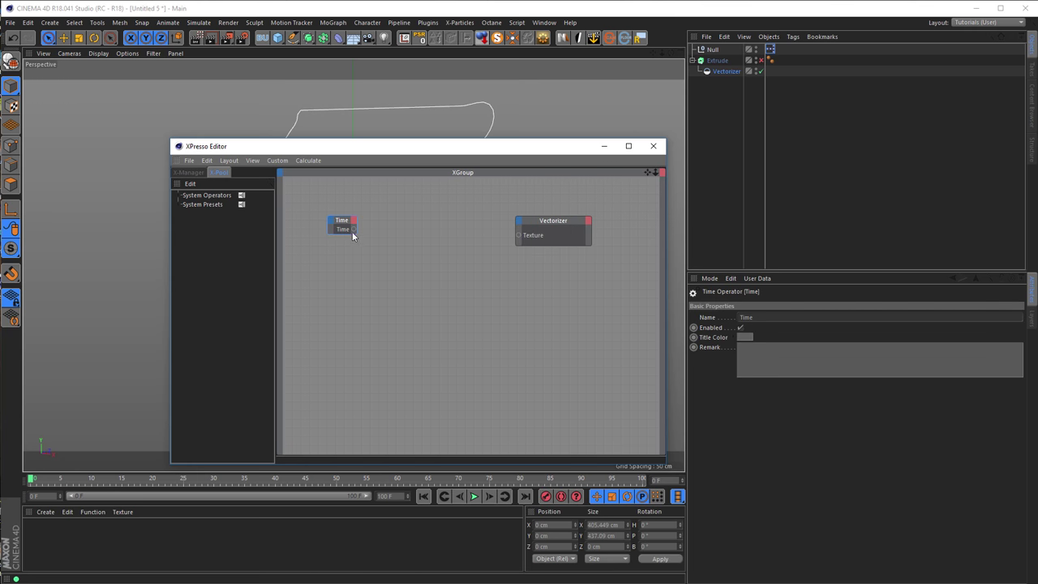
{"action": "left_click_drag", "start_coordinate": [356, 234], "coordinate": [383, 238]}
{"action": "left_click", "coordinate": [384, 219]}
{"action": "left_click", "coordinate": [401, 247]}
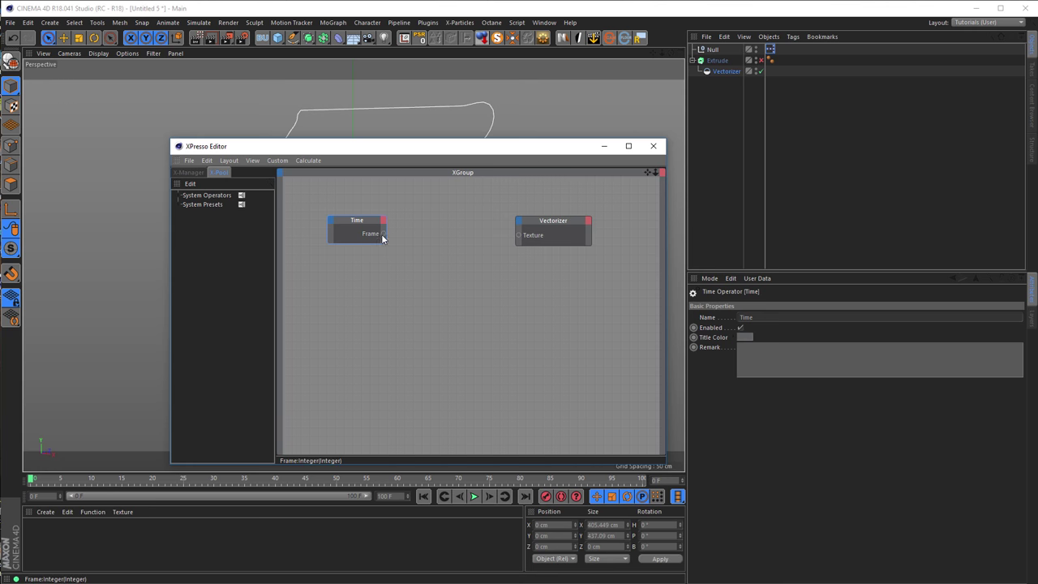
- Add a Result node, wire the Time node's Frame output into it, and play
{"action": "right_click", "coordinate": [379, 287]}
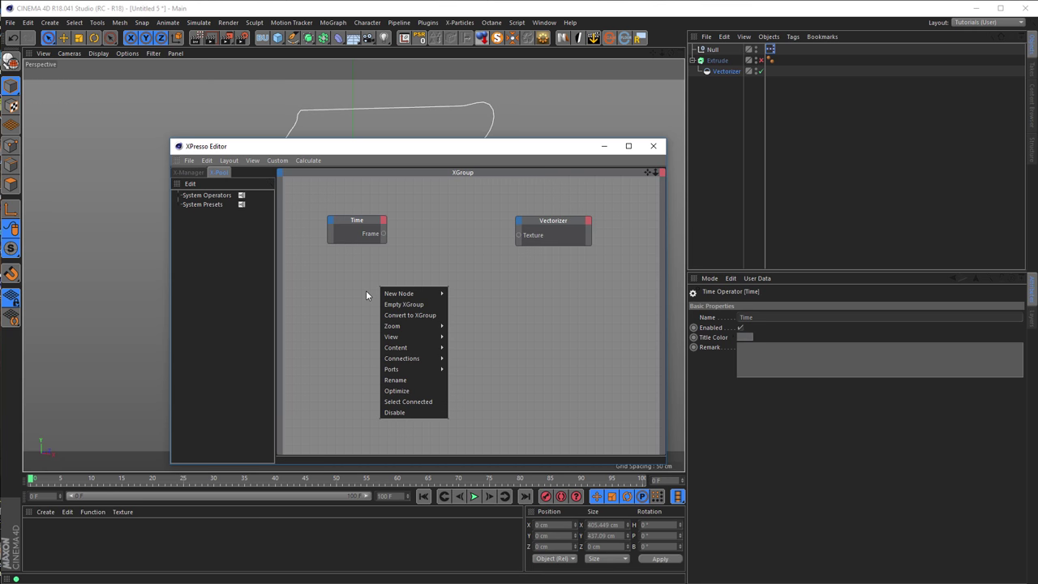
{"action": "mouse_move", "coordinate": [422, 294]}
{"action": "mouse_move", "coordinate": [500, 295]}
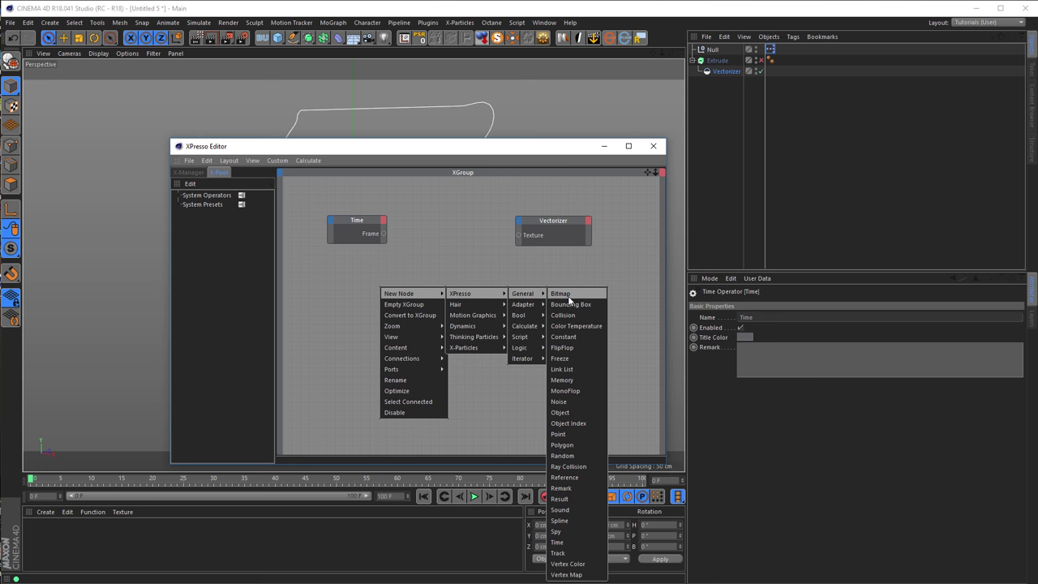
{"action": "left_click", "coordinate": [590, 498]}
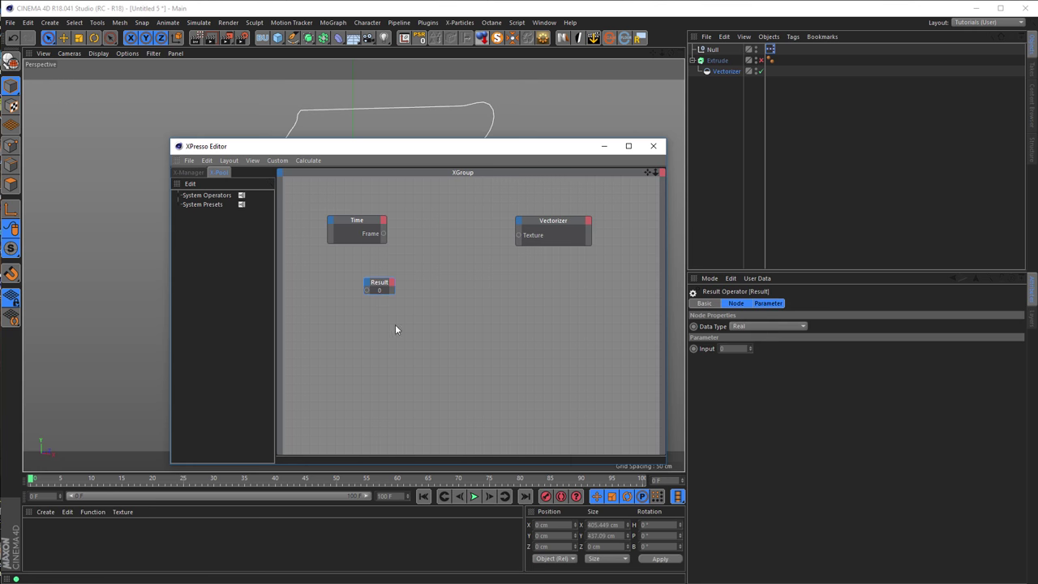
{"action": "left_click_drag", "start_coordinate": [394, 290], "coordinate": [421, 297]}
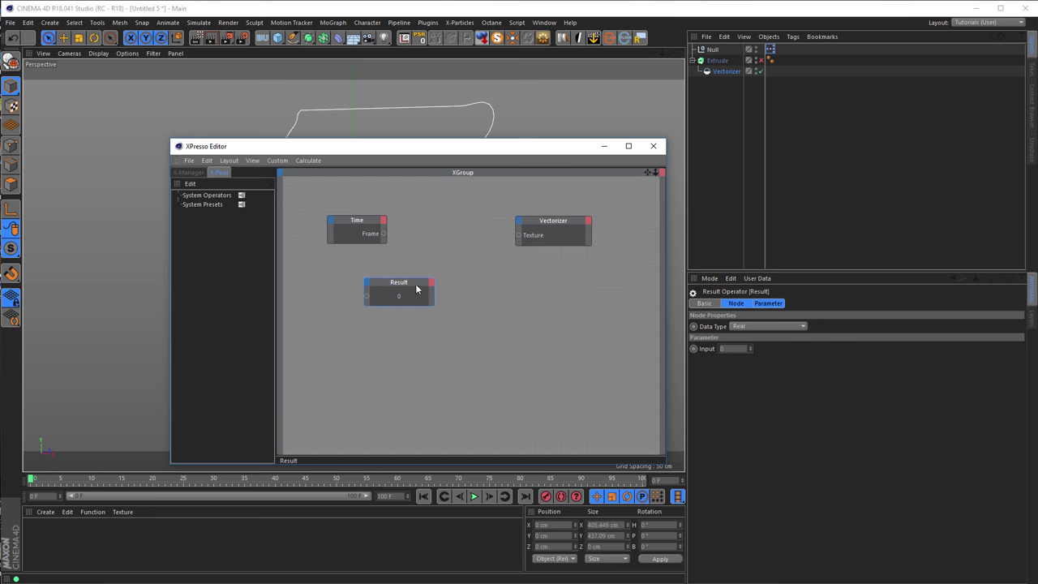
{"action": "left_click_drag", "start_coordinate": [383, 234], "coordinate": [366, 298]}
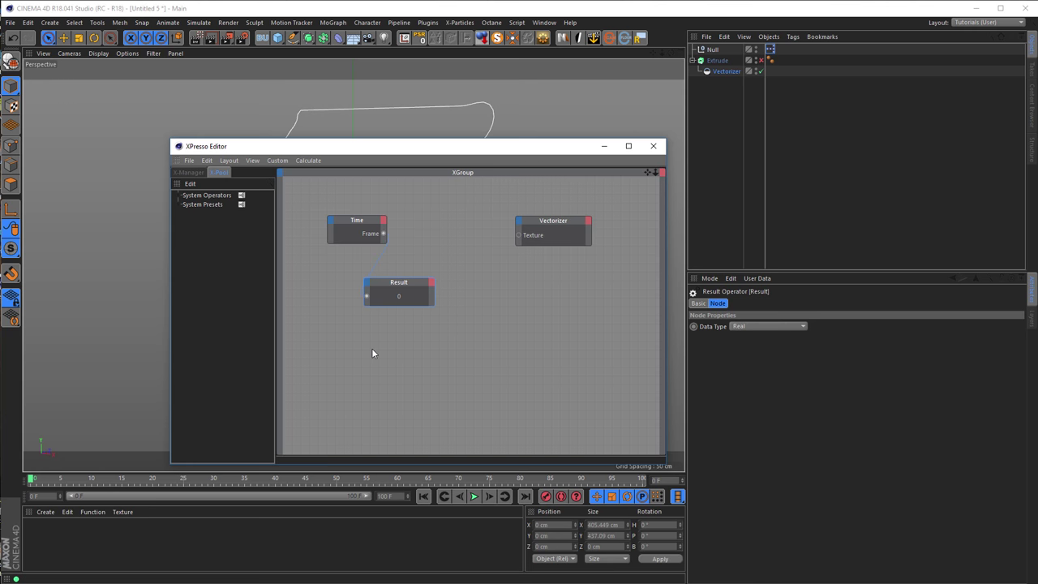
{"action": "key", "text": "g"}
{"action": "key", "text": "g"}
{"action": "key", "text": "g"}
{"action": "key", "text": "g"}
{"action": "key", "text": "g"}
{"action": "key", "text": "g"}
{"action": "key", "text": "g"}
- Rewind, delete the Time-to-Result link, move Result lower right, and select the Vectorizer node
{"action": "left_click", "coordinate": [423, 496]}
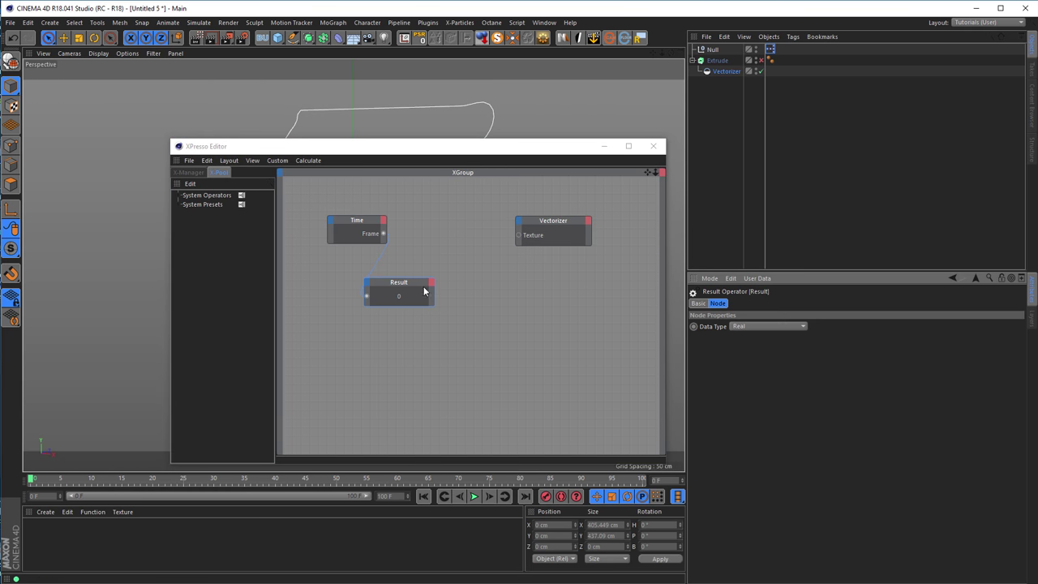
{"action": "left_click", "coordinate": [378, 265]}
{"action": "key", "text": "Delete"}
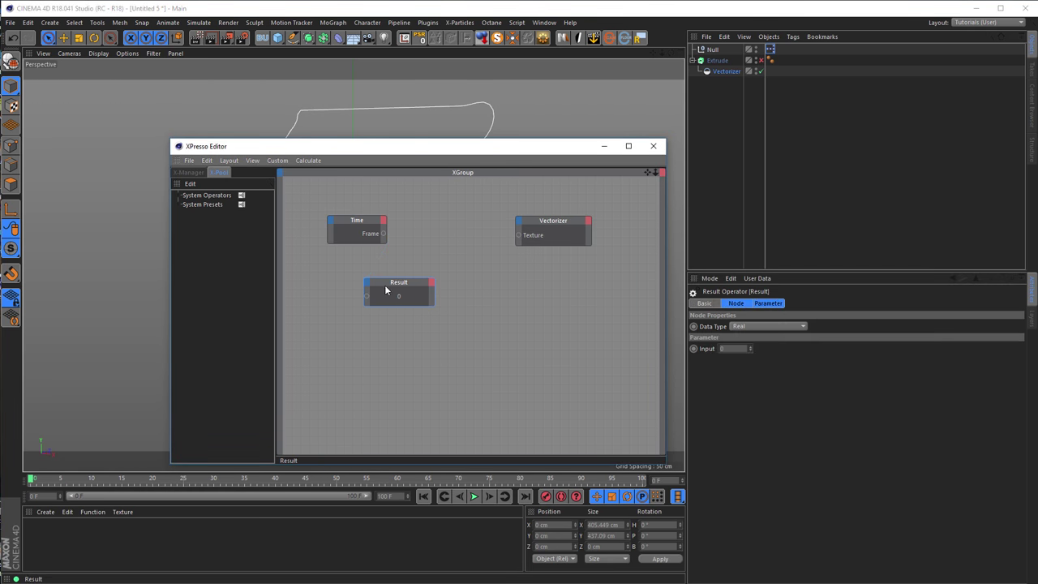
{"action": "left_click_drag", "start_coordinate": [397, 302], "coordinate": [447, 360]}
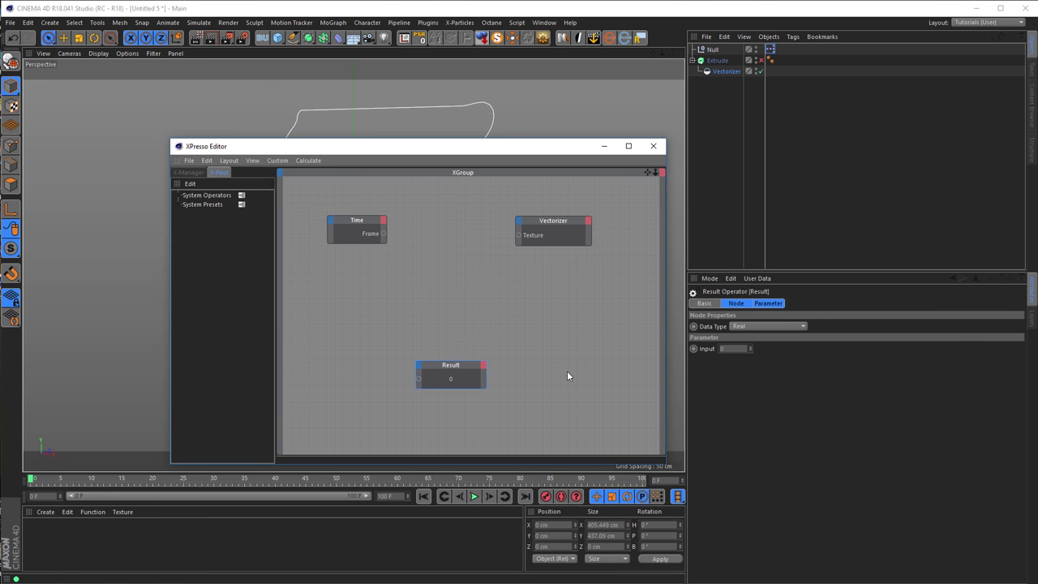
{"action": "left_click_drag", "start_coordinate": [451, 367], "coordinate": [600, 395]}
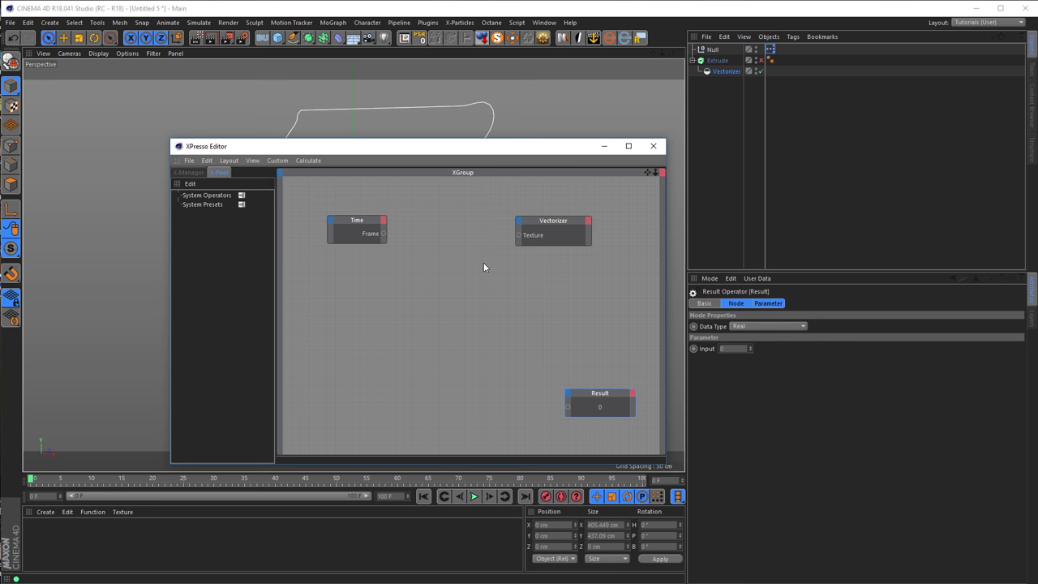
{"action": "left_click", "coordinate": [554, 224]}
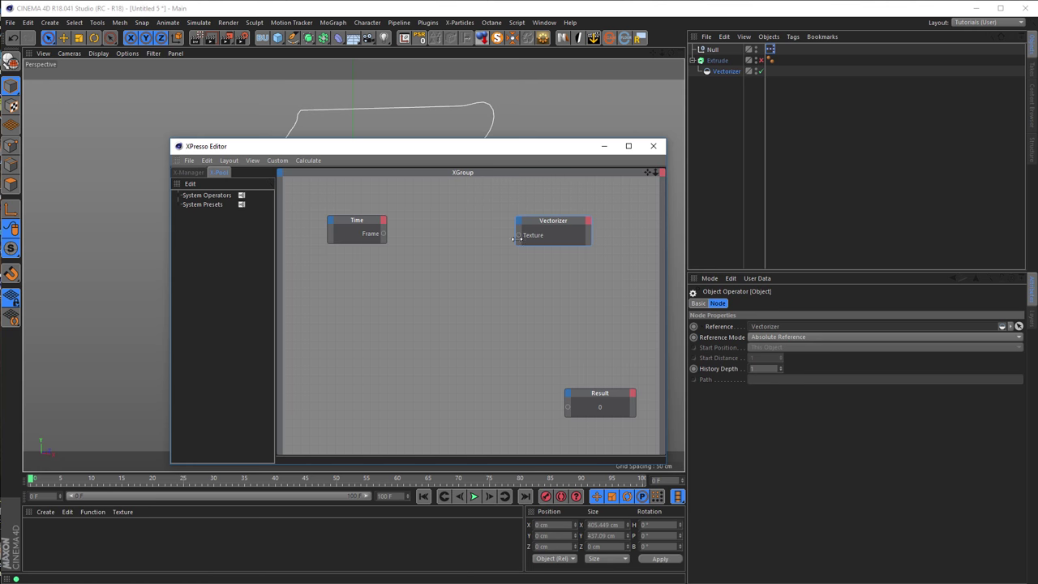
- Change the last digit of frame0000 in the Vectorizer's Texture path to 1
{"action": "left_click", "coordinate": [721, 73]}
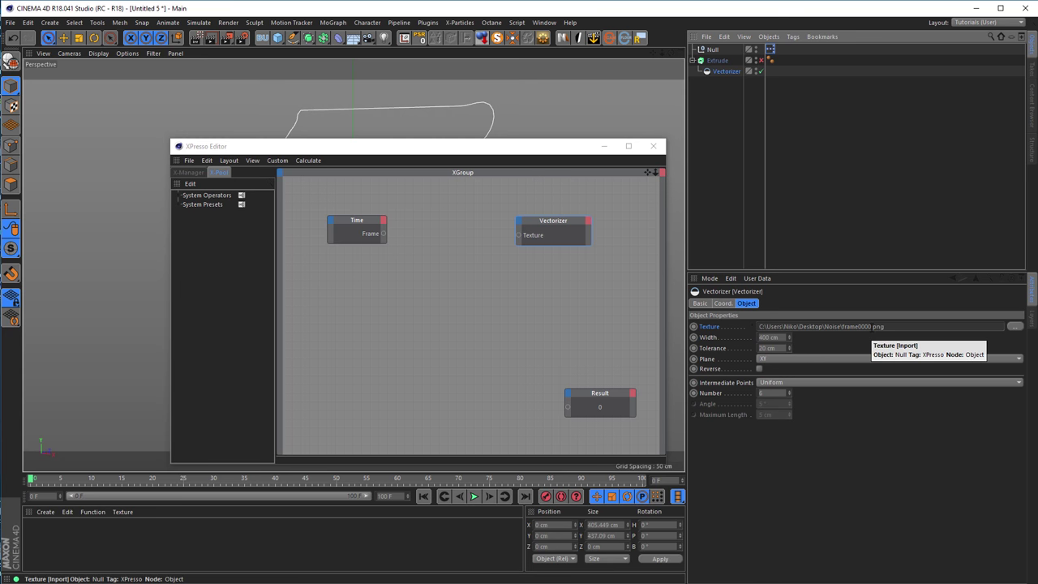
{"action": "left_click", "coordinate": [866, 326]}
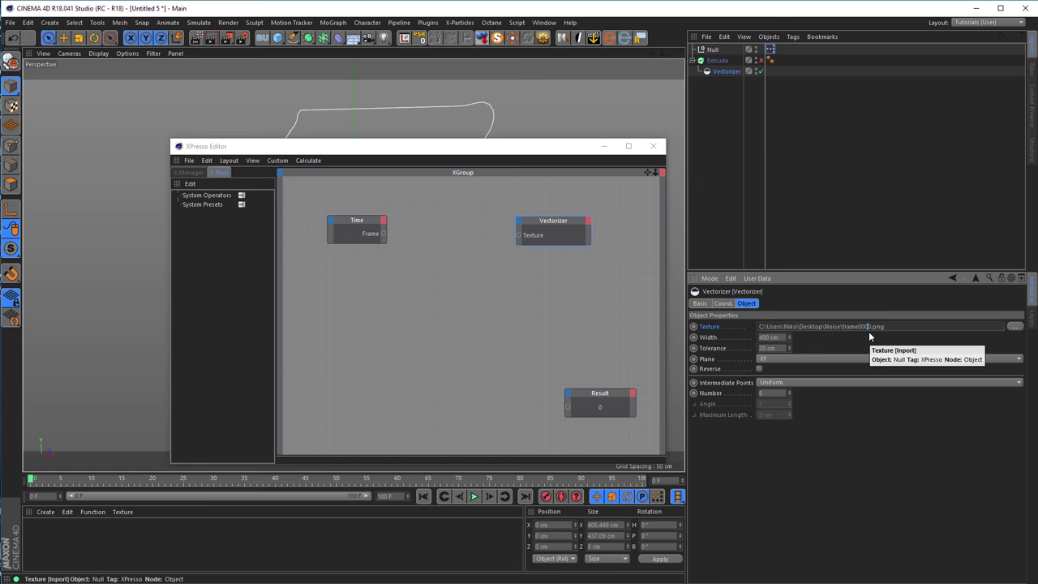
{"action": "key", "text": "Delete"}
{"action": "type", "text": "1"}
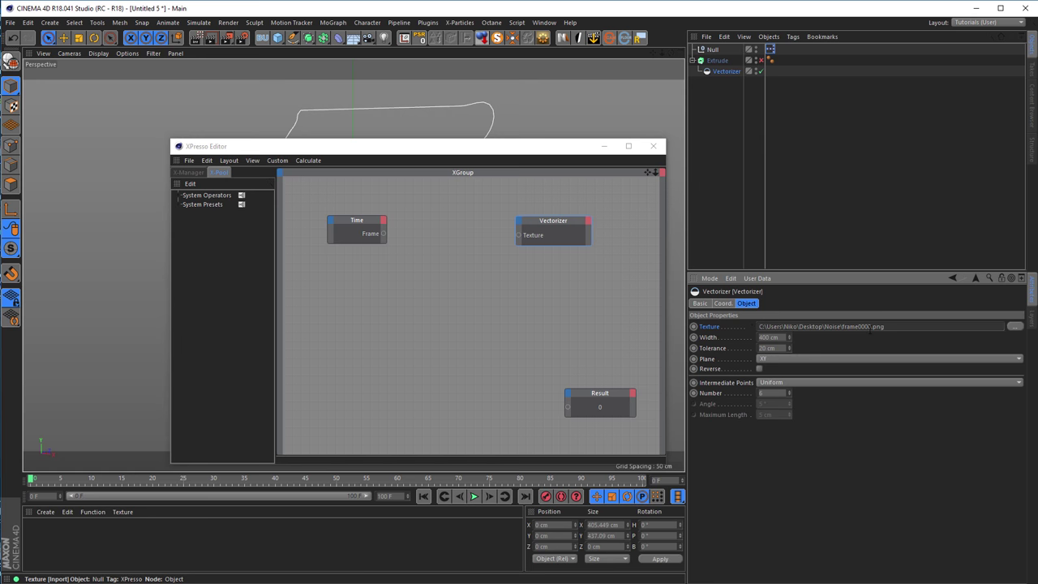
- Add a Math:Add node beside Time, enlarge it, and give it a third Input port
{"action": "right_click", "coordinate": [466, 282]}
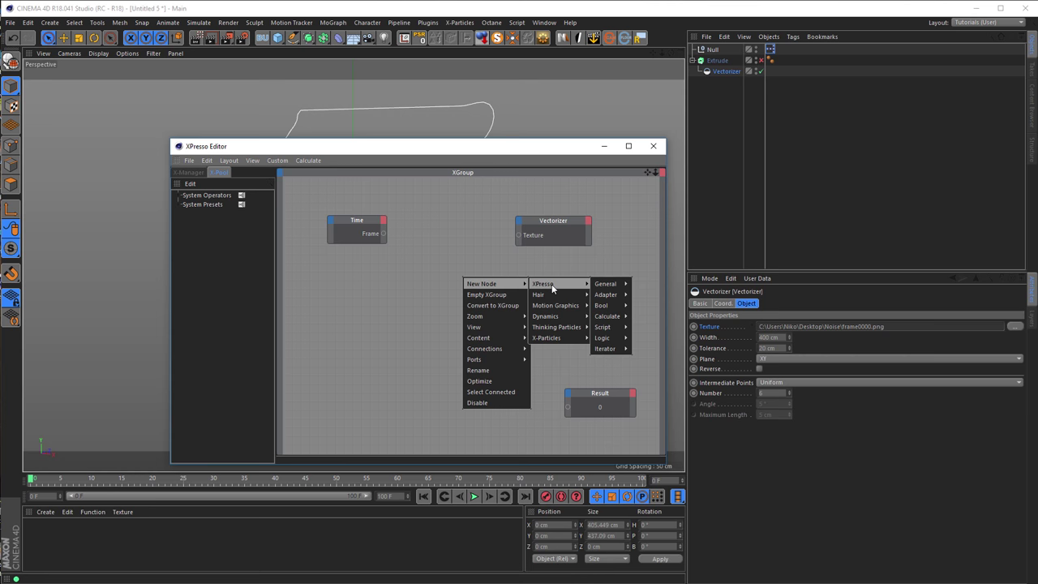
{"action": "mouse_move", "coordinate": [601, 286]}
{"action": "mouse_move", "coordinate": [614, 316]}
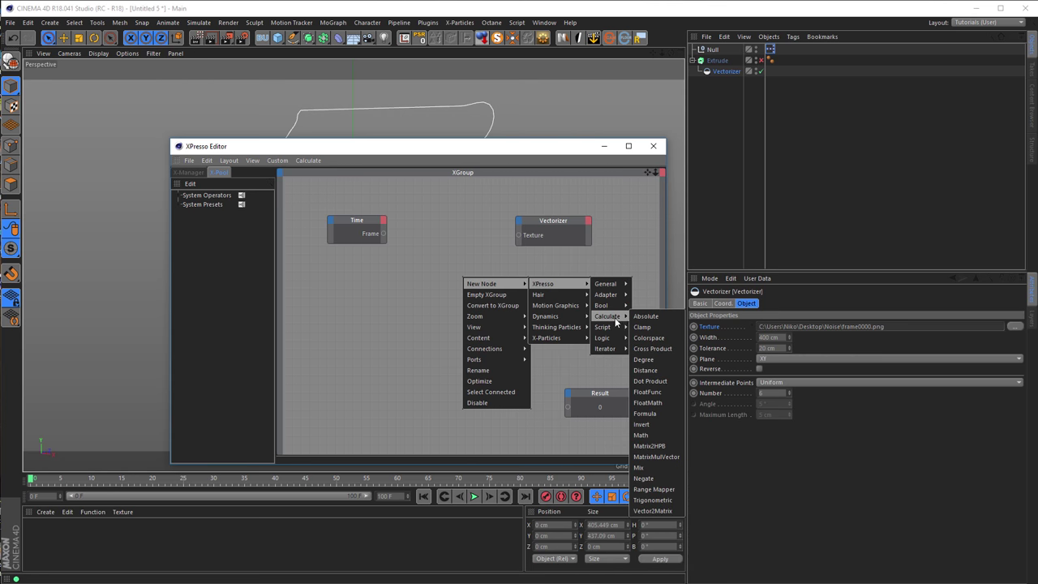
{"action": "left_click", "coordinate": [657, 434]}
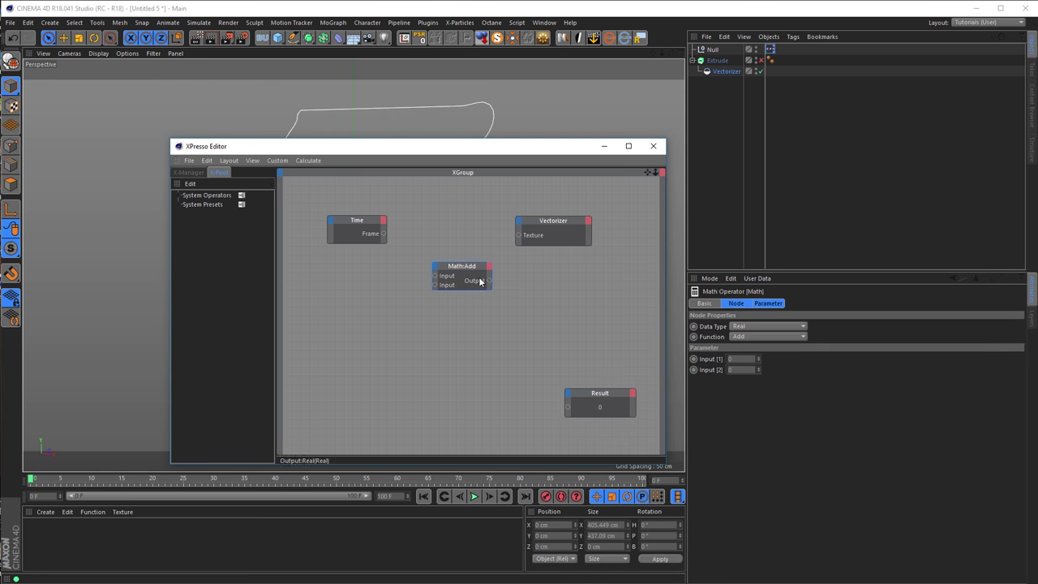
{"action": "left_click_drag", "start_coordinate": [469, 268], "coordinate": [453, 236]}
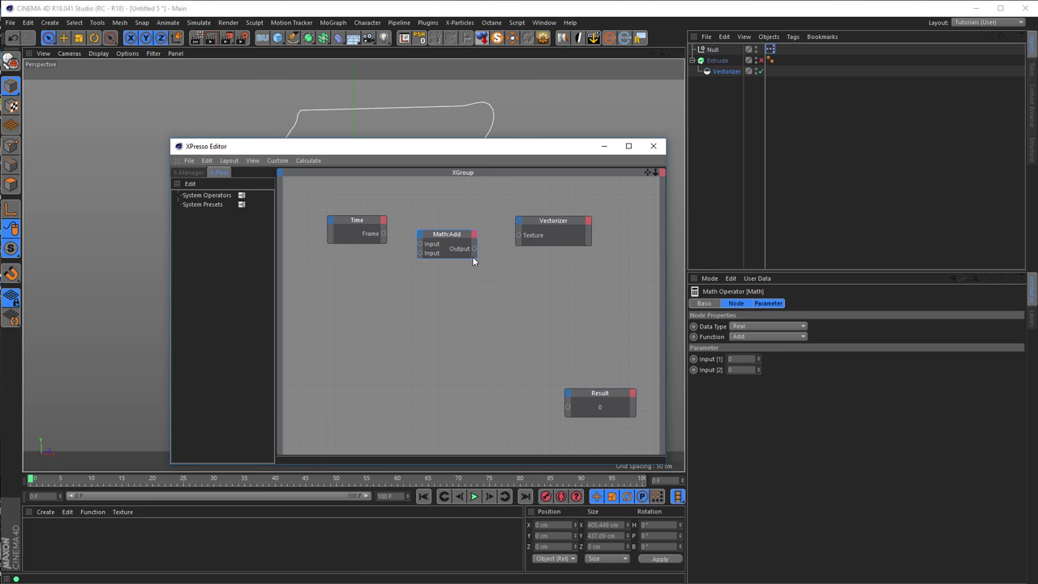
{"action": "left_click_drag", "start_coordinate": [491, 274], "coordinate": [499, 289]}
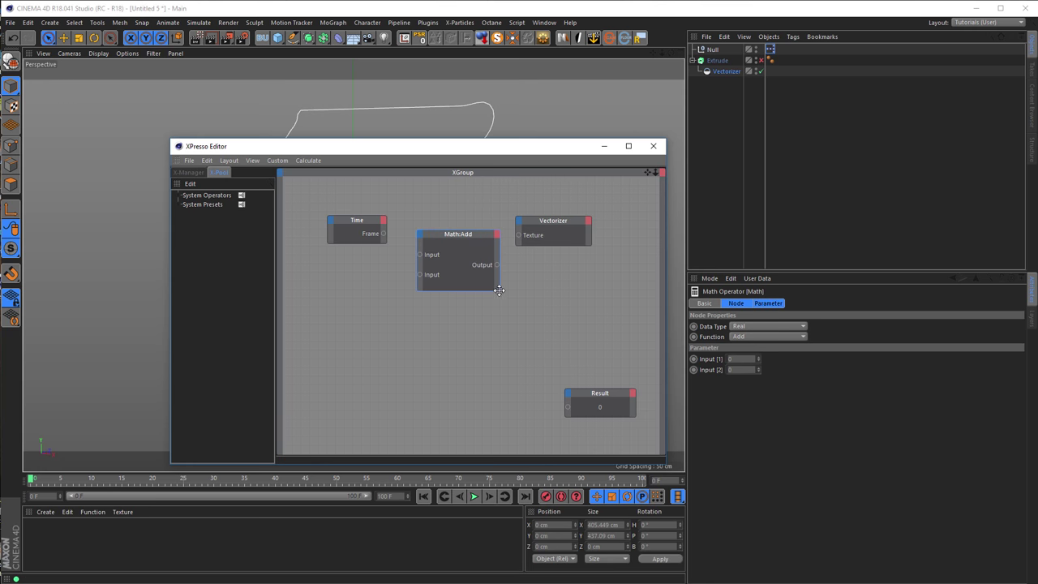
{"action": "left_click", "coordinate": [421, 235]}
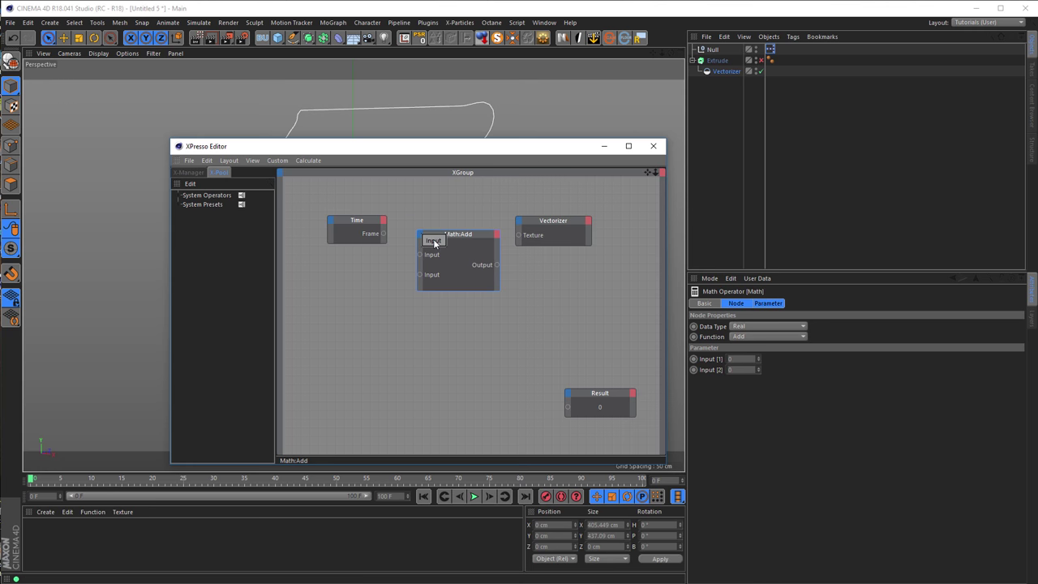
{"action": "left_click", "coordinate": [434, 242]}
{"action": "left_click_drag", "start_coordinate": [465, 236], "coordinate": [464, 234]}
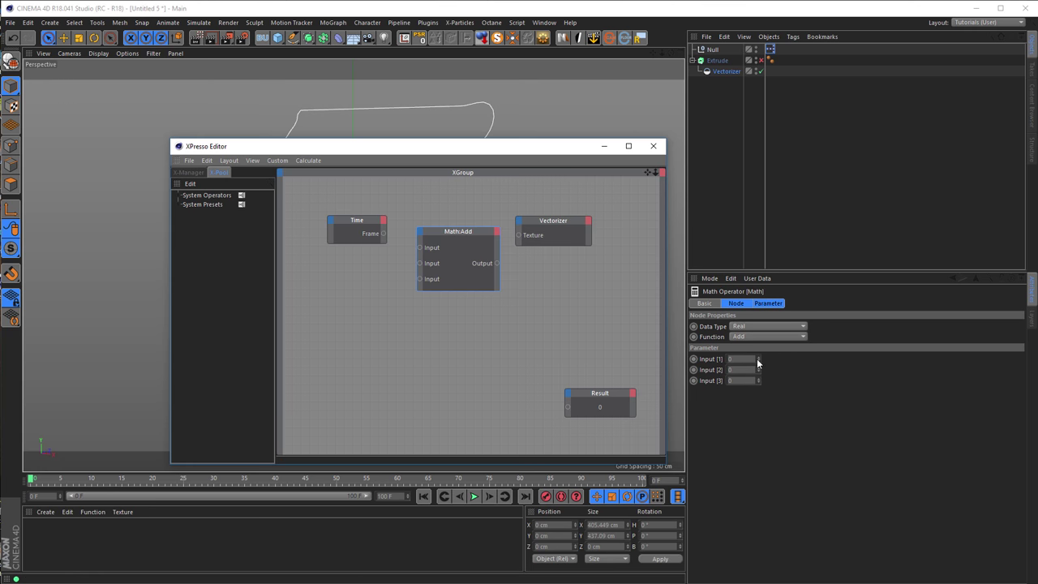
- Set the Math:Add node's data type to String
{"action": "left_click", "coordinate": [738, 306]}
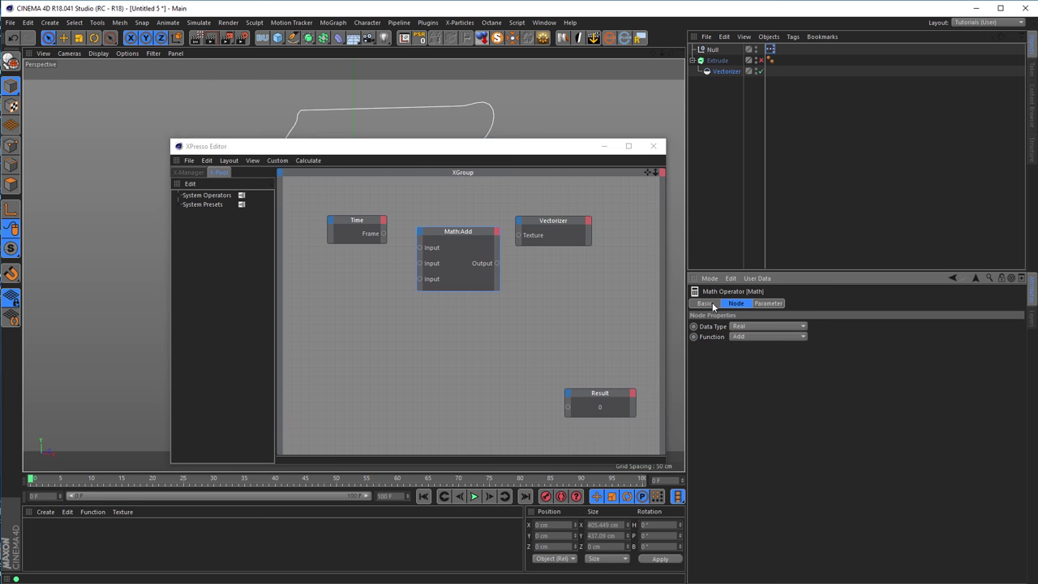
{"action": "left_click", "coordinate": [749, 327]}
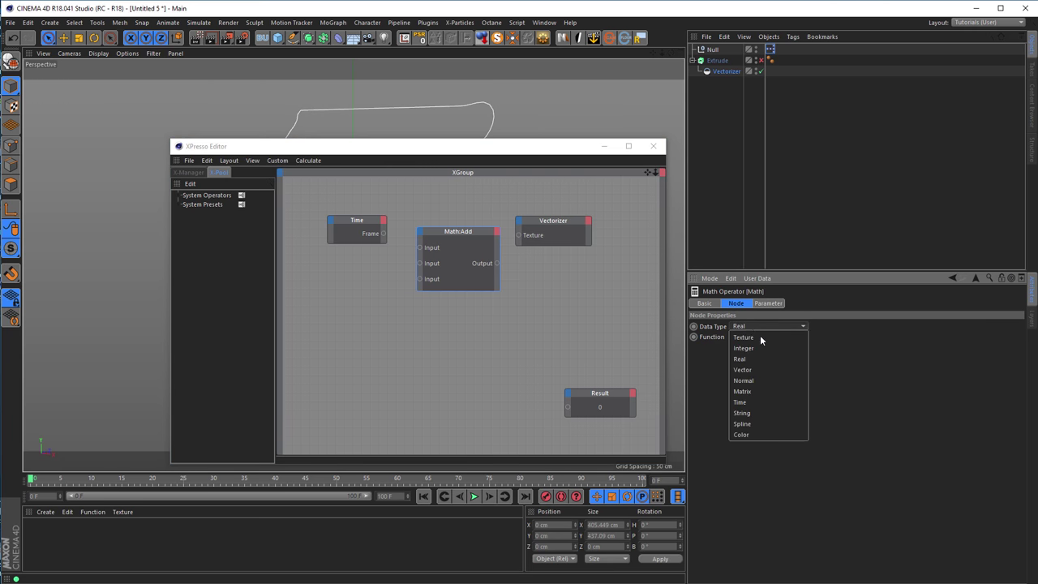
{"action": "left_click", "coordinate": [760, 412]}
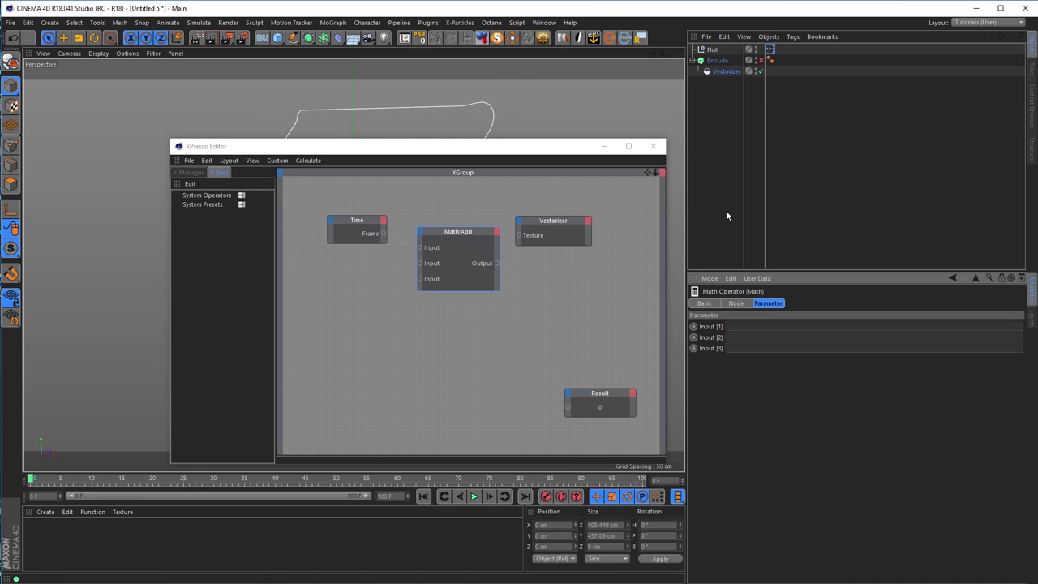
- Paste the Vectorizer's Texture path into Math:Add's Input [1] and trim off the .png extension
{"action": "left_click", "coordinate": [726, 71]}
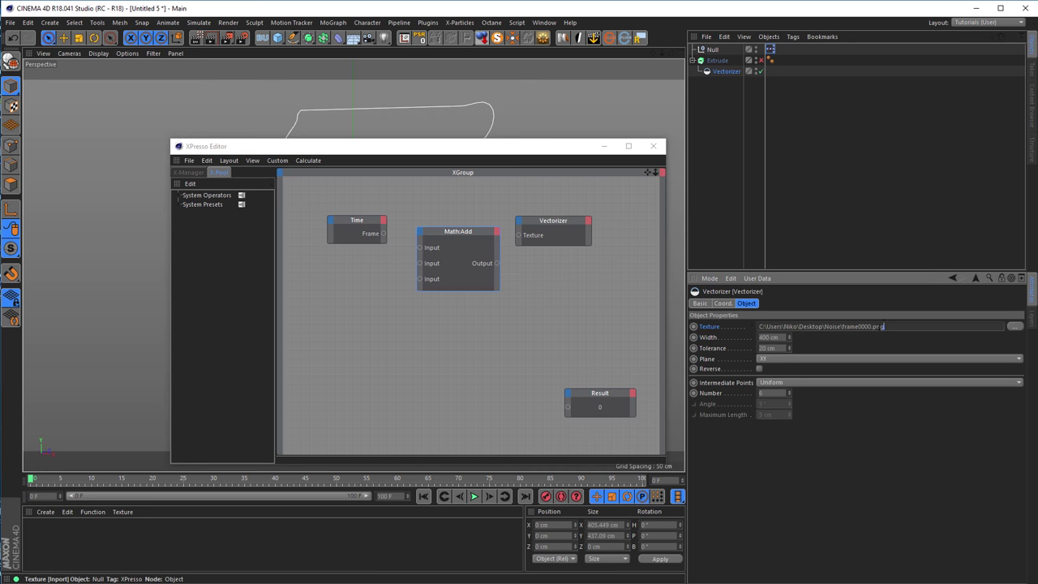
{"action": "left_click", "coordinate": [819, 326]}
{"action": "key", "text": "ctrl+c"}
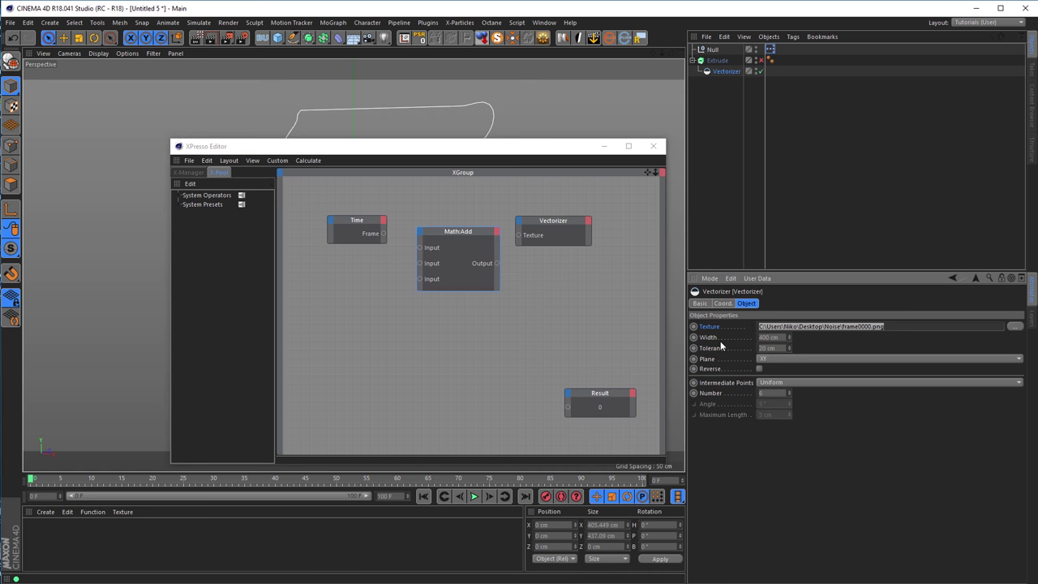
{"action": "left_click", "coordinate": [464, 232]}
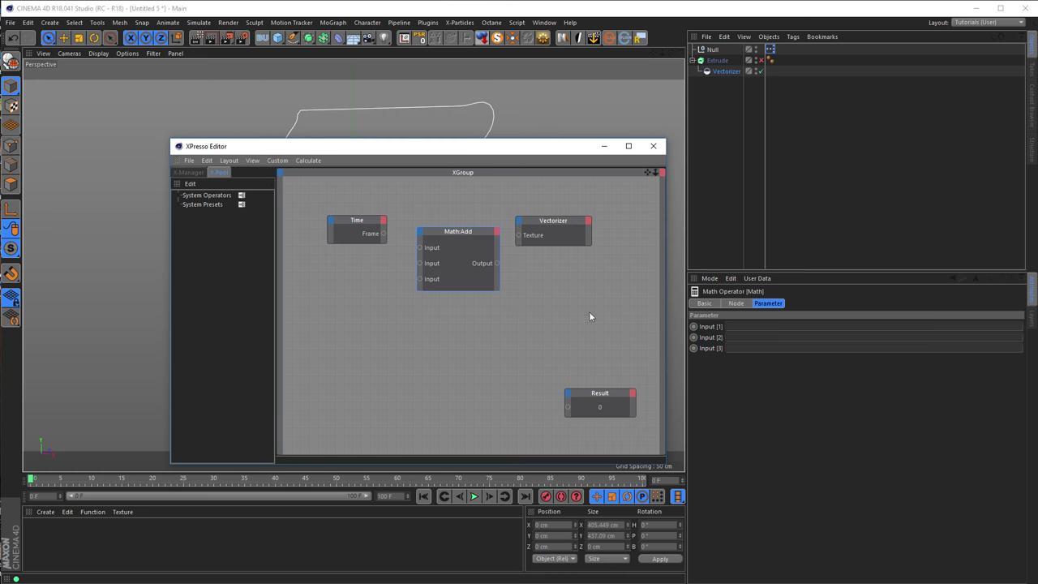
{"action": "key", "text": "ctrl+v"}
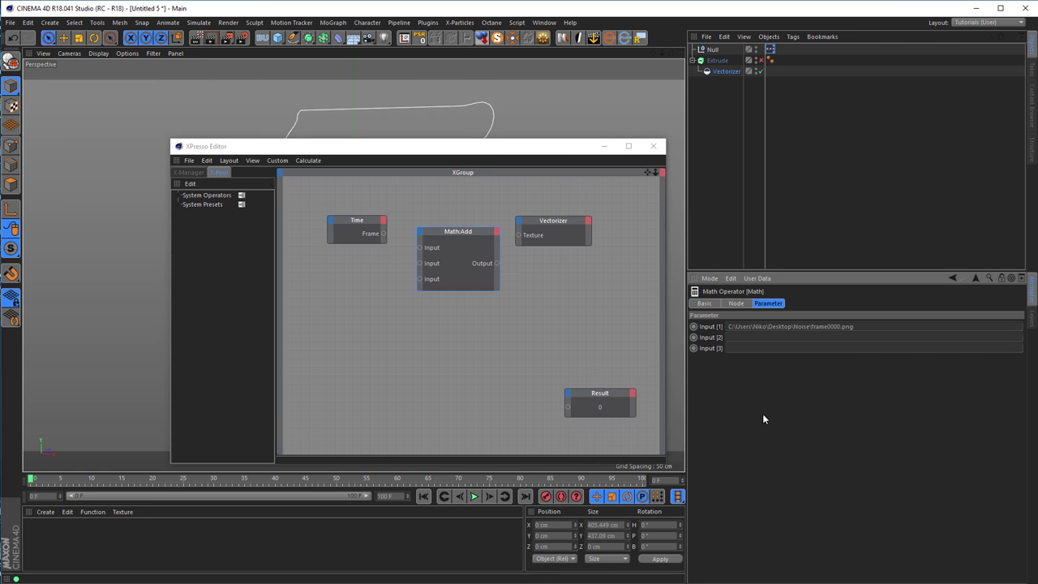
{"action": "key", "text": "BackSpace"}
{"action": "key", "text": "BackSpace"}
{"action": "key", "text": "BackSpace"}
{"action": "key", "text": "BackSpace"}
{"action": "left_click", "coordinate": [353, 224]}
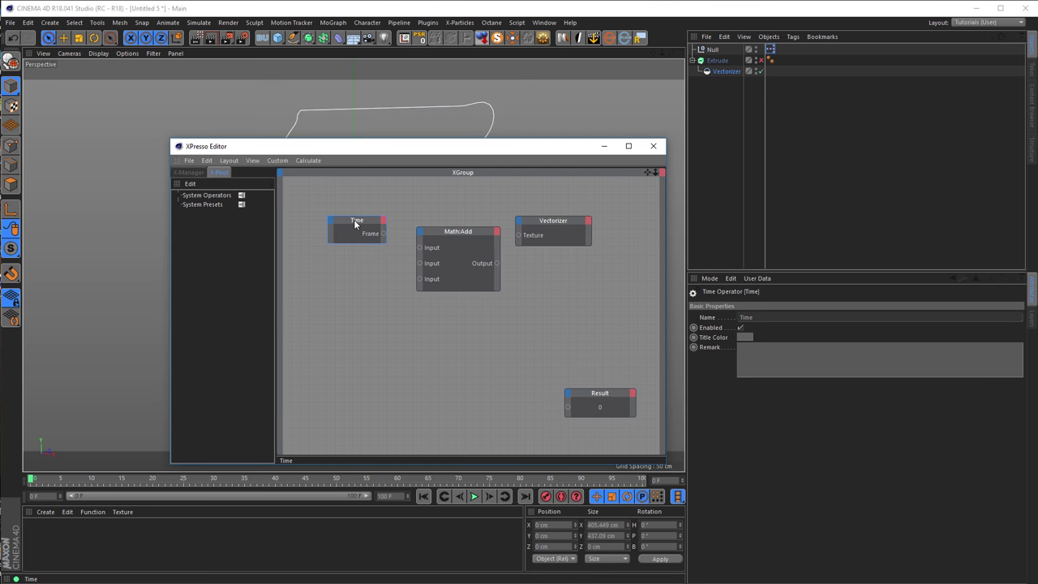
{"action": "left_click", "coordinate": [444, 233]}
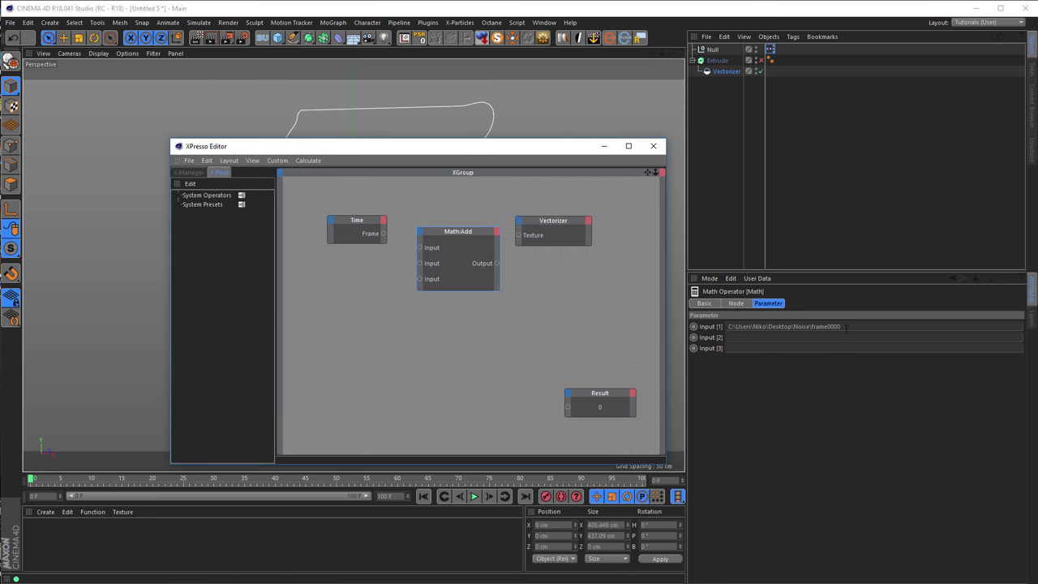
{"action": "left_click", "coordinate": [844, 328]}
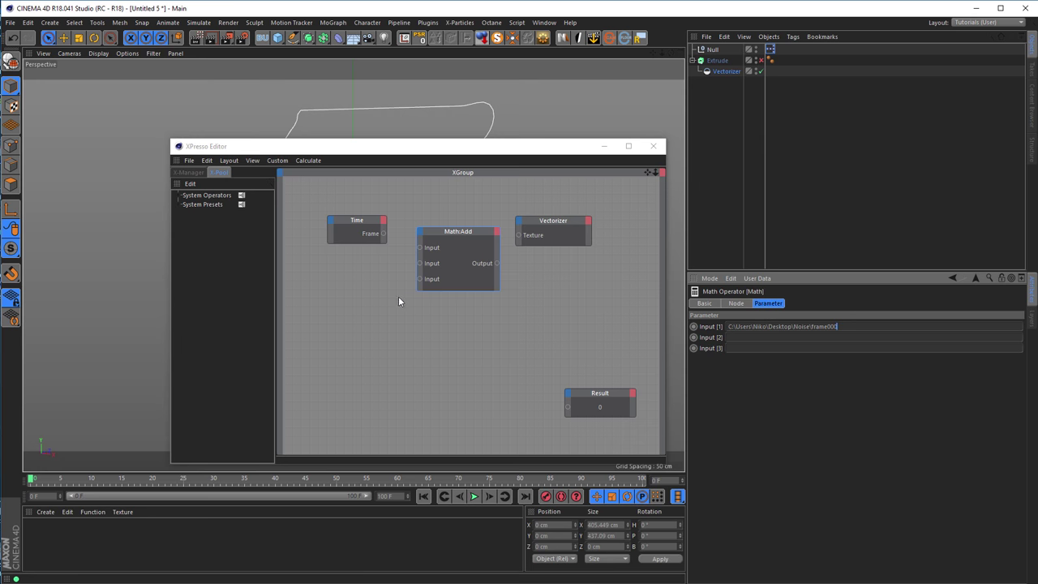
- Wire Time's Frame into Math:Add's second input, enter .png in Input [3], and move Result up
{"action": "left_click", "coordinate": [384, 247]}
{"action": "left_click_drag", "start_coordinate": [384, 246], "coordinate": [420, 270]}
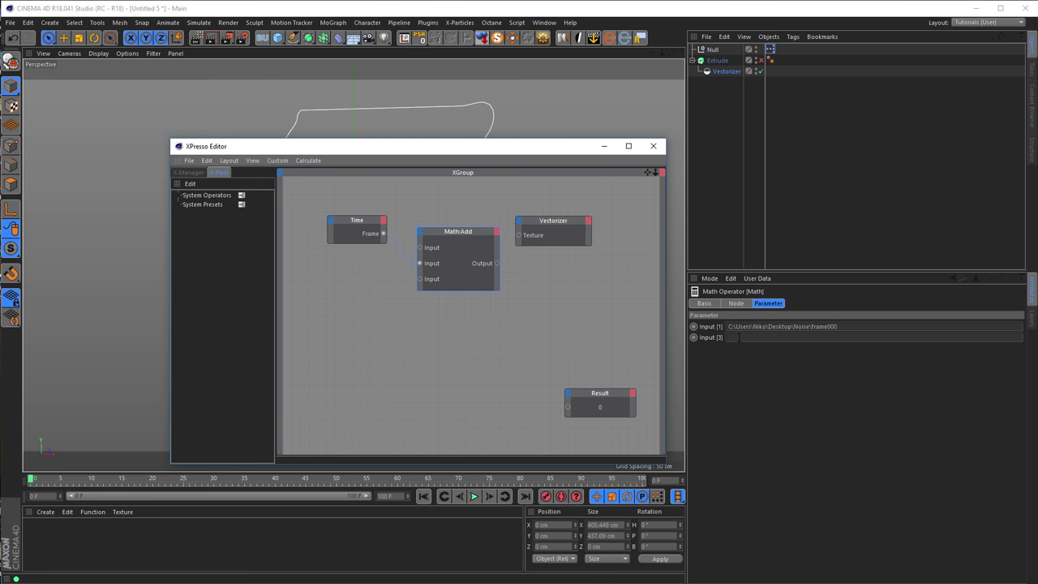
{"action": "left_click", "coordinate": [731, 338]}
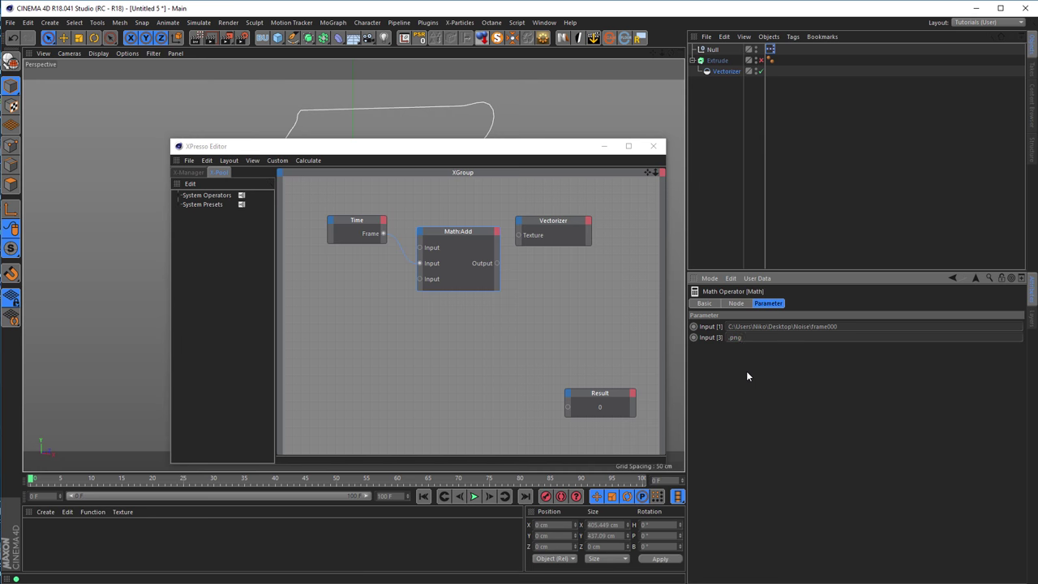
{"action": "left_click_drag", "start_coordinate": [600, 393], "coordinate": [559, 342]}
{"action": "left_click", "coordinate": [576, 357]}
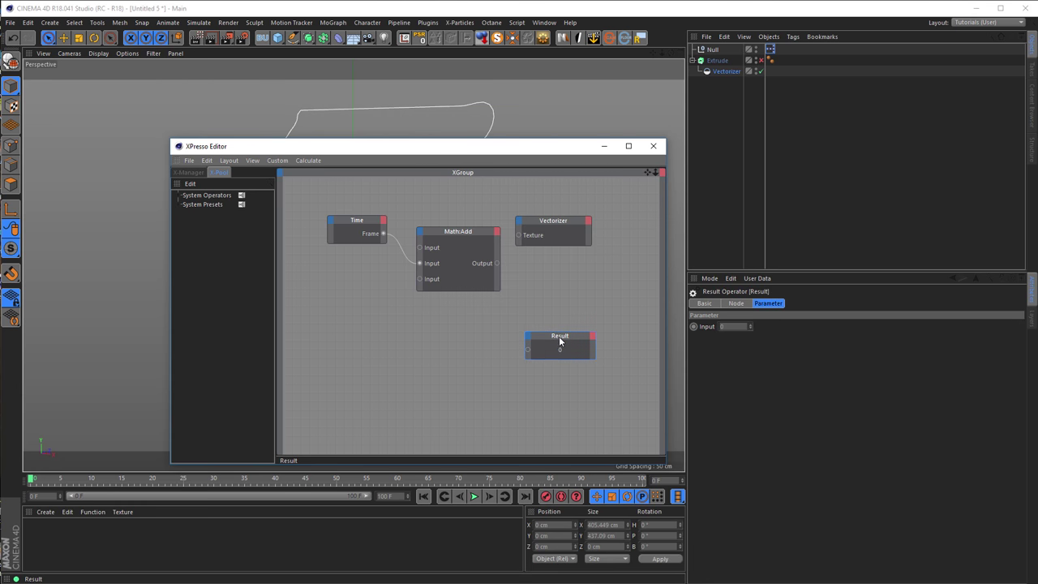
- Set the Result node's data type to String
{"action": "left_click", "coordinate": [736, 304]}
{"action": "left_click", "coordinate": [746, 326]}
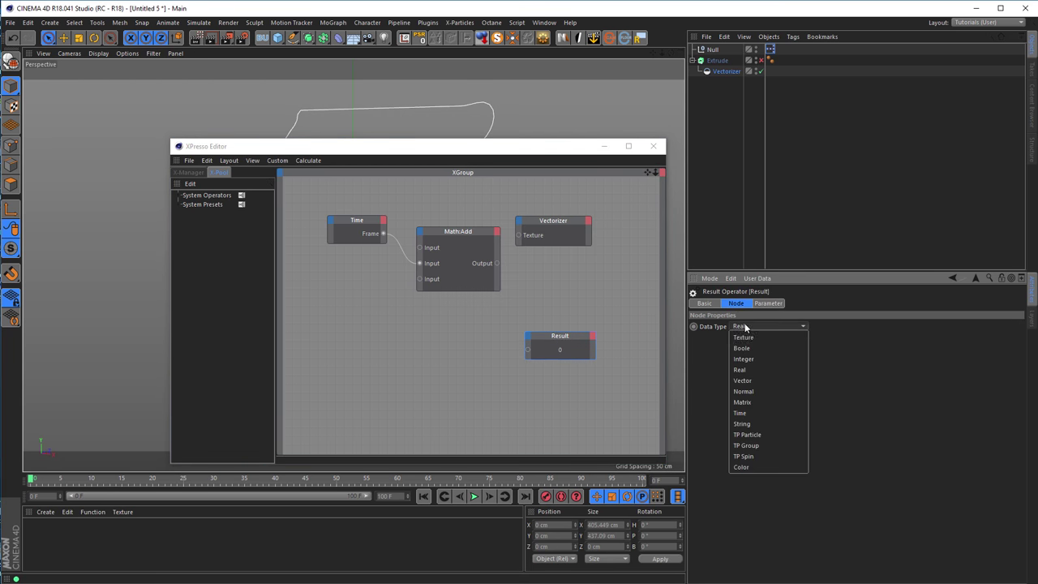
{"action": "left_click", "coordinate": [754, 424]}
- Feed Math:Add's output into Result and widen it to show the full frame0000.png path
{"action": "left_click_drag", "start_coordinate": [498, 262], "coordinate": [527, 331]}
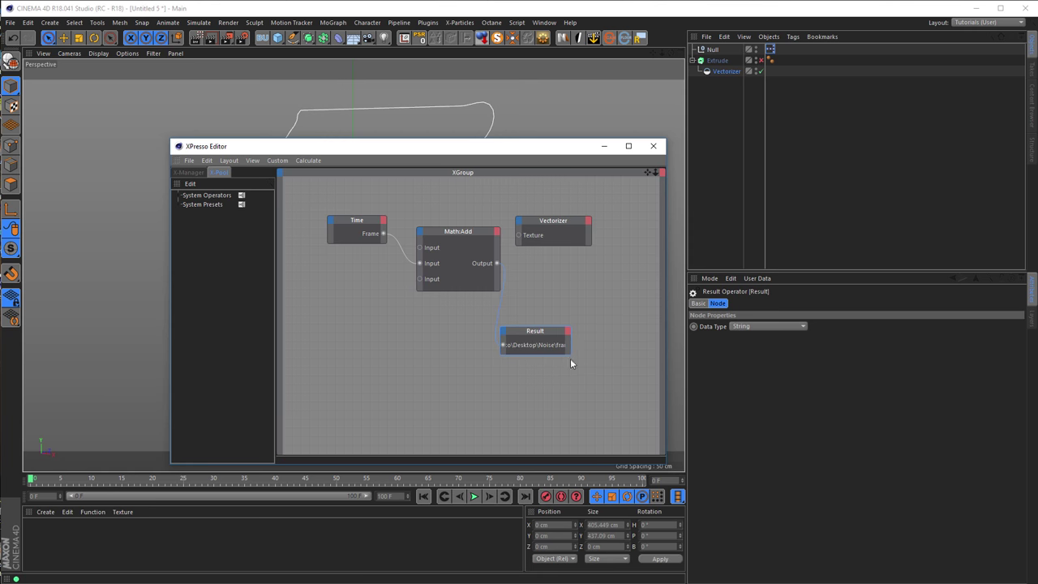
{"action": "left_click_drag", "start_coordinate": [571, 364], "coordinate": [644, 365]}
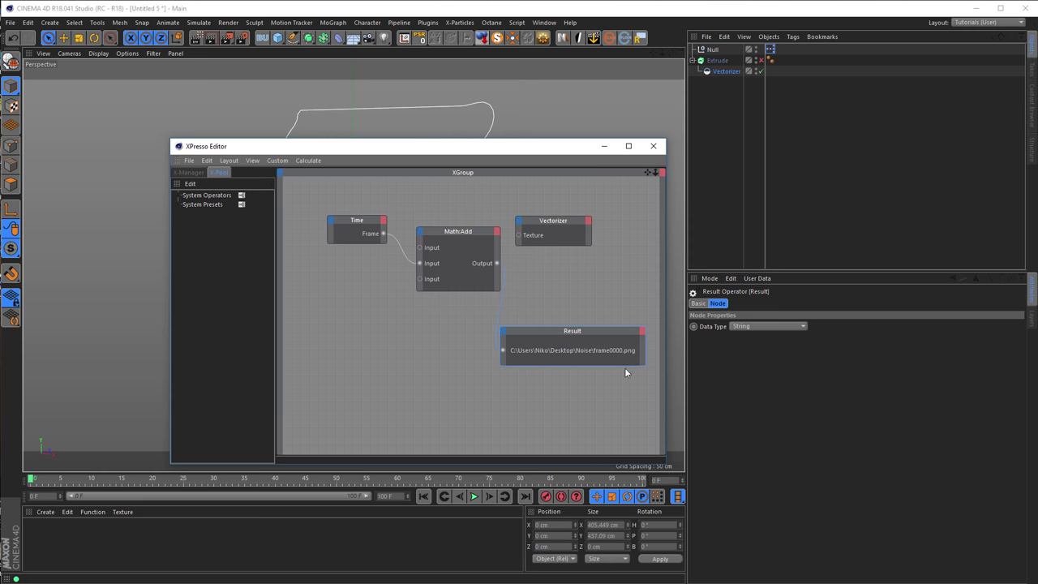
{"action": "left_click", "coordinate": [448, 233]}
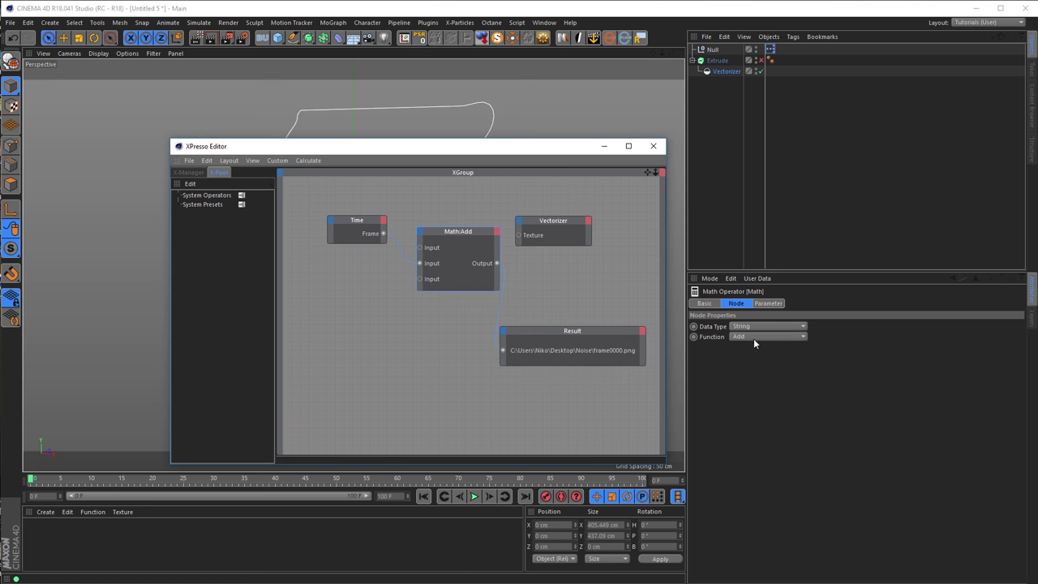
{"action": "left_click", "coordinate": [770, 304]}
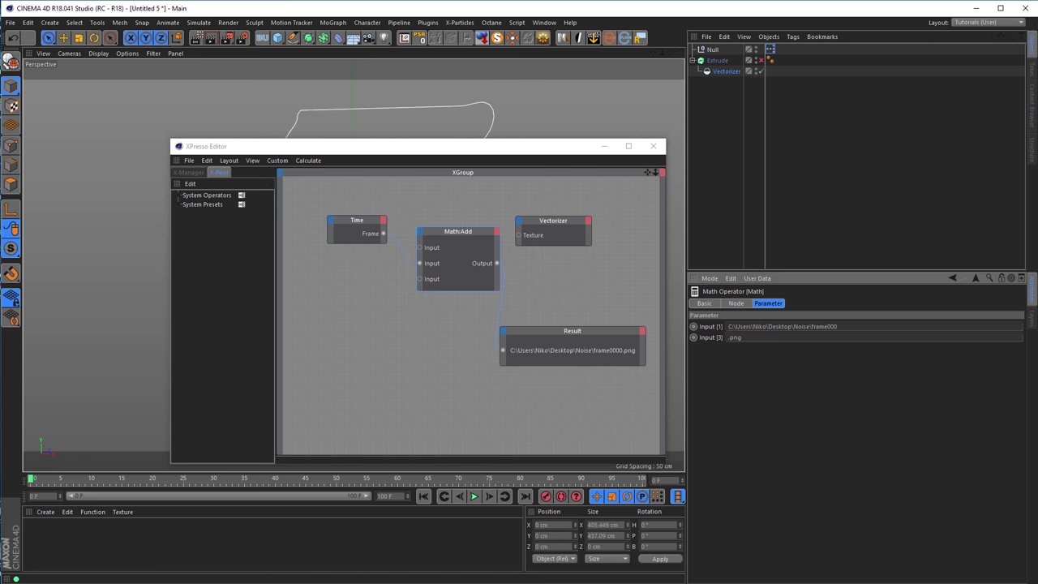
- Wire the Math:Add output into the Vectorizer's Texture so the spline traces frame0000.png
{"action": "key", "text": "alt+Tab"}
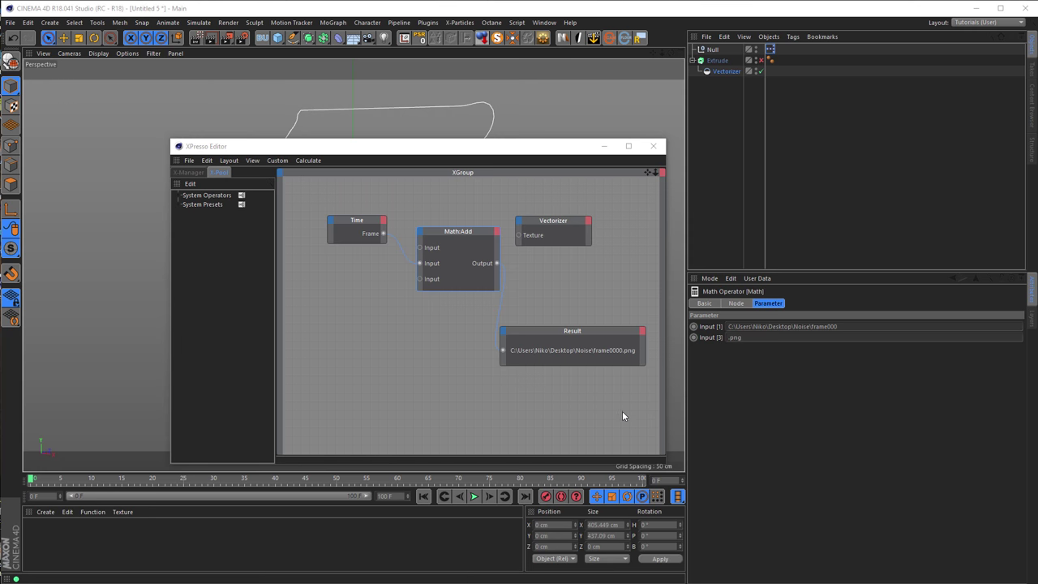
{"action": "left_click_drag", "start_coordinate": [539, 333], "coordinate": [510, 355]}
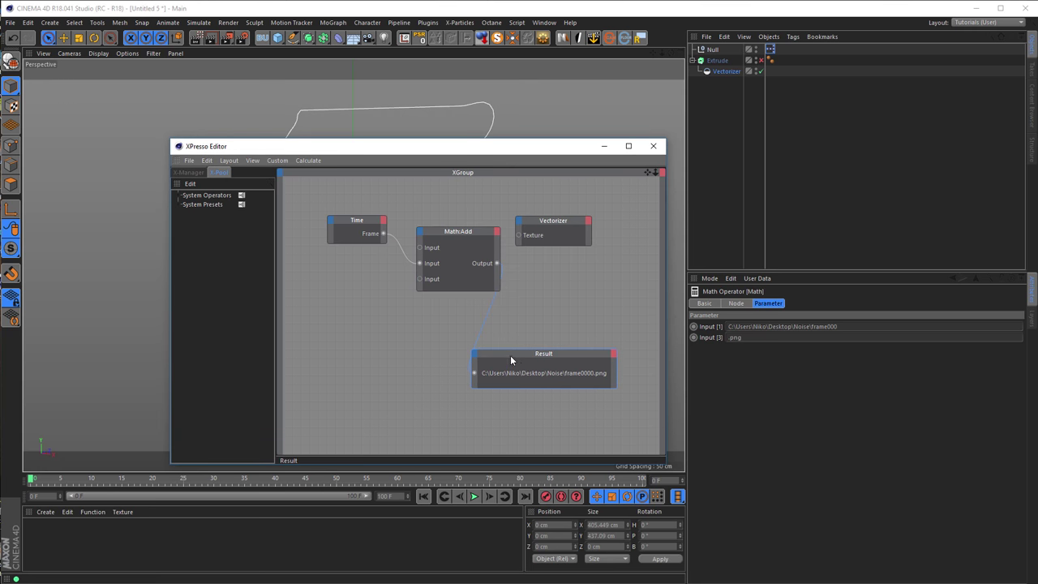
{"action": "left_click_drag", "start_coordinate": [553, 233], "coordinate": [570, 256]}
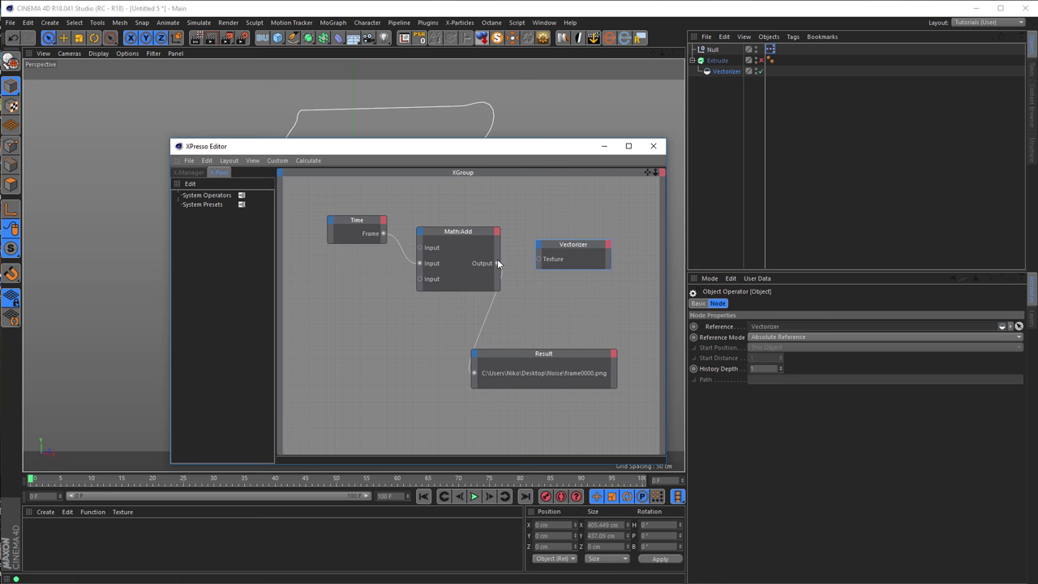
{"action": "left_click_drag", "start_coordinate": [497, 263], "coordinate": [540, 262]}
{"action": "left_click", "coordinate": [725, 72]}
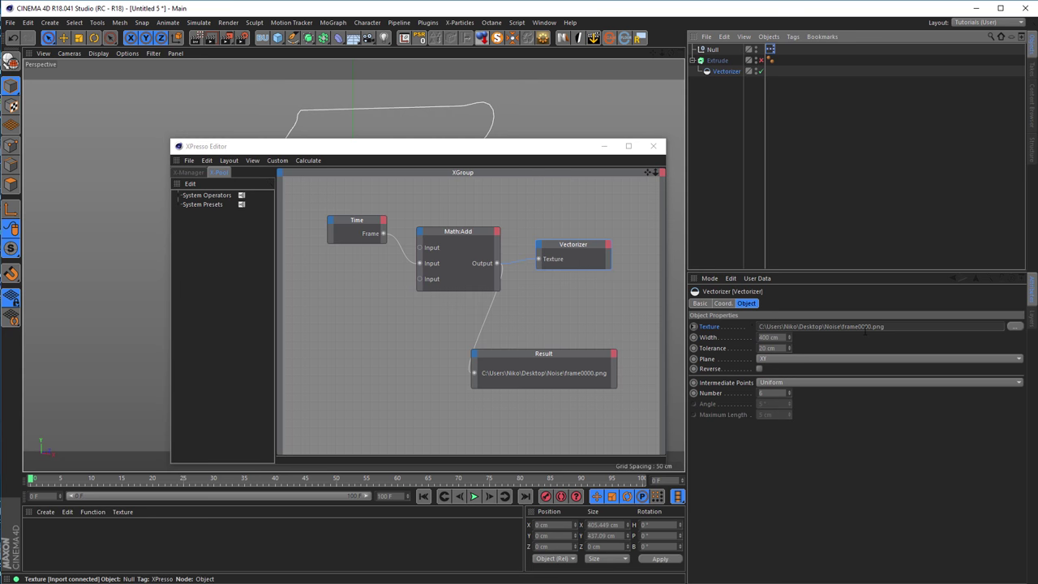
{"action": "left_click_drag", "start_coordinate": [517, 157], "coordinate": [621, 465]}
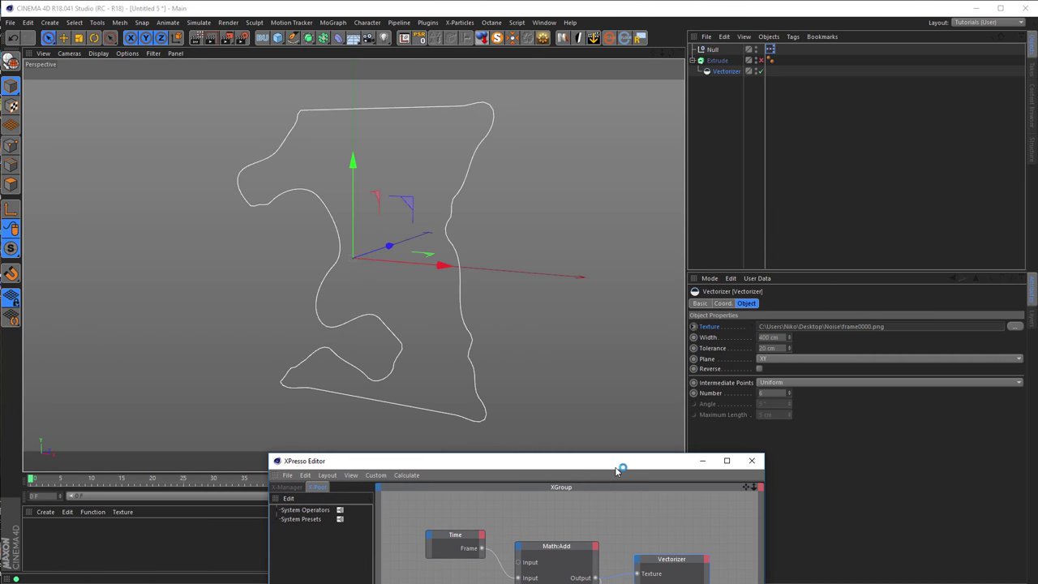
- Step to frame 10 and compare the frame00010.png path with the Noise folder's file names
{"action": "left_click", "coordinate": [794, 444]}
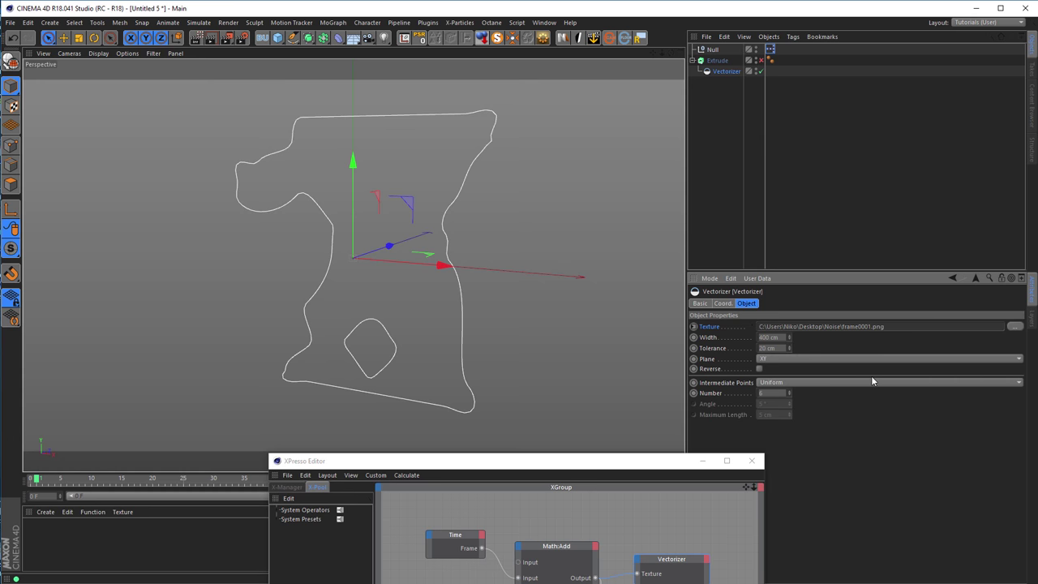
{"action": "key", "text": "g"}
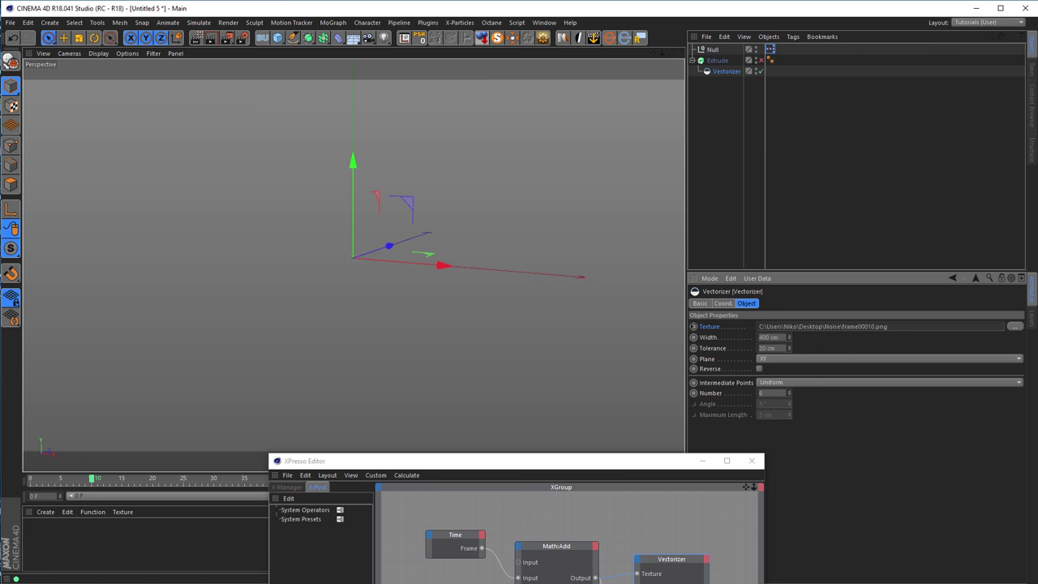
{"action": "left_click_drag", "start_coordinate": [1037, 74], "coordinate": [568, 58]}
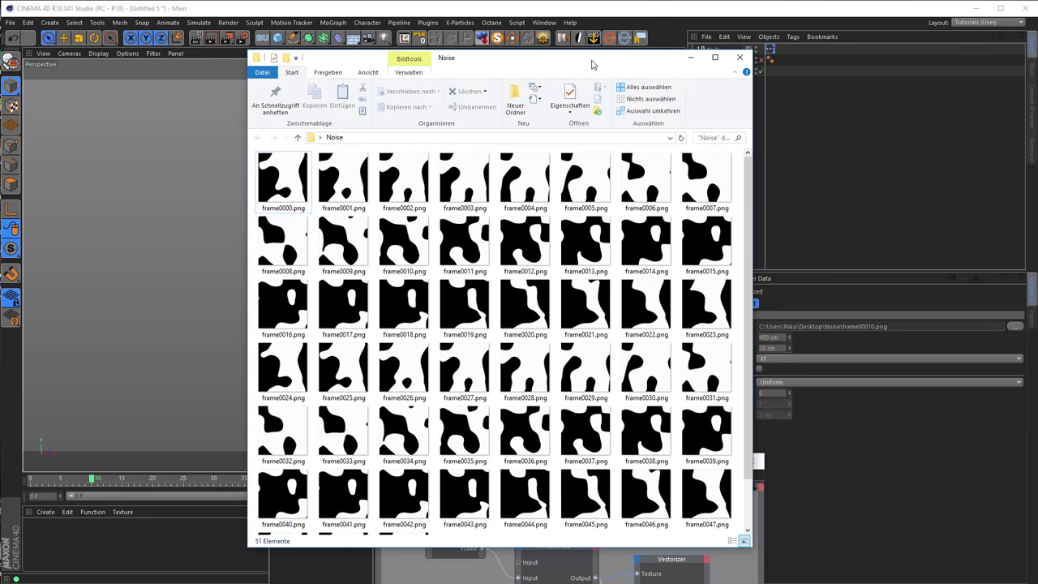
{"action": "key", "text": "alt+F4"}
{"action": "left_click_drag", "start_coordinate": [659, 461], "coordinate": [520, 193]}
- Shorten Math:Add's first input prefix to frame00 and step the animation forward to check the spline
{"action": "left_click", "coordinate": [405, 277]}
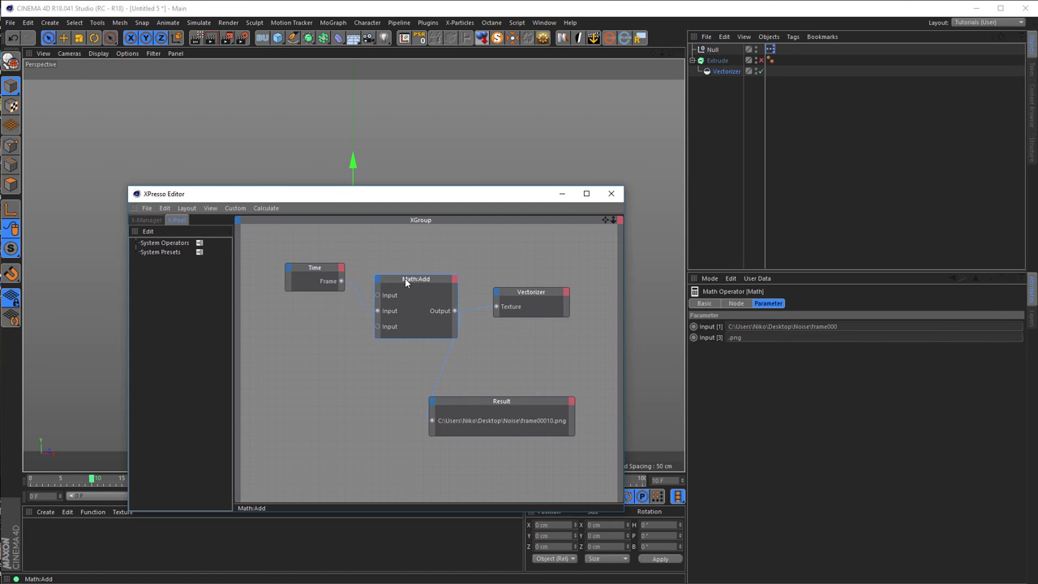
{"action": "left_click", "coordinate": [861, 325]}
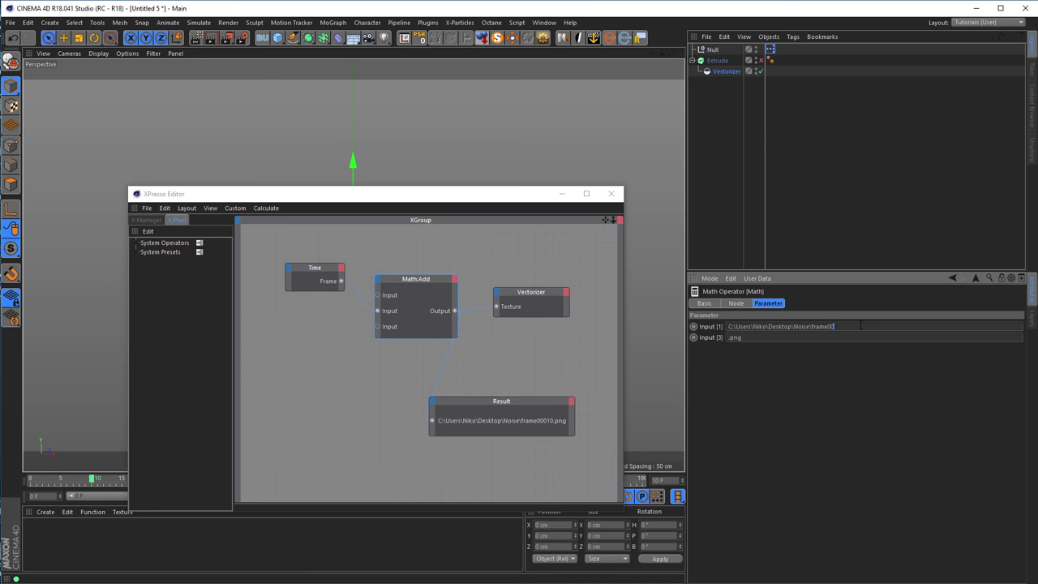
{"action": "key", "text": "Return"}
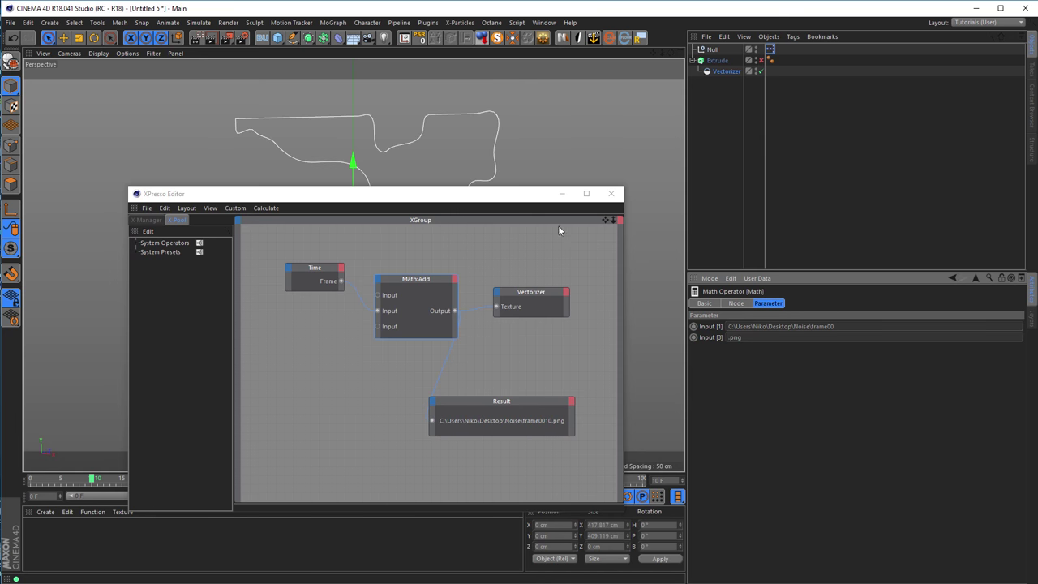
{"action": "left_click_drag", "start_coordinate": [491, 197], "coordinate": [874, 274]}
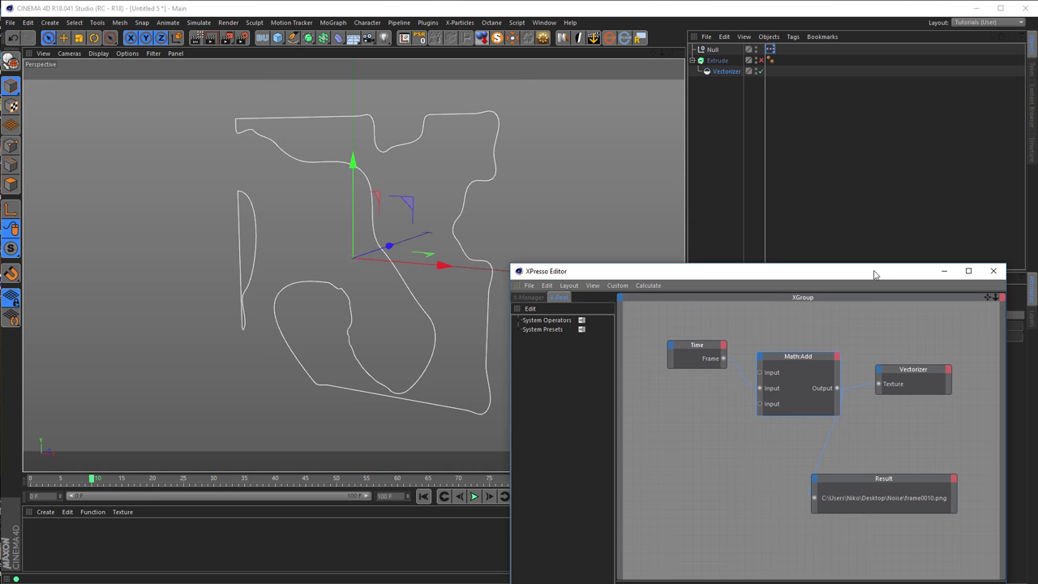
{"action": "key", "text": "g"}
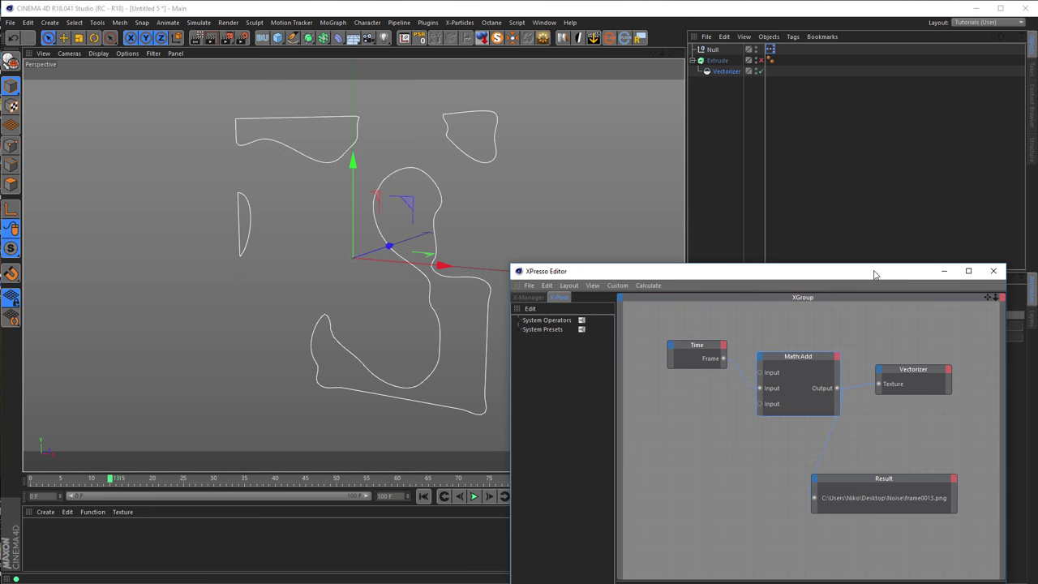
{"action": "left_click_drag", "start_coordinate": [852, 278], "coordinate": [654, 427]}
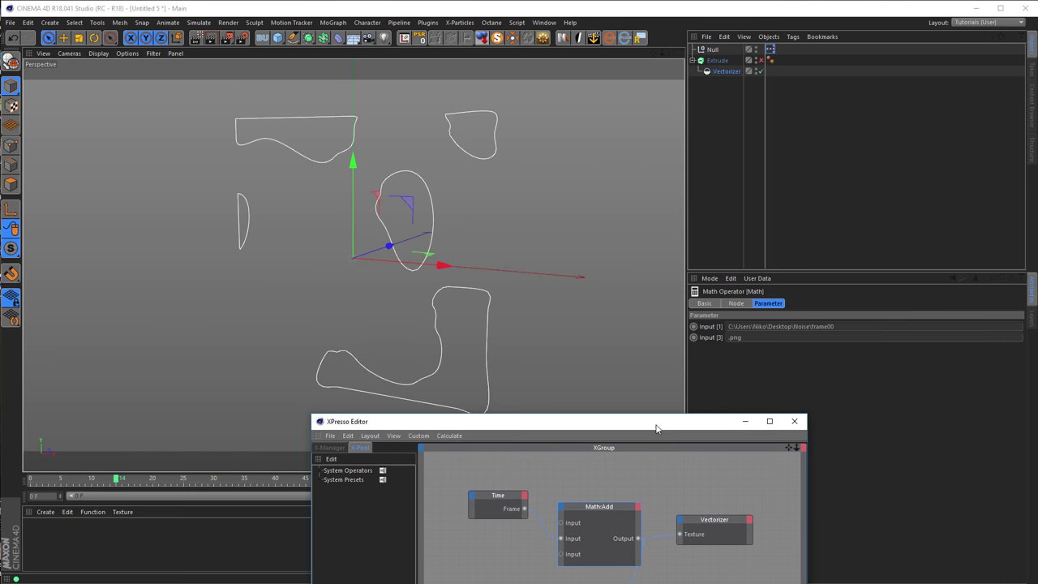
{"action": "left_click", "coordinate": [726, 71]}
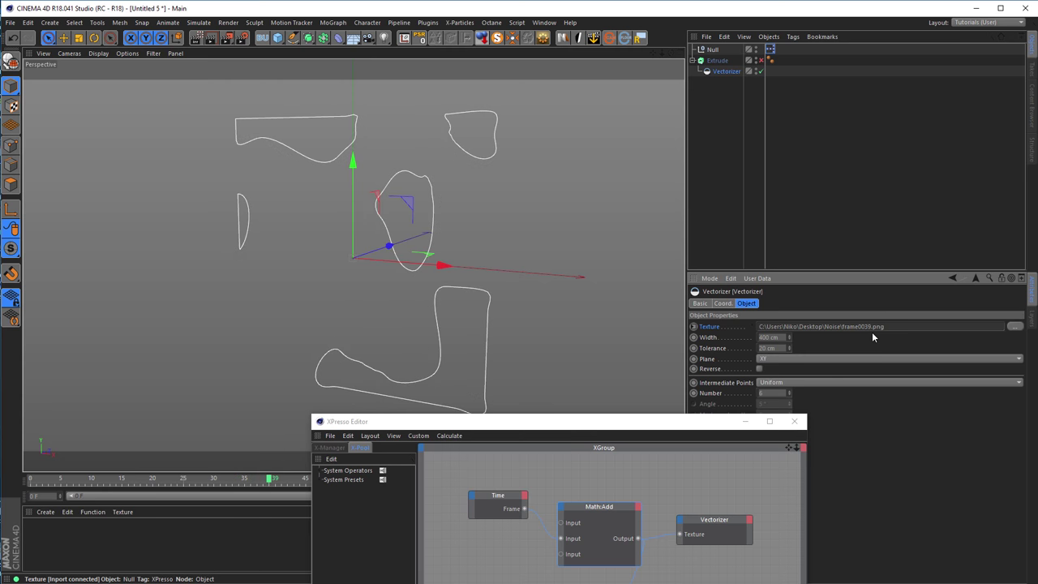
- Restore Math:Add's path prefix to frame000 by re-adding a 0
{"action": "left_click_drag", "start_coordinate": [641, 427], "coordinate": [469, 179]}
{"action": "left_click", "coordinate": [443, 255]}
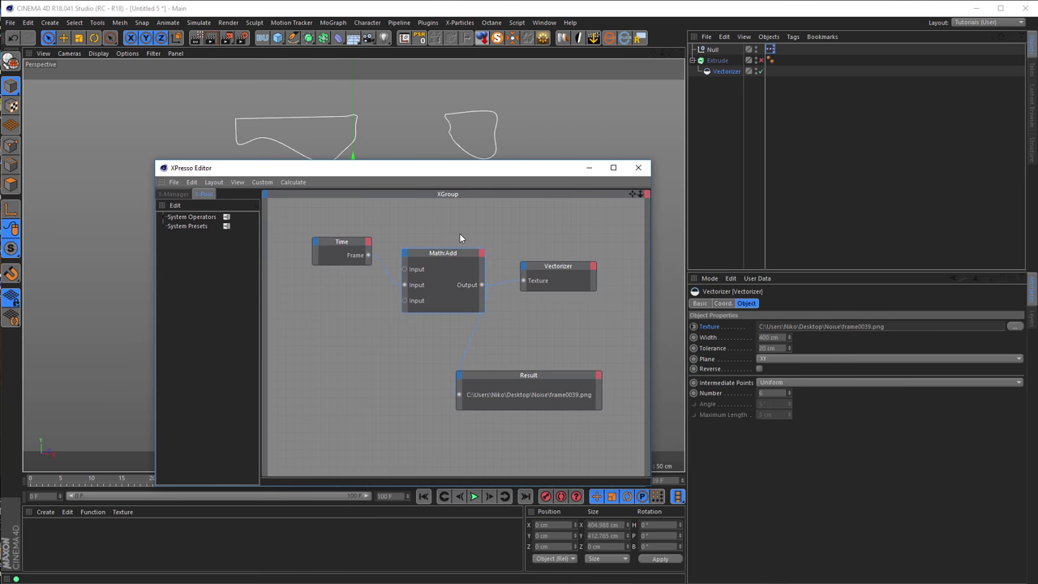
{"action": "left_click", "coordinate": [767, 303]}
{"action": "left_click", "coordinate": [847, 326]}
{"action": "type", "text": "000"}
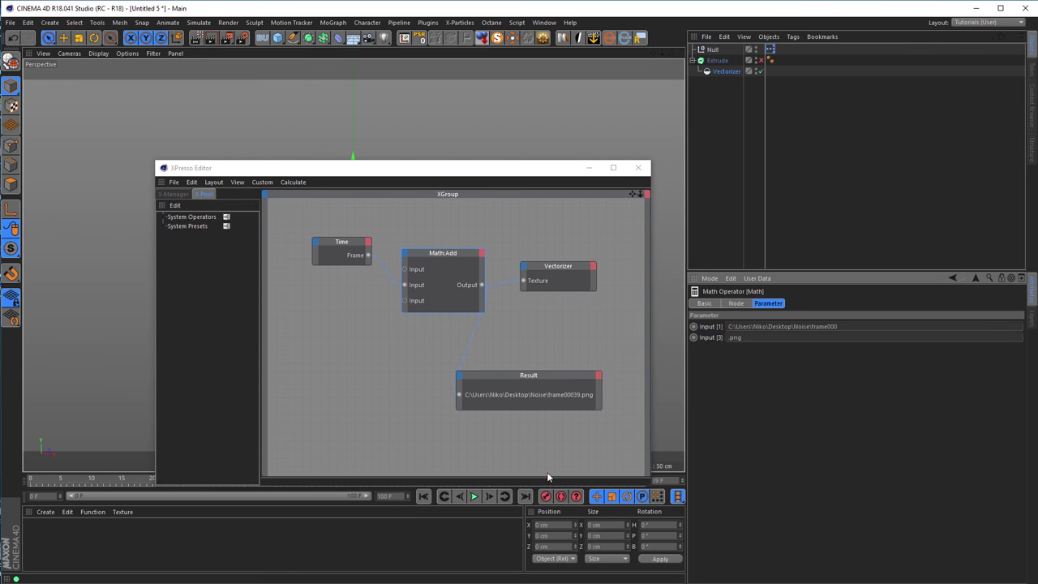
{"action": "left_click_drag", "start_coordinate": [533, 174], "coordinate": [521, 115]}
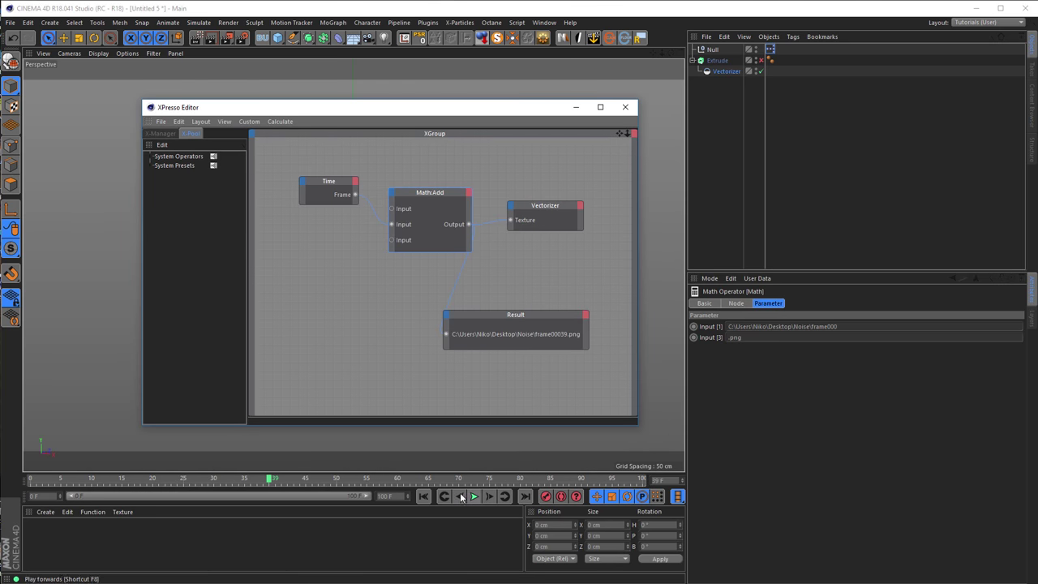
- At frame 0, link Math:Add's path output to the Vectorizer's Basic Properties Name
{"action": "left_click", "coordinate": [423, 496]}
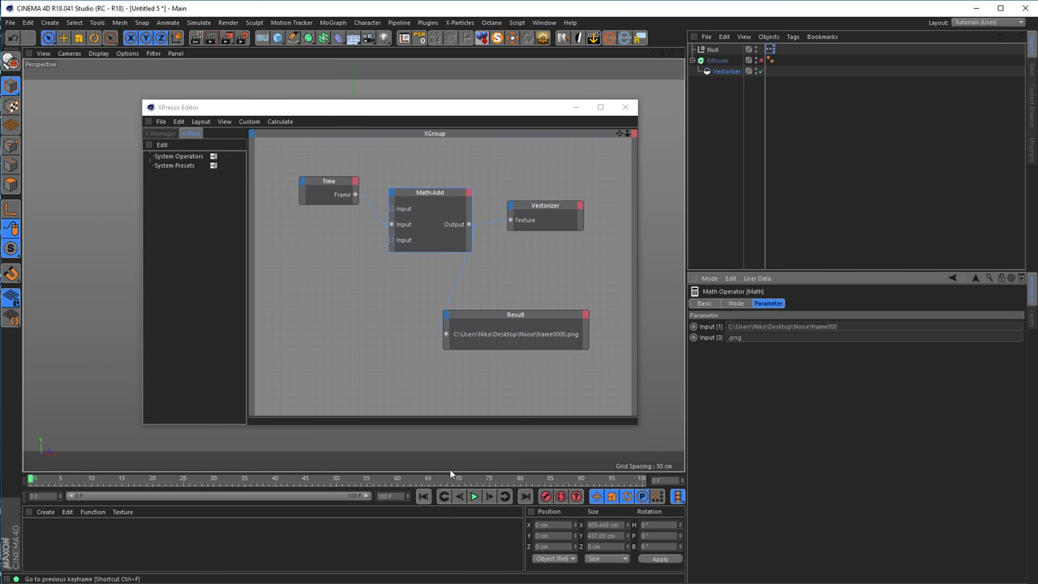
{"action": "left_click", "coordinate": [579, 108]}
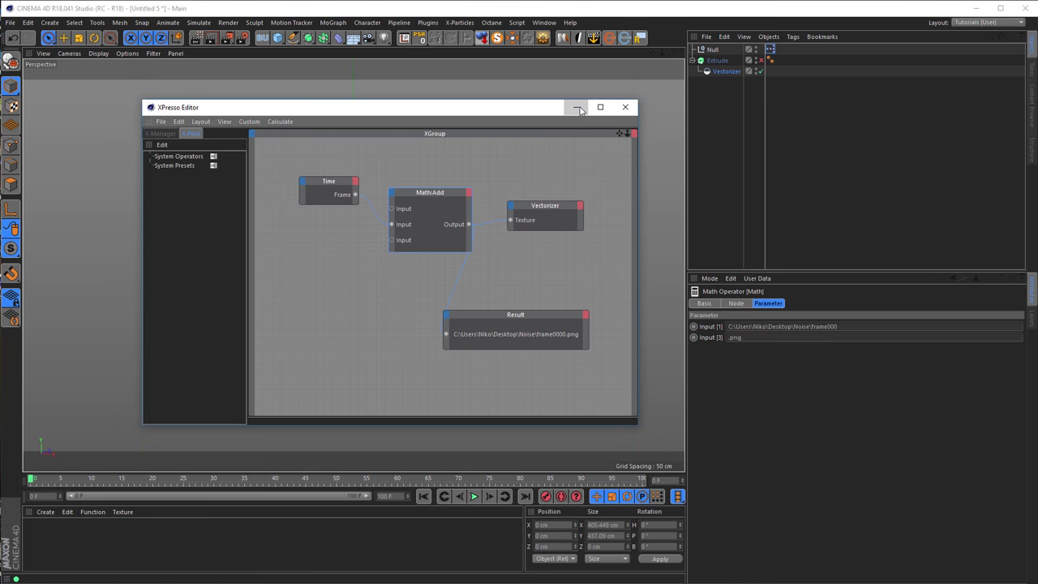
{"action": "left_click", "coordinate": [724, 72]}
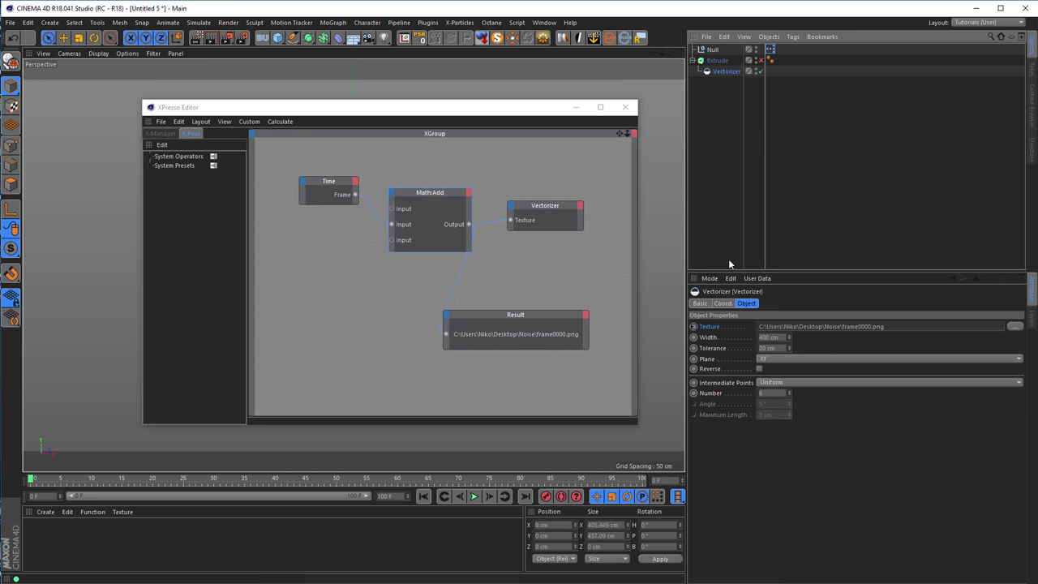
{"action": "left_click_drag", "start_coordinate": [468, 226], "coordinate": [513, 207]}
{"action": "mouse_move", "coordinate": [545, 211]}
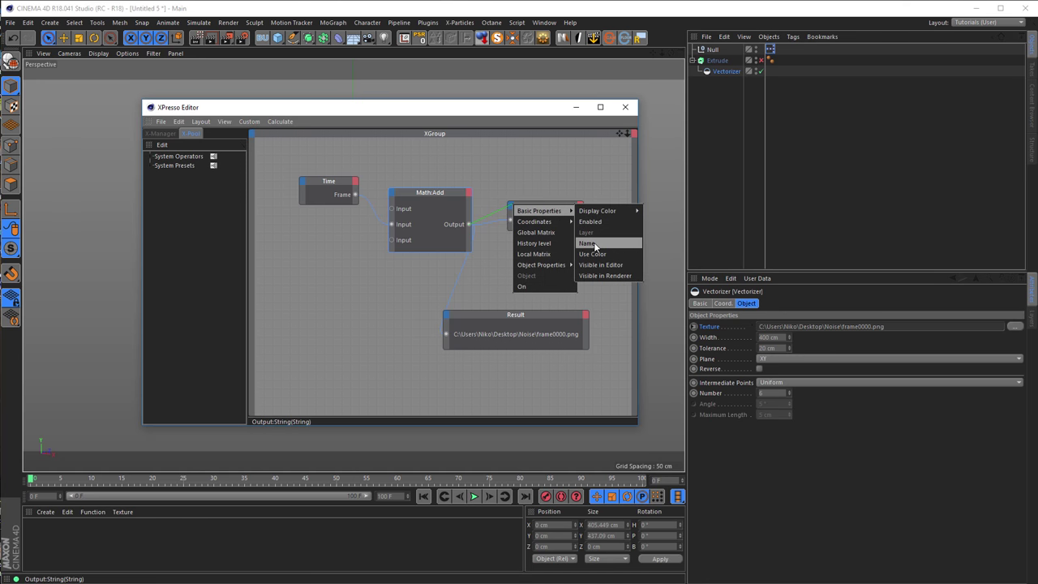
{"action": "left_click", "coordinate": [595, 245]}
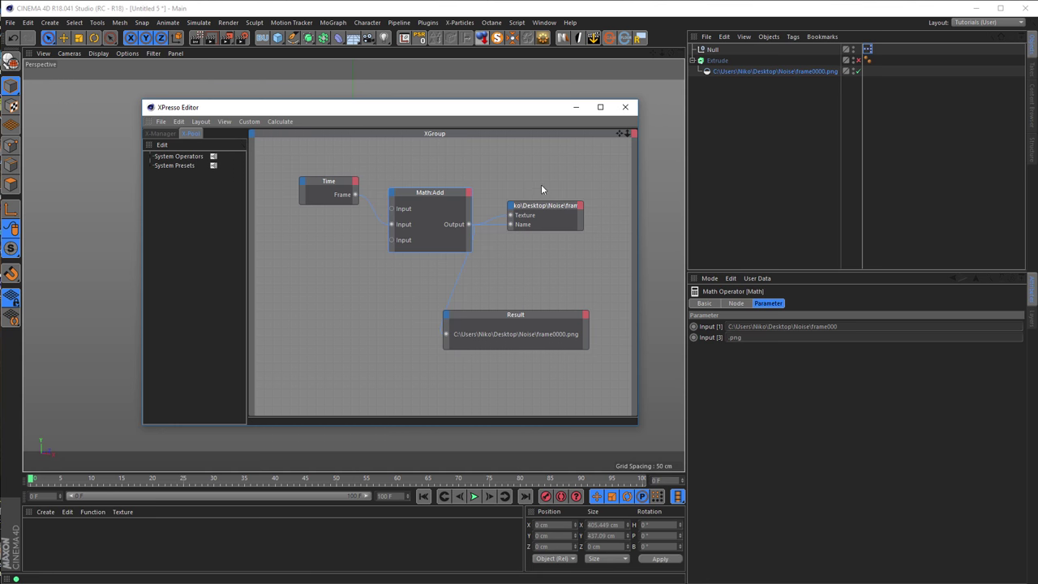
{"action": "left_click", "coordinate": [577, 109]}
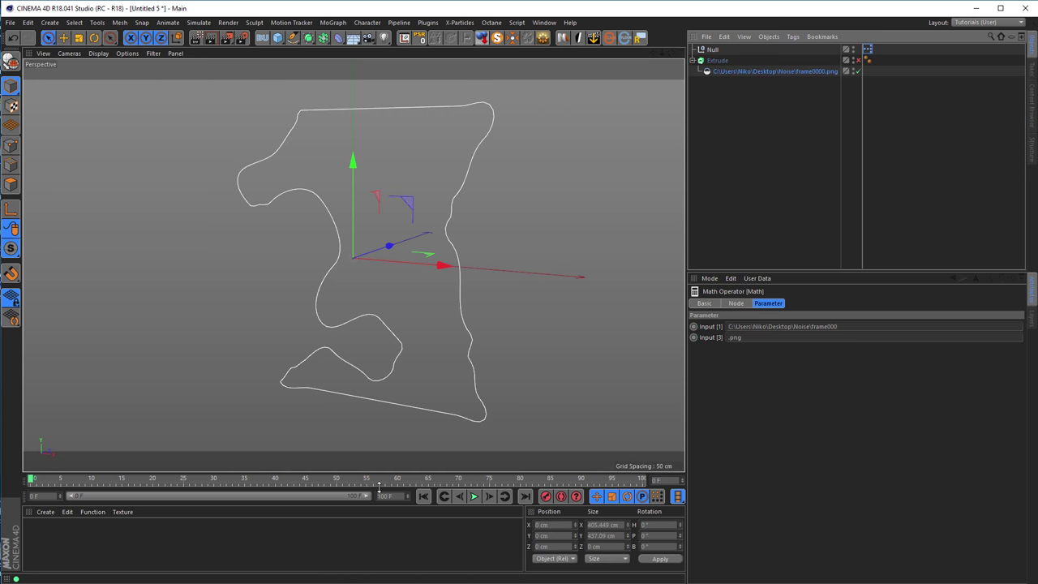
- Bake the Vectorizer's current state into spline objects at frame 0 and frame 1
{"action": "right_click", "coordinate": [744, 73]}
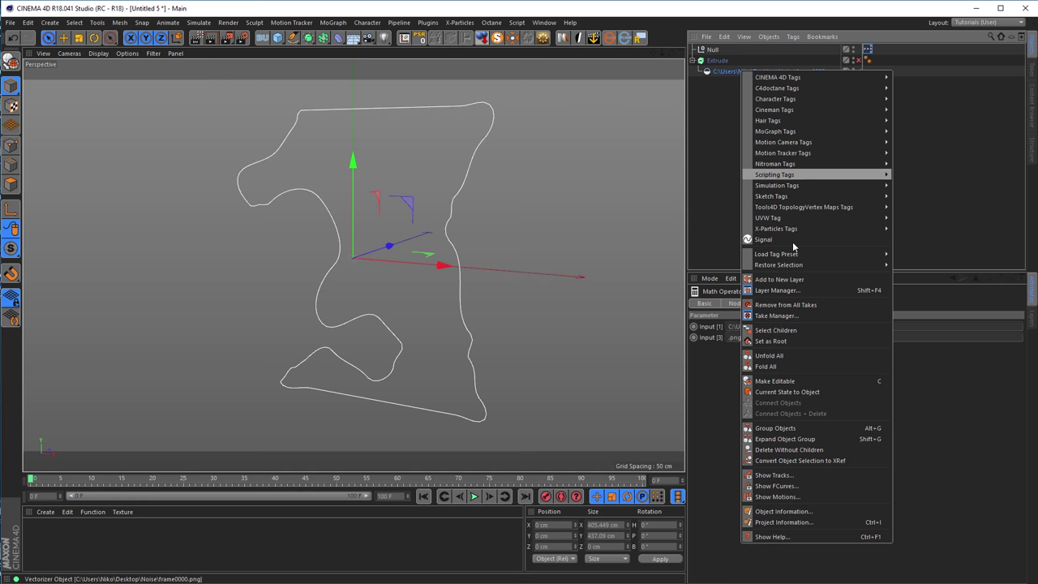
{"action": "left_click", "coordinate": [791, 392]}
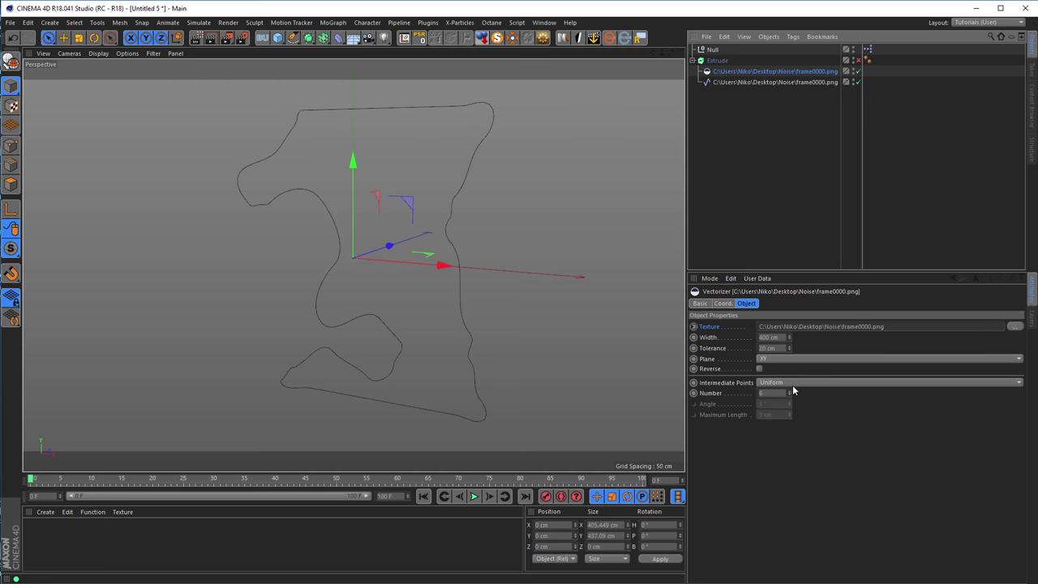
{"action": "key", "text": "g"}
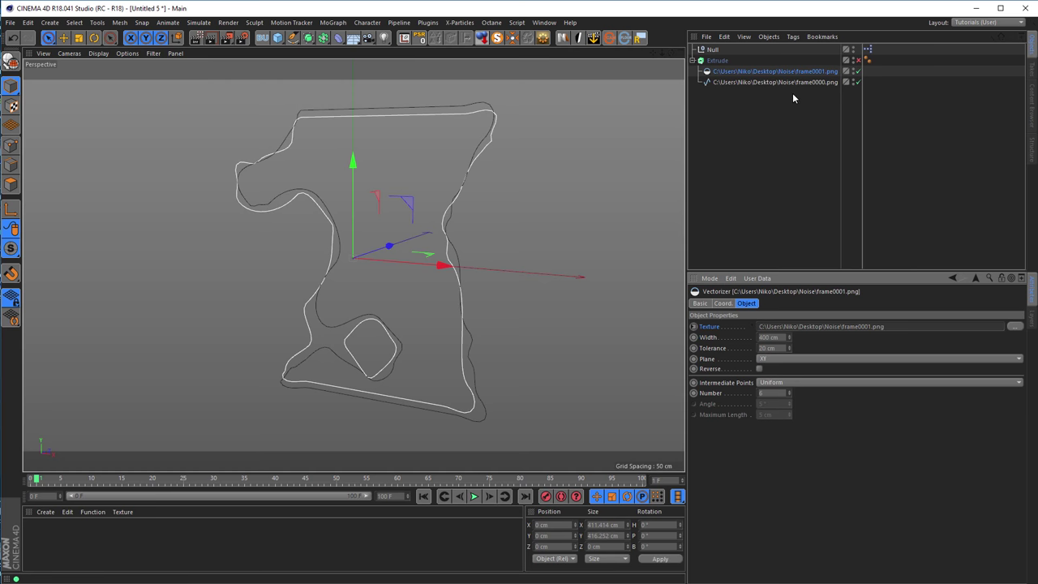
{"action": "right_click", "coordinate": [787, 72]}
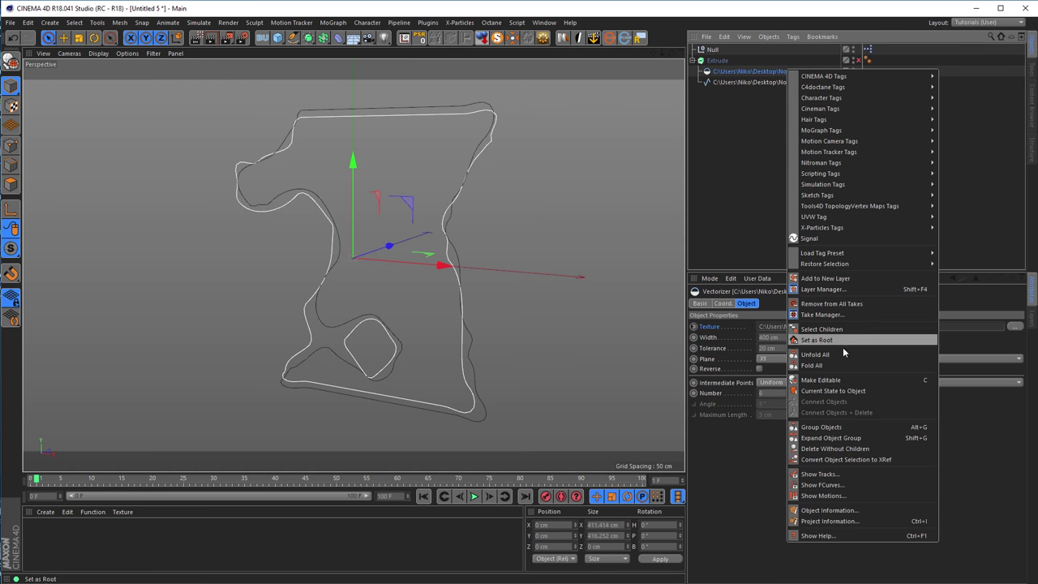
{"action": "left_click", "coordinate": [842, 391]}
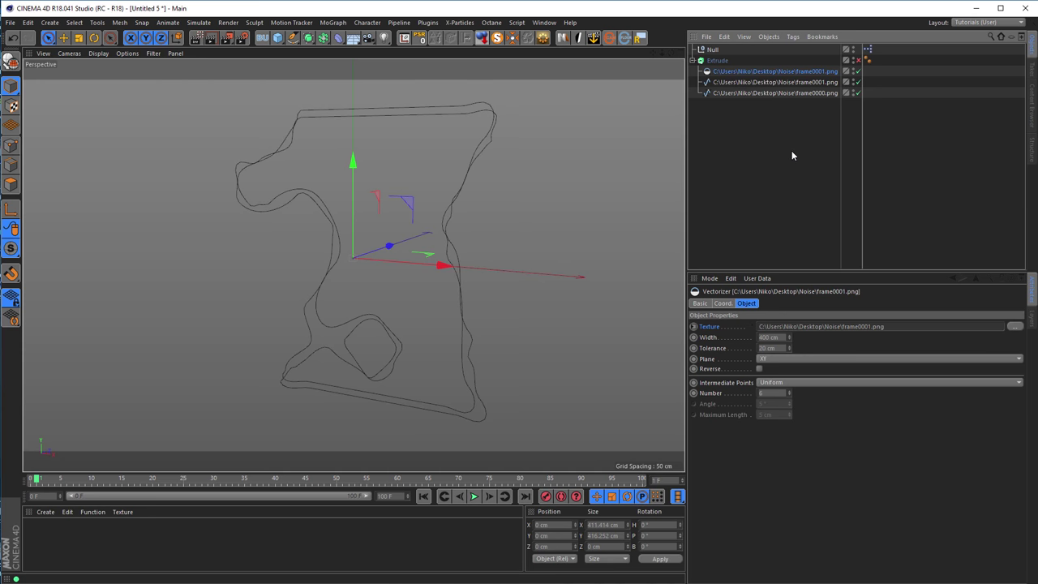
- Delete the two baked frame0000 and frame0001 splines, leaving the frame0001.png Vectorizer selected
{"action": "left_click_drag", "start_coordinate": [791, 151], "coordinate": [751, 82]}
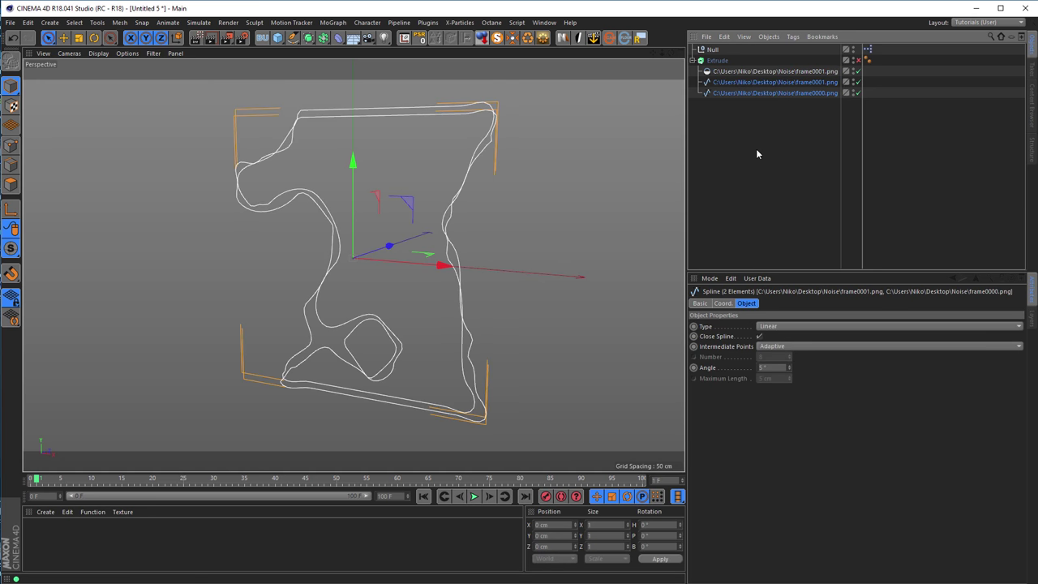
{"action": "key", "text": "Delete"}
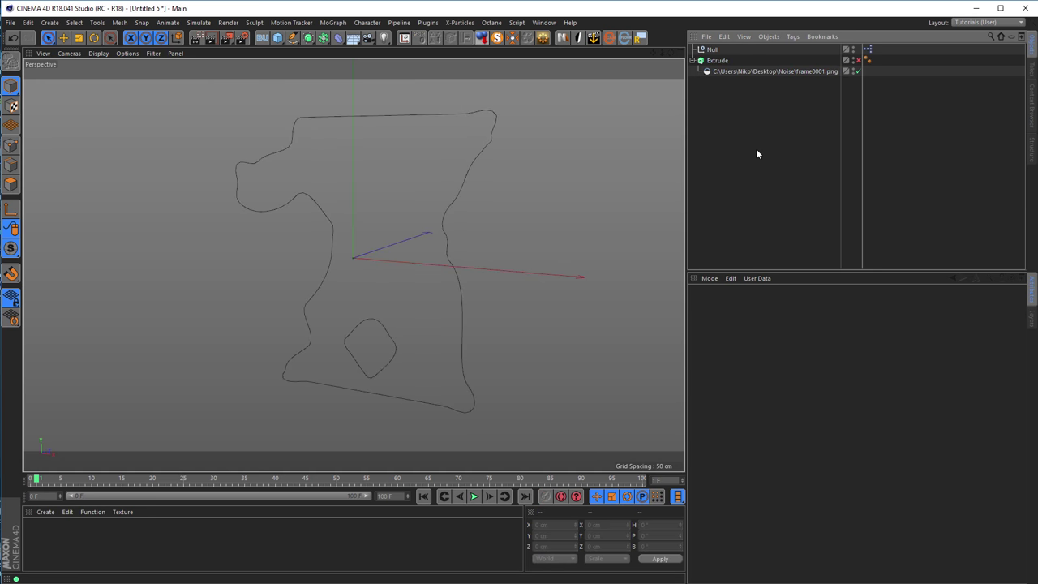
{"action": "left_click", "coordinate": [739, 71]}
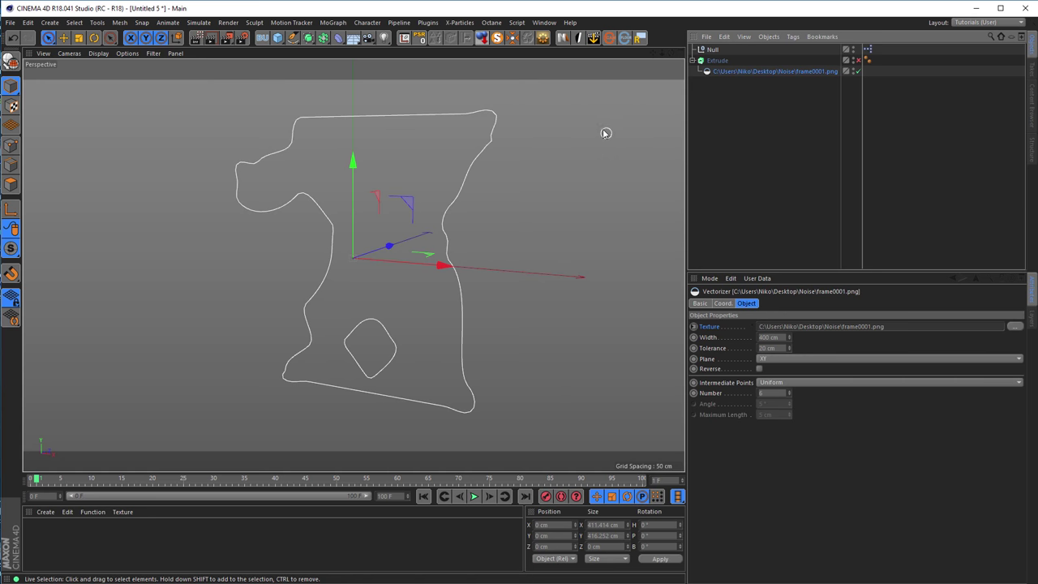
- Create a new COFFEE script, untitled 2, in the Script Manager
{"action": "left_click", "coordinate": [517, 23]}
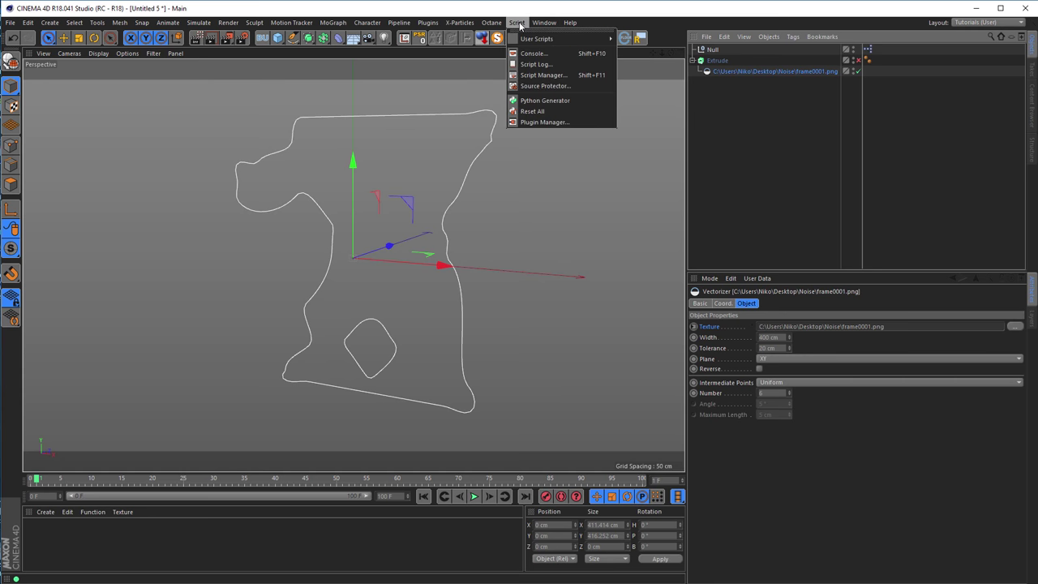
{"action": "left_click", "coordinate": [545, 74]}
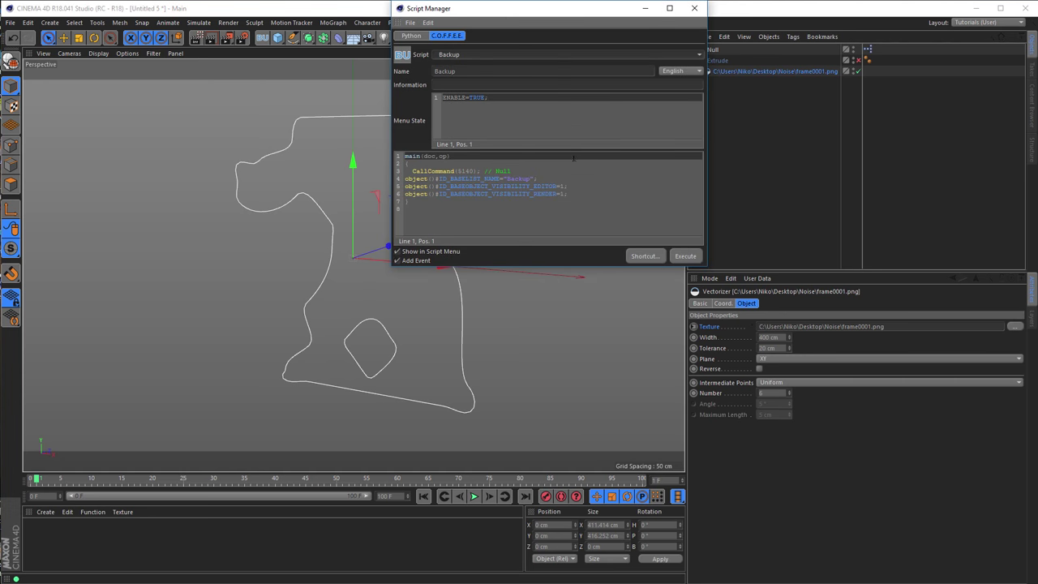
{"action": "left_click_drag", "start_coordinate": [574, 14], "coordinate": [634, 153]}
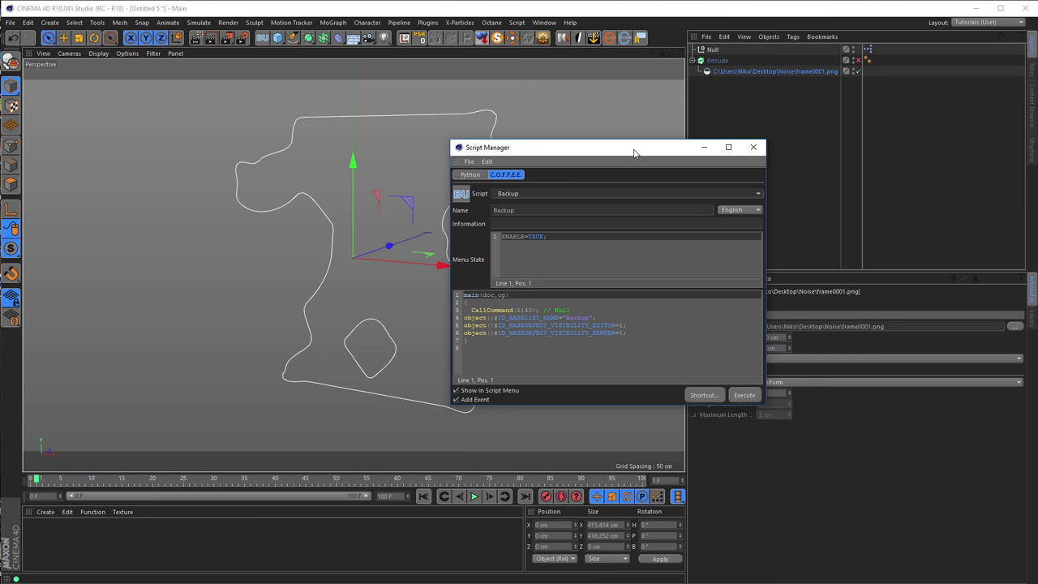
{"action": "left_click", "coordinate": [470, 162]}
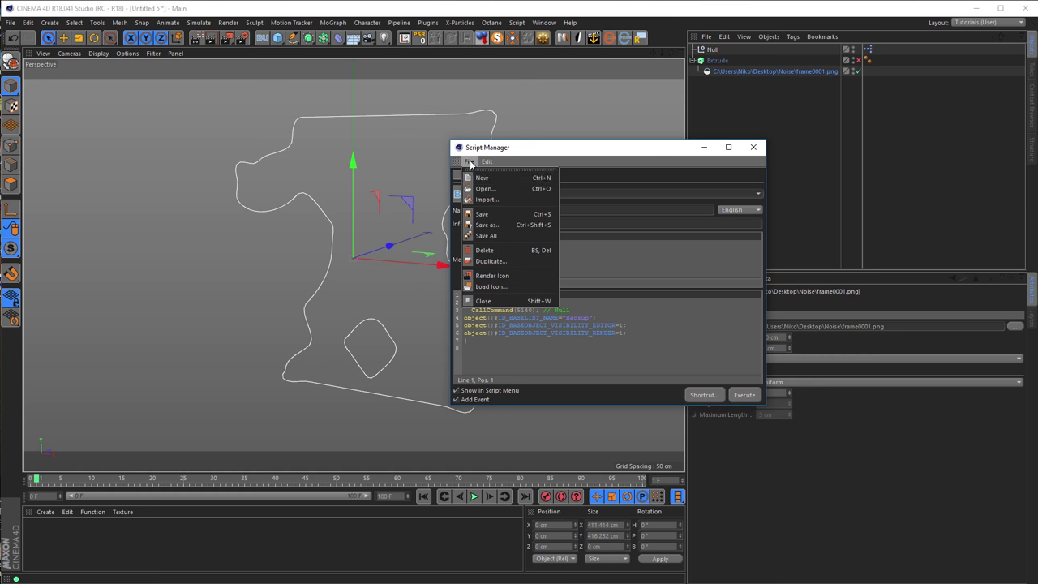
{"action": "left_click", "coordinate": [489, 187]}
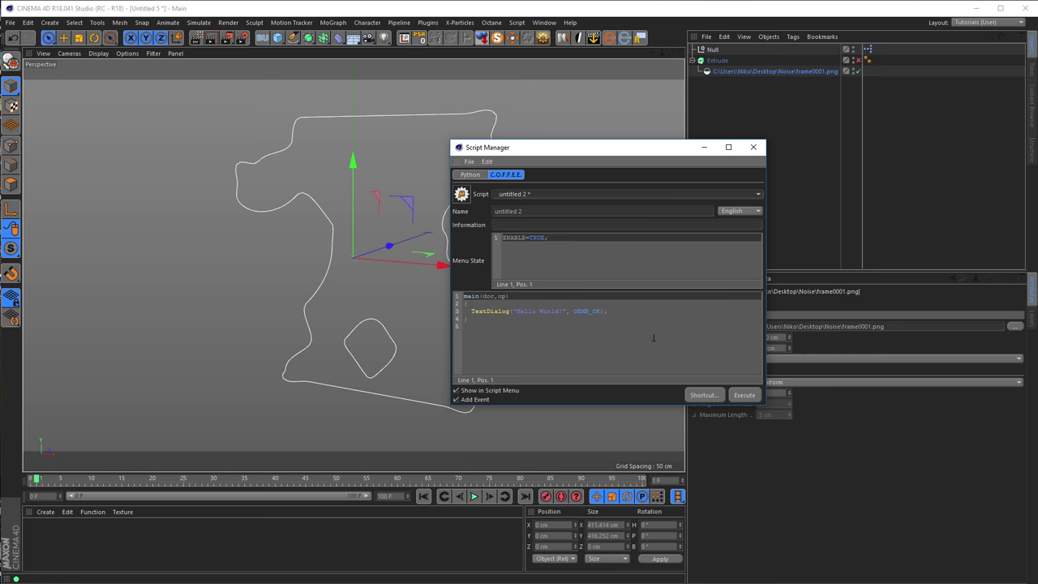
- Delete the TextDialog Hello World line from main(doc,op)
{"action": "left_click_drag", "start_coordinate": [620, 313], "coordinate": [458, 310]}
{"action": "key", "text": "BackSpace"}
{"action": "key", "text": "Tab"}
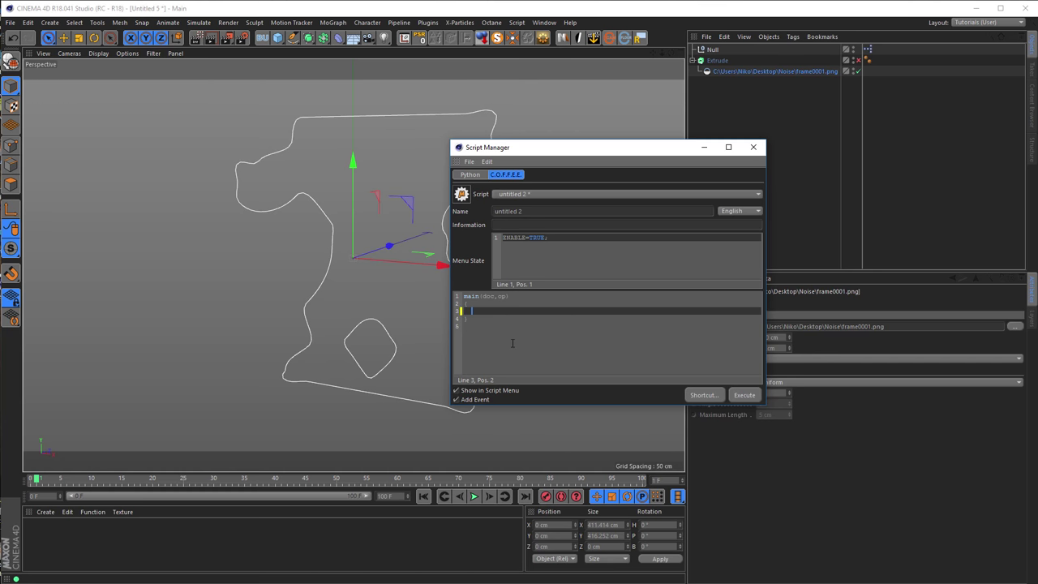
{"action": "left_click_drag", "start_coordinate": [625, 152], "coordinate": [646, 159]}
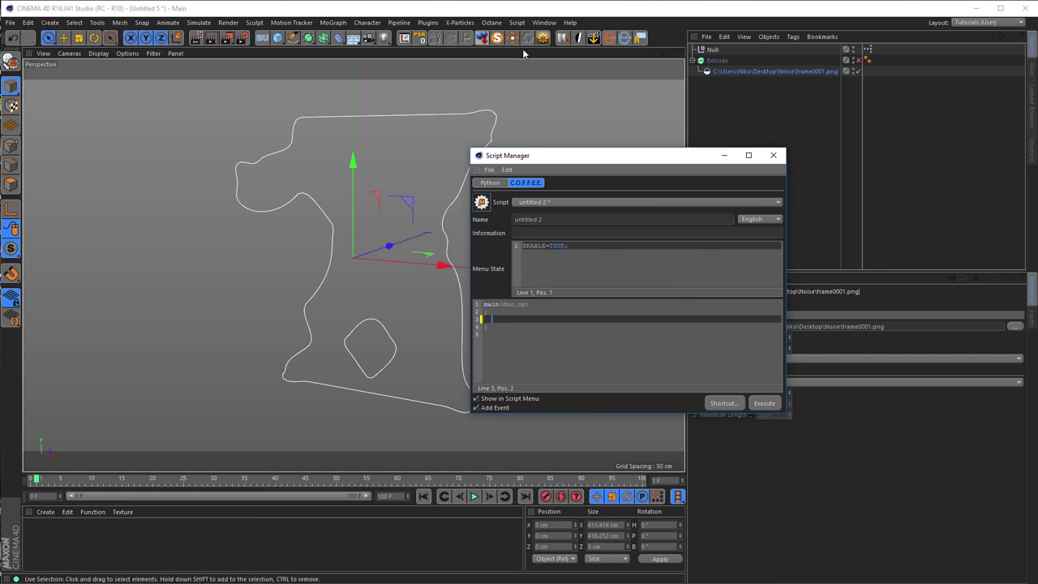
- Show the Console with its frame000.png asset errors beside the Script Manager
{"action": "left_click", "coordinate": [516, 23]}
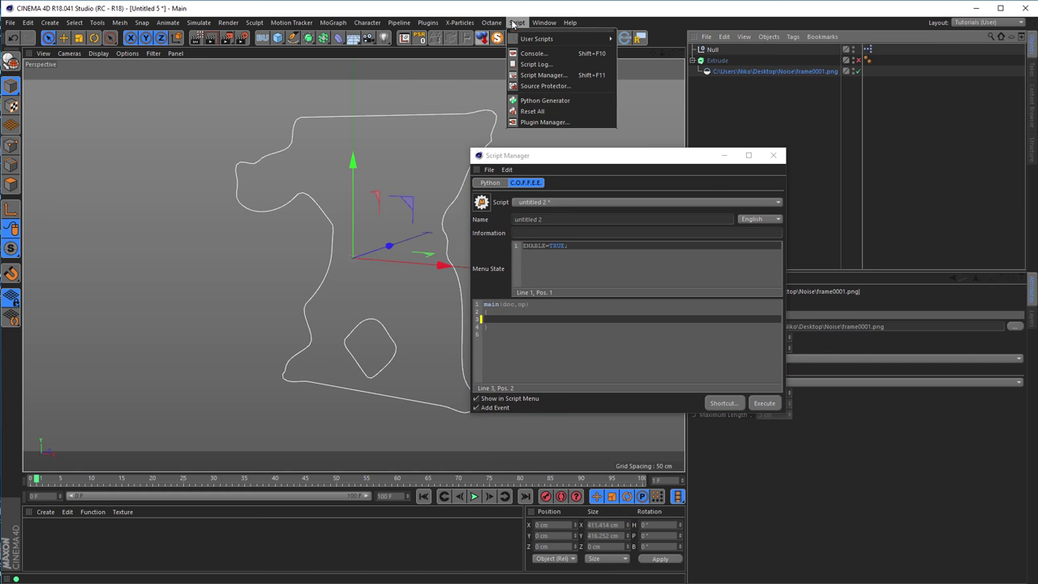
{"action": "left_click", "coordinate": [531, 53]}
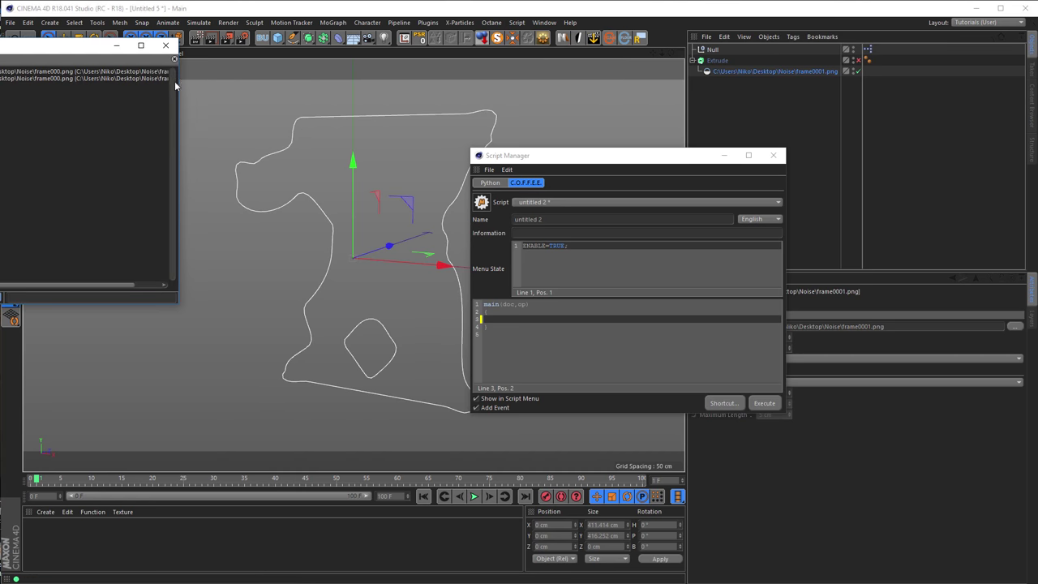
{"action": "left_click_drag", "start_coordinate": [74, 51], "coordinate": [227, 94]}
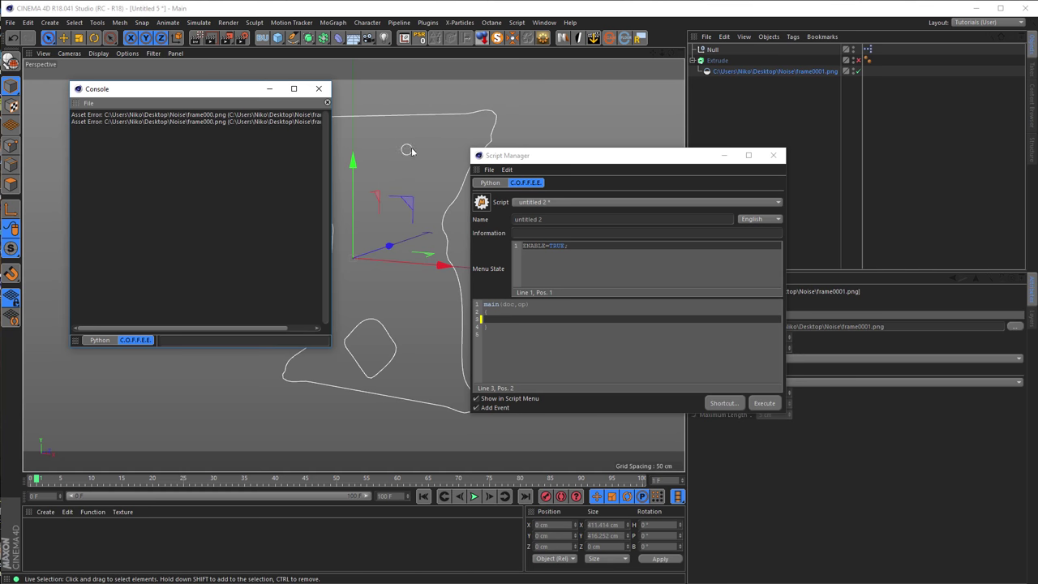
{"action": "mouse_move", "coordinate": [584, 157]}
{"action": "left_mouse_down"}
{"action": "mouse_move", "coordinate": [549, 152]}
{"action": "mouse_move", "coordinate": [565, 151]}
{"action": "left_mouse_up"}
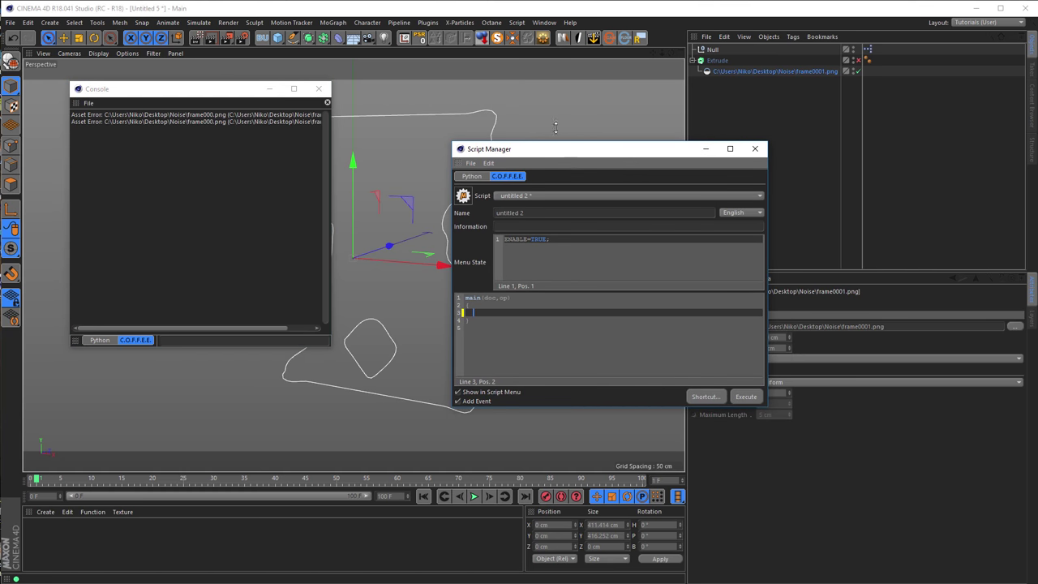
{"action": "left_click", "coordinate": [517, 23]}
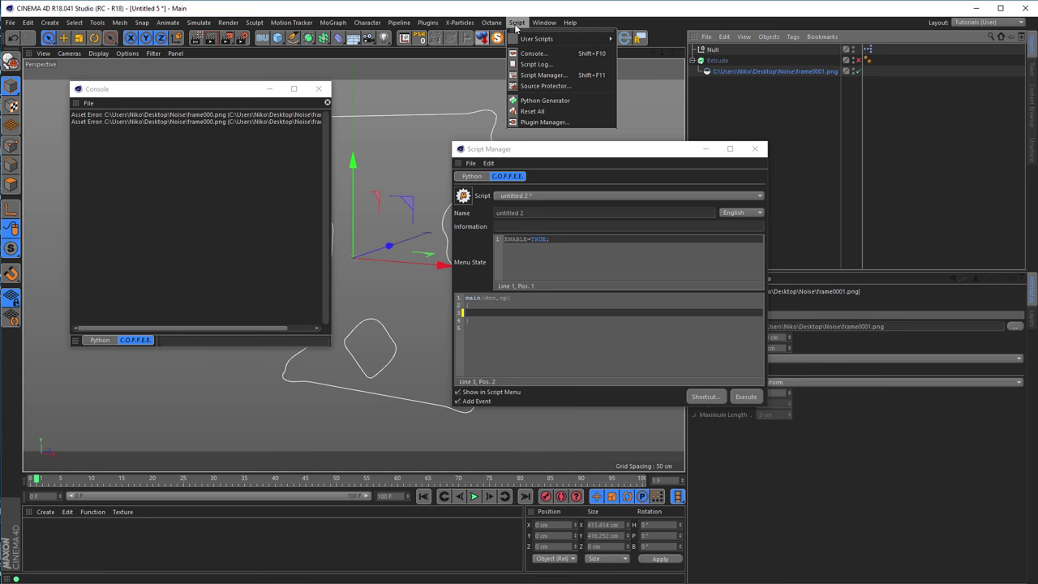
- Open the Script Log and arrange it alongside the Console and Script Manager windows
{"action": "left_click", "coordinate": [564, 65]}
{"action": "left_click_drag", "start_coordinate": [536, 12], "coordinate": [219, 364]}
{"action": "left_click", "coordinate": [250, 95]}
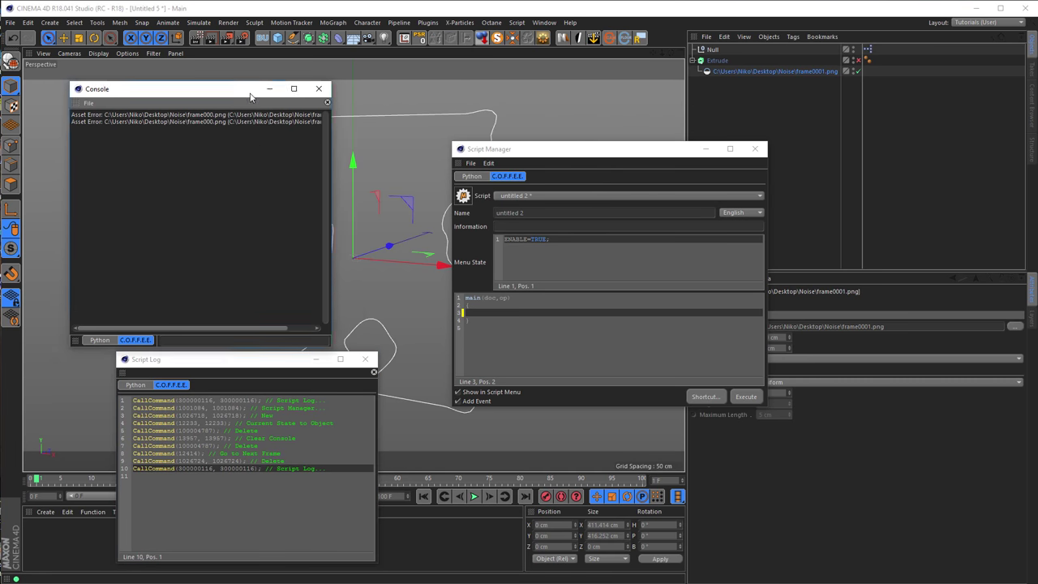
{"action": "left_click_drag", "start_coordinate": [249, 95], "coordinate": [275, 58]}
{"action": "left_click_drag", "start_coordinate": [219, 366], "coordinate": [200, 336]}
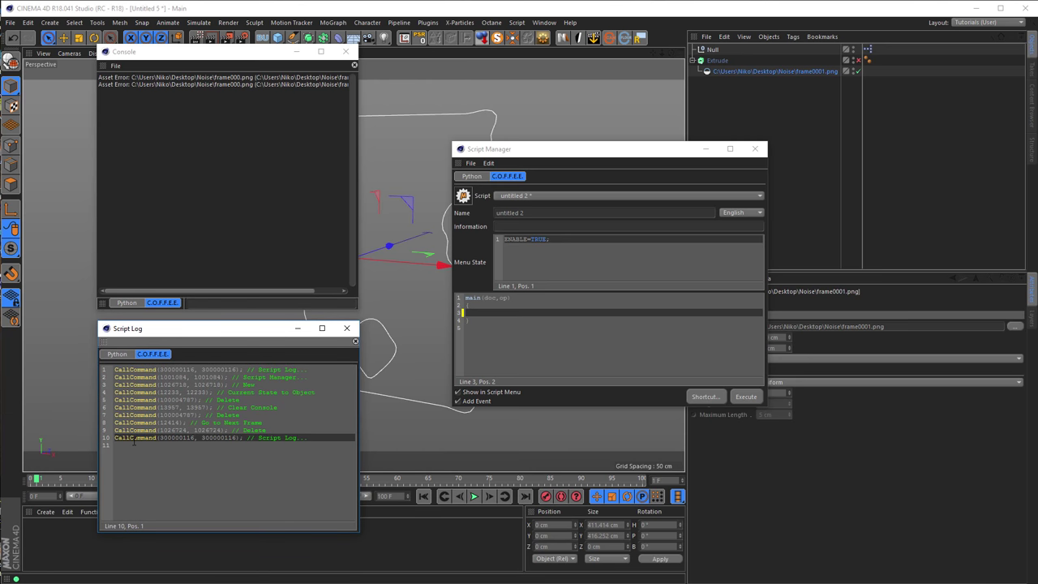
{"action": "left_click_drag", "start_coordinate": [594, 159], "coordinate": [547, 153]}
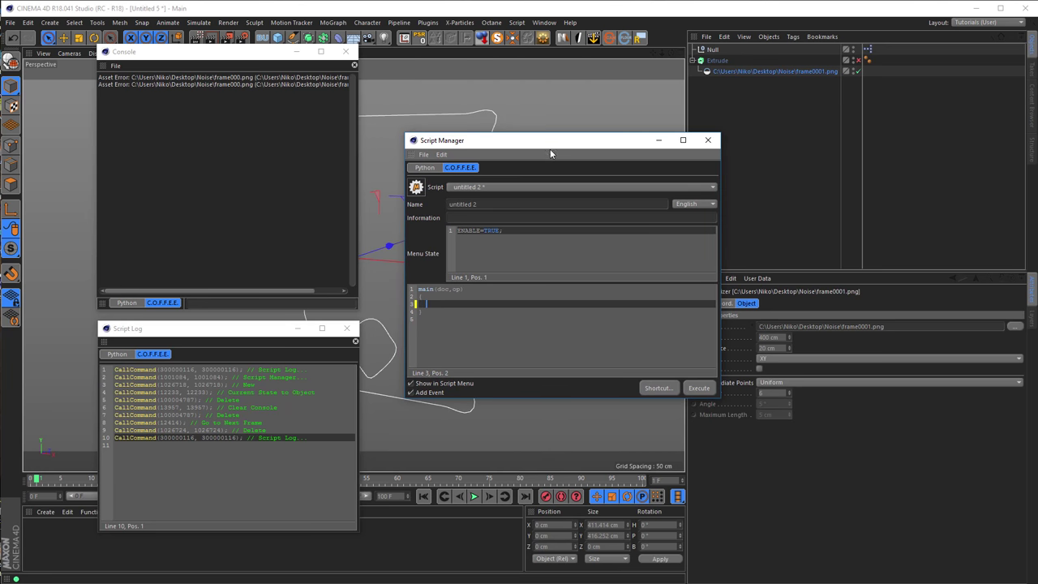
- Run Current State to Object on the frame0001.png Vectorizer and select its logged CallCommand line
{"action": "left_click", "coordinate": [750, 71]}
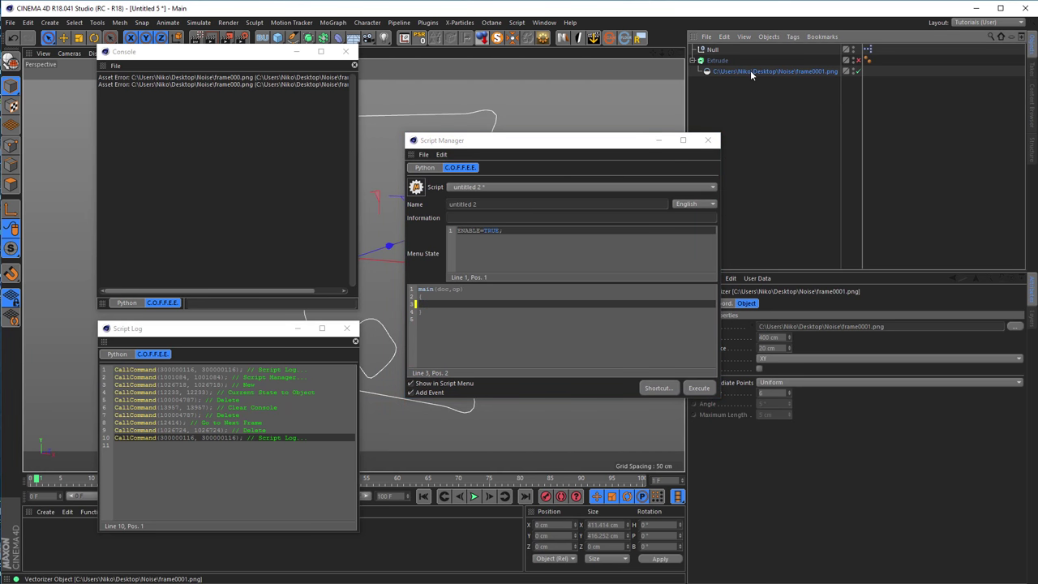
{"action": "right_click", "coordinate": [750, 70]}
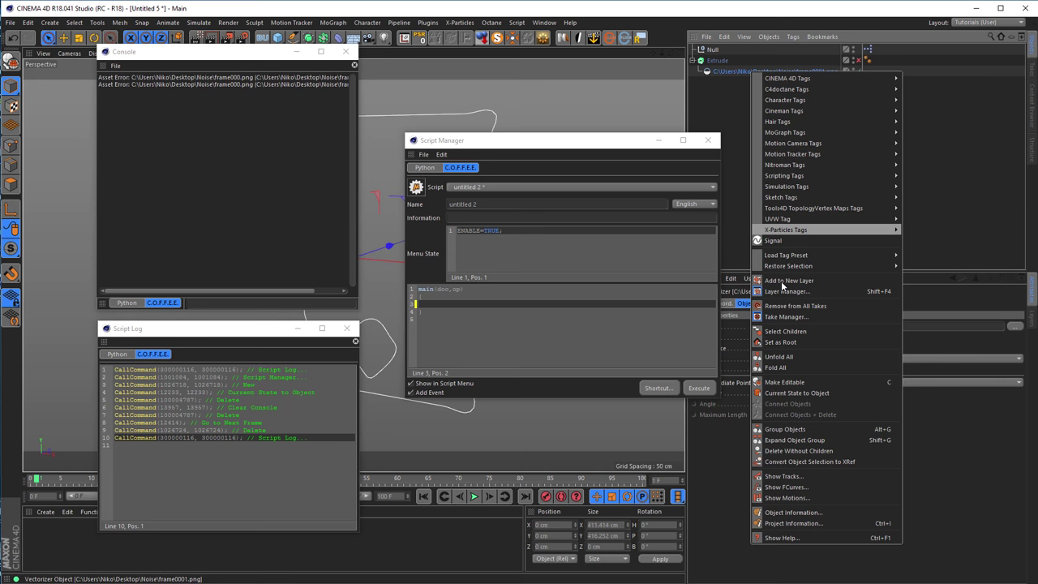
{"action": "left_click", "coordinate": [823, 393]}
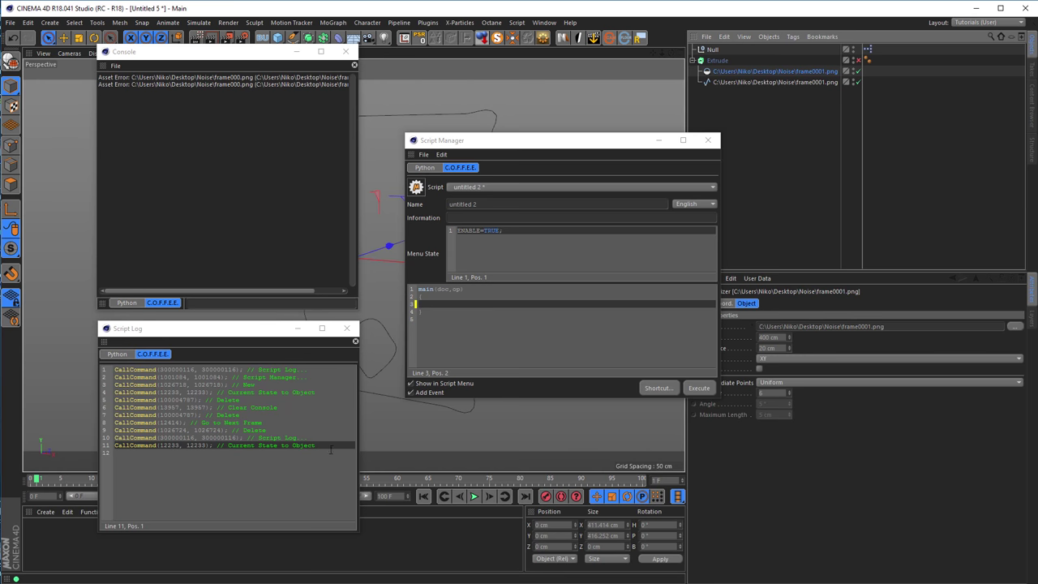
{"action": "left_click", "coordinate": [171, 452]}
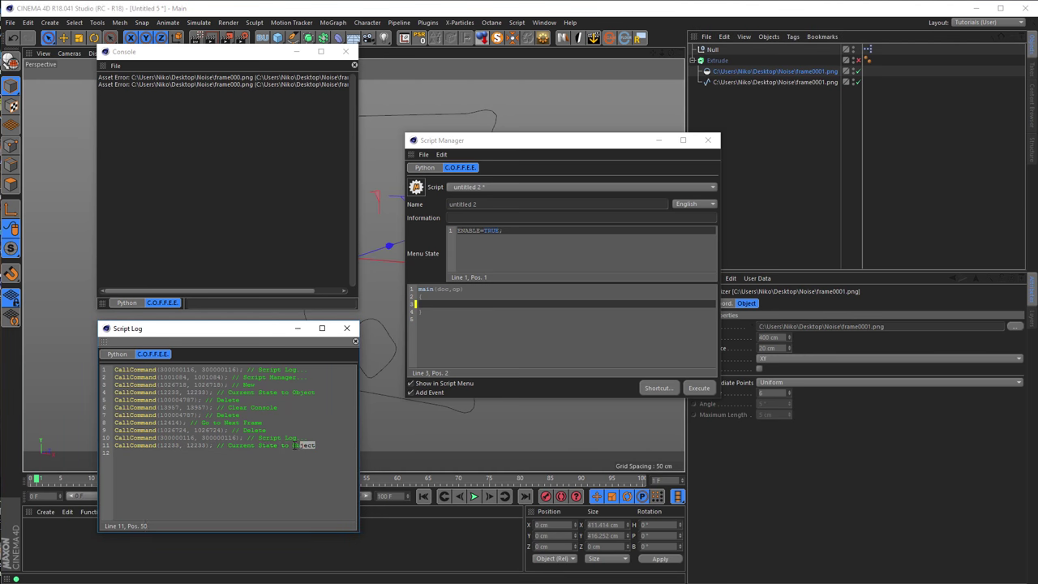
{"action": "left_click", "coordinate": [106, 447]}
{"action": "key", "text": "ctrl+c"}
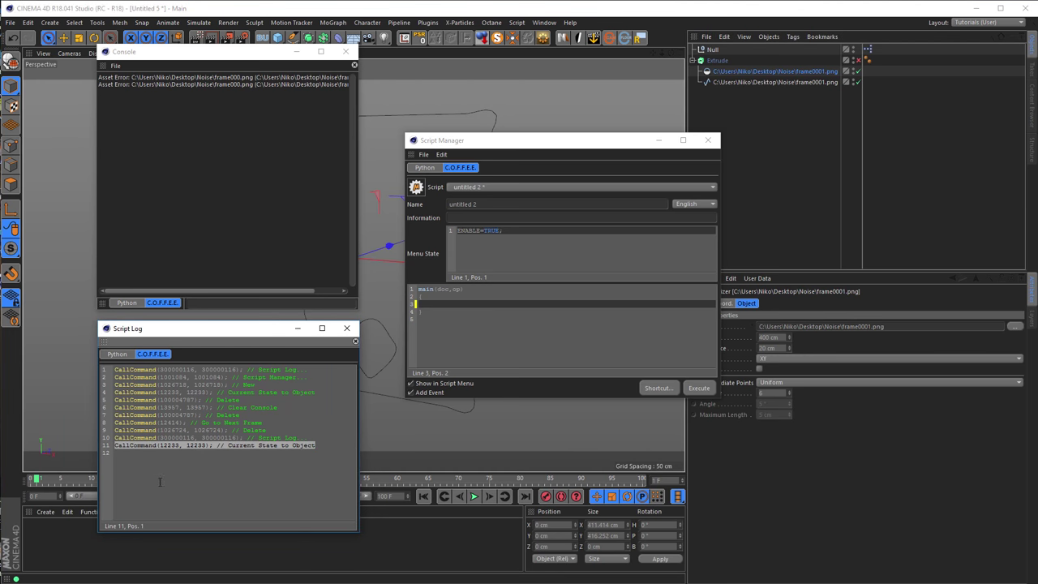
{"action": "left_click", "coordinate": [458, 305]}
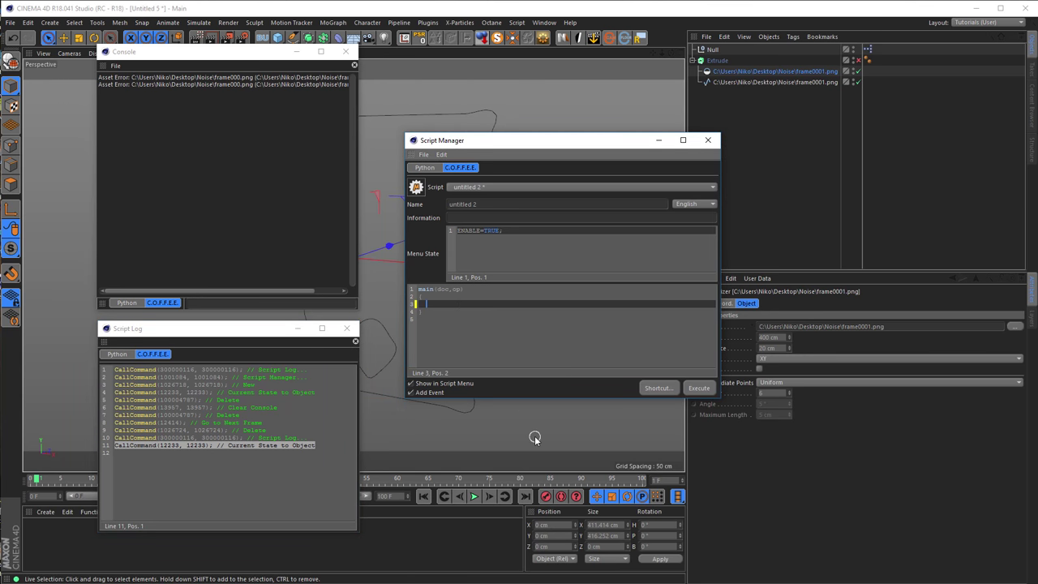
- Paste the Current State to Object command into script line 3 and delete the extra spline copy
{"action": "key", "text": "ctrl+v"}
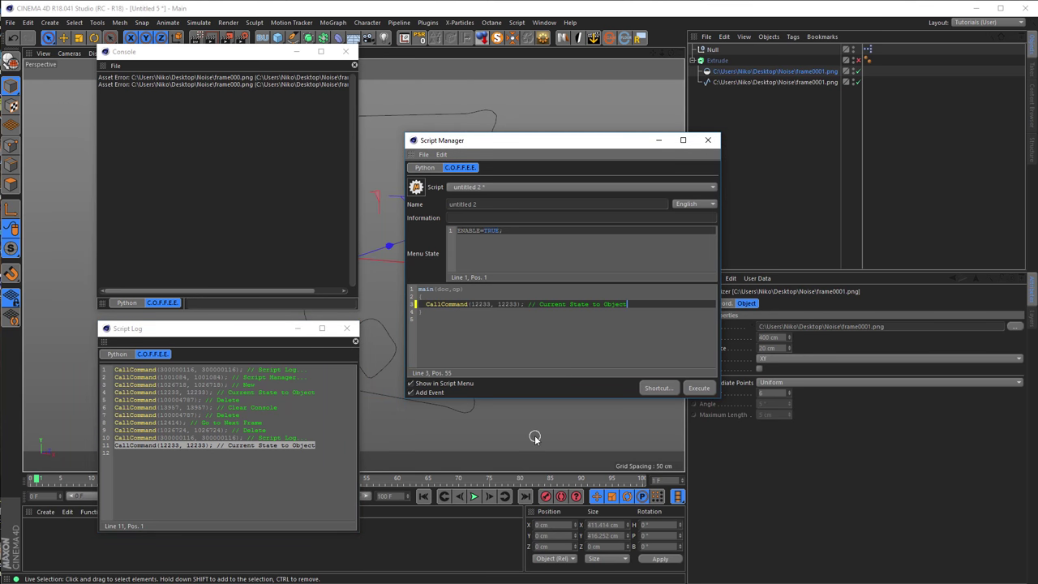
{"action": "left_click", "coordinate": [763, 84]}
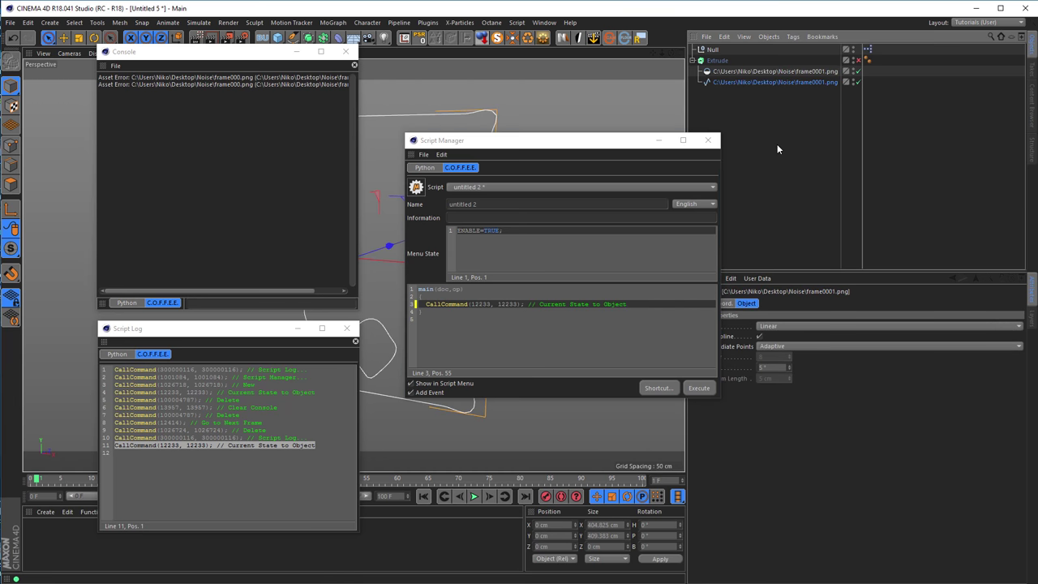
{"action": "key", "text": "Delete"}
{"action": "left_click", "coordinate": [782, 71]}
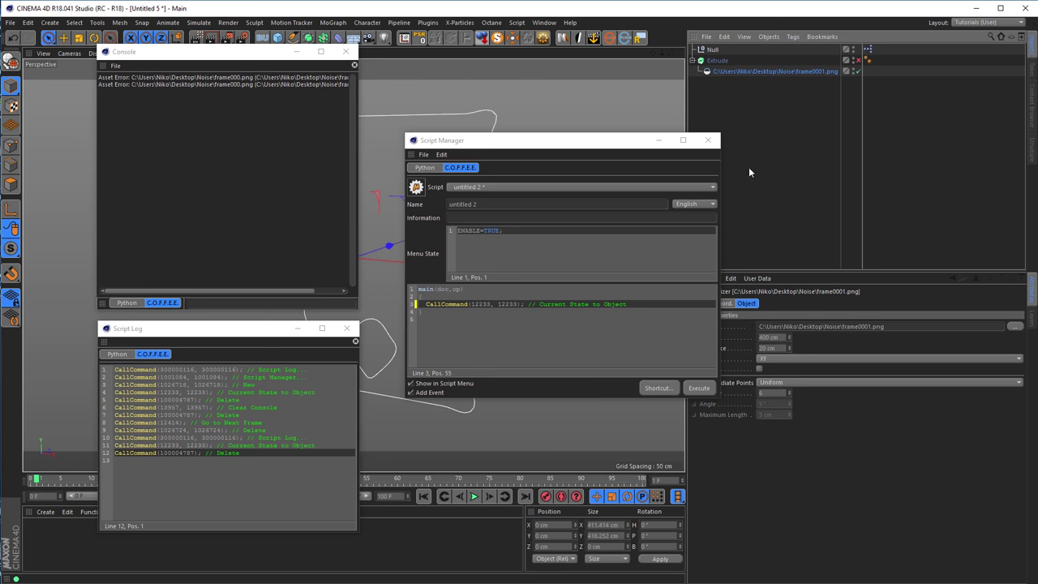
- Test the script, remove the duplicate CallCommand parameter, rerun it, and delete the generated spline
{"action": "left_click", "coordinate": [699, 387]}
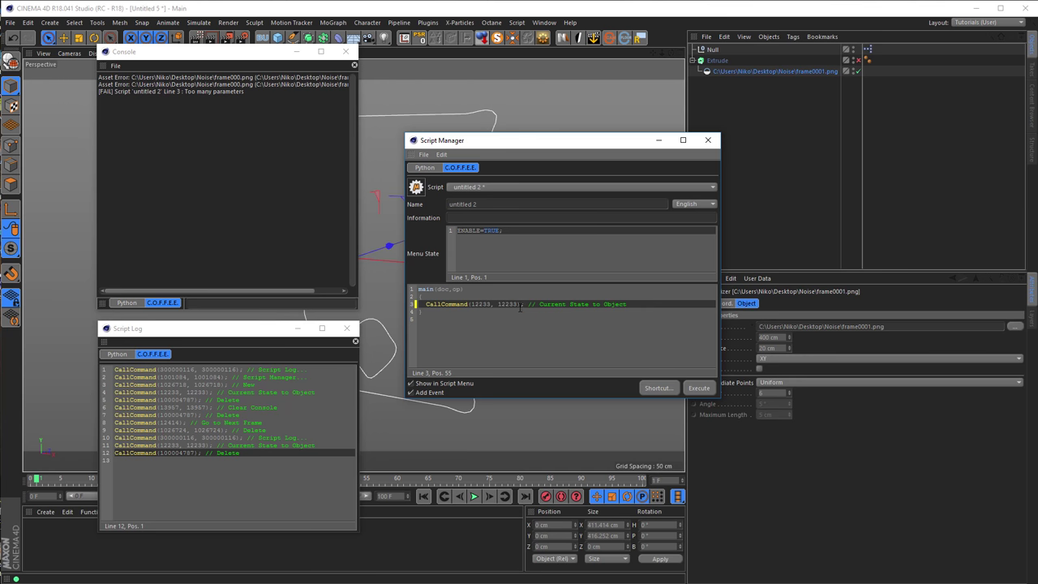
{"action": "key", "text": "BackSpace"}
{"action": "key", "text": "BackSpace"}
{"action": "key", "text": "BackSpace"}
{"action": "key", "text": "BackSpace"}
{"action": "key", "text": "BackSpace"}
{"action": "key", "text": "BackSpace"}
{"action": "key", "text": "BackSpace"}
{"action": "key", "text": "BackSpace"}
{"action": "left_click", "coordinate": [699, 388]}
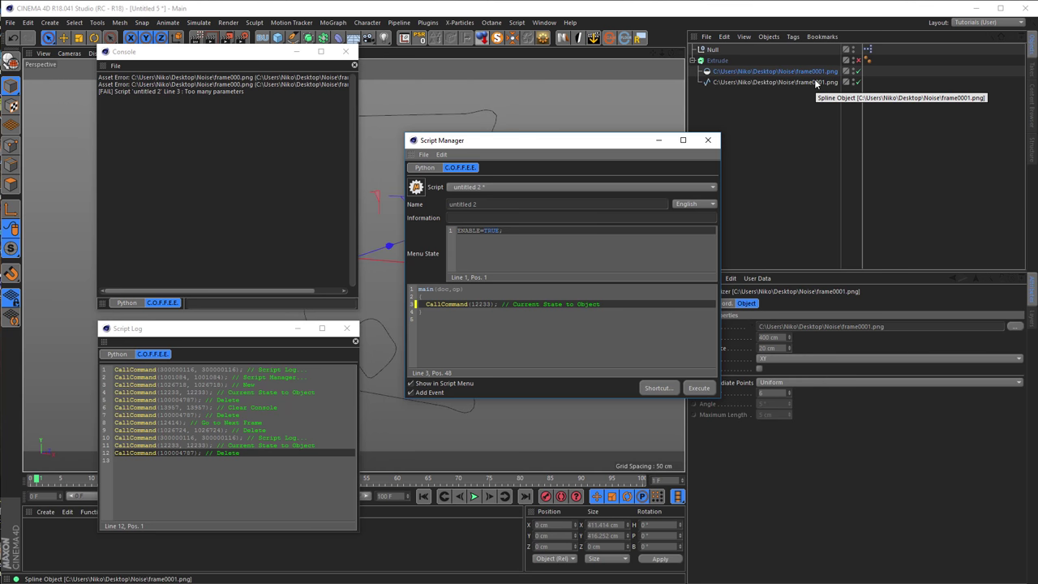
{"action": "left_click", "coordinate": [754, 82]}
{"action": "key", "text": "Delete"}
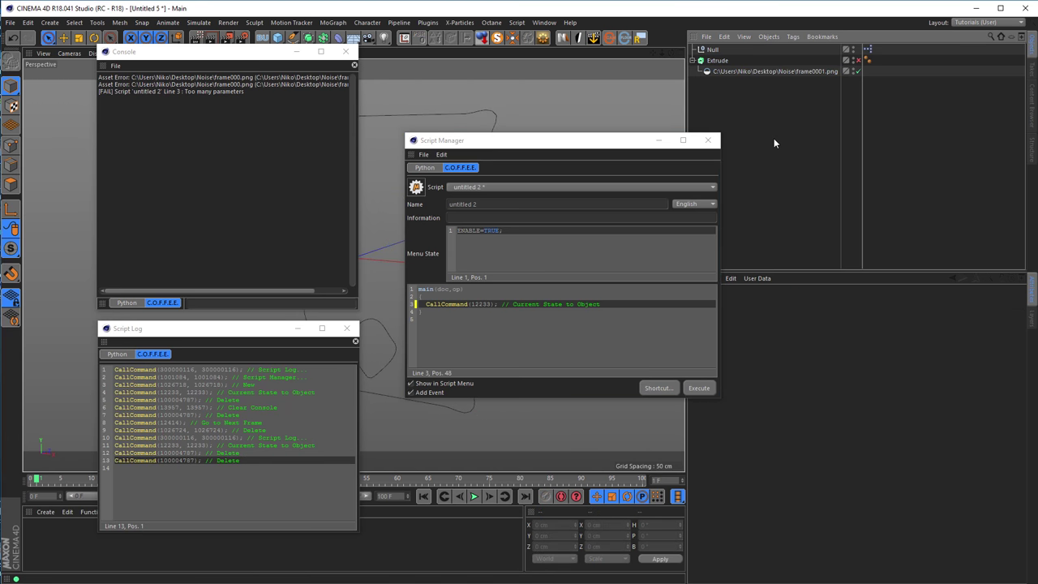
{"action": "left_click", "coordinate": [754, 71]}
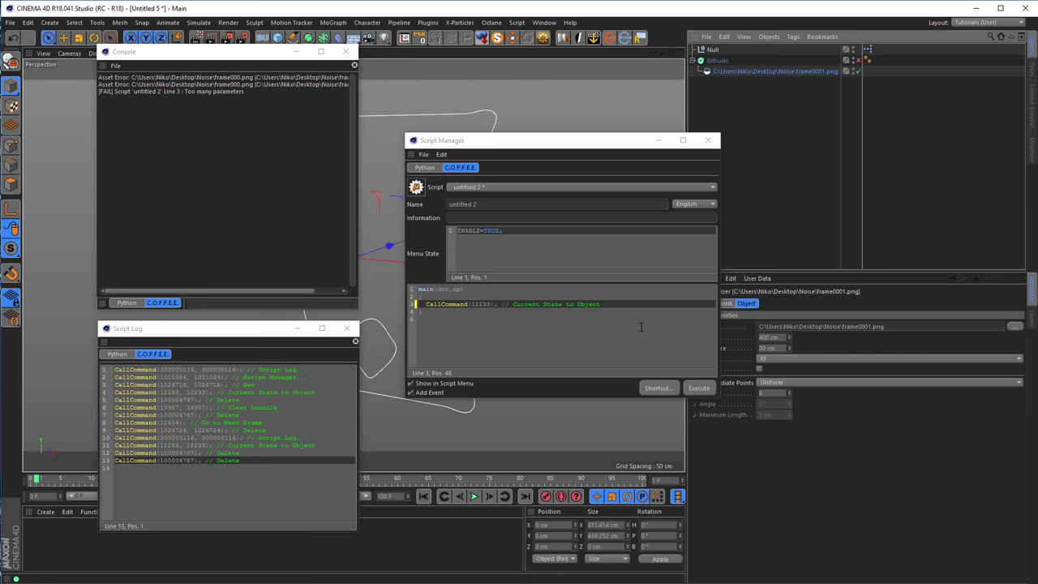
- Log a Go to Next Frame step and paste its CallCommand(12414) as the script's next line
{"action": "key", "text": "g"}
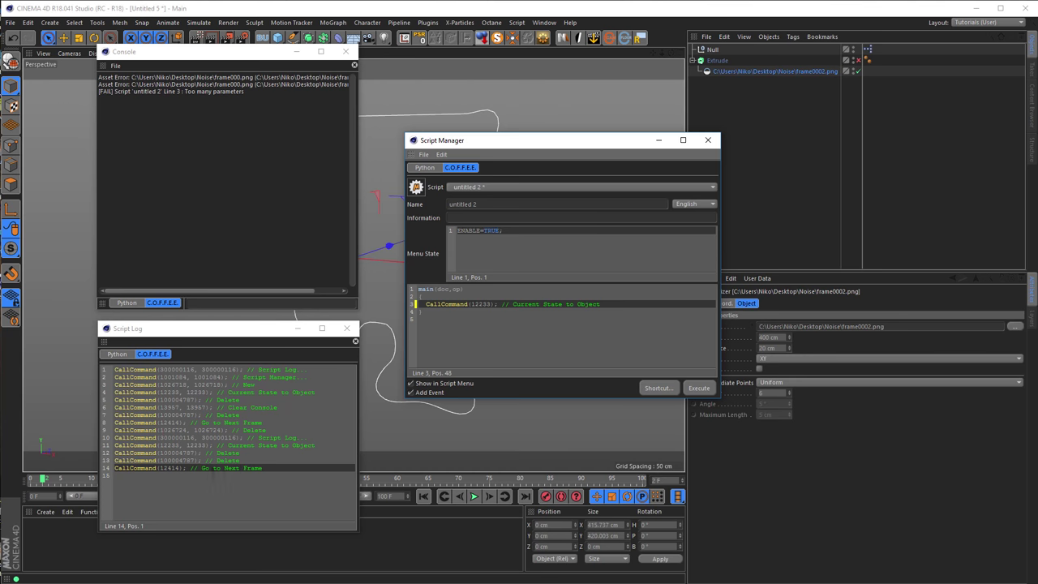
{"action": "left_click_drag", "start_coordinate": [278, 468], "coordinate": [107, 468]}
{"action": "key", "text": "ctrl+c"}
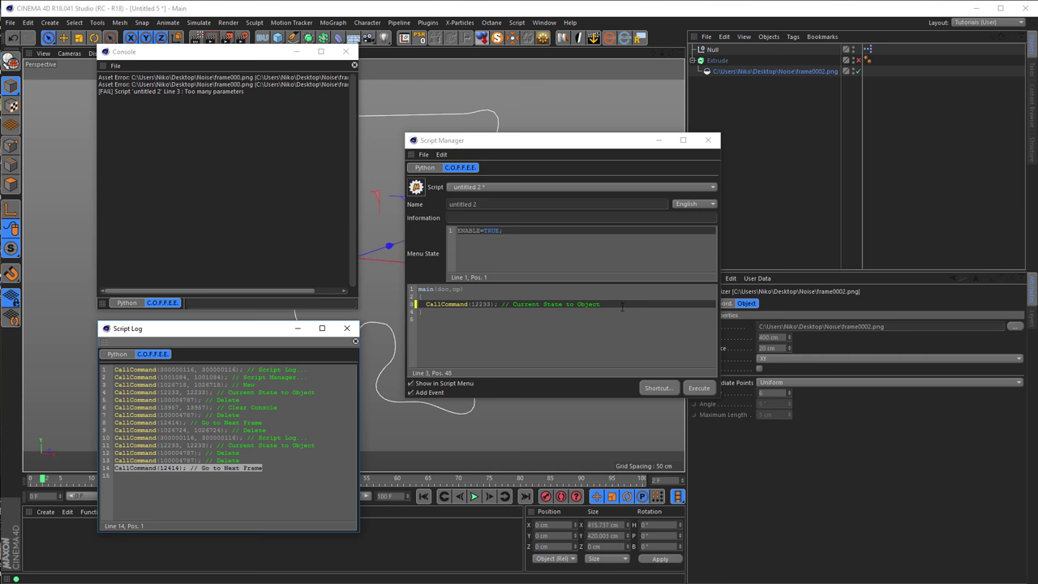
{"action": "left_click", "coordinate": [622, 306]}
{"action": "key", "text": "Return"}
{"action": "key", "text": "ctrl+v"}
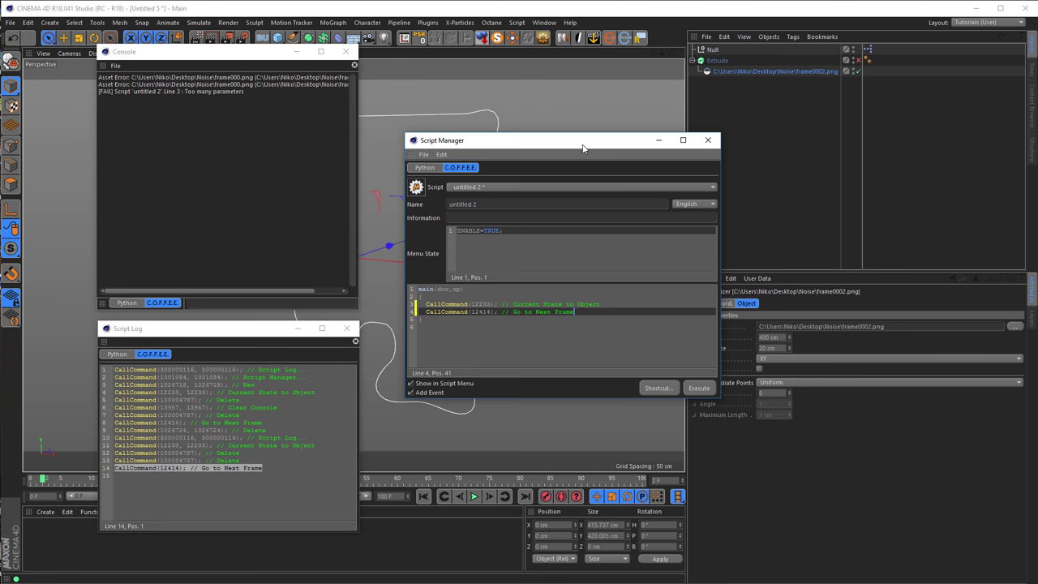
{"action": "left_click", "coordinate": [352, 330]}
- Close the Script Log and Console, then shrink the Script Manager and move it off the viewport
{"action": "left_click", "coordinate": [347, 329]}
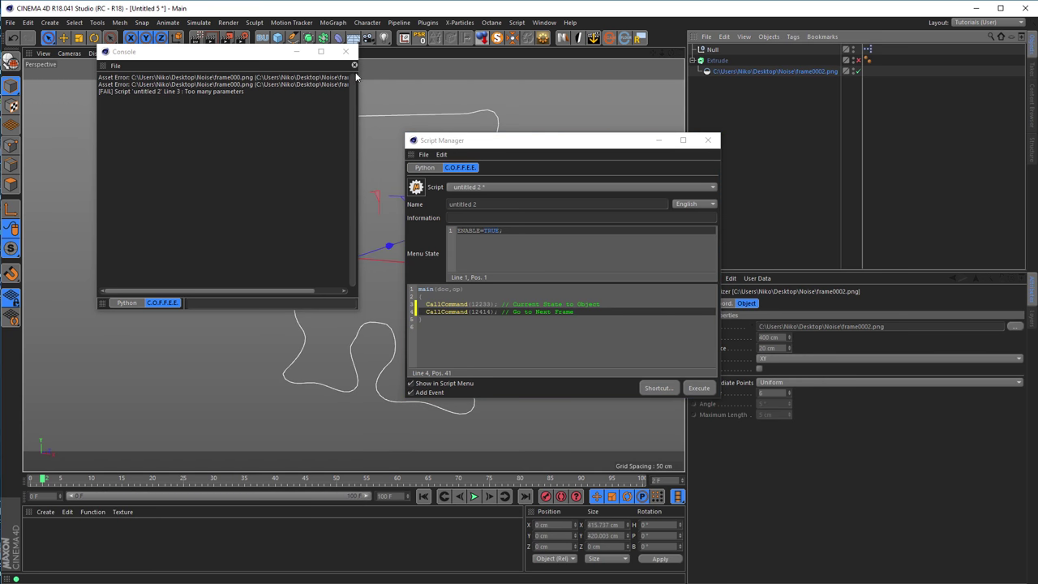
{"action": "left_click", "coordinate": [345, 52]}
{"action": "left_click_drag", "start_coordinate": [405, 135], "coordinate": [486, 157]}
{"action": "left_click_drag", "start_coordinate": [570, 173], "coordinate": [783, 308]}
{"action": "left_click", "coordinate": [741, 72]}
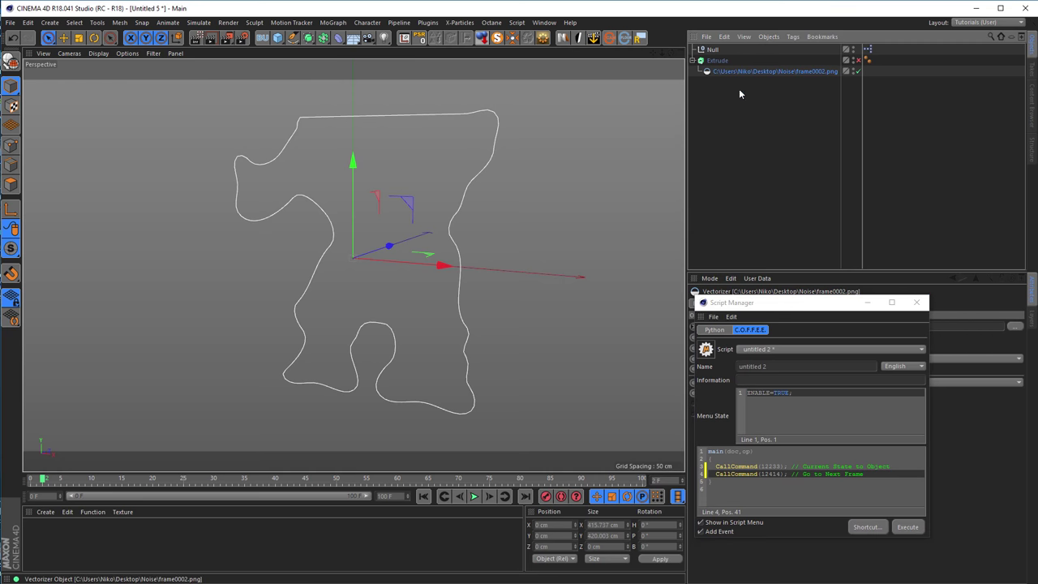
- Execute the script five times, then delete the baked frame0002–frame0006 test splines
{"action": "left_click", "coordinate": [908, 528]}
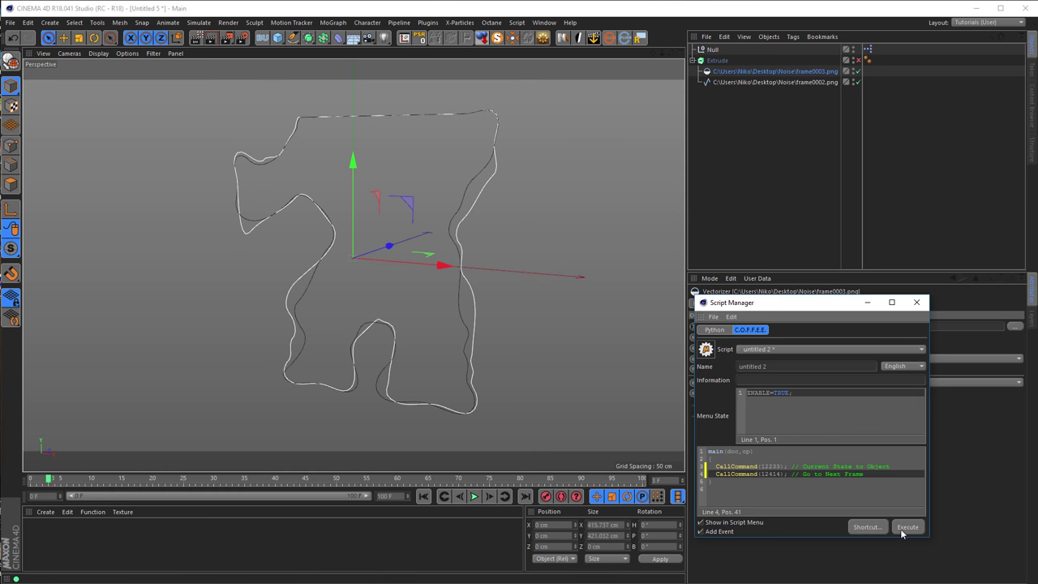
{"action": "left_click", "coordinate": [902, 529]}
{"action": "left_click", "coordinate": [902, 527]}
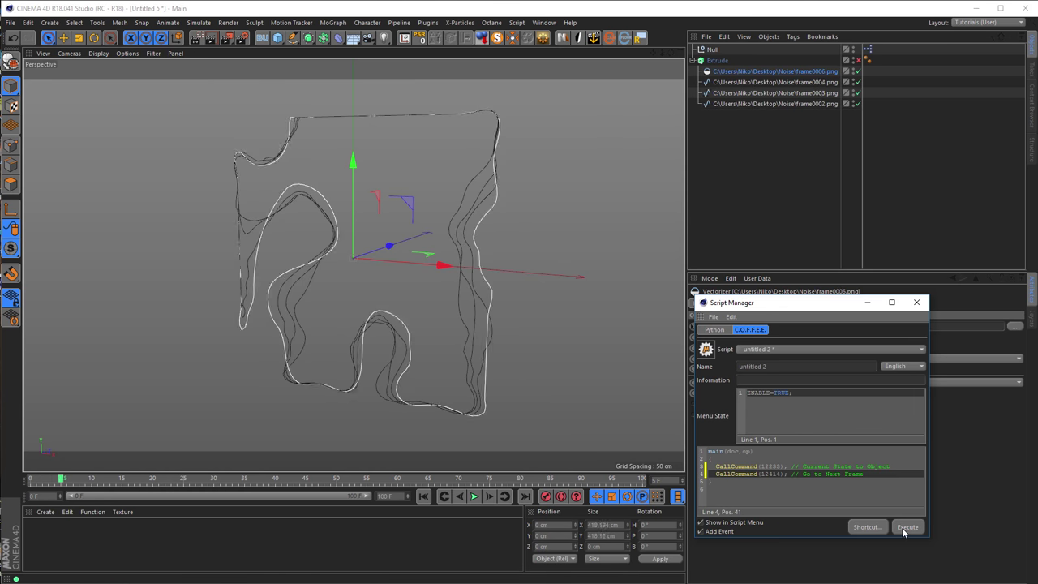
{"action": "left_click", "coordinate": [902, 528]}
{"action": "left_click", "coordinate": [903, 528]}
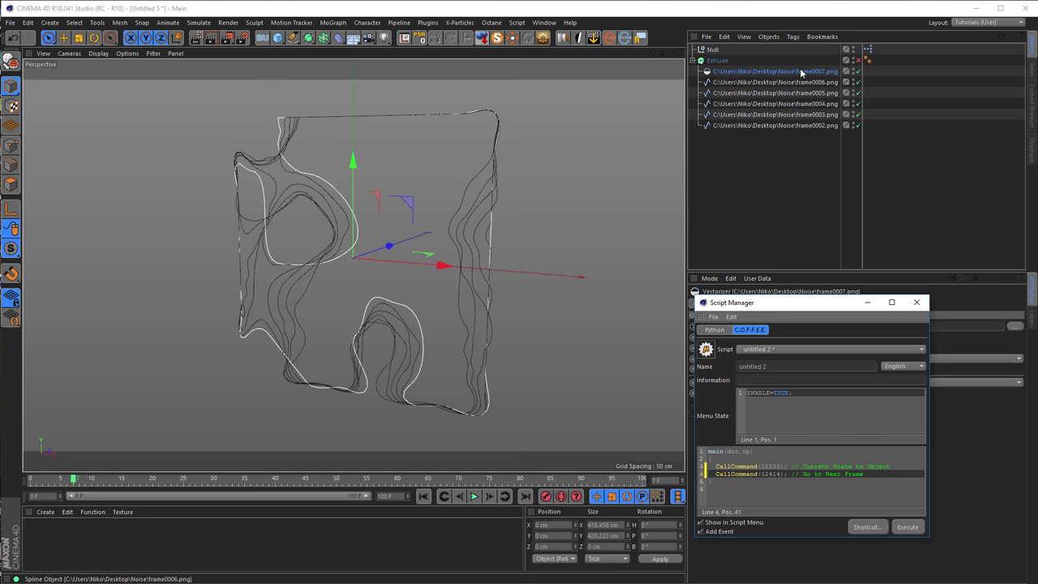
{"action": "left_click_drag", "start_coordinate": [768, 187], "coordinate": [807, 79]}
{"action": "key", "text": "Delete"}
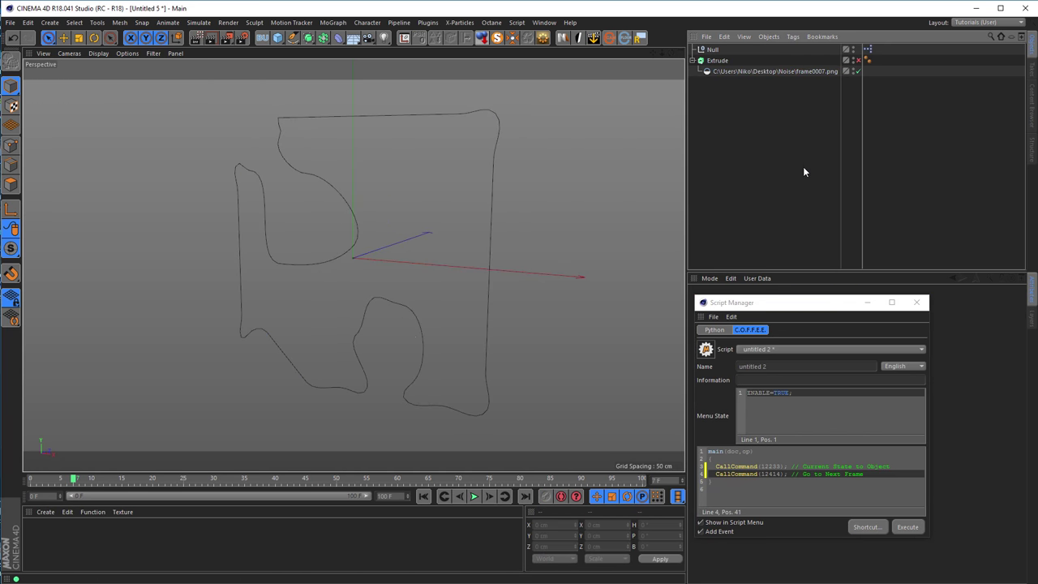
- Go to frame 0, move the Script Manager over the viewport, and test-run the script once
{"action": "left_click", "coordinate": [424, 496]}
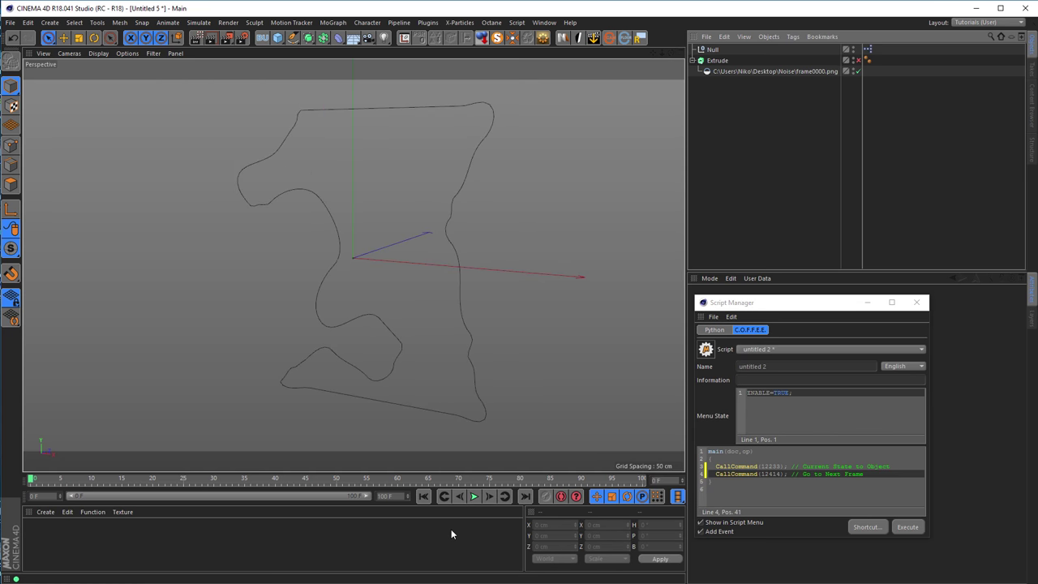
{"action": "left_click_drag", "start_coordinate": [778, 308], "coordinate": [498, 232]}
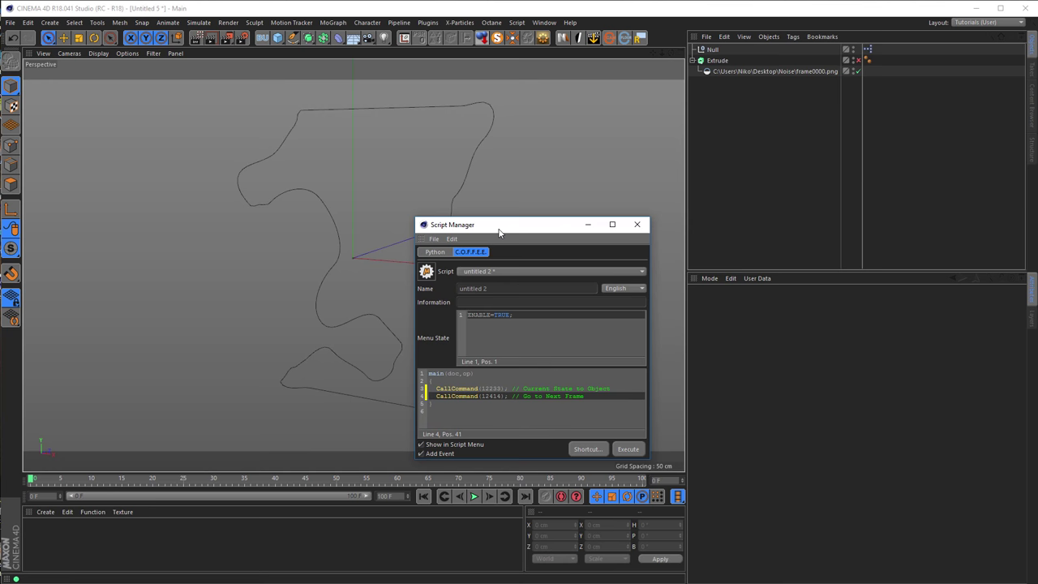
{"action": "left_click_drag", "start_coordinate": [500, 230], "coordinate": [472, 216]}
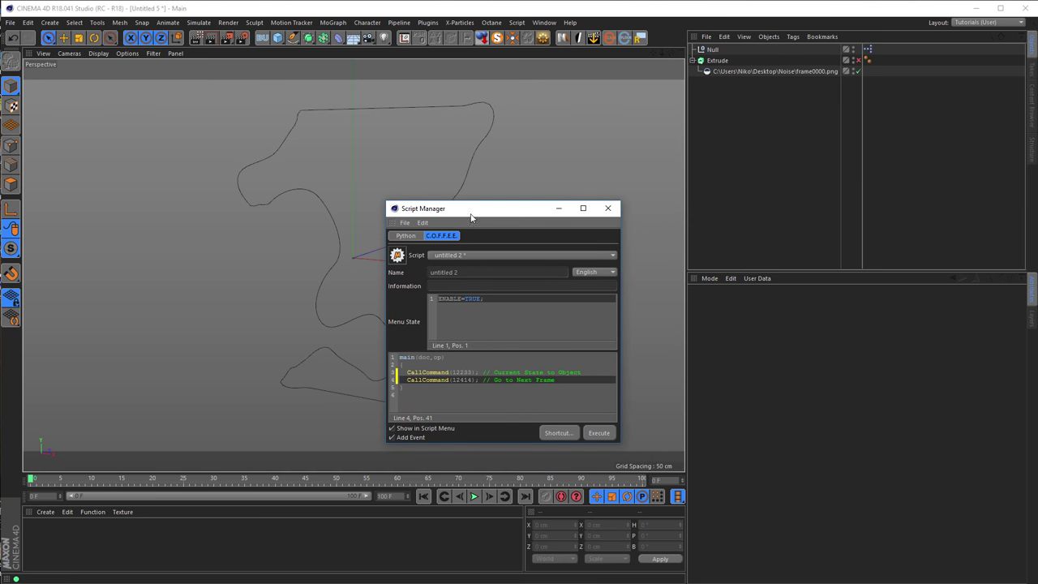
{"action": "left_click", "coordinate": [598, 433]}
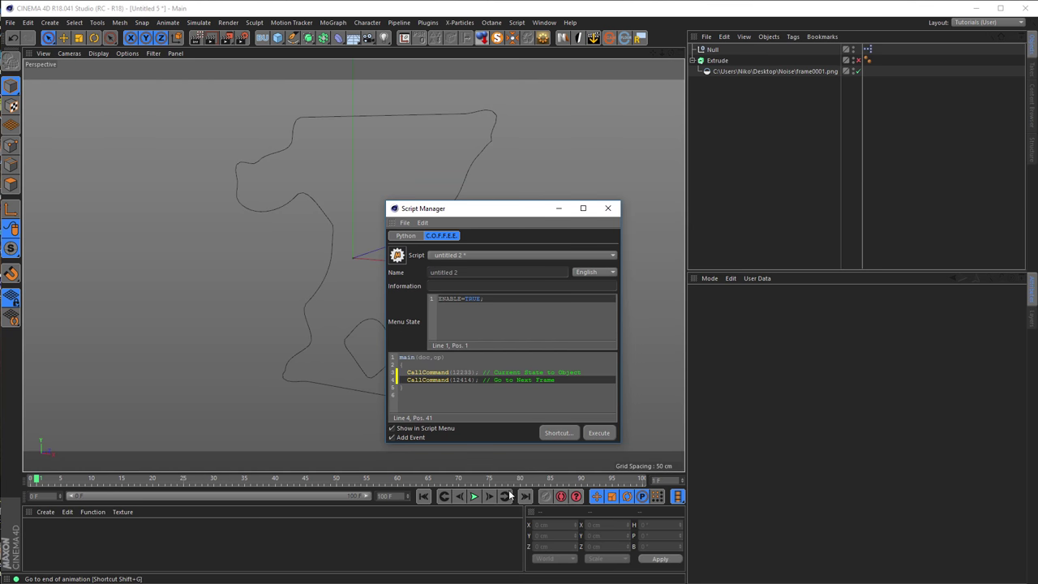
- From frame 0, with the frame0000 Vectorizer selected, bake spline outlines frame0000 through frame0009
{"action": "left_click", "coordinate": [424, 495]}
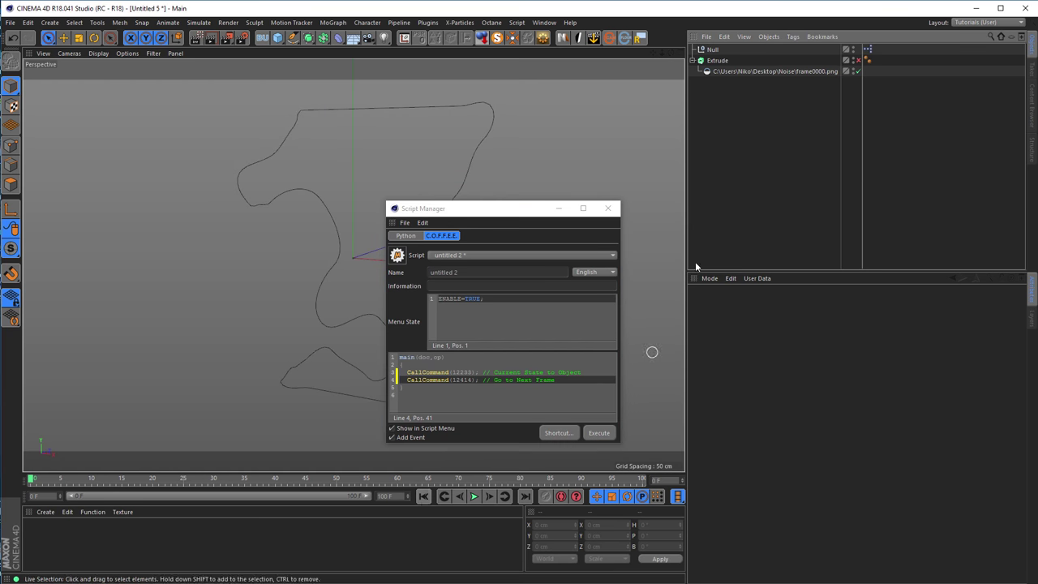
{"action": "left_click", "coordinate": [742, 71]}
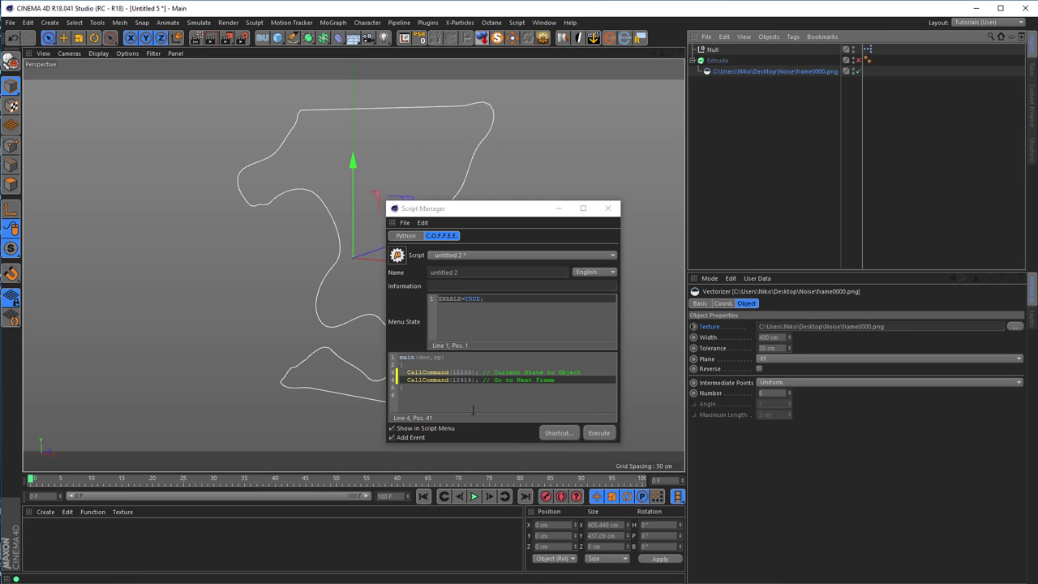
{"action": "left_click", "coordinate": [598, 433]}
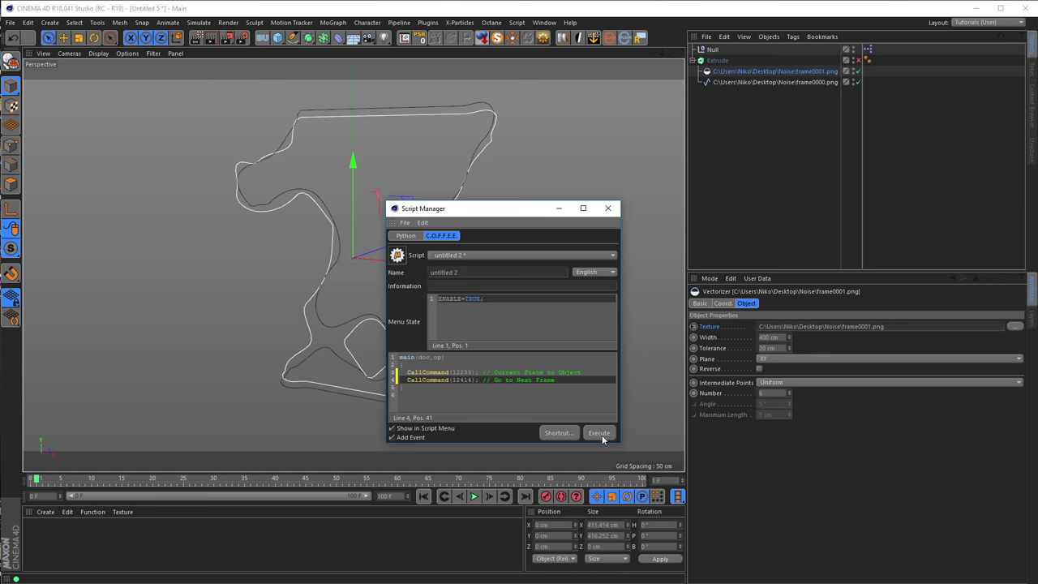
{"action": "left_click", "coordinate": [600, 434]}
{"action": "left_click", "coordinate": [600, 433]}
{"action": "left_click", "coordinate": [600, 433]}
{"action": "left_click", "coordinate": [600, 433]}
{"action": "left_click", "coordinate": [602, 435]}
{"action": "left_click", "coordinate": [602, 435]}
{"action": "left_click", "coordinate": [601, 435]}
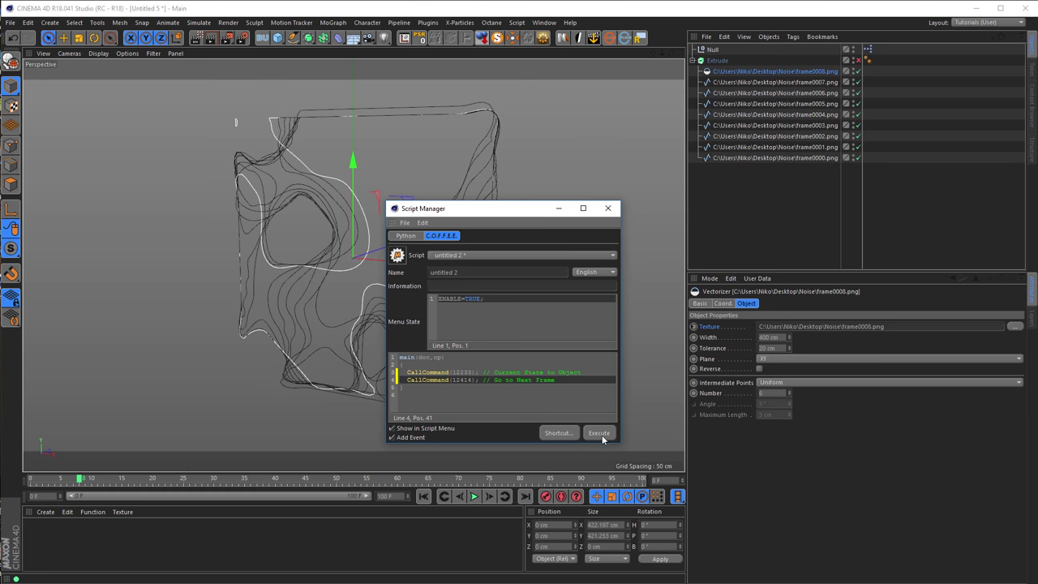
{"action": "left_click", "coordinate": [602, 435]}
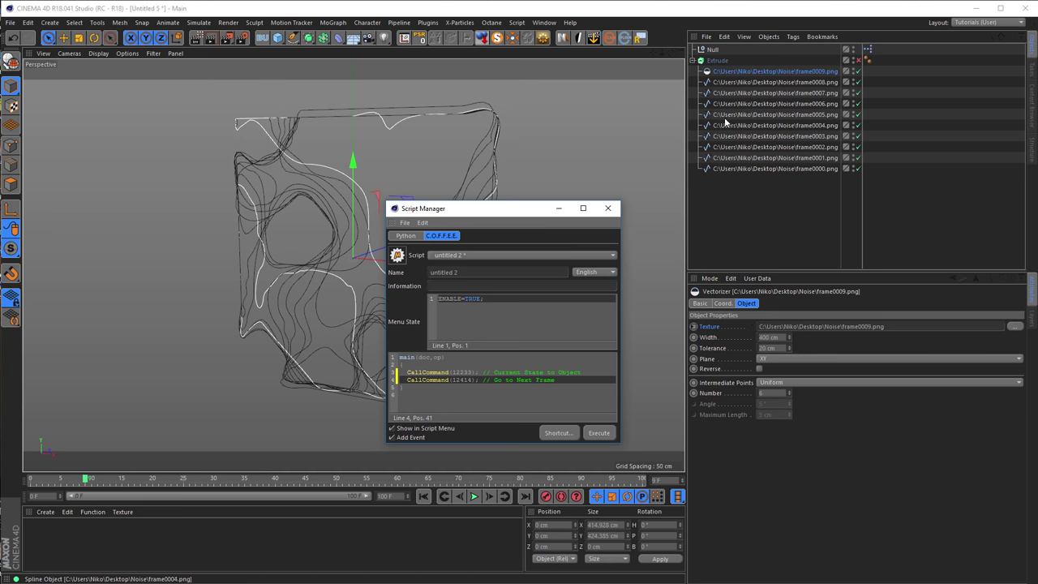
{"action": "left_click", "coordinate": [599, 433]}
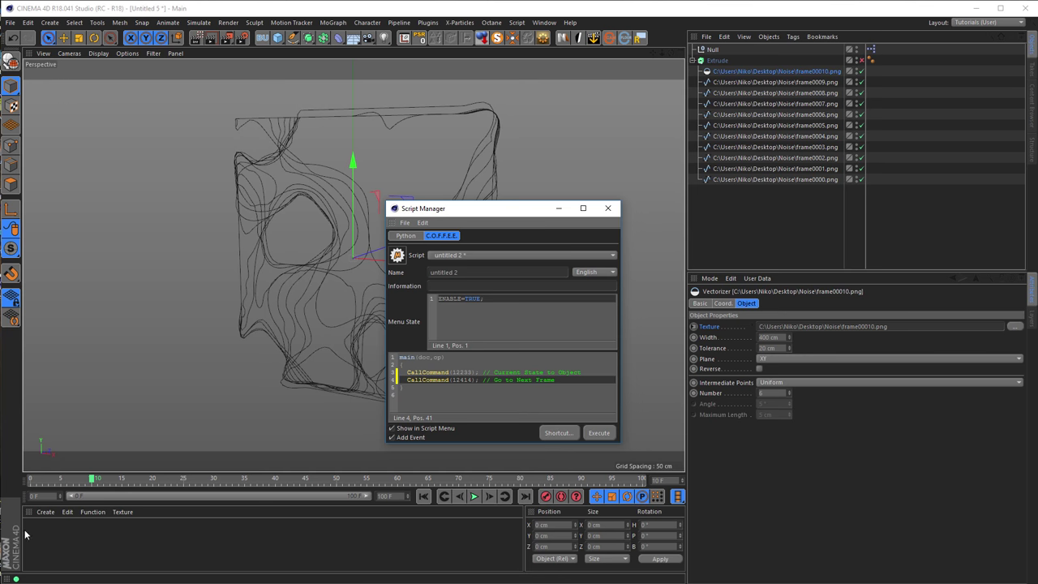
- Shorten the Math:Add node's Input [1] prefix to frame00, then bake the frame0010 spline
{"action": "double_click", "coordinate": [870, 49]}
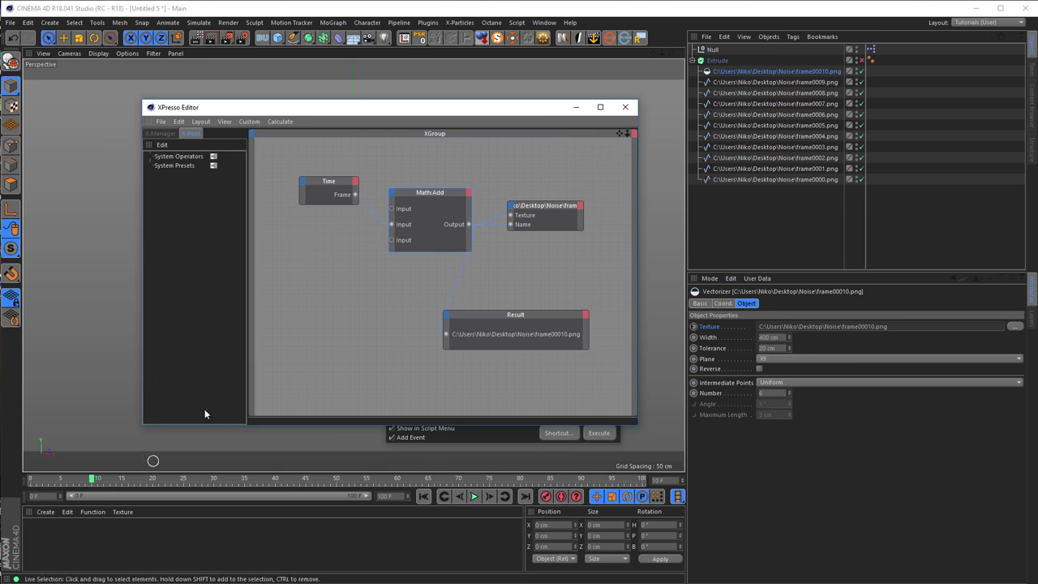
{"action": "left_click", "coordinate": [426, 193]}
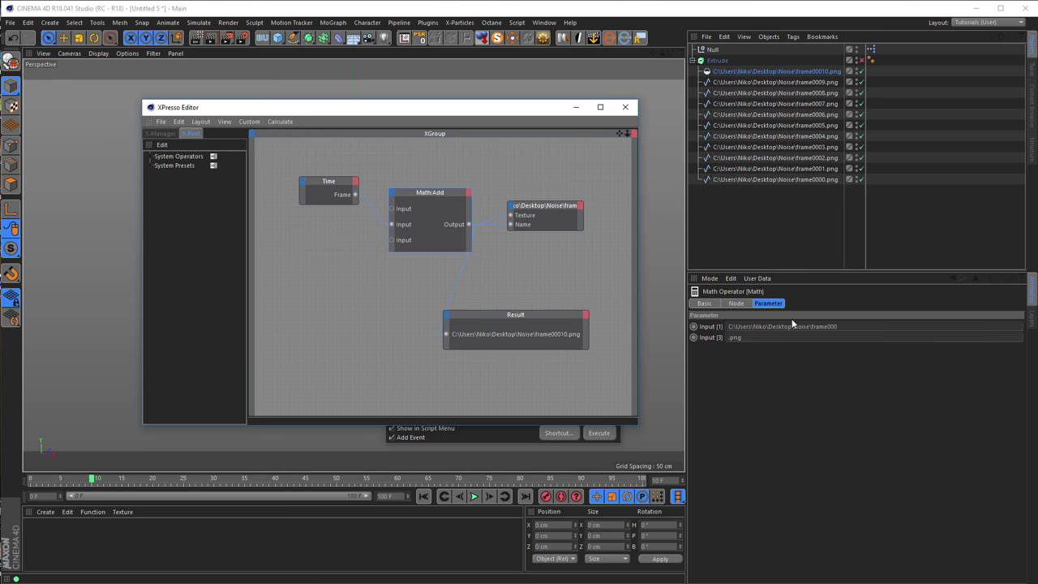
{"action": "left_click", "coordinate": [857, 327]}
{"action": "key", "text": "Return"}
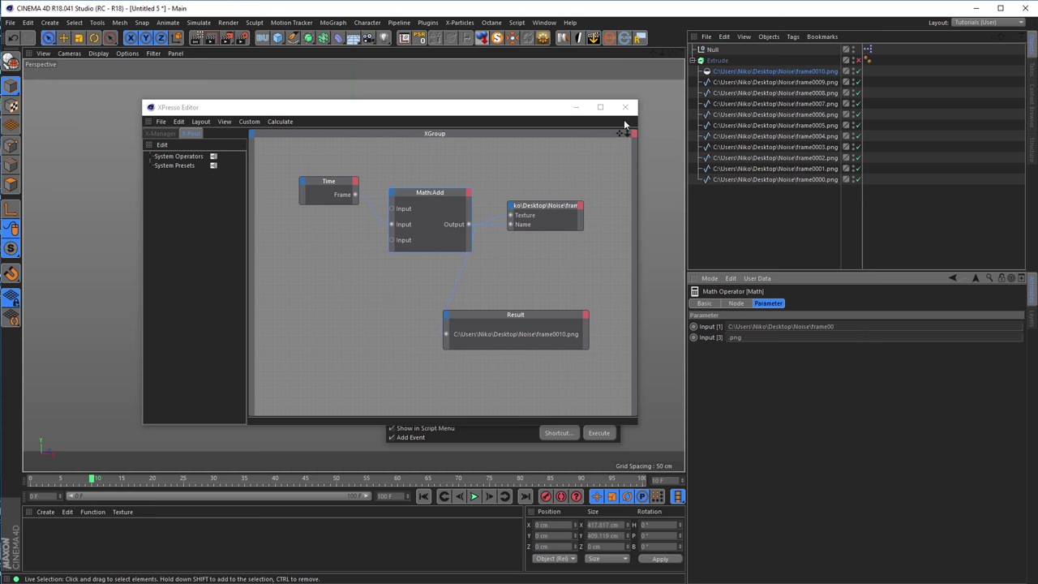
{"action": "left_click", "coordinate": [625, 107]}
{"action": "left_click", "coordinate": [597, 433]}
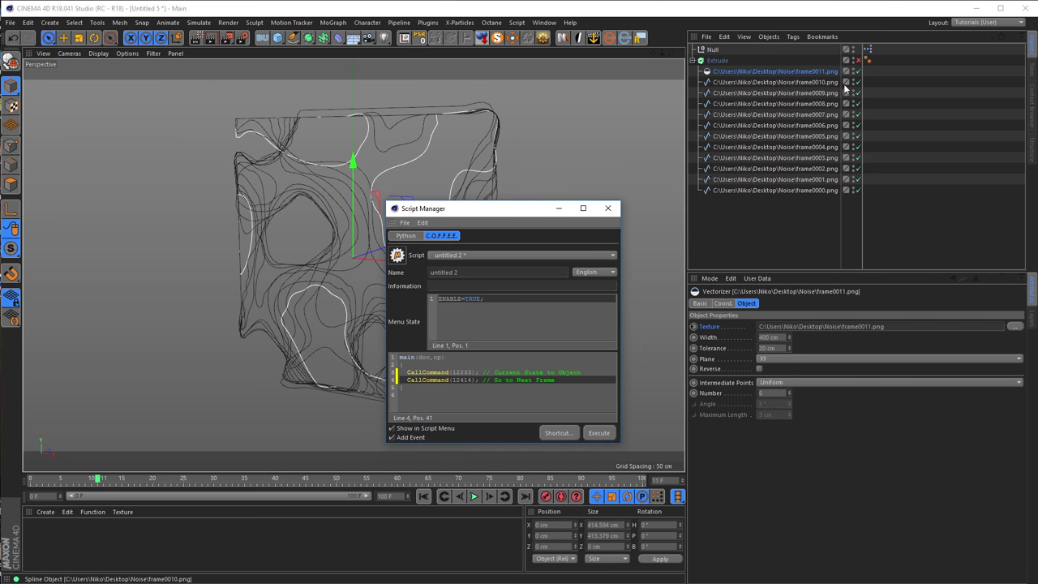
- Keep baking spline outlines frame by frame through frame0050
{"action": "left_click", "coordinate": [597, 433]}
{"action": "left_click", "coordinate": [597, 433]}
{"action": "left_click", "coordinate": [598, 432]}
{"action": "left_click", "coordinate": [598, 433]}
{"action": "left_click", "coordinate": [598, 433]}
{"action": "left_click", "coordinate": [598, 433]}
{"action": "left_click", "coordinate": [597, 433]}
{"action": "left_click", "coordinate": [597, 432]}
{"action": "left_click", "coordinate": [598, 433]}
{"action": "left_click", "coordinate": [598, 433]}
{"action": "left_click", "coordinate": [597, 433]}
{"action": "left_click", "coordinate": [597, 433]}
{"action": "left_click", "coordinate": [597, 433]}
{"action": "left_click", "coordinate": [598, 433]}
{"action": "left_click", "coordinate": [597, 433]}
{"action": "left_click", "coordinate": [597, 433]}
{"action": "left_click", "coordinate": [597, 433]}
{"action": "left_click", "coordinate": [597, 433]}
{"action": "left_click", "coordinate": [598, 433]}
{"action": "left_click", "coordinate": [597, 433]}
{"action": "left_click", "coordinate": [598, 433]}
{"action": "left_click", "coordinate": [598, 433]}
{"action": "left_click", "coordinate": [597, 433]}
{"action": "left_click", "coordinate": [598, 432]}
{"action": "left_click", "coordinate": [597, 433]}
{"action": "left_click", "coordinate": [597, 433]}
{"action": "left_click", "coordinate": [598, 433]}
{"action": "left_click", "coordinate": [597, 433]}
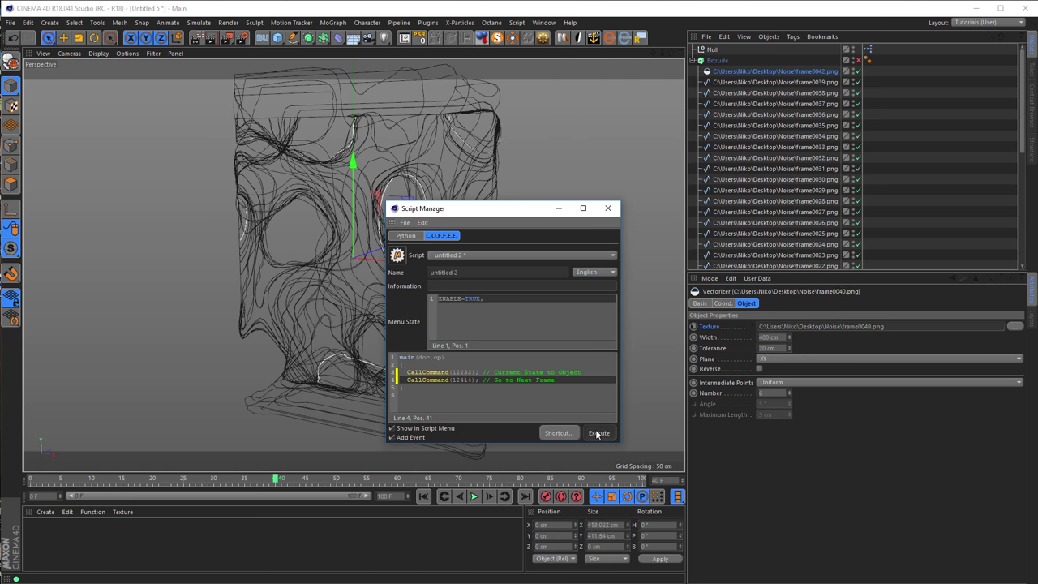
{"action": "left_click", "coordinate": [597, 433]}
{"action": "left_click", "coordinate": [598, 433]}
{"action": "left_click", "coordinate": [598, 433]}
{"action": "left_click", "coordinate": [597, 433]}
{"action": "left_click", "coordinate": [597, 433]}
{"action": "left_click", "coordinate": [598, 433]}
{"action": "left_click", "coordinate": [597, 433]}
{"action": "left_click", "coordinate": [598, 433]}
{"action": "left_click", "coordinate": [597, 433]}
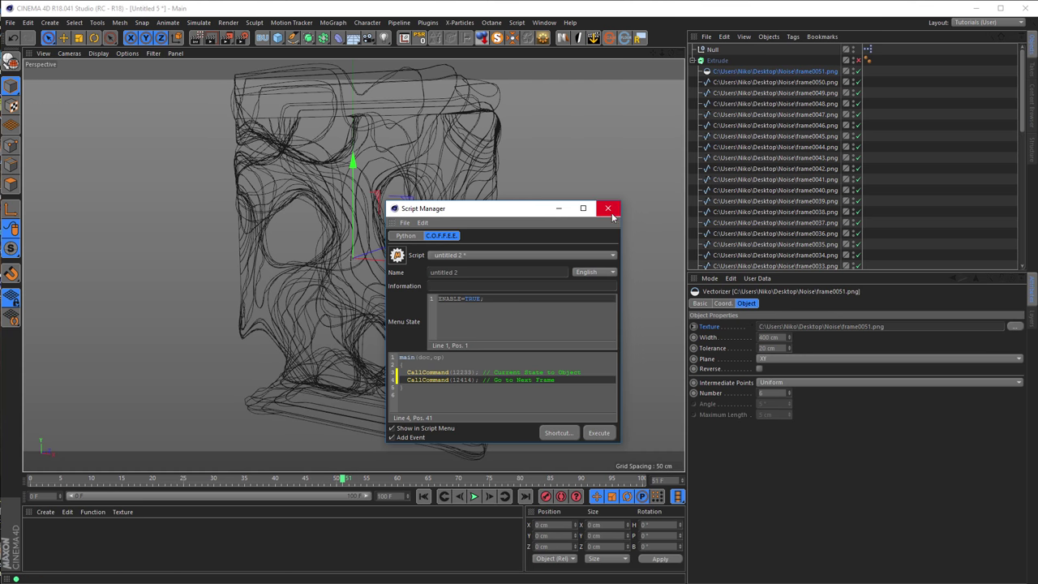
- Delete the temporary script from the Script Manager, confirm with Ja, and close the window
{"action": "left_click", "coordinate": [405, 224]}
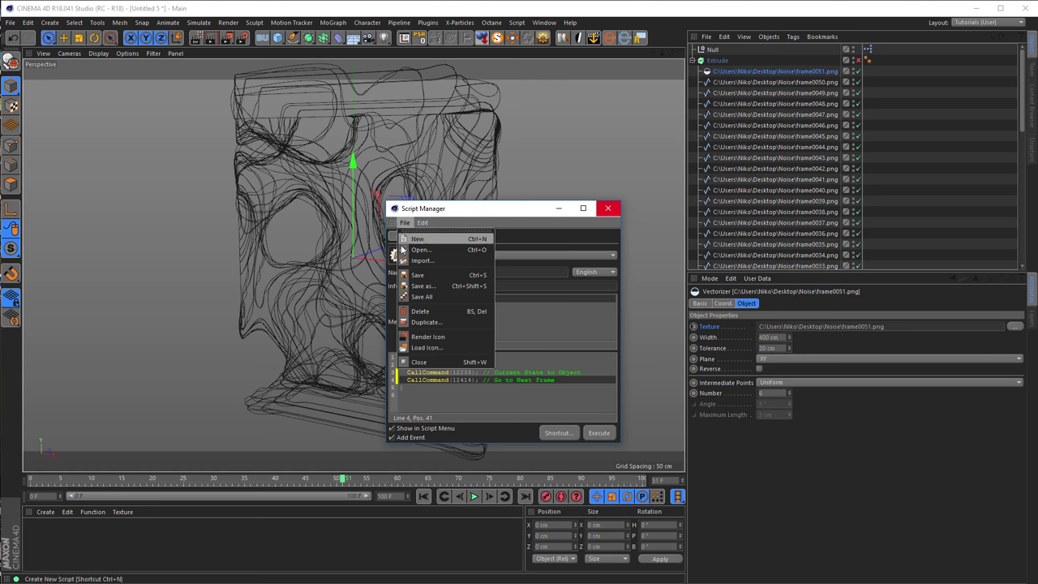
{"action": "left_click", "coordinate": [445, 311]}
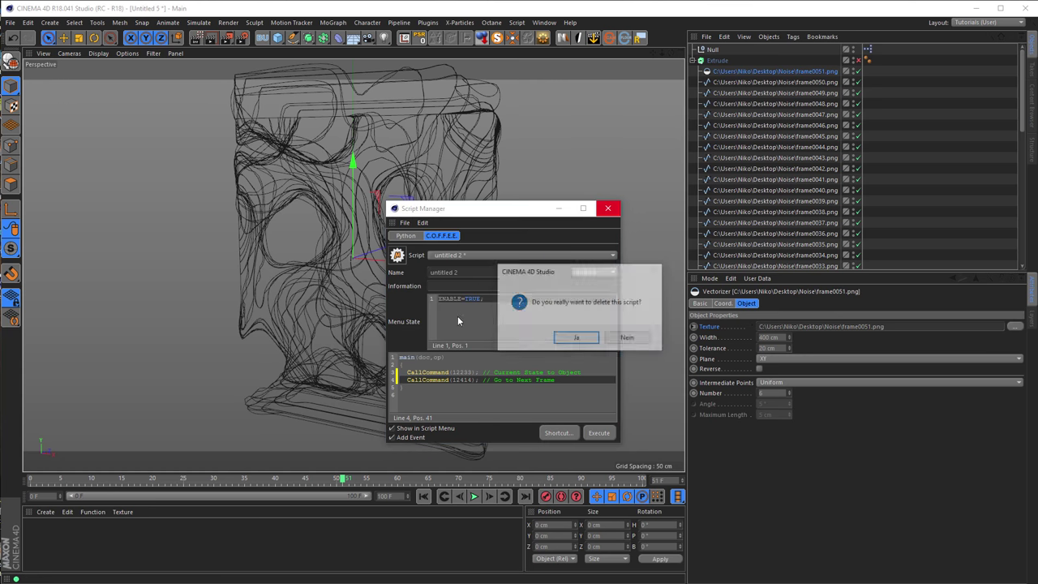
{"action": "left_click", "coordinate": [575, 339]}
{"action": "left_click", "coordinate": [607, 209]}
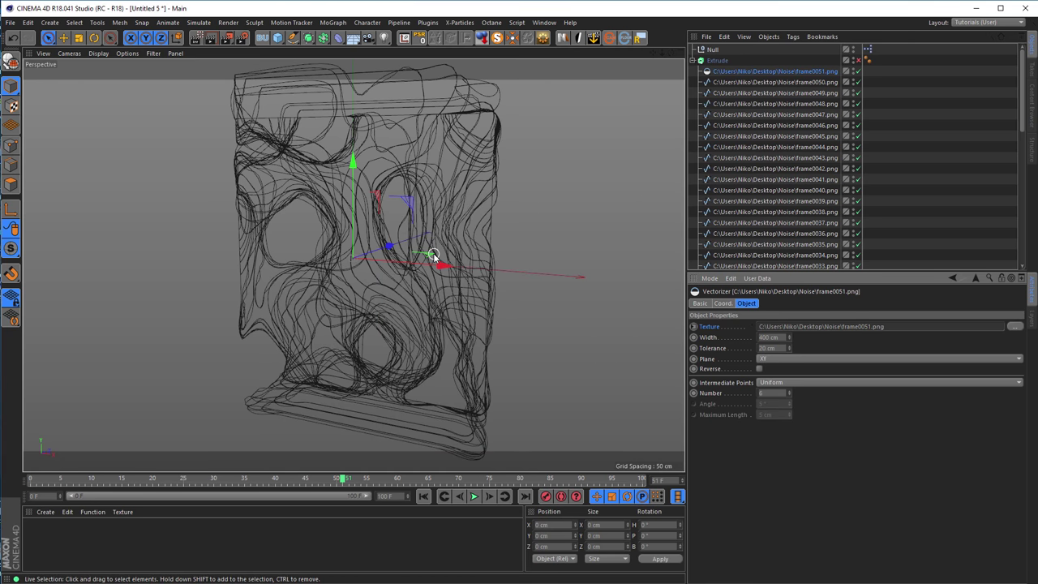
- Select splines frame0000 through frame0050 in the Object Manager and group them with Alt+G
{"action": "scroll", "coordinate": [421, 258], "scroll_direction": "down", "scroll_amount": 3}
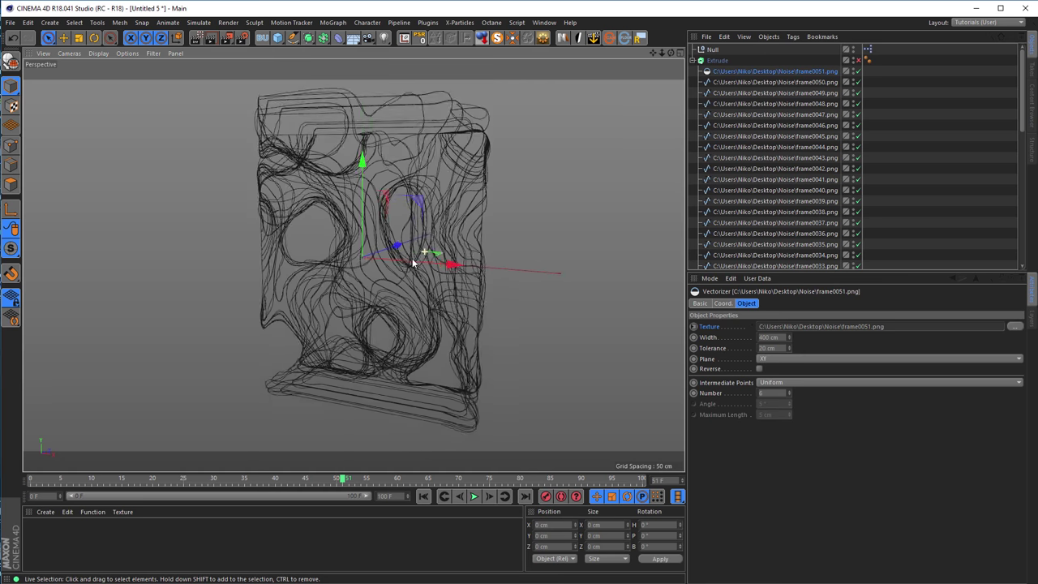
{"action": "left_click_drag", "start_coordinate": [413, 262], "coordinate": [512, 240], "text": "alt"}
{"action": "scroll", "coordinate": [433, 251], "scroll_direction": "down", "scroll_amount": 3}
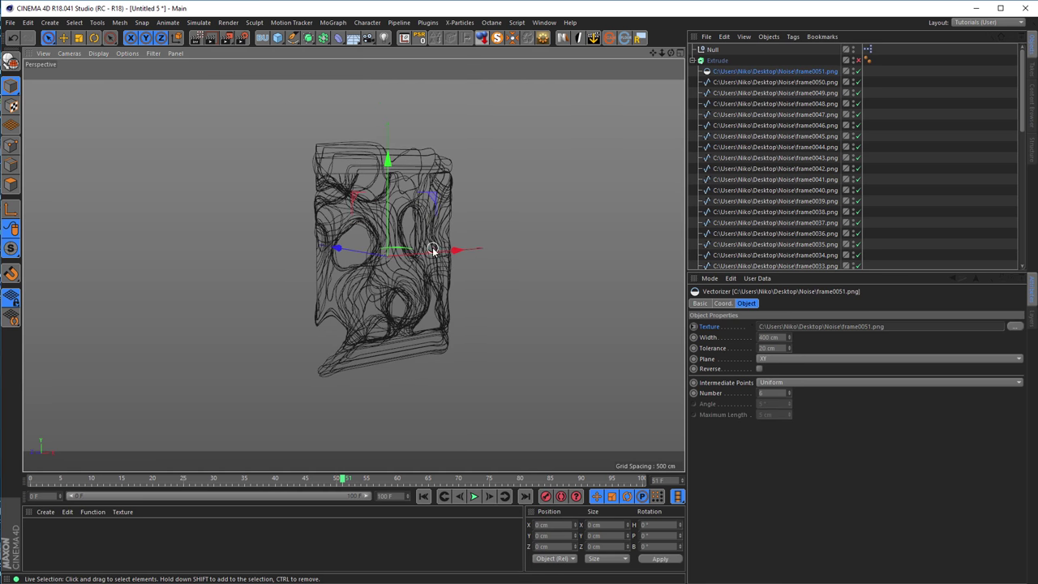
{"action": "left_click", "coordinate": [758, 82]}
{"action": "scroll", "coordinate": [742, 191], "scroll_direction": "down", "scroll_amount": 5}
{"action": "left_click_drag", "start_coordinate": [905, 272], "coordinate": [905, 380]}
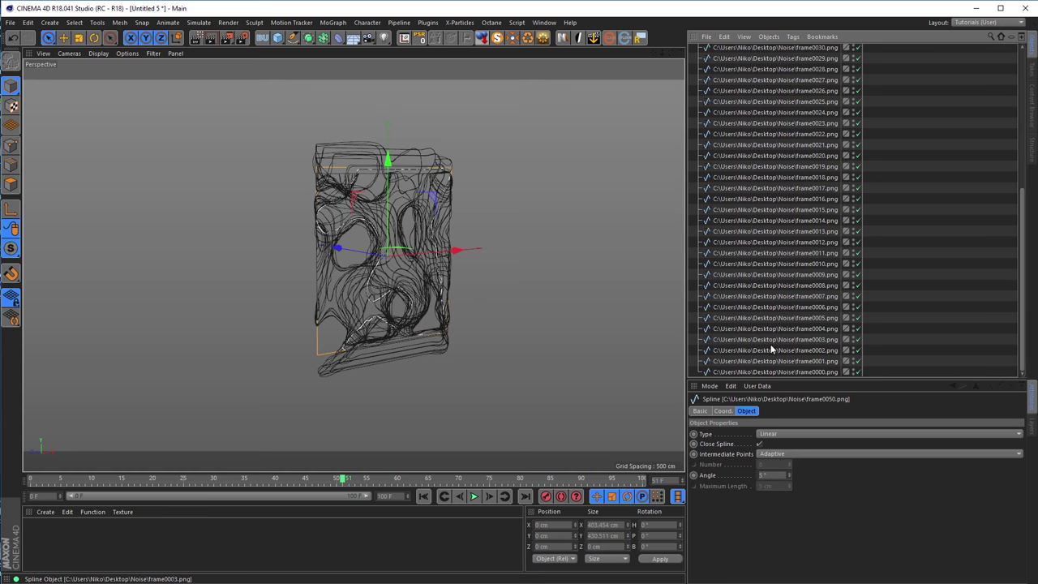
{"action": "left_click", "coordinate": [777, 371], "text": "shift"}
{"action": "left_click", "coordinate": [777, 371]}
{"action": "scroll", "coordinate": [782, 308], "scroll_direction": "up", "scroll_amount": 8}
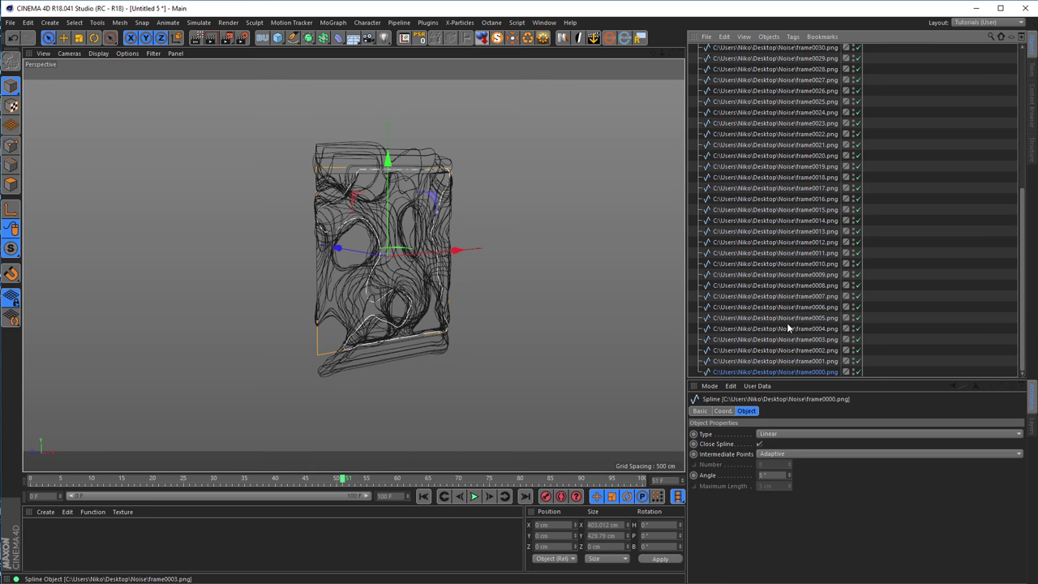
{"action": "left_click", "coordinate": [765, 83], "text": "shift"}
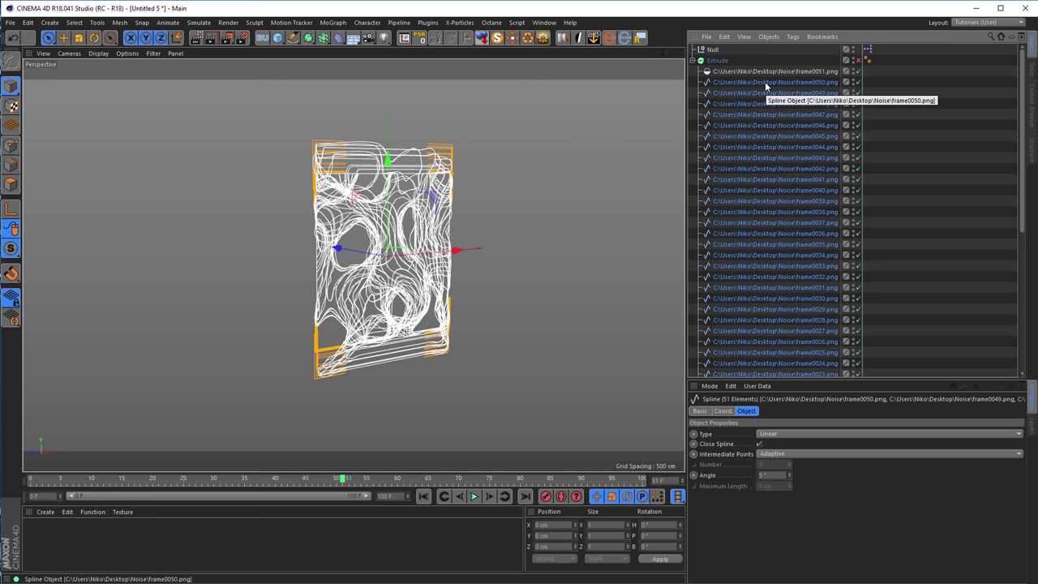
{"action": "key", "text": "alt+g"}
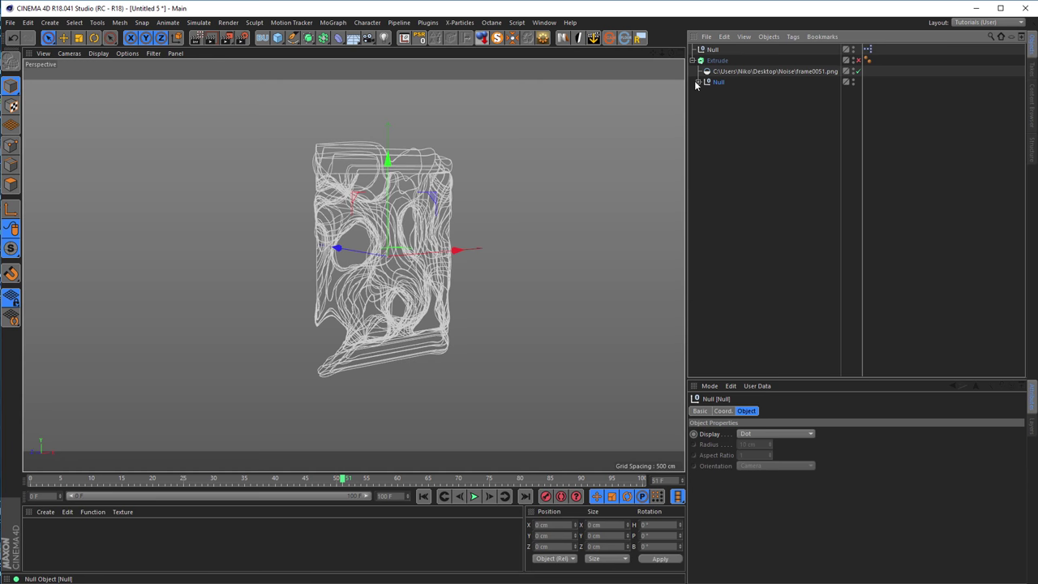
- Expand the new Null, select it with its children, then deselect the Null itself
{"action": "left_click", "coordinate": [698, 82]}
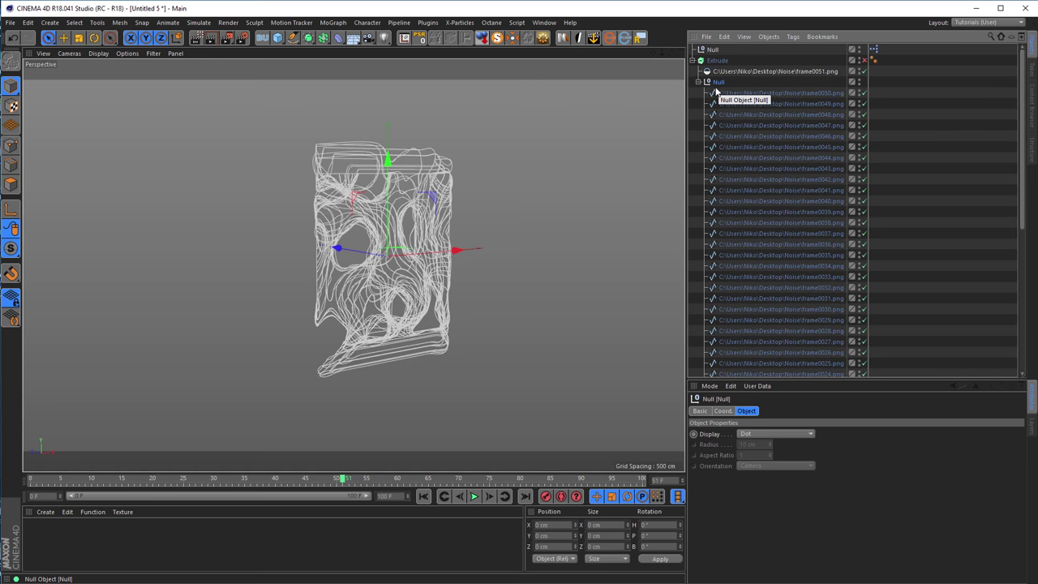
{"action": "left_click_drag", "start_coordinate": [389, 243], "coordinate": [355, 213], "text": "alt"}
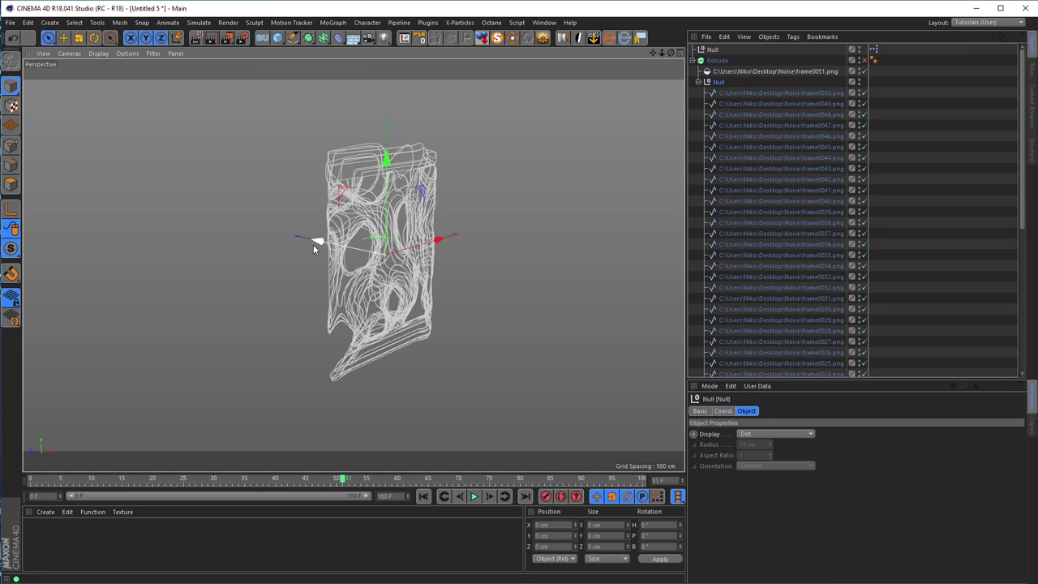
{"action": "middle_click_drag", "start_coordinate": [402, 254], "coordinate": [334, 234], "text": "alt"}
{"action": "left_click_drag", "start_coordinate": [334, 234], "coordinate": [351, 236], "text": "alt"}
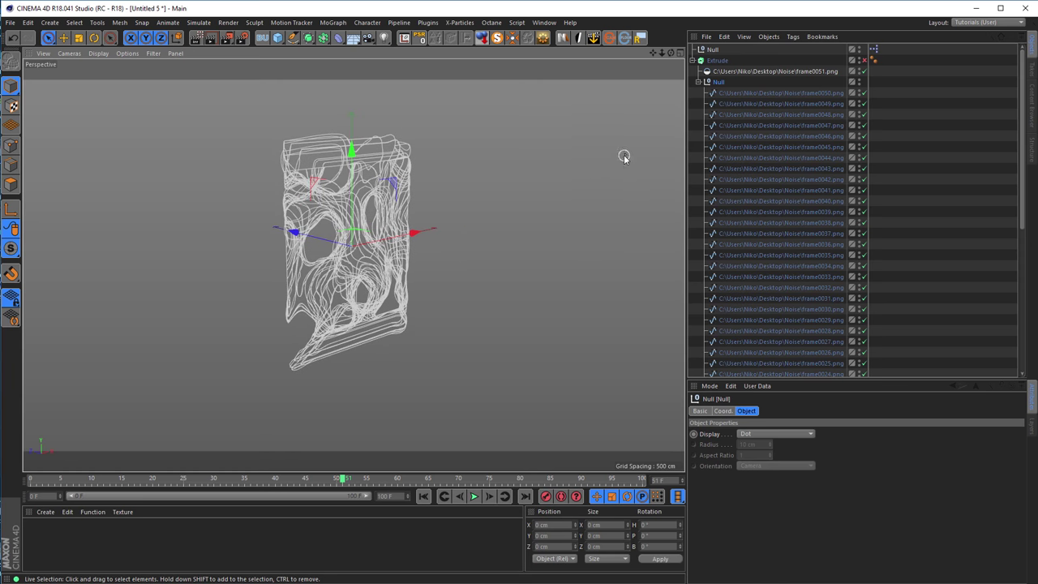
{"action": "middle_click", "coordinate": [718, 83]}
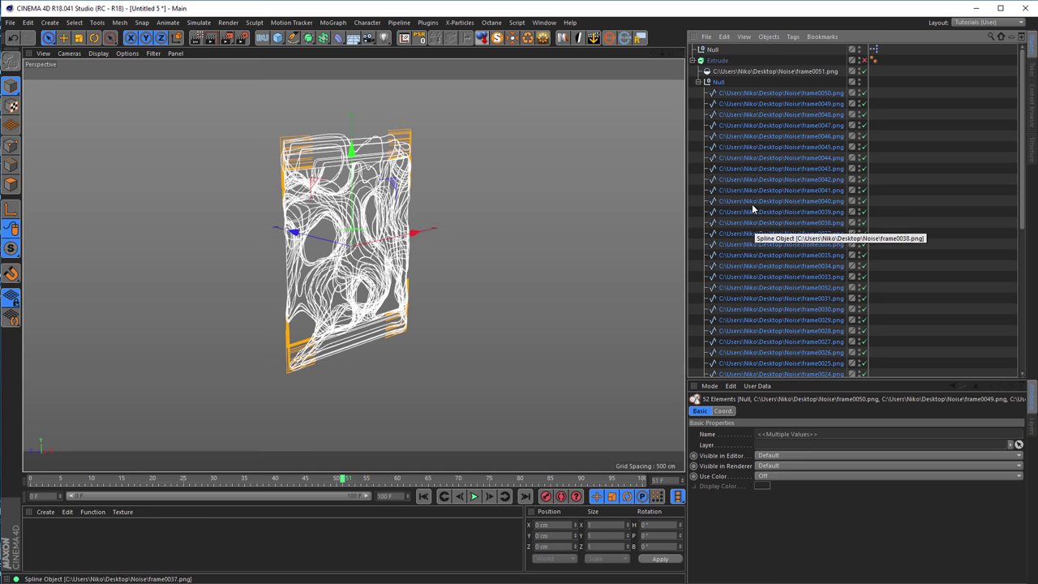
{"action": "left_click", "coordinate": [718, 83], "text": "ctrl"}
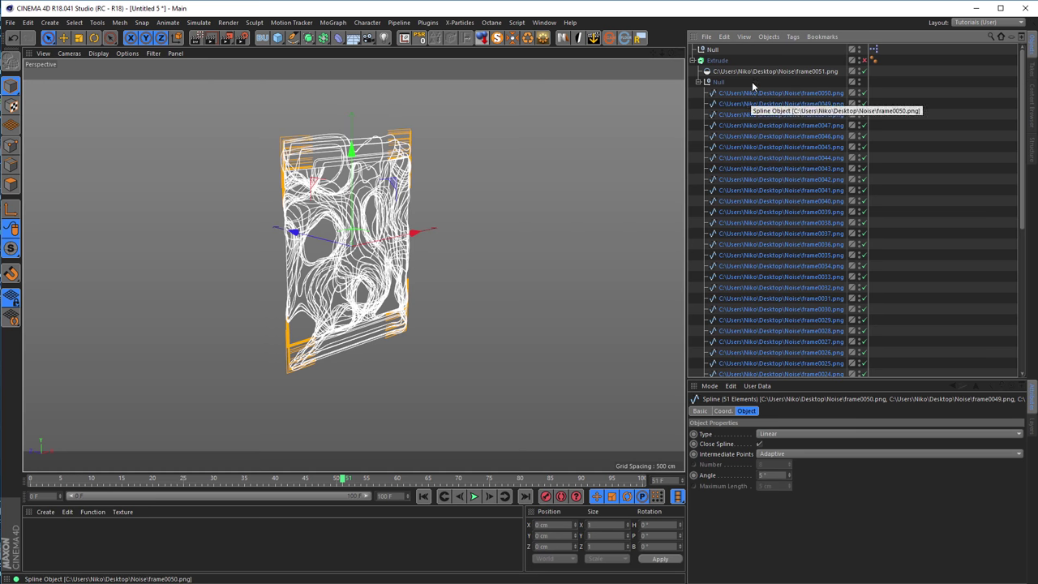
{"action": "left_click_drag", "start_coordinate": [848, 381], "coordinate": [842, 332]}
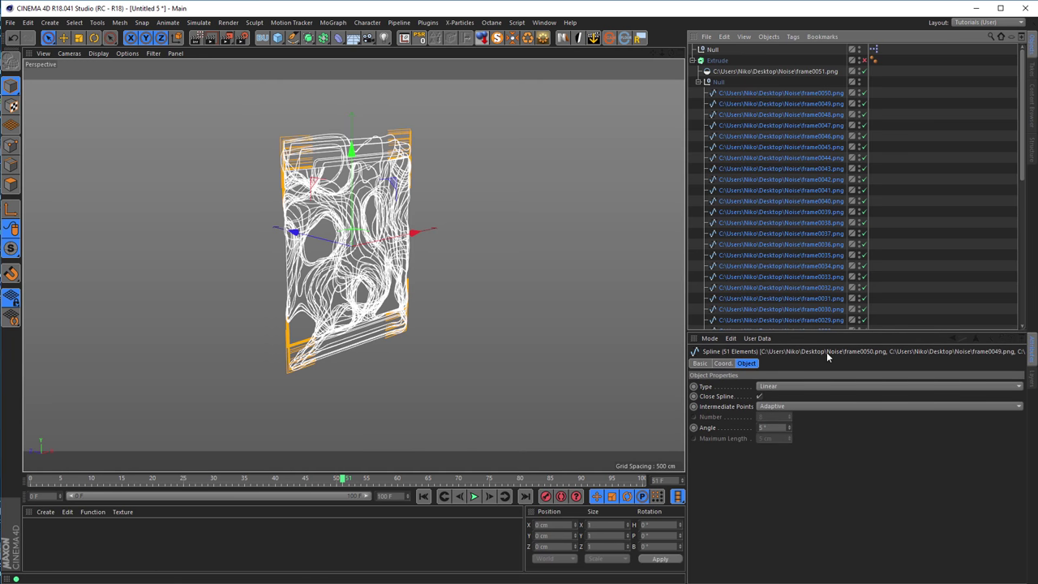
- Enter num*-25 in the splines' Coord. P.Z field and orbit to inspect the staggered slices
{"action": "left_click", "coordinate": [722, 363]}
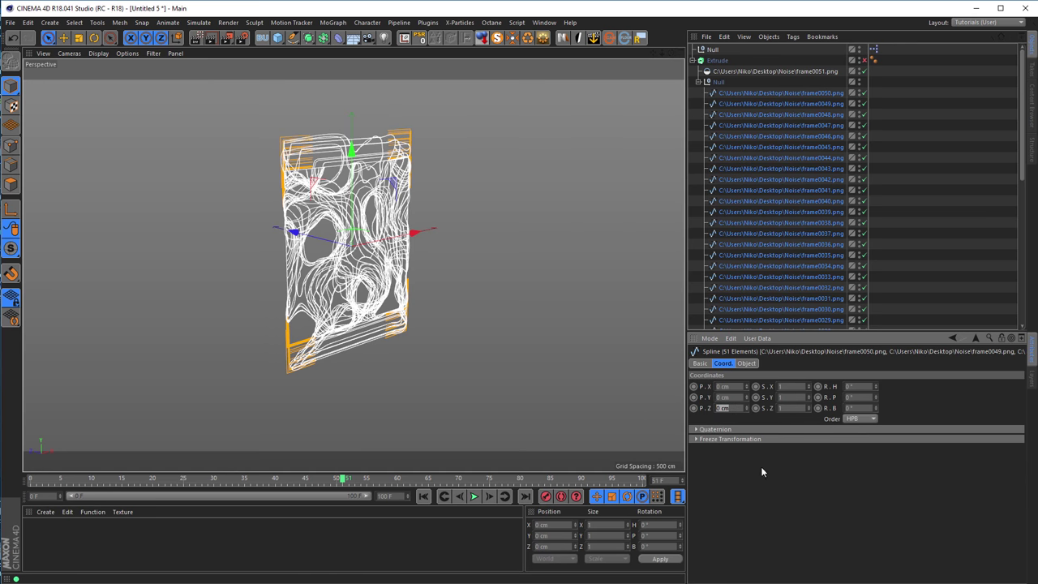
{"action": "type", "text": "num1"}
{"action": "type", "text": "-25"}
{"action": "key", "text": "Return"}
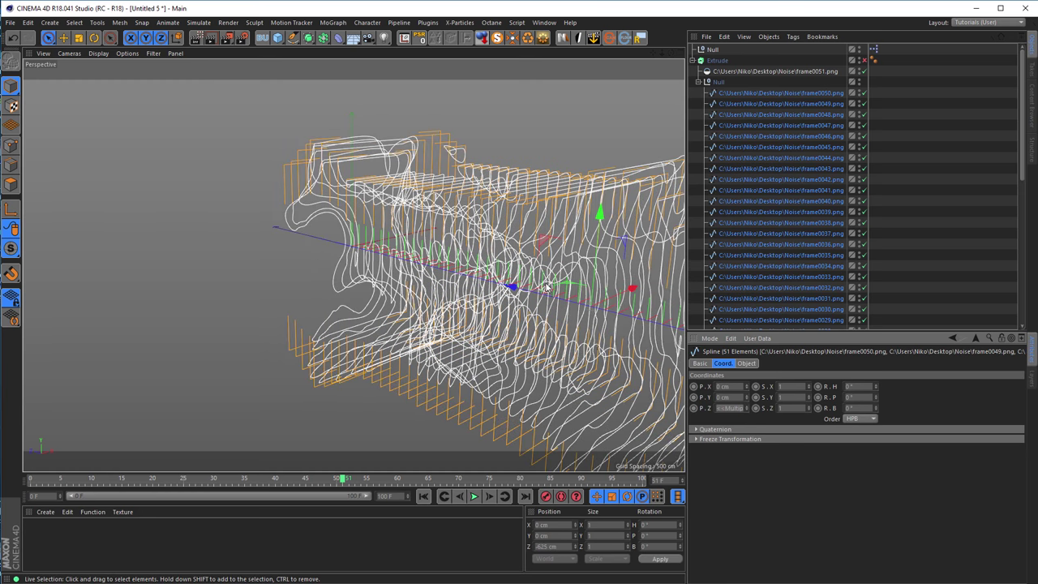
{"action": "scroll", "coordinate": [360, 297], "scroll_direction": "down", "scroll_amount": 4}
{"action": "left_click_drag", "start_coordinate": [359, 296], "coordinate": [227, 296], "text": "alt"}
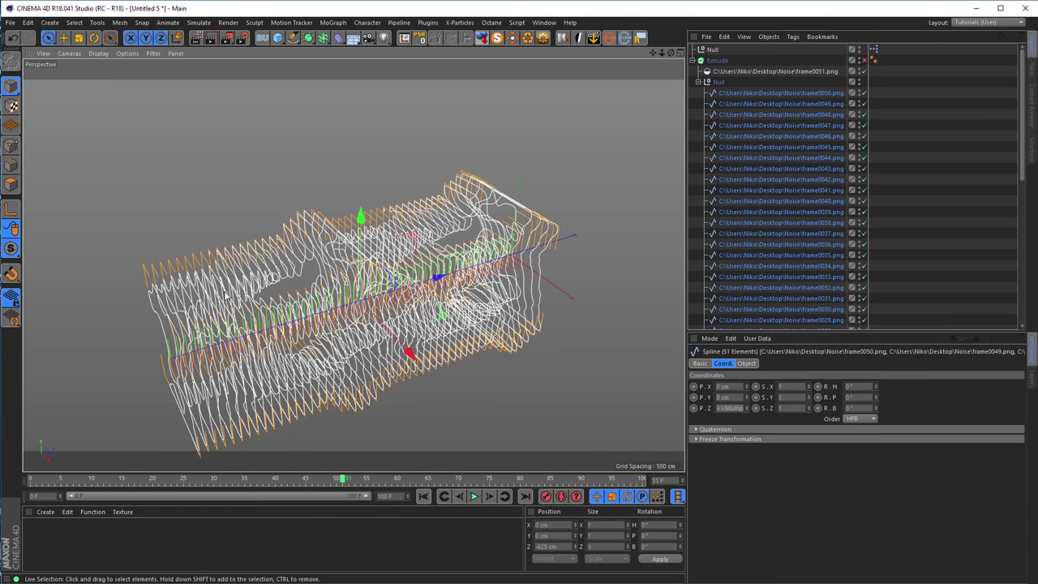
{"action": "mouse_move", "coordinate": [438, 303]}
{"action": "left_mouse_down", "text": "alt"}
{"action": "mouse_move", "coordinate": [389, 292]}
{"action": "mouse_move", "coordinate": [427, 286]}
{"action": "left_mouse_up", "text": "alt"}
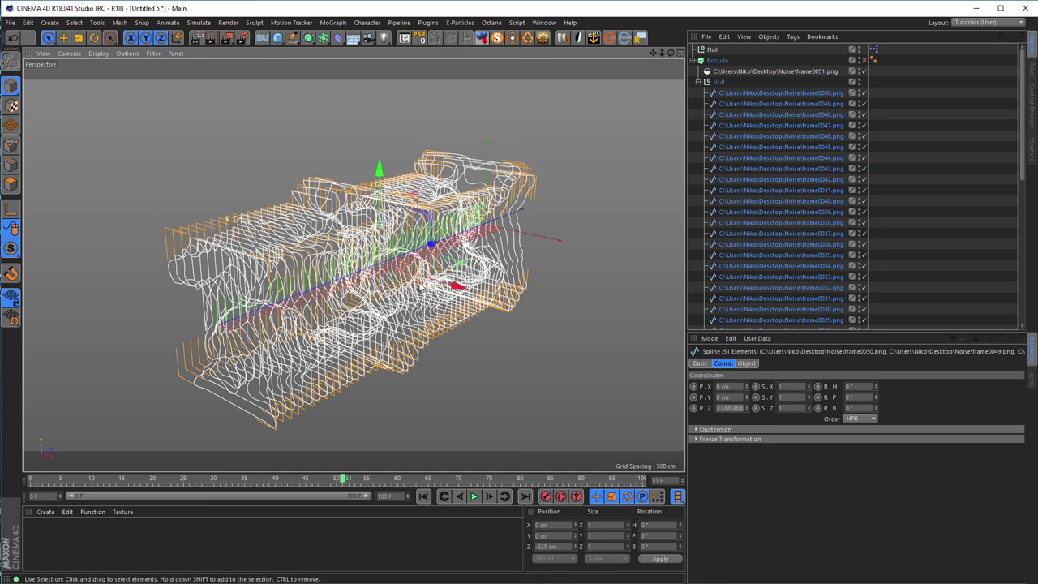
- Move the Vectorizer out from under the Extrude, above it in the hierarchy
{"action": "left_click", "coordinate": [738, 72]}
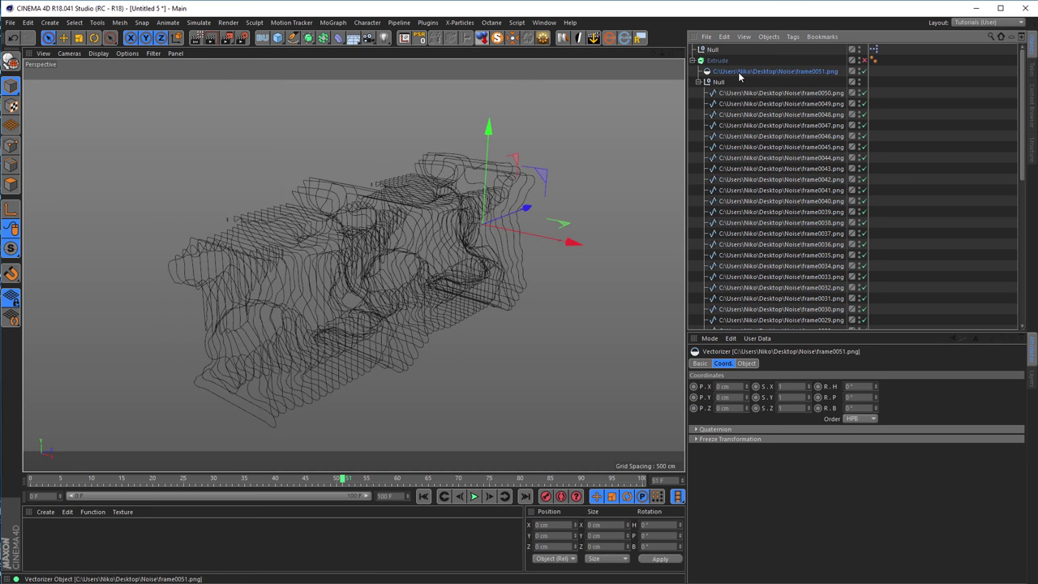
{"action": "left_click_drag", "start_coordinate": [738, 60], "coordinate": [739, 59]}
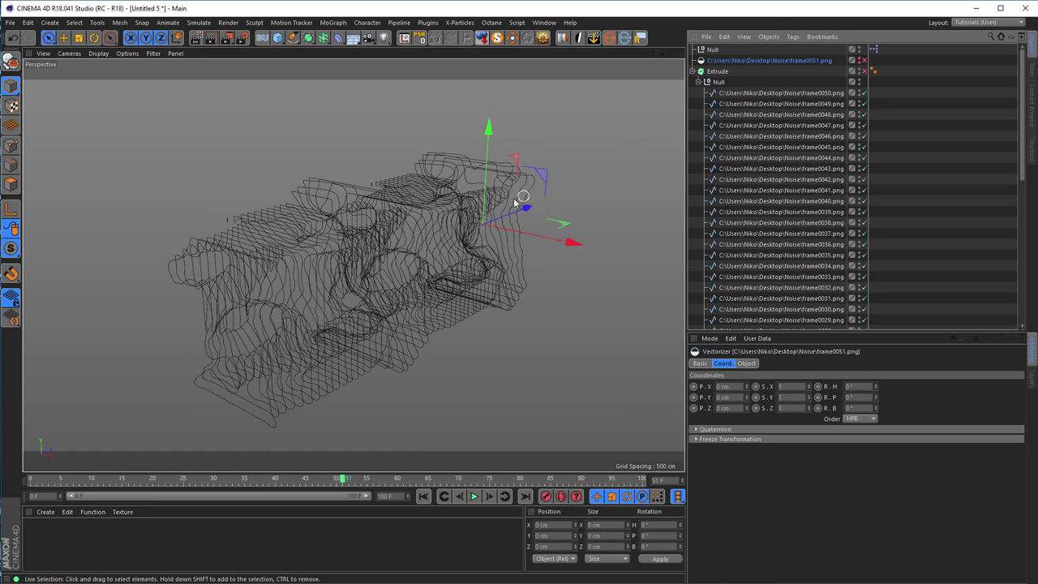
{"action": "left_click_drag", "start_coordinate": [392, 220], "coordinate": [442, 220], "text": "alt"}
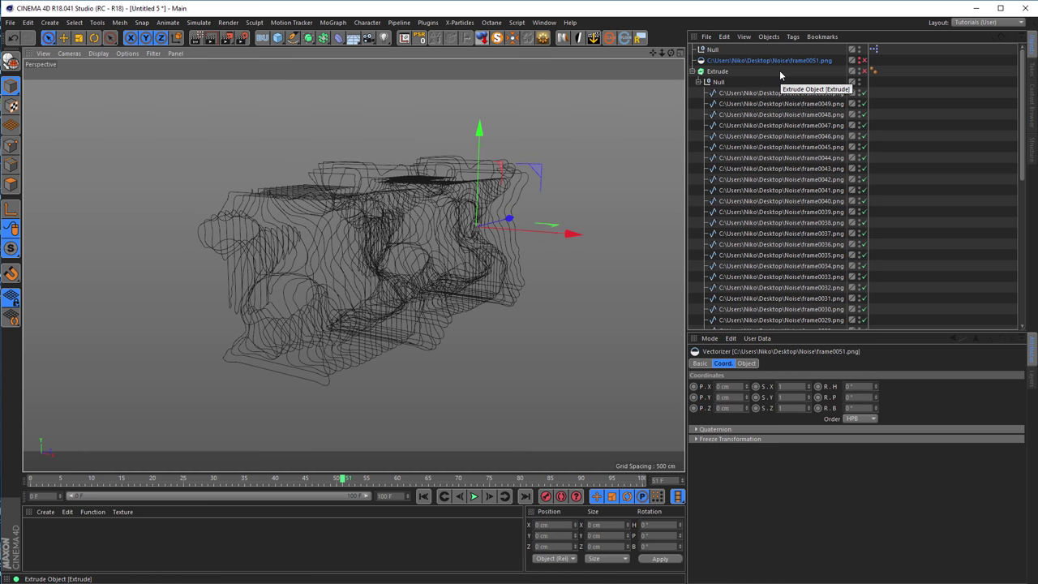
{"action": "left_click_drag", "start_coordinate": [398, 220], "coordinate": [431, 215], "text": "alt"}
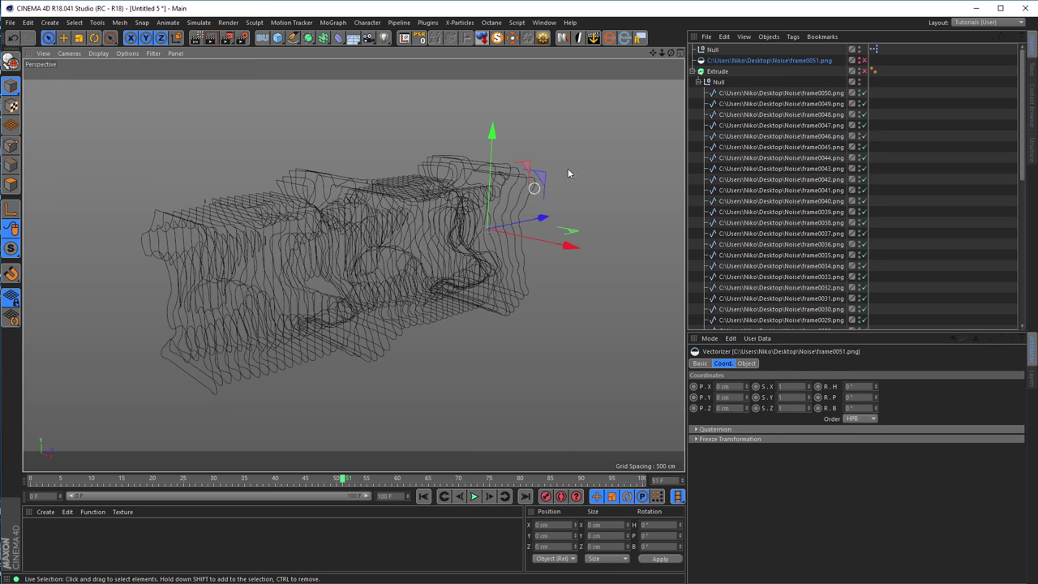
- Place frame0050 directly under Extrude above the Null and hide the Null's other slices
{"action": "left_click", "coordinate": [718, 83]}
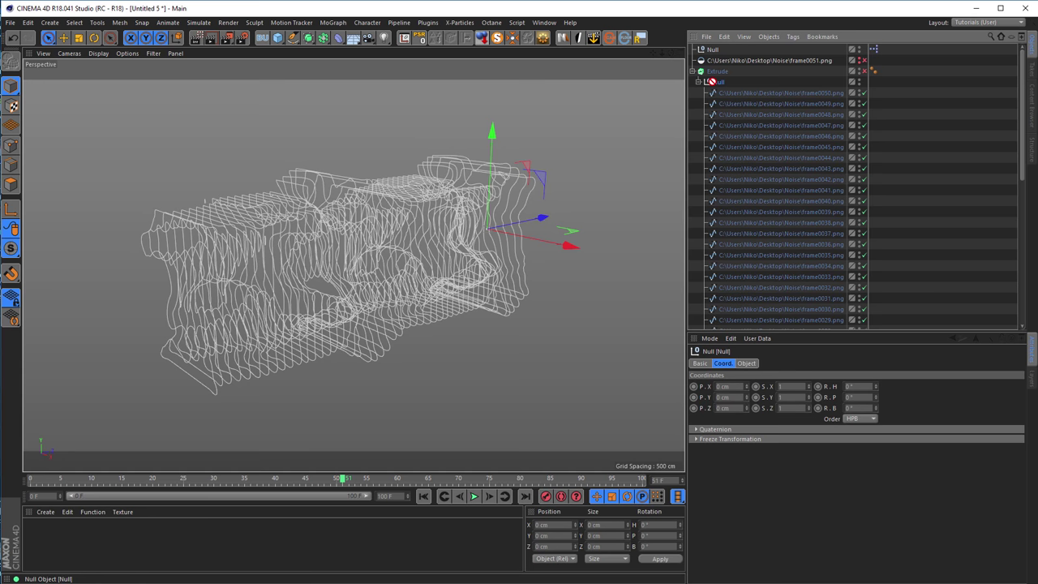
{"action": "left_click", "coordinate": [736, 94]}
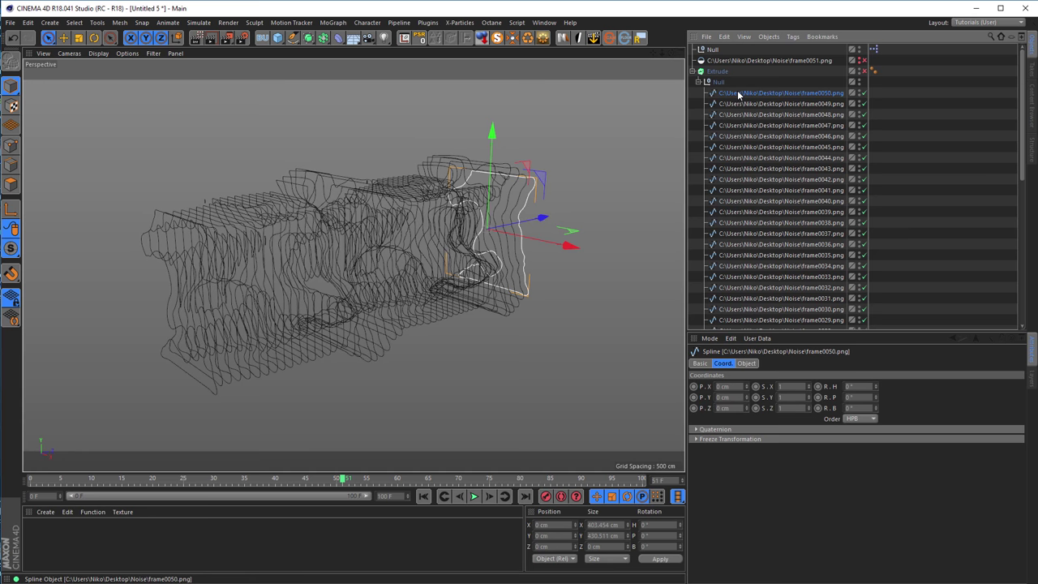
{"action": "left_click_drag", "start_coordinate": [738, 95], "coordinate": [728, 75]}
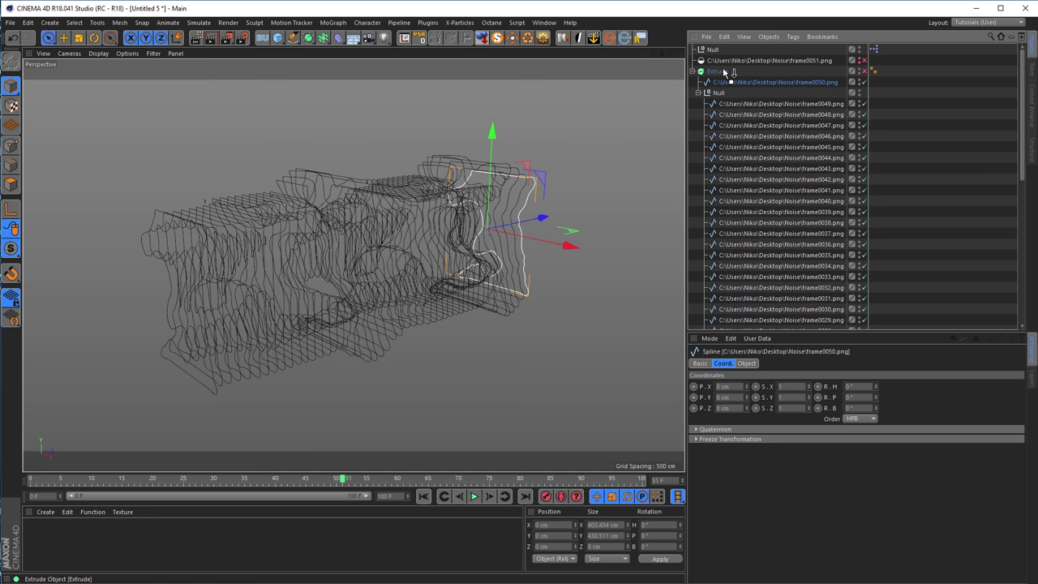
{"action": "left_click", "coordinate": [859, 93]}
{"action": "left_click_drag", "start_coordinate": [422, 219], "coordinate": [551, 188], "text": "alt"}
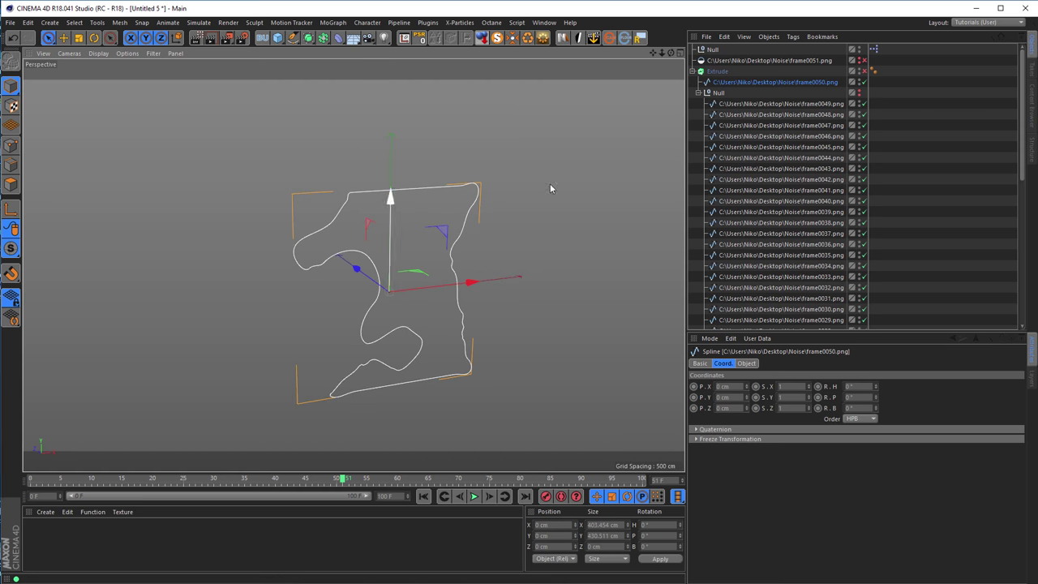
- Enable the Extrude object and orbit around the extruded frame0050 slice
{"action": "left_click", "coordinate": [717, 72]}
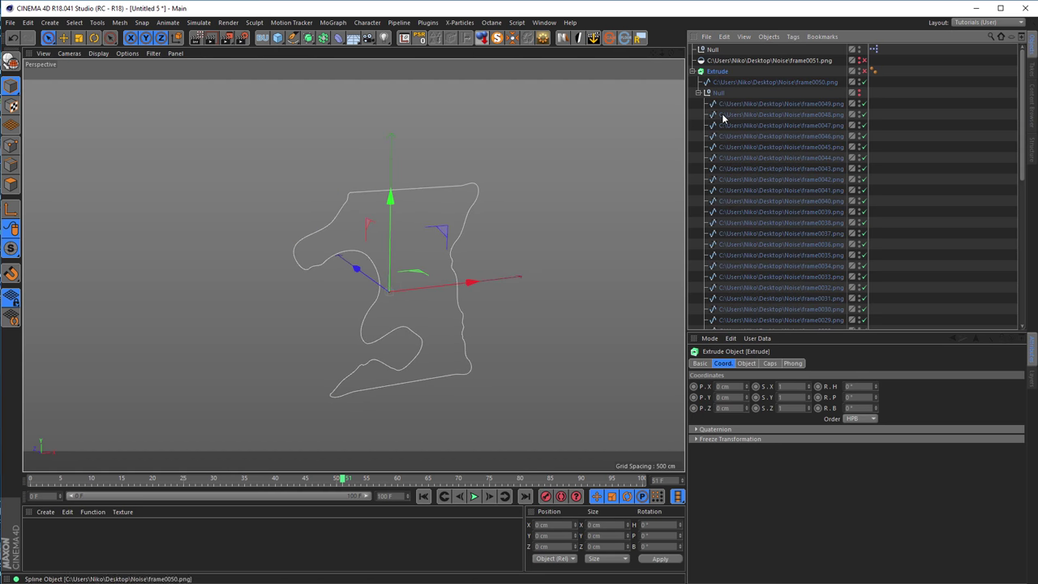
{"action": "left_click", "coordinate": [746, 364]}
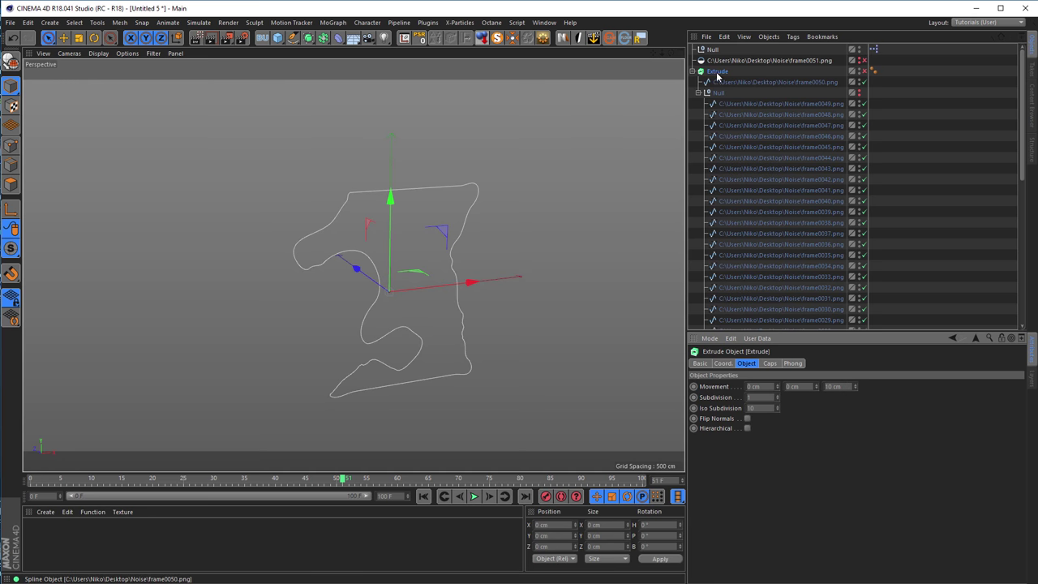
{"action": "left_click", "coordinate": [864, 72]}
{"action": "scroll", "coordinate": [477, 186], "scroll_direction": "up", "scroll_amount": 5}
{"action": "mouse_move", "coordinate": [478, 185]}
{"action": "left_mouse_down", "text": "alt"}
{"action": "mouse_move", "coordinate": [428, 171]}
{"action": "mouse_move", "coordinate": [471, 202]}
{"action": "left_mouse_up", "text": "alt"}
{"action": "scroll", "coordinate": [406, 219], "scroll_direction": "down", "scroll_amount": 6}
{"action": "left_click_drag", "start_coordinate": [360, 225], "coordinate": [387, 219], "text": "alt"}
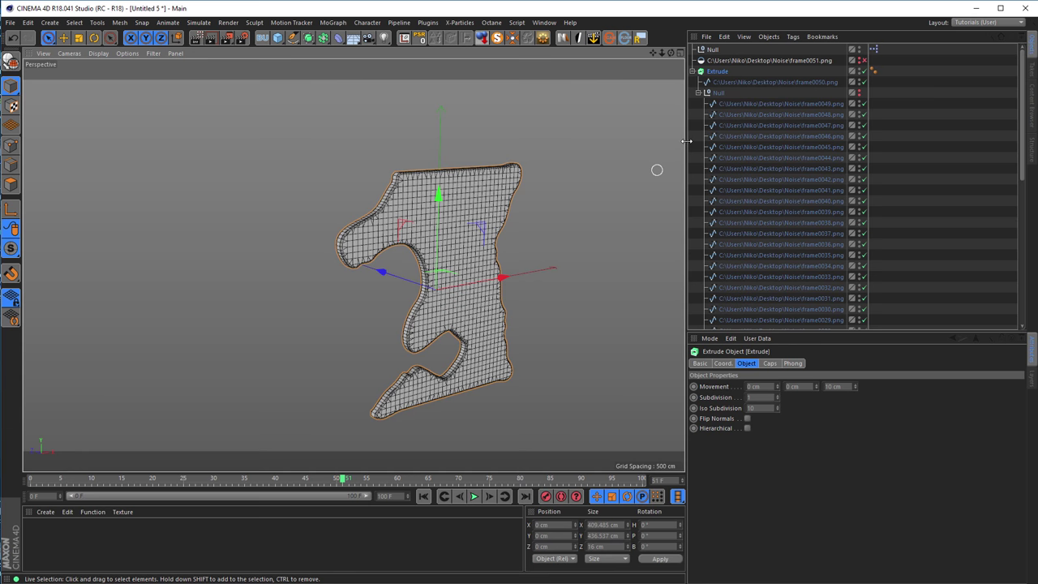
- Return frame0050 into the Null and unhide the Null so all 51 slices show again
{"action": "left_click", "coordinate": [729, 86]}
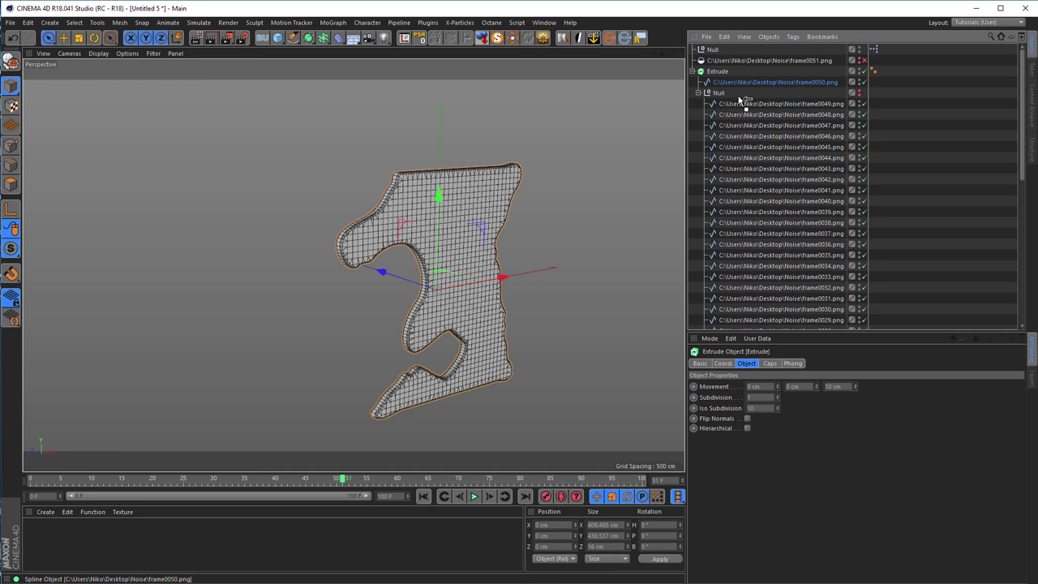
{"action": "left_click_drag", "start_coordinate": [739, 99], "coordinate": [739, 99]}
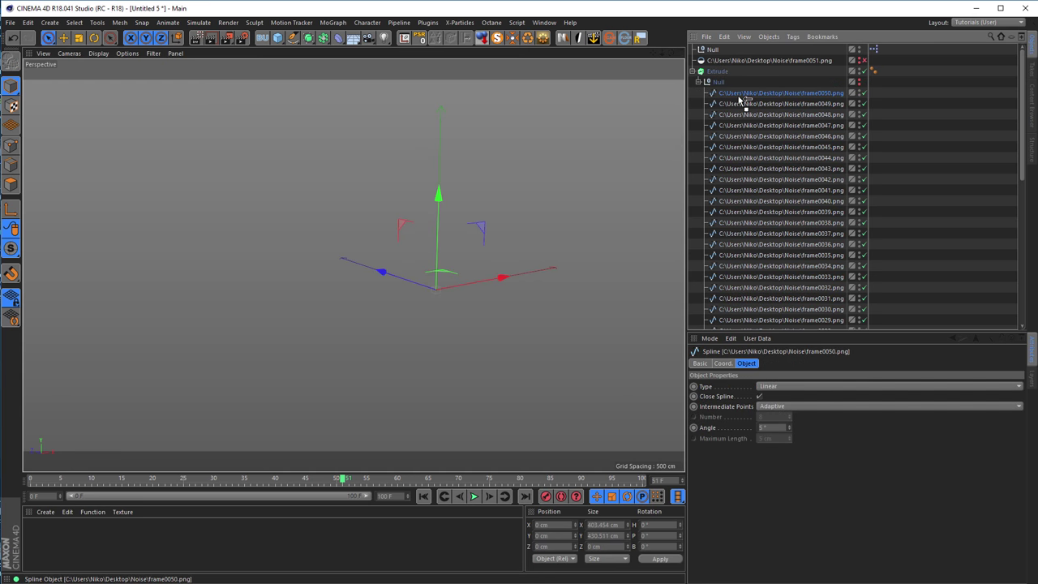
{"action": "left_click", "coordinate": [694, 72]}
{"action": "left_click", "coordinate": [694, 72]}
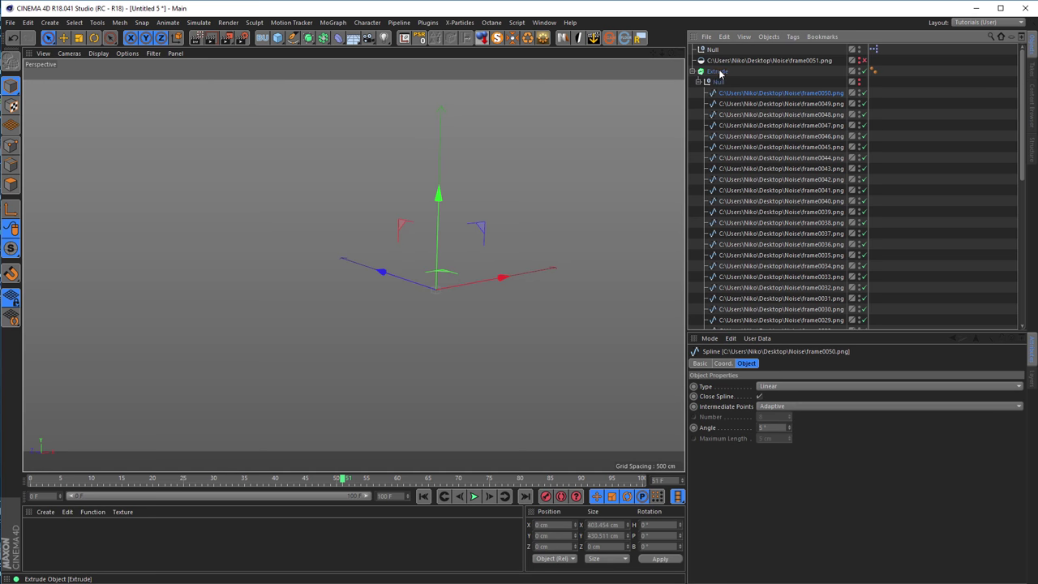
{"action": "left_click", "coordinate": [718, 71]}
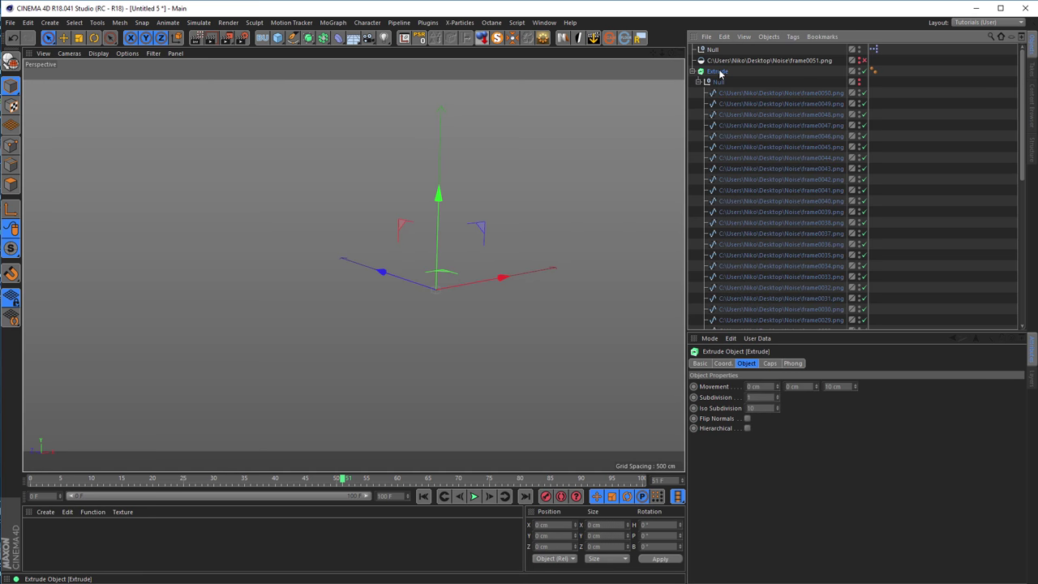
{"action": "left_click", "coordinate": [858, 82]}
{"action": "left_click_drag", "start_coordinate": [531, 229], "coordinate": [546, 214], "text": "alt"}
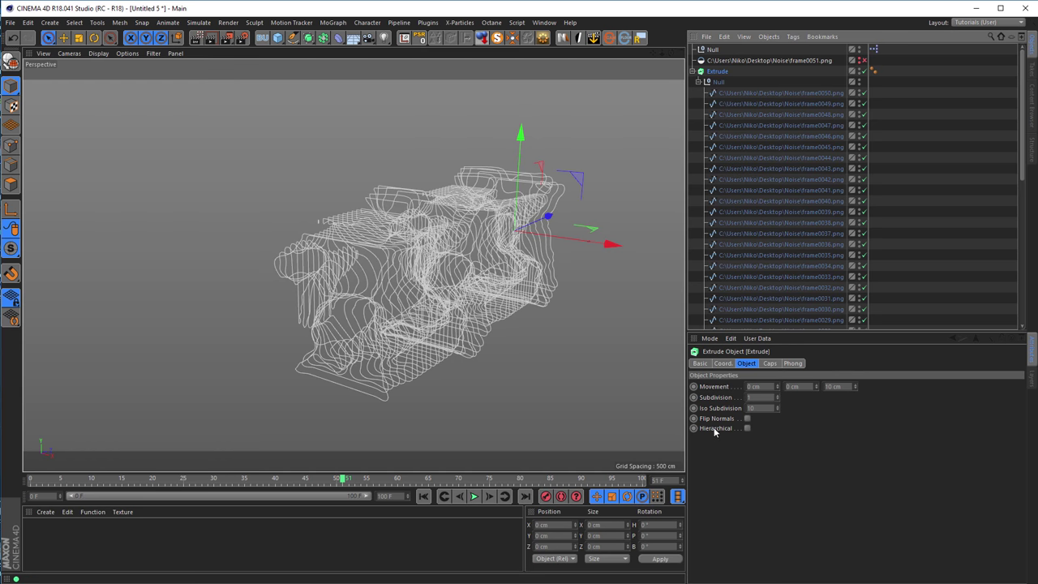
- Make the Extrude build every slice in its hierarchy as solid geometry, then zoom around it
{"action": "left_click", "coordinate": [747, 428]}
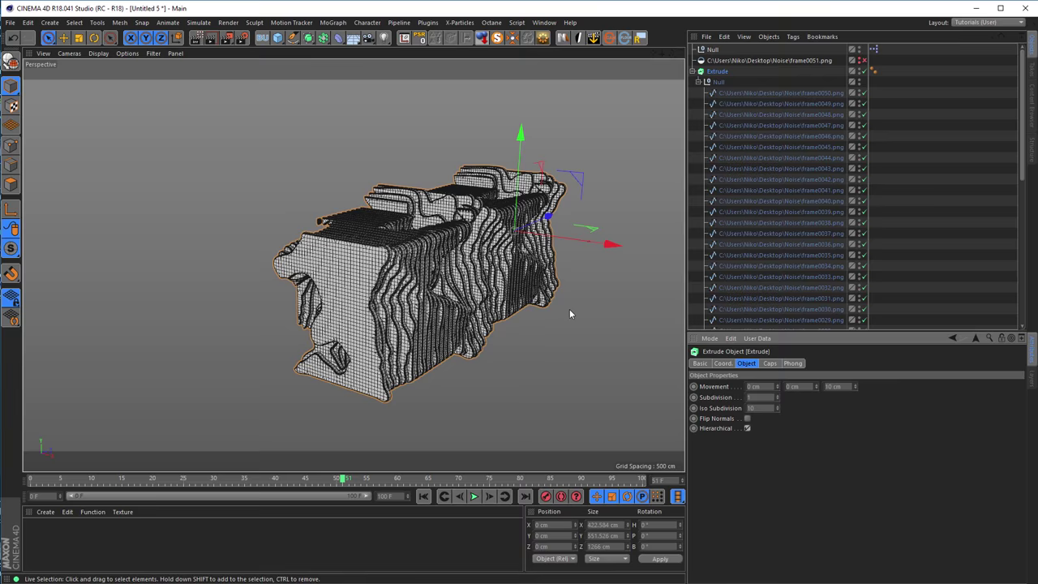
{"action": "scroll", "coordinate": [503, 286], "scroll_direction": "up", "scroll_amount": 10}
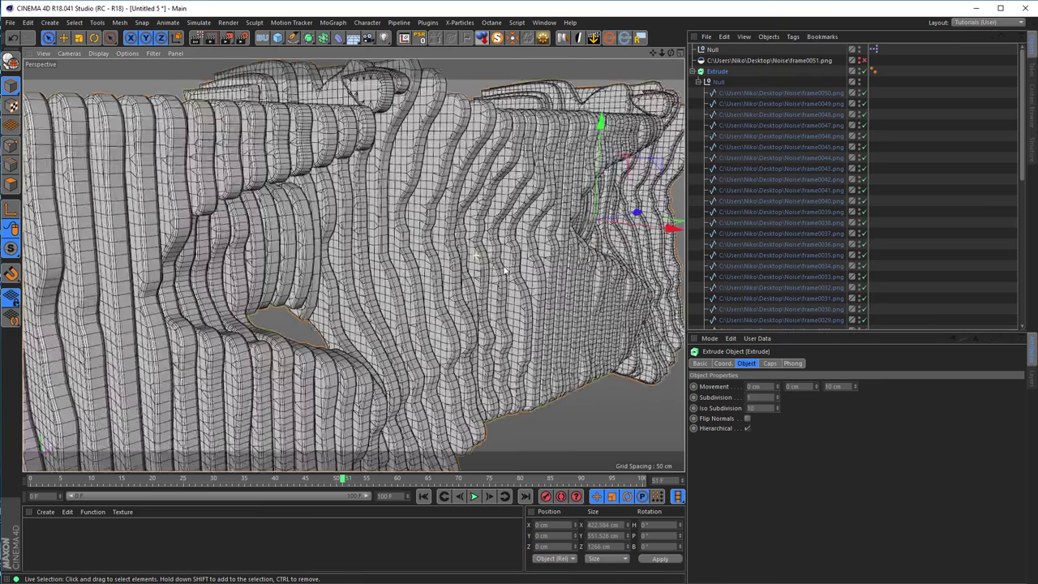
{"action": "left_click_drag", "start_coordinate": [502, 271], "coordinate": [320, 260], "text": "alt"}
{"action": "scroll", "coordinate": [292, 266], "scroll_direction": "down", "scroll_amount": 10}
{"action": "scroll", "coordinate": [503, 283], "scroll_direction": "up", "scroll_amount": 8}
{"action": "scroll", "coordinate": [448, 275], "scroll_direction": "down", "scroll_amount": 8}
{"action": "scroll", "coordinate": [416, 185], "scroll_direction": "up", "scroll_amount": 8}
{"action": "scroll", "coordinate": [355, 185], "scroll_direction": "up", "scroll_amount": 6}
{"action": "scroll", "coordinate": [438, 213], "scroll_direction": "down", "scroll_amount": 8}
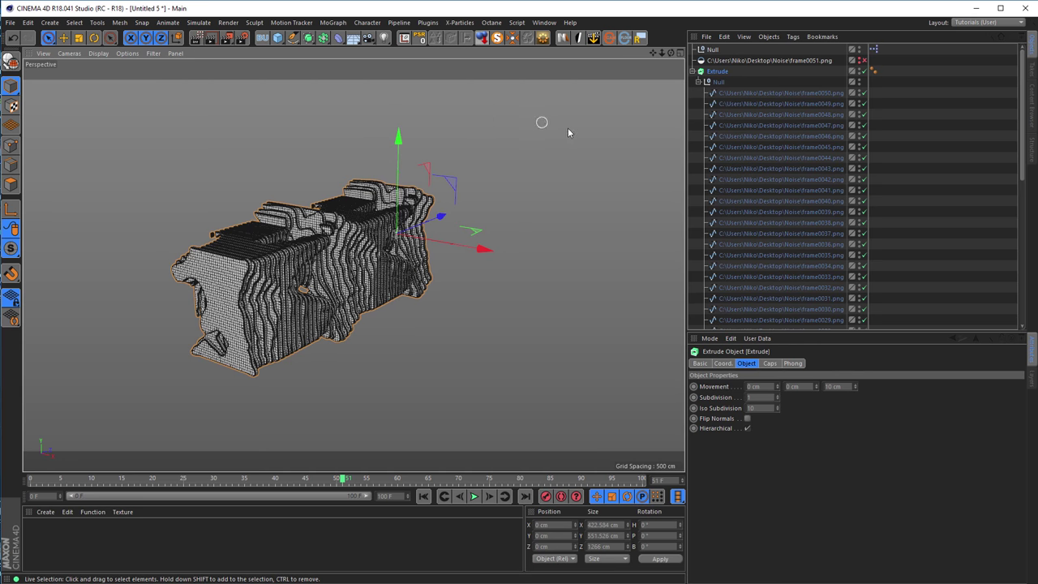
- Orbit around the extruded block from several angles, then add a Circle spline
{"action": "left_click_drag", "start_coordinate": [397, 216], "coordinate": [347, 236], "text": "alt"}
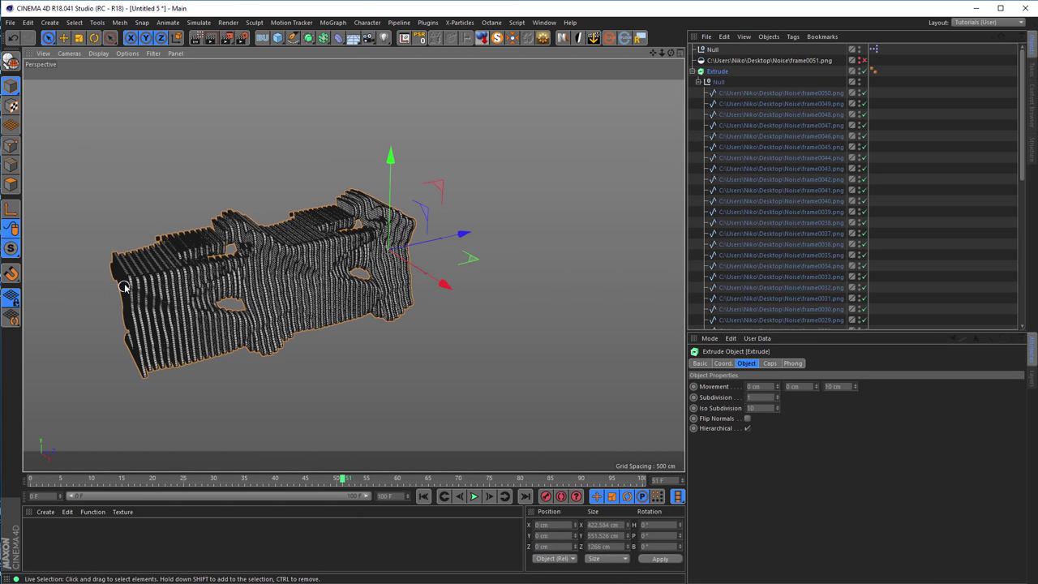
{"action": "left_click_drag", "start_coordinate": [130, 285], "coordinate": [340, 355], "text": "alt"}
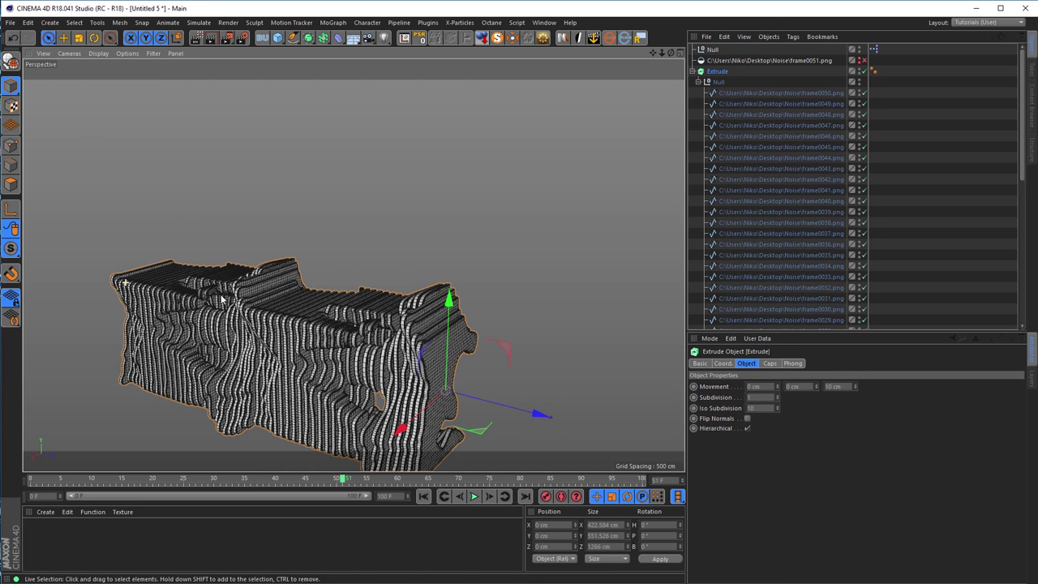
{"action": "left_click_drag", "start_coordinate": [306, 324], "coordinate": [237, 274], "text": "alt"}
{"action": "left_click_drag", "start_coordinate": [305, 299], "coordinate": [243, 277], "text": "alt"}
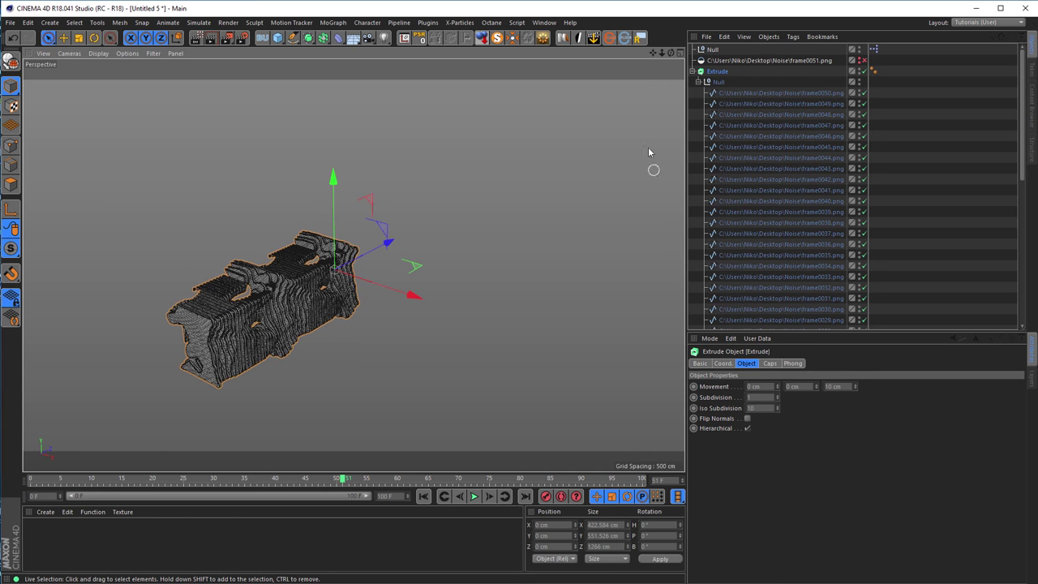
{"action": "left_click_drag", "start_coordinate": [298, 43], "coordinate": [414, 71]}
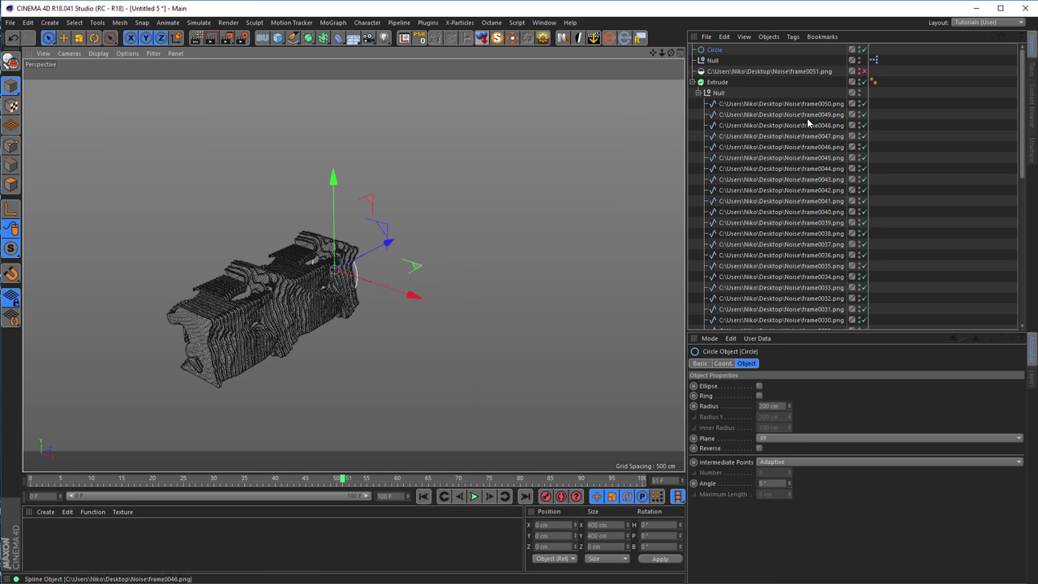
- Set the Circle's plane to XZ and its radius to 700 cm
{"action": "left_click", "coordinate": [776, 438]}
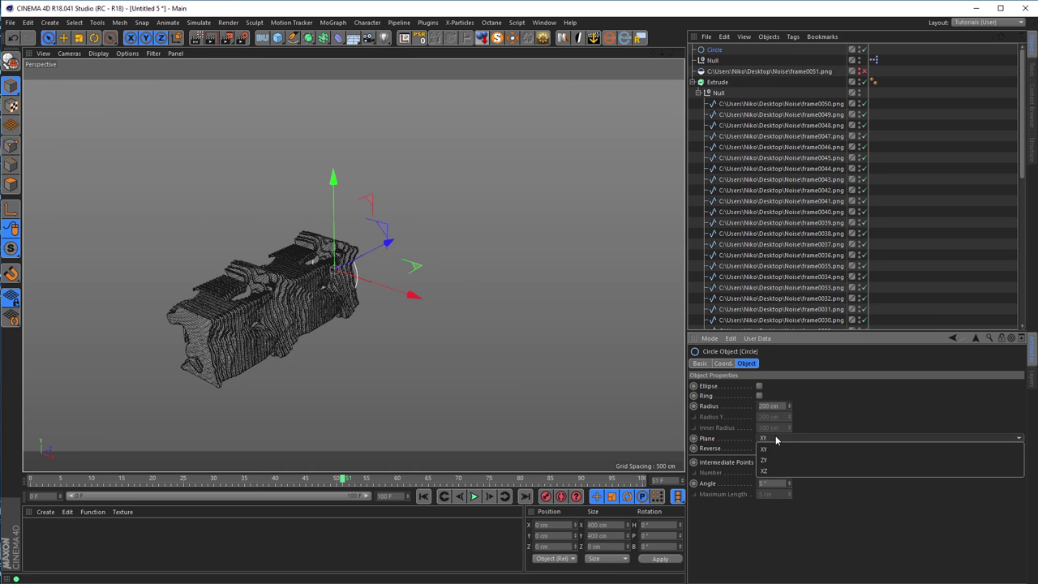
{"action": "left_click", "coordinate": [777, 470]}
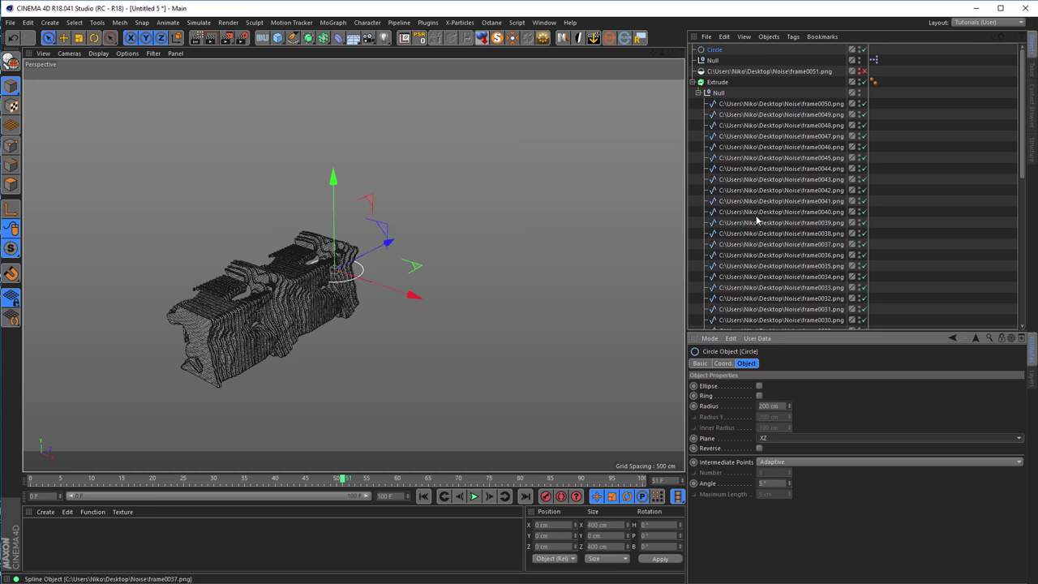
{"action": "left_click", "coordinate": [767, 405]}
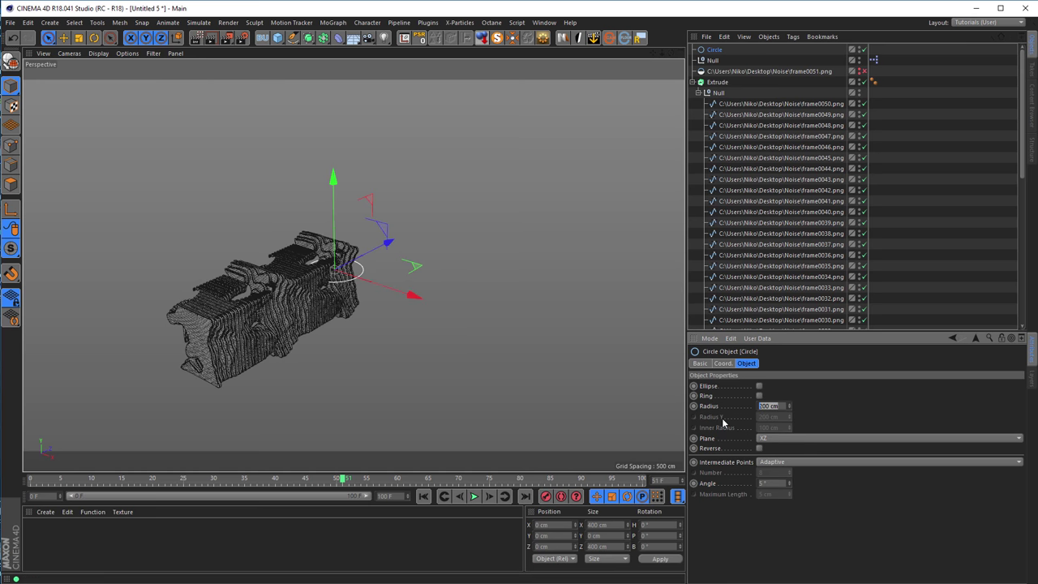
{"action": "key", "text": "Return"}
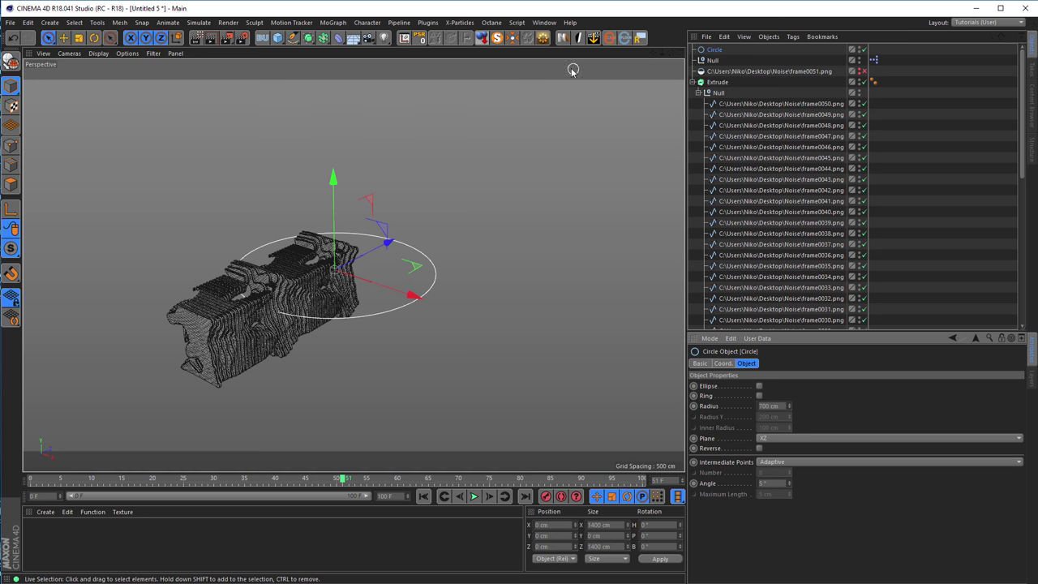
- Add a Spline Wrap deformer, group the Extrude into Null.1, and move the Spline Wrap inside
{"action": "left_click", "coordinate": [340, 39]}
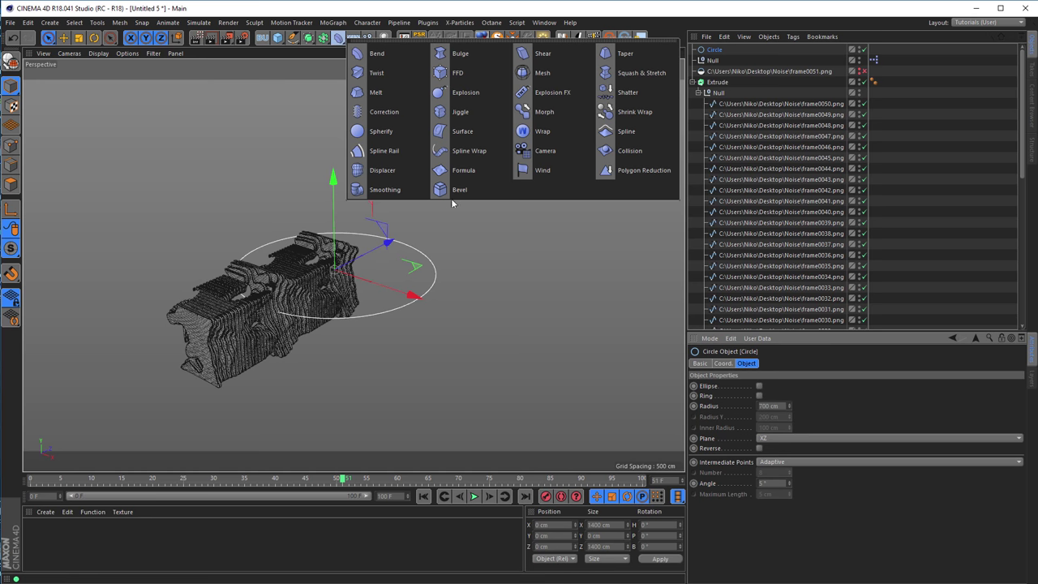
{"action": "left_click", "coordinate": [459, 154]}
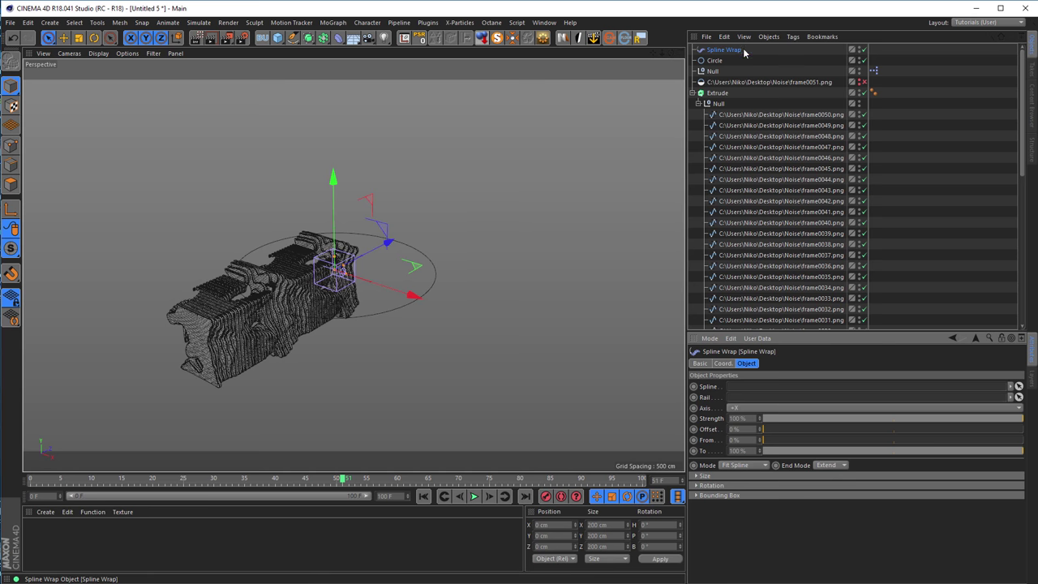
{"action": "left_click", "coordinate": [718, 93]}
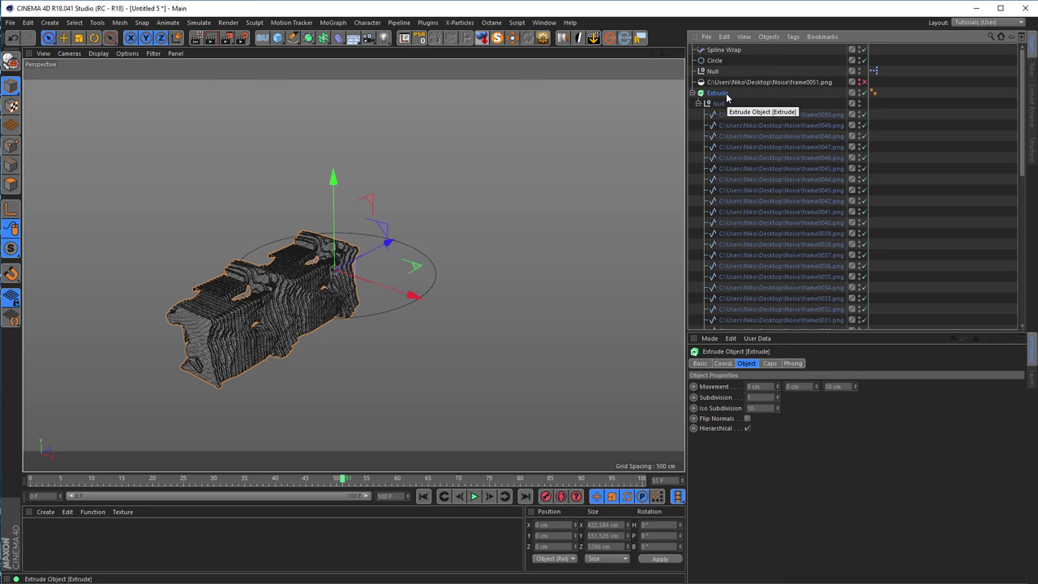
{"action": "key", "text": "c"}
{"action": "left_click", "coordinate": [693, 94]}
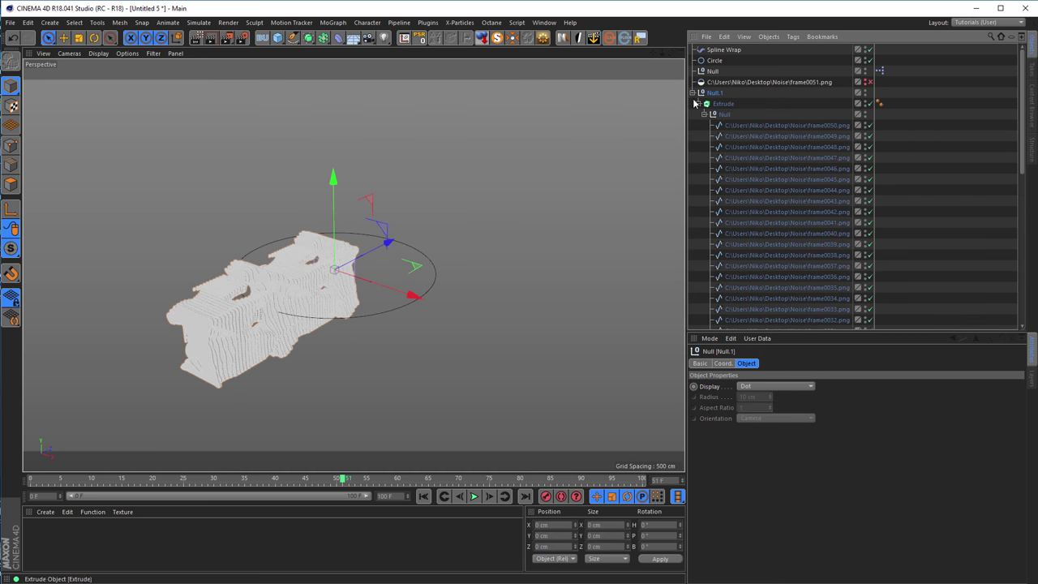
{"action": "left_click_drag", "start_coordinate": [717, 50], "coordinate": [718, 95]}
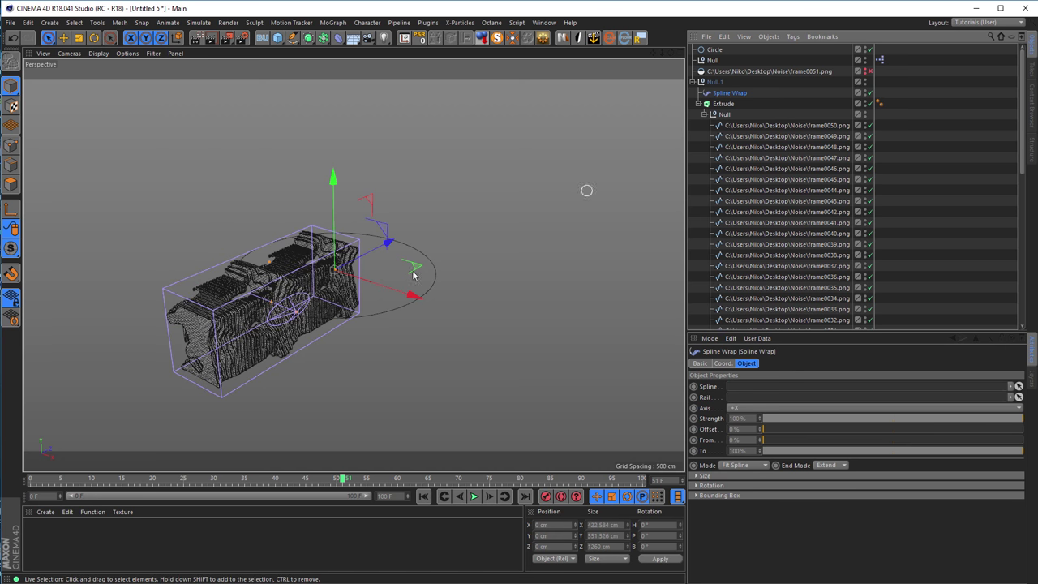
{"action": "left_click_drag", "start_coordinate": [365, 274], "coordinate": [427, 257], "text": "alt"}
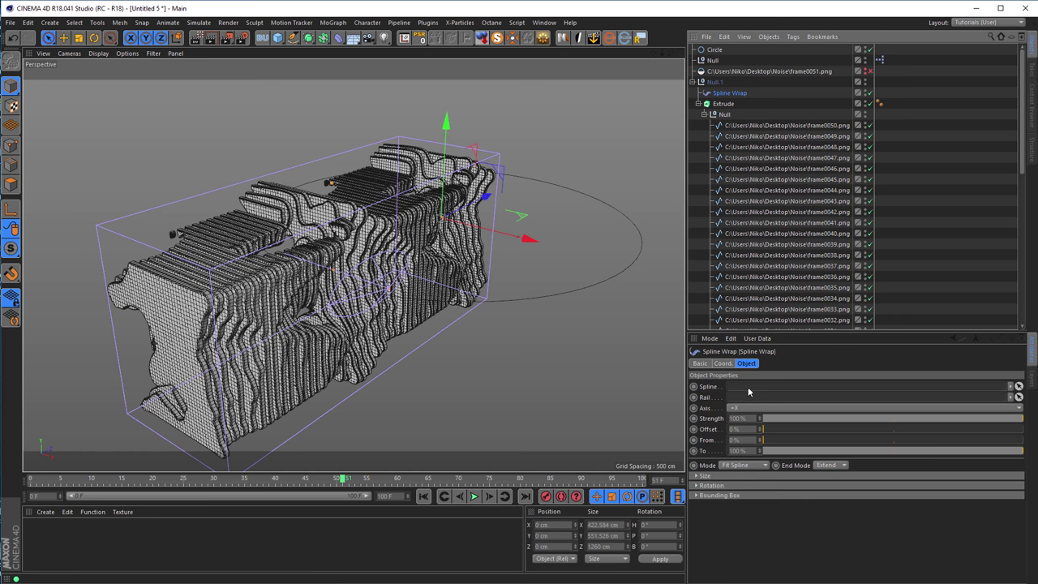
- Assign the Circle as the Spline Wrap's spline, check the wrapped mesh, then disable the wrap
{"action": "left_click", "coordinate": [713, 51]}
{"action": "left_click_drag", "start_coordinate": [775, 328], "coordinate": [760, 393]}
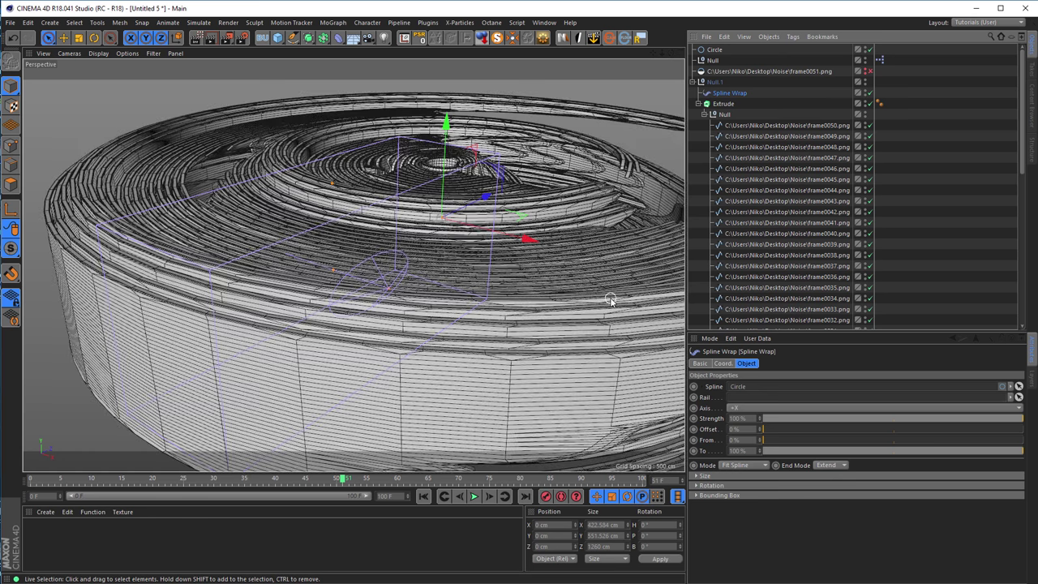
{"action": "scroll", "coordinate": [508, 233], "scroll_direction": "down", "scroll_amount": 5}
{"action": "left_click_drag", "start_coordinate": [507, 233], "coordinate": [410, 267], "text": "alt"}
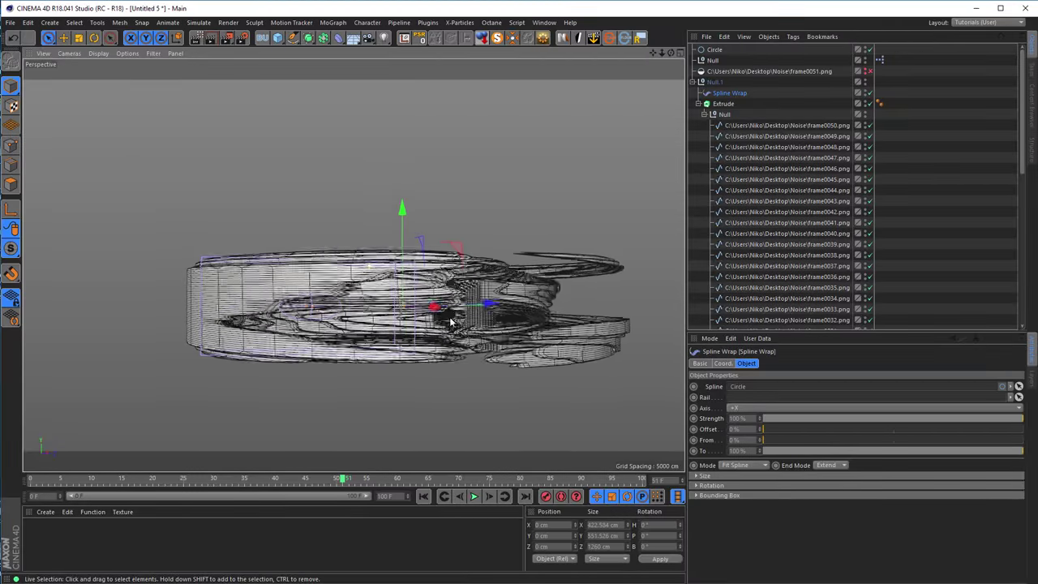
{"action": "scroll", "coordinate": [522, 283], "scroll_direction": "up", "scroll_amount": 5}
{"action": "left_click_drag", "start_coordinate": [522, 283], "coordinate": [412, 281], "text": "alt"}
{"action": "scroll", "coordinate": [428, 270], "scroll_direction": "down", "scroll_amount": 4}
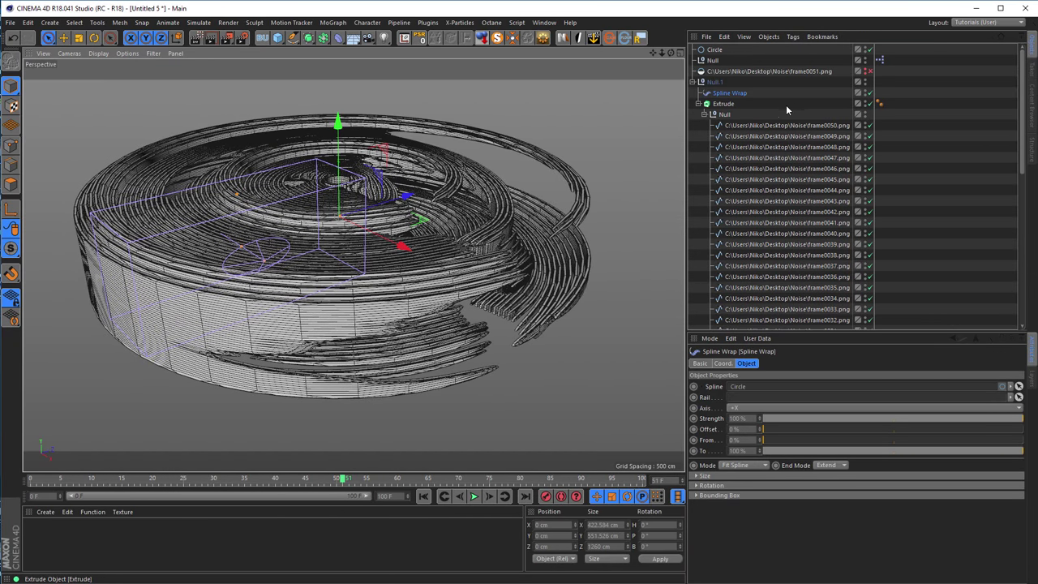
{"action": "left_click", "coordinate": [868, 94]}
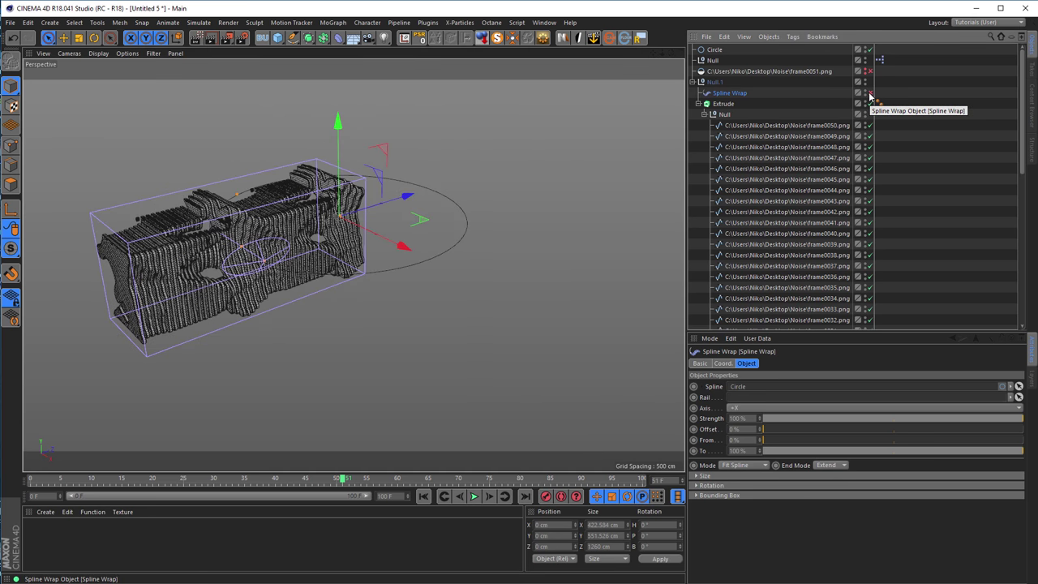
{"action": "left_click", "coordinate": [724, 105]}
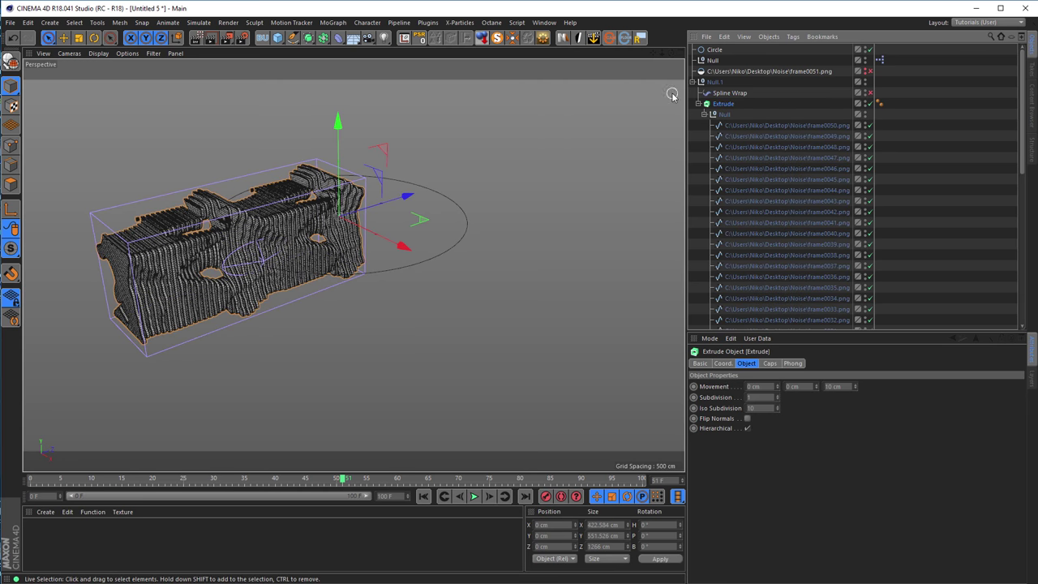
- Put the Extrude inside a new Connect object and switch the Spline Wrap back on
{"action": "left_click", "coordinate": [323, 39]}
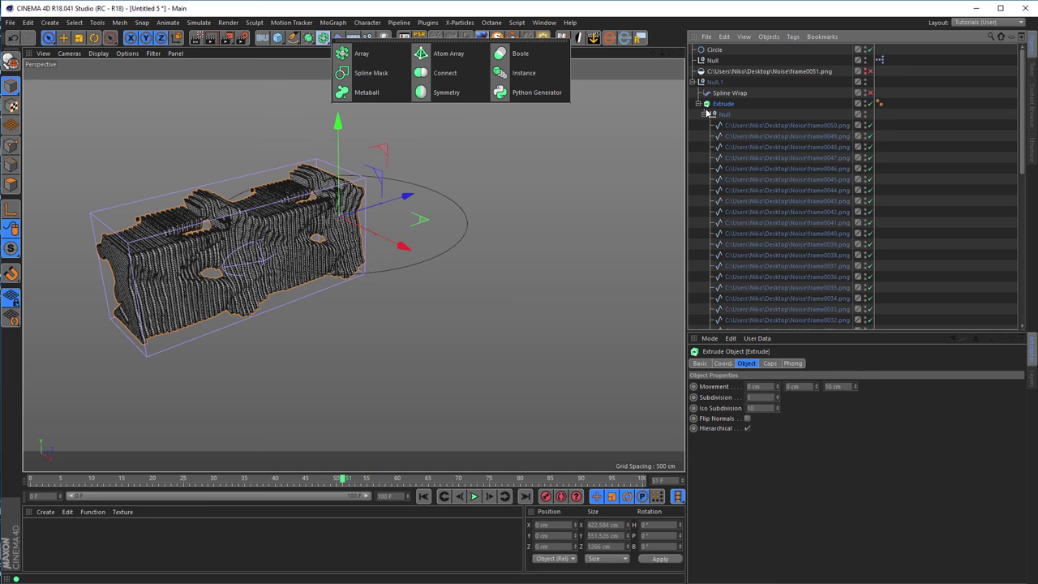
{"action": "left_click", "coordinate": [445, 73], "text": "alt"}
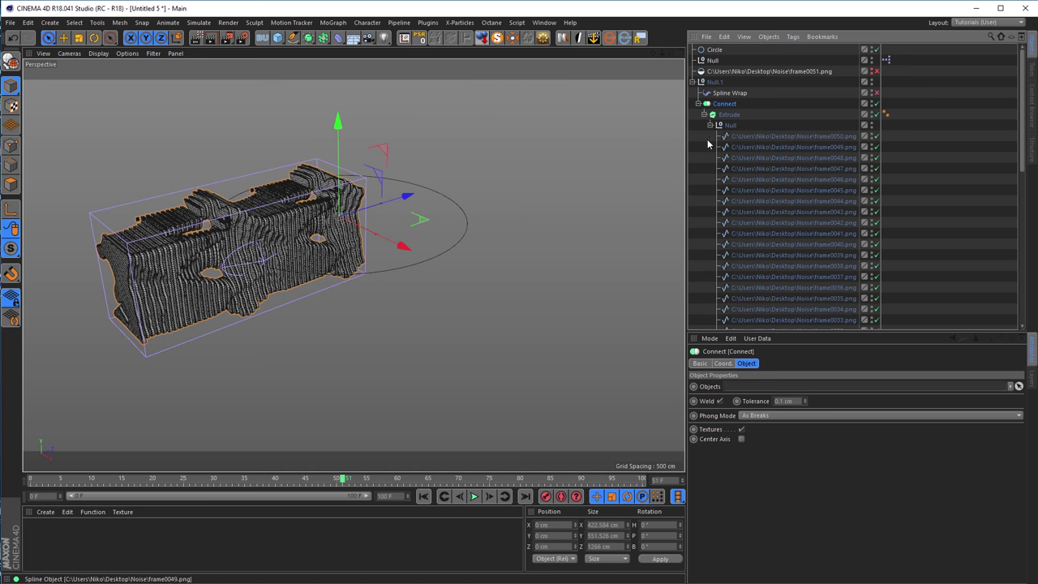
{"action": "left_click", "coordinate": [875, 93]}
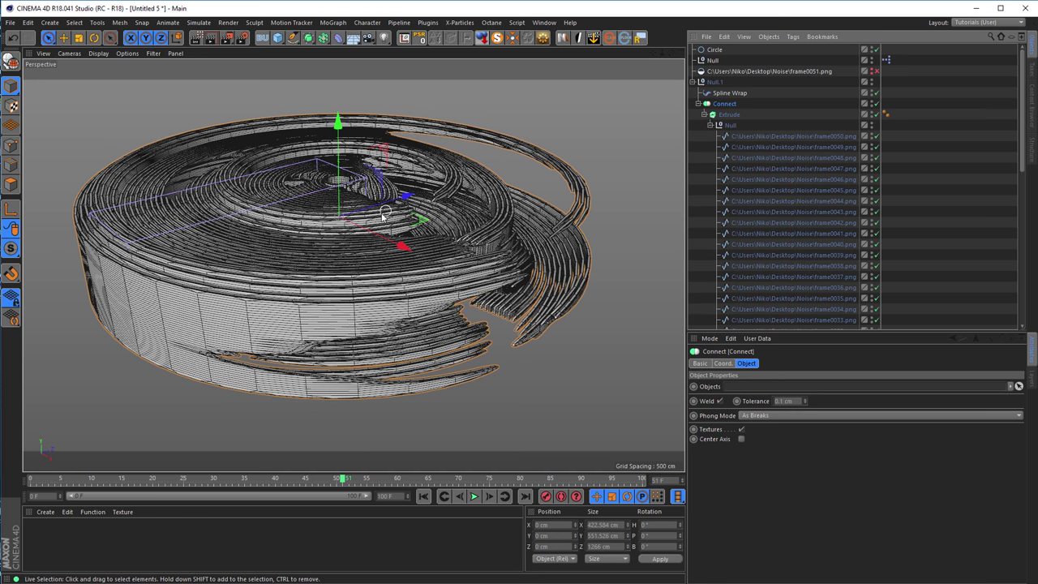
- Set the Spline Wrap axis to +Z and orbit to check the upright ring
{"action": "left_click", "coordinate": [729, 93]}
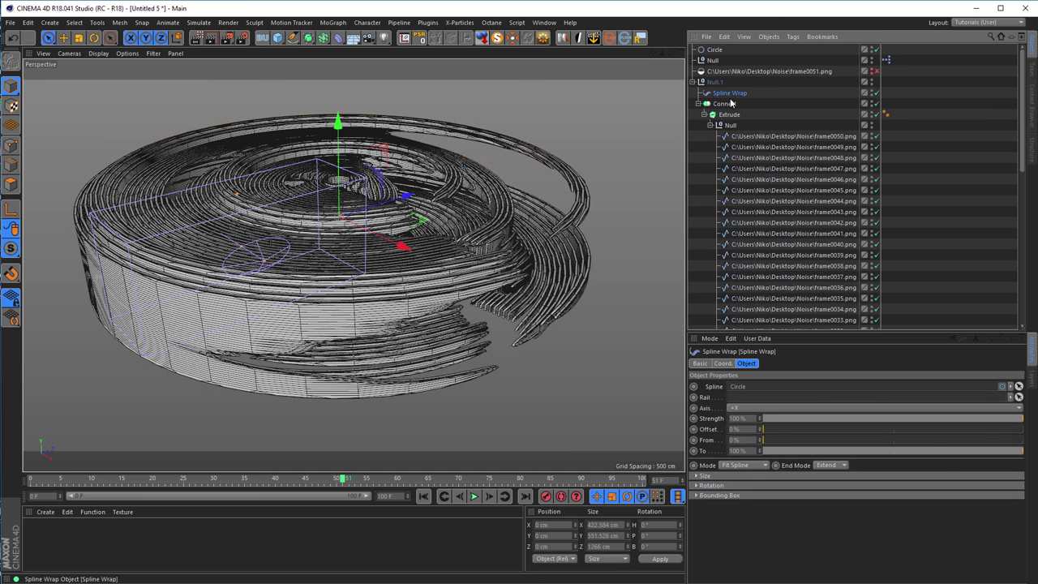
{"action": "left_click", "coordinate": [762, 408]}
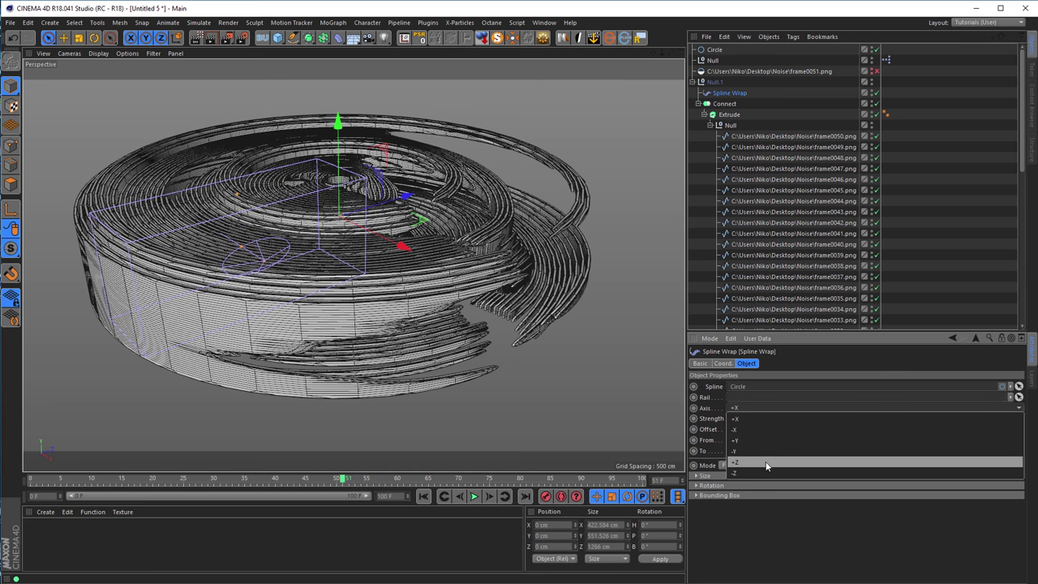
{"action": "left_click", "coordinate": [771, 419]}
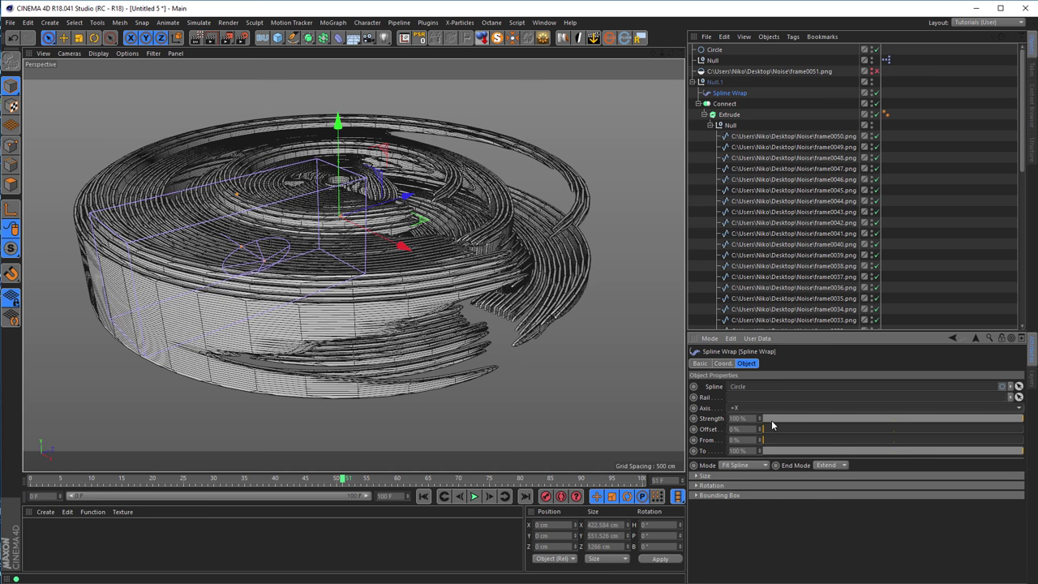
{"action": "left_click", "coordinate": [774, 407]}
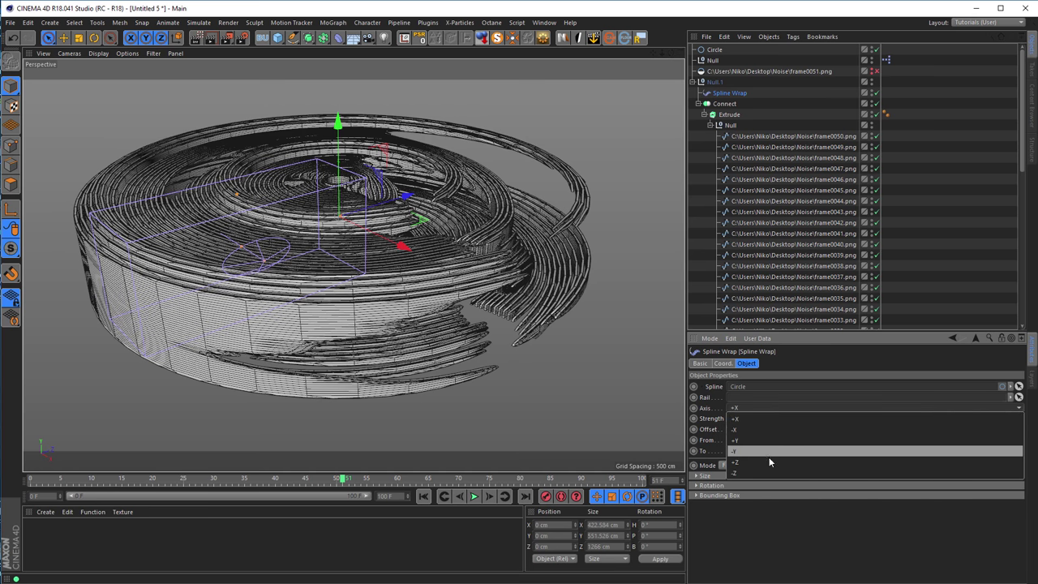
{"action": "left_click", "coordinate": [771, 462]}
{"action": "left_click_drag", "start_coordinate": [556, 349], "coordinate": [476, 300], "text": "alt"}
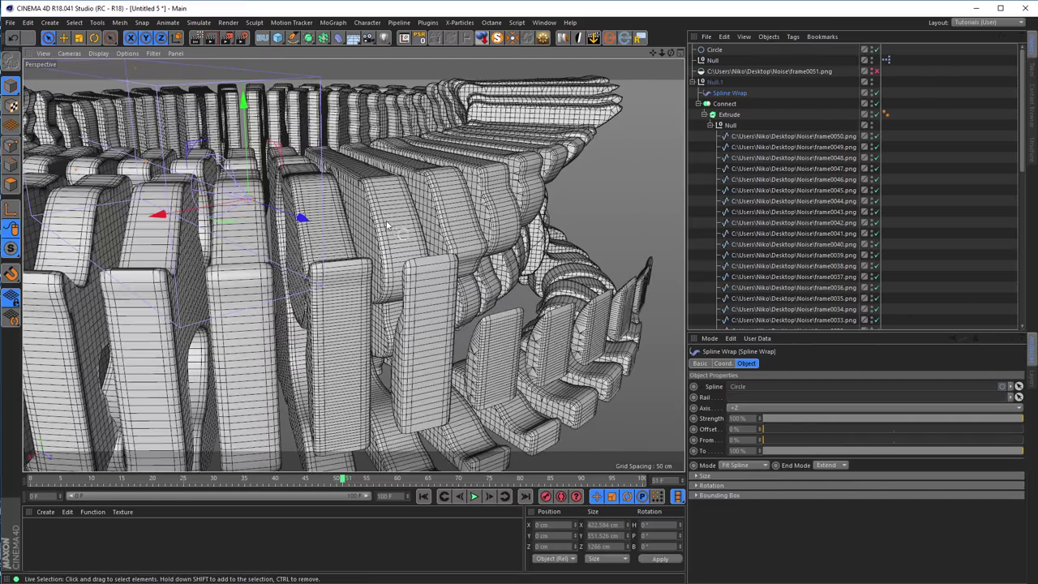
{"action": "scroll", "coordinate": [376, 253], "scroll_direction": "down", "scroll_amount": 5}
{"action": "left_click_drag", "start_coordinate": [376, 253], "coordinate": [376, 281], "text": "alt"}
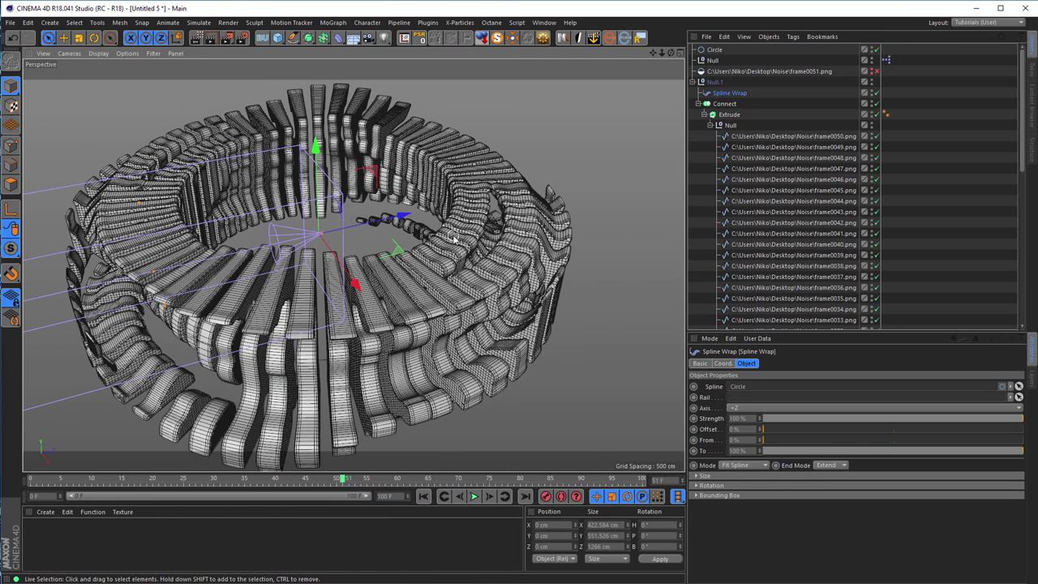
{"action": "left_click_drag", "start_coordinate": [479, 289], "coordinate": [308, 171], "text": "alt"}
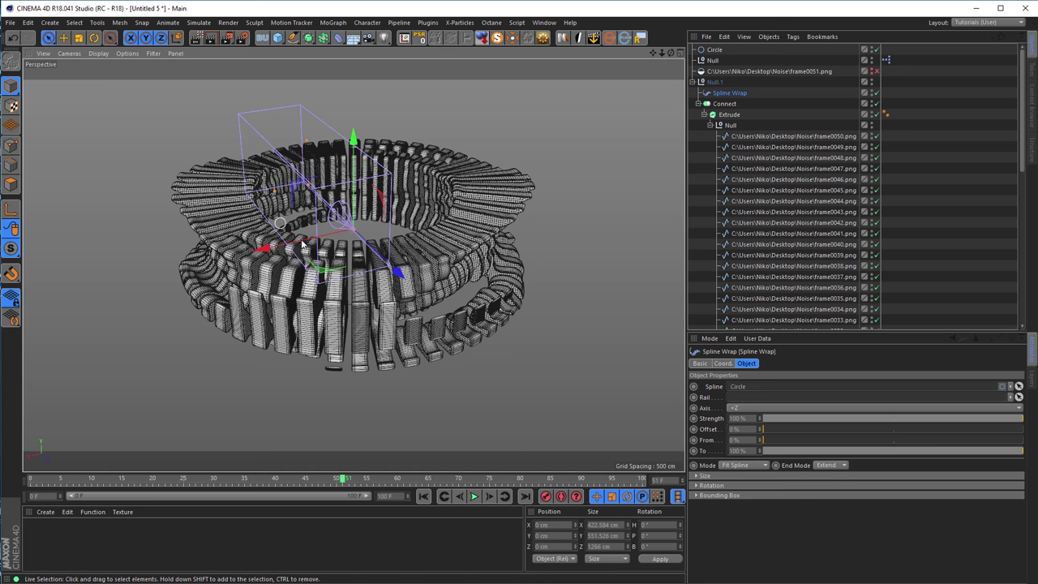
- Delete the Circle spline, switch to the top view, and disable the Extrude
{"action": "left_click", "coordinate": [878, 50]}
{"action": "left_click", "coordinate": [724, 50]}
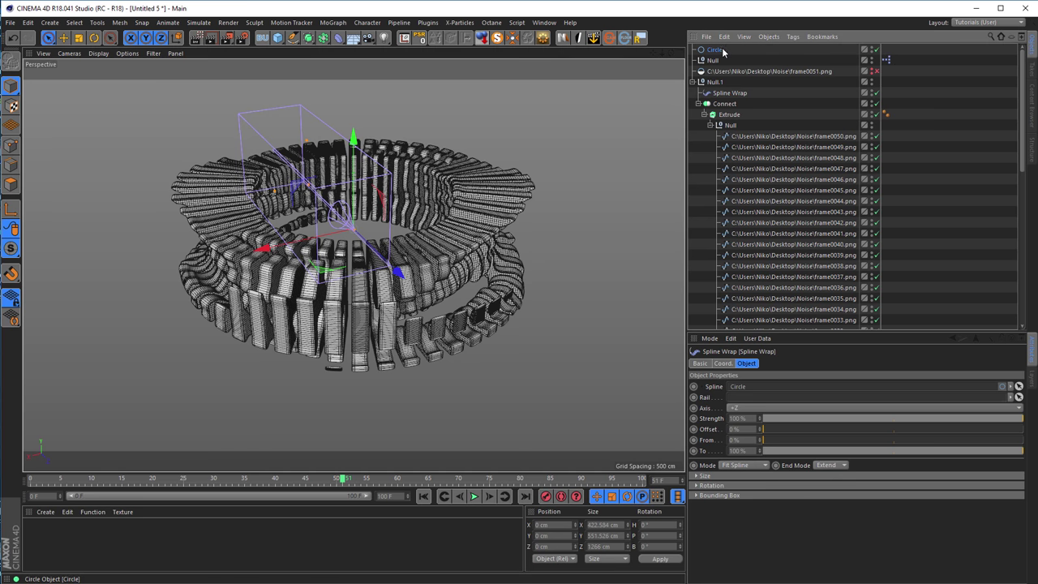
{"action": "key", "text": "Delete"}
{"action": "left_click_drag", "start_coordinate": [357, 203], "coordinate": [447, 275], "text": "alt"}
{"action": "middle_click", "coordinate": [452, 242]}
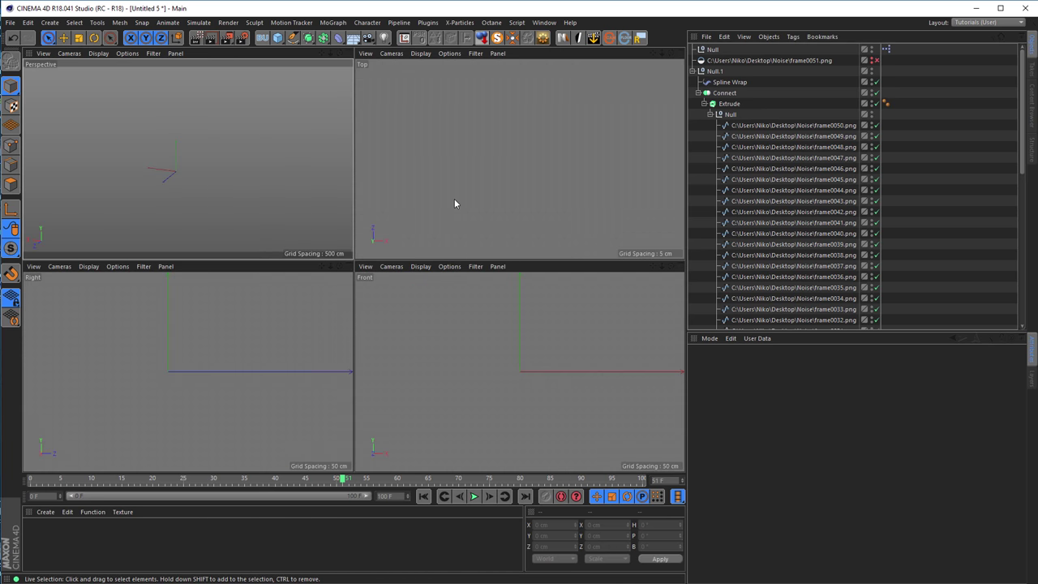
{"action": "middle_click", "coordinate": [454, 203]}
{"action": "scroll", "coordinate": [421, 308], "scroll_direction": "down", "scroll_amount": 3}
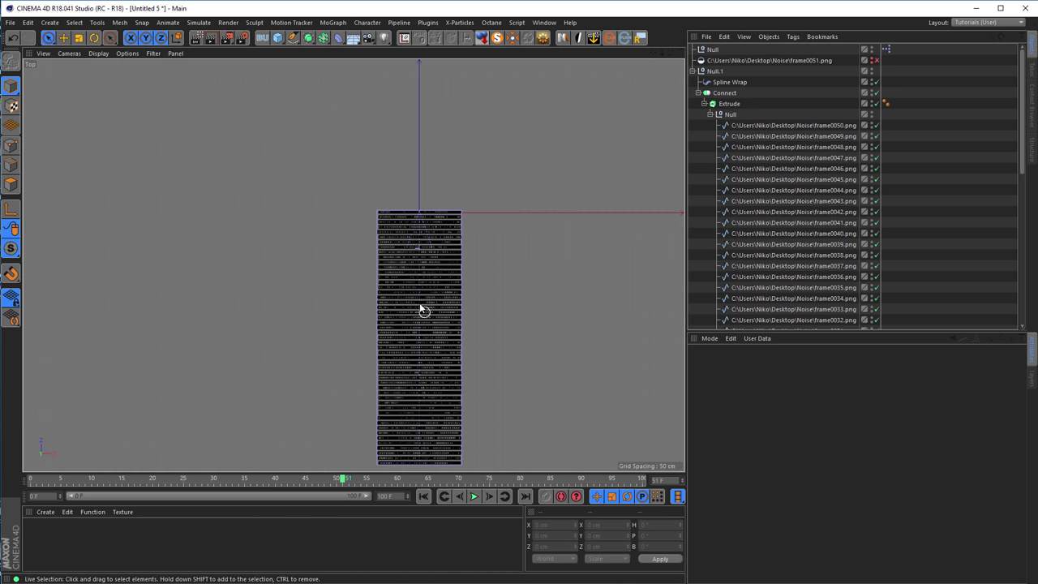
{"action": "middle_click_drag", "start_coordinate": [421, 309], "coordinate": [405, 248], "text": "alt"}
{"action": "left_click", "coordinate": [876, 104]}
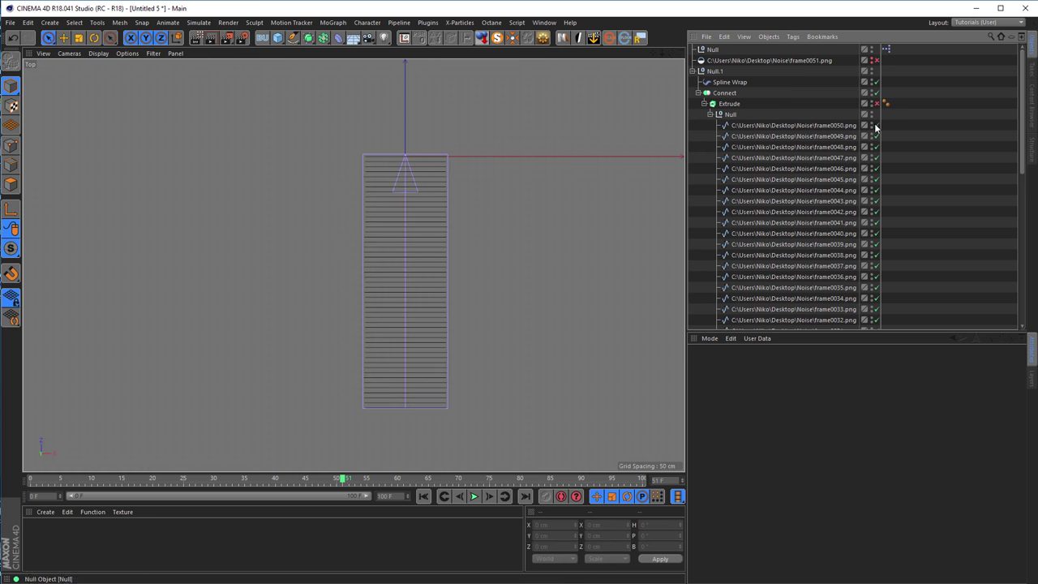
{"action": "middle_click_drag", "start_coordinate": [416, 233], "coordinate": [392, 217], "text": "alt"}
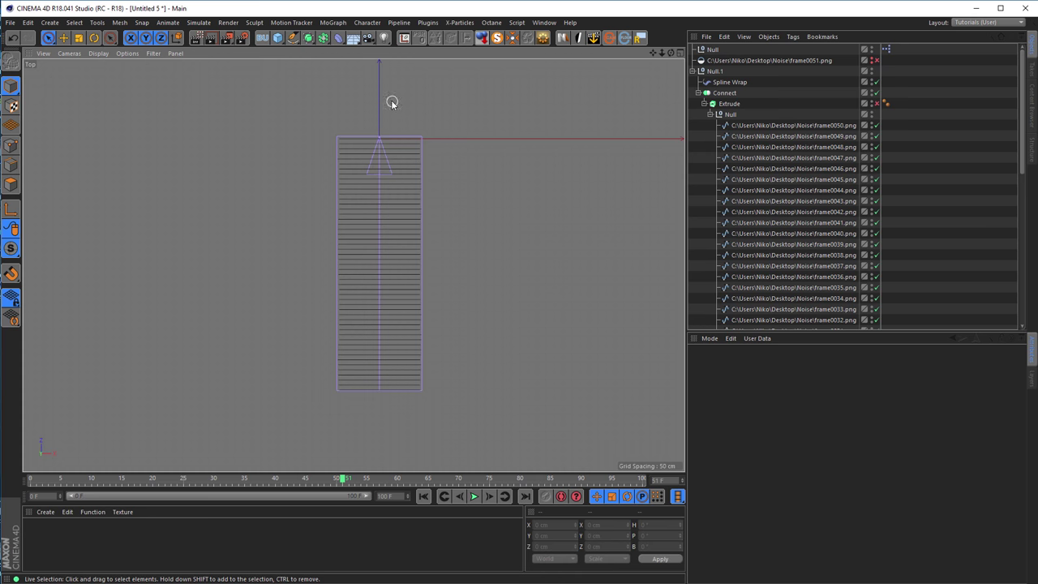
- Add a Helix on the XY plane, 1272 cm tall with 50 cm start and end radii
{"action": "left_click", "coordinate": [294, 39]}
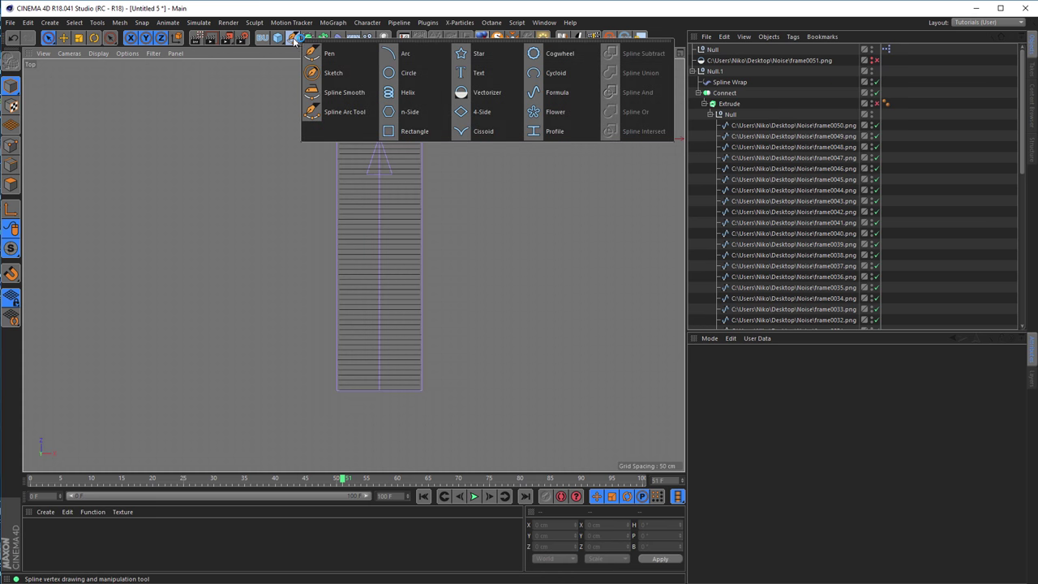
{"action": "left_click", "coordinate": [407, 97]}
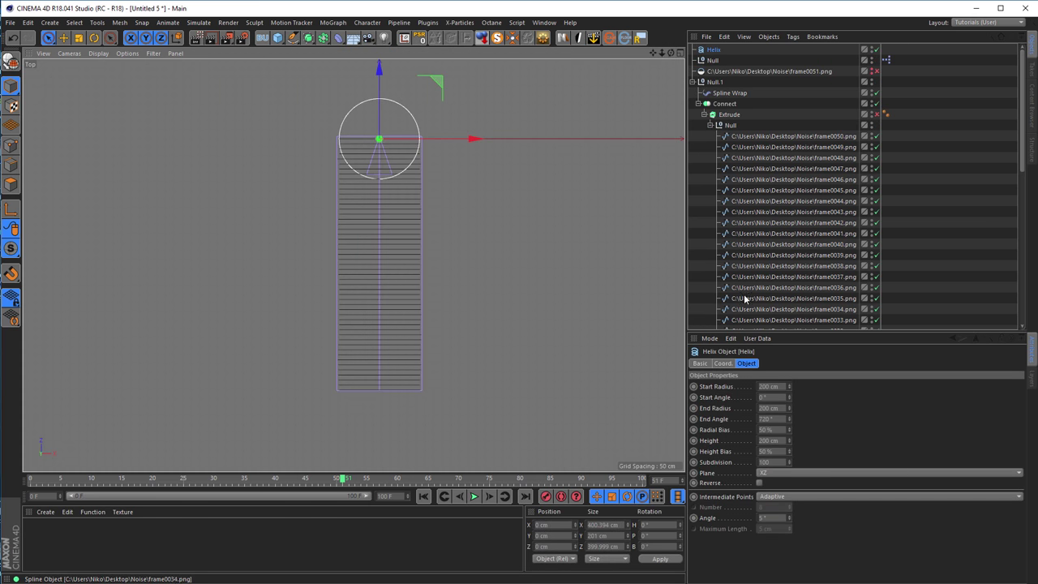
{"action": "left_click", "coordinate": [773, 474]}
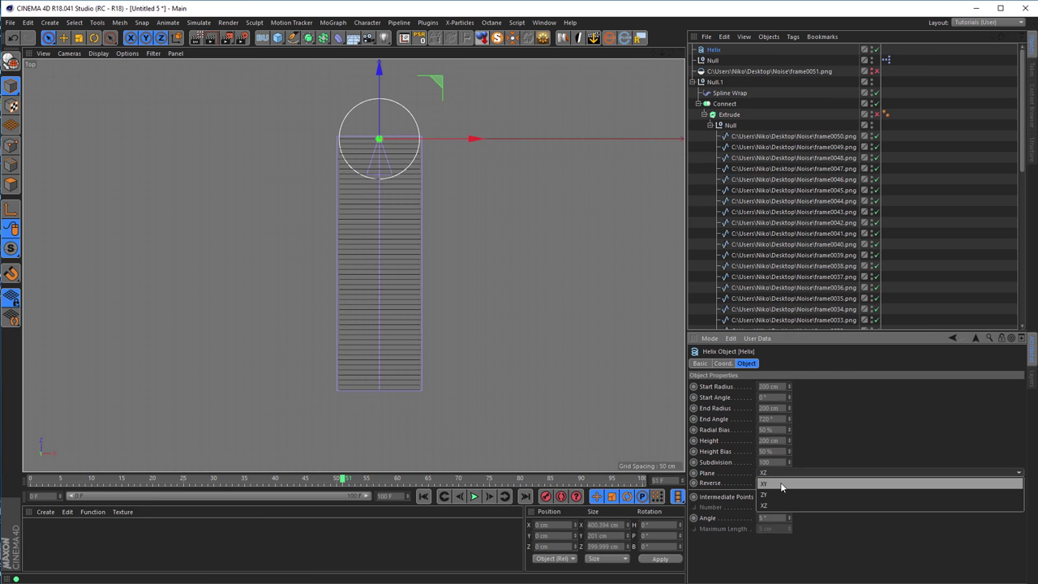
{"action": "left_click", "coordinate": [780, 485]}
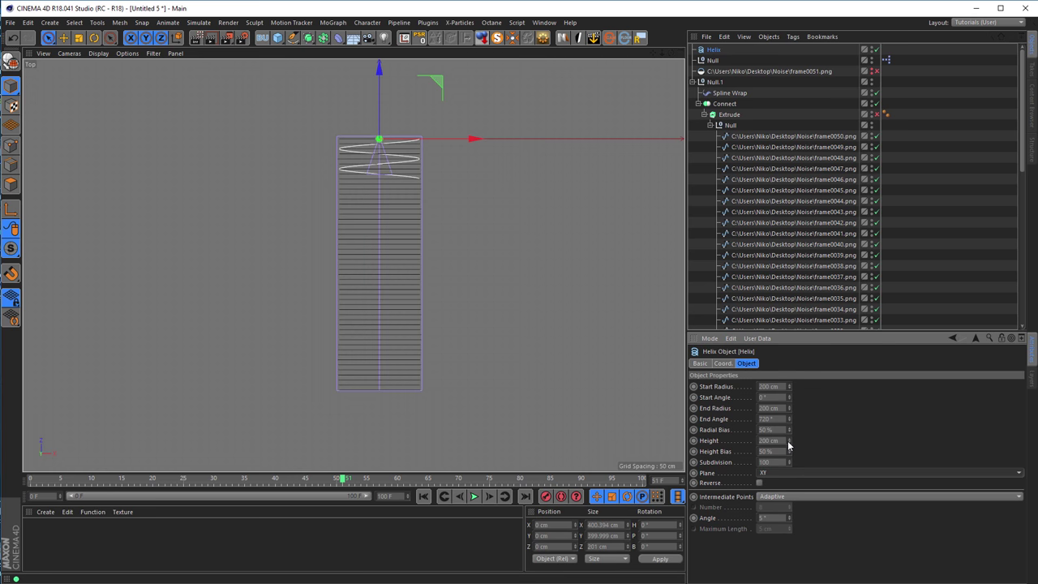
{"action": "left_click_drag", "start_coordinate": [788, 441], "coordinate": [852, 441]}
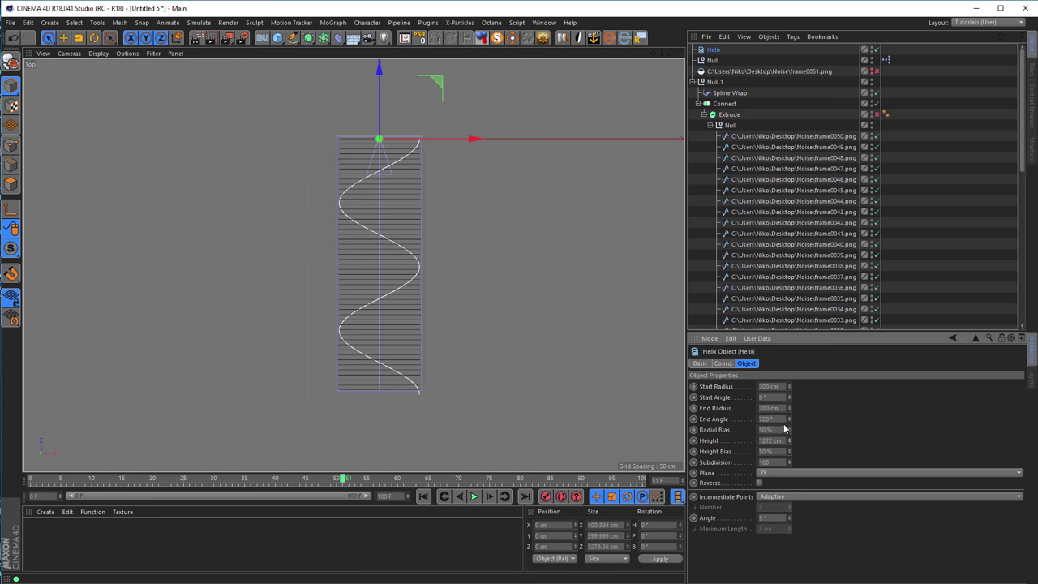
{"action": "type", "text": "50"}
{"action": "key", "text": "Tab"}
{"action": "key", "text": "Tab"}
{"action": "type", "text": "50"}
{"action": "key", "text": "Return"}
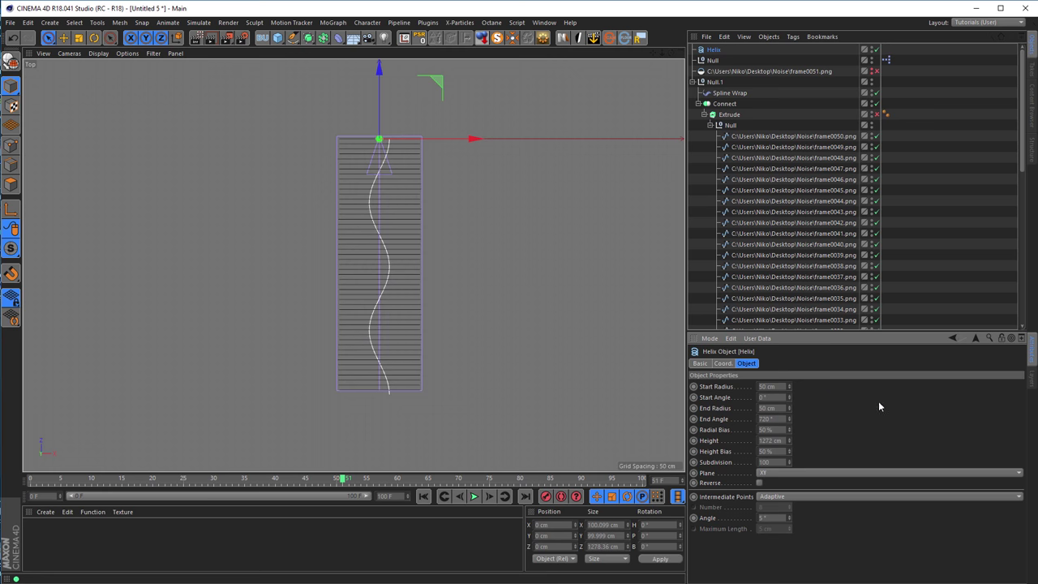
- In the enlarged right view, make the Helix an editable spline
{"action": "middle_click", "coordinate": [574, 316]}
{"action": "middle_click", "coordinate": [225, 354]}
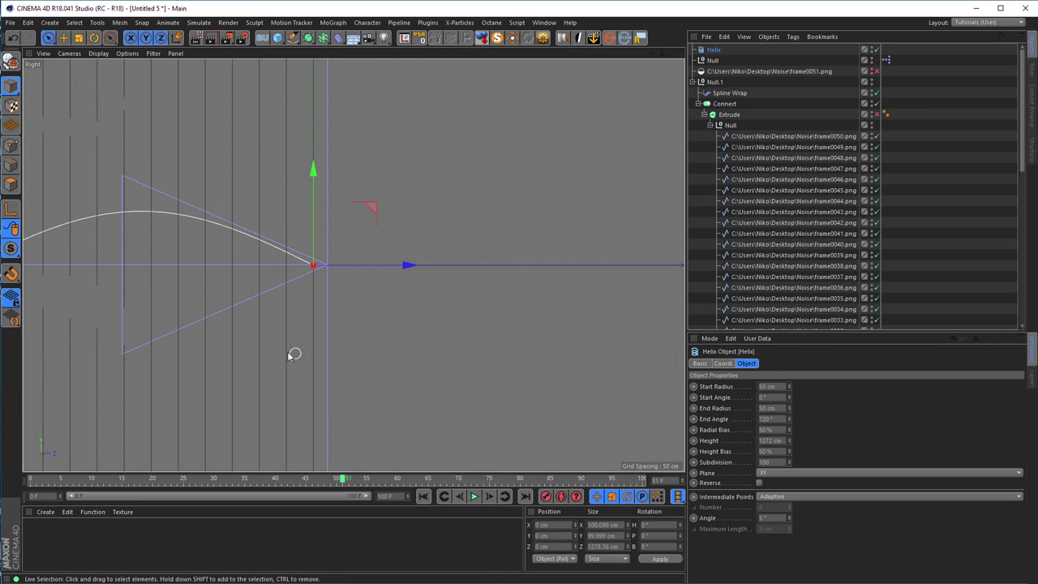
{"action": "scroll", "coordinate": [289, 354], "scroll_direction": "down", "scroll_amount": 10}
{"action": "middle_click_drag", "start_coordinate": [155, 355], "coordinate": [203, 347], "text": "alt"}
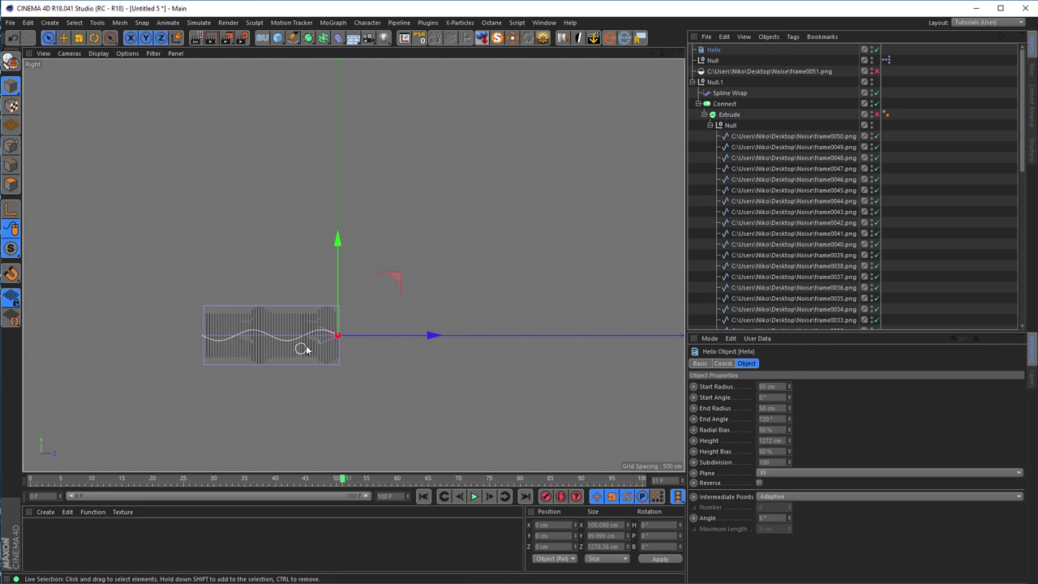
{"action": "scroll", "coordinate": [272, 353], "scroll_direction": "up", "scroll_amount": 10}
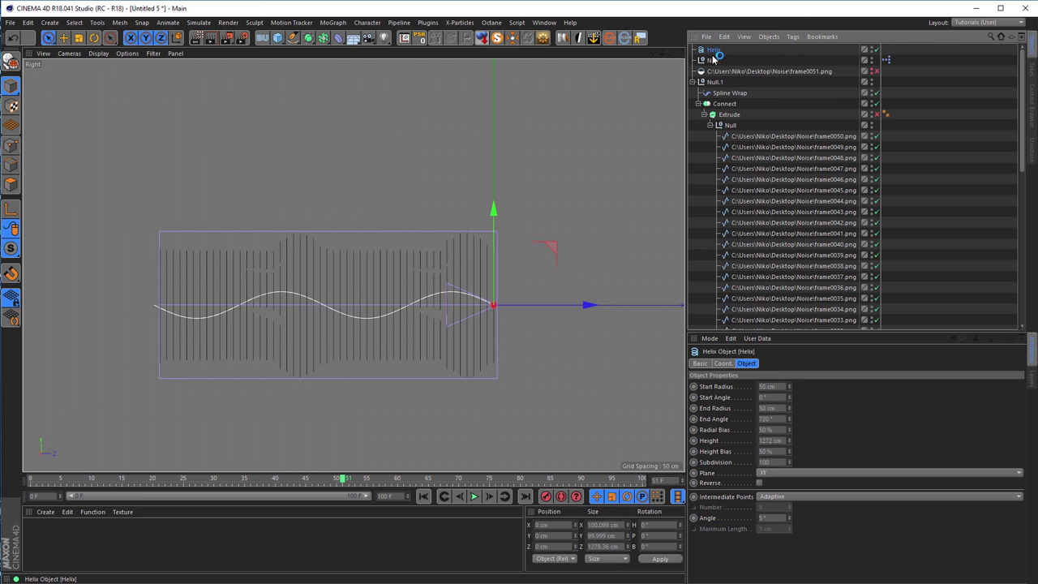
{"action": "left_click", "coordinate": [779, 462]}
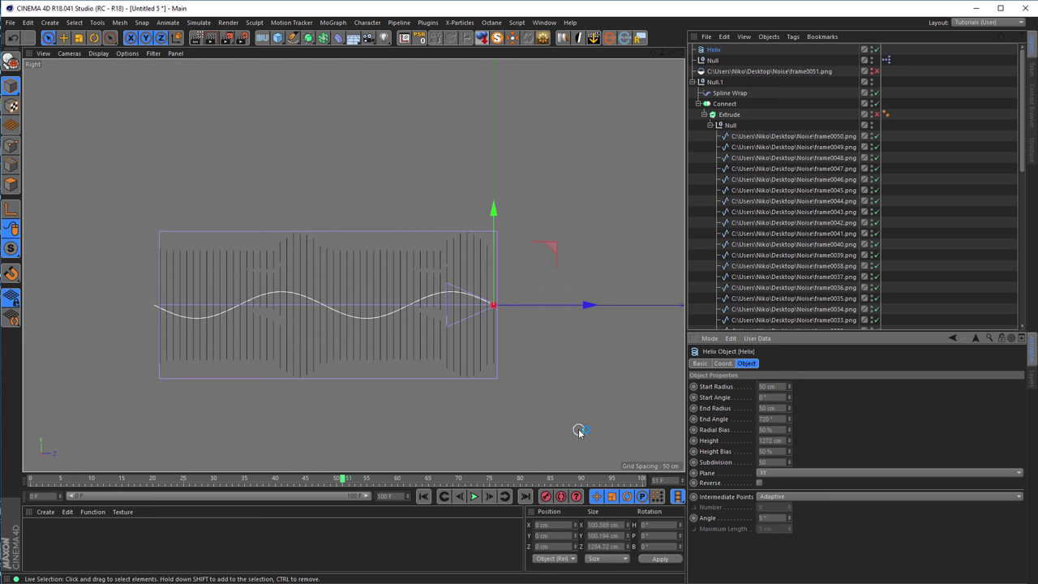
{"action": "left_click", "coordinate": [717, 51]}
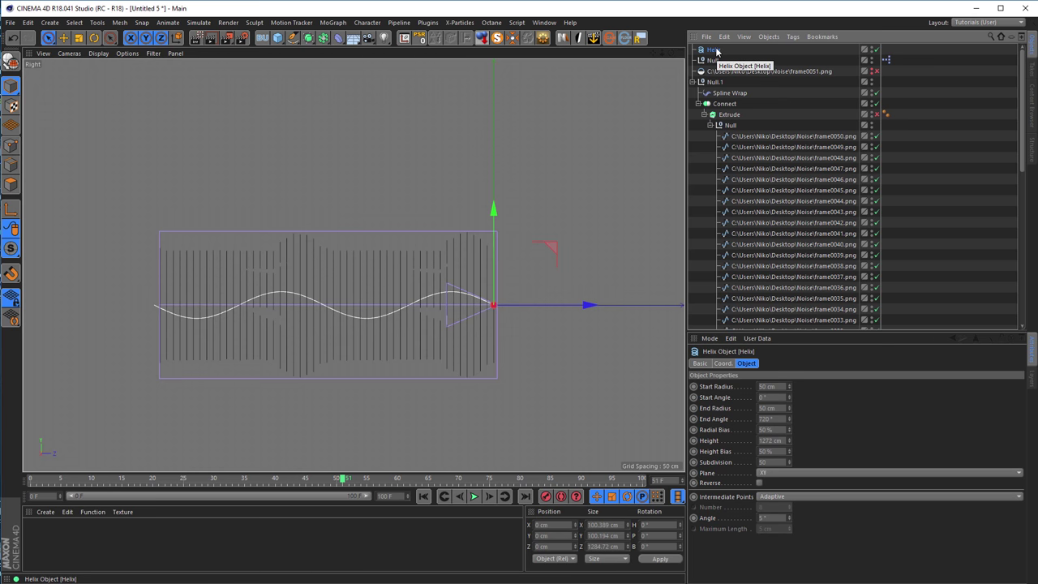
{"action": "key", "text": "c"}
- Select all 51 helix points and set their Y size to 0 to flatten them
{"action": "left_click", "coordinate": [12, 146]}
{"action": "key", "text": "0"}
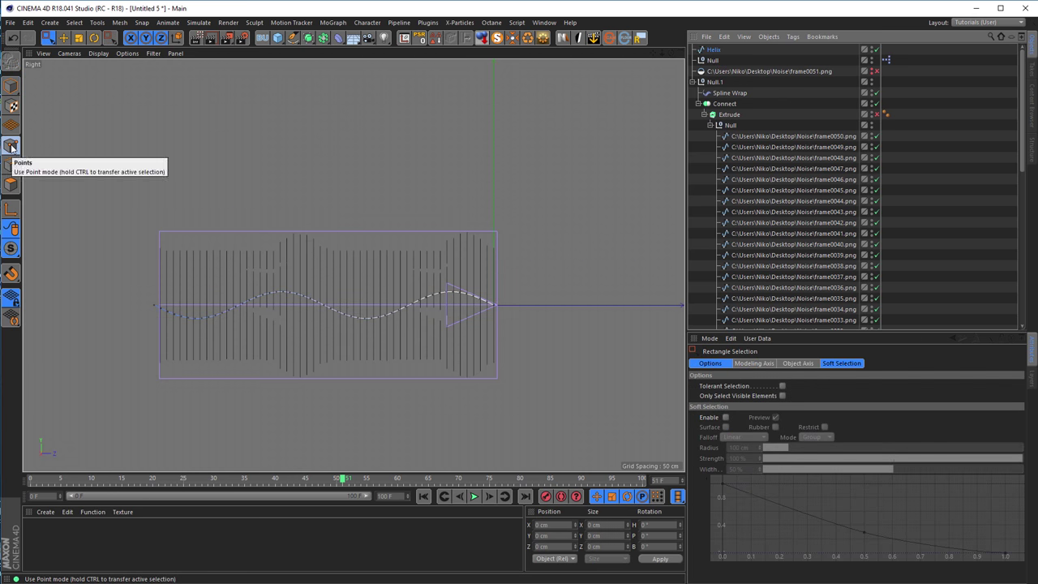
{"action": "left_click_drag", "start_coordinate": [113, 256], "coordinate": [541, 369]}
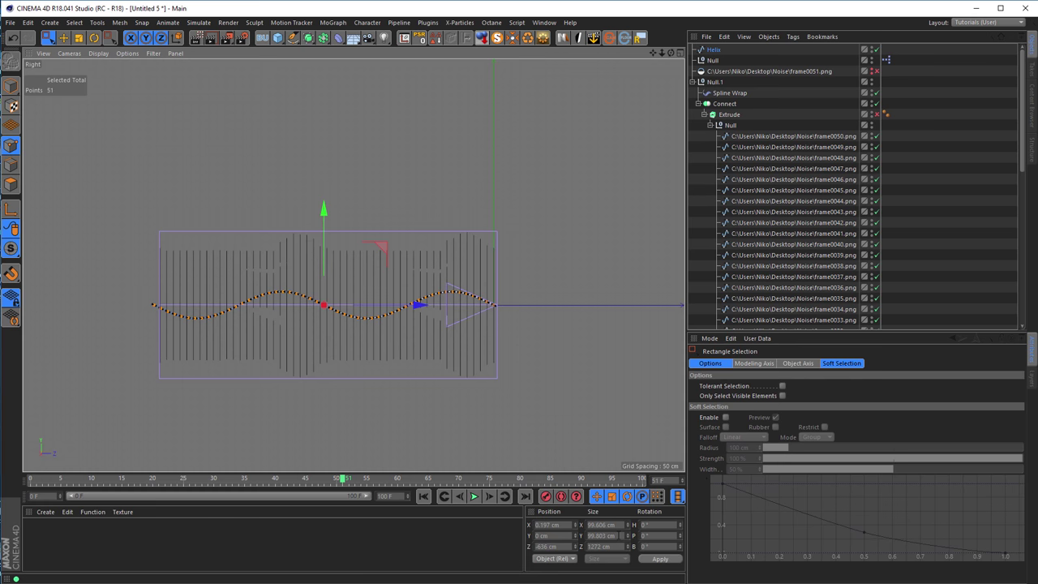
{"action": "double_click", "coordinate": [602, 535]}
{"action": "type", "text": "0"}
{"action": "key", "text": "Return"}
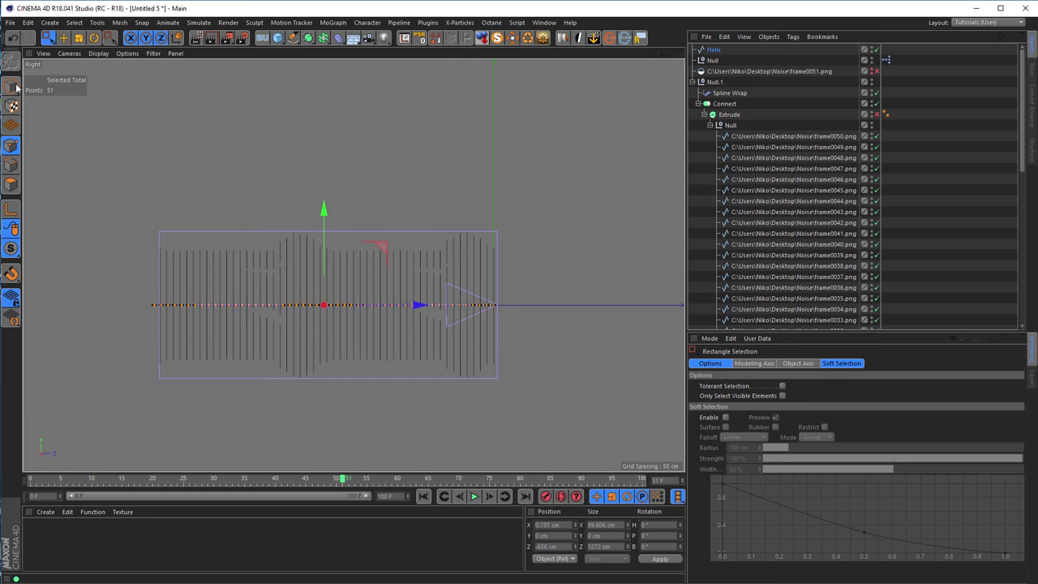
- Return to the perspective view and open the Save As dialog
{"action": "middle_click", "coordinate": [220, 215]}
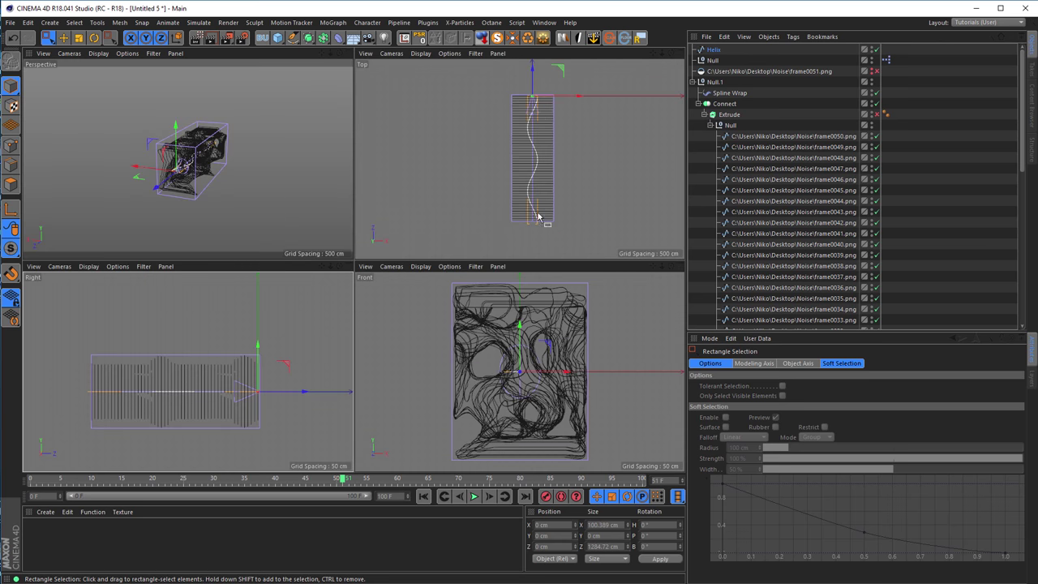
{"action": "middle_click", "coordinate": [225, 198]}
{"action": "left_click_drag", "start_coordinate": [345, 263], "coordinate": [375, 231], "text": "alt"}
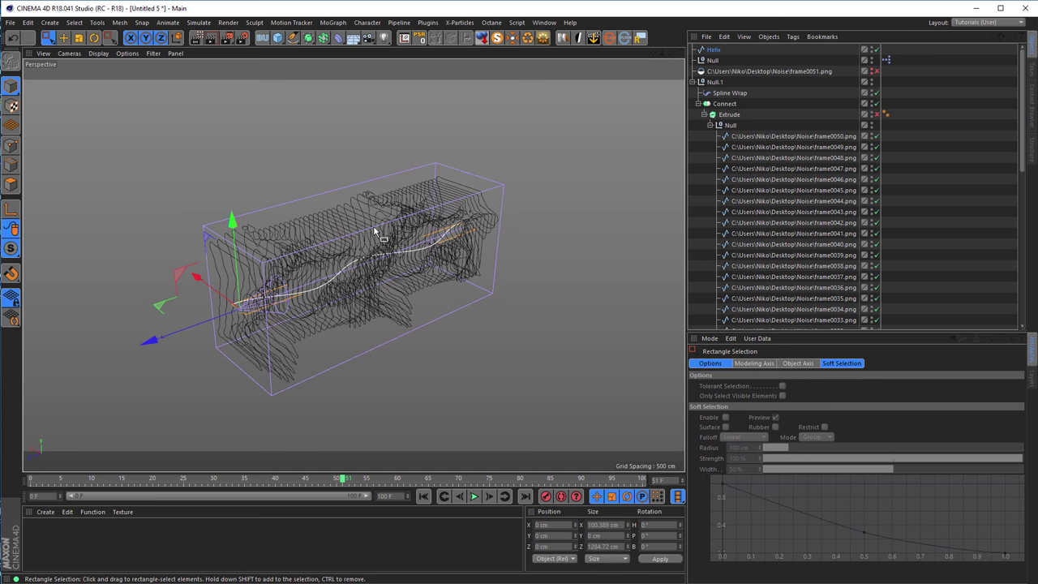
{"action": "key", "text": "ctrl+s"}
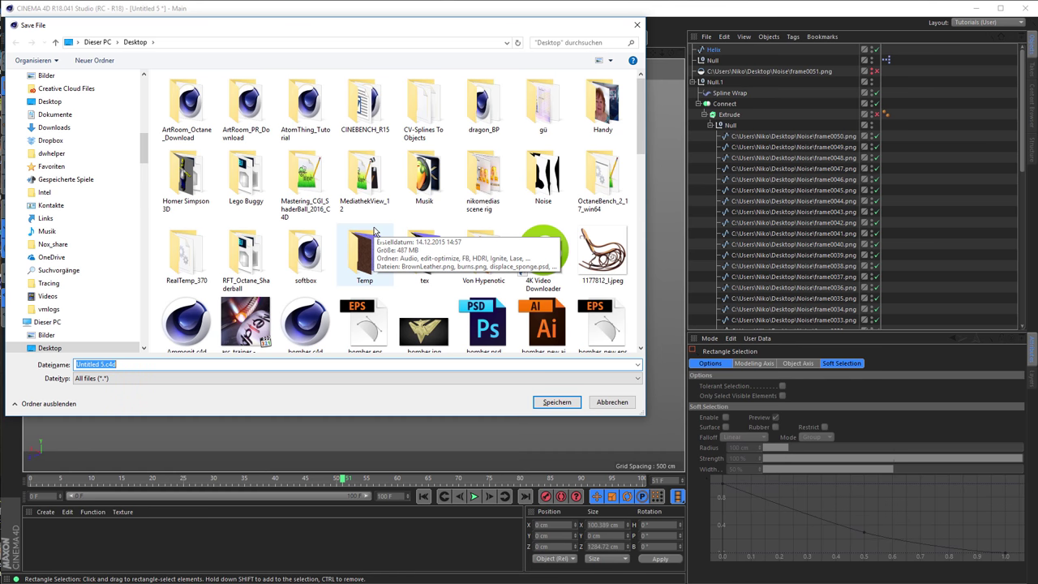
- Save the scene as spine.c4d
{"action": "type", "text": "spine"}
{"action": "key", "text": "Return"}
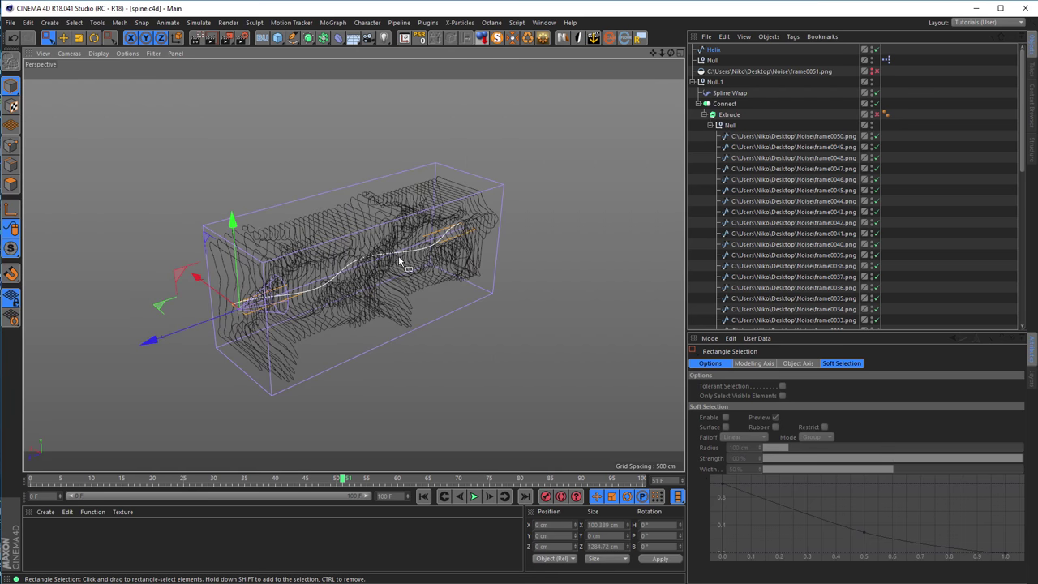
{"action": "left_click_drag", "start_coordinate": [375, 274], "coordinate": [375, 247], "text": "alt"}
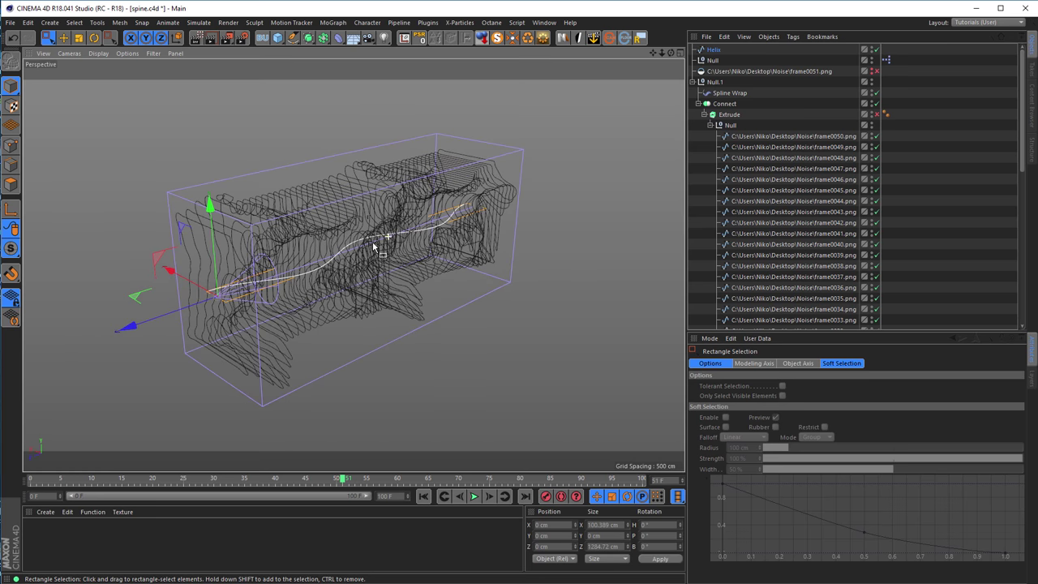
- Assign the Helix as the Spline Wrap's spline and re-enable the Extrude to show the slices
{"action": "left_click", "coordinate": [727, 93]}
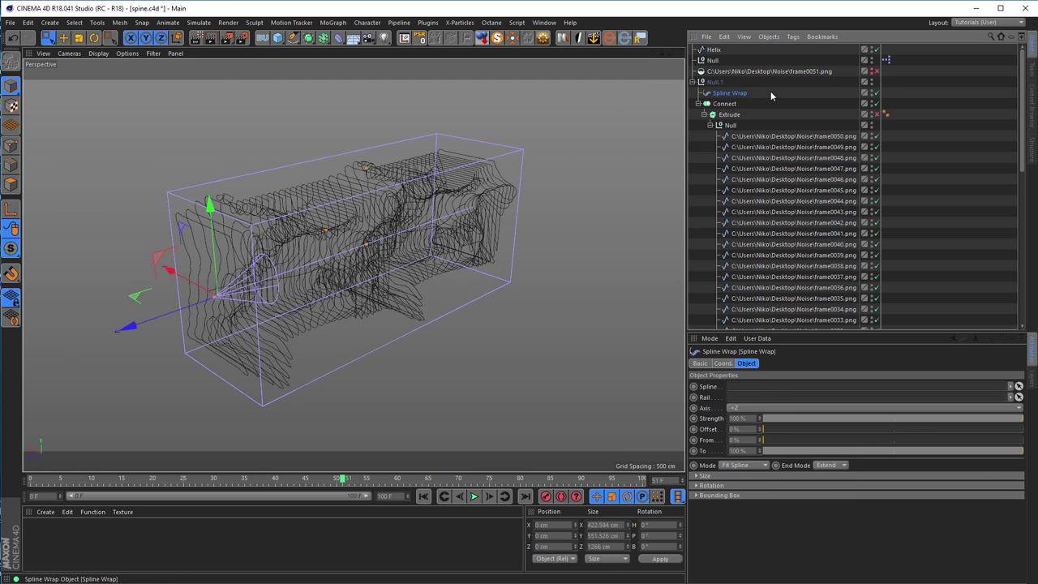
{"action": "left_click_drag", "start_coordinate": [714, 51], "coordinate": [754, 390]}
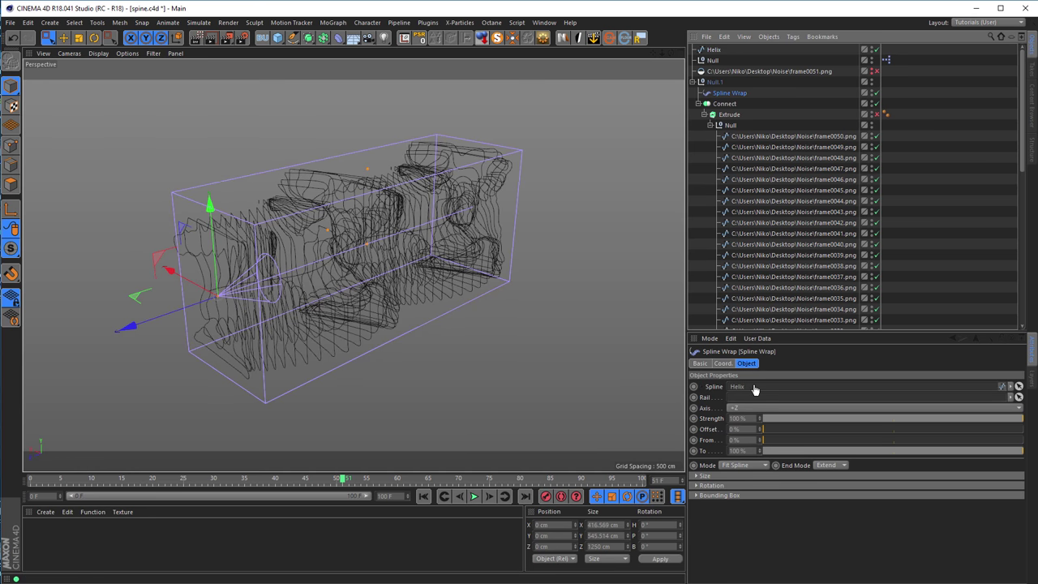
{"action": "left_click_drag", "start_coordinate": [542, 253], "coordinate": [404, 220], "text": "alt"}
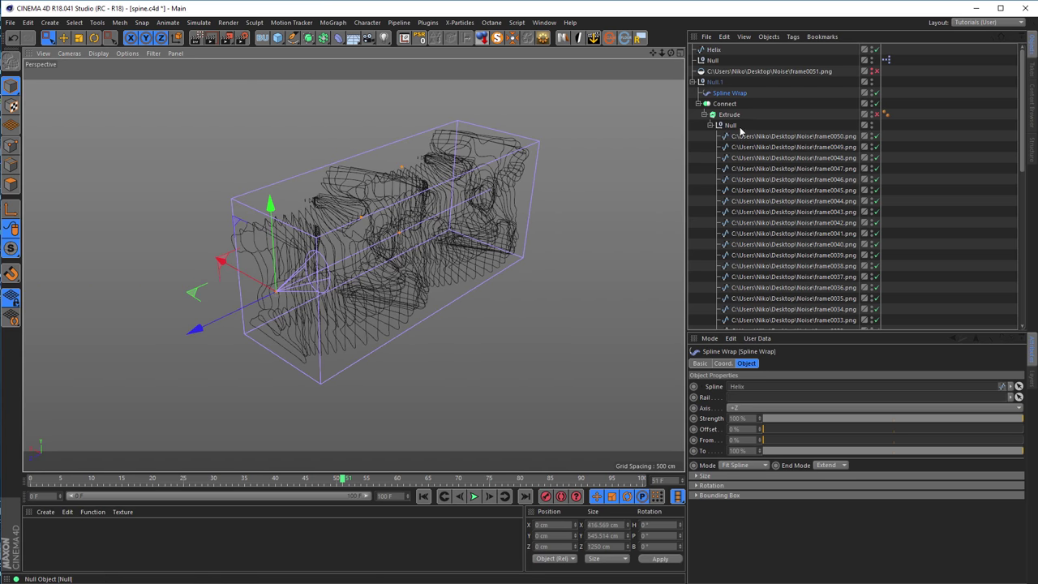
{"action": "left_click", "coordinate": [876, 115]}
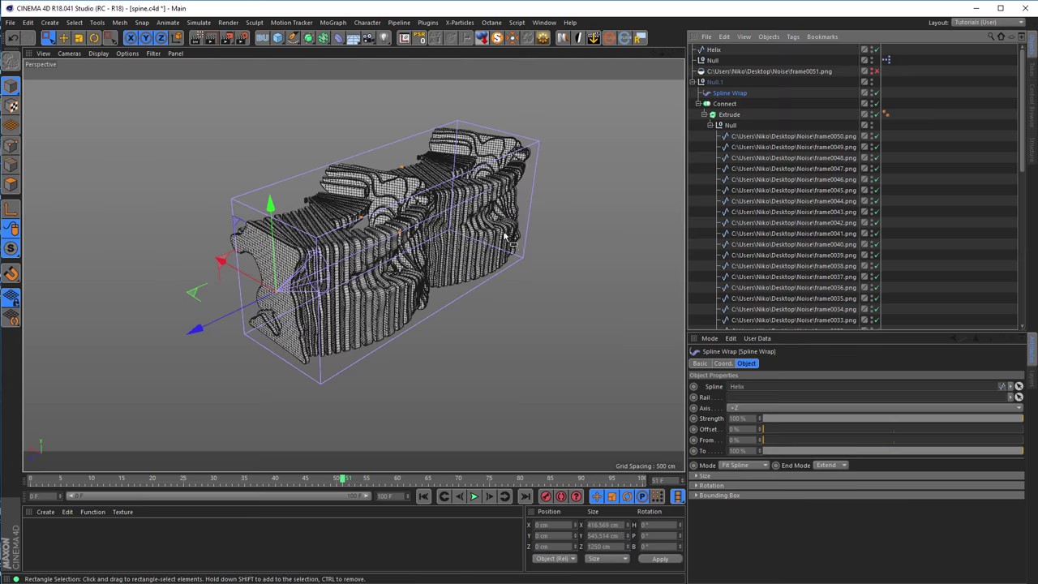
{"action": "scroll", "coordinate": [541, 212], "scroll_direction": "up", "scroll_amount": 5}
{"action": "scroll", "coordinate": [541, 212], "scroll_direction": "up", "scroll_amount": 5}
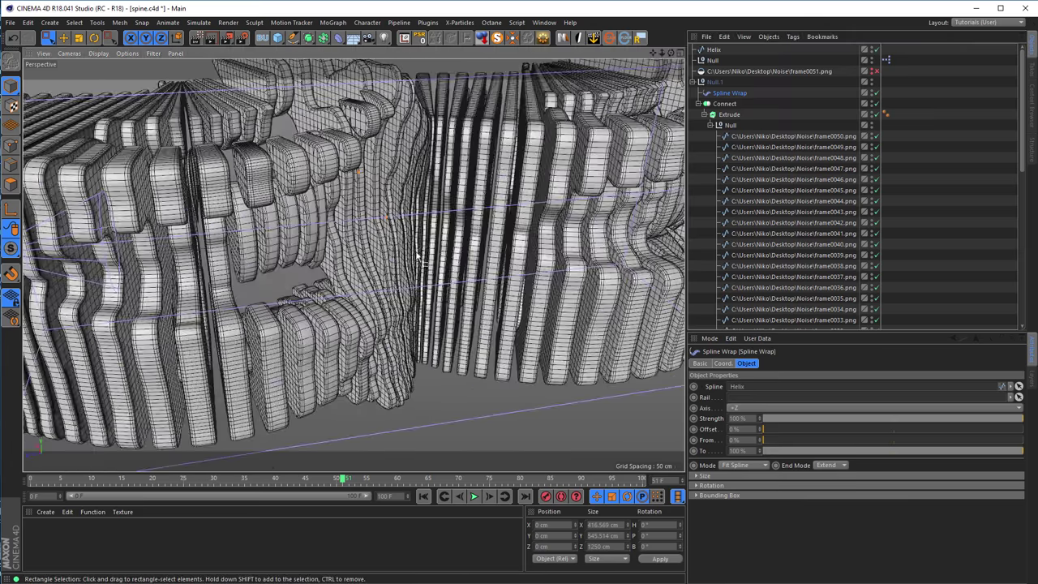
{"action": "scroll", "coordinate": [469, 246], "scroll_direction": "up", "scroll_amount": 3}
{"action": "scroll", "coordinate": [469, 245], "scroll_direction": "down", "scroll_amount": 3}
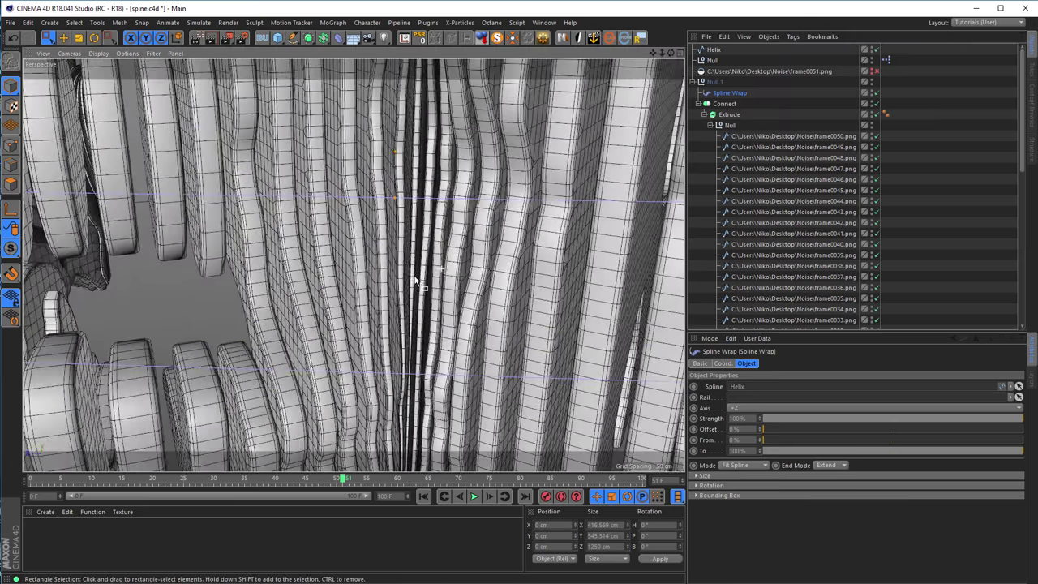
{"action": "scroll", "coordinate": [409, 259], "scroll_direction": "down", "scroll_amount": 6}
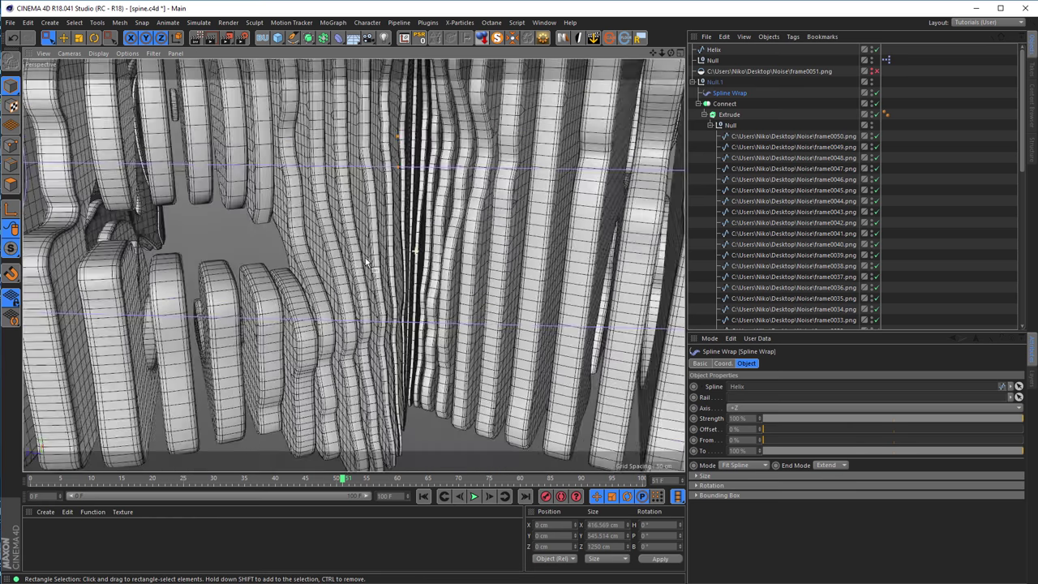
{"action": "scroll", "coordinate": [387, 212], "scroll_direction": "down", "scroll_amount": 6}
{"action": "left_click_drag", "start_coordinate": [386, 212], "coordinate": [407, 233], "text": "alt"}
- Select the Helix and centre its axis on its geometry with MagicCenter
{"action": "left_click", "coordinate": [408, 233]}
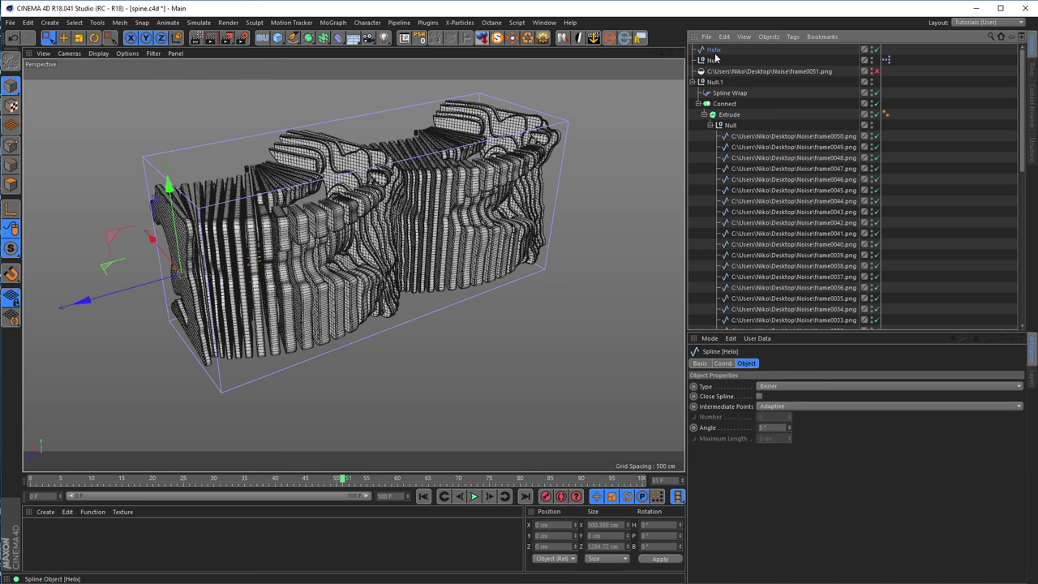
{"action": "mouse_move", "coordinate": [388, 245]}
{"action": "left_mouse_down", "text": "alt"}
{"action": "mouse_move", "coordinate": [621, 220]}
{"action": "mouse_move", "coordinate": [624, 231]}
{"action": "mouse_move", "coordinate": [392, 256]}
{"action": "left_mouse_up", "text": "alt"}
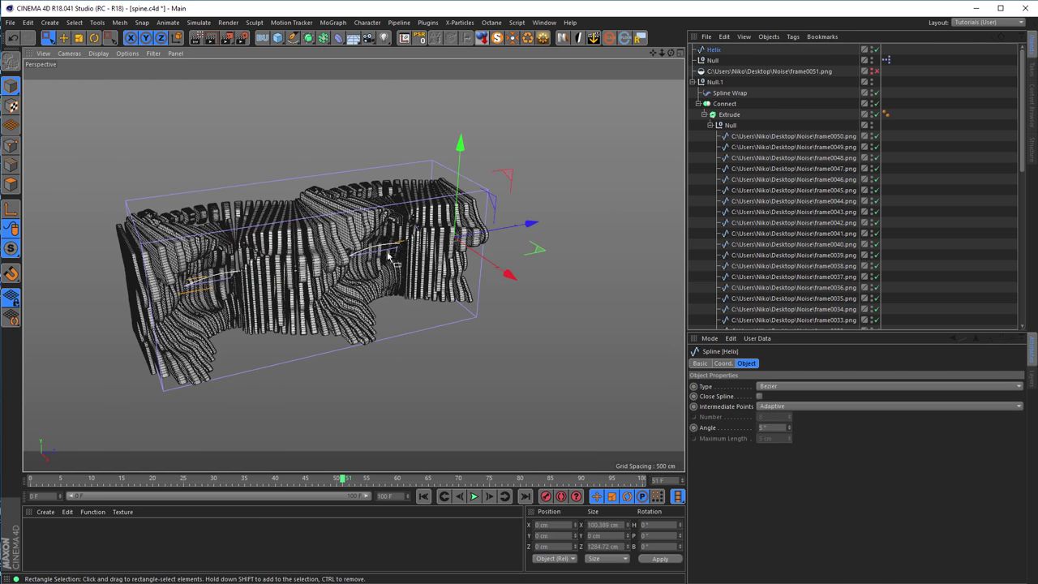
{"action": "key", "text": "t"}
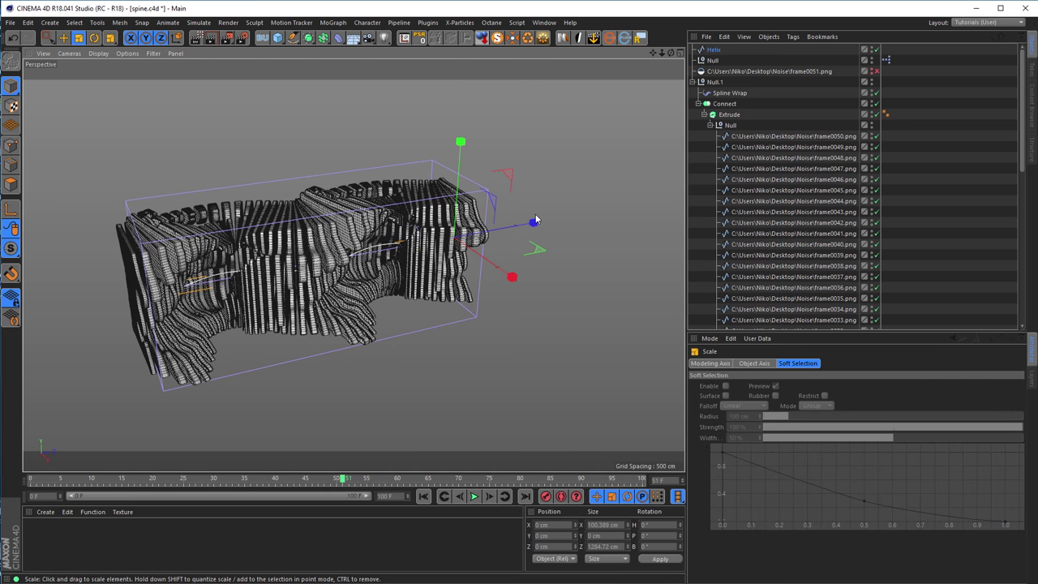
{"action": "left_click", "coordinate": [712, 50]}
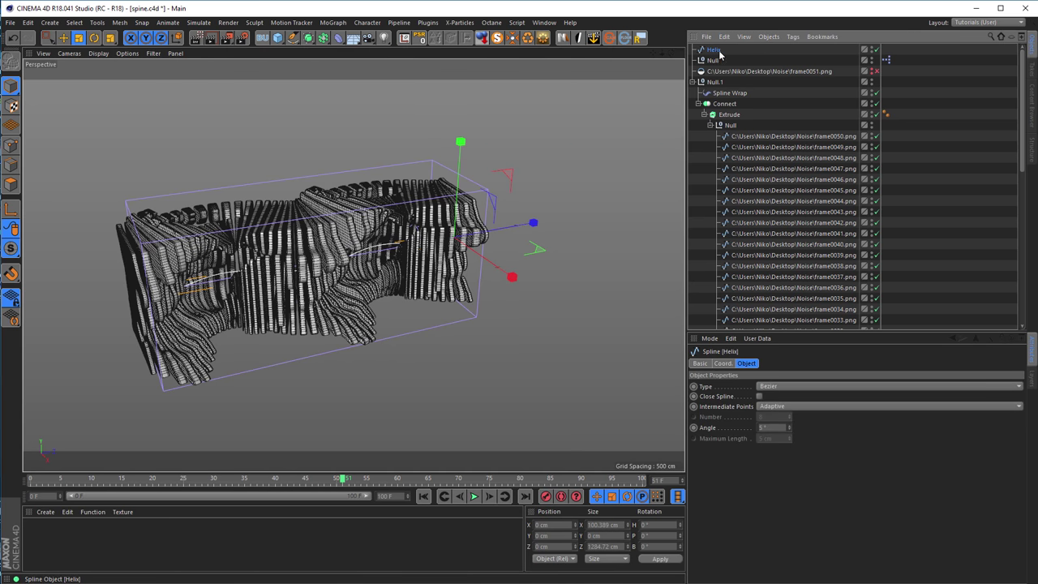
{"action": "left_click", "coordinate": [513, 40]}
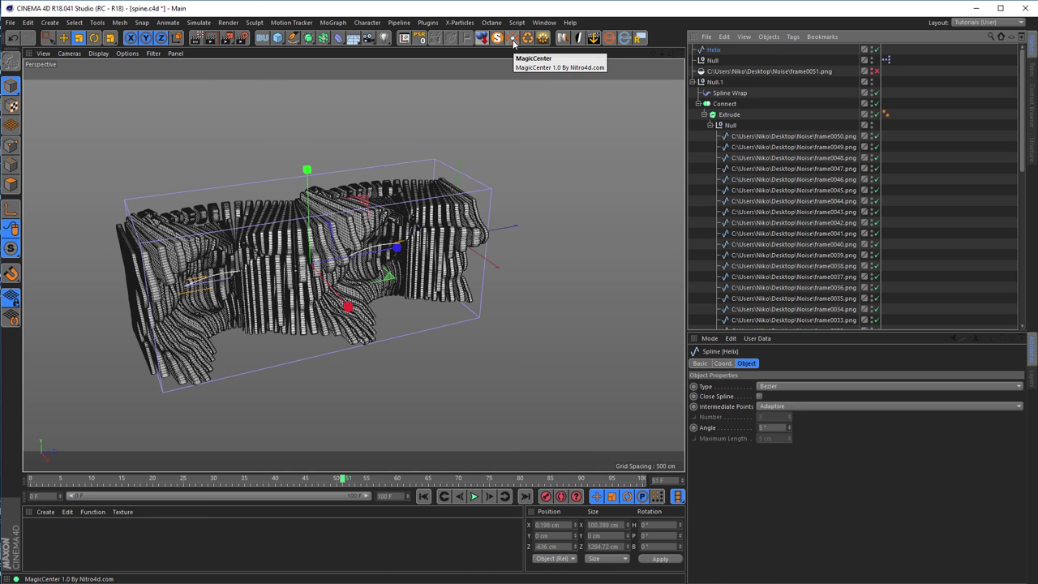
{"action": "left_click", "coordinate": [512, 42]}
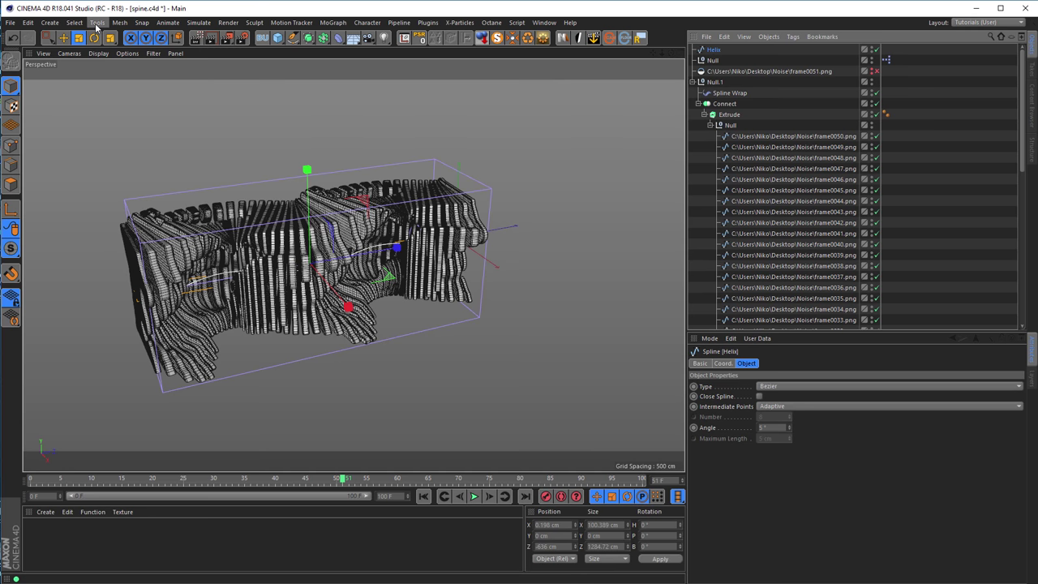
- Open the Mesh > Axis Center settings and close them again
{"action": "left_click", "coordinate": [118, 22]}
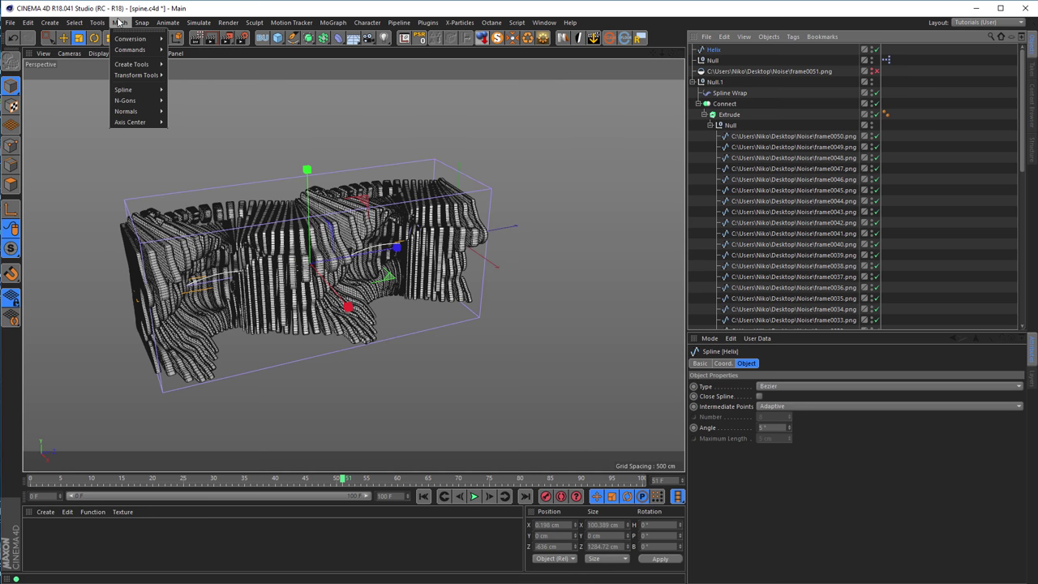
{"action": "mouse_move", "coordinate": [130, 124]}
{"action": "left_click", "coordinate": [168, 126]}
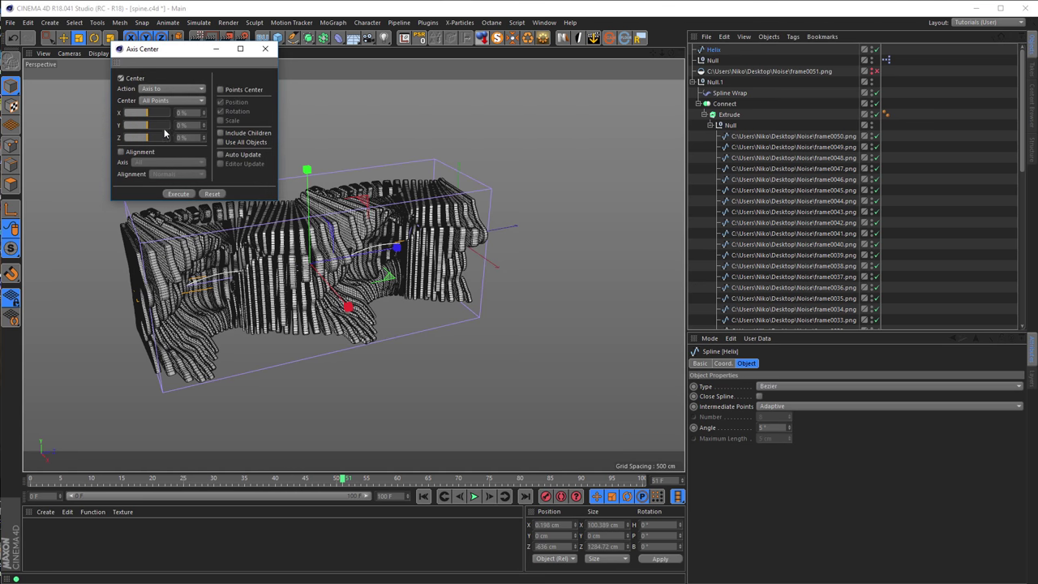
{"action": "left_click", "coordinate": [264, 49]}
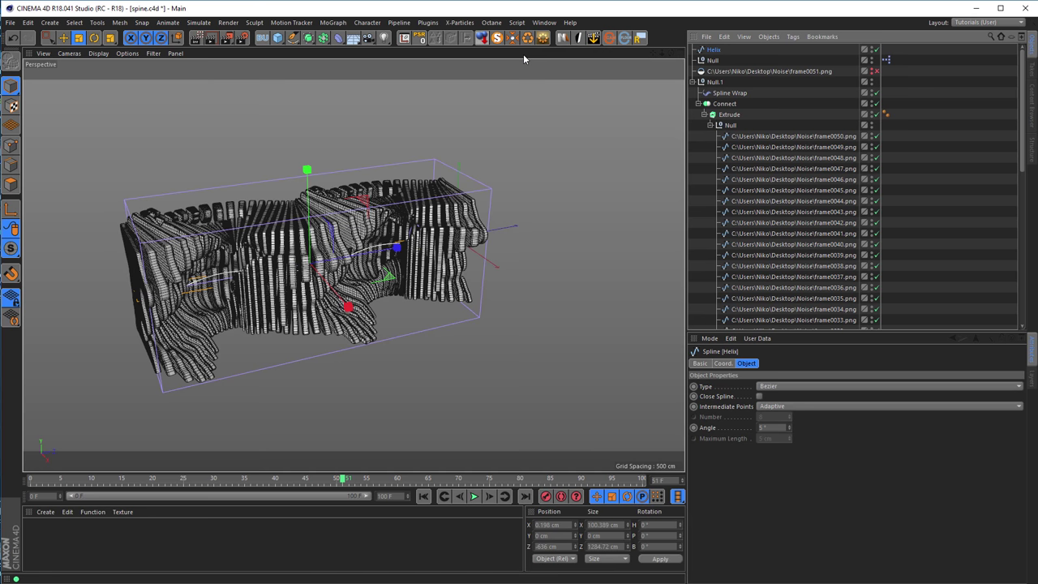
- Scale the Helix to about 2061 cm along Z and 136.72 cm across in X
{"action": "left_click_drag", "start_coordinate": [410, 227], "coordinate": [415, 177], "text": "alt"}
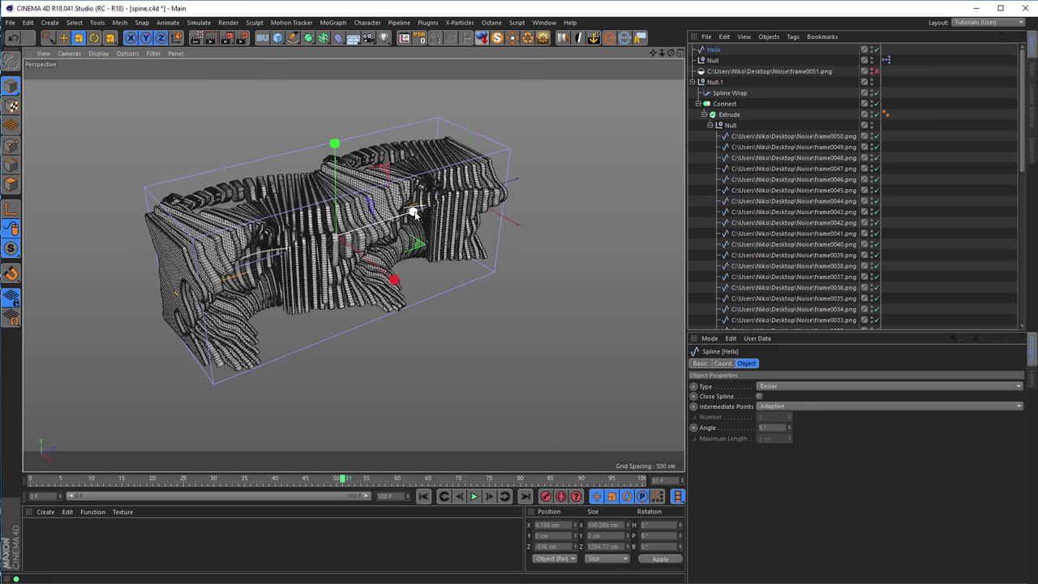
{"action": "left_click_drag", "start_coordinate": [414, 212], "coordinate": [461, 208]}
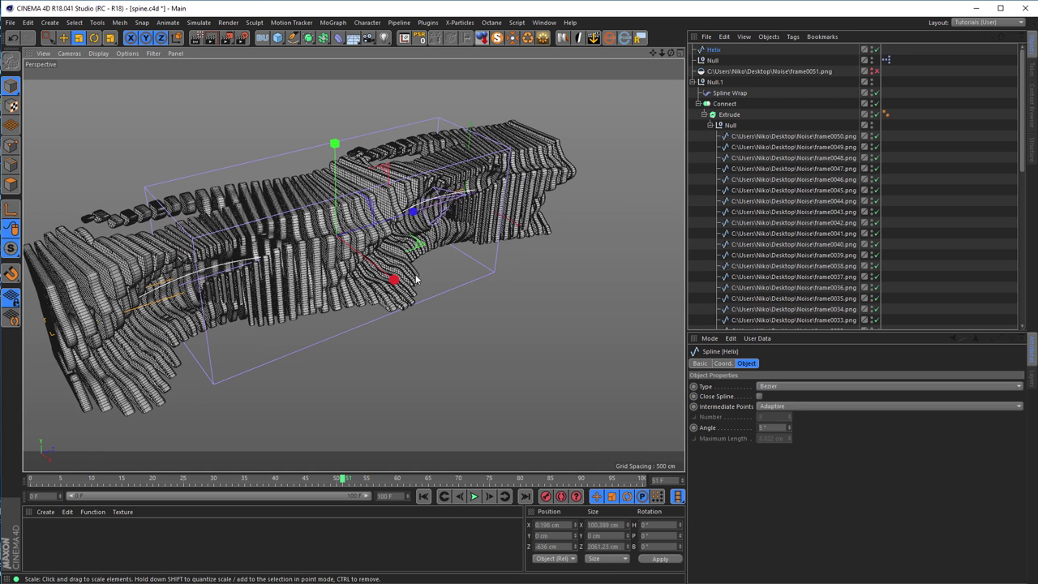
{"action": "left_click_drag", "start_coordinate": [393, 281], "coordinate": [417, 298]}
{"action": "left_click_drag", "start_coordinate": [317, 268], "coordinate": [419, 258], "text": "alt"}
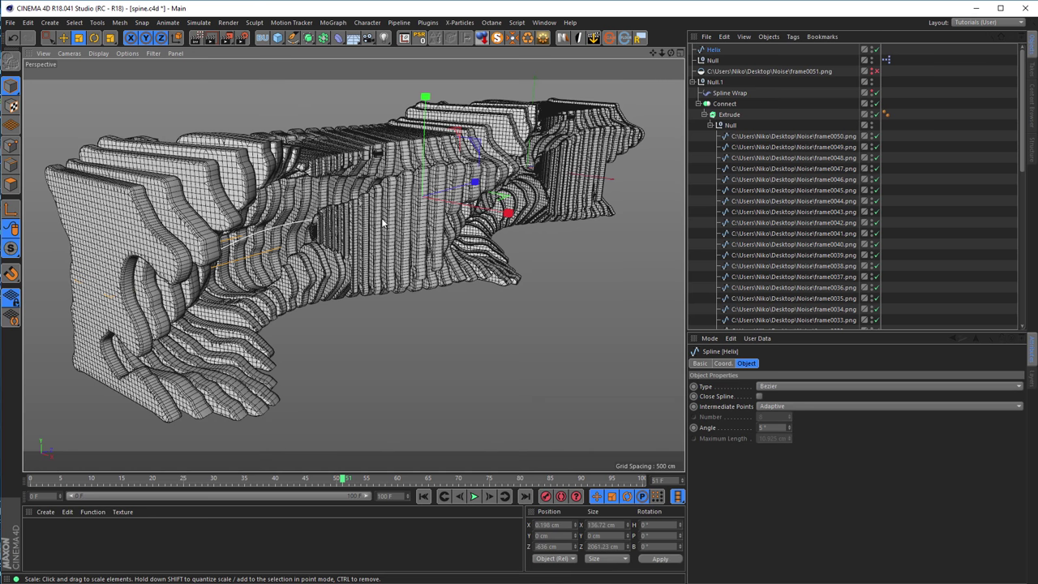
- Switch the viewport to Gouraud Shading and orbit around the sculpture from several angles
{"action": "key", "text": "n"}
{"action": "key", "text": "a"}
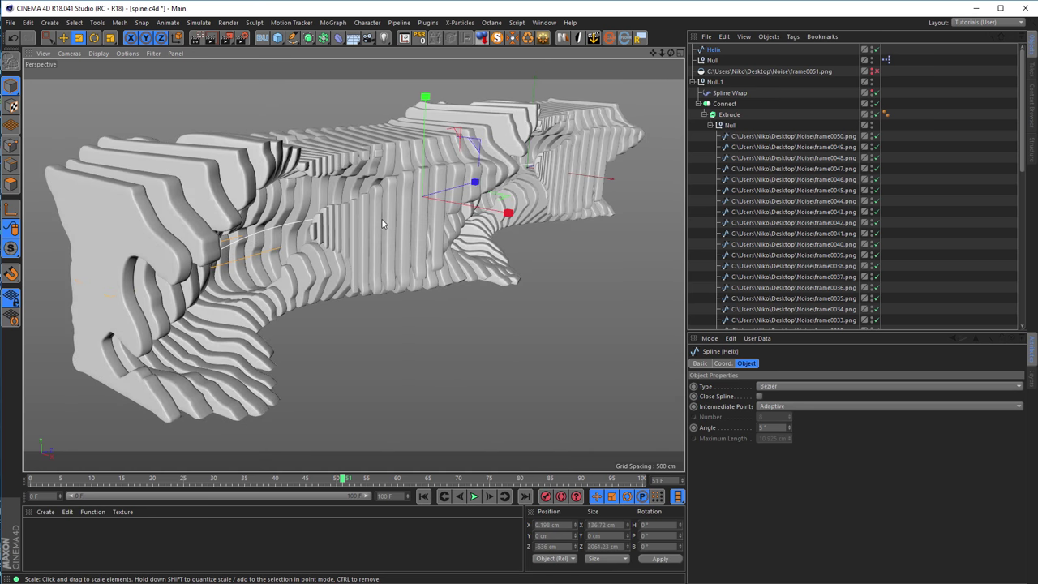
{"action": "scroll", "coordinate": [328, 213], "scroll_direction": "up", "scroll_amount": 10}
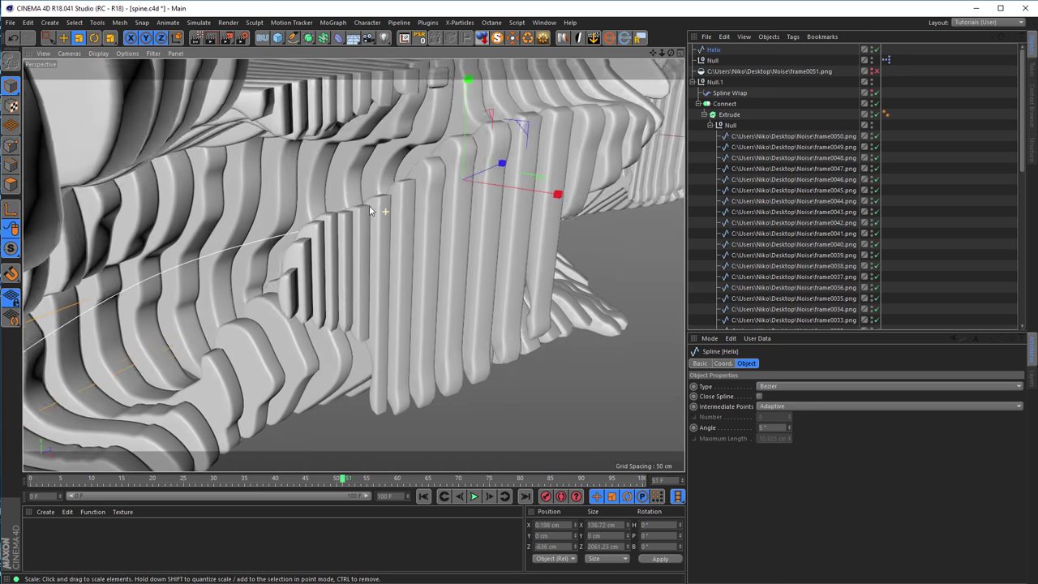
{"action": "left_click_drag", "start_coordinate": [346, 202], "coordinate": [431, 216], "text": "alt"}
{"action": "scroll", "coordinate": [401, 224], "scroll_direction": "down", "scroll_amount": 10}
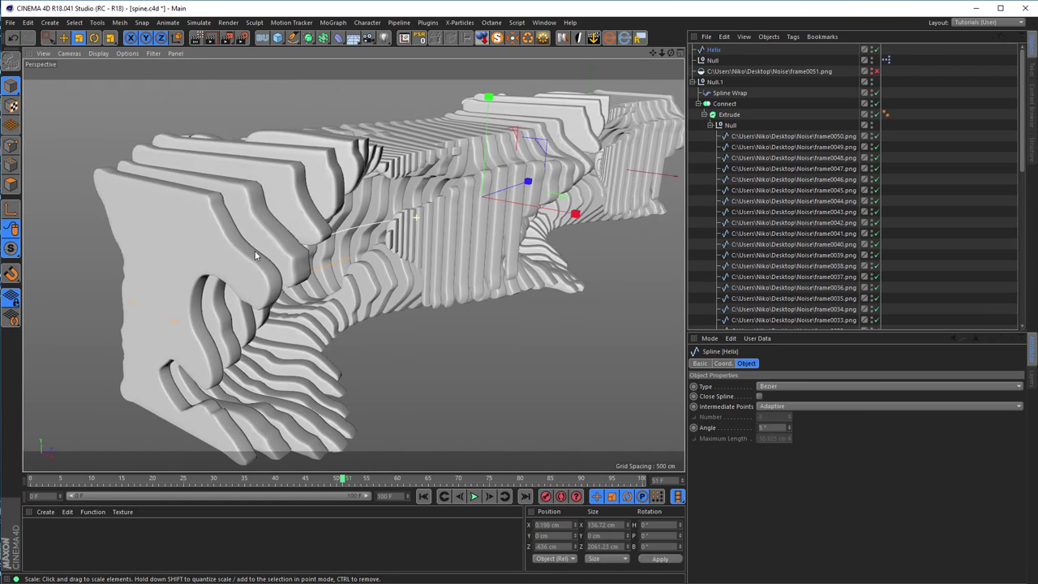
{"action": "left_click_drag", "start_coordinate": [340, 239], "coordinate": [415, 225], "text": "alt"}
{"action": "right_click_drag", "start_coordinate": [414, 227], "coordinate": [363, 231], "text": "alt"}
{"action": "mouse_move", "coordinate": [364, 226]}
{"action": "left_mouse_down", "text": "alt"}
{"action": "mouse_move", "coordinate": [201, 219]}
{"action": "mouse_move", "coordinate": [367, 220]}
{"action": "mouse_move", "coordinate": [325, 249]}
{"action": "mouse_move", "coordinate": [396, 225]}
{"action": "mouse_move", "coordinate": [377, 236]}
{"action": "left_mouse_up", "text": "alt"}
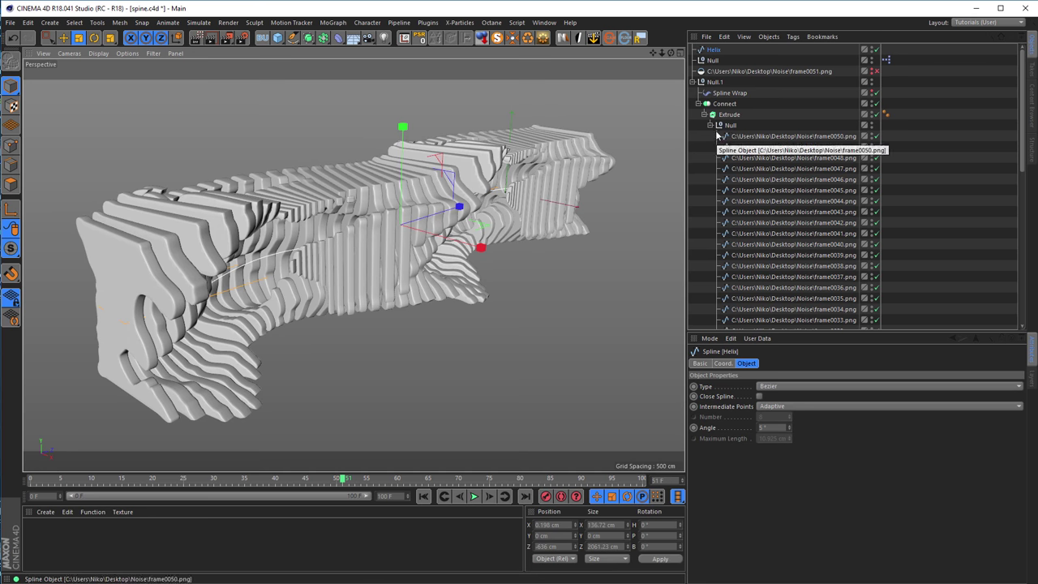
{"action": "left_click_drag", "start_coordinate": [497, 192], "coordinate": [492, 174]}
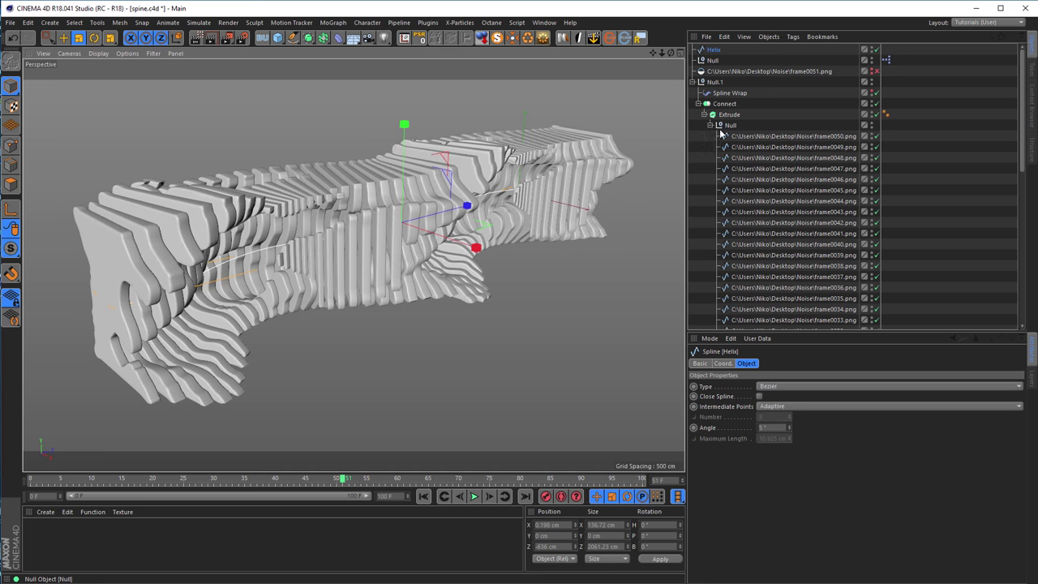
{"action": "mouse_move", "coordinate": [461, 188]}
{"action": "left_mouse_down", "text": "alt"}
{"action": "mouse_move", "coordinate": [430, 177]}
{"action": "mouse_move", "coordinate": [455, 186]}
{"action": "mouse_move", "coordinate": [445, 180]}
{"action": "left_mouse_up", "text": "alt"}
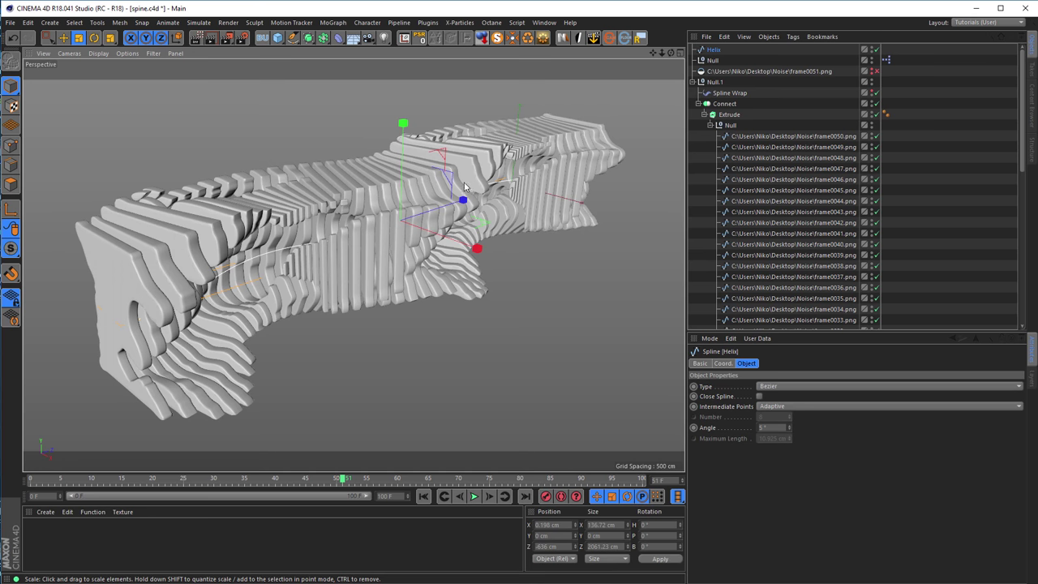
{"action": "left_click_drag", "start_coordinate": [430, 174], "coordinate": [418, 167], "text": "alt"}
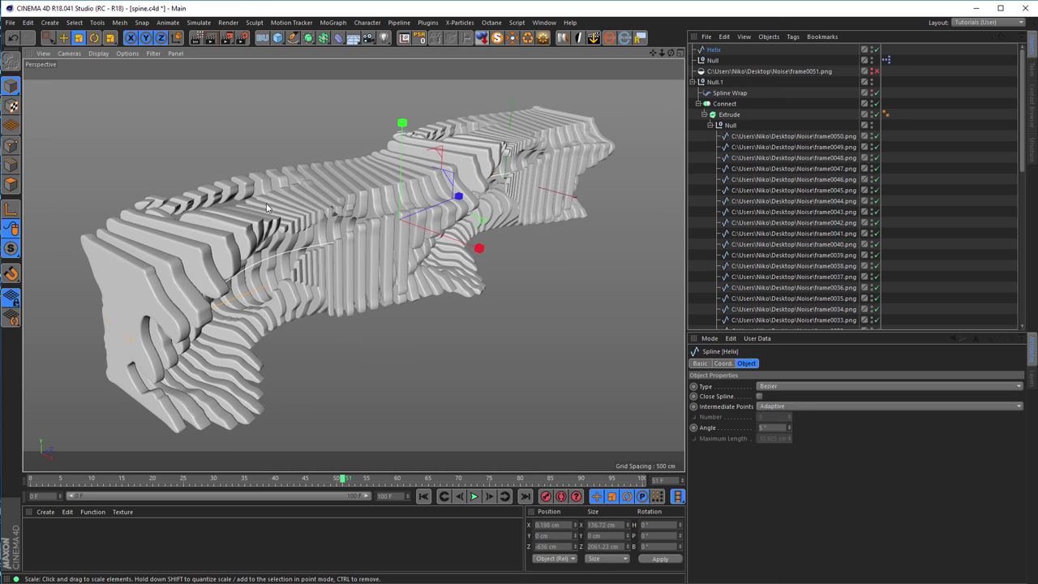
- Duplicate the Connect object at top level and disable the original
{"action": "left_click", "coordinate": [698, 104]}
{"action": "left_click", "coordinate": [722, 104]}
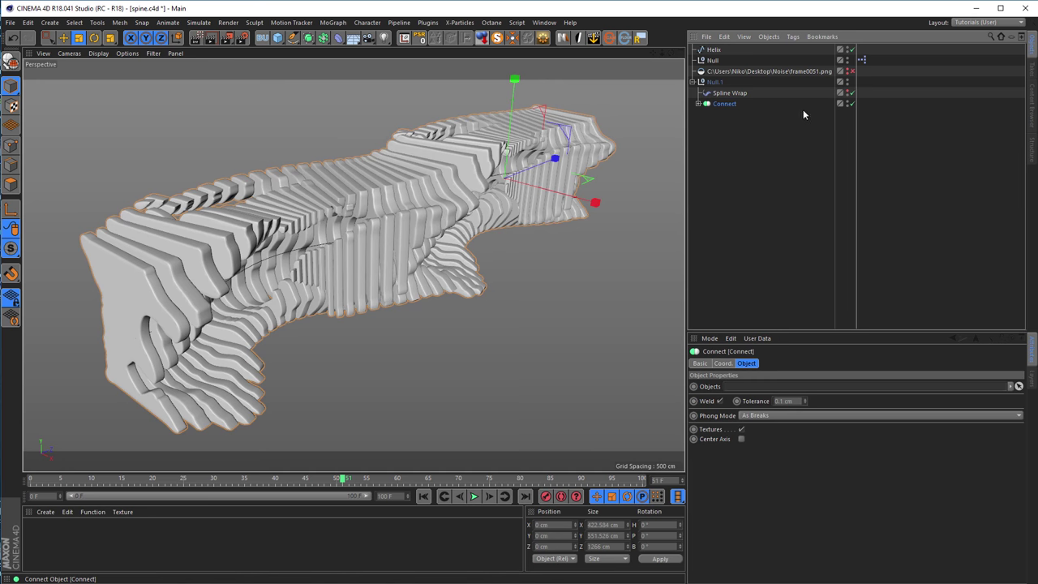
{"action": "left_click_drag", "start_coordinate": [726, 108], "coordinate": [725, 129], "text": "ctrl"}
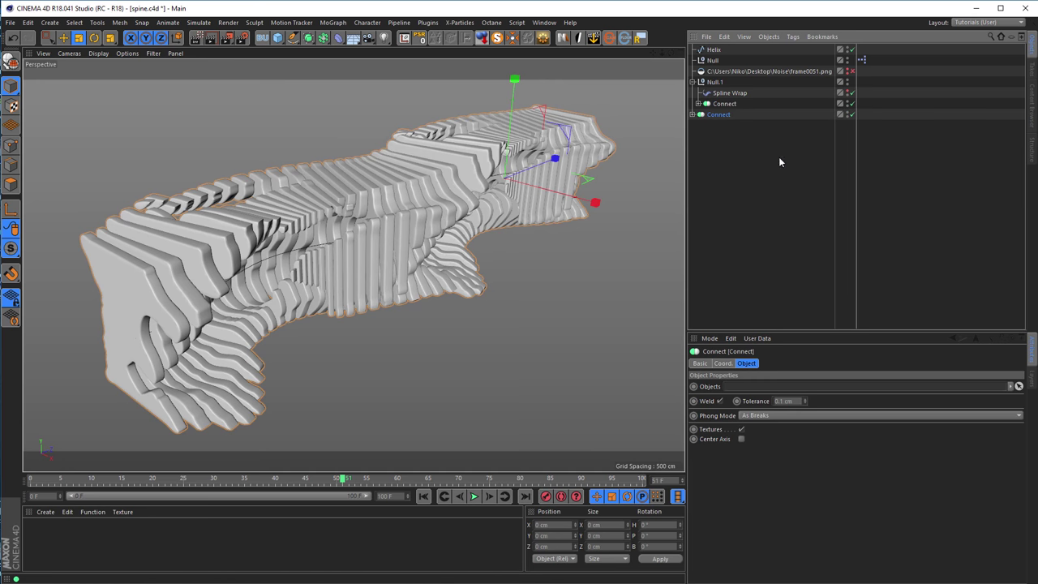
{"action": "left_click", "coordinate": [850, 104]}
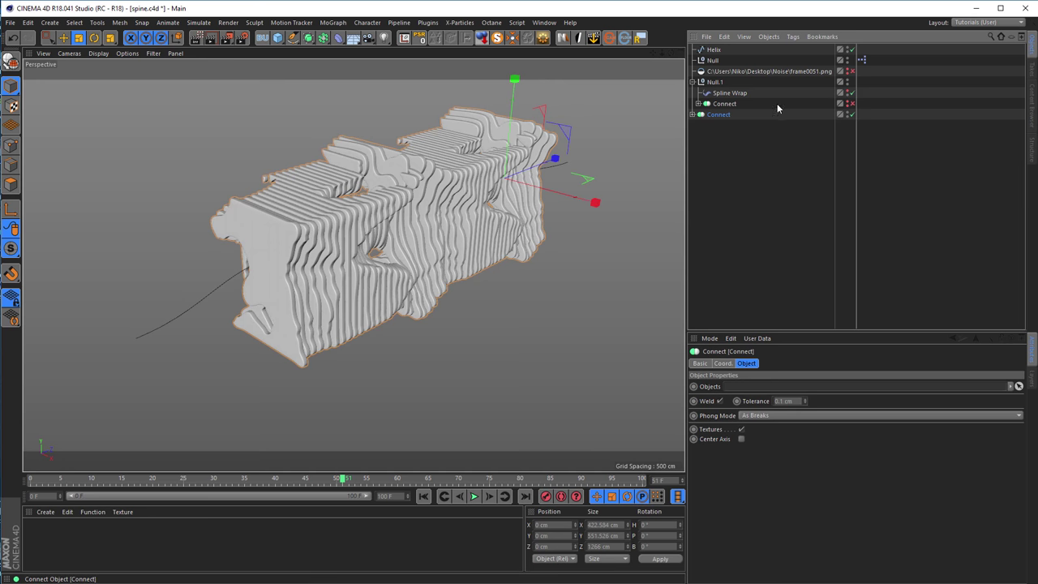
{"action": "left_click", "coordinate": [693, 115]}
{"action": "left_click", "coordinate": [693, 114]}
- Make the Connect copy editable and delete its 204 polygon selection tags
{"action": "key", "text": "c"}
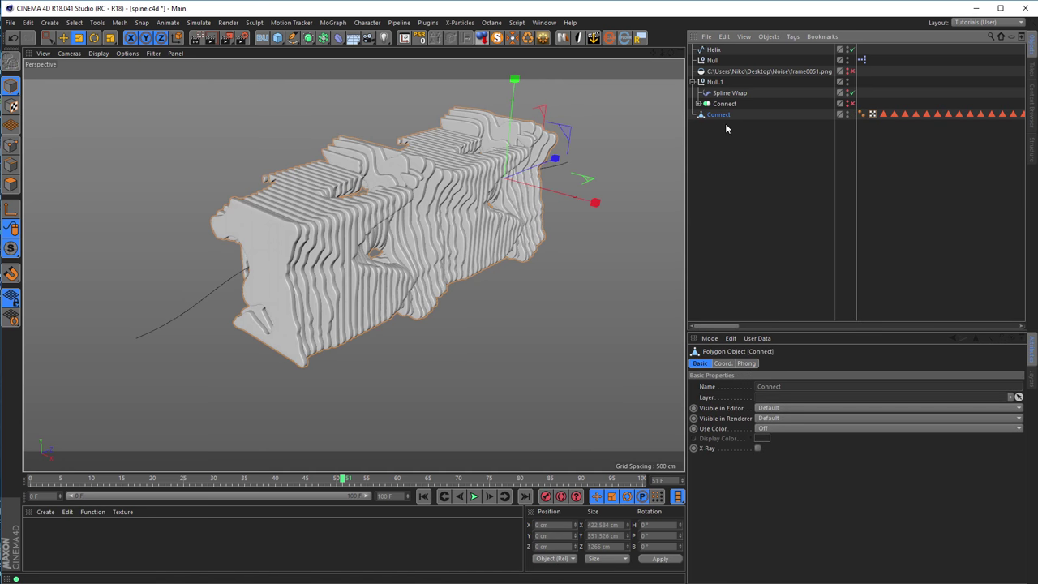
{"action": "left_click", "coordinate": [883, 115]}
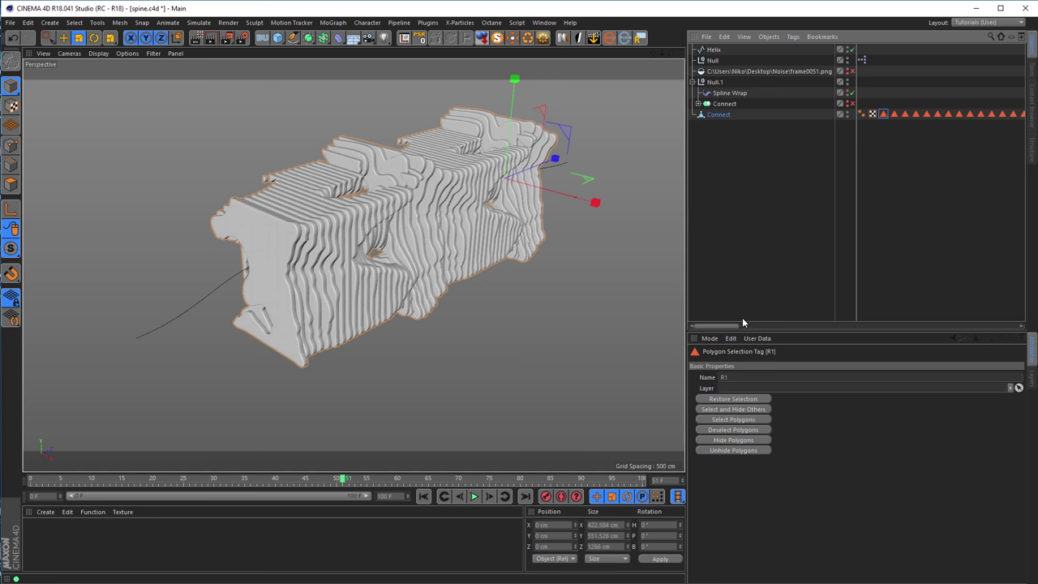
{"action": "left_click_drag", "start_coordinate": [734, 325], "coordinate": [997, 325]}
{"action": "left_click", "coordinate": [1015, 113], "text": "shift"}
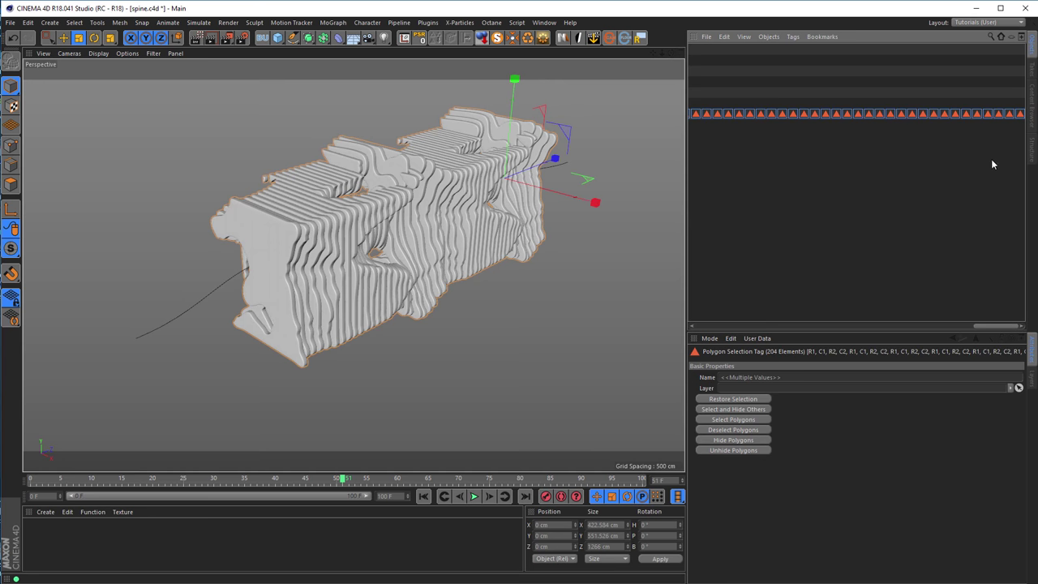
{"action": "key", "text": "Delete"}
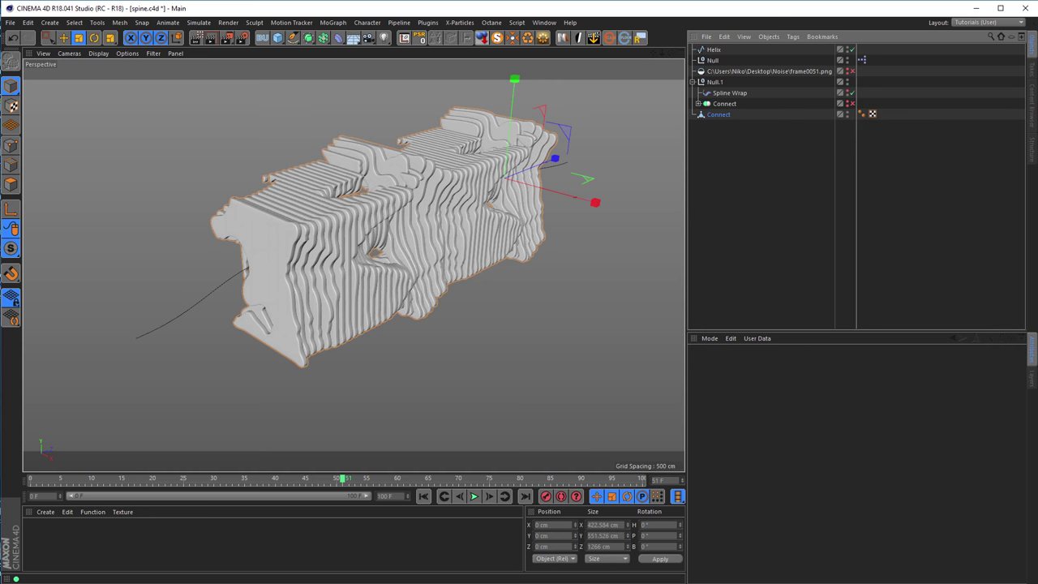
- Move the Spline Wrap out of Null.1 so it deforms the Connect mesh
{"action": "left_click", "coordinate": [739, 113]}
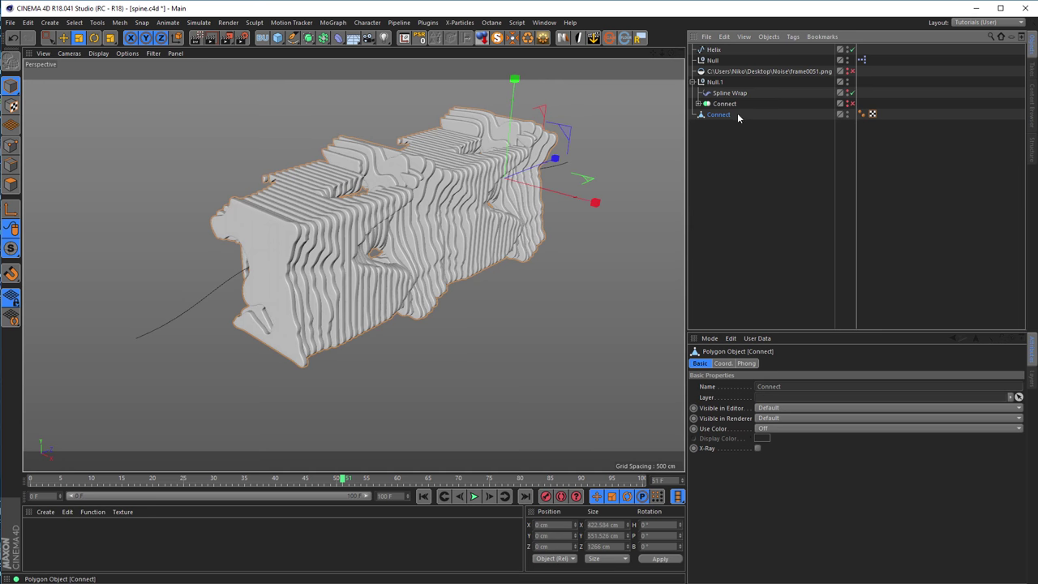
{"action": "left_click_drag", "start_coordinate": [718, 98], "coordinate": [719, 121]}
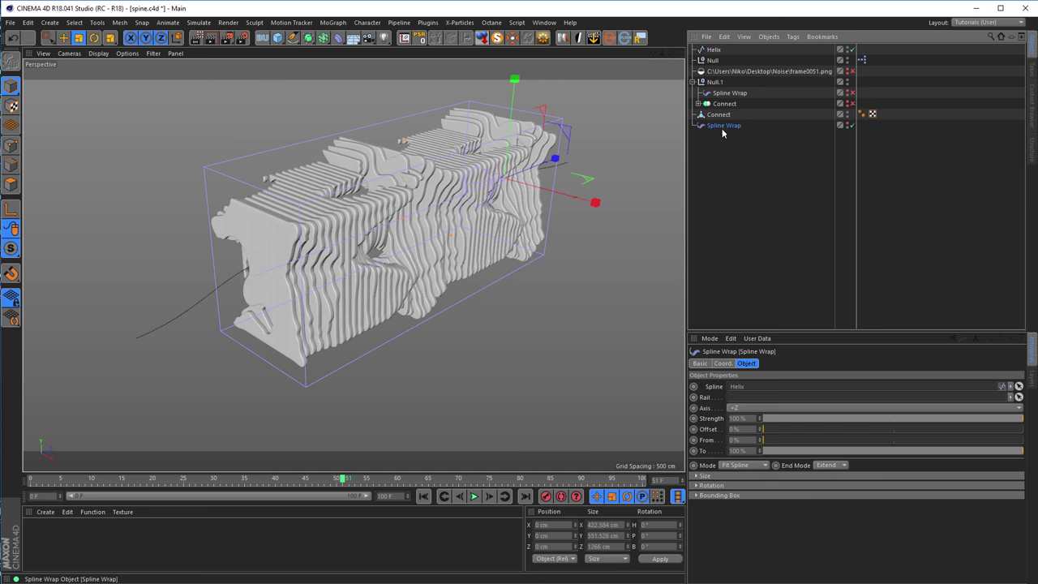
{"action": "mouse_move", "coordinate": [716, 128]}
{"action": "left_mouse_down"}
{"action": "mouse_move", "coordinate": [730, 121]}
{"action": "mouse_move", "coordinate": [719, 116]}
{"action": "left_mouse_up"}
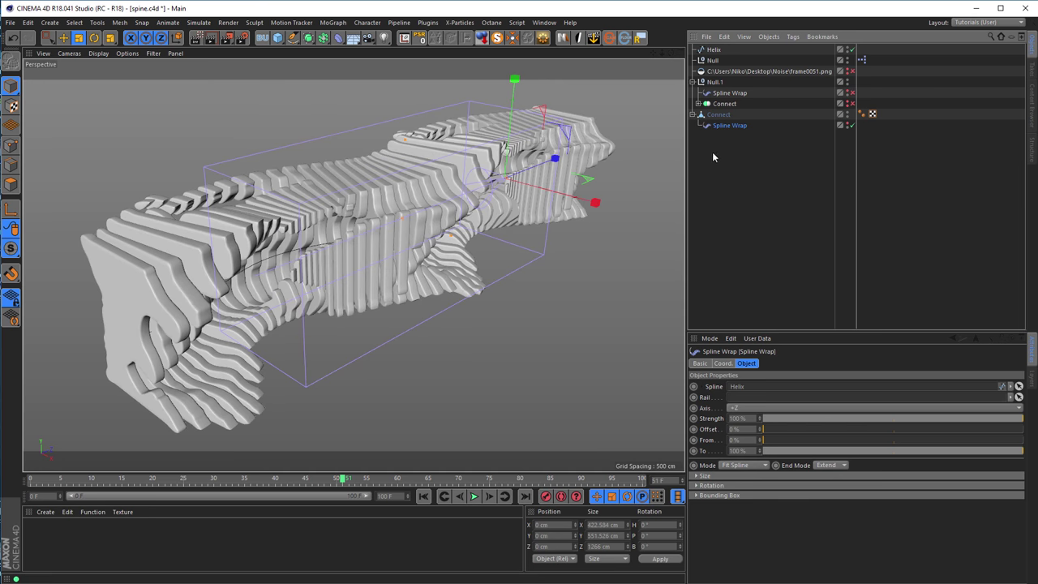
{"action": "left_click_drag", "start_coordinate": [656, 186], "coordinate": [625, 190], "text": "alt"}
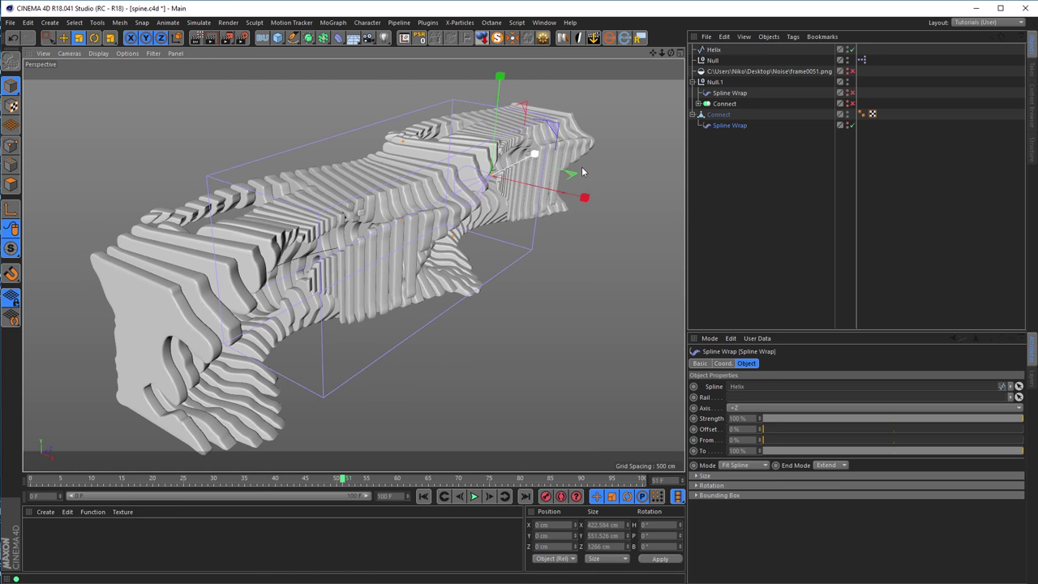
- Bake Connect with Current State to Object and delete the original live Connect and Spline Wrap
{"action": "right_click", "coordinate": [722, 119]}
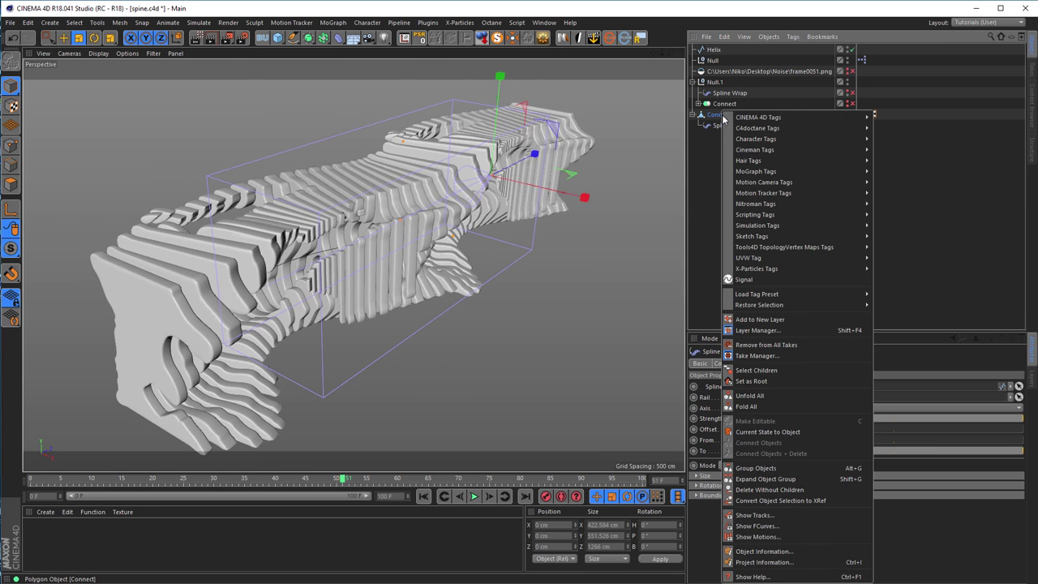
{"action": "left_click", "coordinate": [793, 432]}
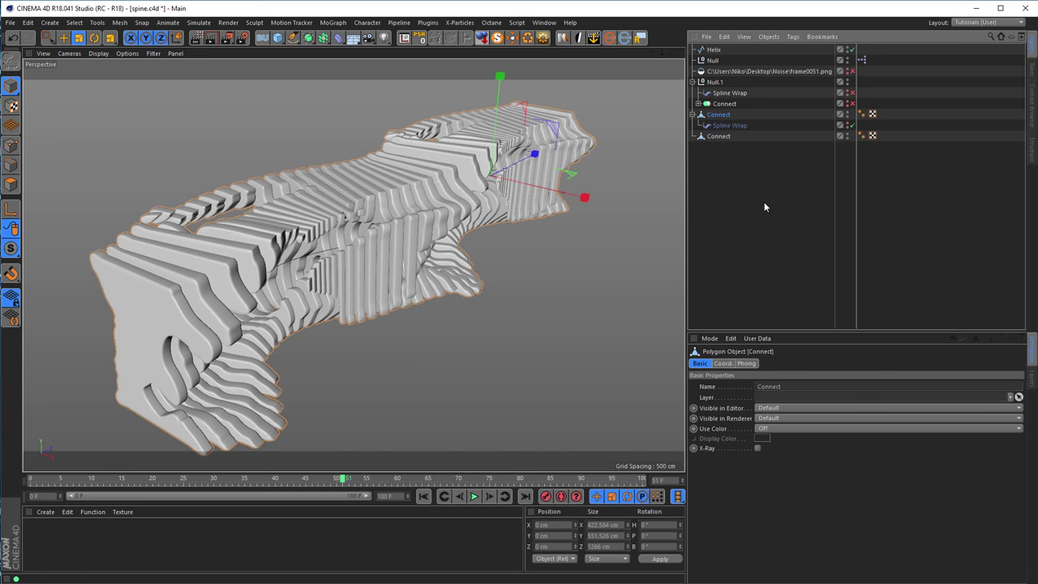
{"action": "key", "text": "Delete"}
{"action": "left_click_drag", "start_coordinate": [324, 243], "coordinate": [406, 226], "text": "alt"}
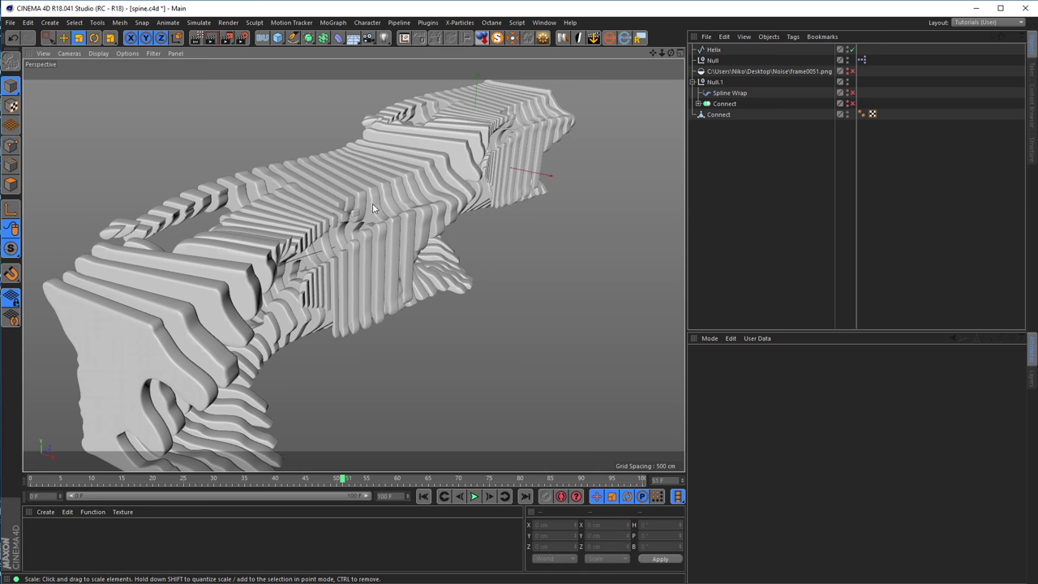
{"action": "left_click_drag", "start_coordinate": [542, 153], "coordinate": [415, 209], "text": "alt"}
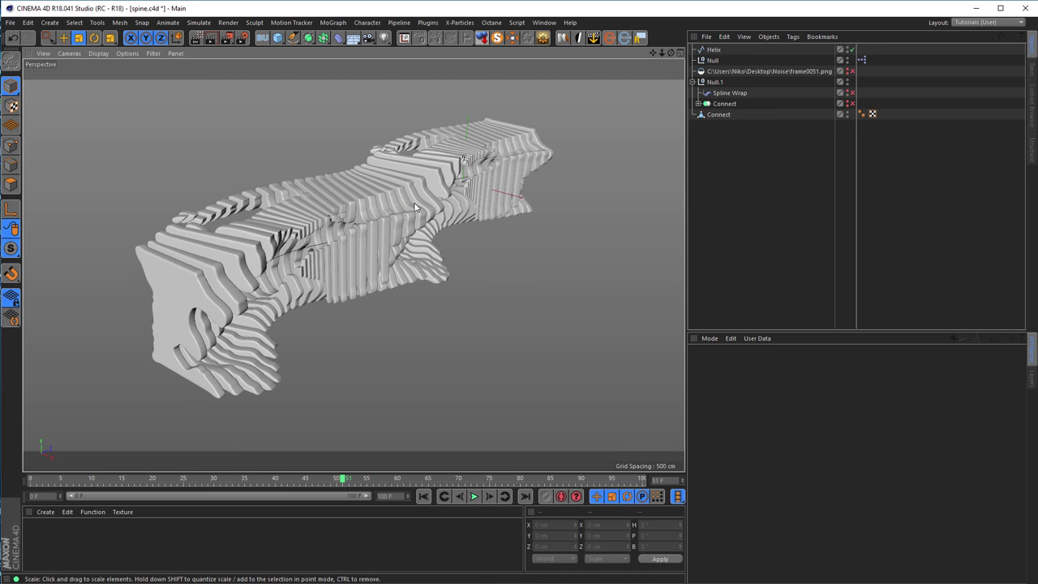
- Add a Disc, lower it to Y −236.625 cm and enlarge it to 5196.378 cm
{"action": "left_click", "coordinate": [278, 39]}
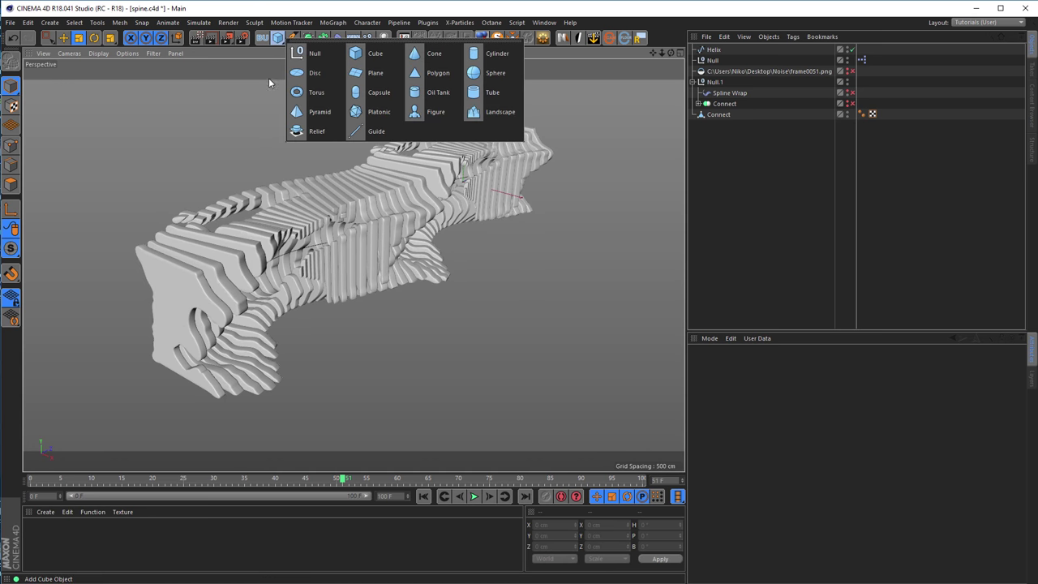
{"action": "left_click", "coordinate": [312, 73]}
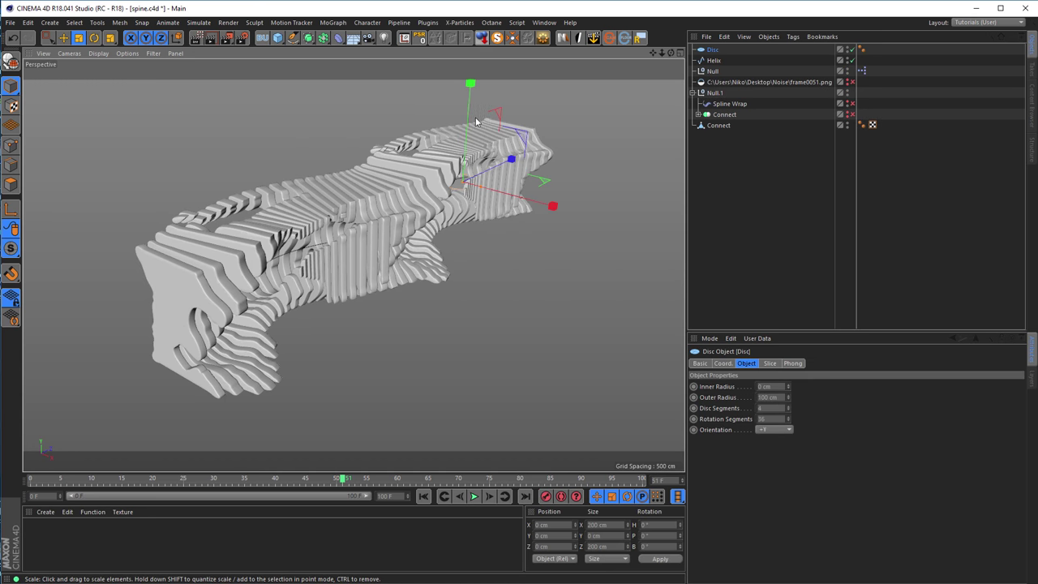
{"action": "key", "text": "e"}
{"action": "left_click_drag", "start_coordinate": [475, 126], "coordinate": [474, 203]}
{"action": "left_click_drag", "start_coordinate": [438, 237], "coordinate": [632, 159]}
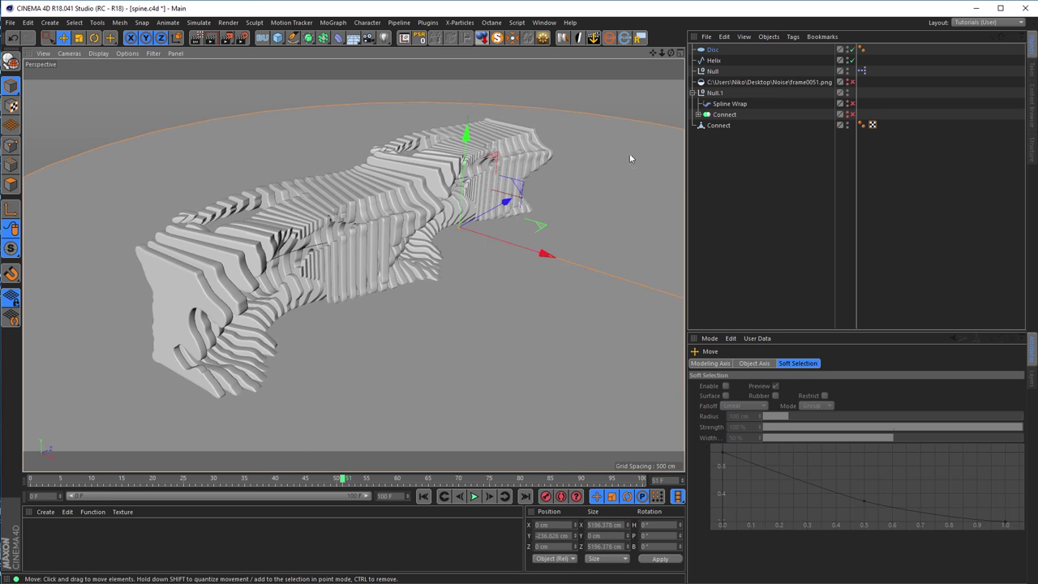
- Give the Disc a Collider Body simulation tag
{"action": "left_click", "coordinate": [712, 50]}
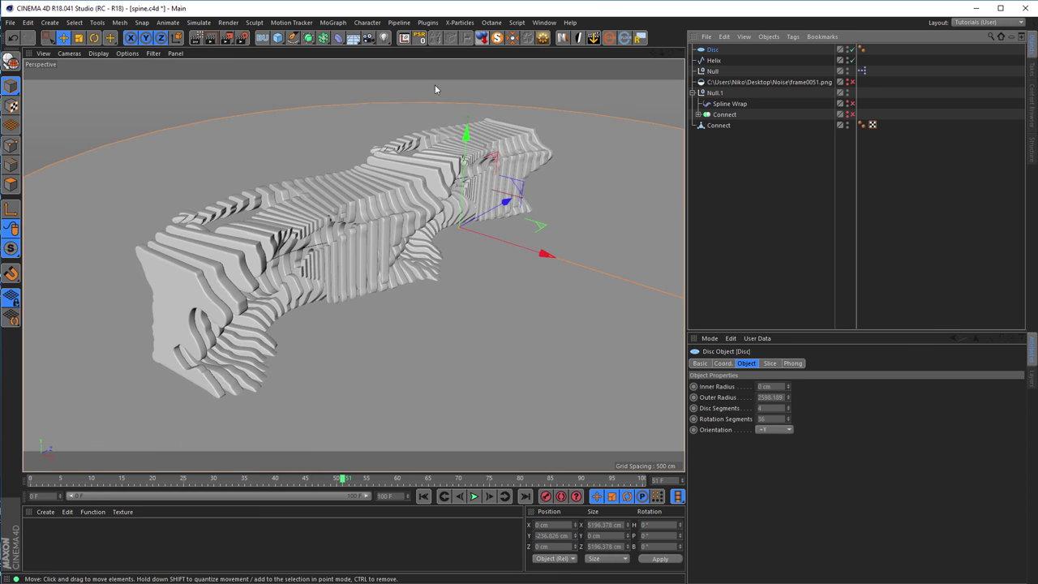
{"action": "right_click", "coordinate": [715, 51]}
{"action": "mouse_move", "coordinate": [851, 112]}
{"action": "mouse_move", "coordinate": [829, 167]}
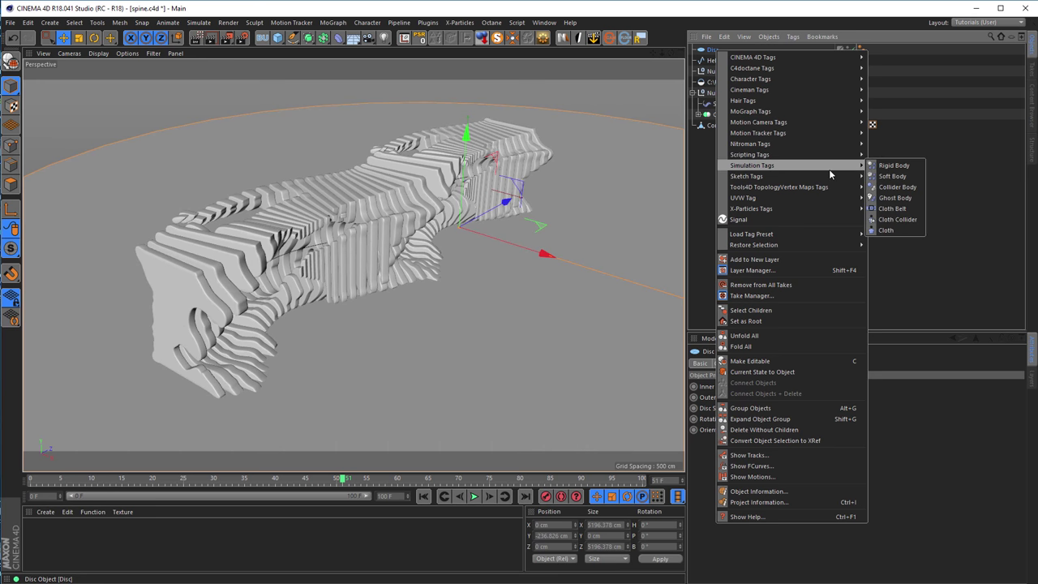
{"action": "left_click", "coordinate": [897, 187]}
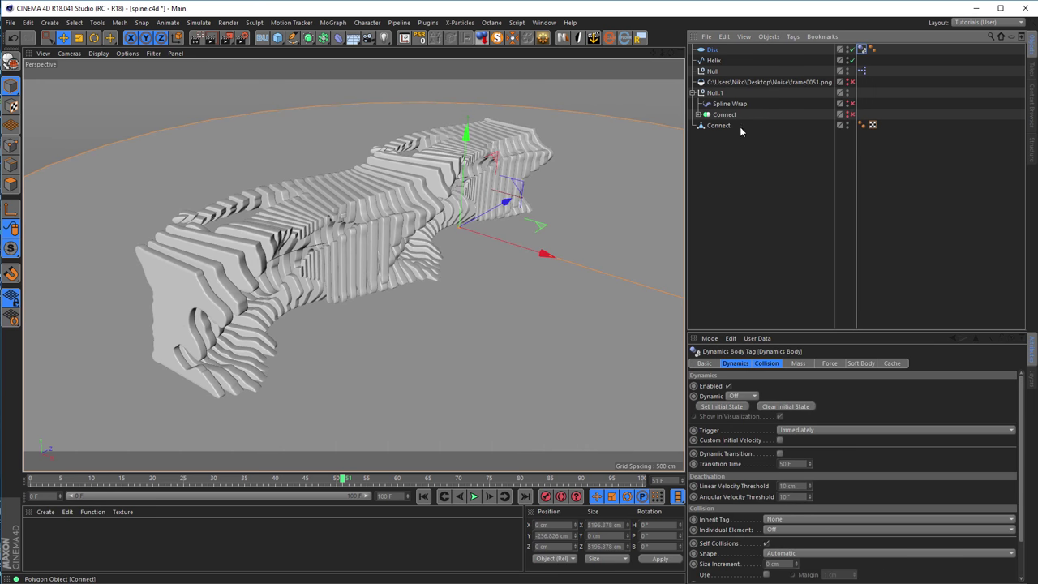
- Centre the baked Connect object's axis and move it to the world origin
{"action": "left_click", "coordinate": [718, 126]}
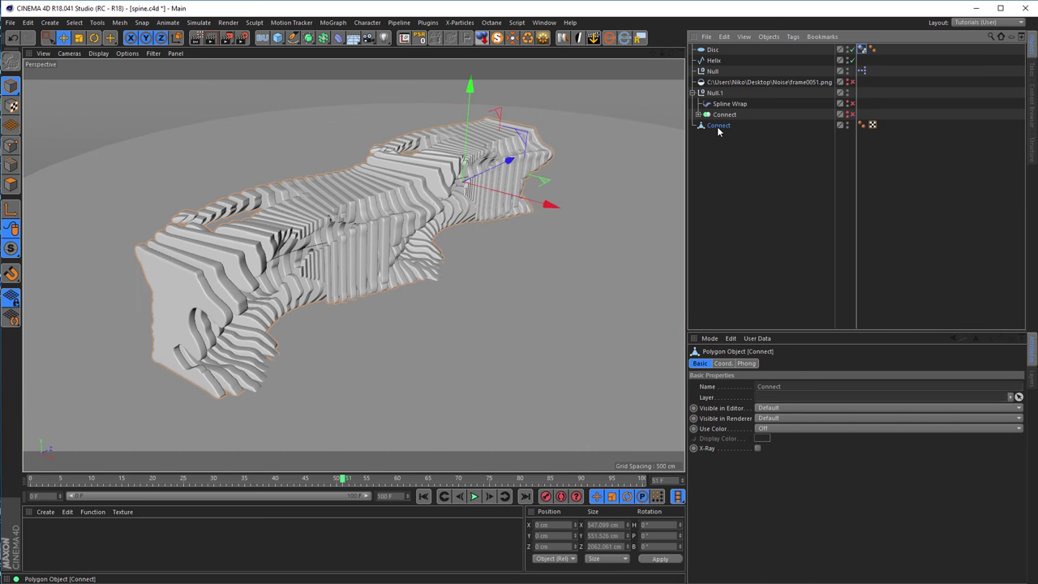
{"action": "left_click", "coordinate": [513, 38]}
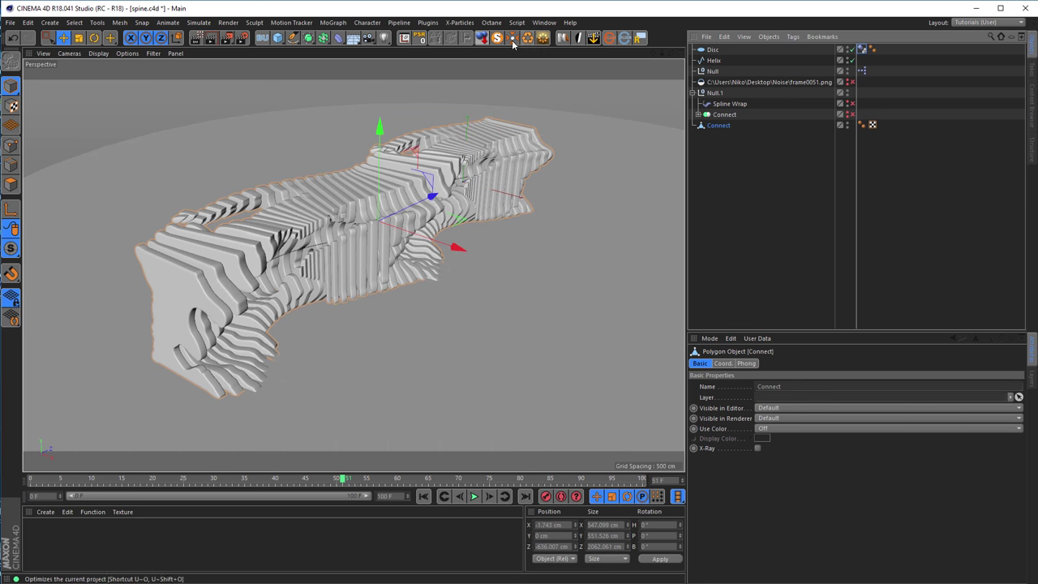
{"action": "left_click", "coordinate": [420, 41]}
{"action": "left_click_drag", "start_coordinate": [551, 195], "coordinate": [584, 185], "text": "alt"}
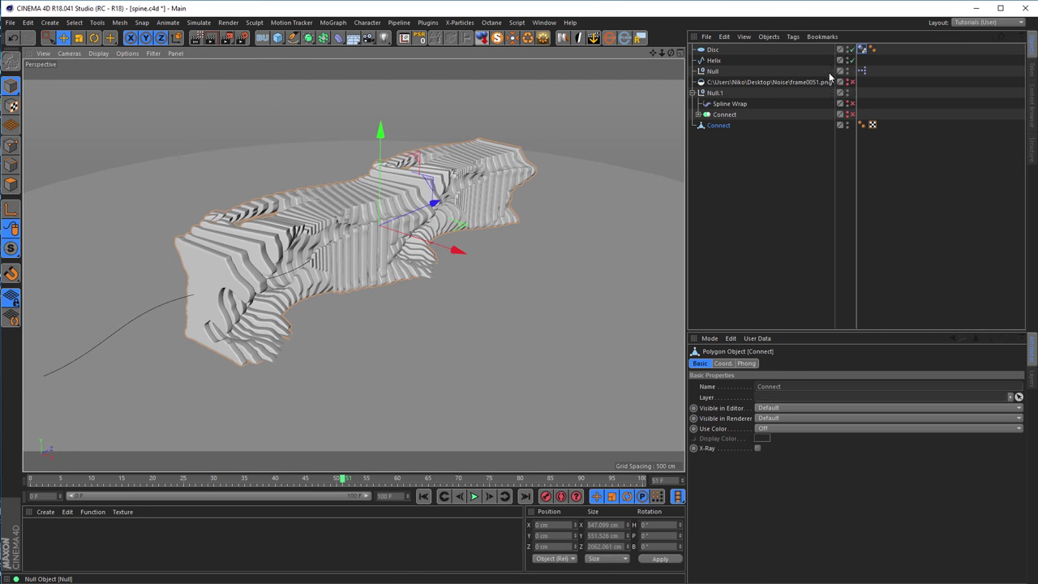
- Disable the Helix so its curve no longer shows around the sculpture
{"action": "left_click", "coordinate": [852, 61]}
{"action": "left_click_drag", "start_coordinate": [406, 211], "coordinate": [434, 202], "text": "alt"}
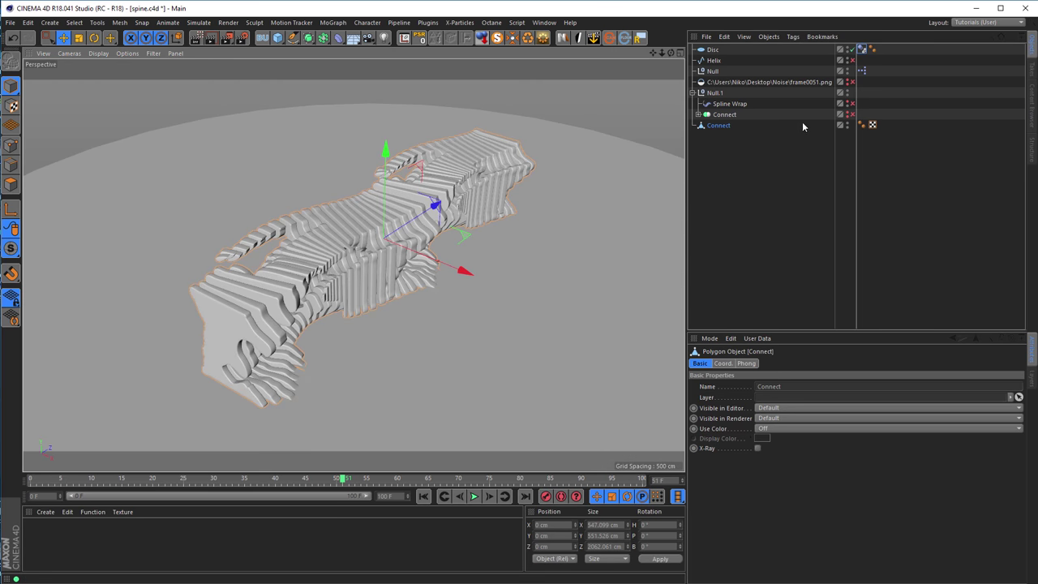
{"action": "left_click", "coordinate": [851, 61]}
{"action": "left_click", "coordinate": [849, 60]}
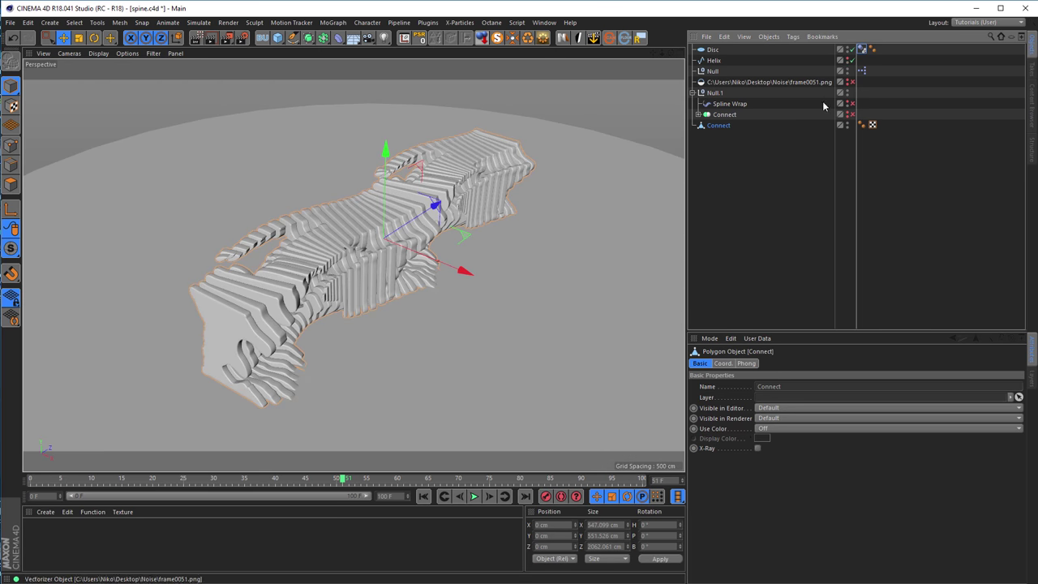
{"action": "left_click_drag", "start_coordinate": [422, 235], "coordinate": [496, 145], "text": "alt"}
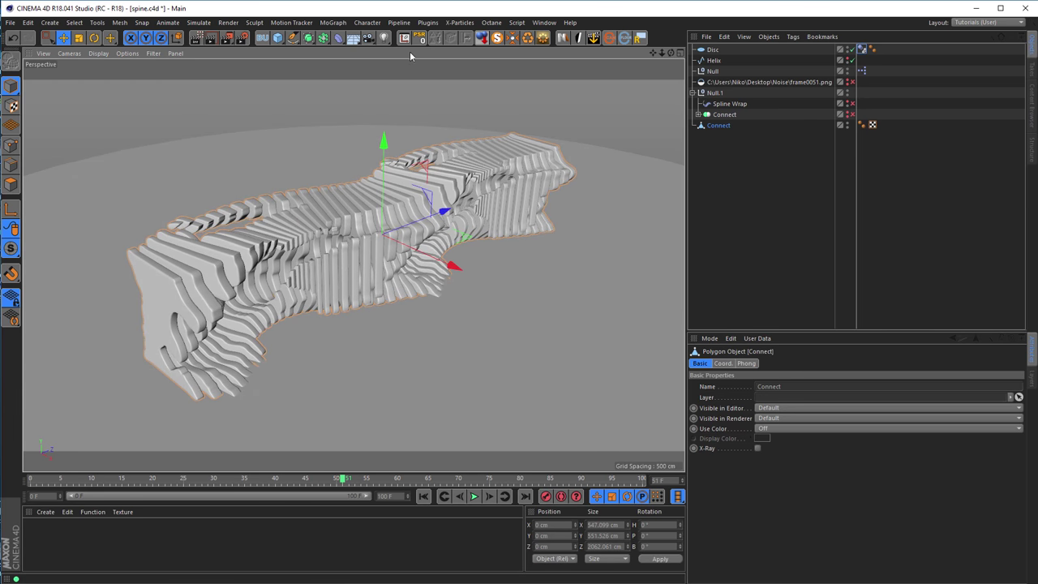
- Apply Character > Commands > Reset PSR to Connect, leaving it at 0, 0, 0 cm
{"action": "left_click", "coordinate": [371, 24]}
{"action": "mouse_move", "coordinate": [383, 54]}
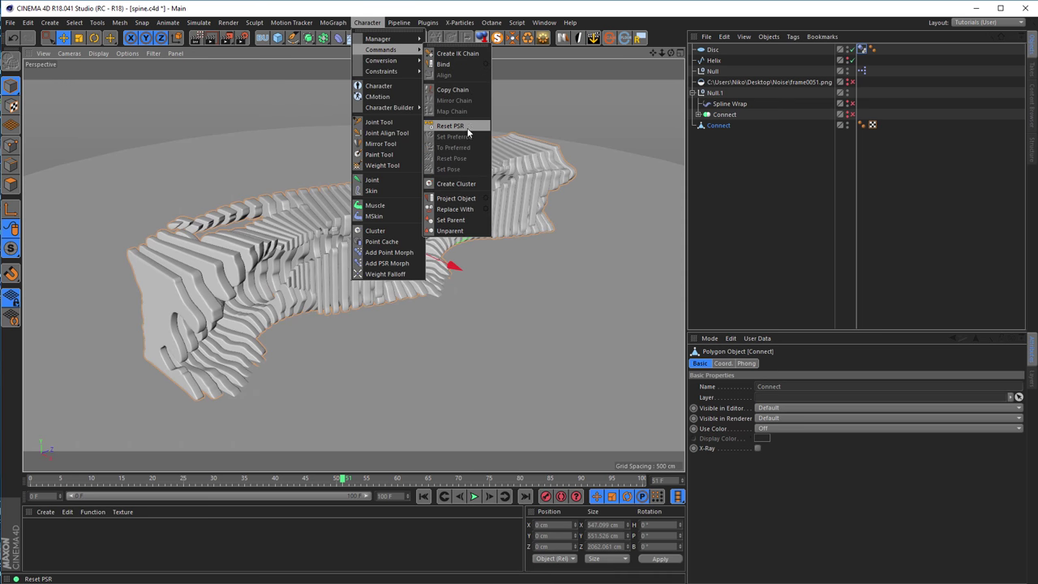
{"action": "left_click", "coordinate": [674, 17]}
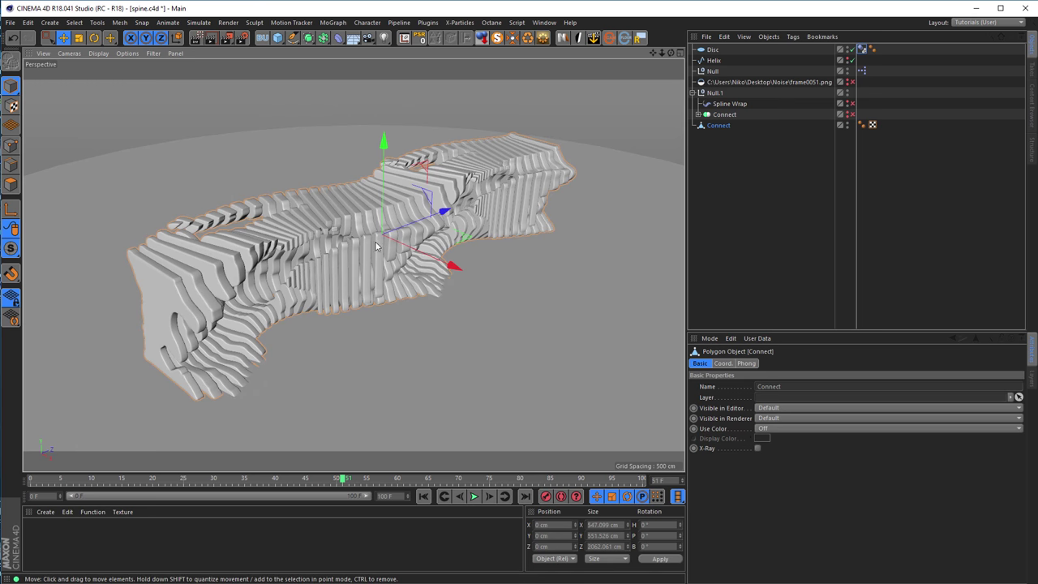
{"action": "left_click_drag", "start_coordinate": [409, 261], "coordinate": [479, 221], "text": "alt"}
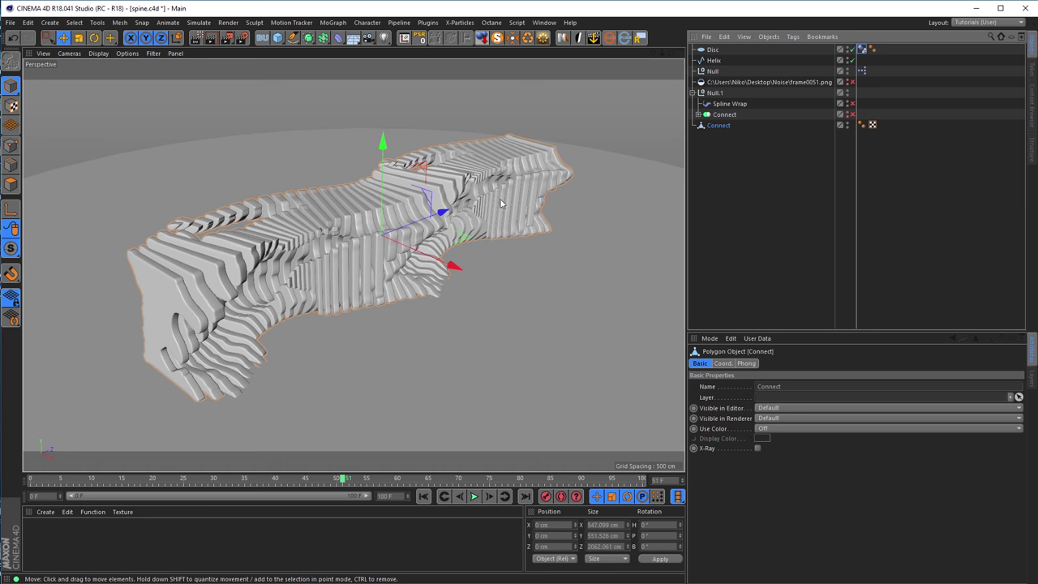
- Add a Simulation Tags > Rigid Body tag to the Connect sculpture
{"action": "right_click", "coordinate": [718, 127]}
{"action": "mouse_move", "coordinate": [827, 117]}
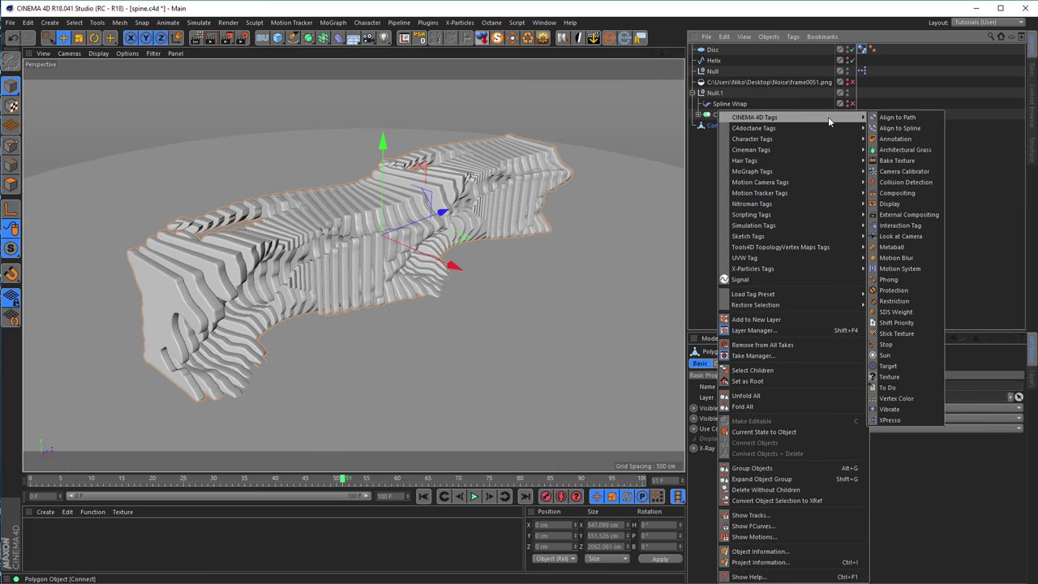
{"action": "mouse_move", "coordinate": [805, 192]}
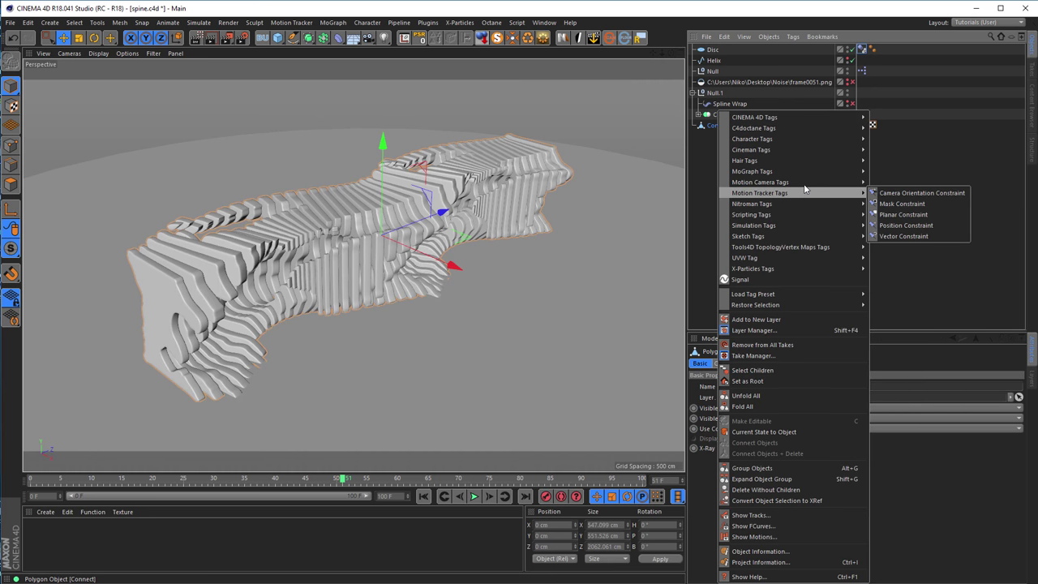
{"action": "mouse_move", "coordinate": [805, 173]}
{"action": "mouse_move", "coordinate": [797, 224]}
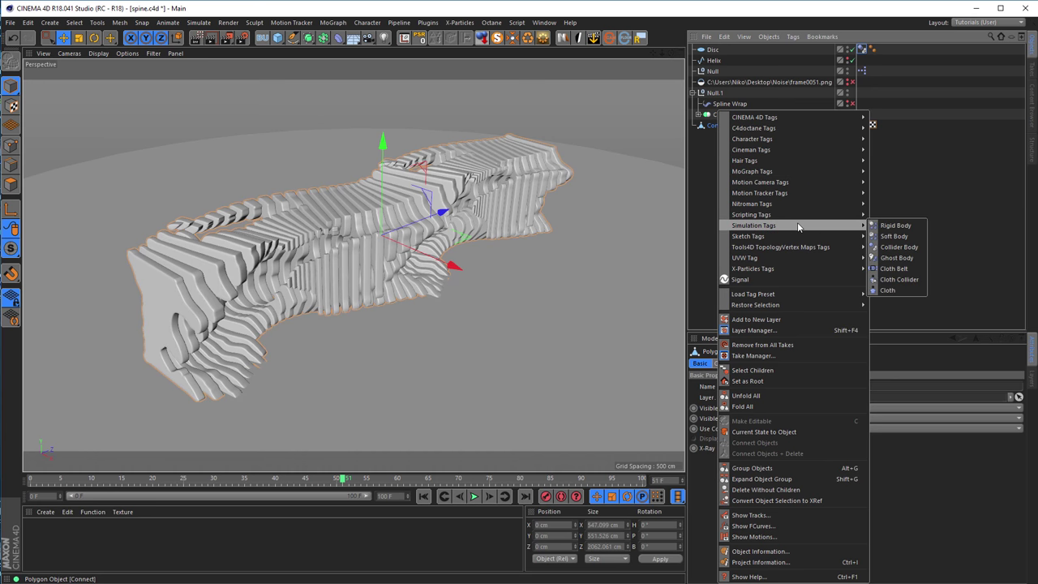
{"action": "left_click", "coordinate": [896, 226]}
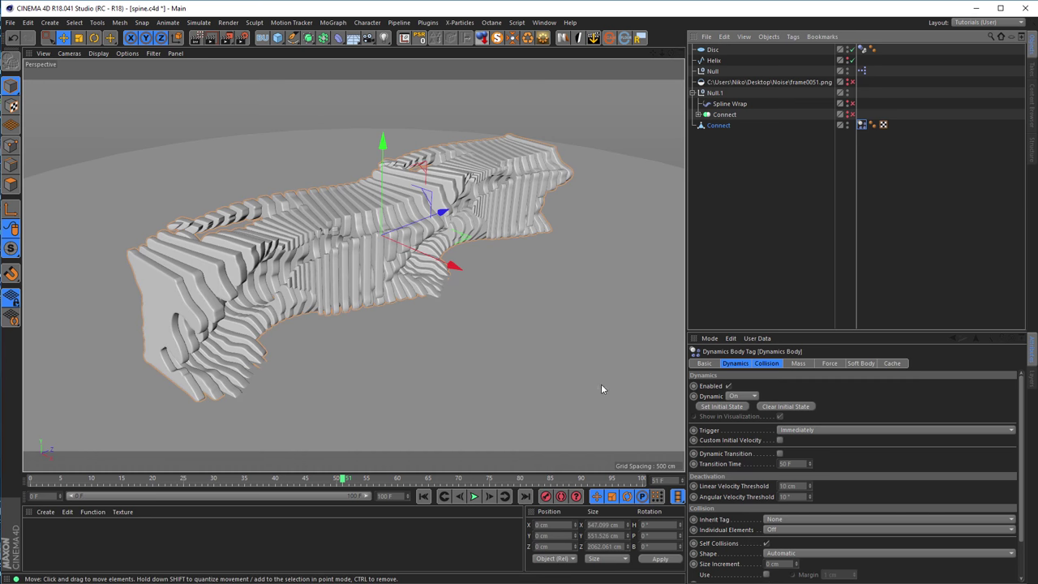
- Test-play the collapse, then extend the preview range end to 500 F
{"action": "left_click", "coordinate": [474, 496]}
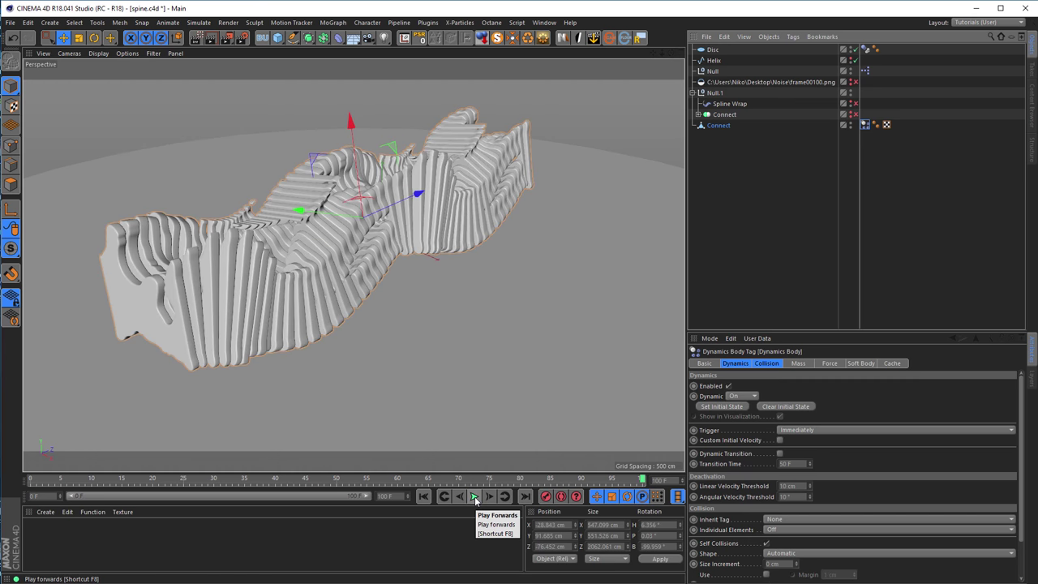
{"action": "double_click", "coordinate": [384, 496]}
{"action": "type", "text": "500"}
{"action": "key", "text": "Return"}
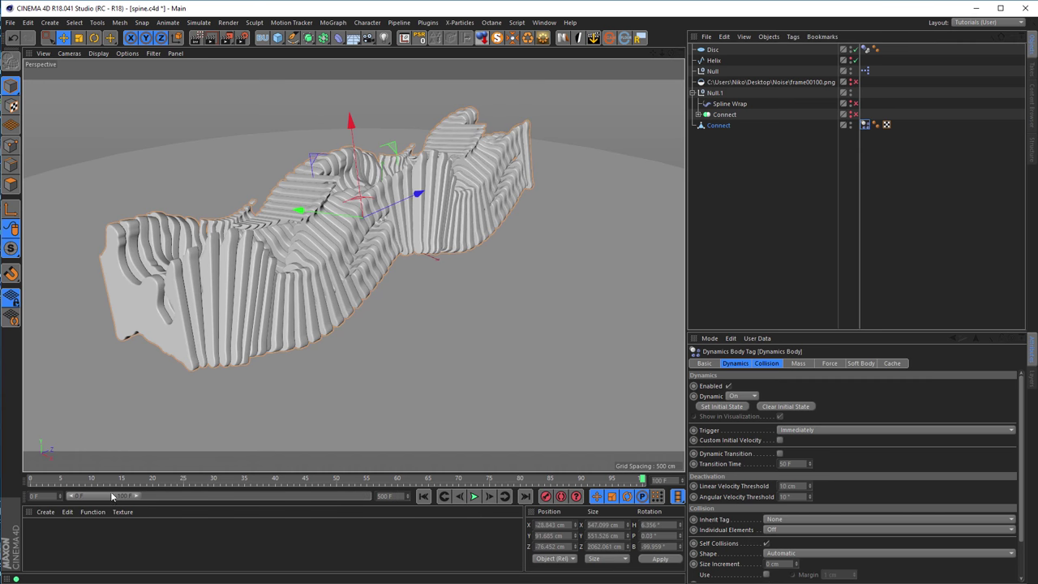
{"action": "left_click_drag", "start_coordinate": [137, 494], "coordinate": [400, 502]}
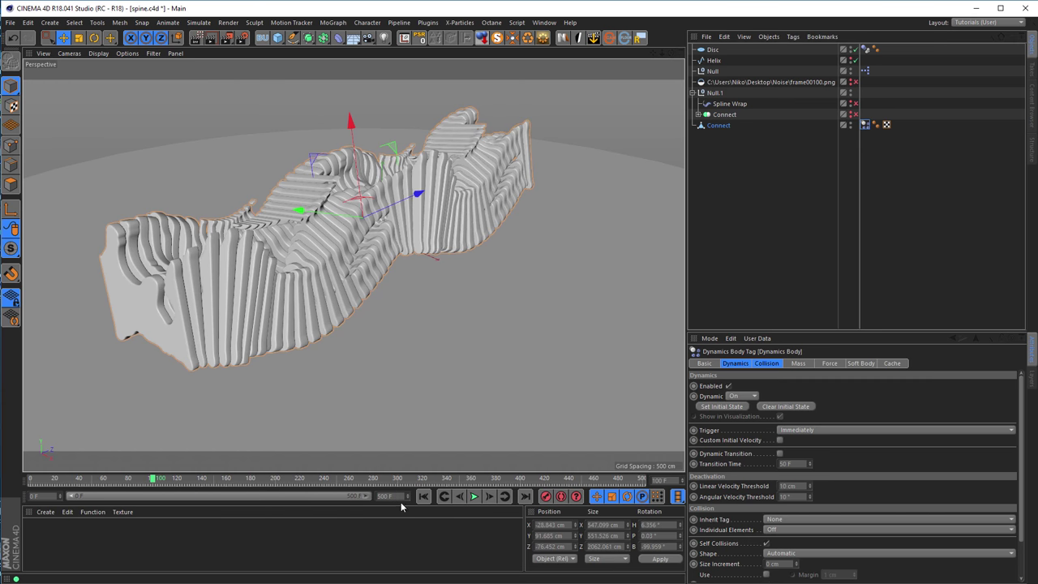
- Replay the 500-frame collapse, then stop and rewind to frame 0
{"action": "left_click", "coordinate": [474, 496]}
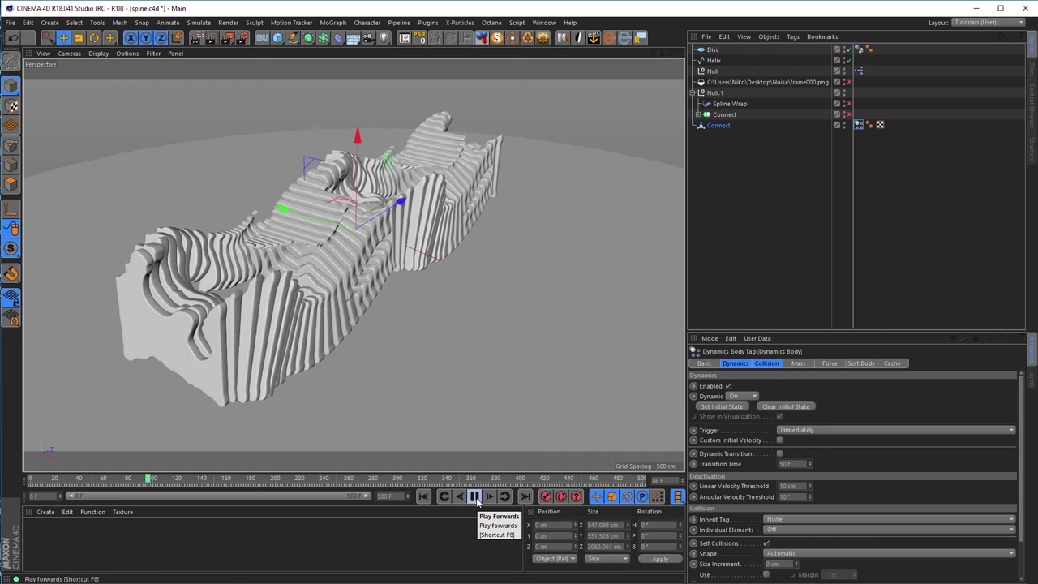
{"action": "left_click", "coordinate": [476, 497]}
{"action": "key", "text": "shift+f"}
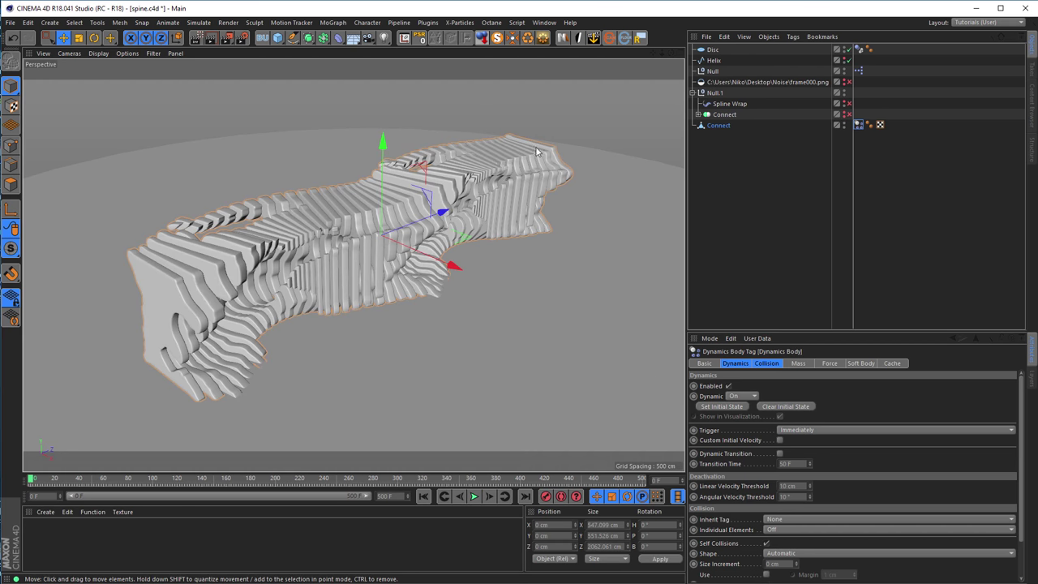
{"action": "left_click_drag", "start_coordinate": [338, 203], "coordinate": [259, 207], "text": "alt"}
{"action": "left_click_drag", "start_coordinate": [95, 248], "coordinate": [330, 232], "text": "alt"}
{"action": "scroll", "coordinate": [318, 312], "scroll_direction": "up", "scroll_amount": 5}
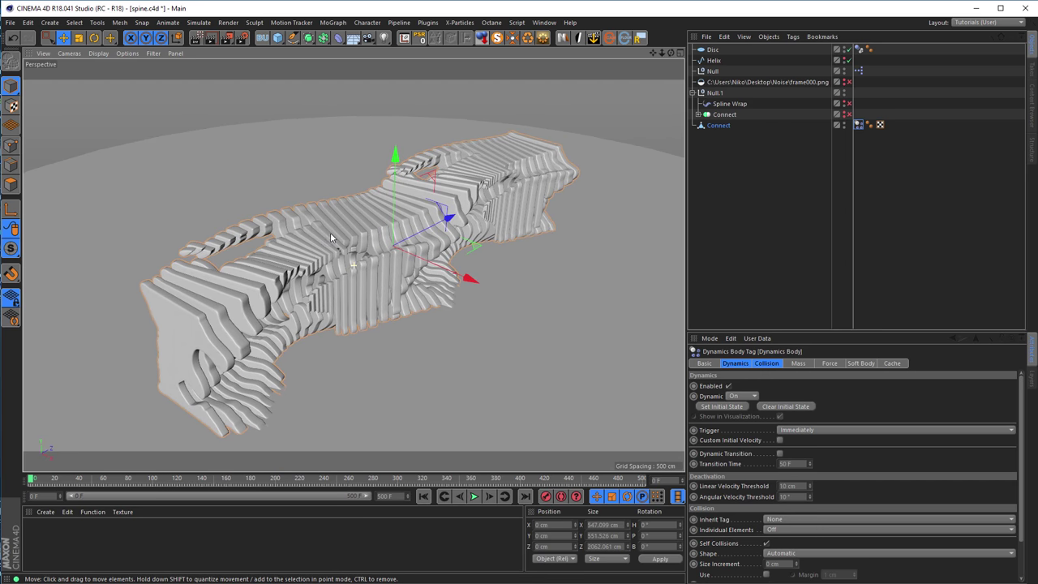
- Wrap Connect in a MoGraph Fracture object and move the Dynamics Body tag onto it
{"action": "left_click", "coordinate": [718, 127]}
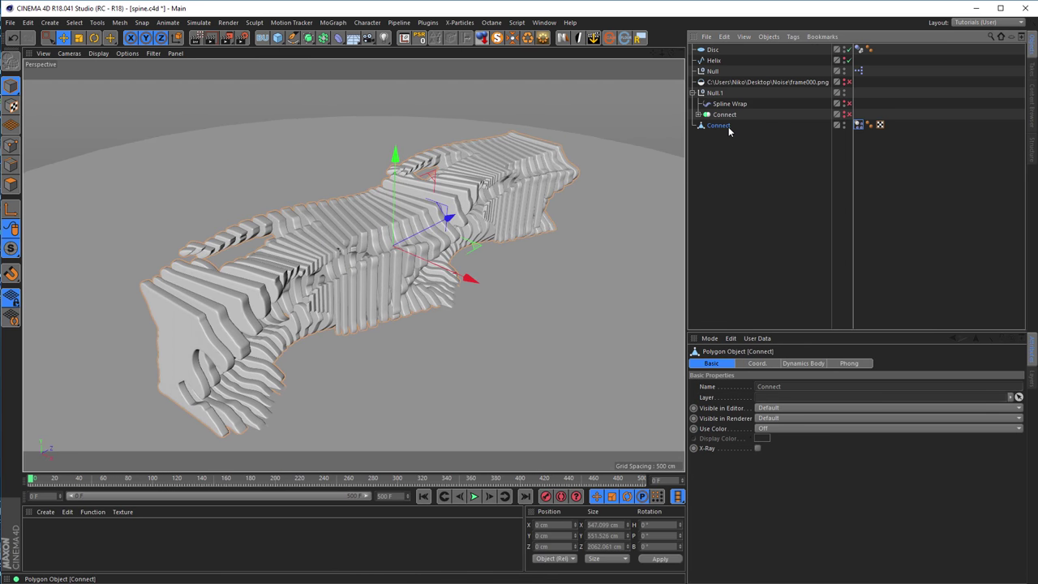
{"action": "left_click", "coordinate": [332, 22]}
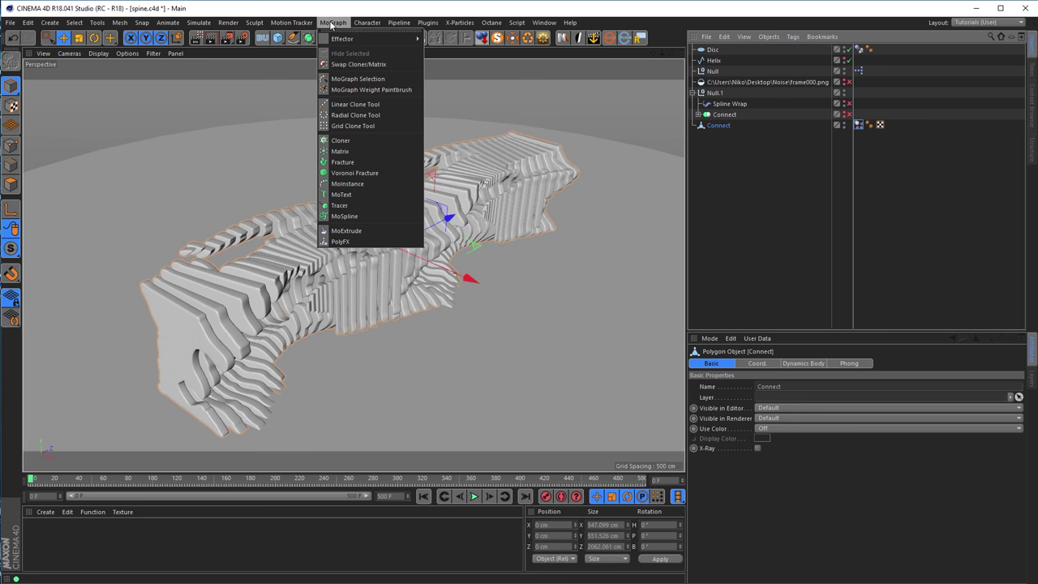
{"action": "left_click", "coordinate": [342, 163], "text": "alt"}
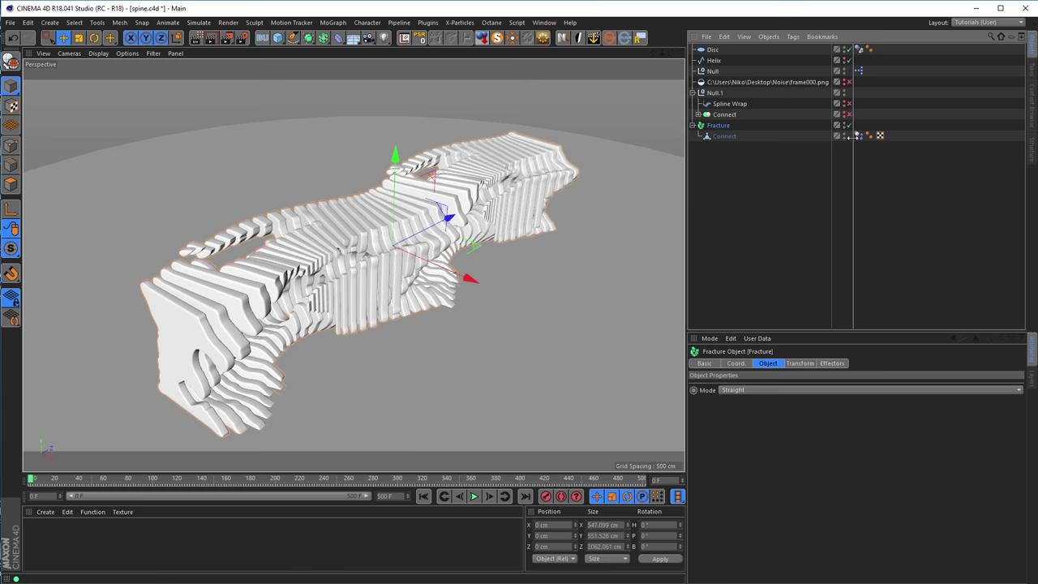
{"action": "left_click_drag", "start_coordinate": [860, 138], "coordinate": [858, 126]}
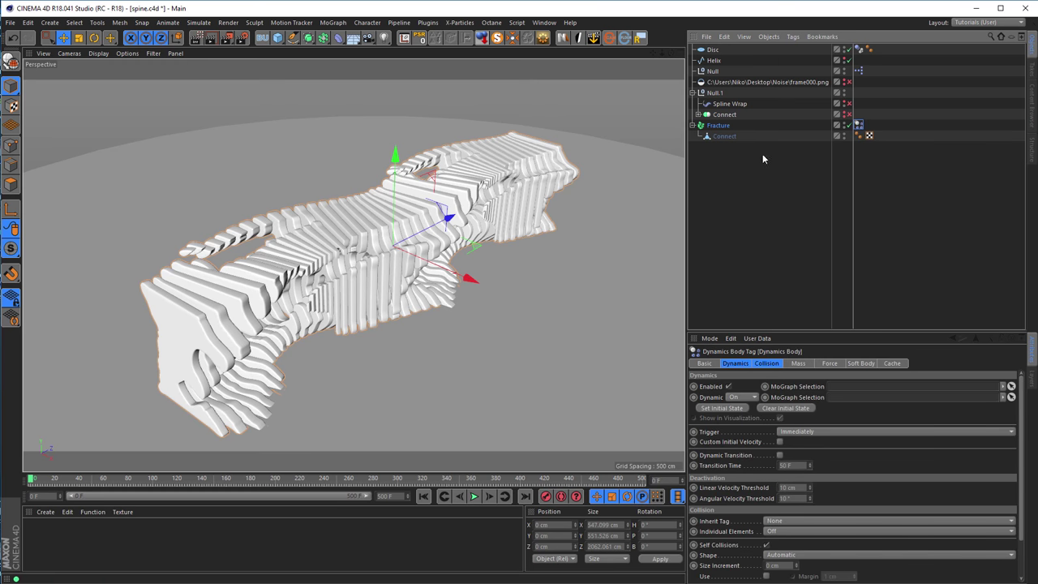
- Set the Fracture Mode to Explode Segments & Connect
{"action": "left_click", "coordinate": [719, 126]}
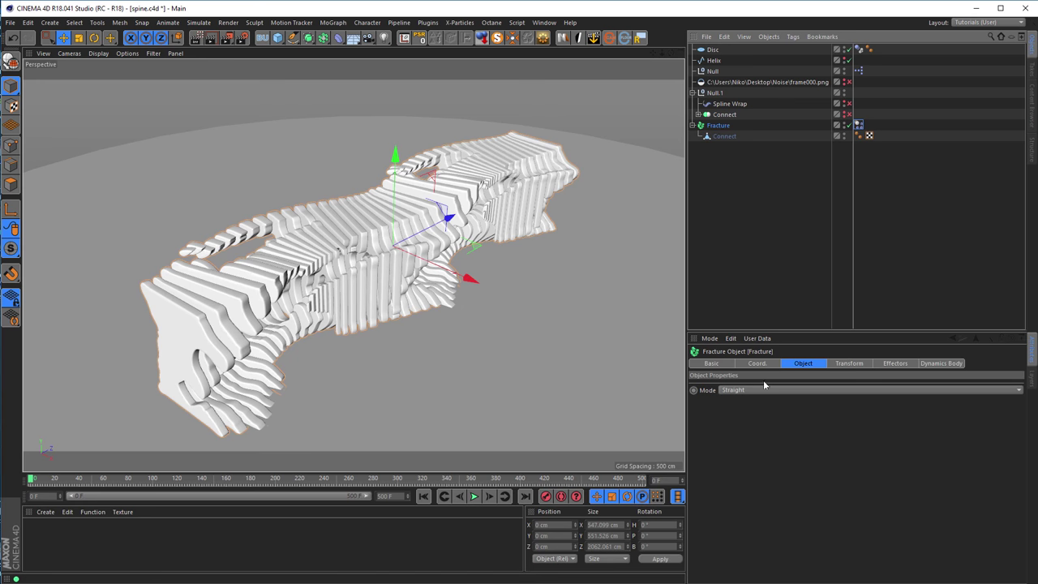
{"action": "left_click", "coordinate": [736, 392]}
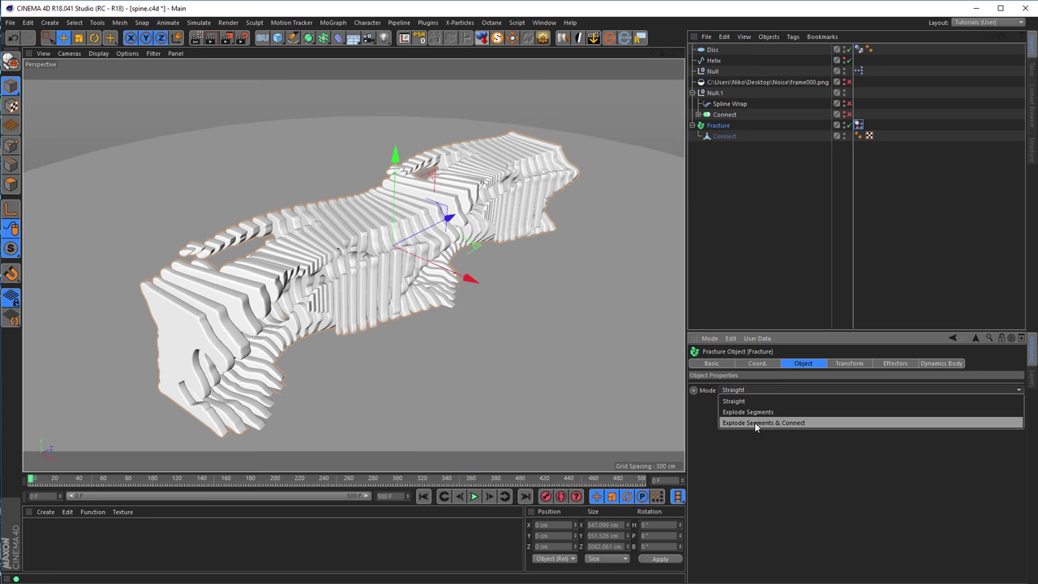
{"action": "left_click", "coordinate": [756, 422]}
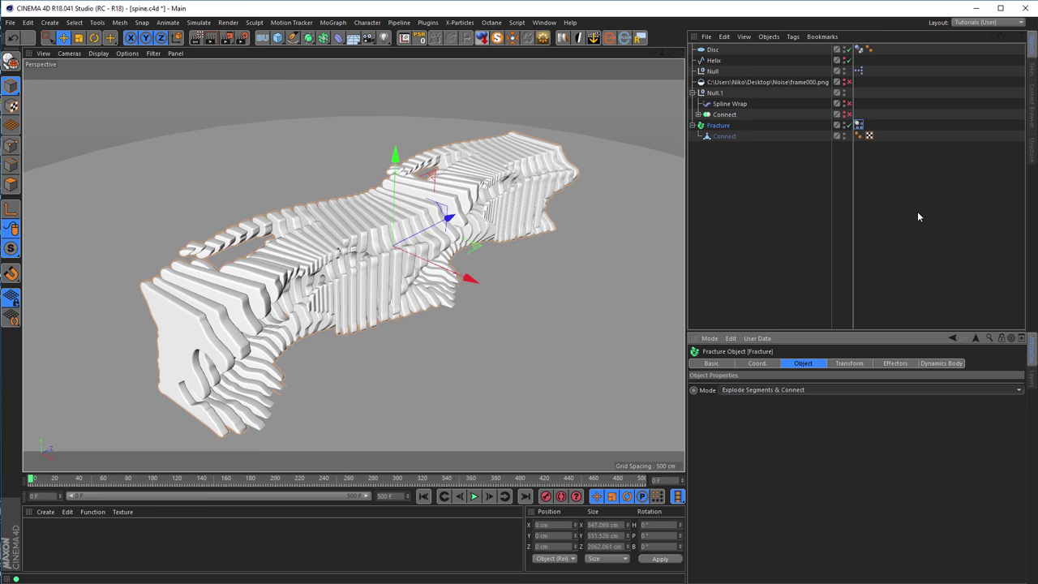
- Set the tag's Inherit Tag to Apply Tag to Children and Individual Elements to Top Level, then play
{"action": "left_click", "coordinate": [858, 126]}
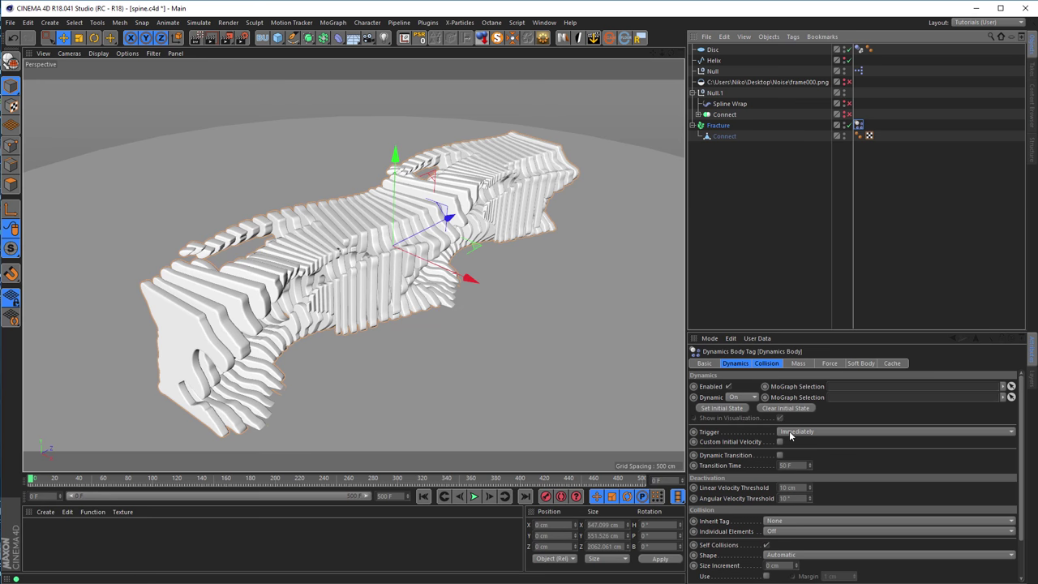
{"action": "left_click", "coordinate": [743, 366]}
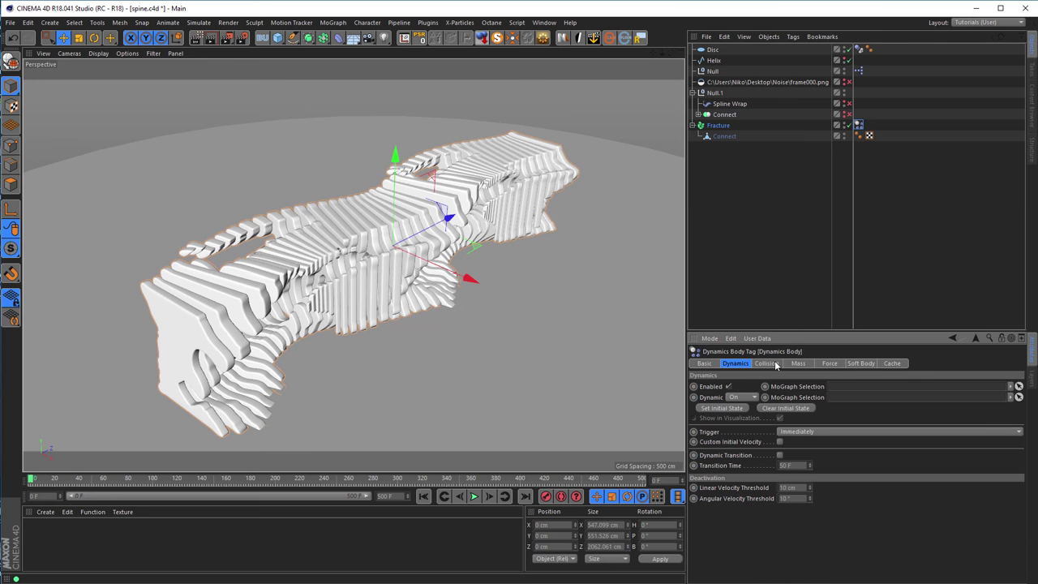
{"action": "left_click", "coordinate": [772, 365]}
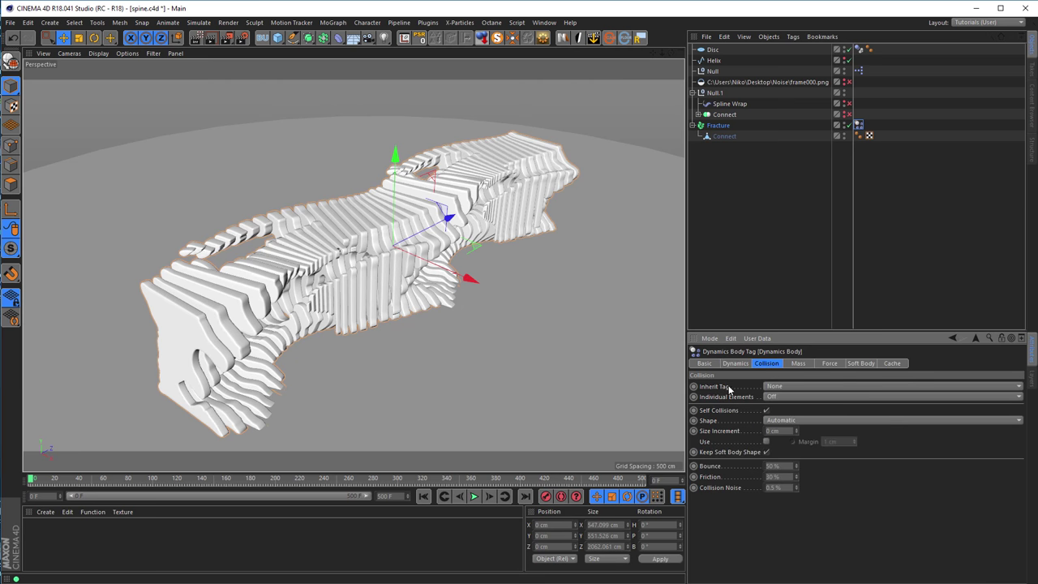
{"action": "left_click", "coordinate": [781, 387]}
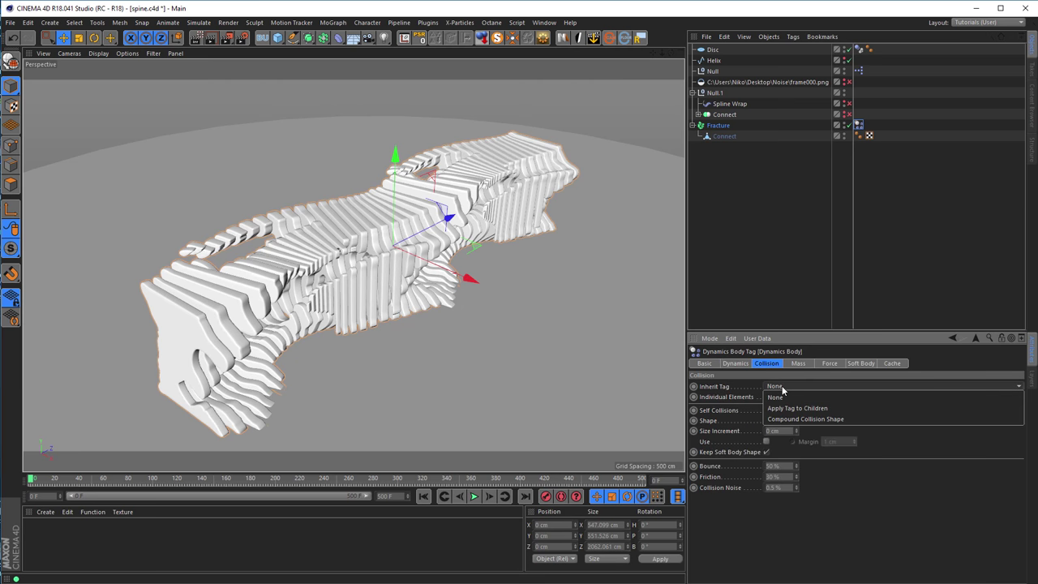
{"action": "left_click", "coordinate": [816, 408]}
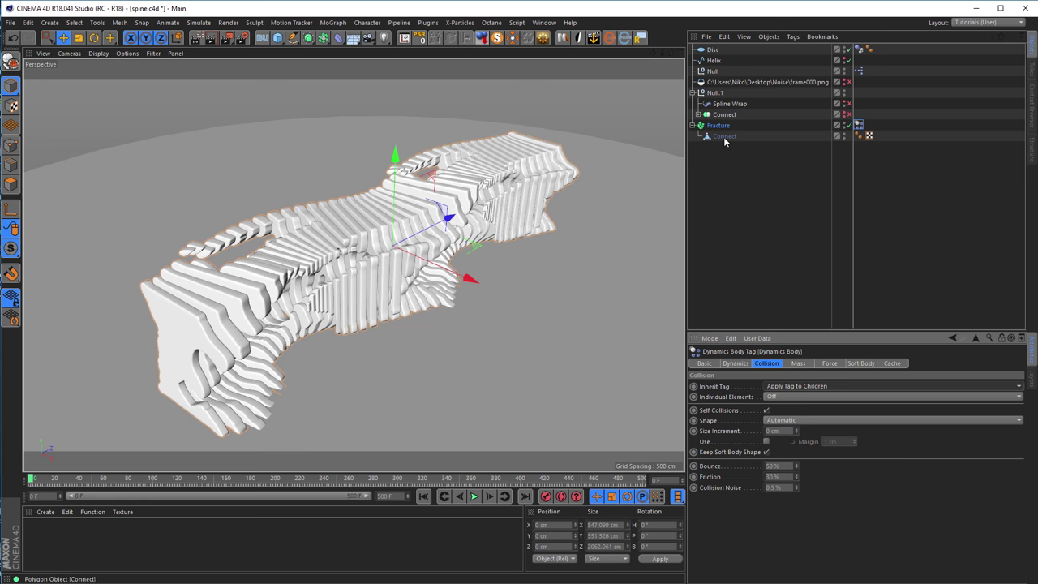
{"action": "left_click", "coordinate": [771, 397]}
{"action": "left_click", "coordinate": [780, 419]}
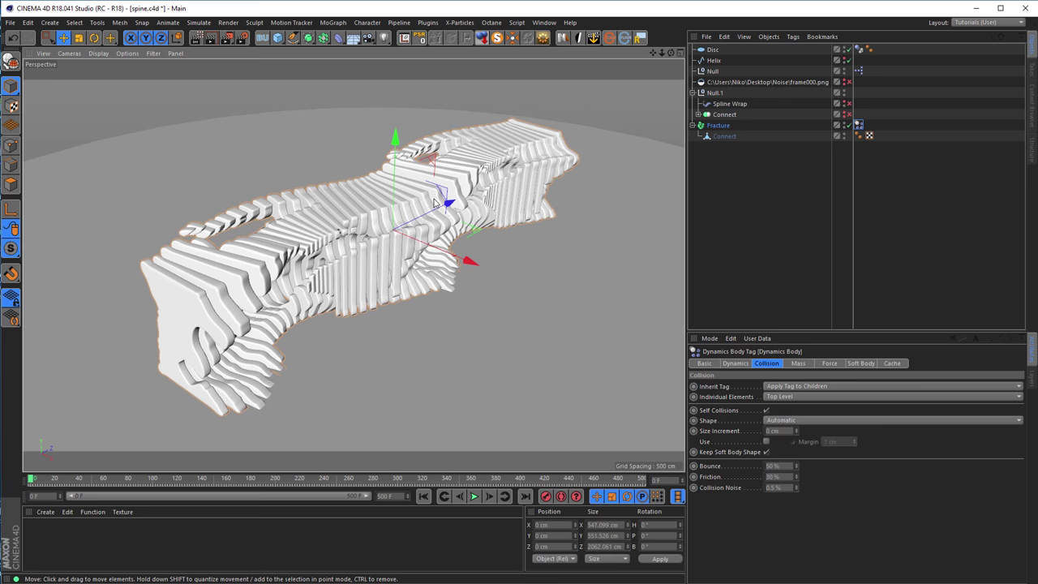
{"action": "left_click", "coordinate": [474, 496]}
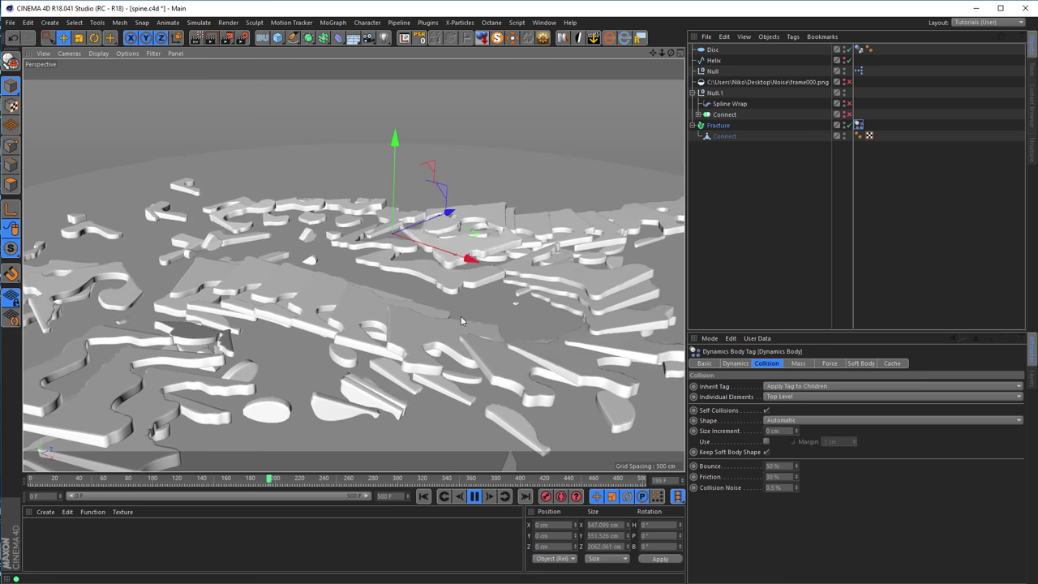
- Stop and rewind the simulation, then lower the Disc floor on Y in the Right view
{"action": "left_click", "coordinate": [475, 497]}
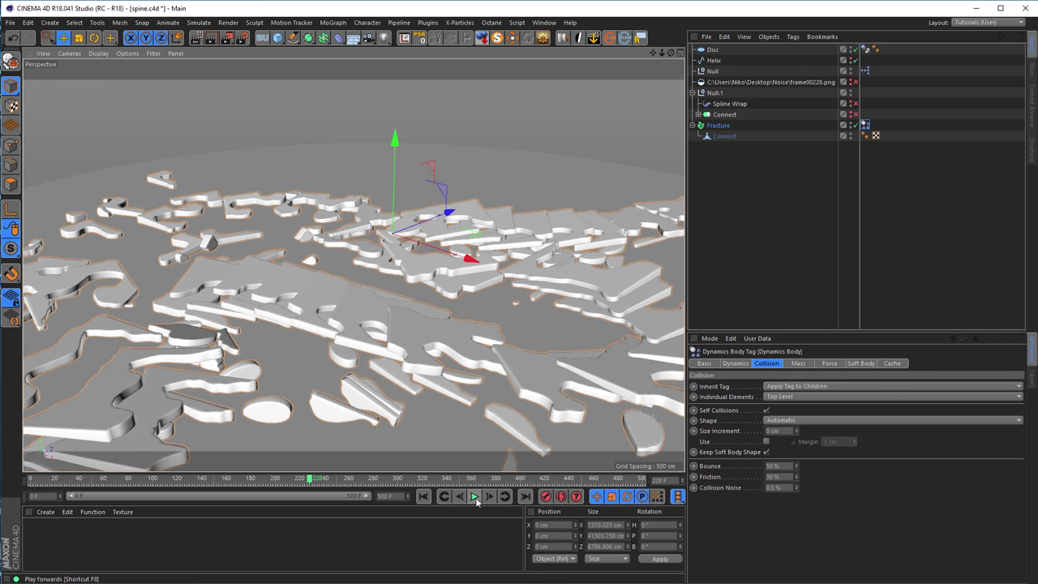
{"action": "key", "text": "shift+f"}
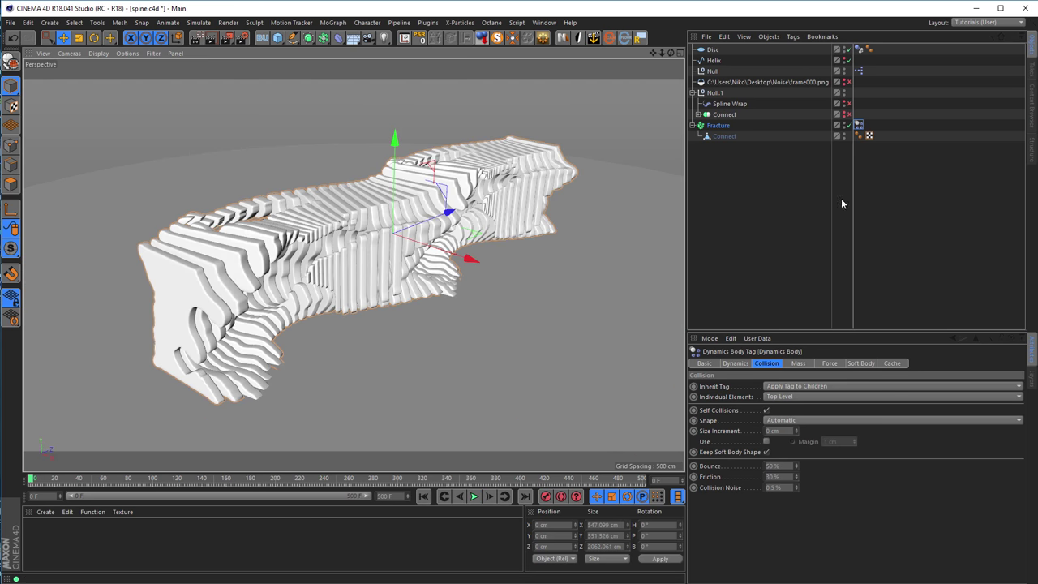
{"action": "key", "text": "F5"}
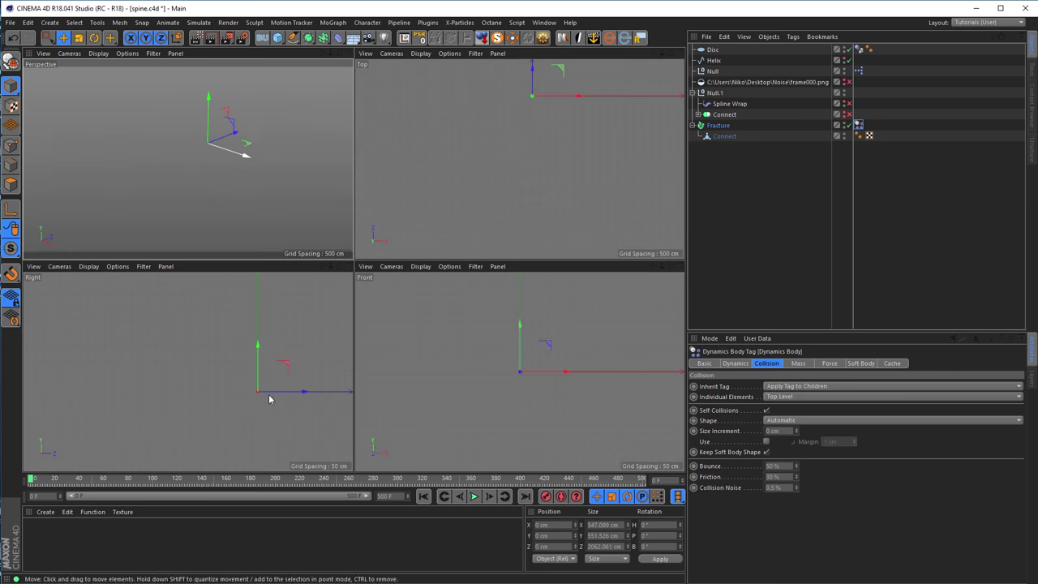
{"action": "middle_click", "coordinate": [264, 399]}
{"action": "scroll", "coordinate": [470, 347], "scroll_direction": "down", "scroll_amount": 3}
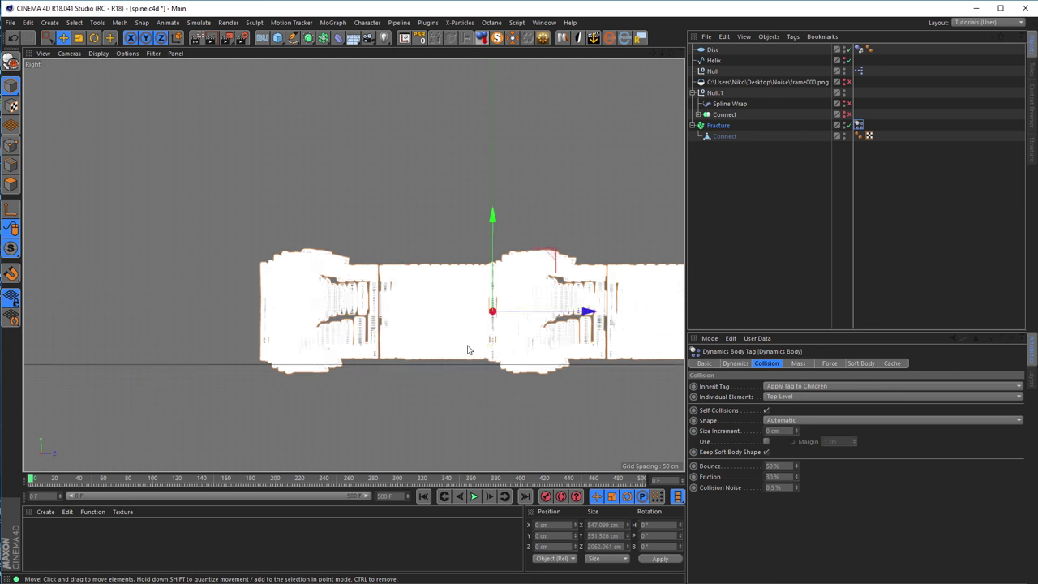
{"action": "left_click", "coordinate": [714, 51]}
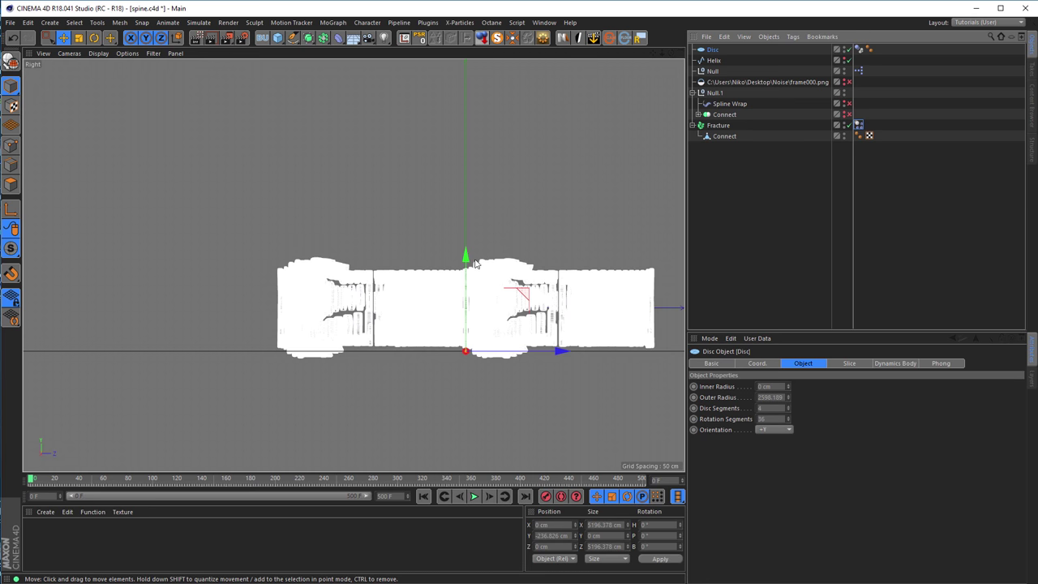
{"action": "left_click_drag", "start_coordinate": [466, 252], "coordinate": [459, 281]}
{"action": "middle_click", "coordinate": [387, 300]}
{"action": "middle_click", "coordinate": [262, 240]}
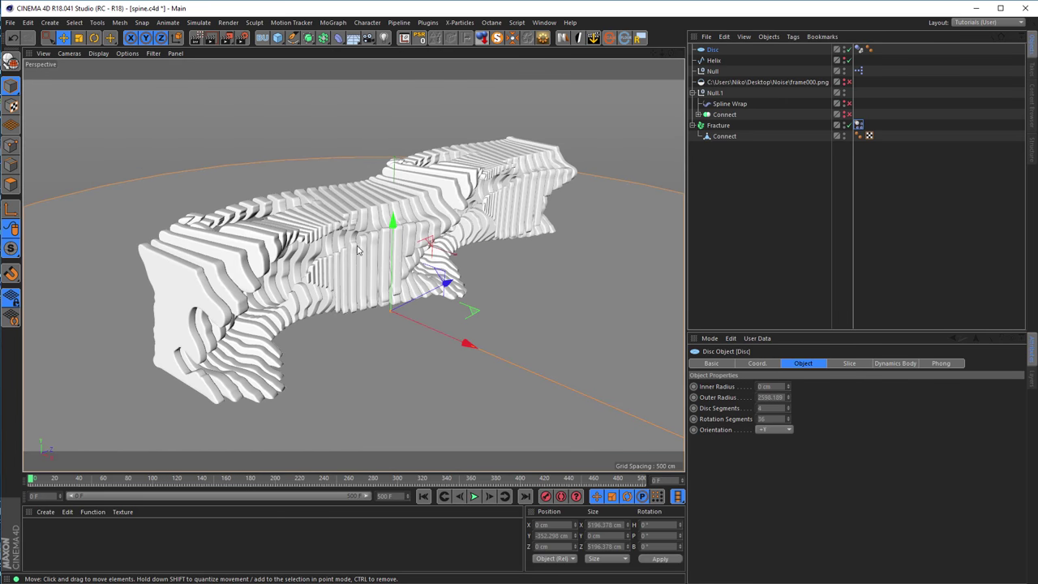
- Set Friction to 150% on both Disc and Fracture Dynamics Body tags and replay the collapse
{"action": "left_click", "coordinate": [861, 51]}
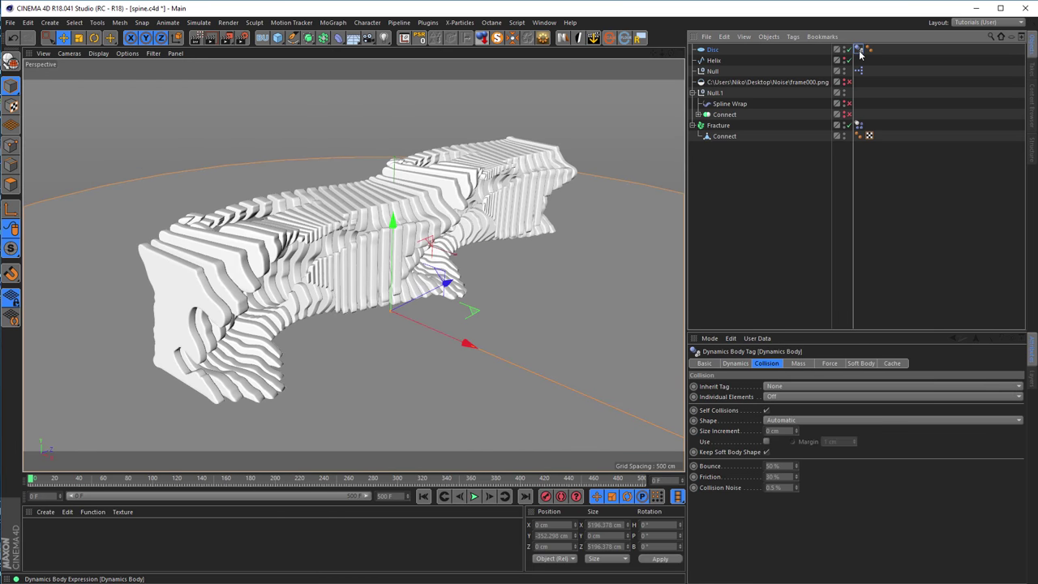
{"action": "left_click", "coordinate": [858, 125], "text": "ctrl"}
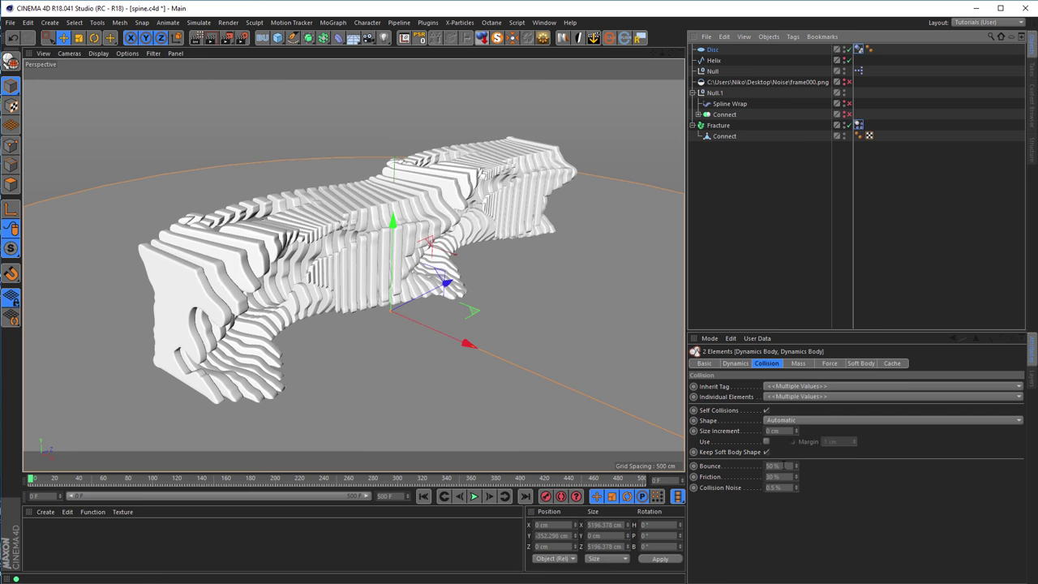
{"action": "double_click", "coordinate": [774, 476]}
{"action": "type", "text": "15"}
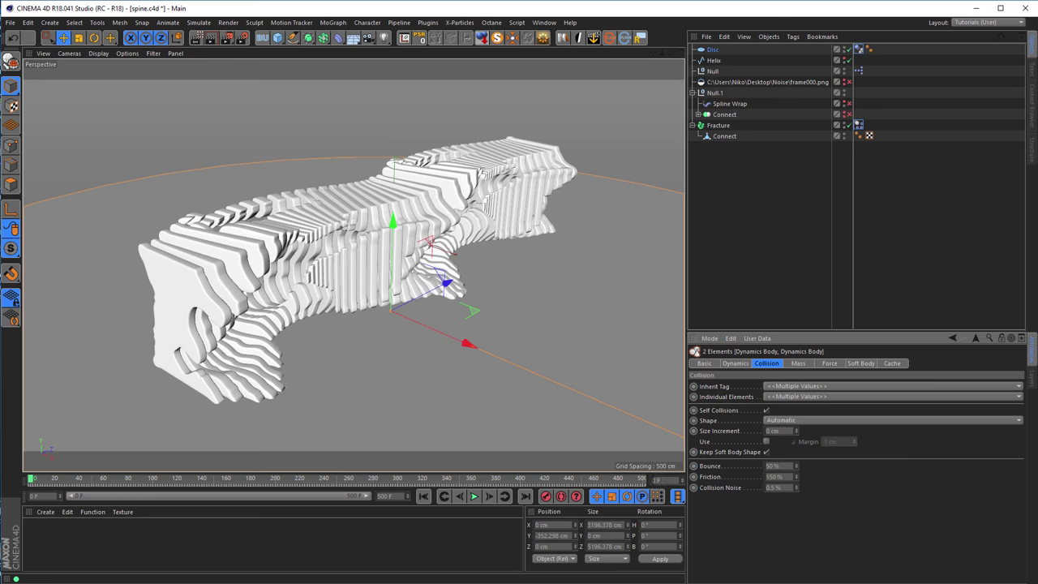
{"action": "left_click", "coordinate": [474, 496]}
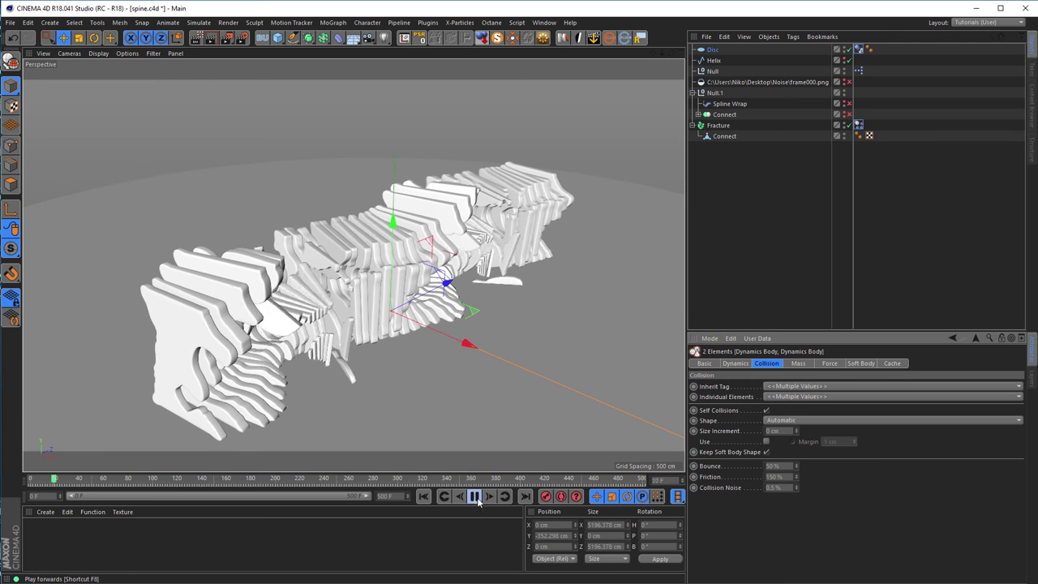
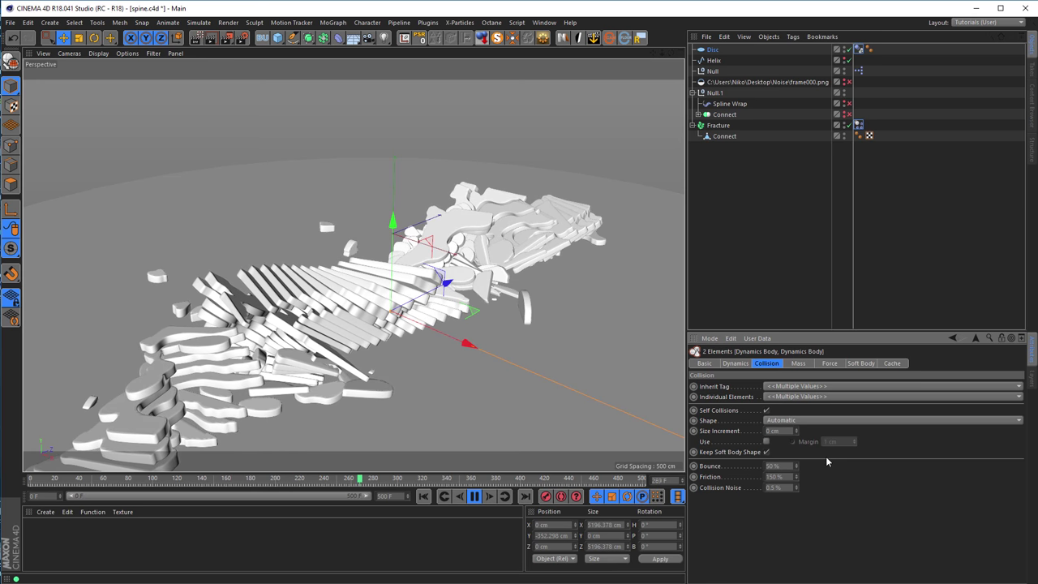
- Stop the simulation, rewind to frame 0, and delete the Fracture and Disc objects
{"action": "left_click", "coordinate": [474, 496]}
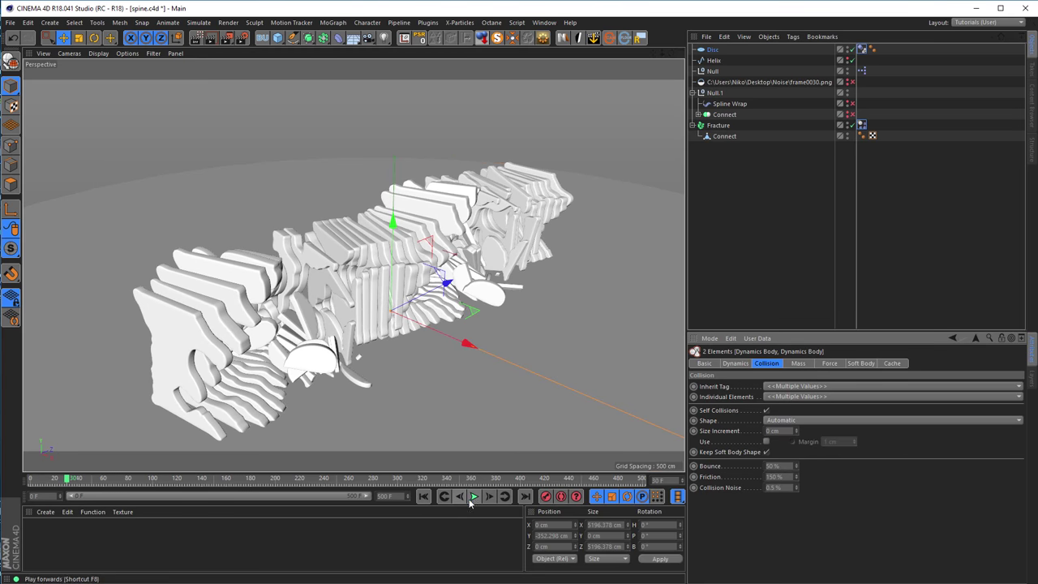
{"action": "left_click", "coordinate": [423, 496]}
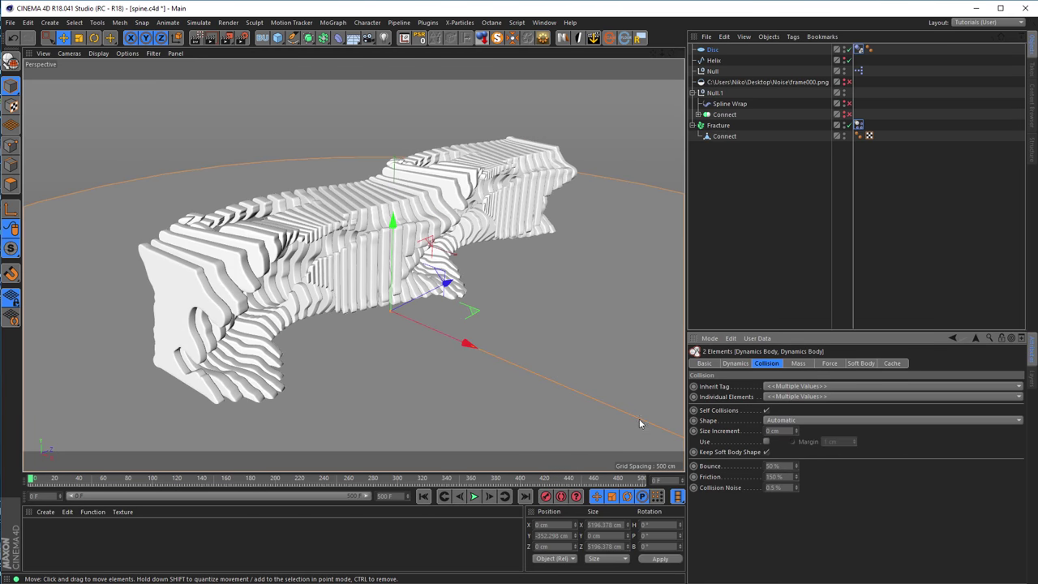
{"action": "left_click", "coordinate": [720, 126]}
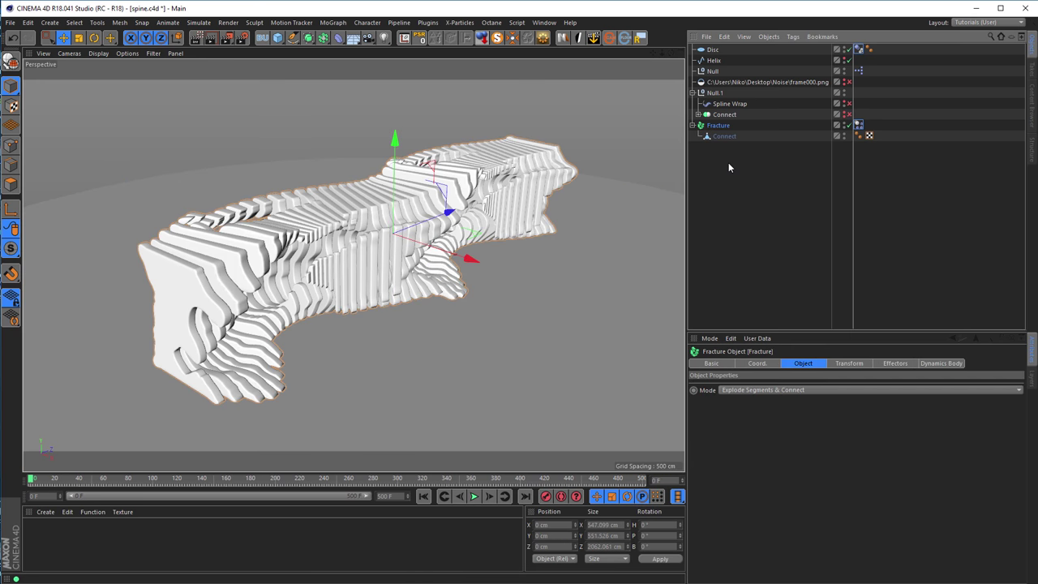
{"action": "key", "text": "Delete"}
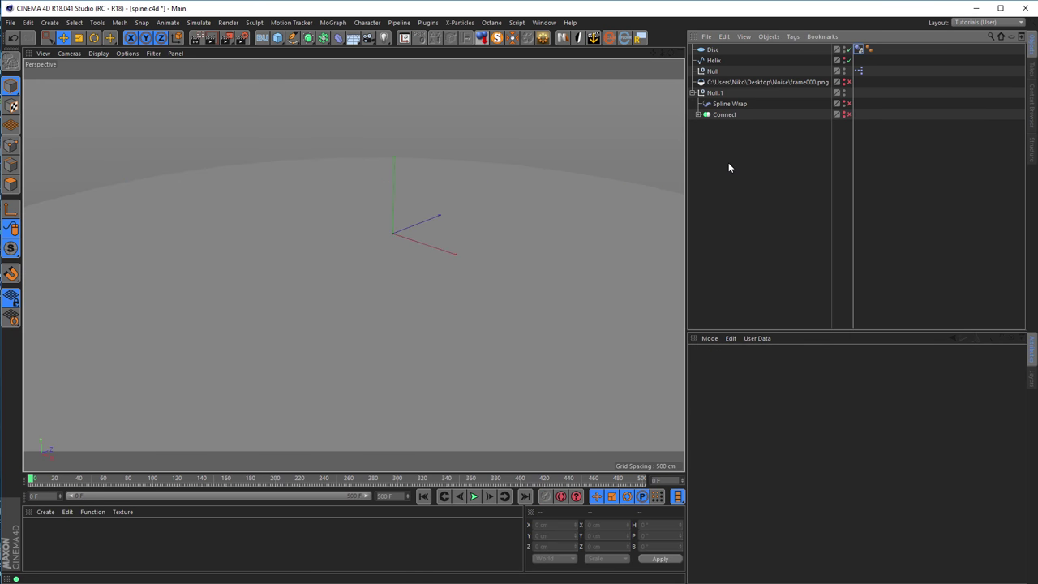
{"action": "left_click", "coordinate": [713, 49]}
{"action": "key", "text": "Delete"}
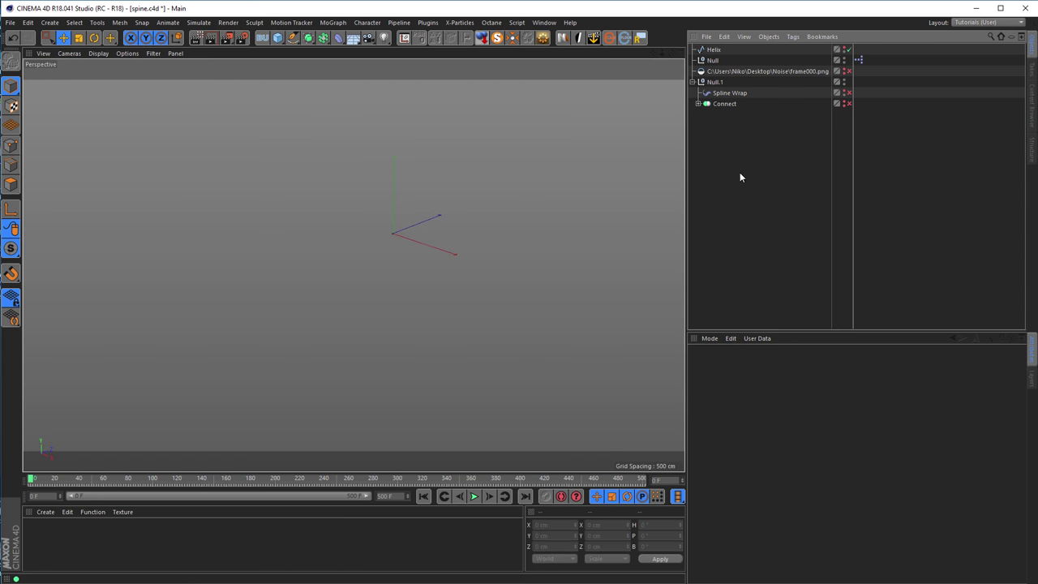
- Re-enable Spline Wrap so the sliced model bends along the helix, and save the scene
{"action": "left_click", "coordinate": [849, 92]}
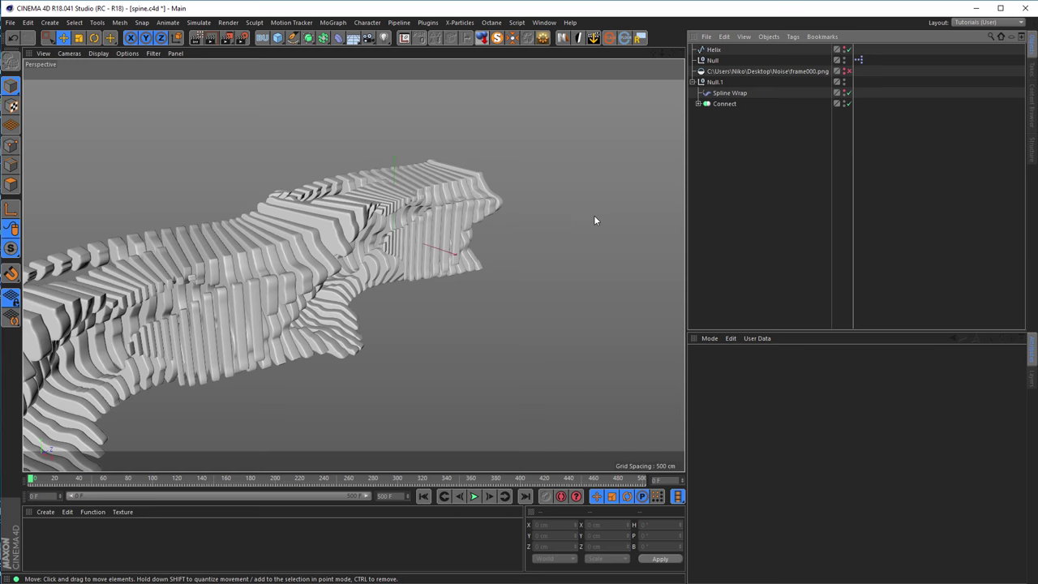
{"action": "left_click_drag", "start_coordinate": [551, 219], "coordinate": [439, 205], "text": "alt"}
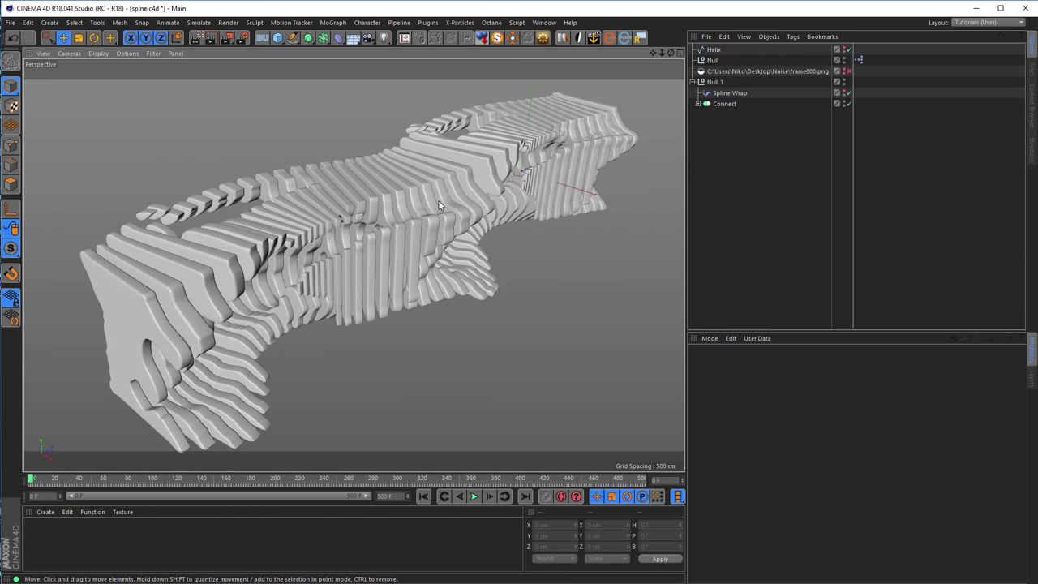
{"action": "key", "text": "ctrl+s"}
{"action": "left_click_drag", "start_coordinate": [443, 217], "coordinate": [456, 211], "text": "alt"}
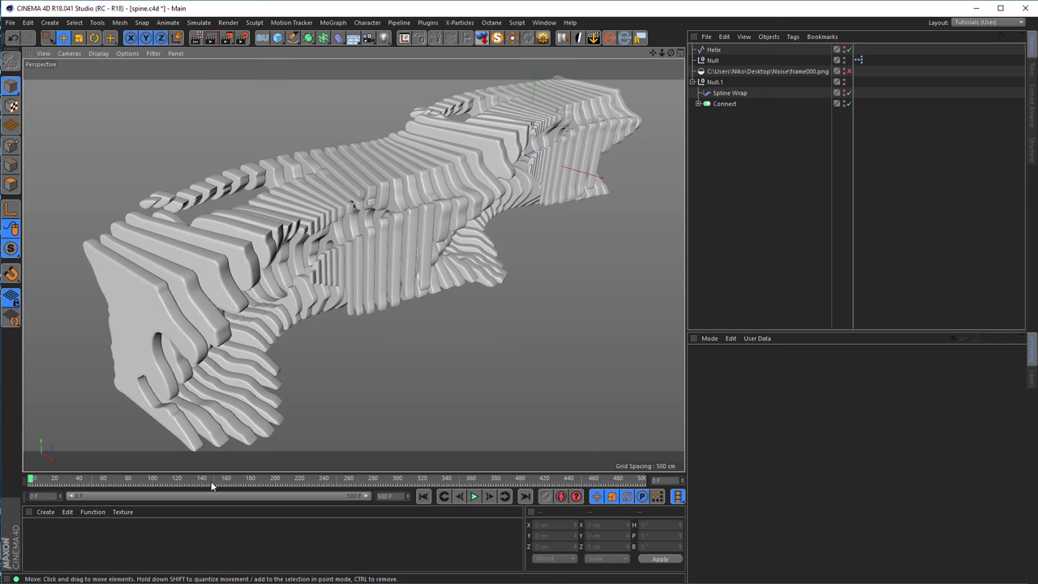
- Create a new material, Mat, with the Wood shader as its Color texture
{"action": "double_click", "coordinate": [94, 543]}
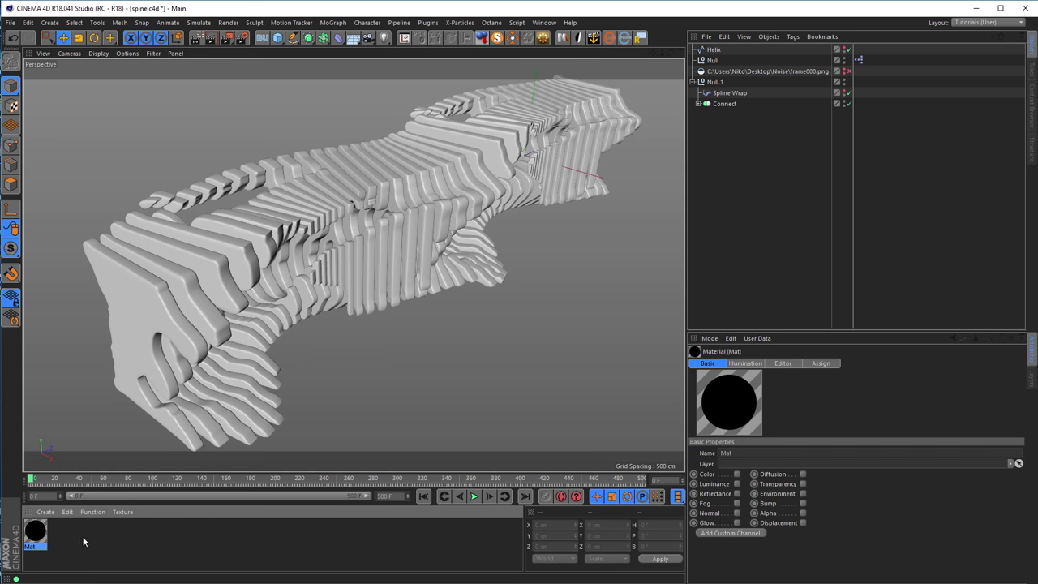
{"action": "double_click", "coordinate": [34, 534]}
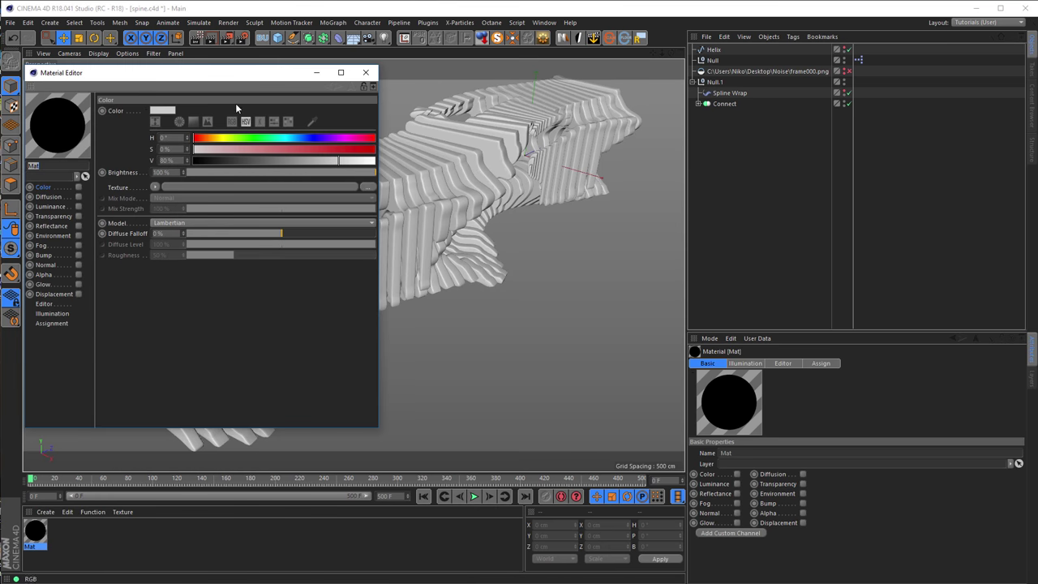
{"action": "left_click_drag", "start_coordinate": [247, 77], "coordinate": [758, 136]}
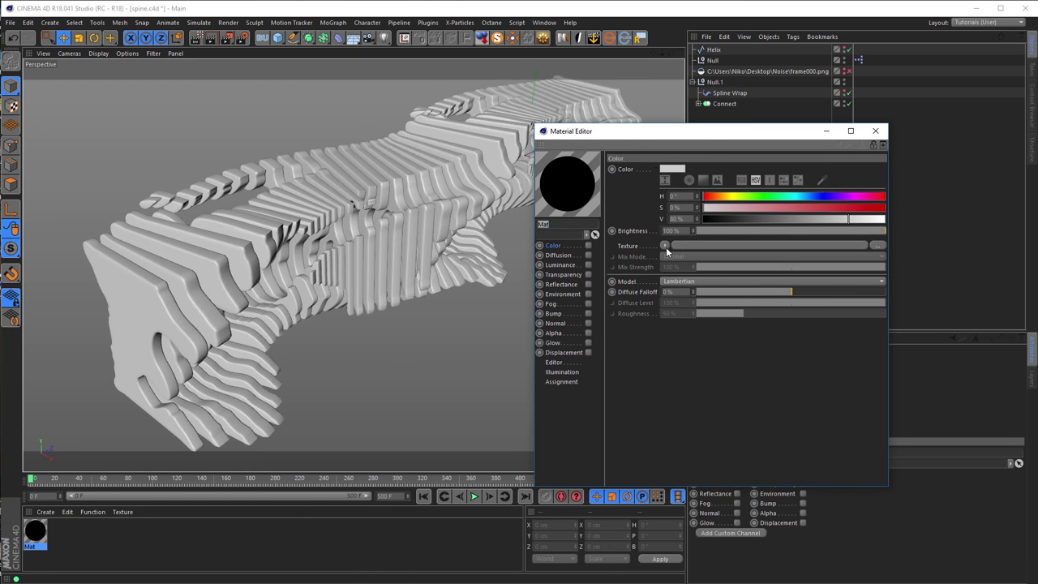
{"action": "left_click", "coordinate": [665, 246]}
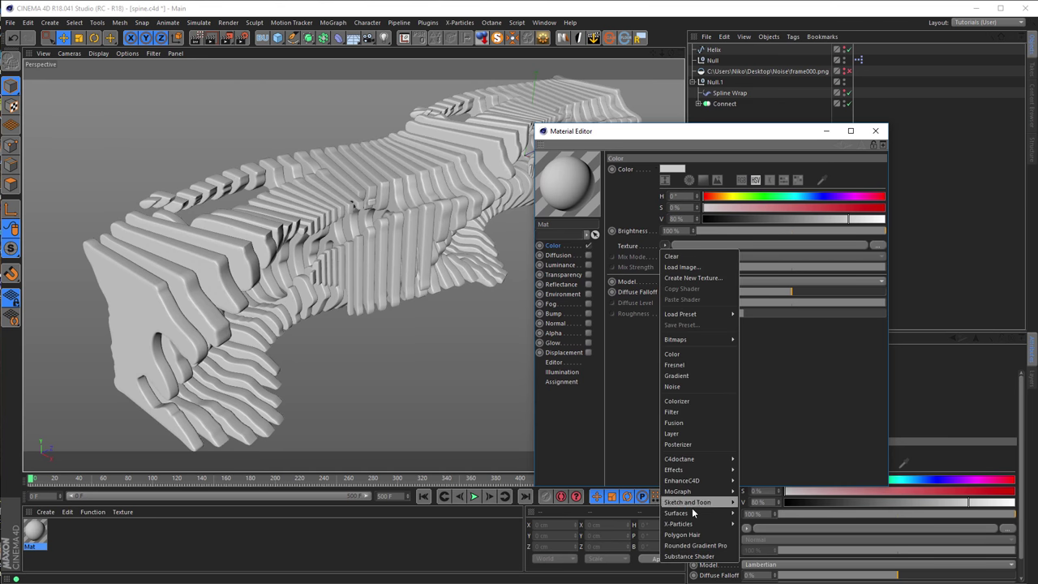
{"action": "mouse_move", "coordinate": [693, 515]}
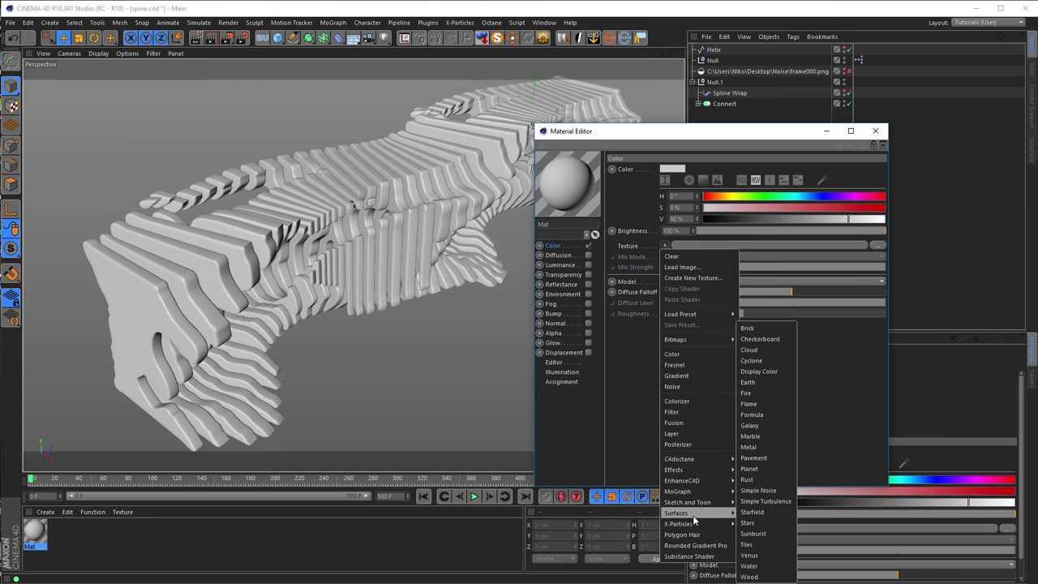
{"action": "left_click", "coordinate": [748, 576]}
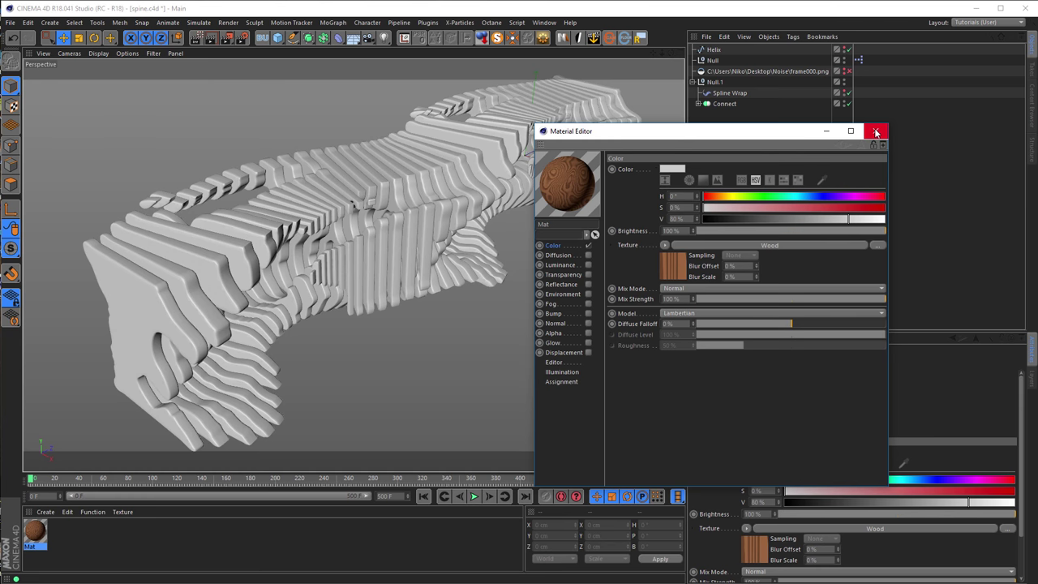
{"action": "left_click_drag", "start_coordinate": [744, 140], "coordinate": [859, 206]}
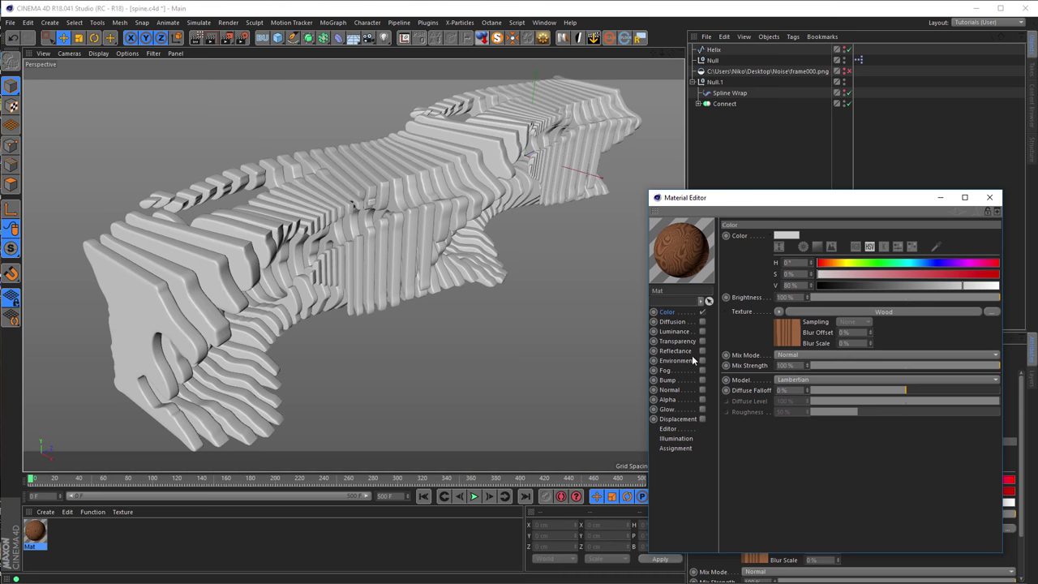
- Apply Mat to the sliced Connect object and start an interactive render preview
{"action": "left_click", "coordinate": [40, 531]}
{"action": "left_click_drag", "start_coordinate": [41, 531], "coordinate": [715, 123]}
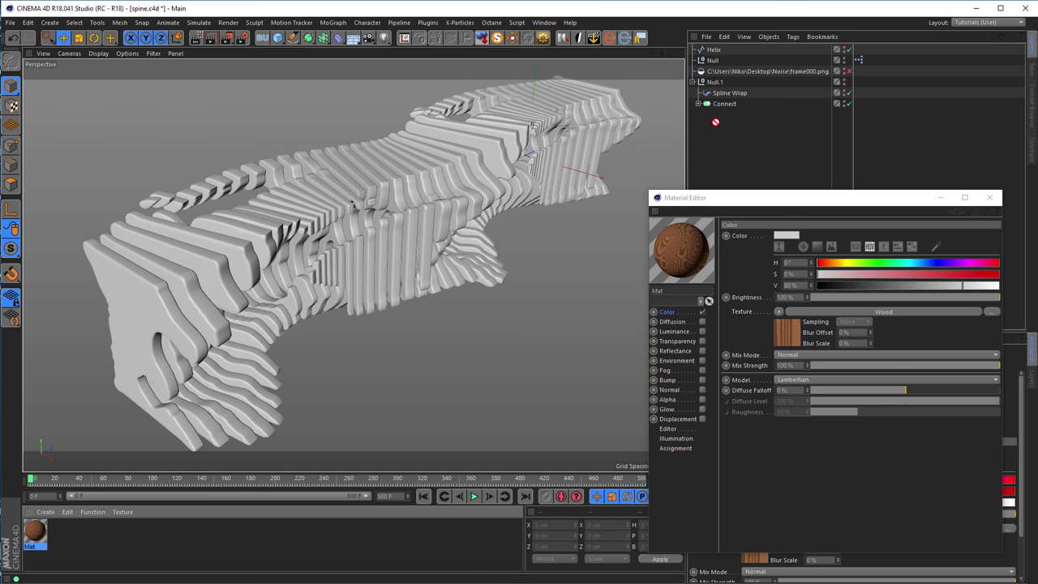
{"action": "left_click", "coordinate": [697, 104]}
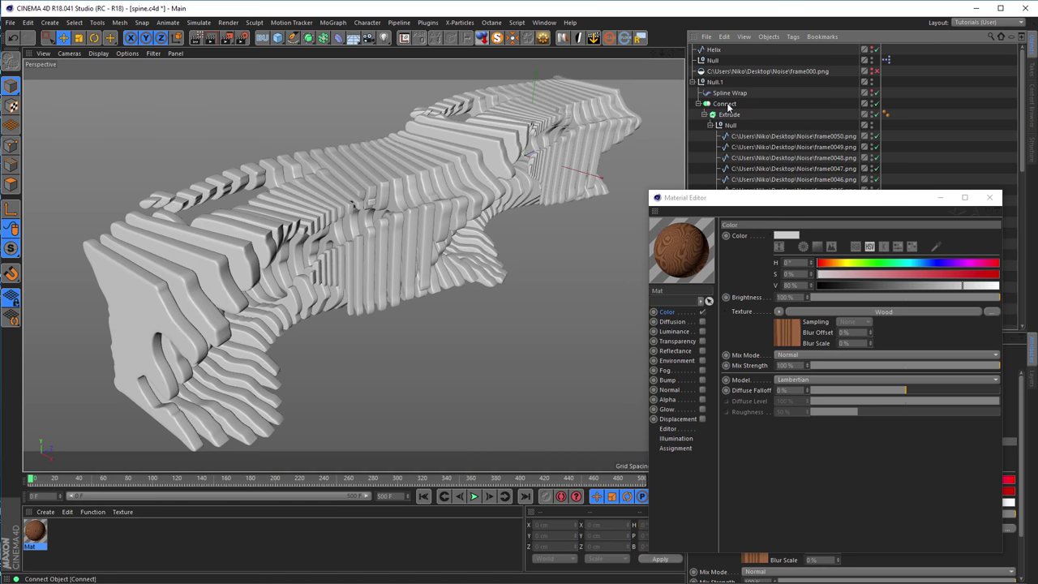
{"action": "left_click_drag", "start_coordinate": [35, 532], "coordinate": [724, 106]}
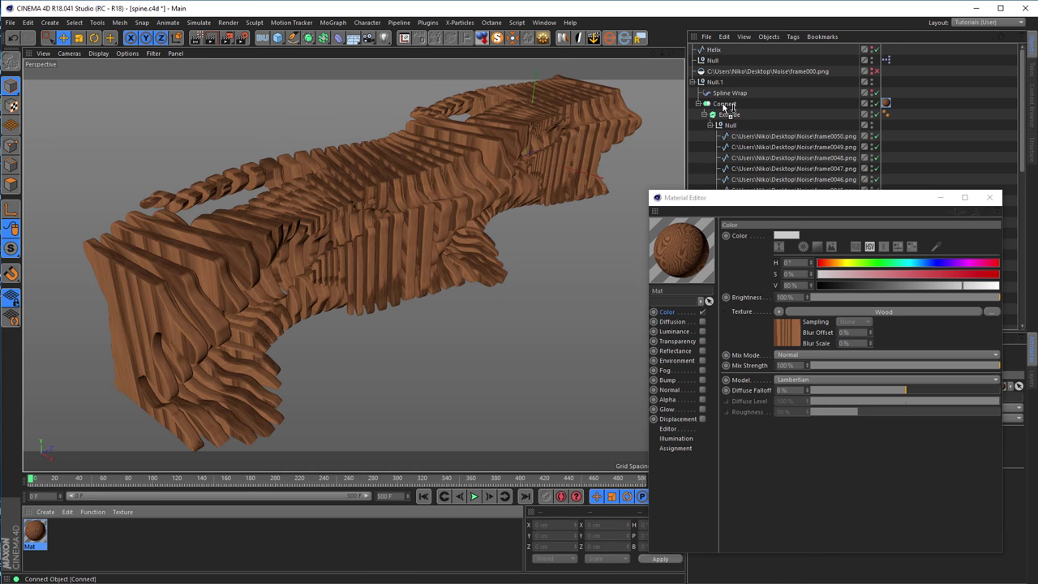
{"action": "key", "text": "ctrl+r"}
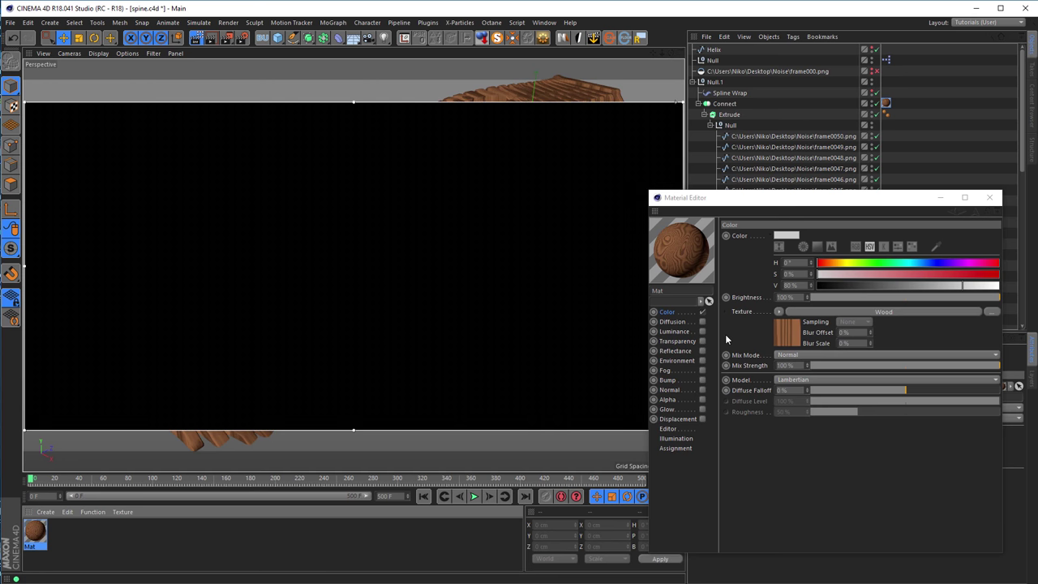
- Make Low the active render setting and delete the Octane render setting
{"action": "left_click", "coordinate": [241, 37]}
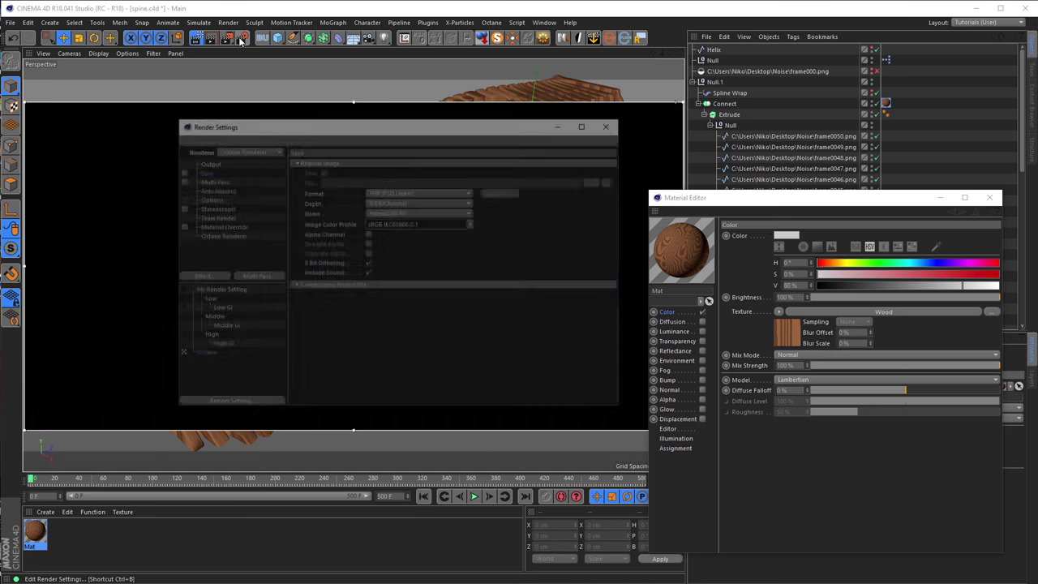
{"action": "left_click", "coordinate": [177, 300]}
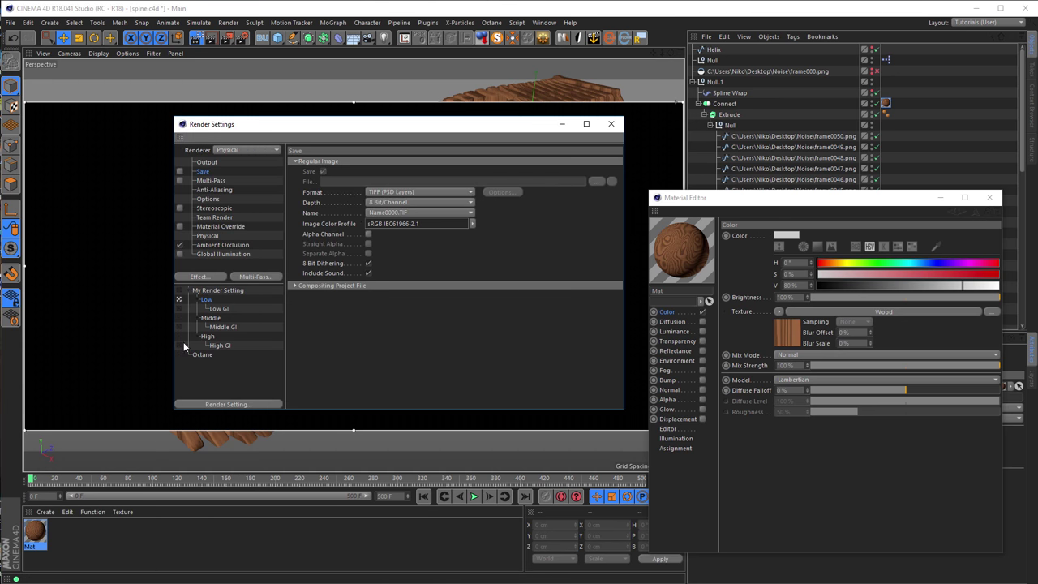
{"action": "key", "text": "Delete"}
{"action": "key", "text": "ctrl+r"}
{"action": "left_click", "coordinate": [610, 123]}
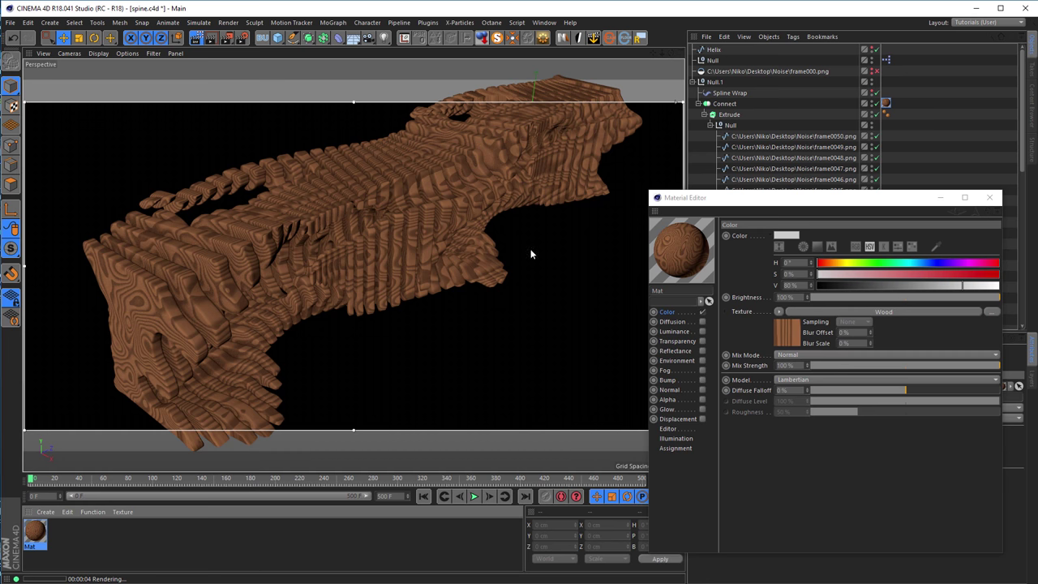
- Inspect the wooden render up close and whole, then stop the preview and close the material editor
{"action": "right_click_drag", "start_coordinate": [334, 212], "coordinate": [471, 200], "text": "alt"}
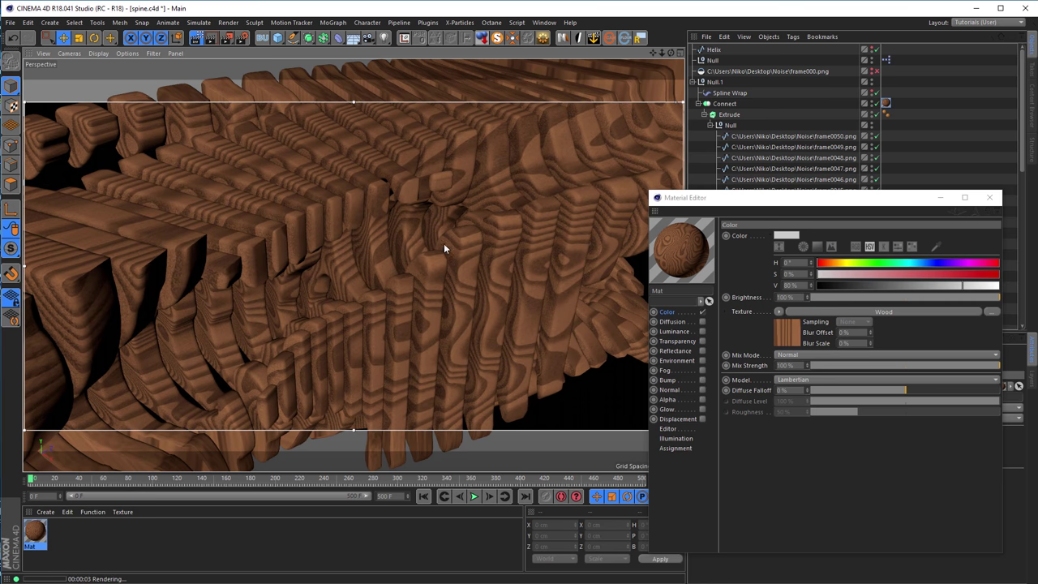
{"action": "right_click_drag", "start_coordinate": [467, 266], "coordinate": [338, 284], "text": "alt"}
{"action": "left_click_drag", "start_coordinate": [338, 285], "coordinate": [379, 240], "text": "alt"}
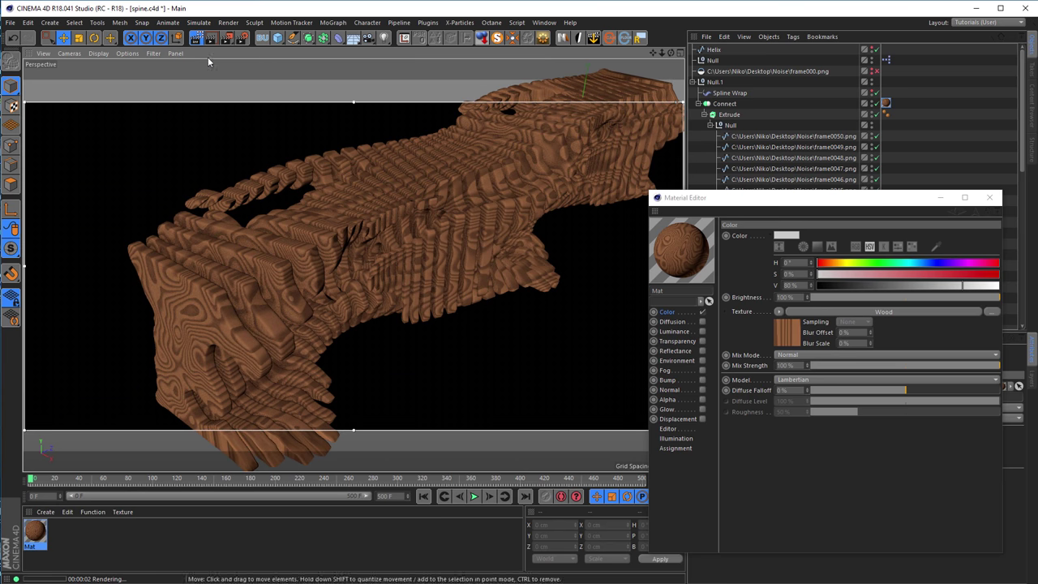
{"action": "left_click", "coordinate": [197, 37]}
{"action": "left_click_drag", "start_coordinate": [305, 152], "coordinate": [349, 243], "text": "alt"}
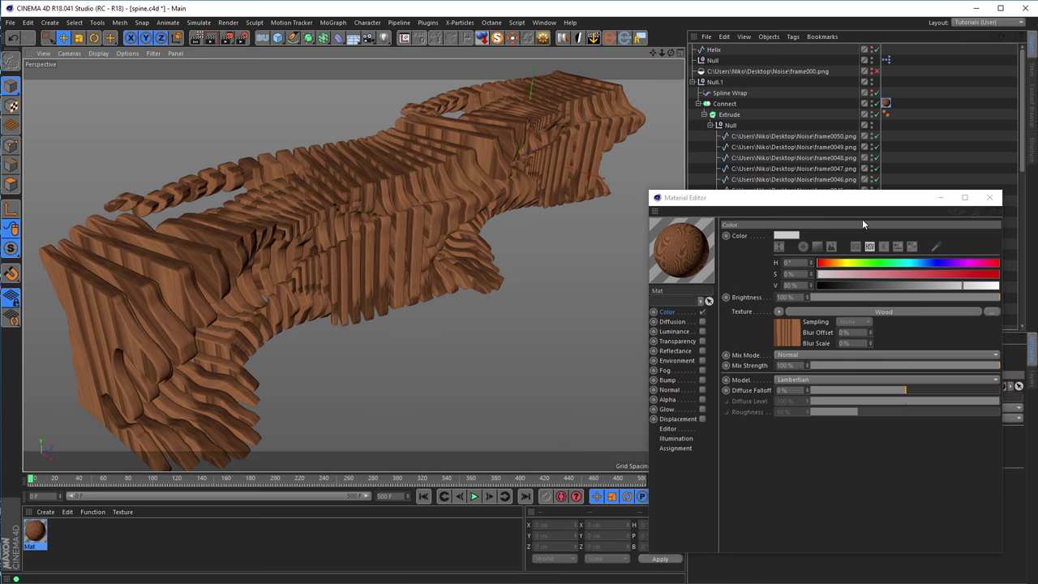
{"action": "left_click", "coordinate": [990, 197]}
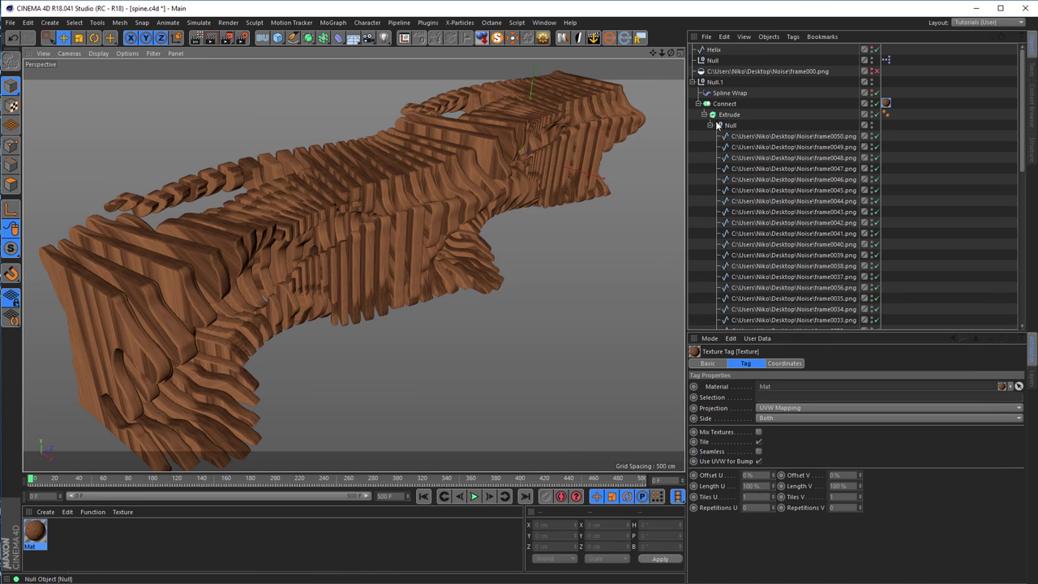
- Scale the Helix spline up and stretch it along X, checking it with a brief render preview
{"action": "left_click", "coordinate": [713, 50]}
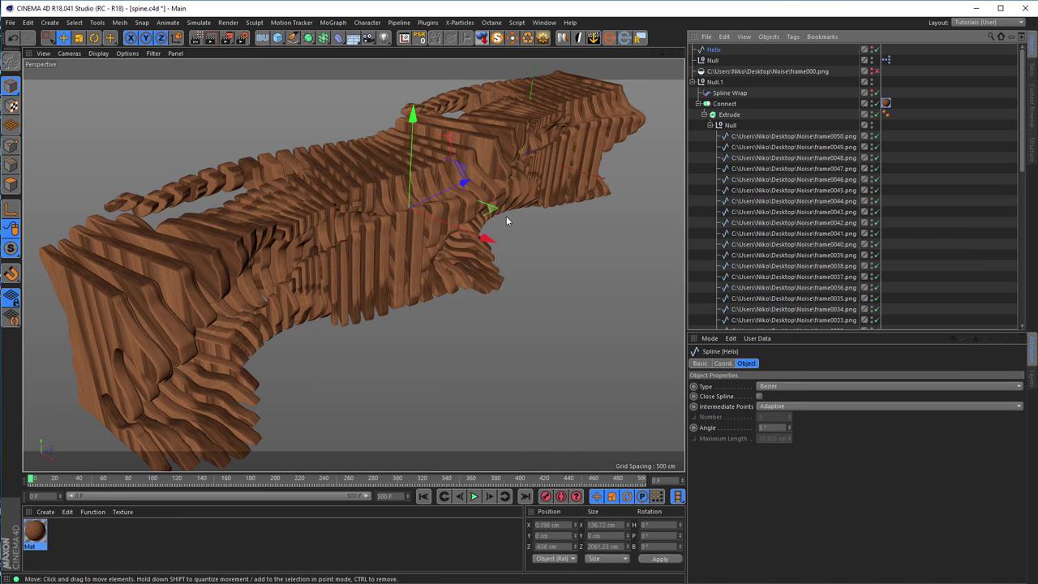
{"action": "key", "text": "r"}
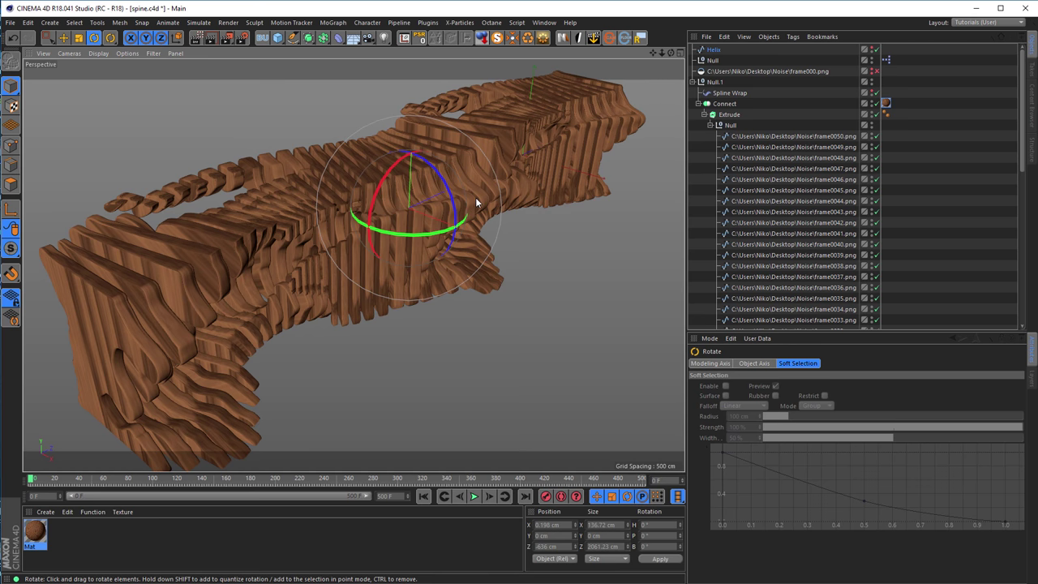
{"action": "key", "text": "t"}
{"action": "left_click_drag", "start_coordinate": [468, 182], "coordinate": [474, 181]}
{"action": "left_click_drag", "start_coordinate": [474, 181], "coordinate": [471, 180]}
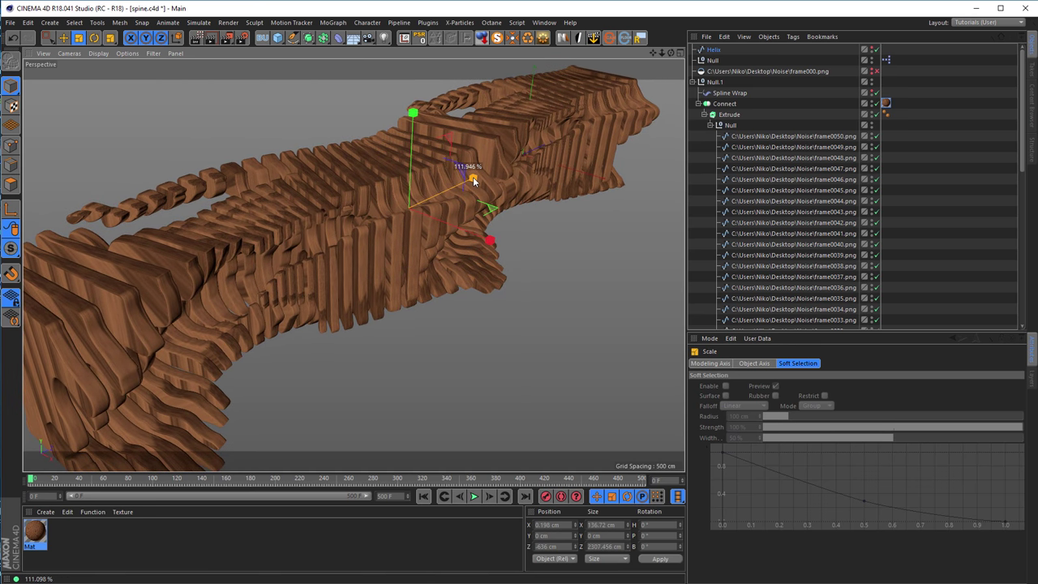
{"action": "left_click_drag", "start_coordinate": [492, 240], "coordinate": [497, 245]}
{"action": "left_click_drag", "start_coordinate": [432, 228], "coordinate": [451, 218]}
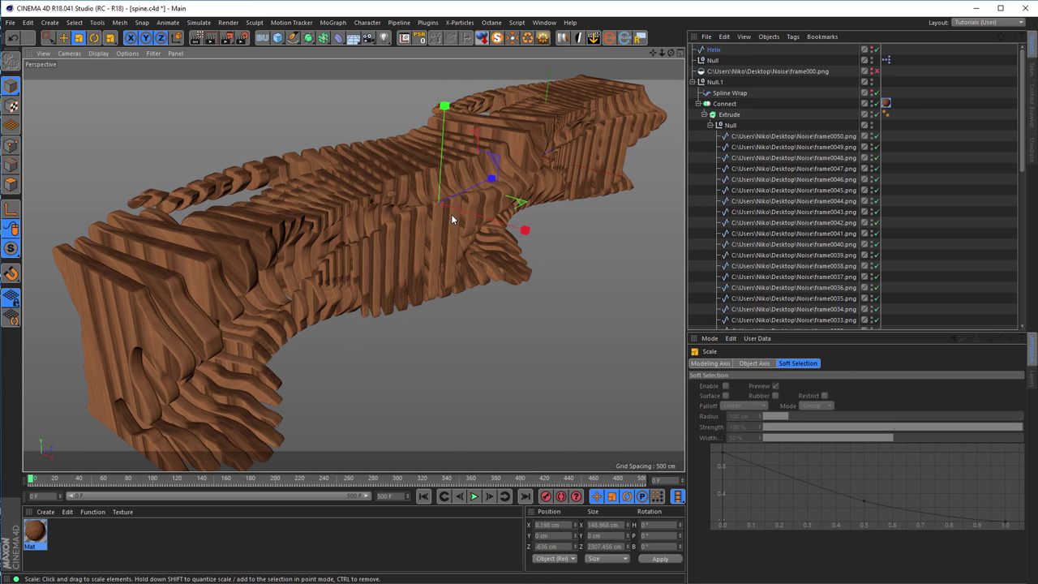
{"action": "left_click", "coordinate": [197, 39]}
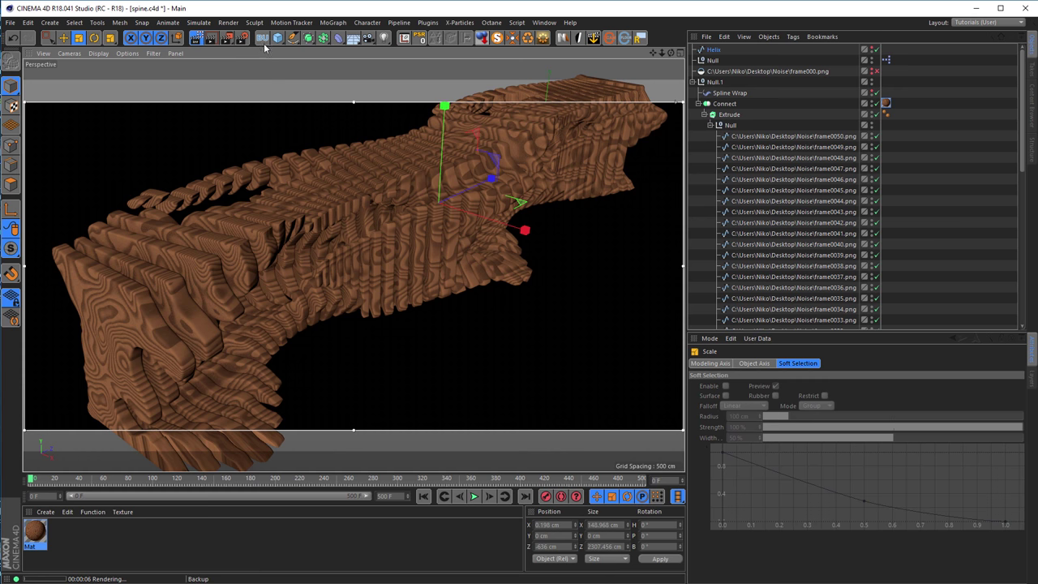
{"action": "left_click", "coordinate": [195, 39]}
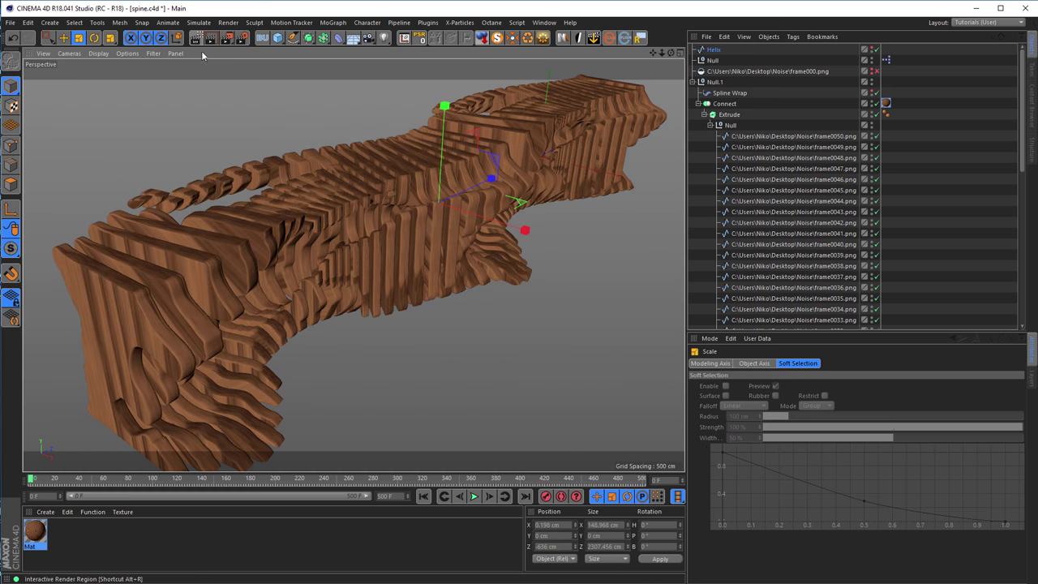
- Give Mat a Dielectric Oil (Vegetable) reflectance layer with 0% specular and 13% roughness
{"action": "double_click", "coordinate": [34, 531]}
{"action": "left_click_drag", "start_coordinate": [233, 79], "coordinate": [652, 111]}
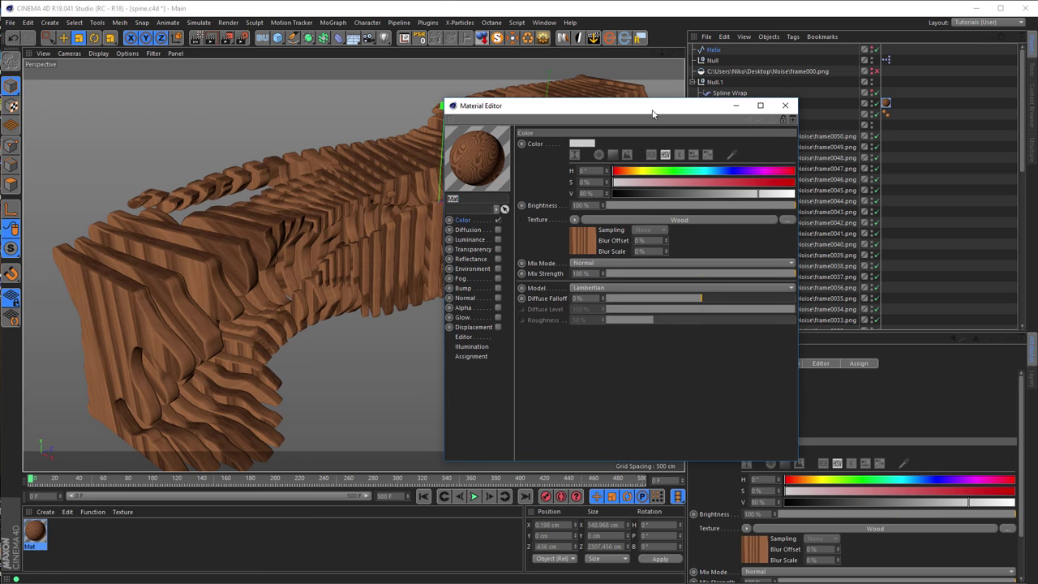
{"action": "left_click", "coordinate": [498, 259]}
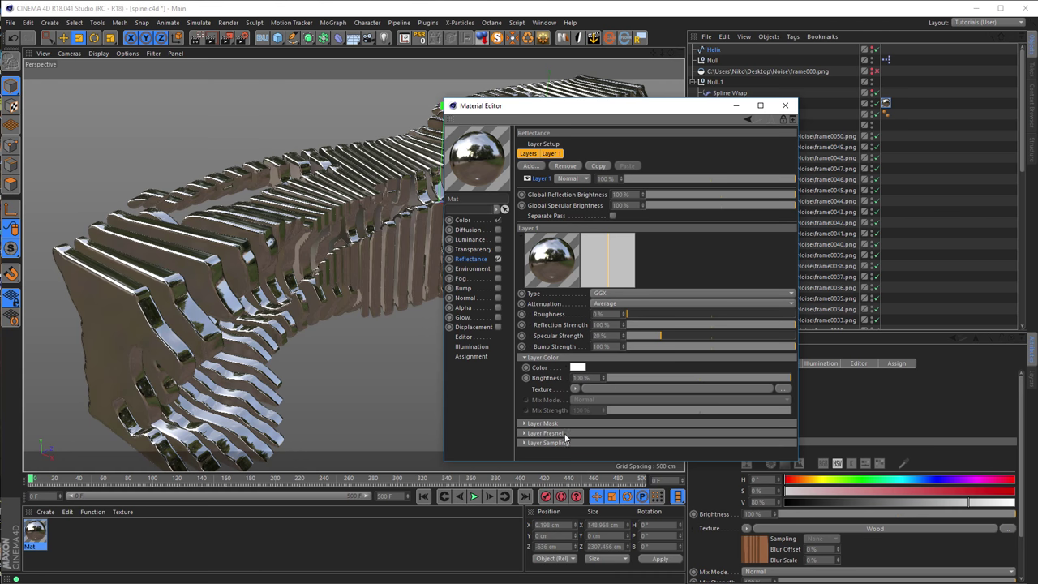
{"action": "left_click", "coordinate": [566, 433]}
{"action": "left_click", "coordinate": [587, 443]}
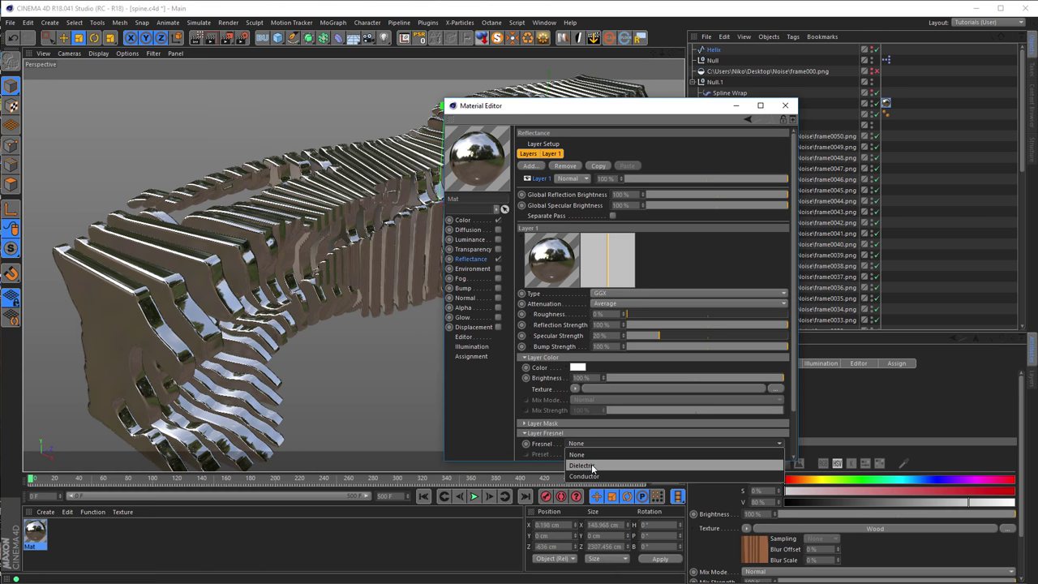
{"action": "left_click", "coordinate": [583, 465]}
{"action": "left_click", "coordinate": [597, 454]}
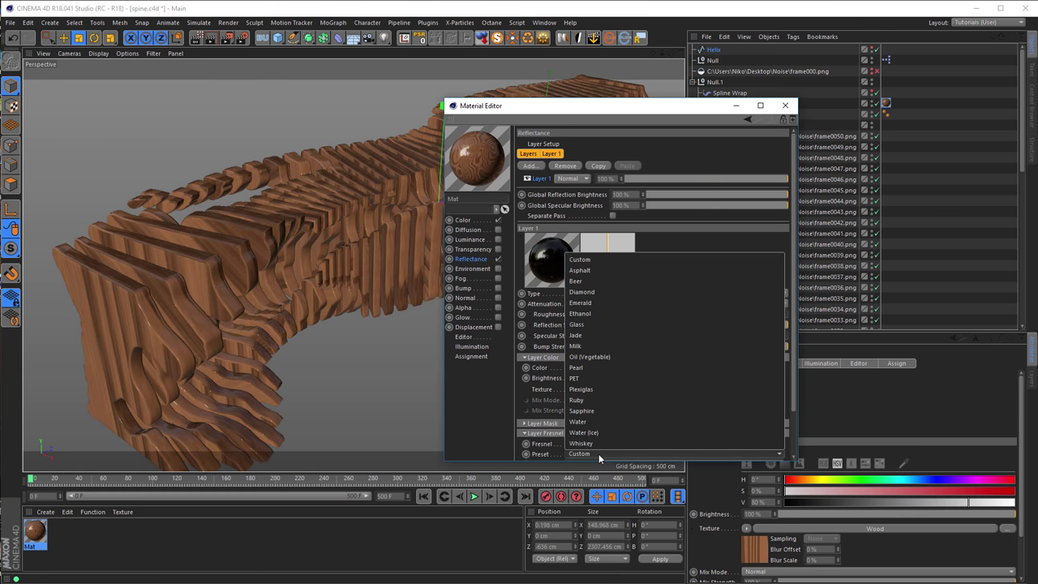
{"action": "left_click", "coordinate": [599, 357]}
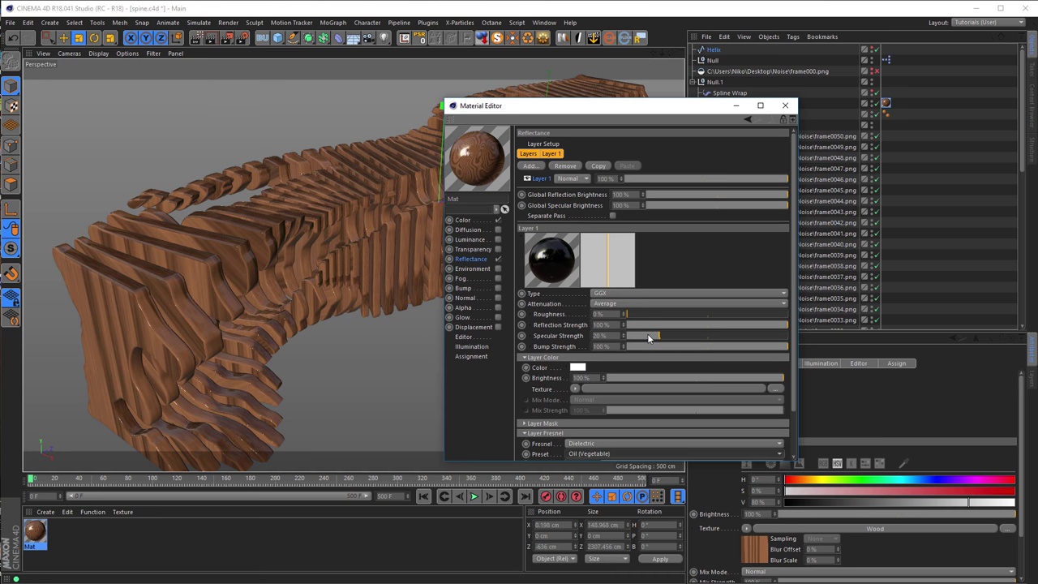
{"action": "left_click_drag", "start_coordinate": [649, 333], "coordinate": [557, 376]}
{"action": "left_click_drag", "start_coordinate": [633, 315], "coordinate": [659, 315]}
{"action": "left_click", "coordinate": [785, 106]}
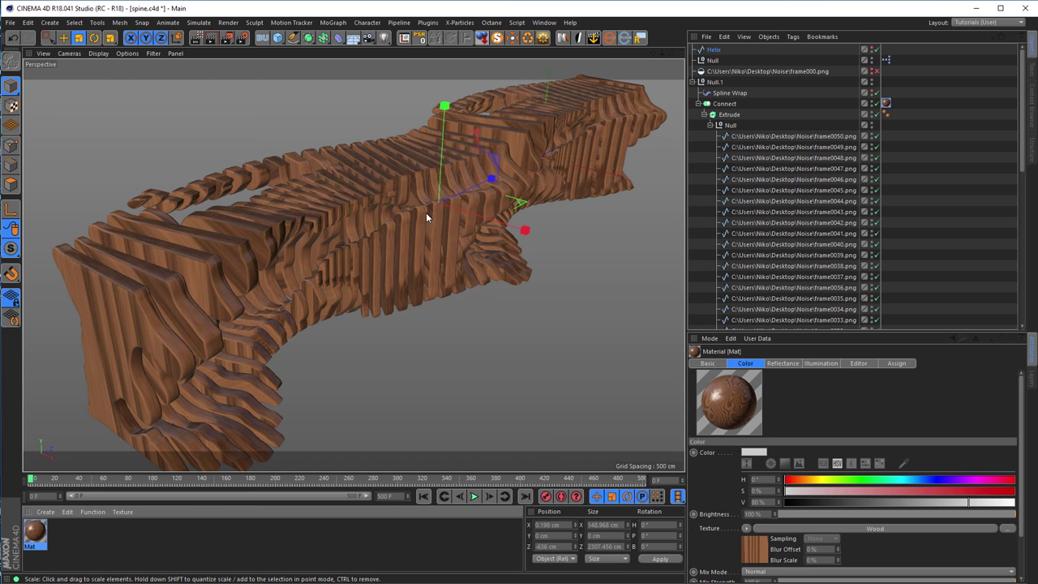
- Preview the reflective wood in a quick render, then collapse the Connect hierarchy
{"action": "left_click", "coordinate": [198, 39]}
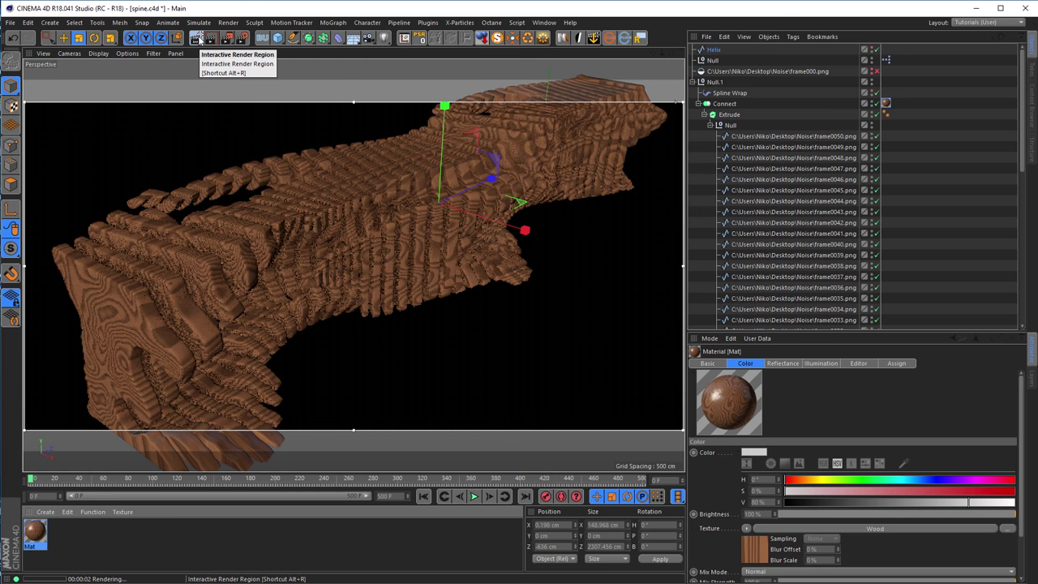
{"action": "left_click", "coordinate": [199, 38]}
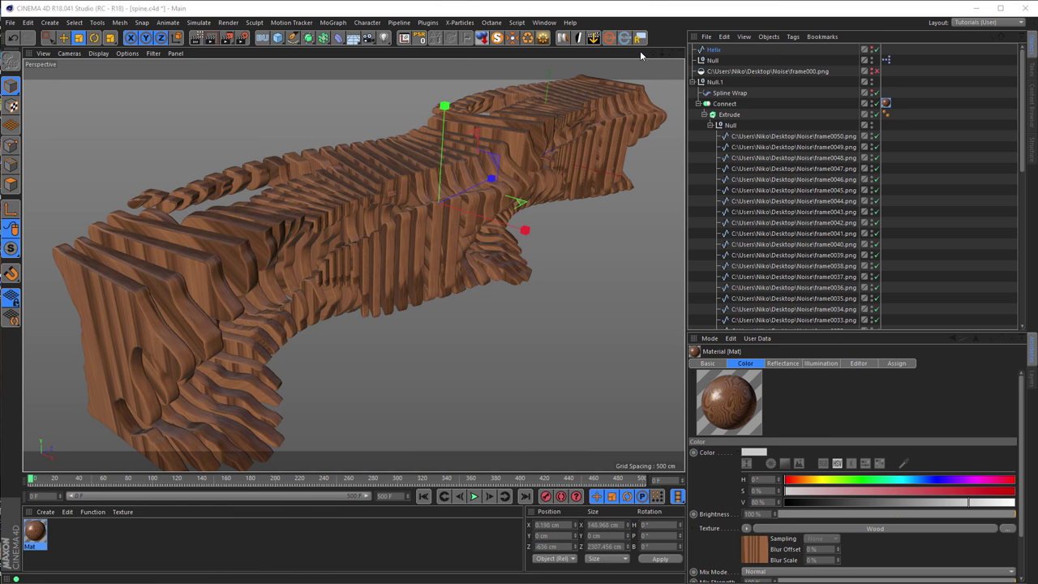
{"action": "left_click", "coordinate": [698, 104]}
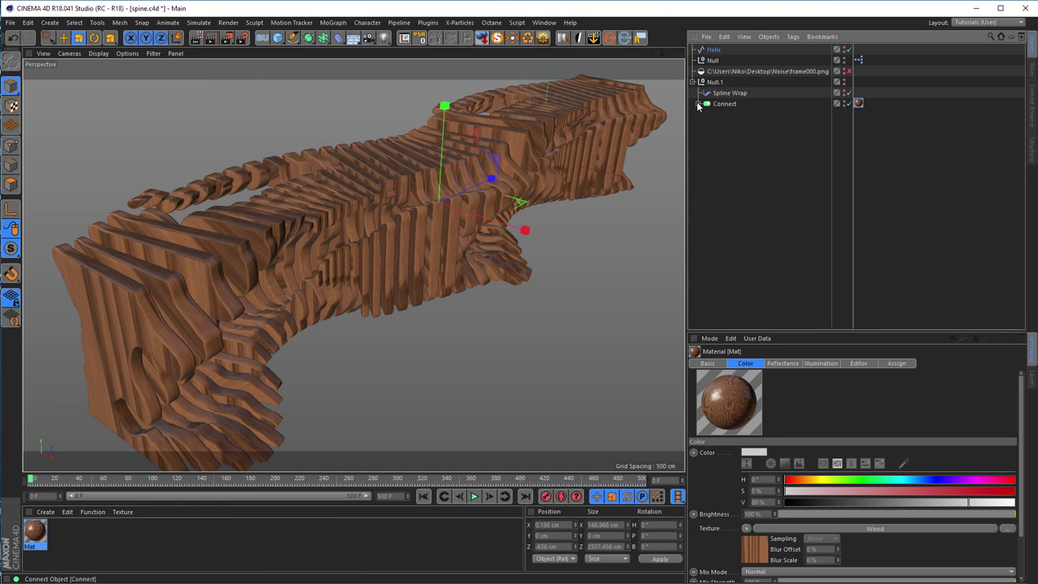
- Insert the Nikomedias Scene Rig Pro, then recentre the Connect object's axis with MagicCenter
{"action": "left_click", "coordinate": [563, 41]}
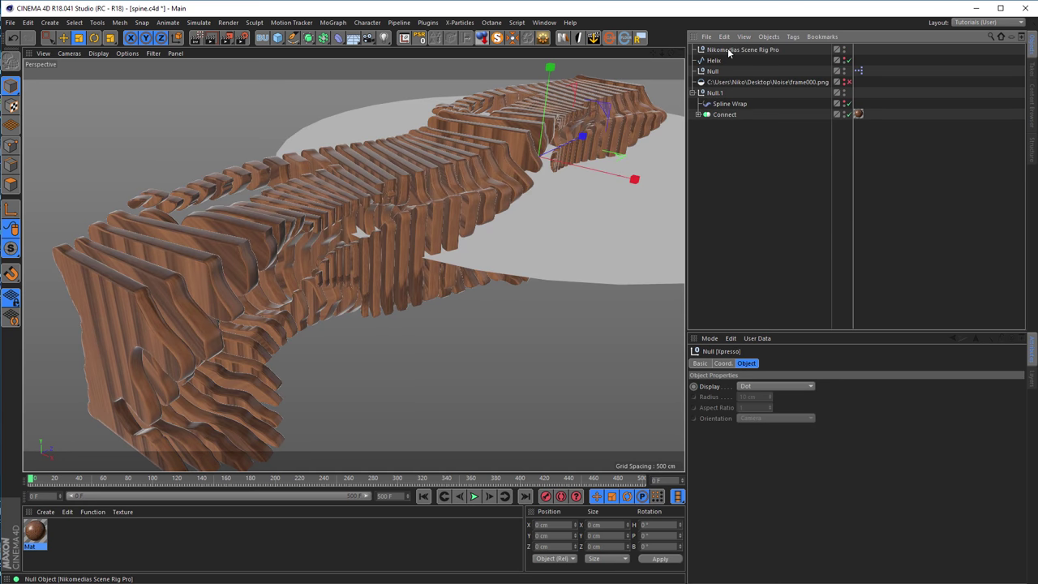
{"action": "left_click", "coordinate": [728, 50]}
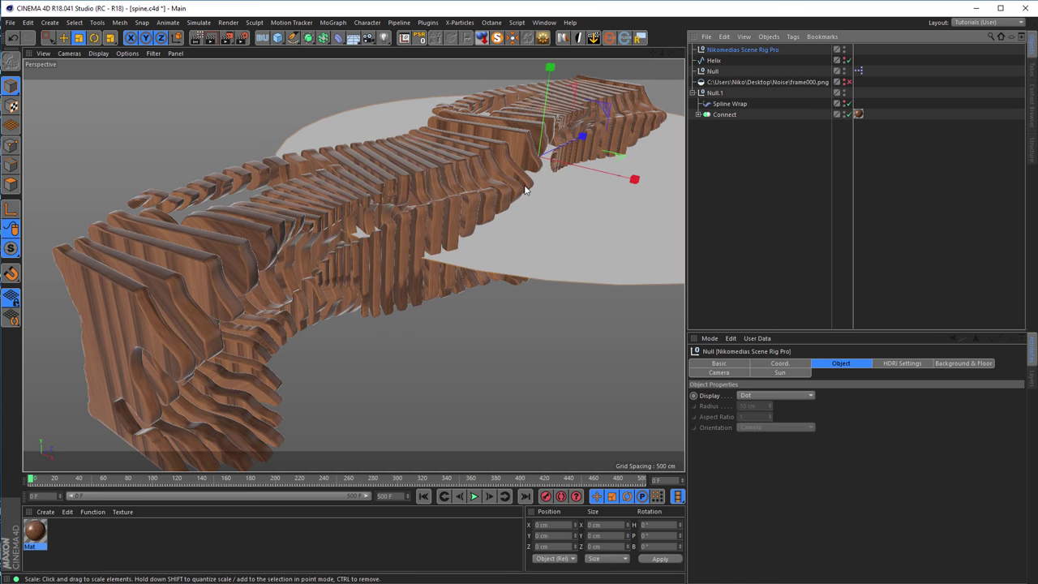
{"action": "right_click_drag", "start_coordinate": [512, 188], "coordinate": [397, 213], "text": "alt"}
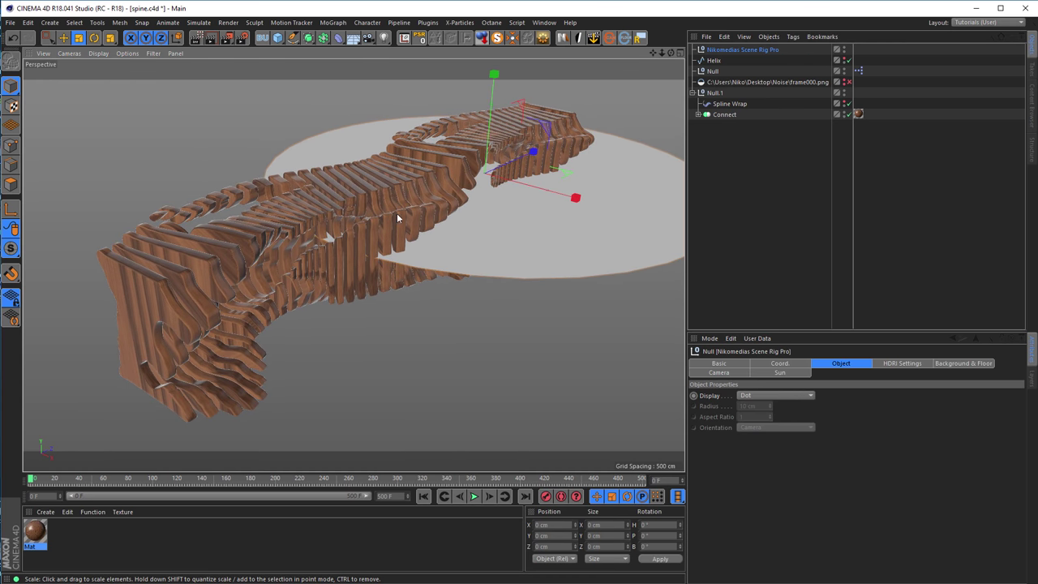
{"action": "left_click", "coordinate": [719, 115]}
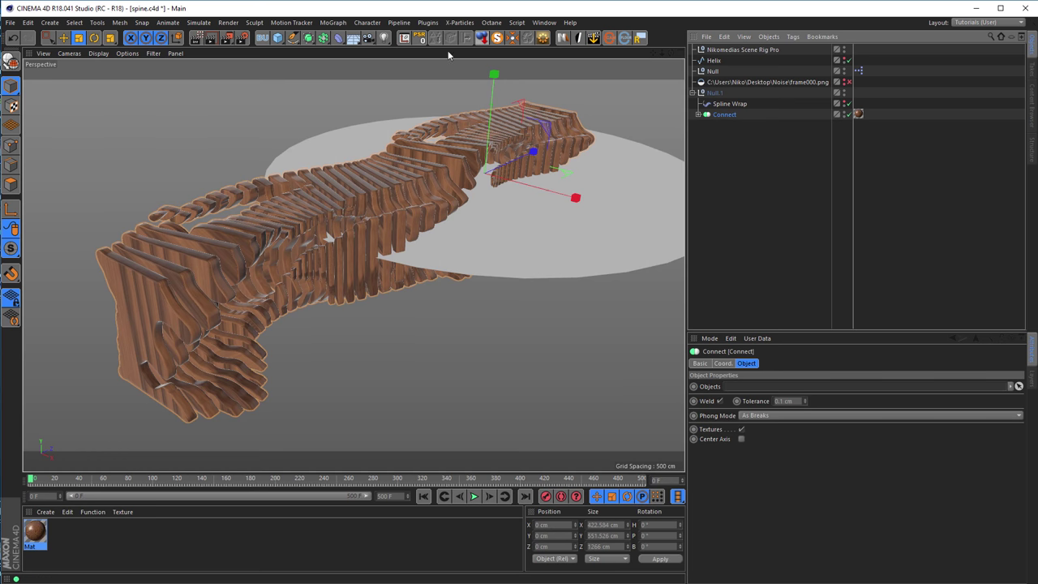
{"action": "left_click", "coordinate": [512, 38]}
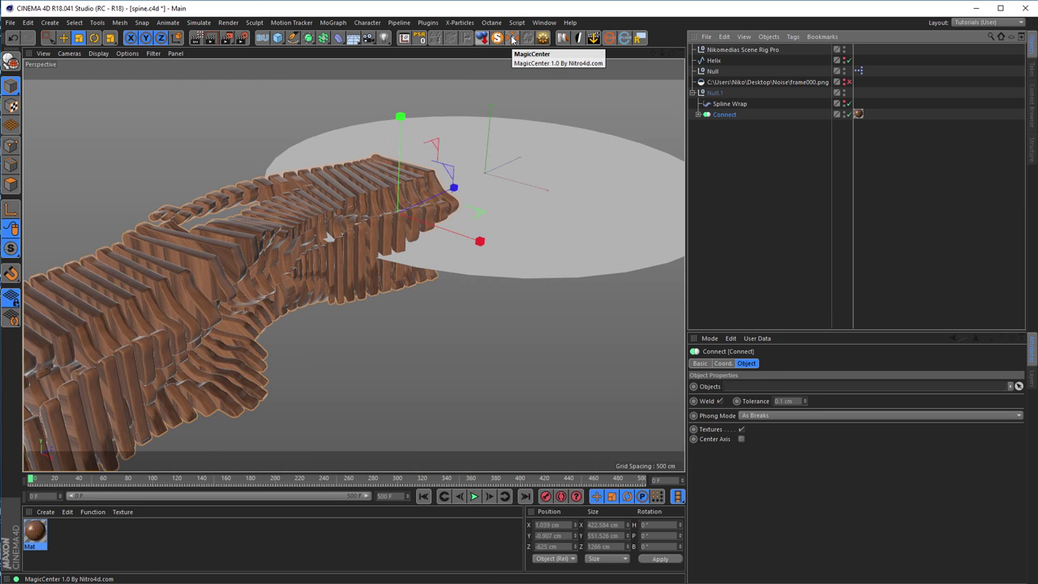
- Duplicate Connect to the top level, disable the original in Null.1, and make the copy editable
{"action": "left_click", "coordinate": [512, 38]}
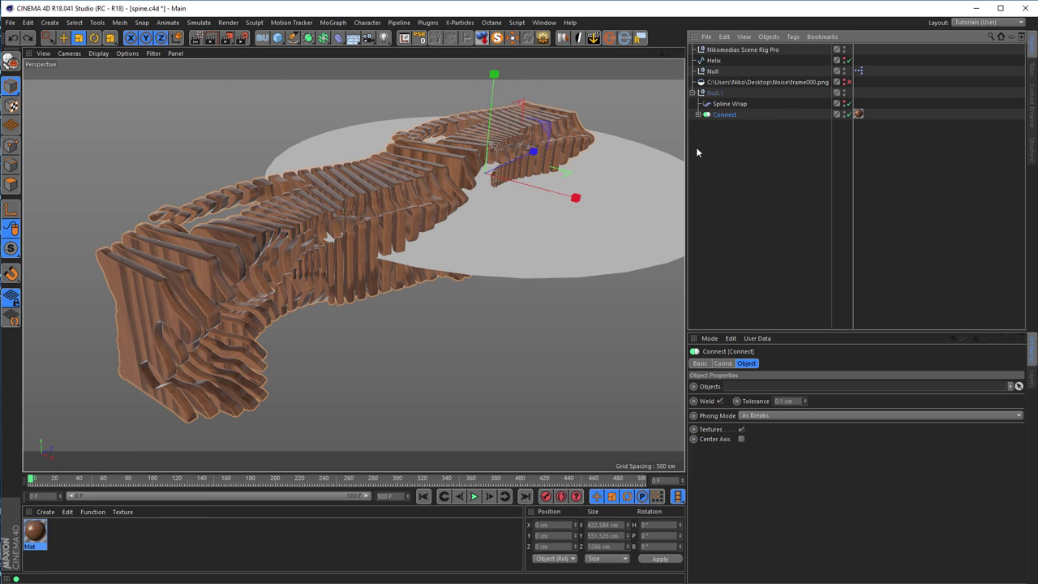
{"action": "left_click", "coordinate": [698, 114]}
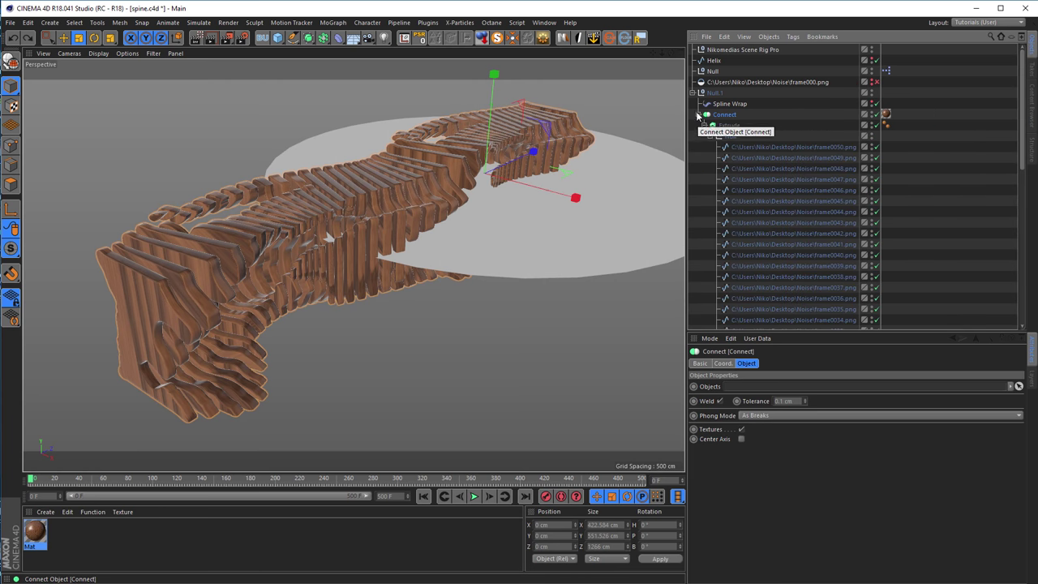
{"action": "left_click", "coordinate": [698, 117]}
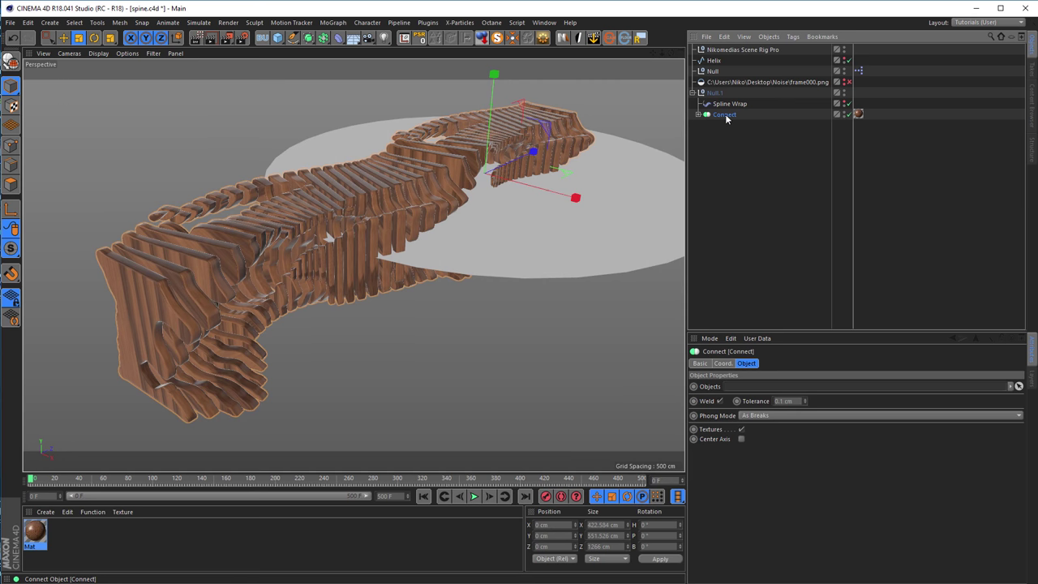
{"action": "left_click_drag", "start_coordinate": [724, 117], "coordinate": [722, 127], "text": "ctrl"}
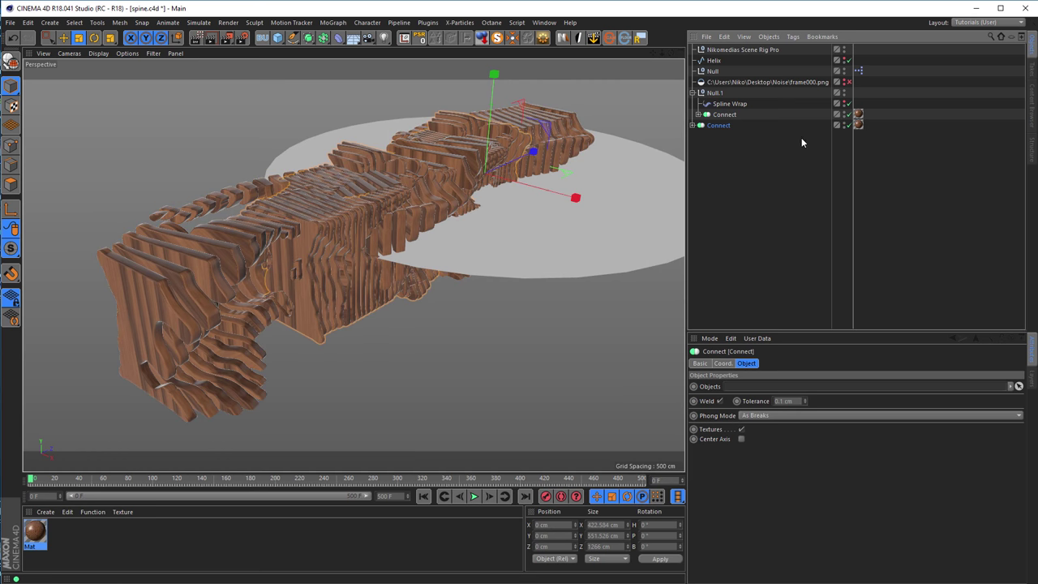
{"action": "left_click", "coordinate": [848, 114]}
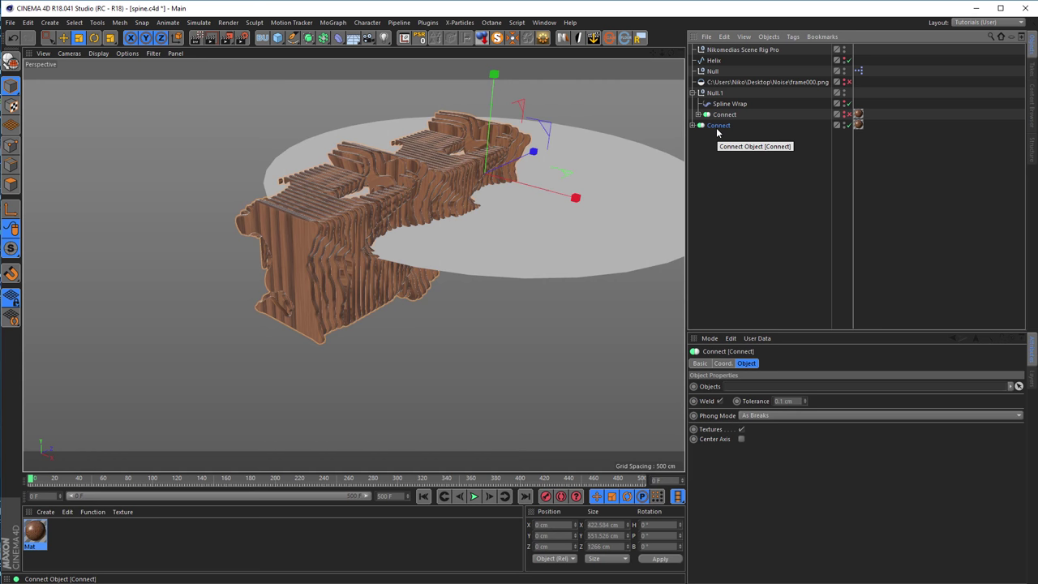
{"action": "key", "text": "c"}
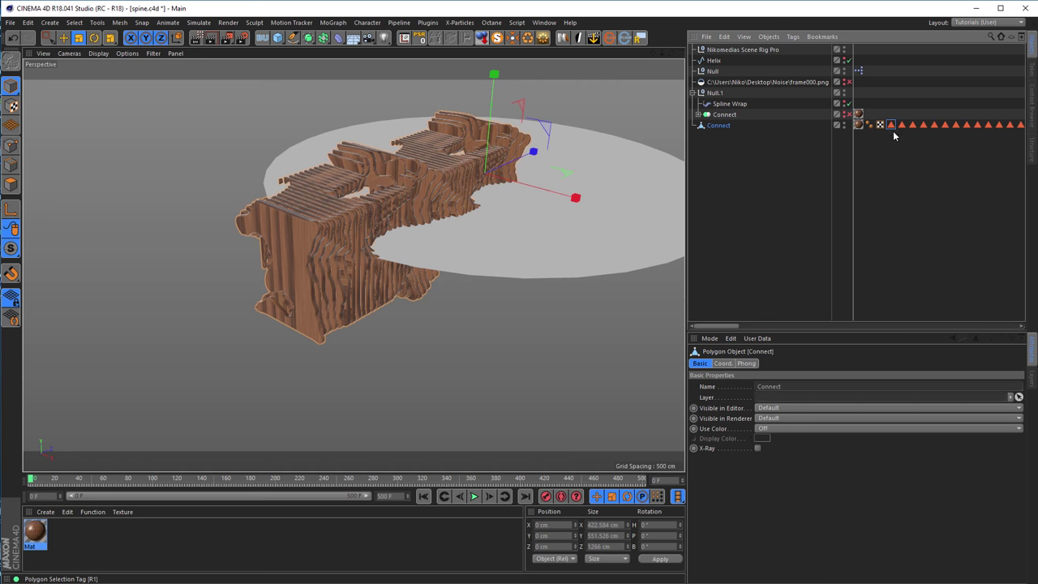
- Delete all polygon selection tags from the new Connect object
{"action": "left_click", "coordinate": [891, 126]}
{"action": "left_click_drag", "start_coordinate": [722, 325], "coordinate": [1002, 325]}
{"action": "left_click", "coordinate": [1021, 125], "text": "shift"}
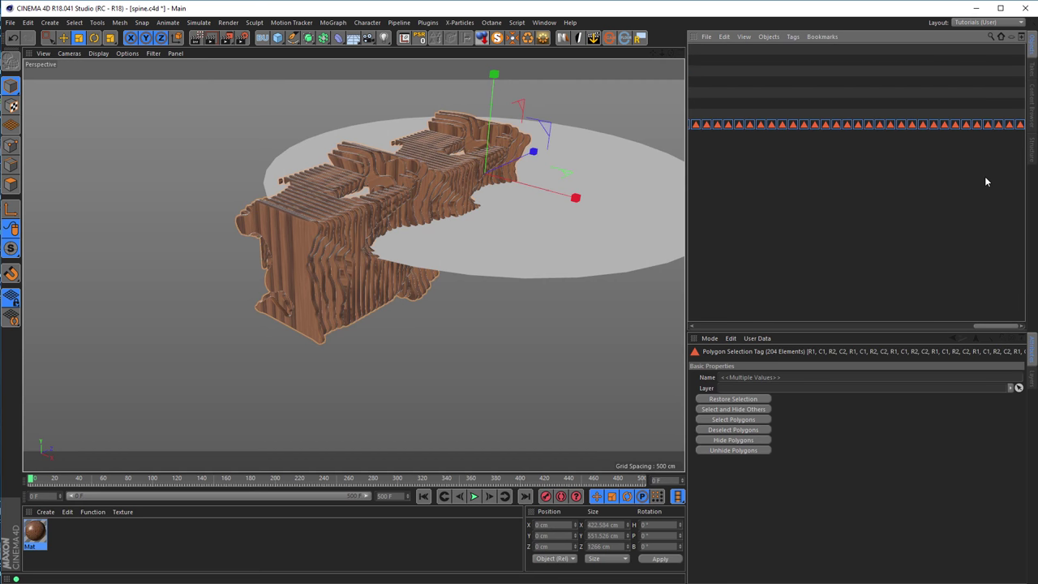
{"action": "key", "text": "Delete"}
- Copy Spline Wrap under the new Connect, recentre its axis, reset its position to 0, 0, 0
{"action": "left_click_drag", "start_coordinate": [730, 104], "coordinate": [719, 127]}
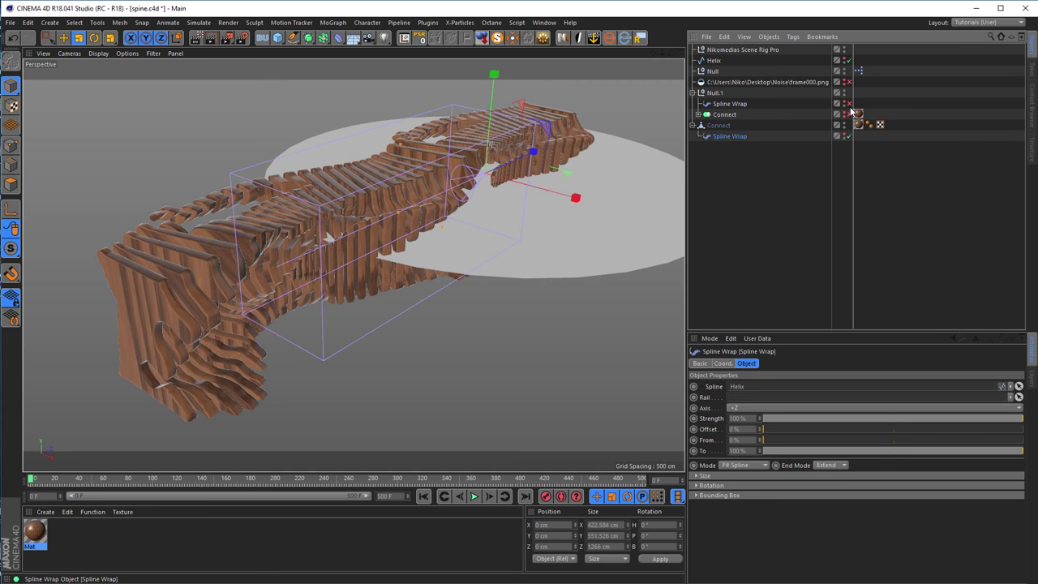
{"action": "left_click", "coordinate": [693, 92]}
{"action": "left_click", "coordinate": [719, 105]}
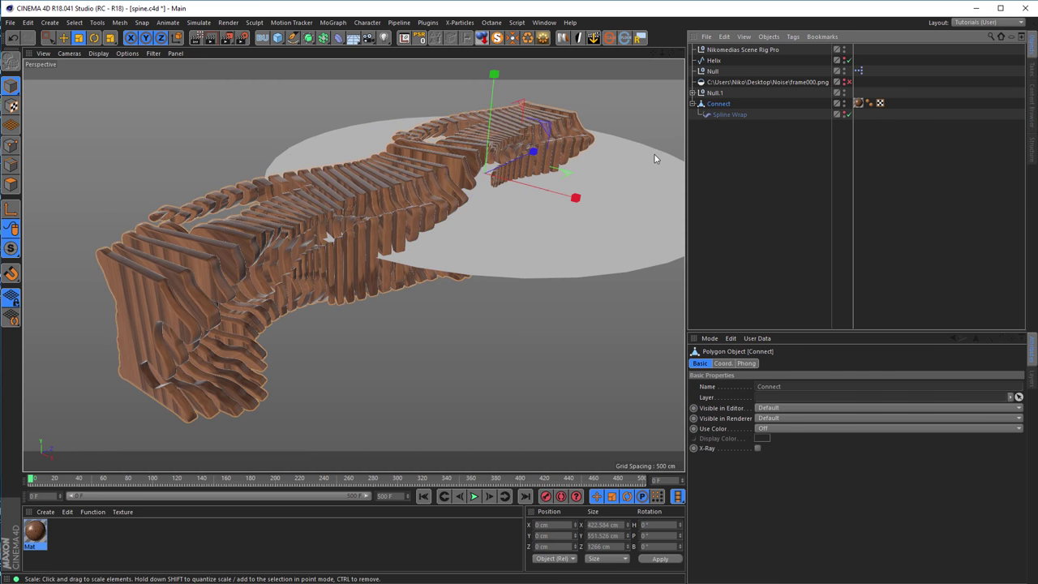
{"action": "left_click", "coordinate": [511, 39]}
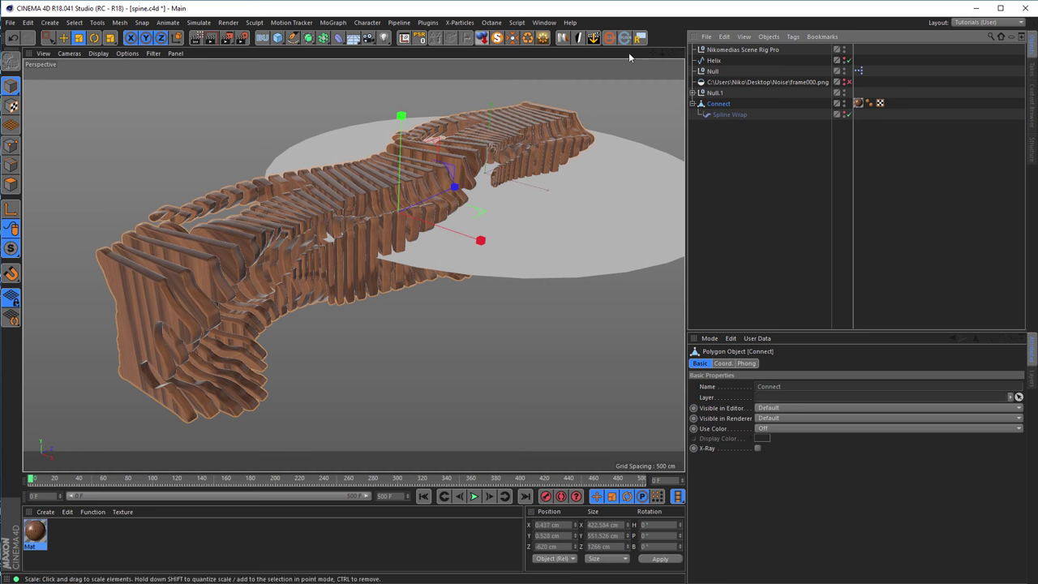
{"action": "left_click", "coordinate": [419, 41]}
{"action": "left_click_drag", "start_coordinate": [381, 227], "coordinate": [421, 226], "text": "alt"}
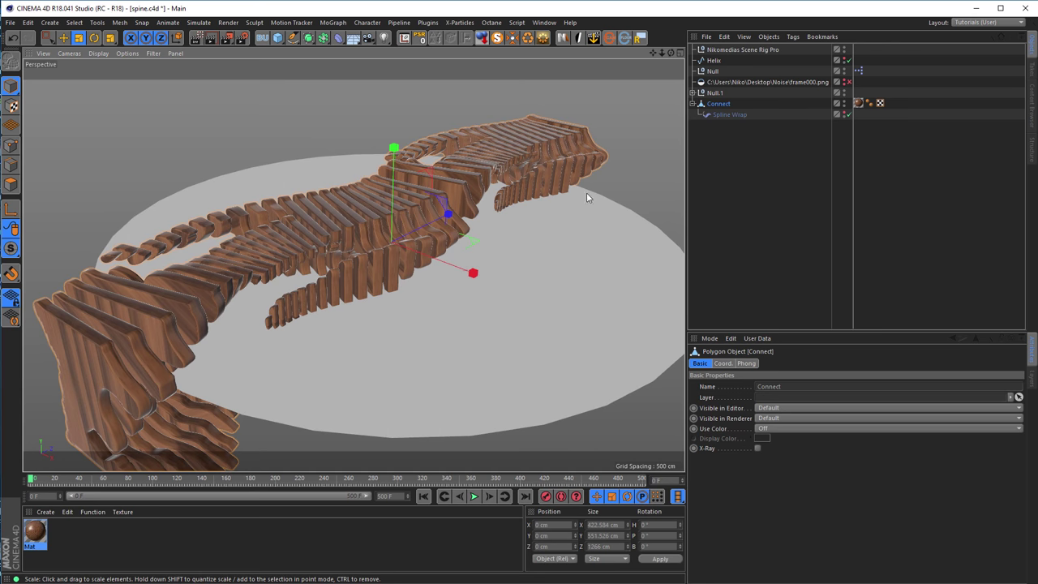
{"action": "left_click", "coordinate": [691, 92]}
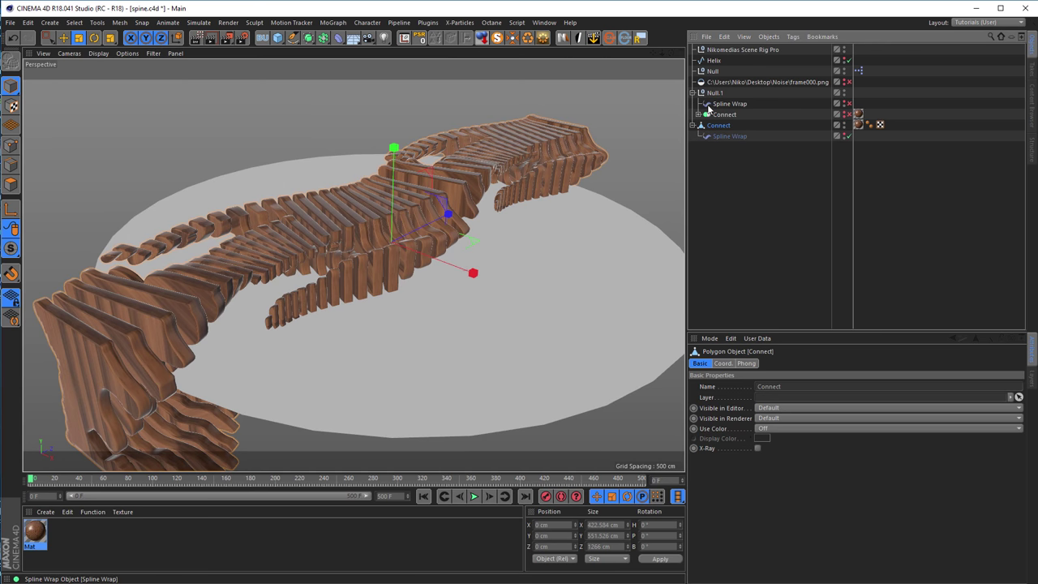
{"action": "left_click", "coordinate": [691, 92]}
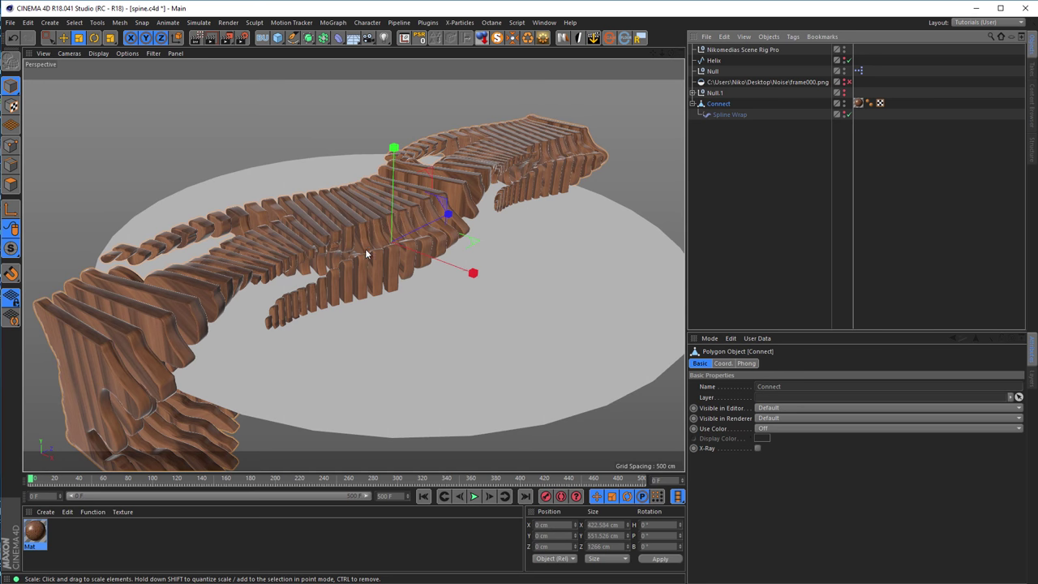
{"action": "middle_click", "coordinate": [377, 280]}
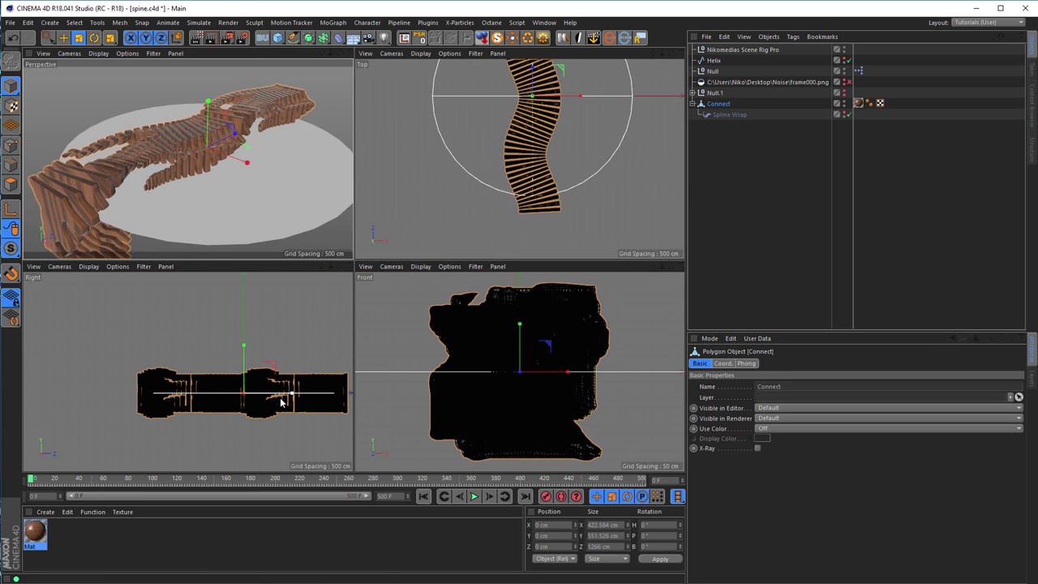
- In the scene rig's Background & Floor settings, lower the floor to -363 cm
{"action": "left_click", "coordinate": [740, 50]}
{"action": "left_click_drag", "start_coordinate": [793, 333], "coordinate": [798, 245]}
{"action": "left_click", "coordinate": [955, 279]}
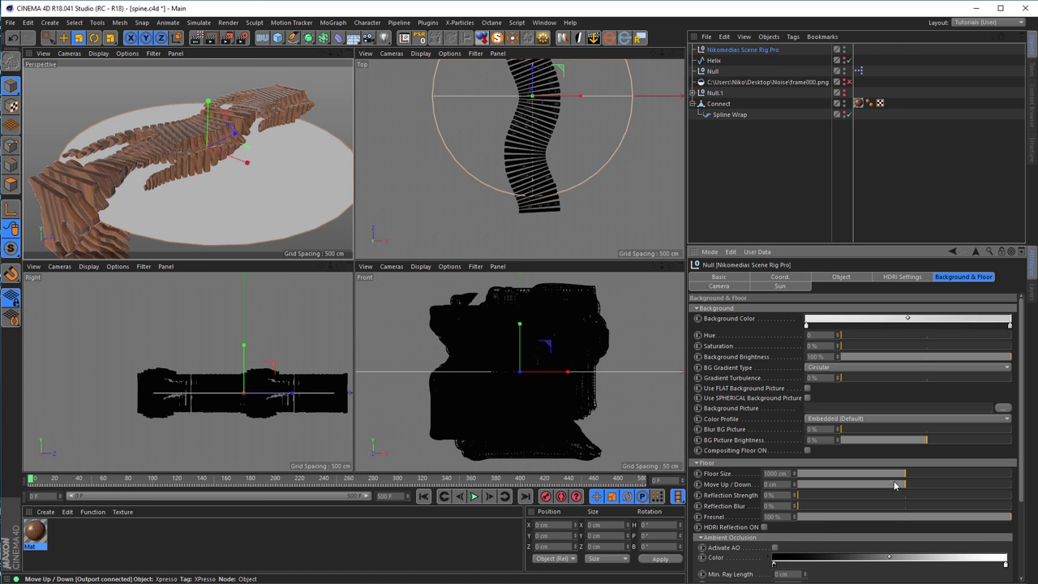
{"action": "left_click_drag", "start_coordinate": [904, 485], "coordinate": [869, 485]}
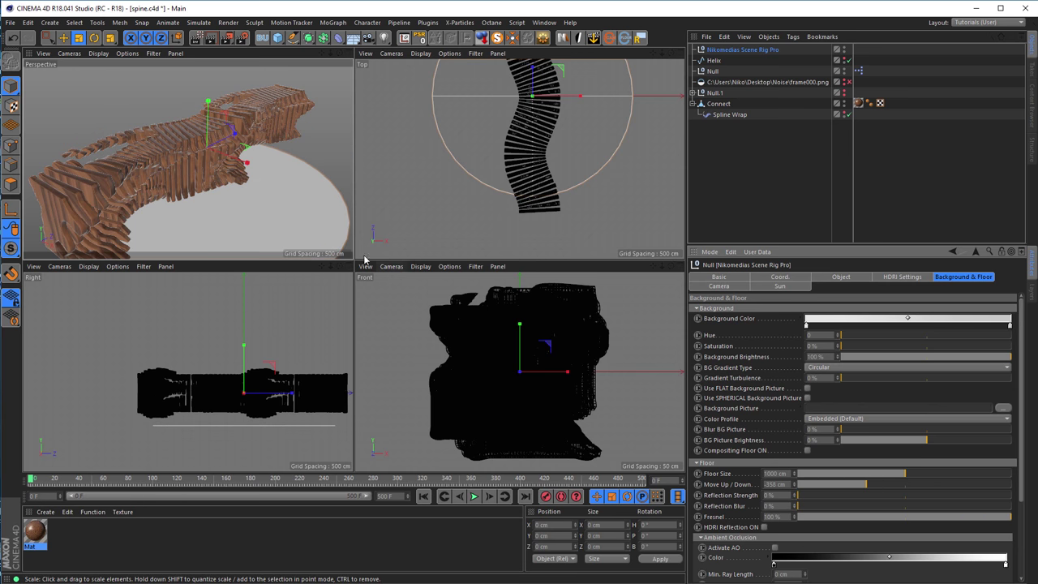
- Enlarge the rig floor from 1000 cm to 2000 cm in the maximized Perspective view
{"action": "middle_click", "coordinate": [316, 230]}
{"action": "left_click_drag", "start_coordinate": [485, 330], "coordinate": [488, 285], "text": "alt"}
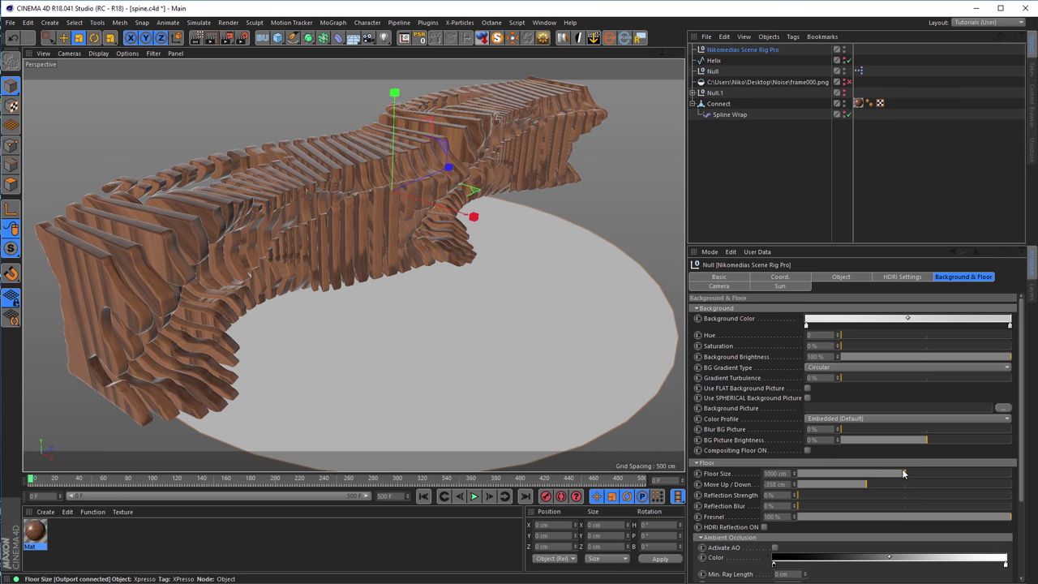
{"action": "left_click_drag", "start_coordinate": [903, 473], "coordinate": [925, 474]}
{"action": "middle_click", "coordinate": [585, 283]}
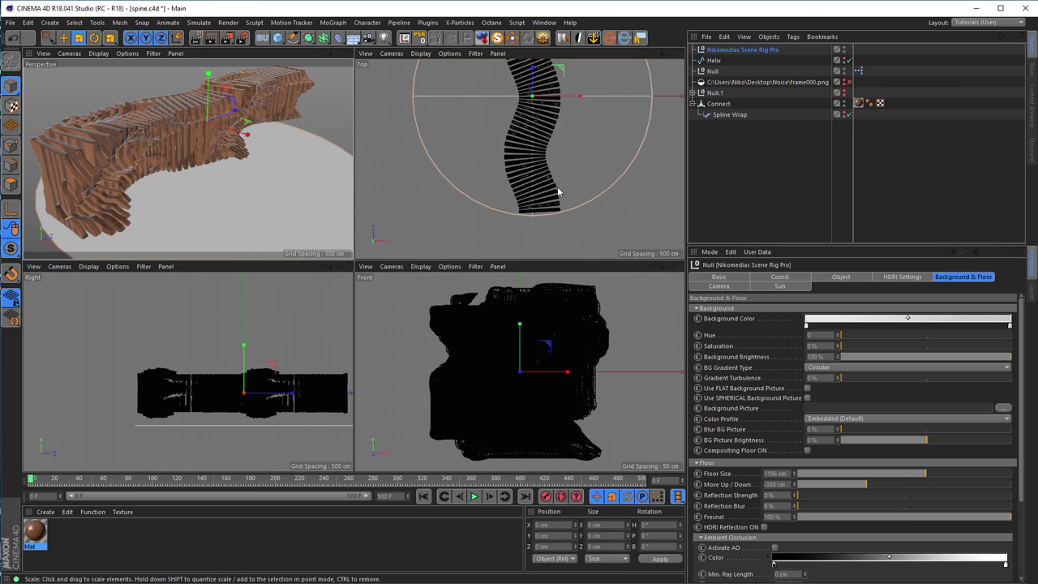
{"action": "scroll", "coordinate": [535, 194], "scroll_direction": "down", "scroll_amount": 3}
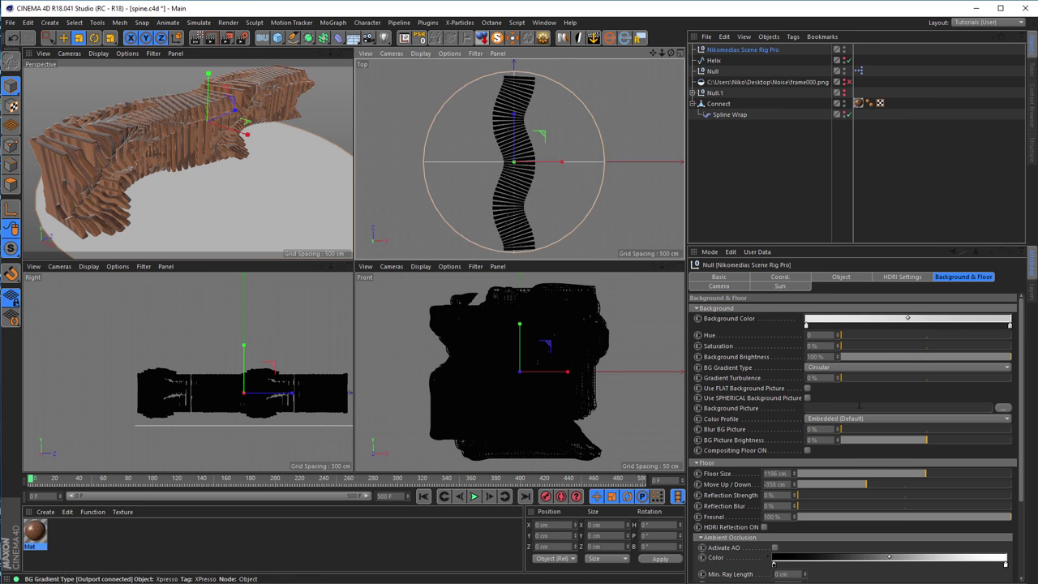
{"action": "left_click_drag", "start_coordinate": [926, 473], "coordinate": [1011, 462]}
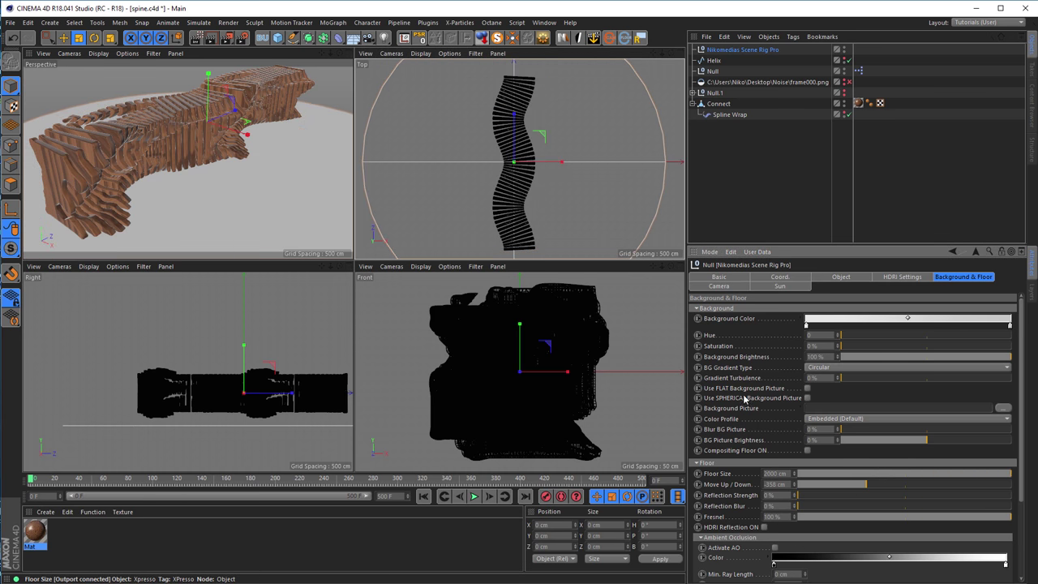
{"action": "middle_click", "coordinate": [201, 184]}
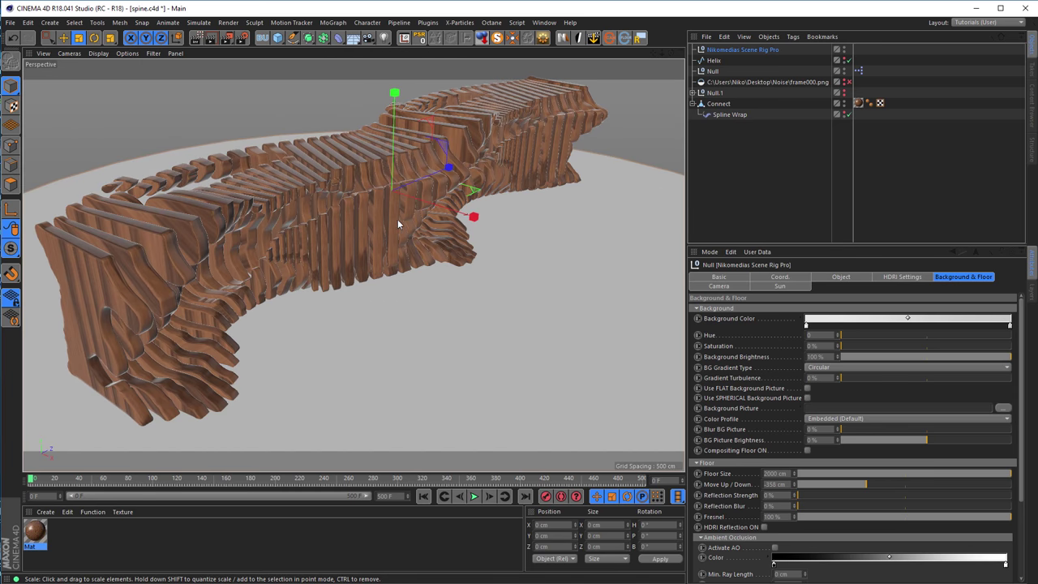
{"action": "left_click_drag", "start_coordinate": [398, 212], "coordinate": [449, 232], "text": "alt"}
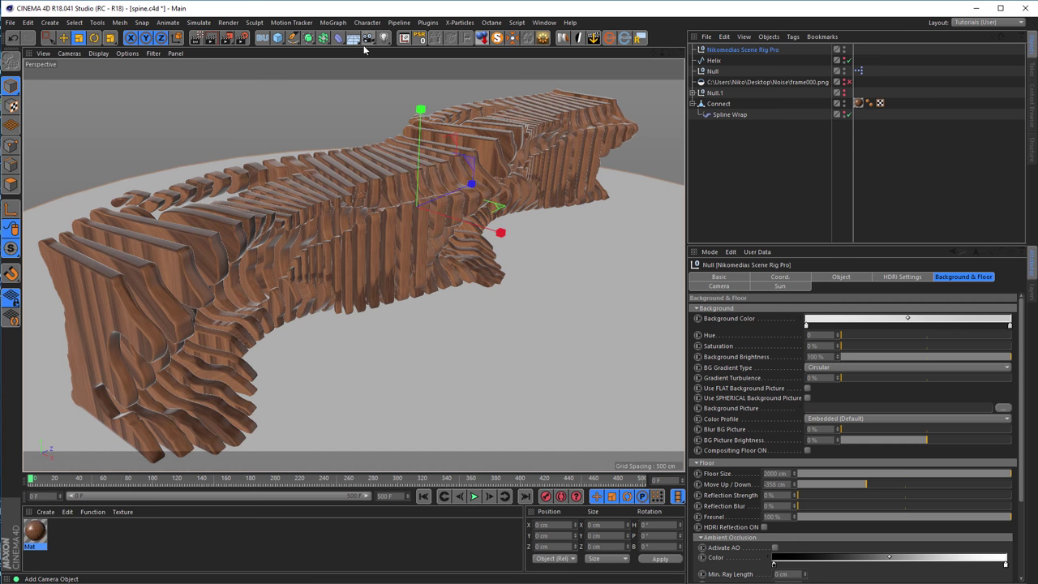
- Activate the rig camera and roughly set its distance, heading and height around the spine
{"action": "left_click", "coordinate": [719, 287]}
{"action": "left_click", "coordinate": [740, 309]}
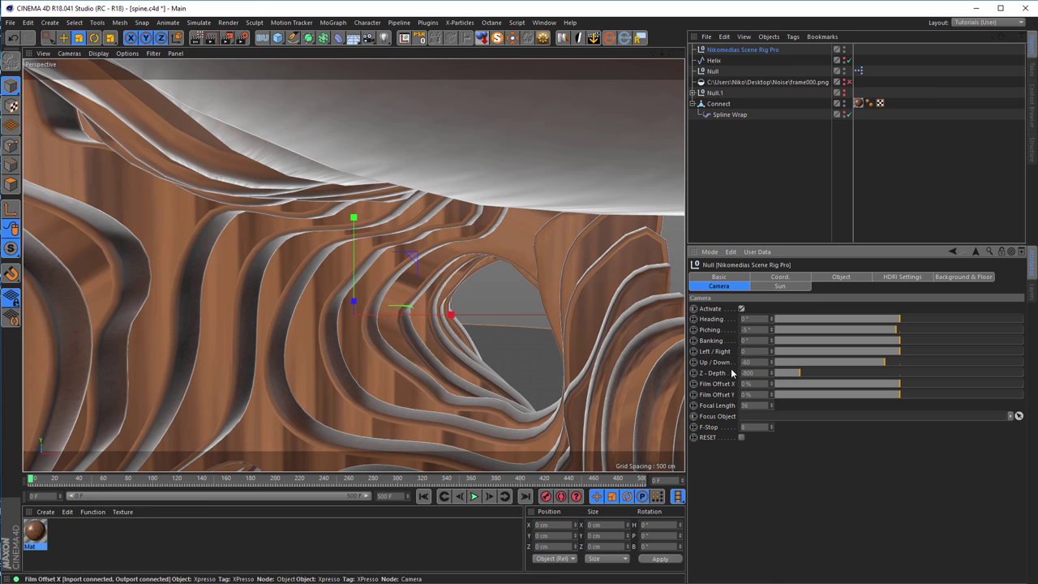
{"action": "left_click_drag", "start_coordinate": [799, 373], "coordinate": [777, 372]}
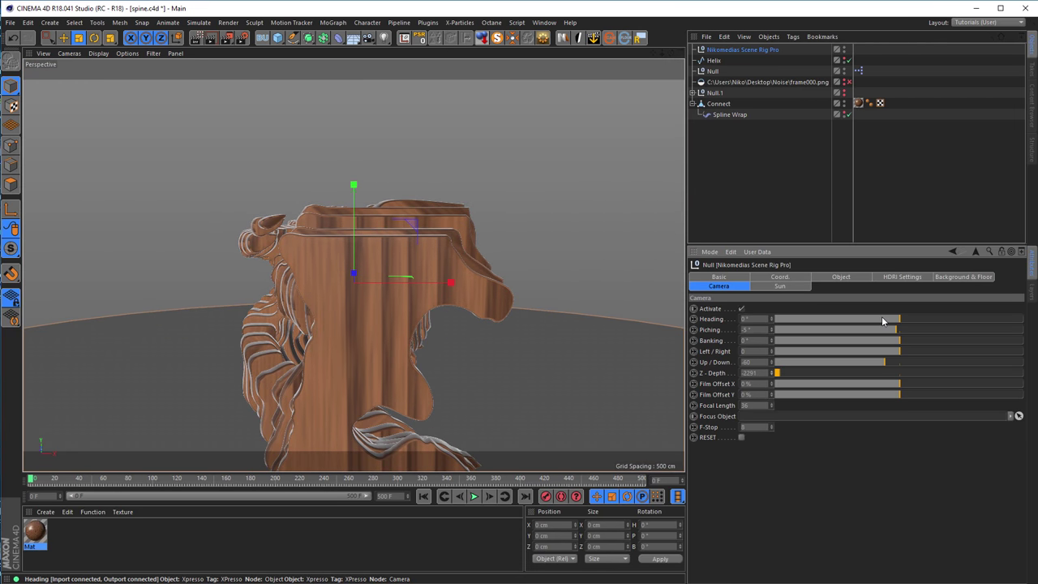
{"action": "left_click_drag", "start_coordinate": [897, 318], "coordinate": [951, 342]}
{"action": "left_click_drag", "start_coordinate": [884, 362], "coordinate": [916, 361]}
{"action": "left_click_drag", "start_coordinate": [938, 355], "coordinate": [947, 354]}
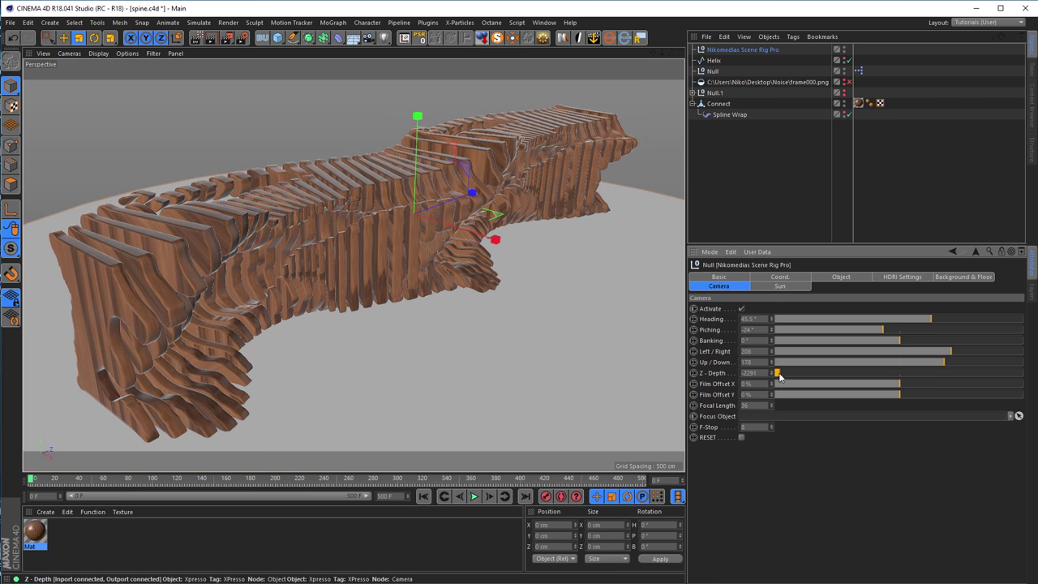
{"action": "left_click_drag", "start_coordinate": [773, 372], "coordinate": [883, 372]}
- Refine the rig camera to heading 41.5°, pitch -25°, Z-depth -1674, and render a preview
{"action": "left_click_drag", "start_coordinate": [930, 319], "coordinate": [928, 318]}
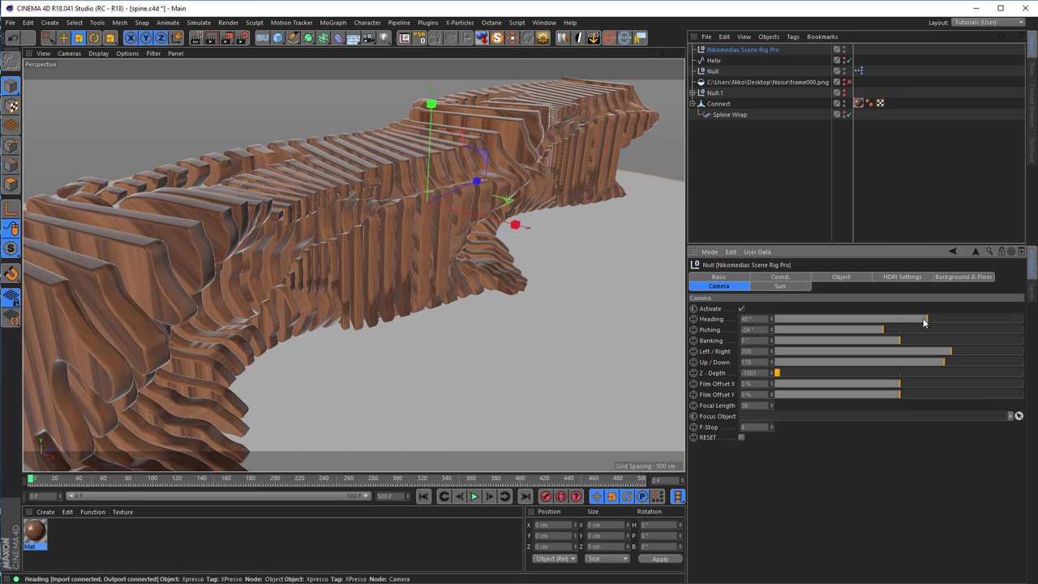
{"action": "left_click_drag", "start_coordinate": [952, 351], "coordinate": [976, 352]}
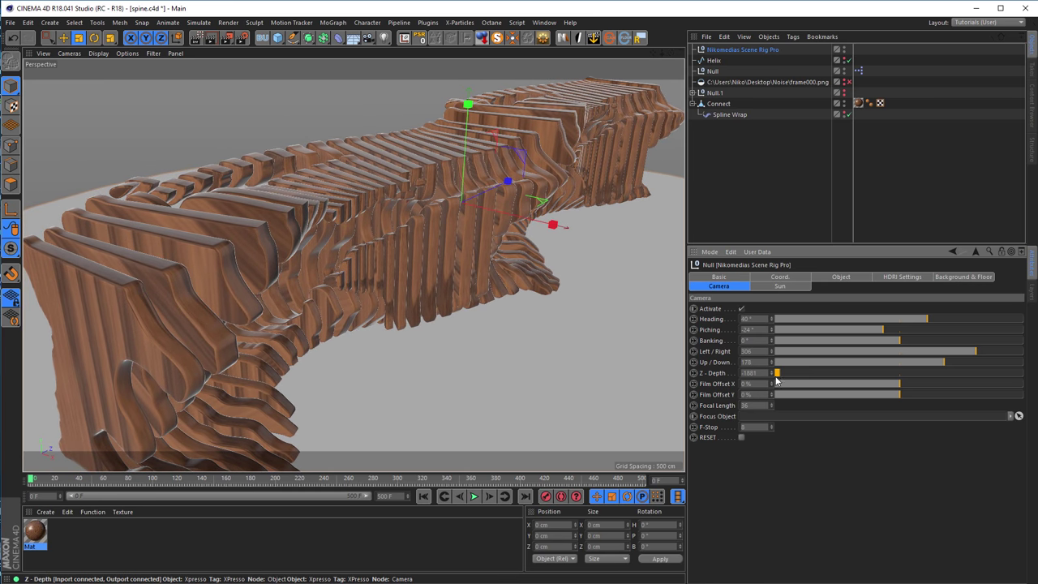
{"action": "left_click_drag", "start_coordinate": [771, 373], "coordinate": [772, 344]}
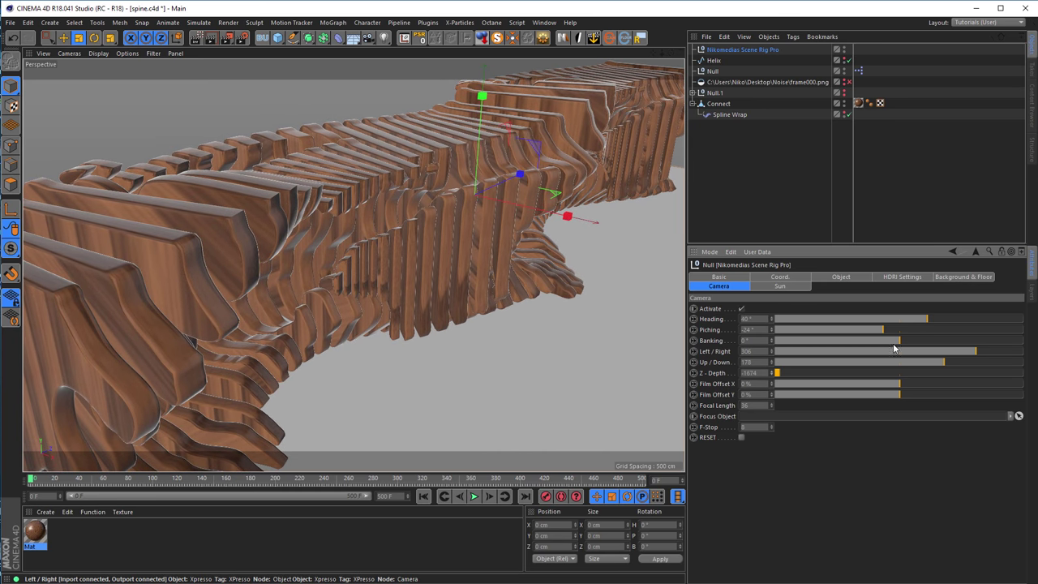
{"action": "left_click_drag", "start_coordinate": [927, 319], "coordinate": [928, 322]}
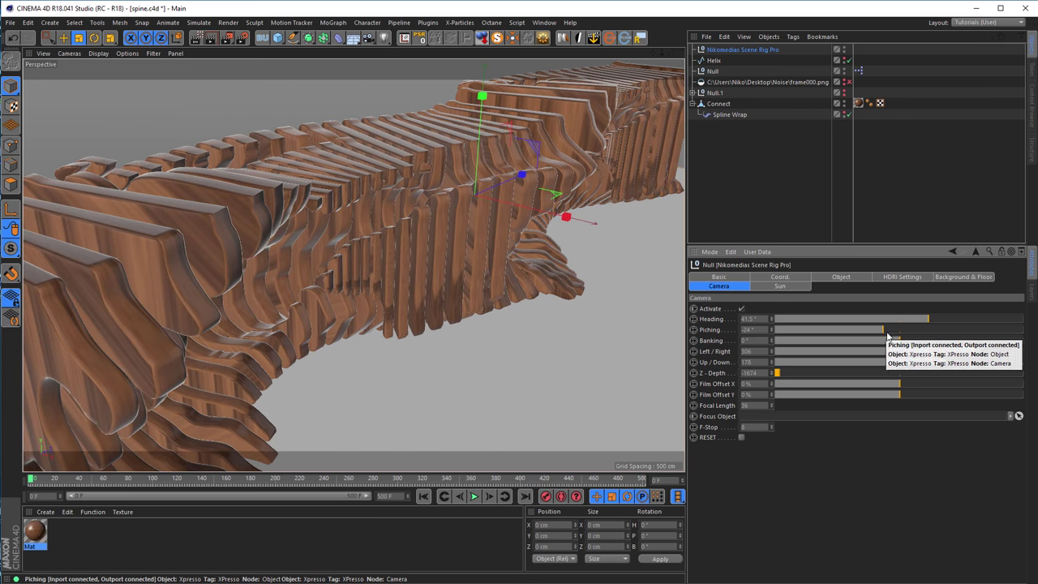
{"action": "left_click_drag", "start_coordinate": [973, 352], "coordinate": [986, 351]}
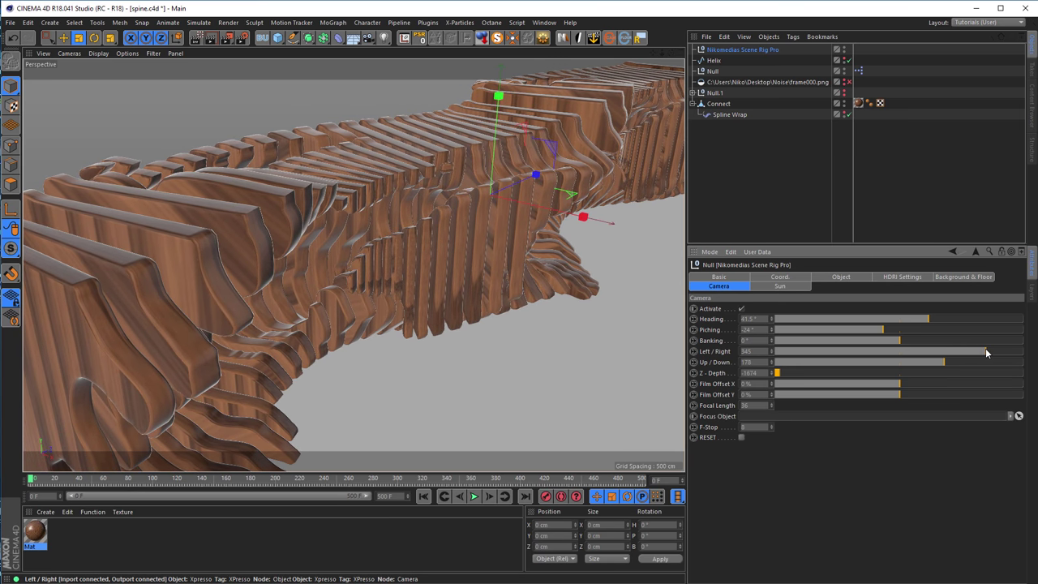
{"action": "left_click_drag", "start_coordinate": [883, 331], "coordinate": [884, 336]}
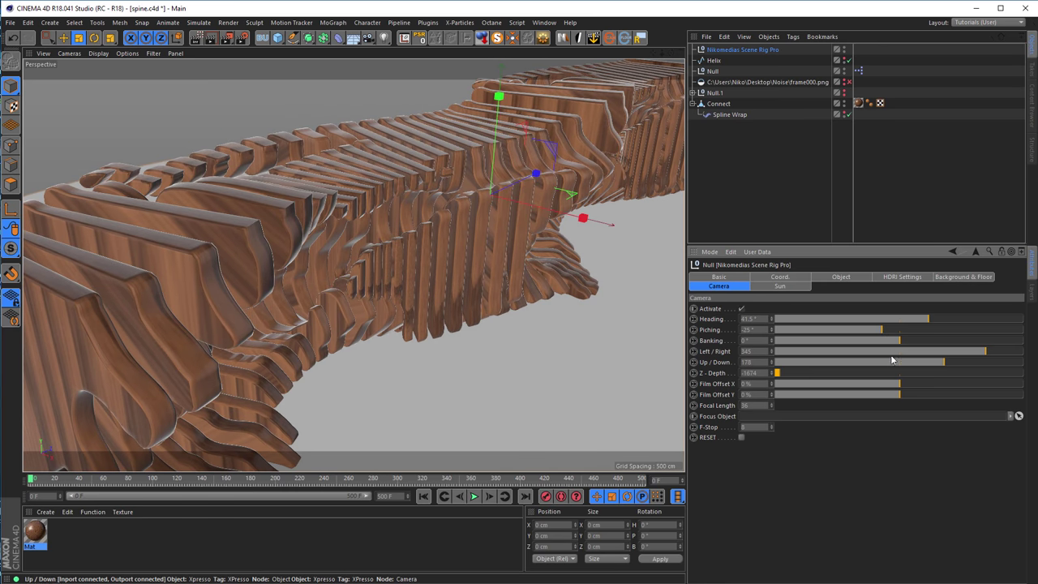
{"action": "left_click_drag", "start_coordinate": [949, 364], "coordinate": [942, 363]}
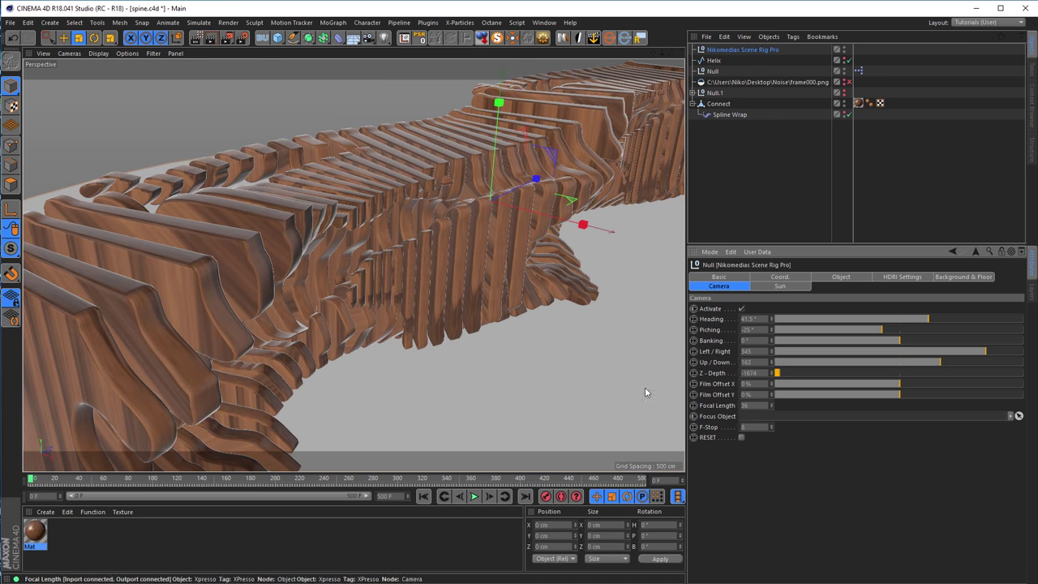
{"action": "left_click", "coordinate": [197, 37]}
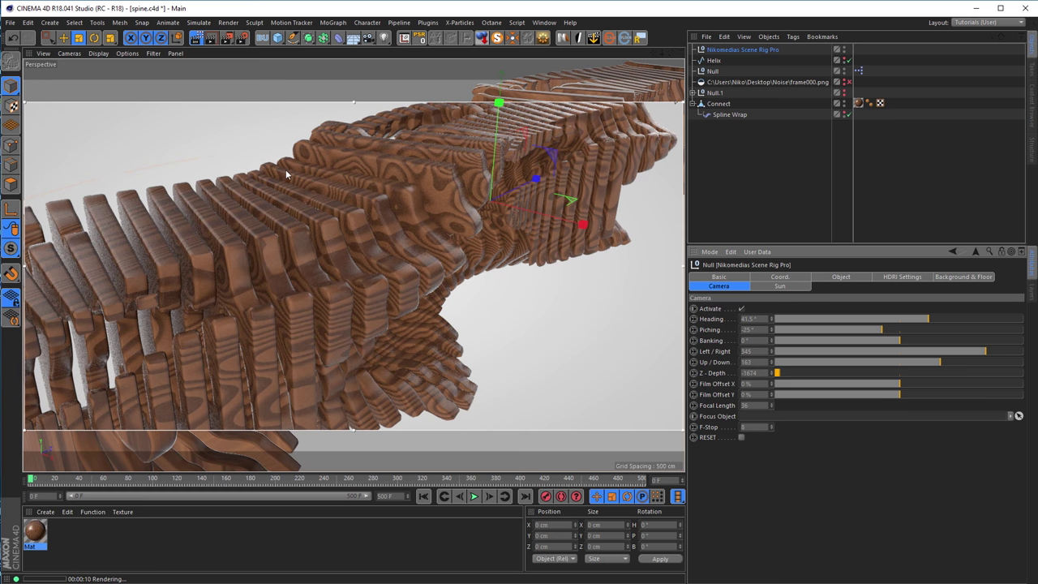
- Switch the active render setting to Low GI and re-render the wooden spine preview
{"action": "left_click", "coordinate": [242, 37]}
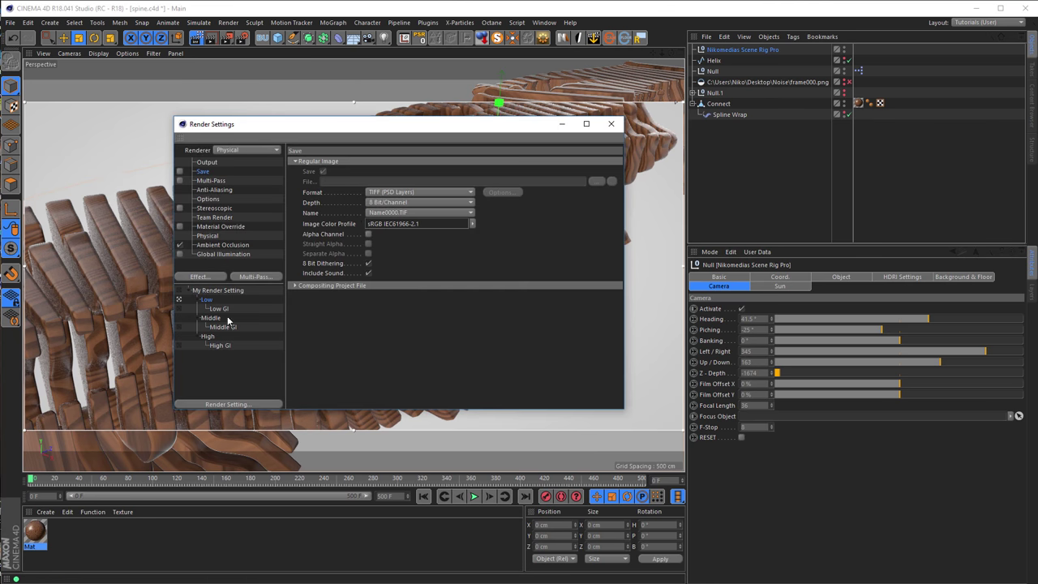
{"action": "left_click", "coordinate": [179, 308]}
{"action": "left_click", "coordinate": [610, 124]}
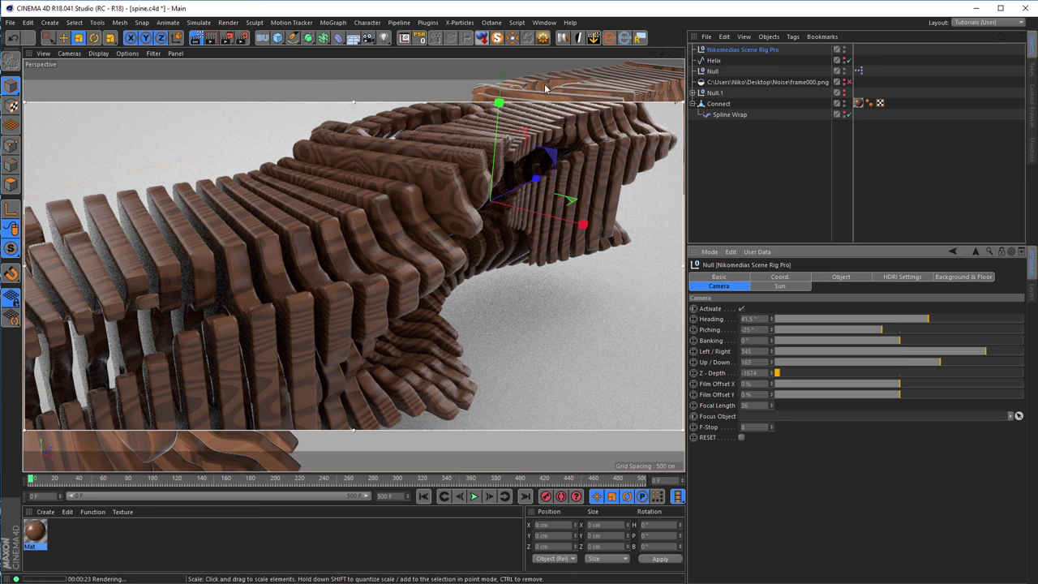
{"action": "left_click", "coordinate": [197, 39]}
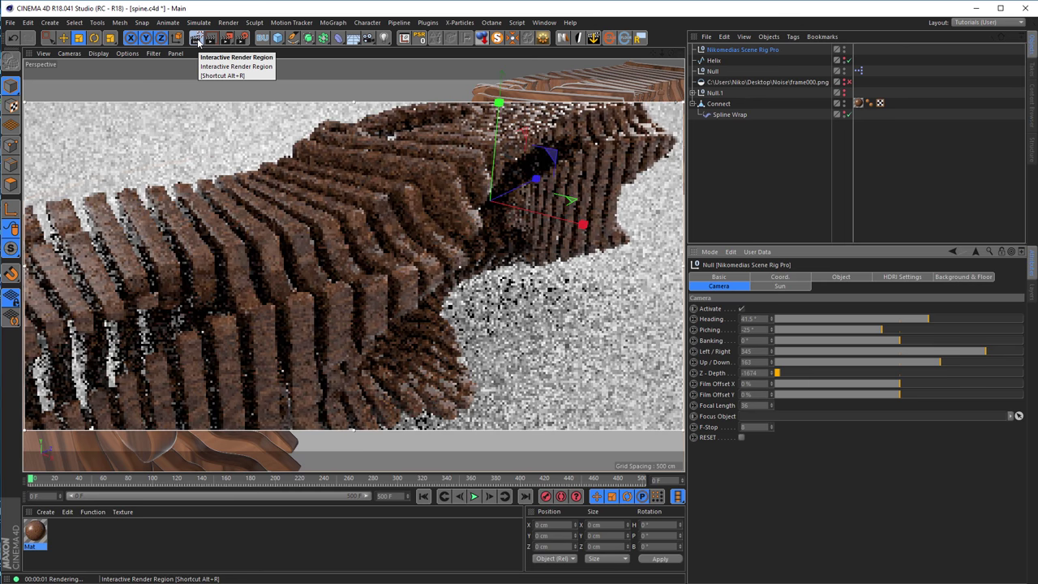
- Stop the running preview render in the Cinema 4D viewport
{"action": "left_click", "coordinate": [197, 40]}
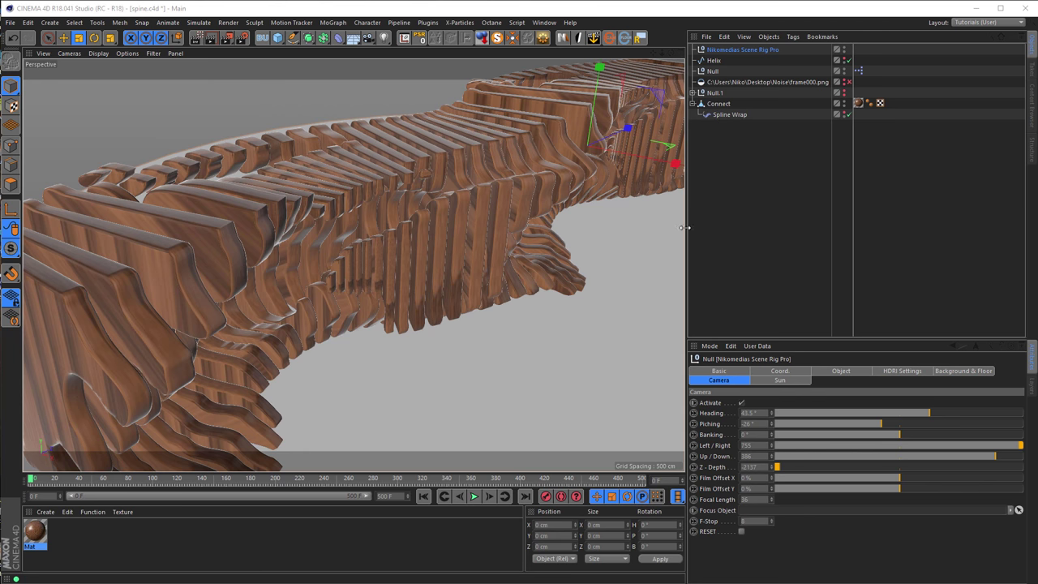
- Set up an interactive render region spanning the full viewport height, then cancel the in-view render
{"action": "left_click", "coordinate": [197, 37]}
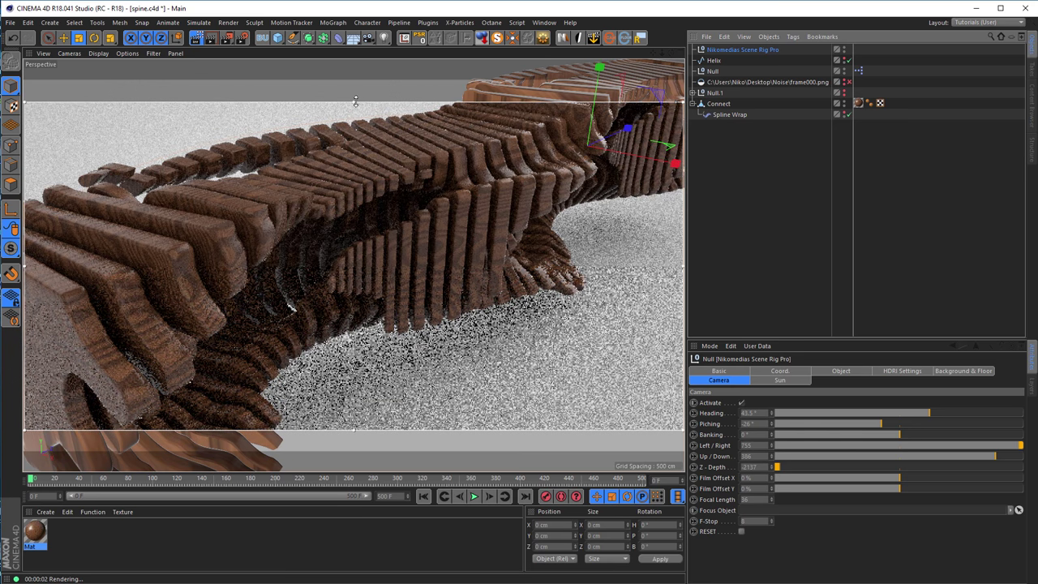
{"action": "left_click_drag", "start_coordinate": [354, 99], "coordinate": [357, 79]}
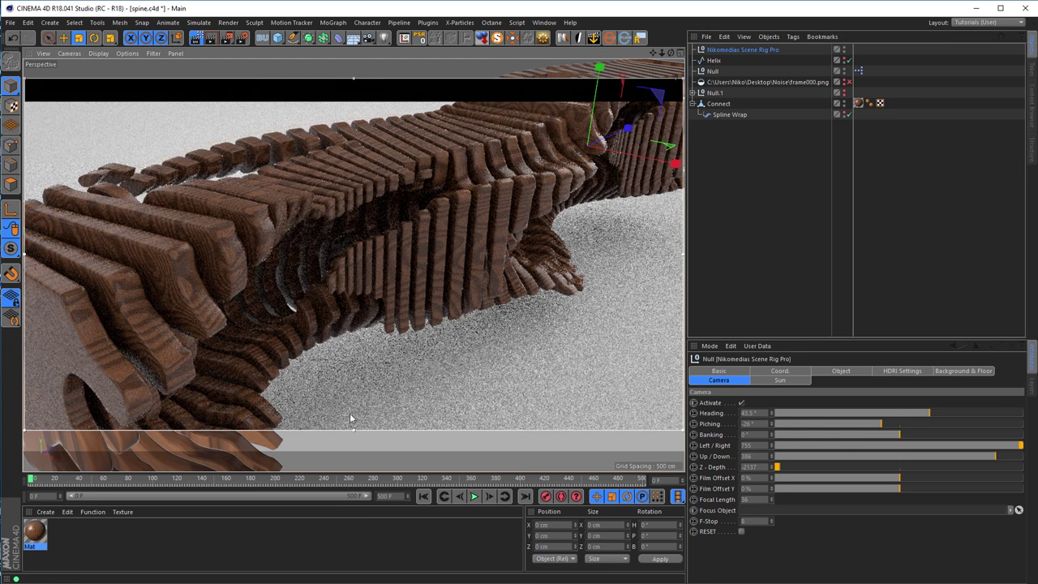
{"action": "left_click_drag", "start_coordinate": [354, 431], "coordinate": [353, 455]}
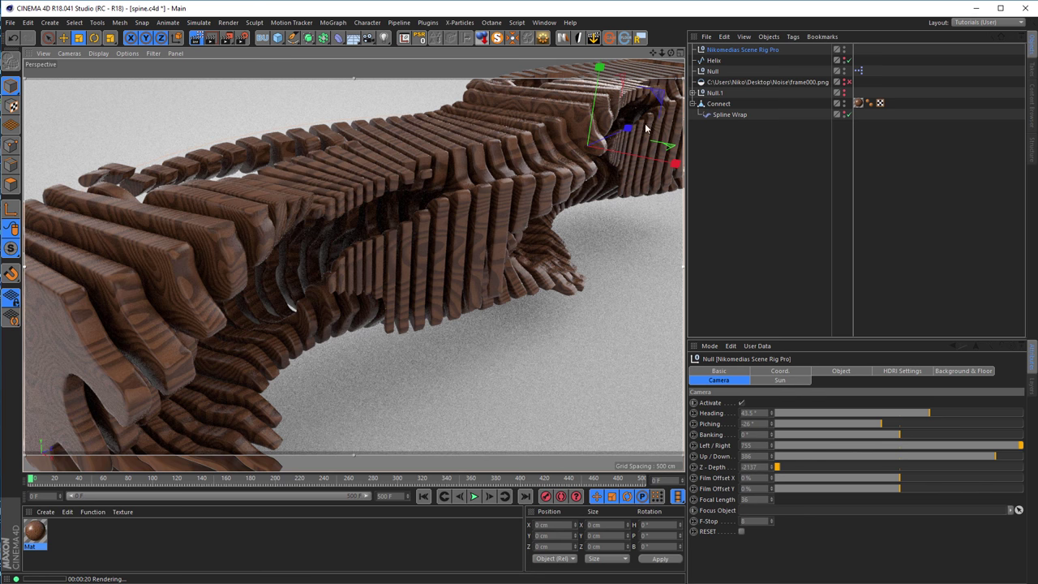
{"action": "key", "text": "Escape"}
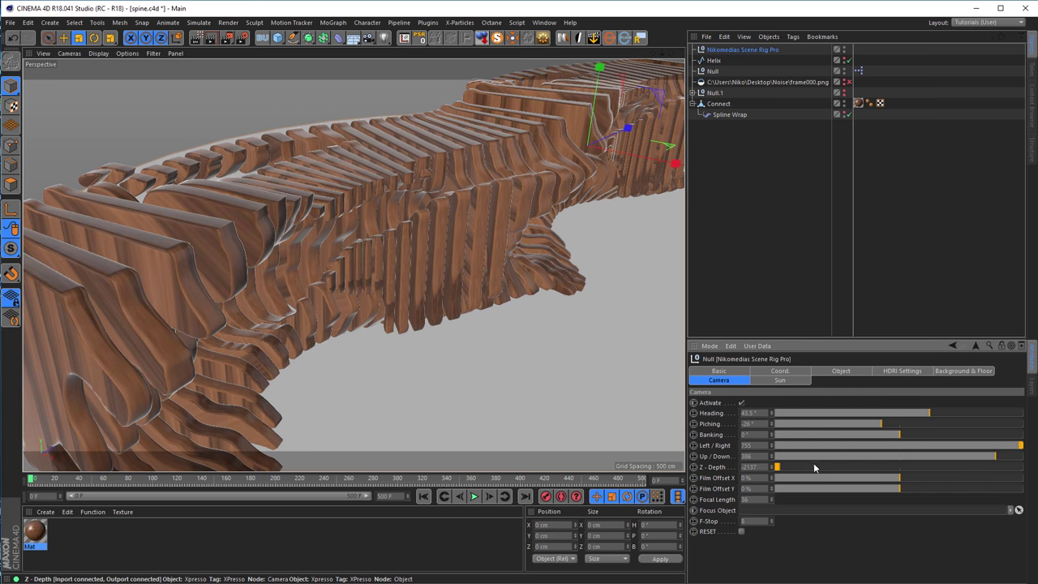
- Shift the camera's Left/Right value slightly, save spine.c4d, and restart the render region
{"action": "left_click", "coordinate": [772, 444]}
{"action": "mouse_move", "coordinate": [772, 448]}
{"action": "left_mouse_down"}
{"action": "mouse_move", "coordinate": [733, 451]}
{"action": "mouse_move", "coordinate": [773, 467]}
{"action": "left_mouse_up"}
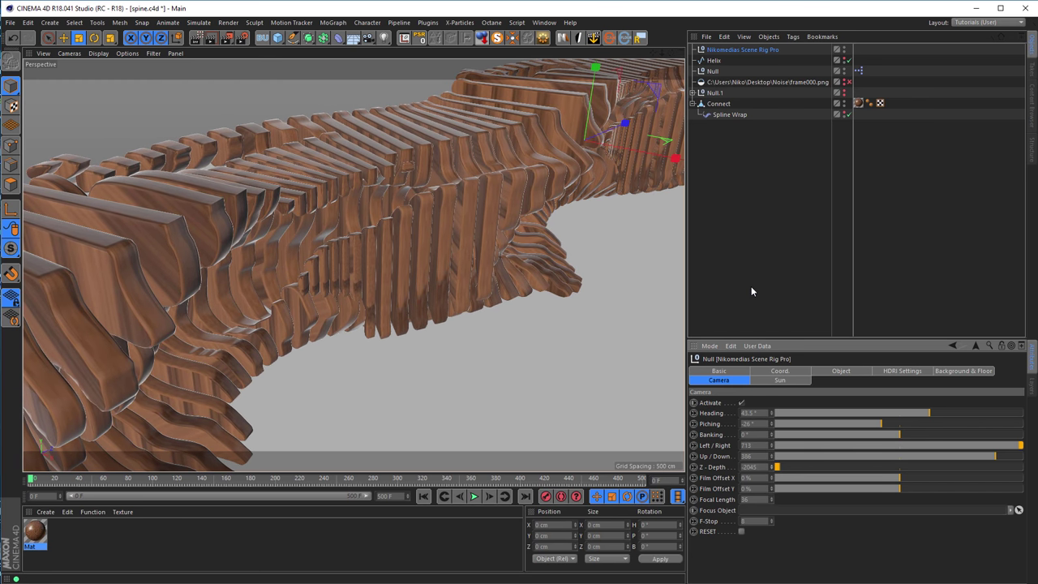
{"action": "key", "text": "ctrl+s"}
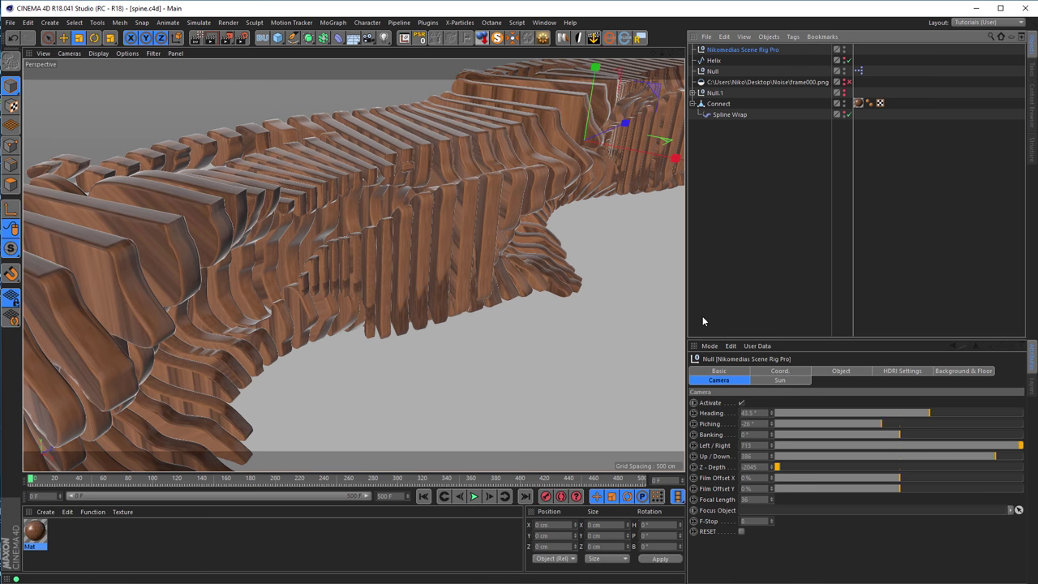
{"action": "key", "text": "ctrl+r"}
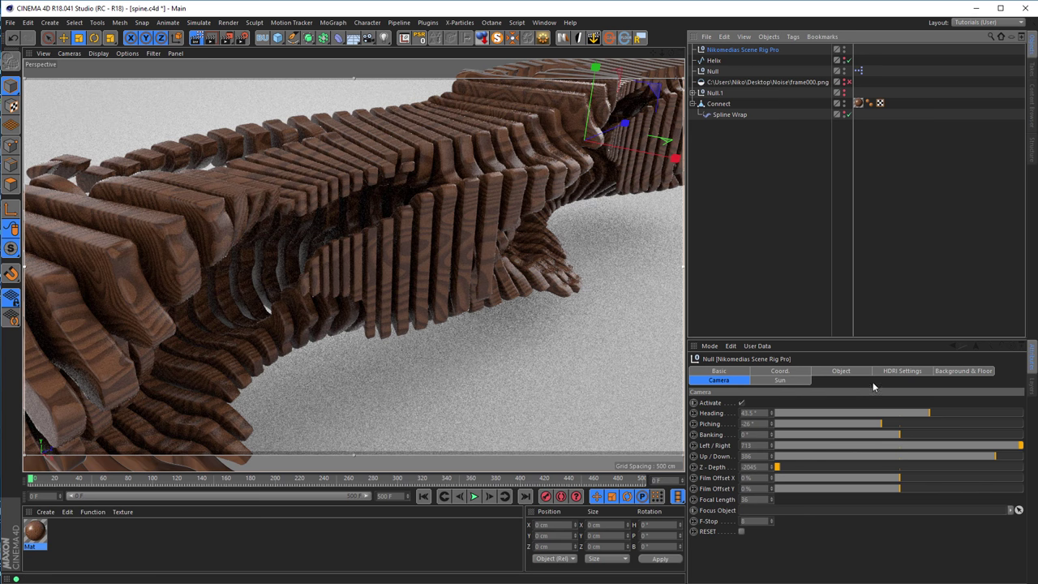
- In Background & Floor, darken the background brightness and make the floor fully reflective
{"action": "left_click", "coordinate": [964, 370]}
{"action": "left_click_drag", "start_coordinate": [932, 450], "coordinate": [868, 461]}
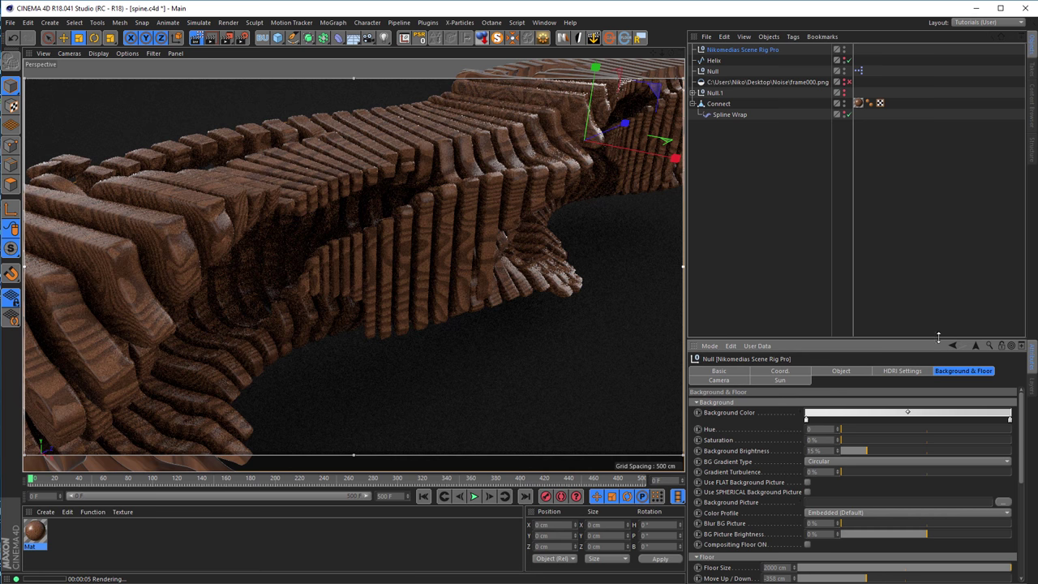
{"action": "left_click_drag", "start_coordinate": [925, 339], "coordinate": [925, 182]}
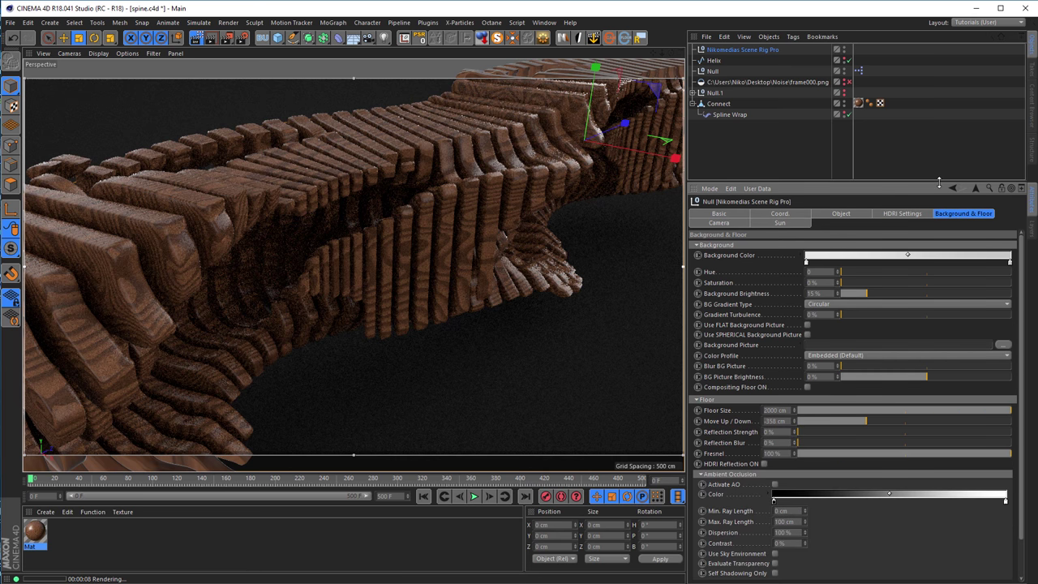
{"action": "left_click_drag", "start_coordinate": [797, 431], "coordinate": [1035, 387]}
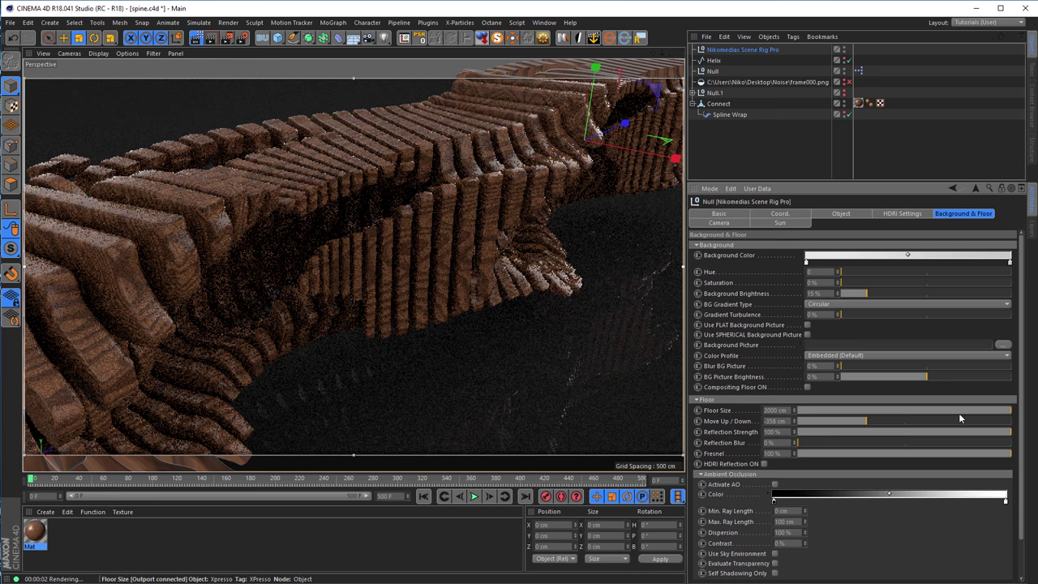
- Give the floor reflection 20 % blur and 90 % Fresnel
{"action": "left_click", "coordinate": [769, 442]}
{"action": "type", "text": "20"}
{"action": "key", "text": "Return"}
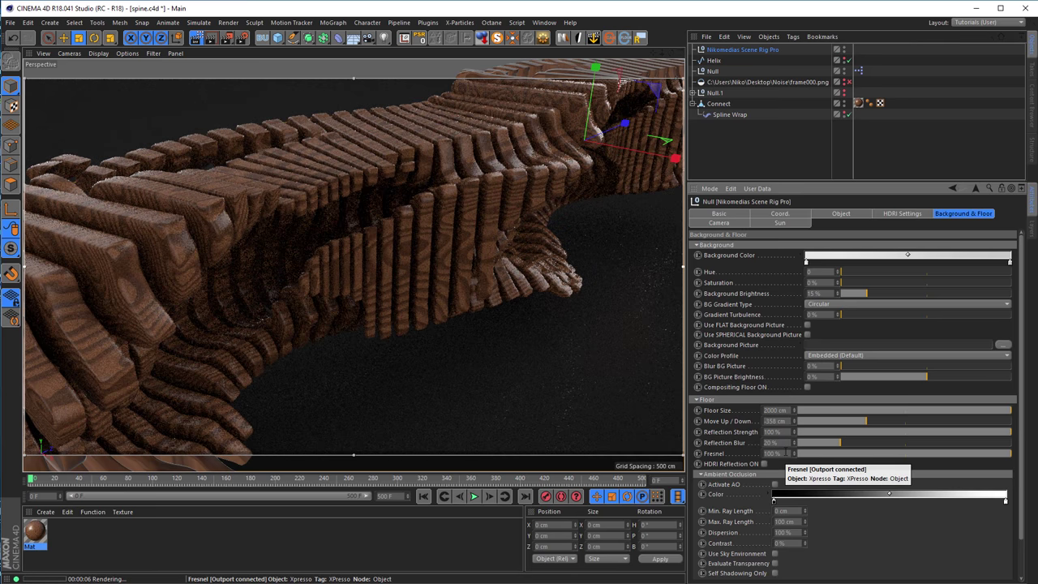
{"action": "left_click", "coordinate": [770, 453]}
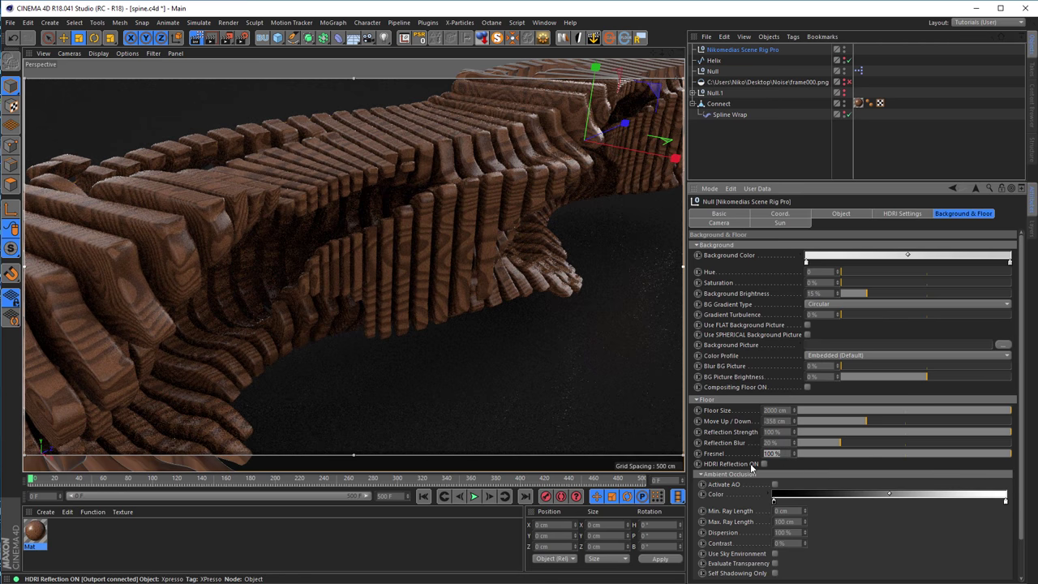
{"action": "type", "text": "90"}
{"action": "key", "text": "Return"}
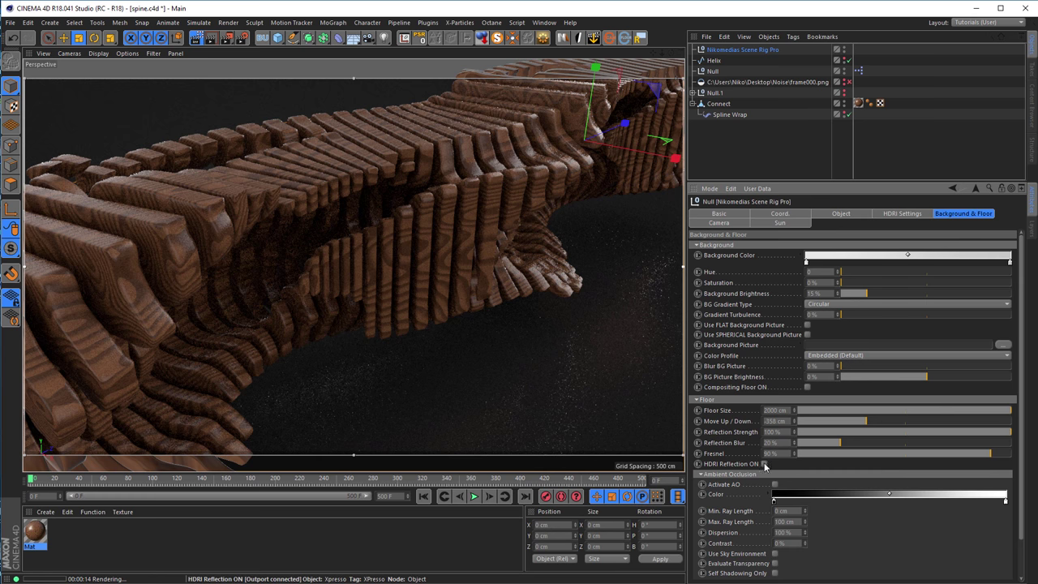
{"action": "left_click", "coordinate": [902, 213]}
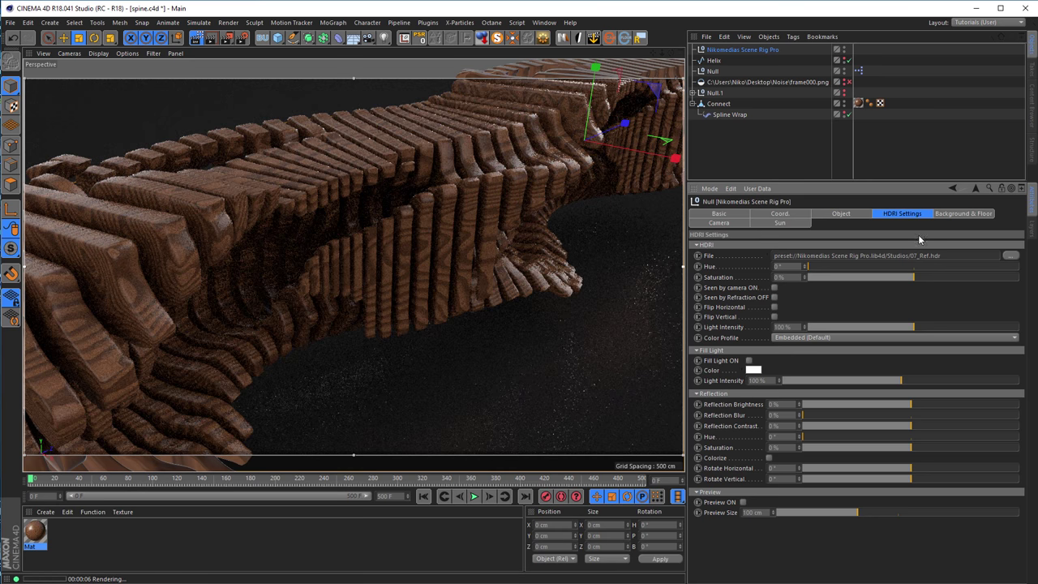
- Turn on HDRI Reflection for the floor, then return to the HDRI Settings
{"action": "left_click", "coordinate": [946, 214]}
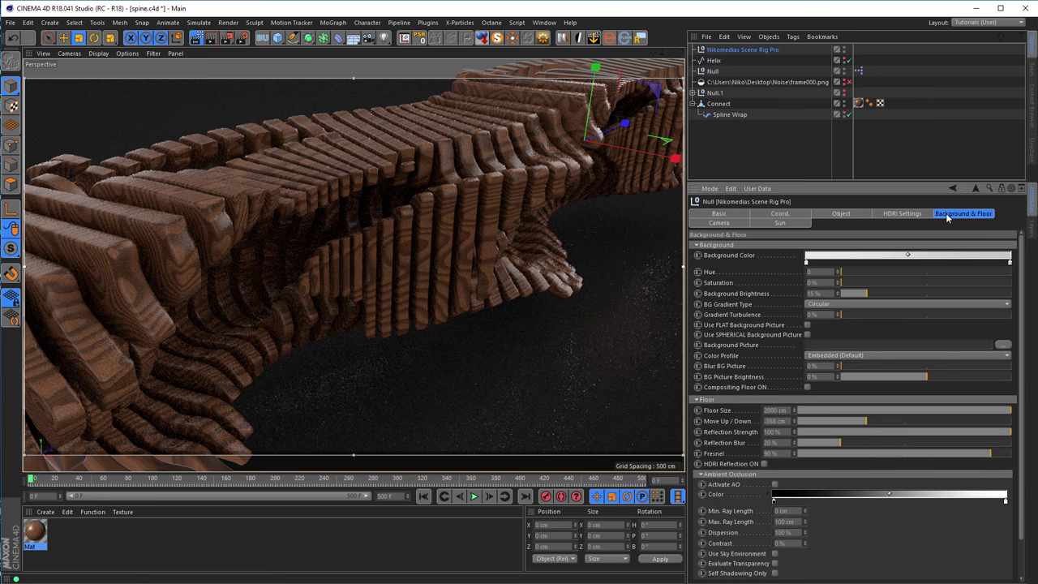
{"action": "left_click", "coordinate": [763, 464]}
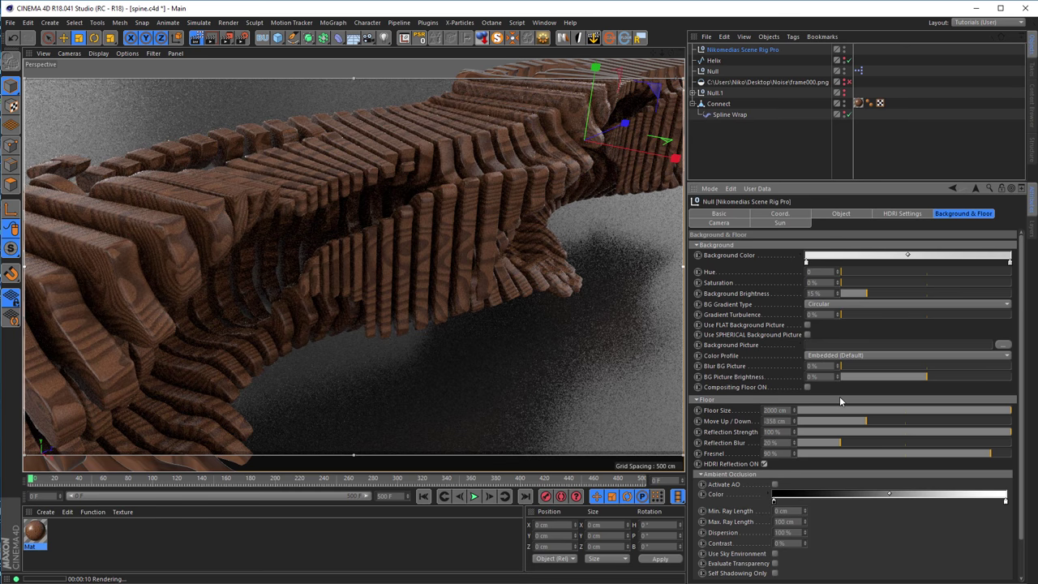
{"action": "left_click", "coordinate": [901, 214]}
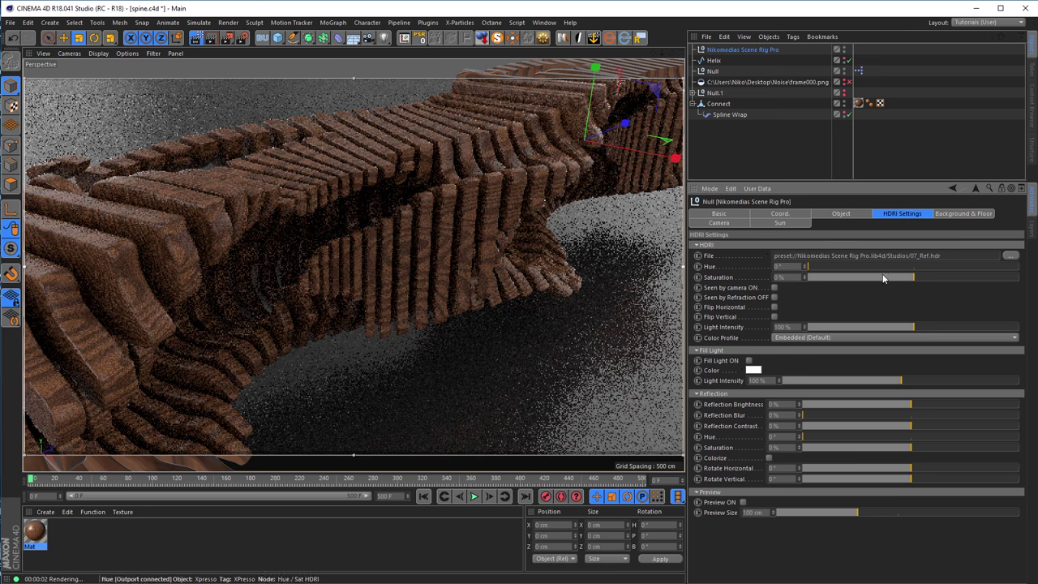
- Enable the HDRI preview at 300 cm and rotate the environment horizontally to -111°
{"action": "left_click", "coordinate": [743, 502]}
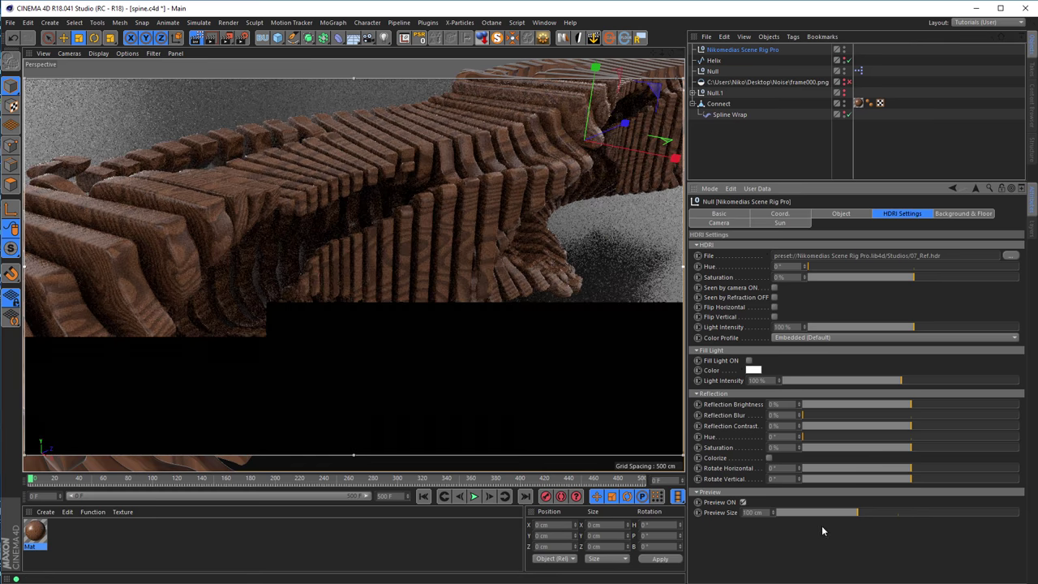
{"action": "left_click_drag", "start_coordinate": [857, 512], "coordinate": [868, 512]}
{"action": "left_click_drag", "start_coordinate": [959, 521], "coordinate": [1023, 516]}
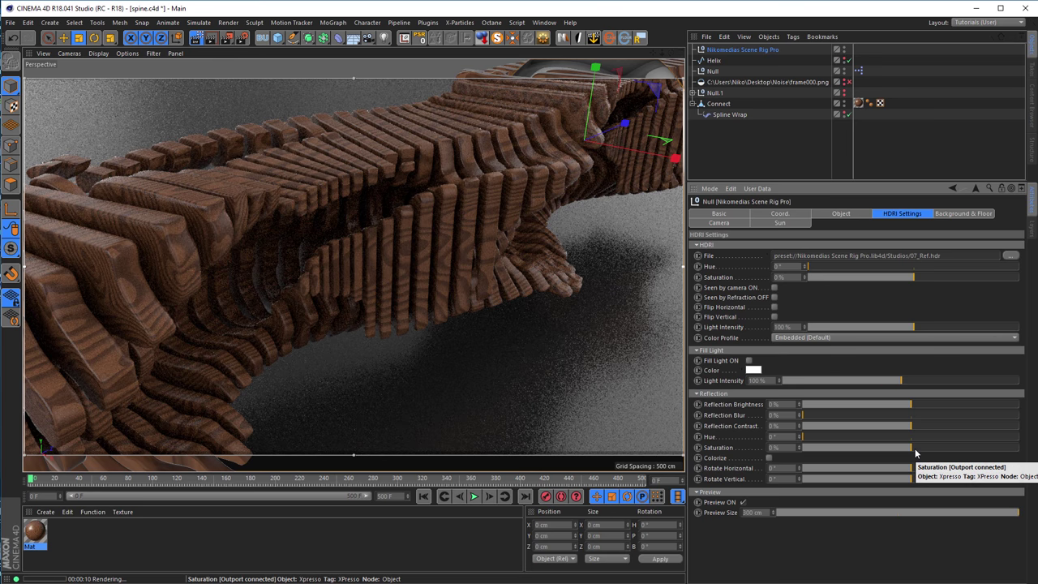
{"action": "left_click_drag", "start_coordinate": [912, 467], "coordinate": [844, 468]}
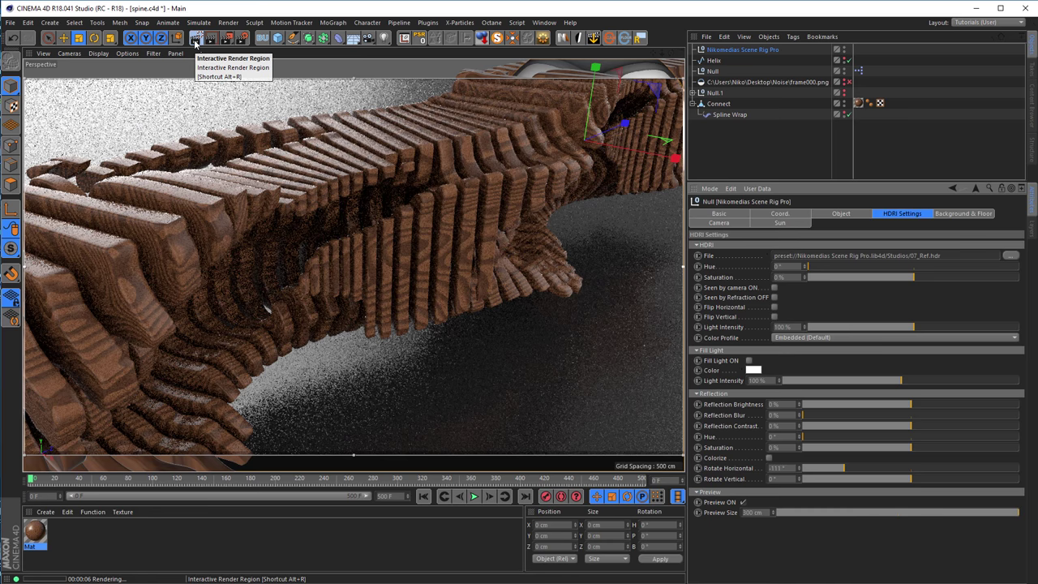
{"action": "left_click", "coordinate": [986, 23]}
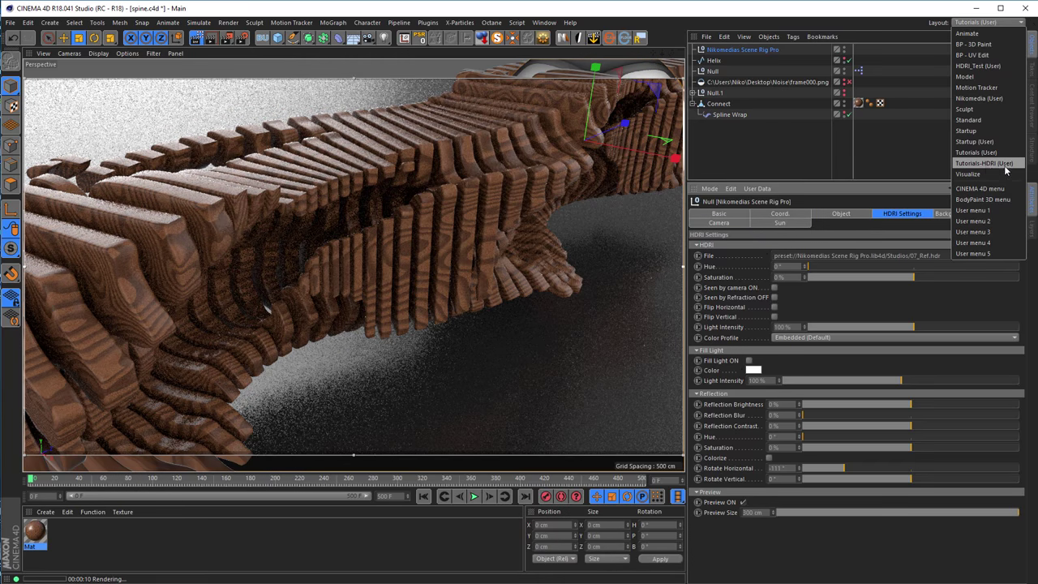
- Switch to the Tutorials-HDRI layout and browse to Favorites > sIBLLoader > sIBLLoader Presets
{"action": "left_click", "coordinate": [978, 164]}
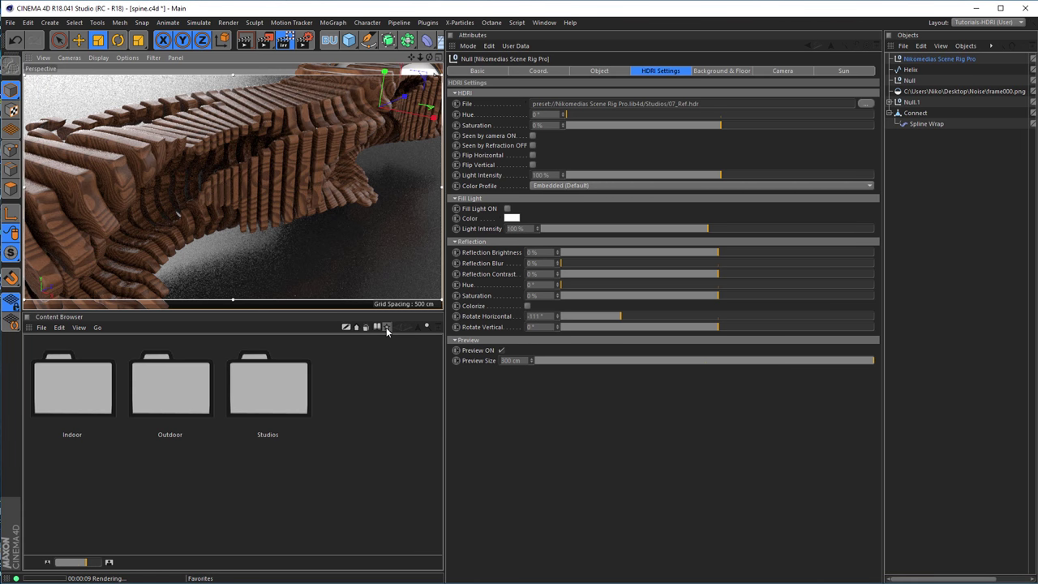
{"action": "left_click", "coordinate": [387, 328]}
{"action": "scroll", "coordinate": [328, 440], "scroll_direction": "down", "scroll_amount": 2}
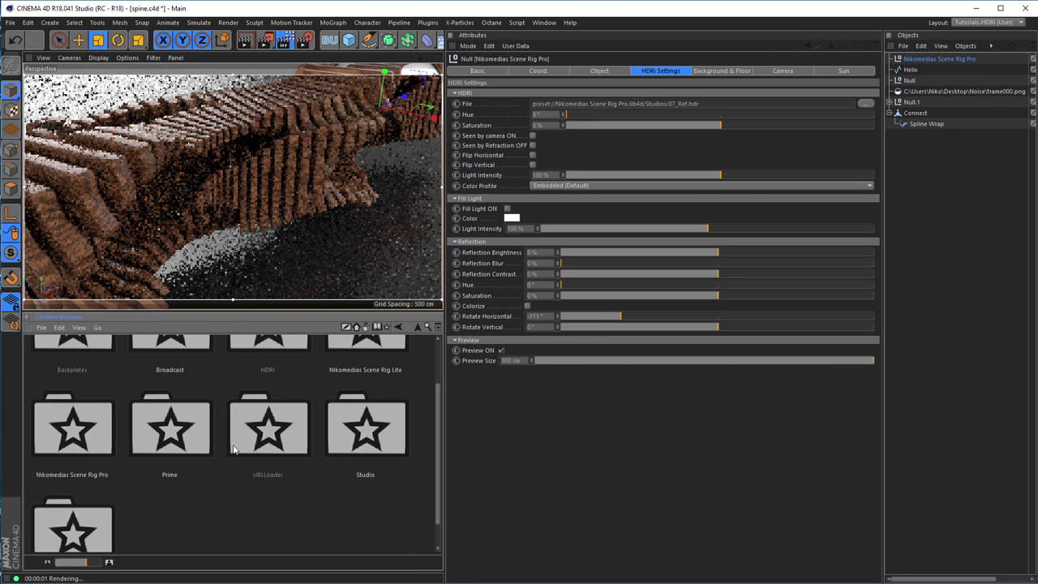
{"action": "double_click", "coordinate": [282, 438]}
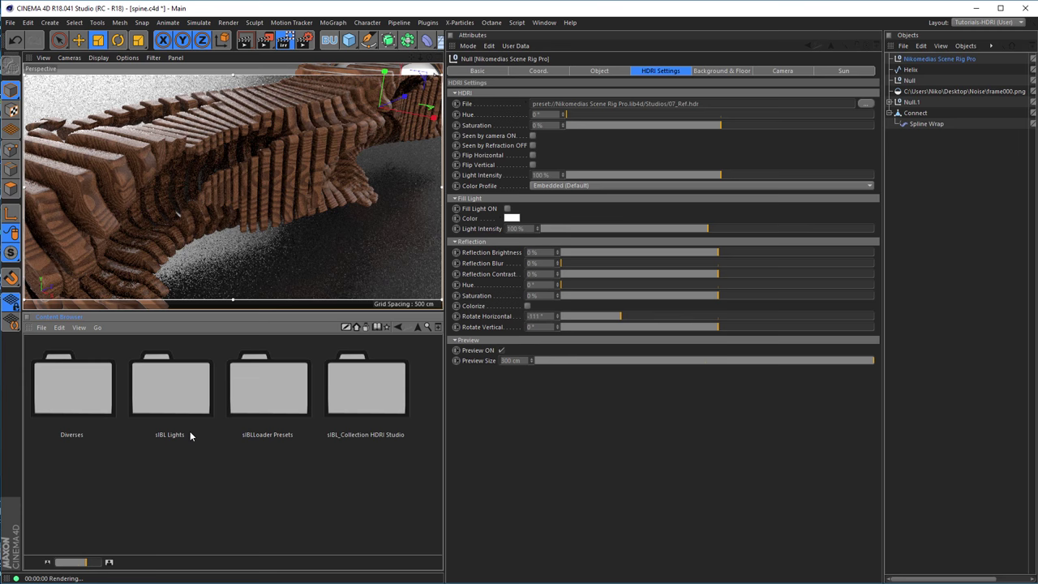
{"action": "double_click", "coordinate": [260, 405]}
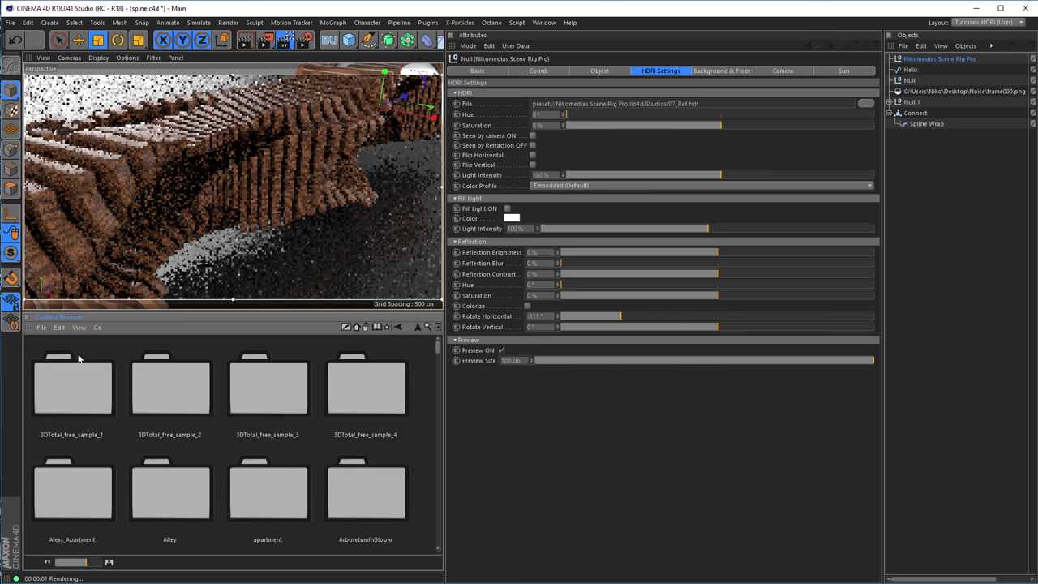
- Show the presets as a Tree View and select 3DTotal_free_sample_1 to list its files
{"action": "left_click", "coordinate": [78, 328]}
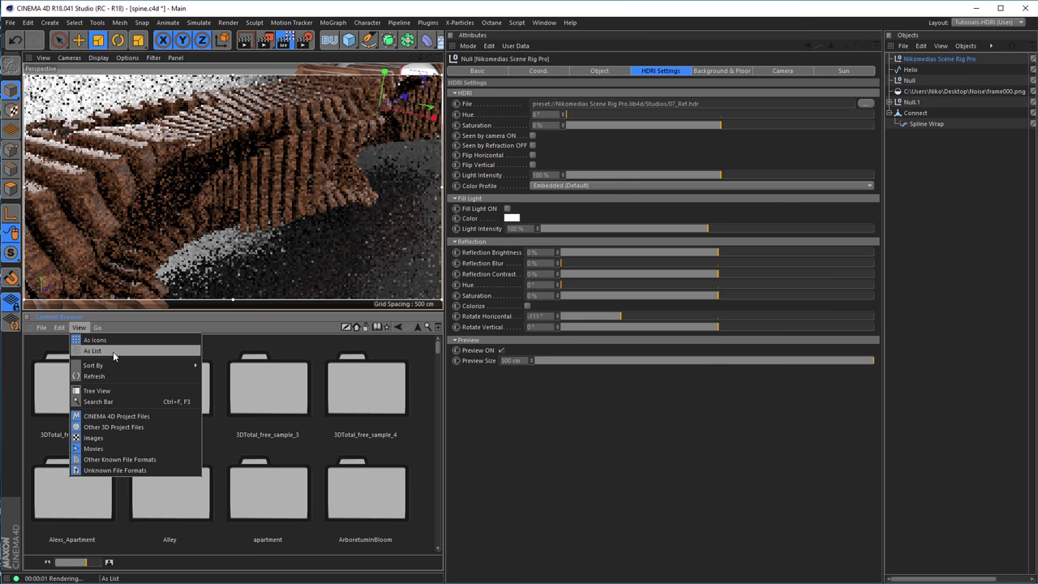
{"action": "left_click", "coordinate": [114, 391]}
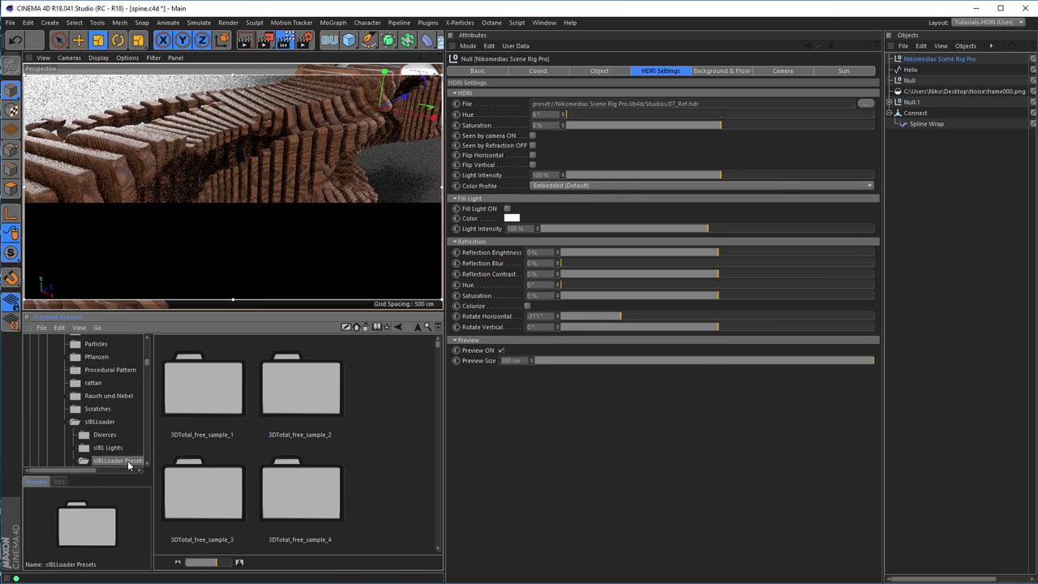
{"action": "left_click", "coordinate": [72, 465]}
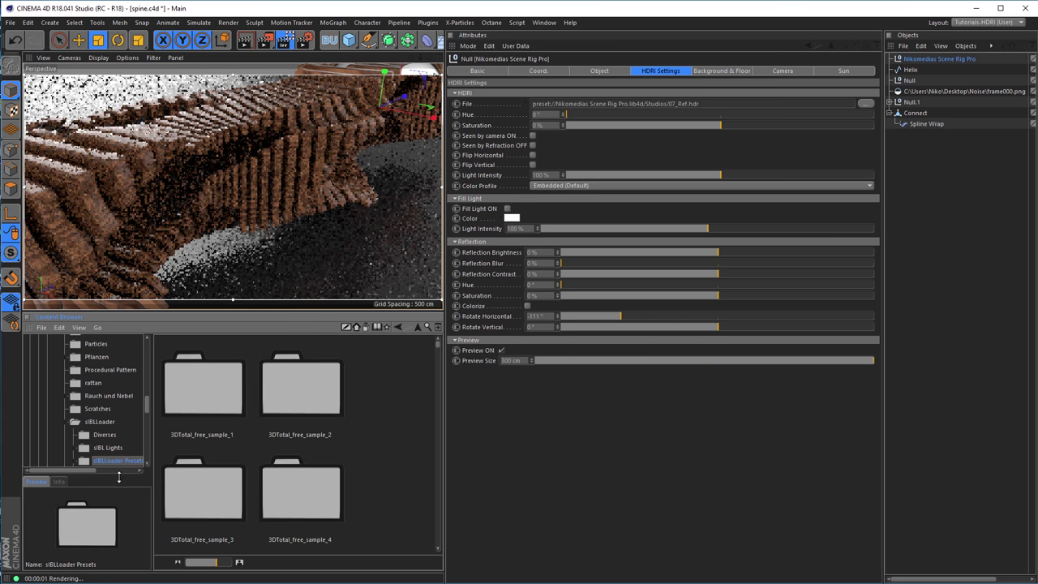
{"action": "left_click_drag", "start_coordinate": [147, 405], "coordinate": [148, 415]}
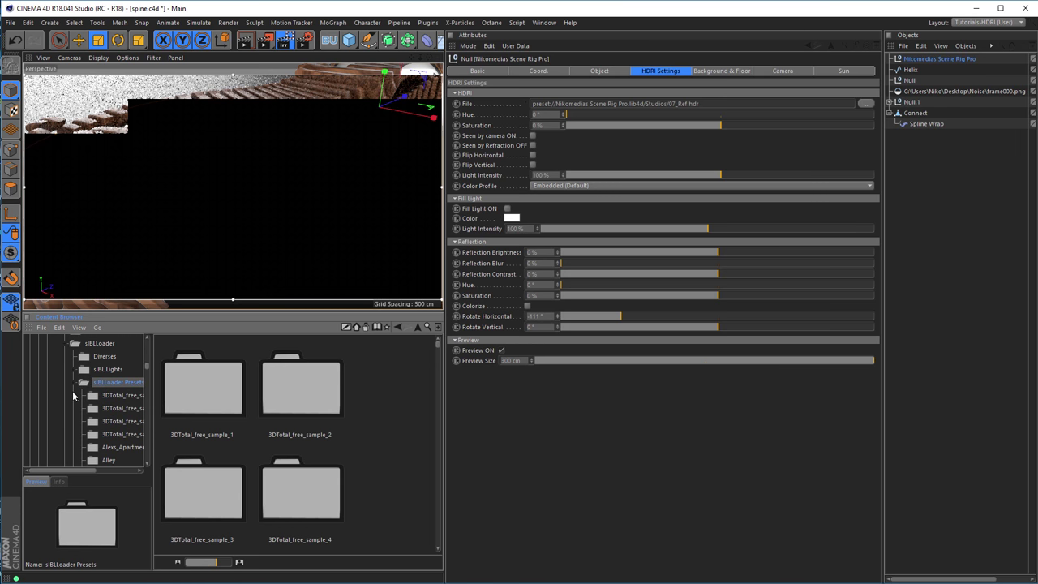
{"action": "left_click_drag", "start_coordinate": [81, 468], "coordinate": [105, 467]}
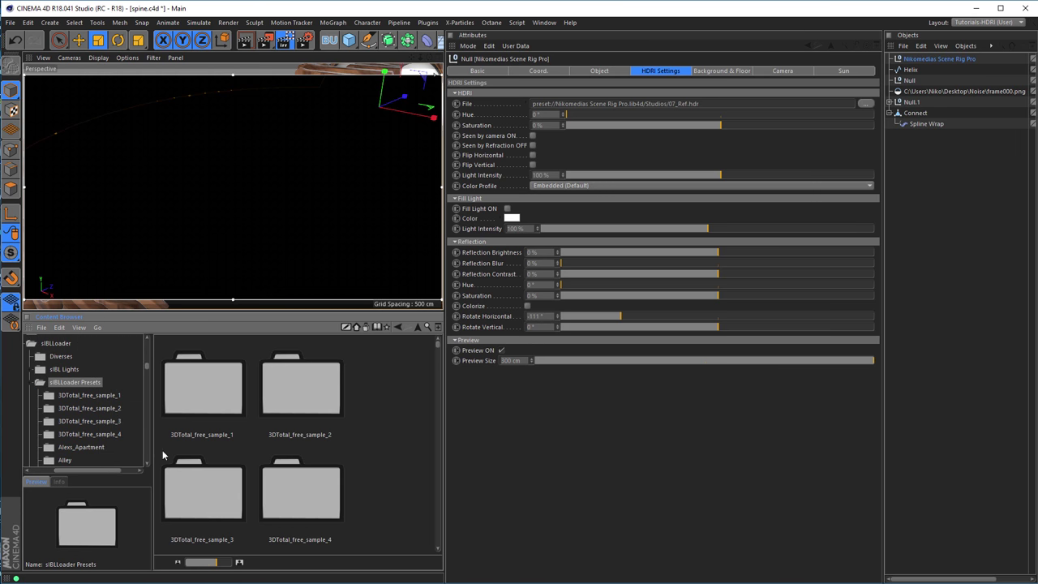
{"action": "left_click", "coordinate": [77, 396]}
{"action": "left_click_drag", "start_coordinate": [146, 367], "coordinate": [151, 436]}
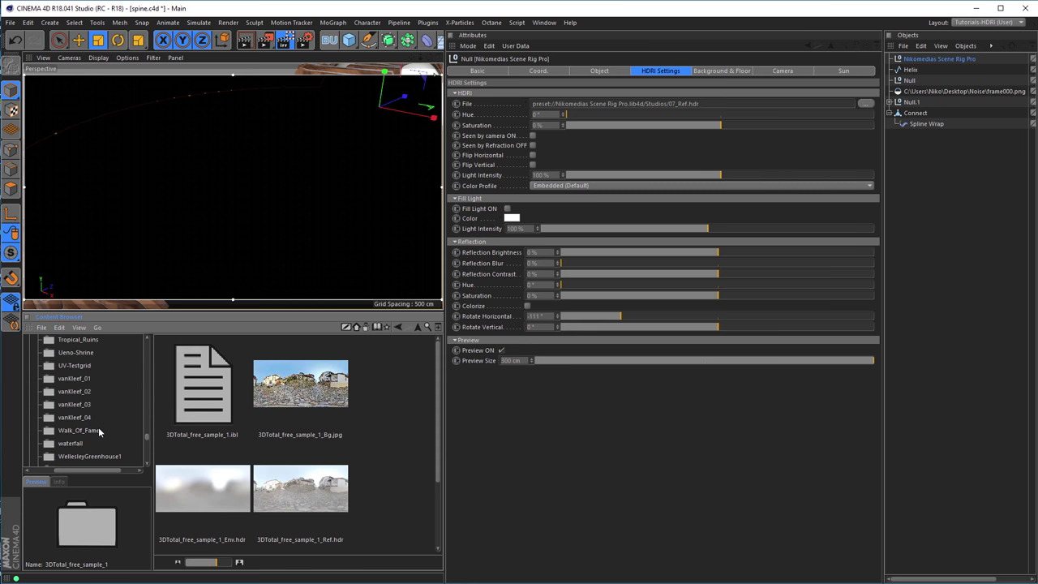
- Load vanKleef_01_Ref.hdr as the HDRI file, keeping its original location, and set reflection brightness to 12 %
{"action": "left_click", "coordinate": [72, 378]}
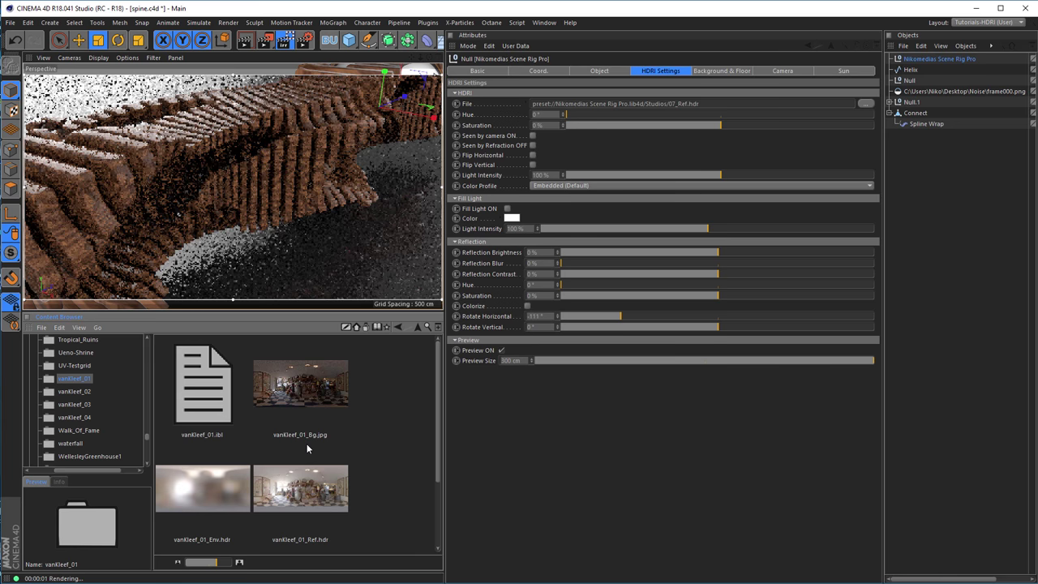
{"action": "scroll", "coordinate": [306, 444], "scroll_direction": "down", "scroll_amount": 1}
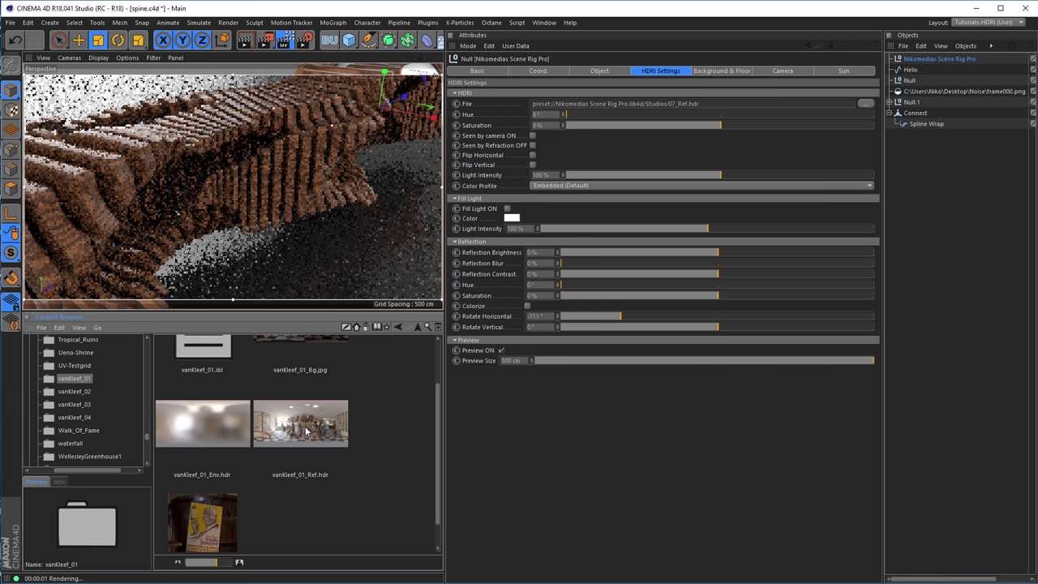
{"action": "left_click_drag", "start_coordinate": [300, 430], "coordinate": [643, 108]}
{"action": "left_click", "coordinate": [632, 337]}
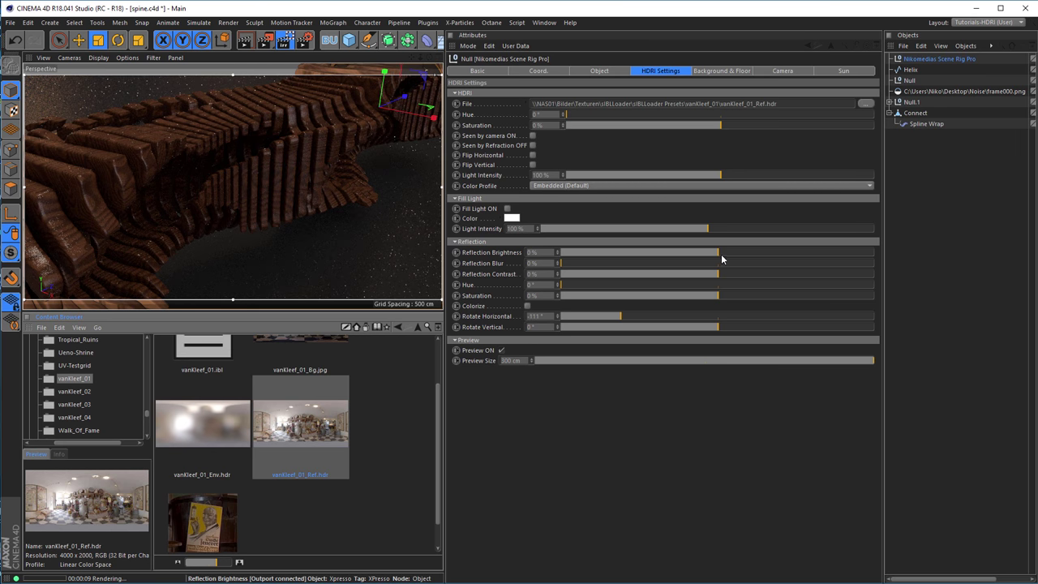
{"action": "left_click_drag", "start_coordinate": [719, 253], "coordinate": [726, 255]}
{"action": "left_click_drag", "start_coordinate": [730, 256], "coordinate": [737, 259]}
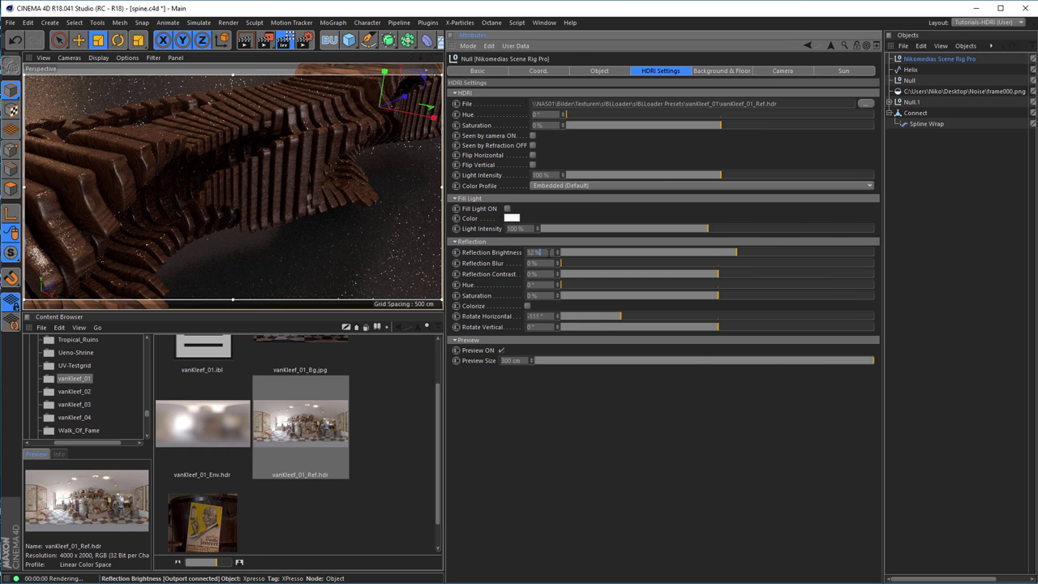
- Set Reflection Brightness back to 0 %
{"action": "left_click", "coordinate": [534, 252]}
{"action": "type", "text": "0"}
{"action": "key", "text": "Return"}
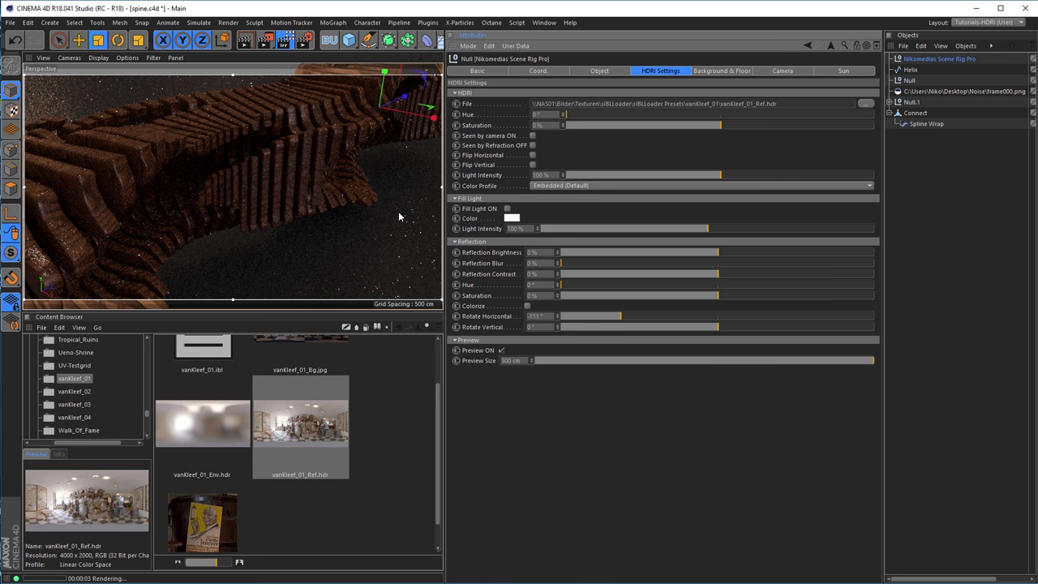
- Turn on the fill light at 25 % intensity and enable the preview
{"action": "left_click", "coordinate": [507, 209]}
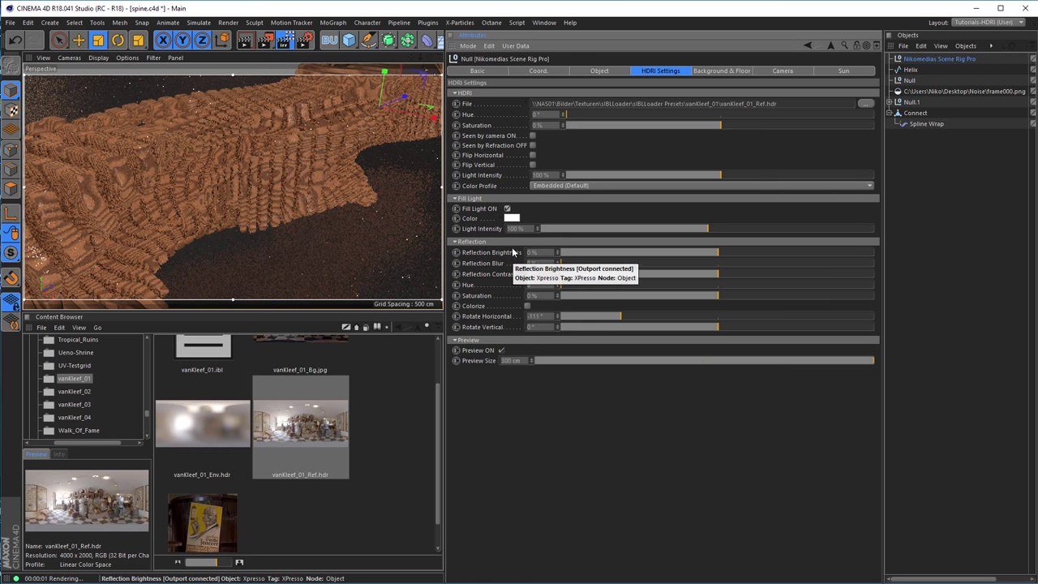
{"action": "left_click", "coordinate": [518, 227]}
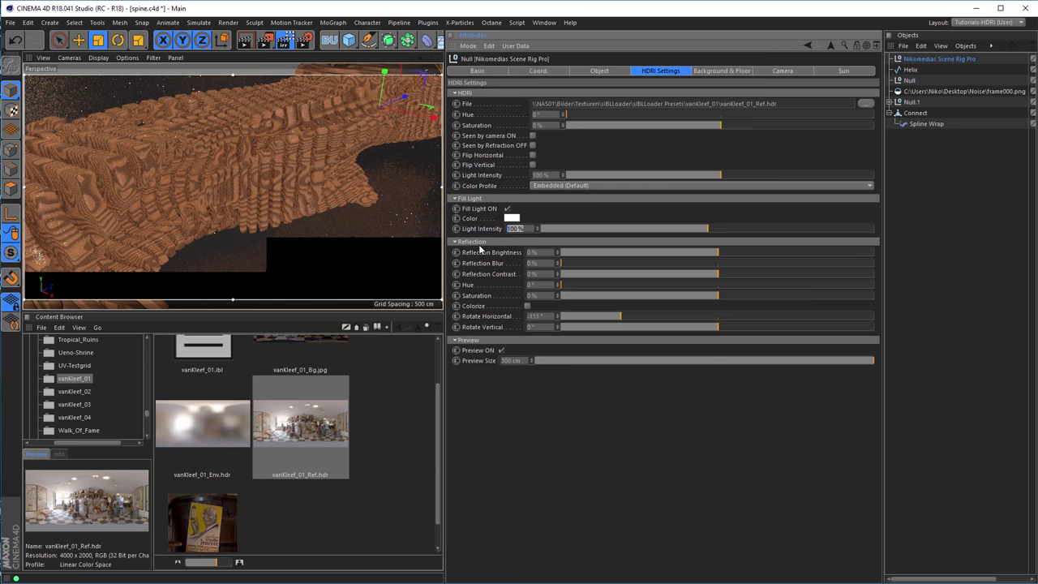
{"action": "type", "text": "30"}
{"action": "key", "text": "Return"}
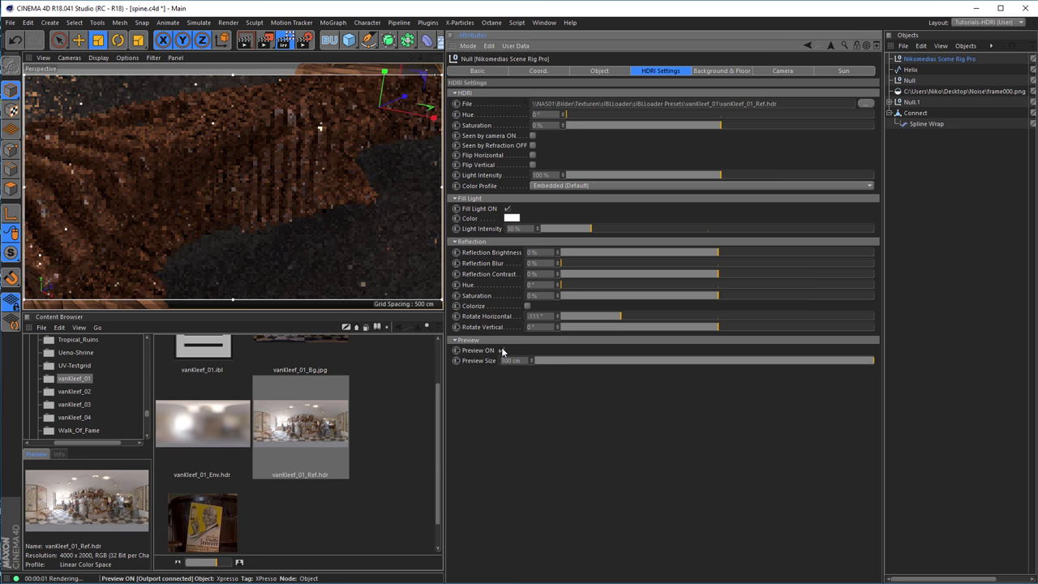
{"action": "left_click", "coordinate": [501, 350]}
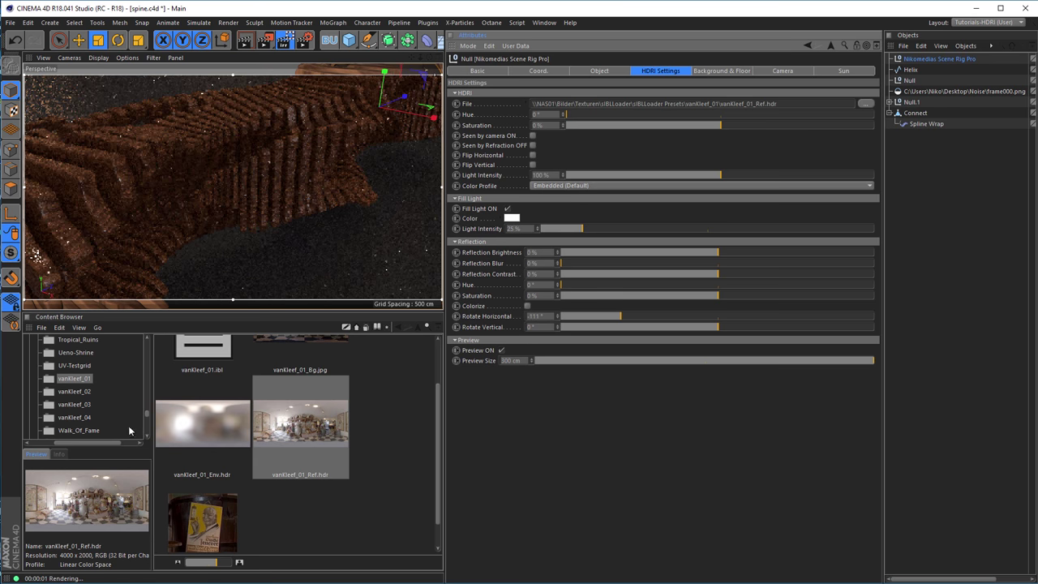
- Load vanKleef_02_Ref.hdr as the HDRI file without copying it, and rotate it horizontally to about 180°
{"action": "left_click", "coordinate": [72, 391]}
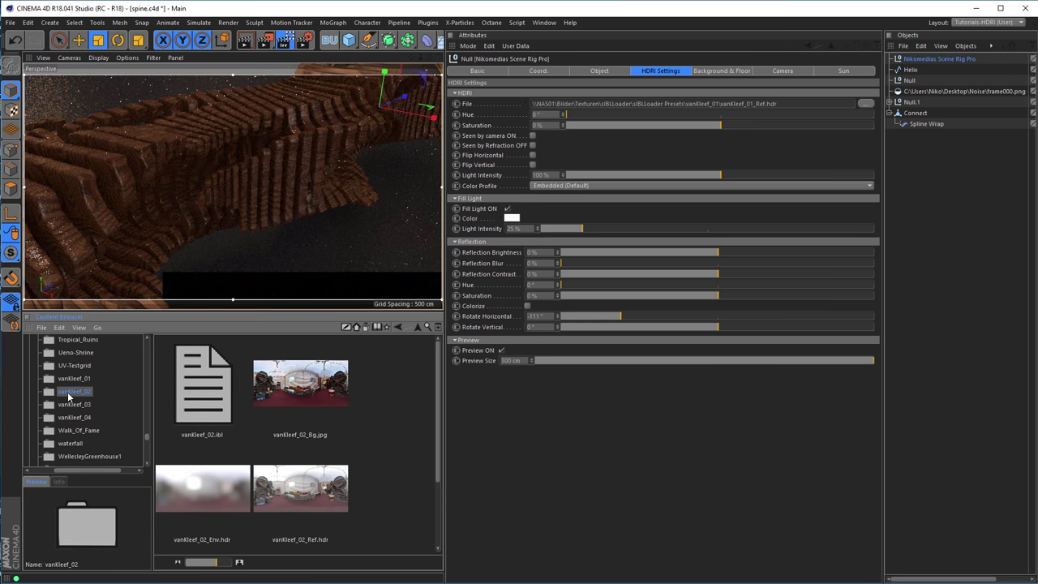
{"action": "left_click_drag", "start_coordinate": [285, 486], "coordinate": [628, 107]}
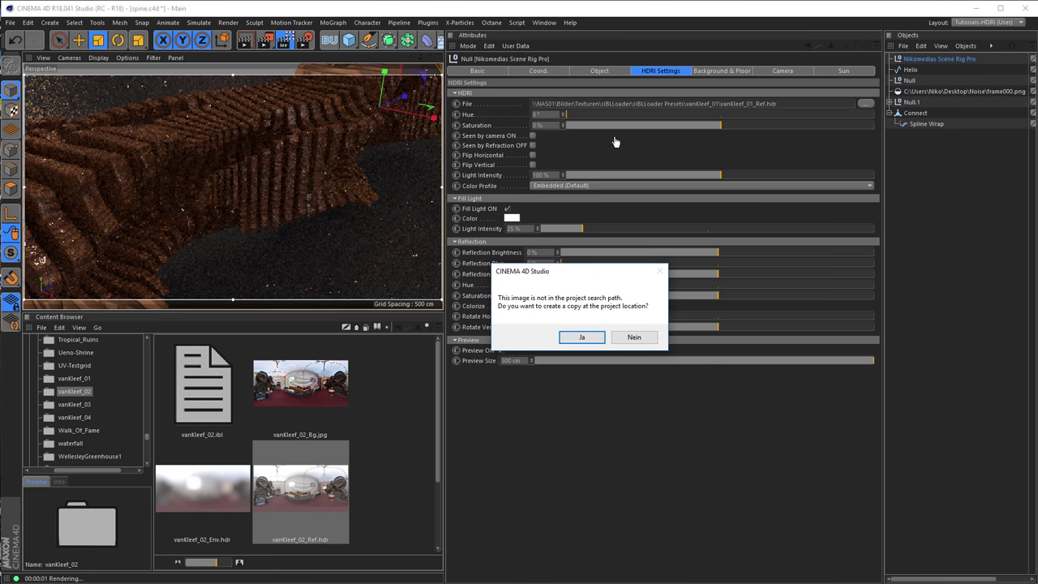
{"action": "left_click", "coordinate": [631, 337]}
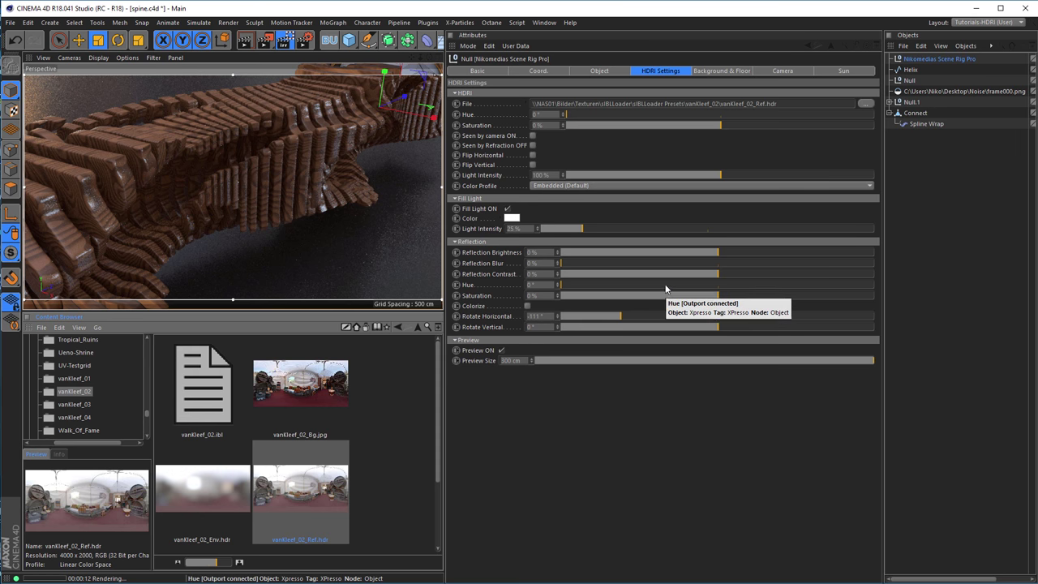
{"action": "left_click", "coordinate": [653, 114]}
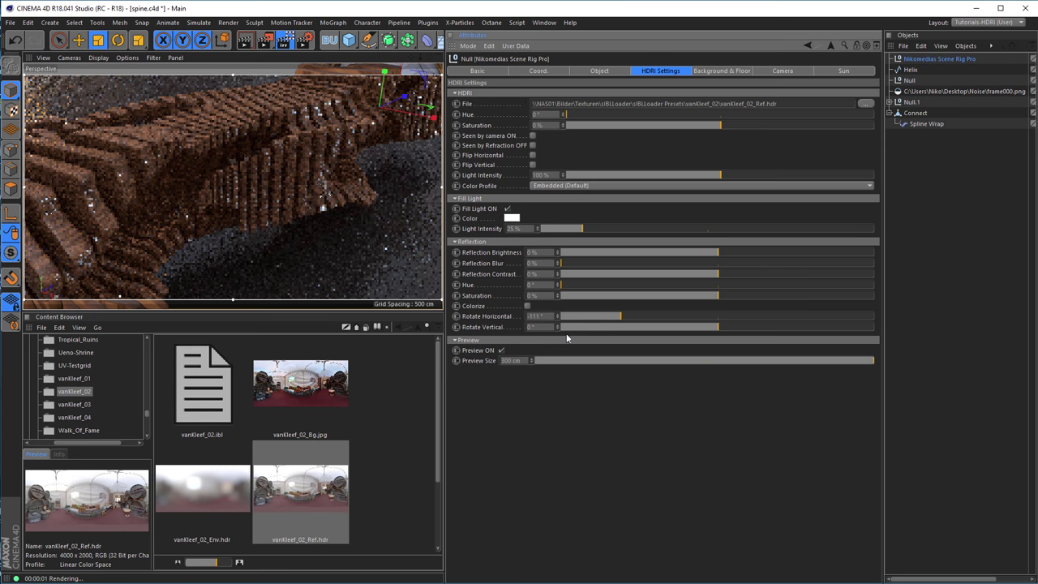
{"action": "left_click_drag", "start_coordinate": [618, 316], "coordinate": [784, 312]}
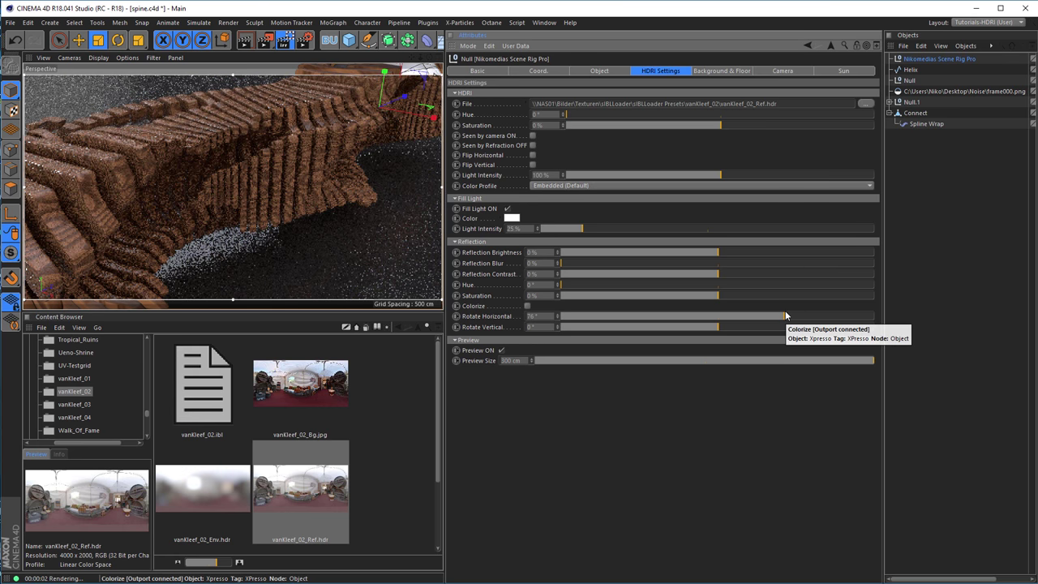
{"action": "left_click_drag", "start_coordinate": [784, 311], "coordinate": [831, 315]}
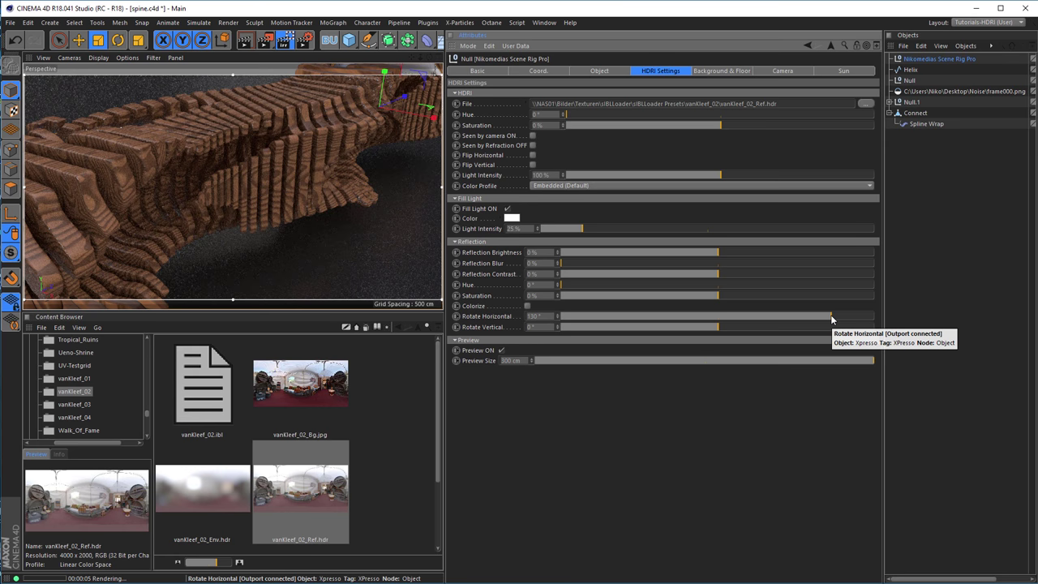
{"action": "left_click_drag", "start_coordinate": [831, 318], "coordinate": [870, 317]}
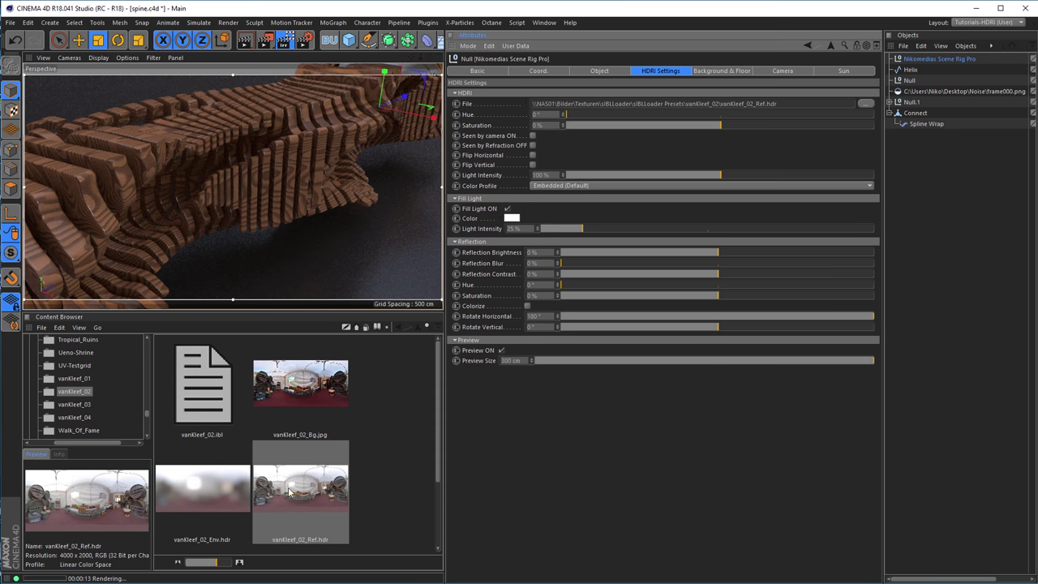
- Try vanKleef_03_Ref.hdr as the HDRI file, keeping it at its original location
{"action": "left_click", "coordinate": [76, 405]}
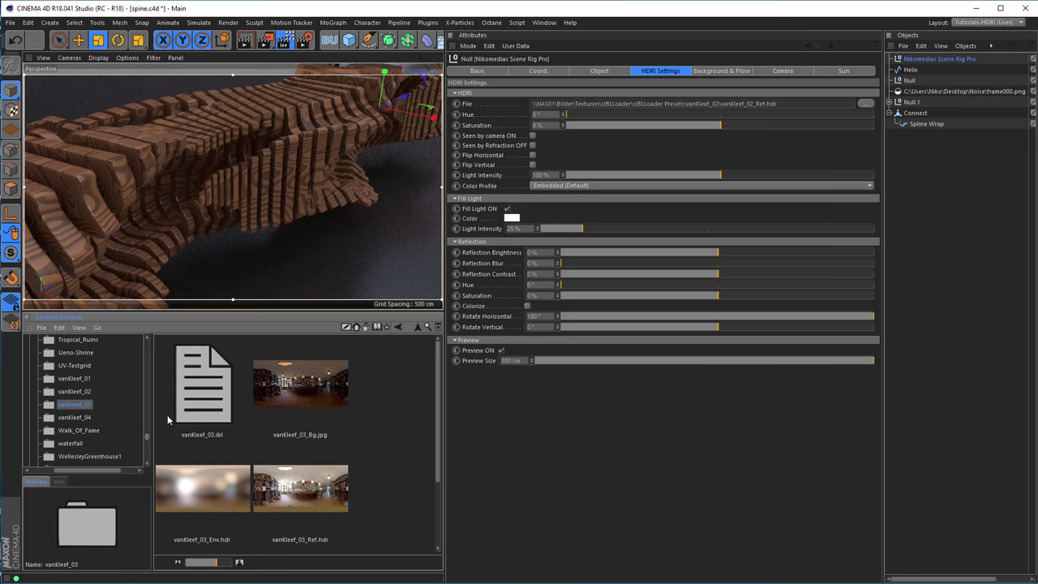
{"action": "left_click_drag", "start_coordinate": [287, 498], "coordinate": [629, 111]}
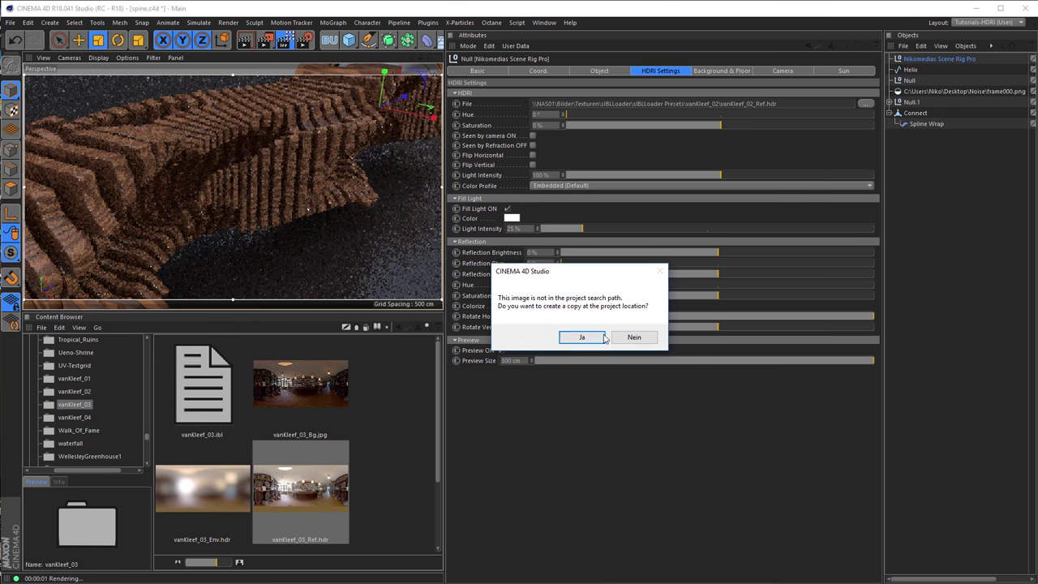
{"action": "left_click", "coordinate": [633, 337]}
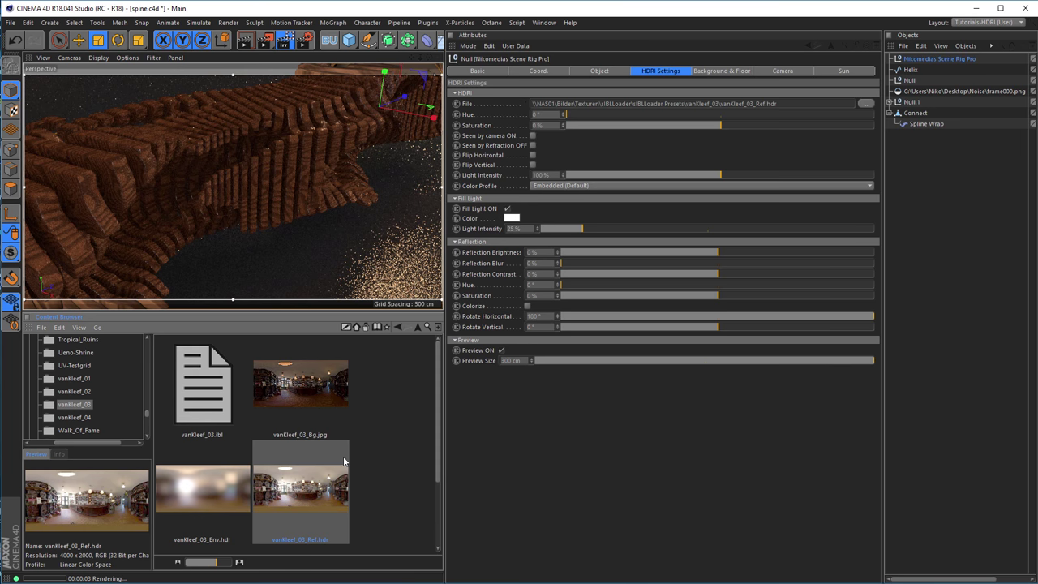
- Try vanKleef_04_Ref.hdr, testing rotations of 42° and -54° before returning to 180°
{"action": "left_click", "coordinate": [80, 417]}
{"action": "left_click_drag", "start_coordinate": [295, 492], "coordinate": [706, 111]}
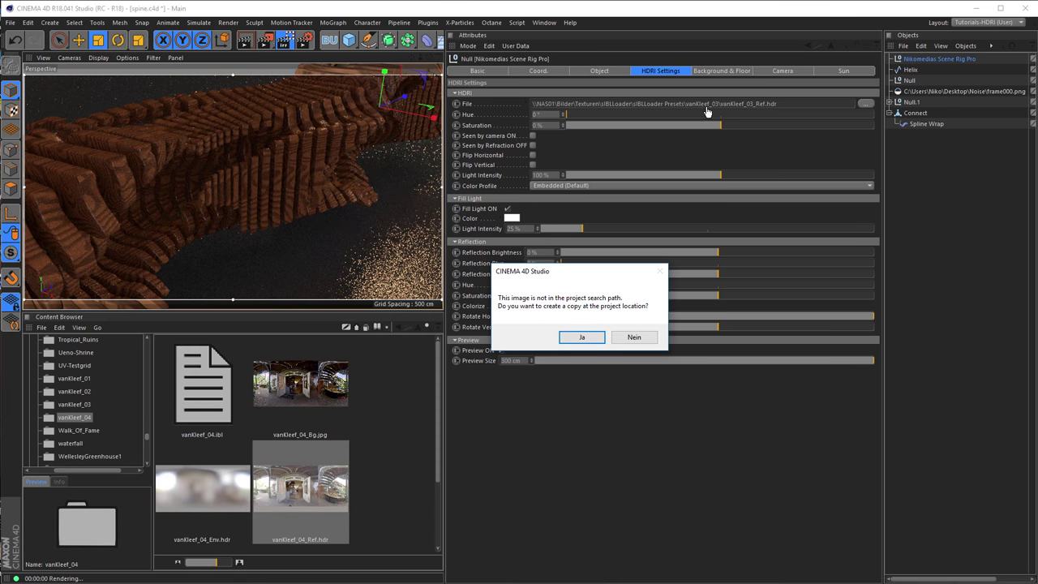
{"action": "left_click", "coordinate": [634, 336]}
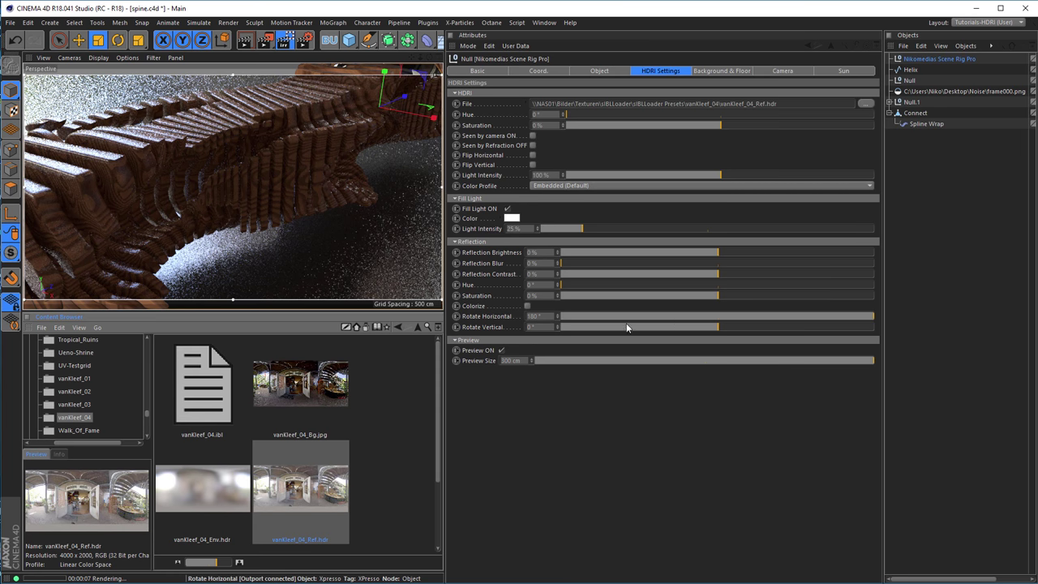
{"action": "left_click_drag", "start_coordinate": [853, 316], "coordinate": [754, 320]}
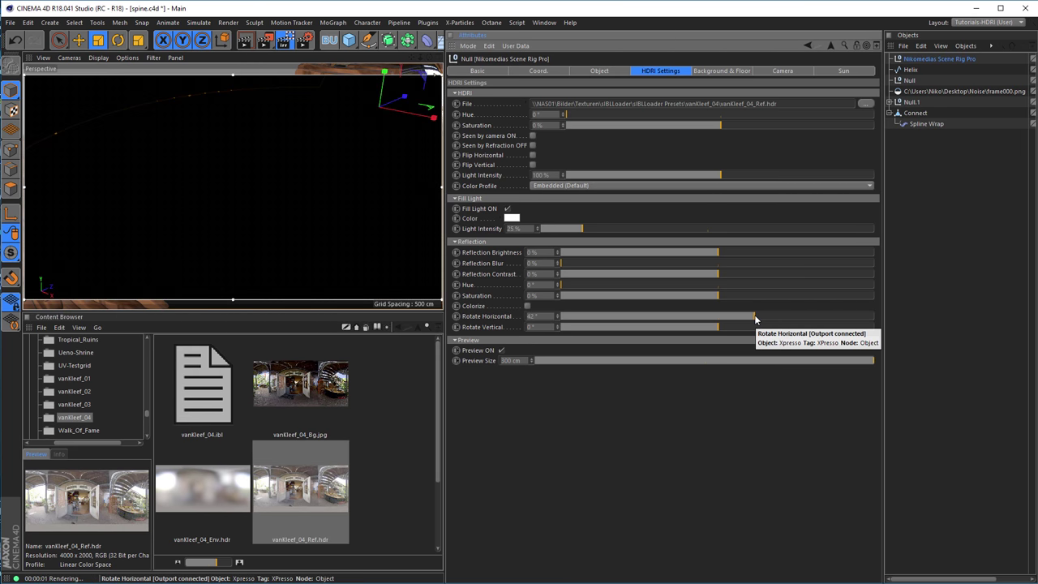
{"action": "left_click_drag", "start_coordinate": [755, 319], "coordinate": [671, 317]}
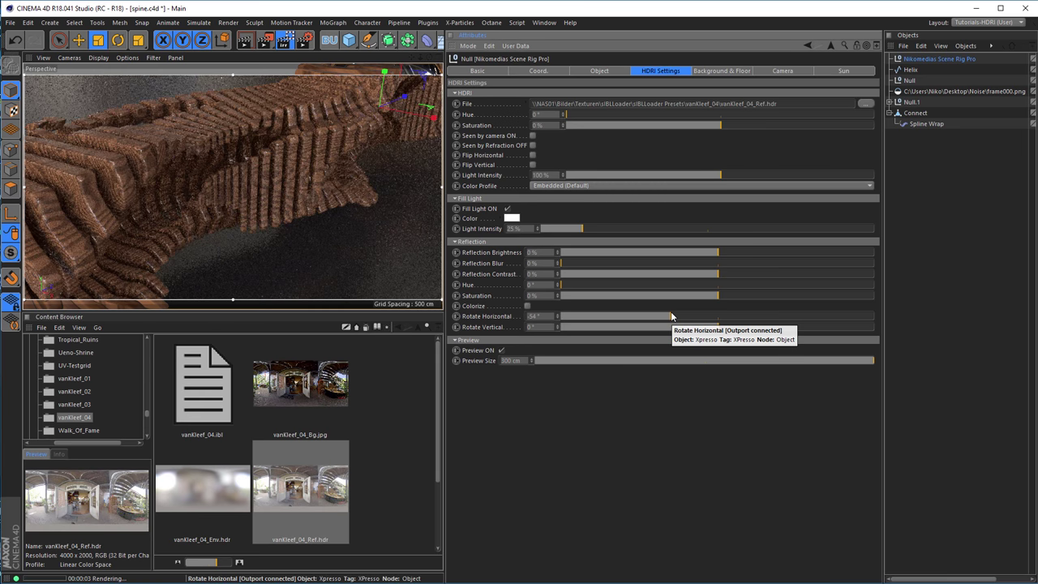
{"action": "left_click_drag", "start_coordinate": [671, 315], "coordinate": [890, 321]}
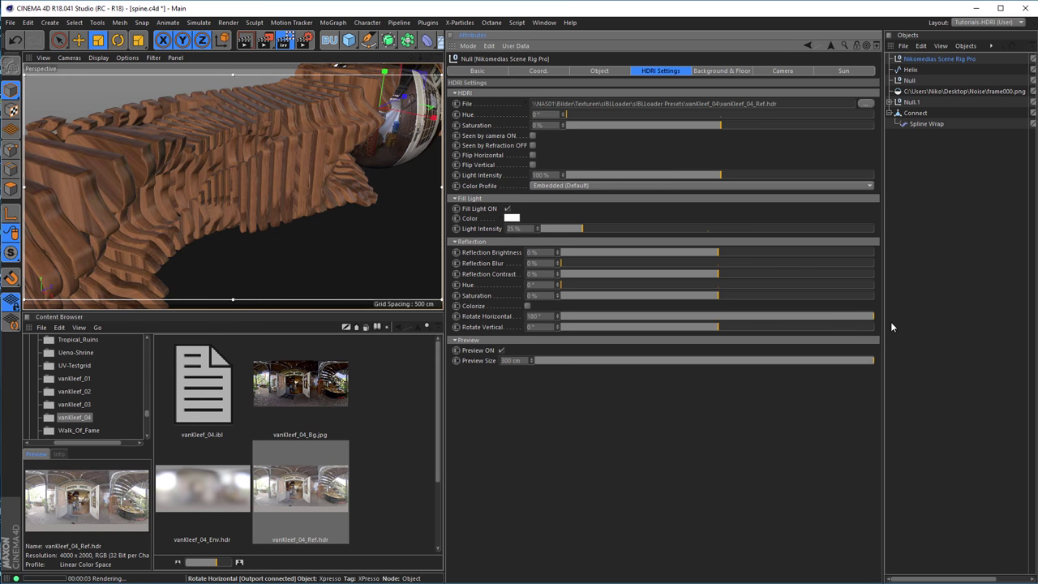
- Restore vanKleef_02_Ref.hdr as the HDRI file and switch to the Tutorials (User) layout
{"action": "left_click", "coordinate": [77, 393]}
{"action": "left_click_drag", "start_coordinate": [296, 490], "coordinate": [647, 106]}
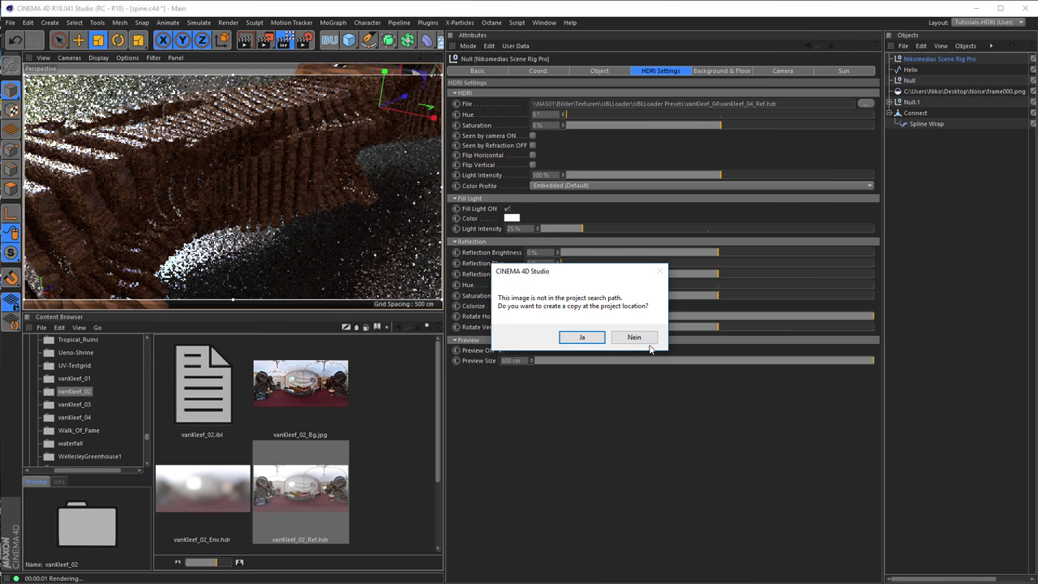
{"action": "left_click", "coordinate": [649, 341]}
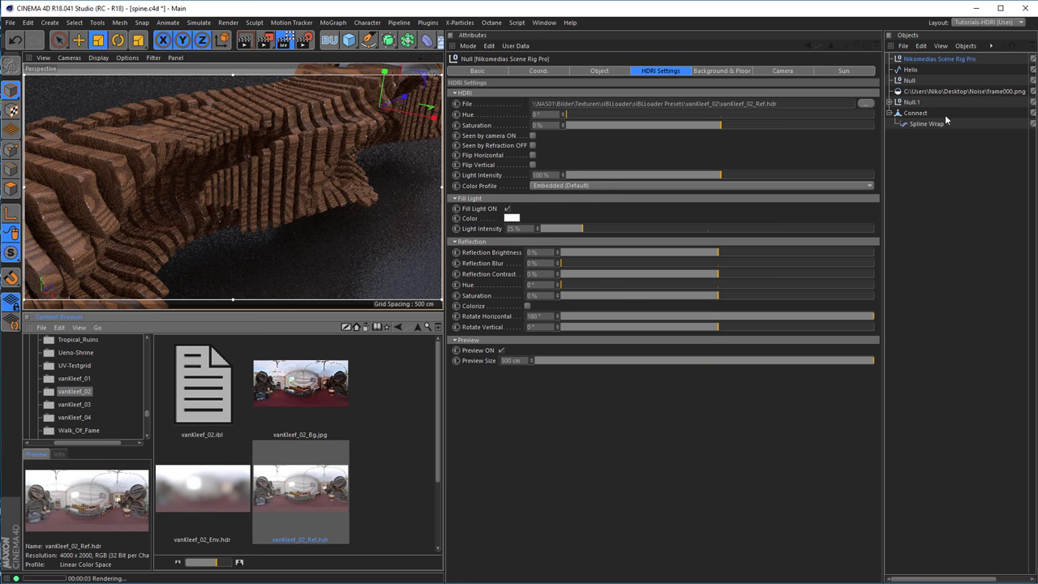
{"action": "left_click", "coordinate": [973, 23]}
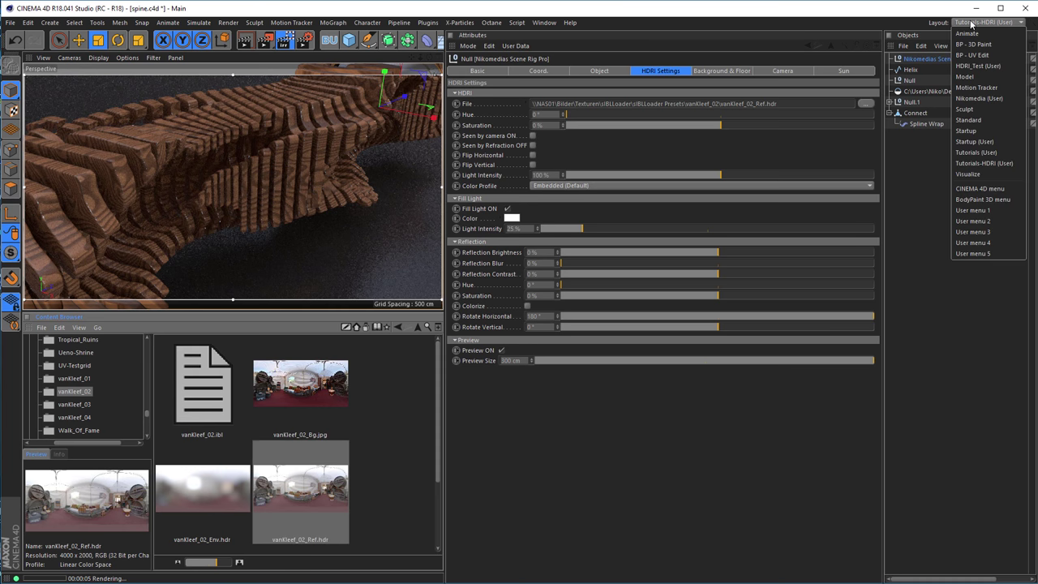
{"action": "left_click", "coordinate": [1000, 153]}
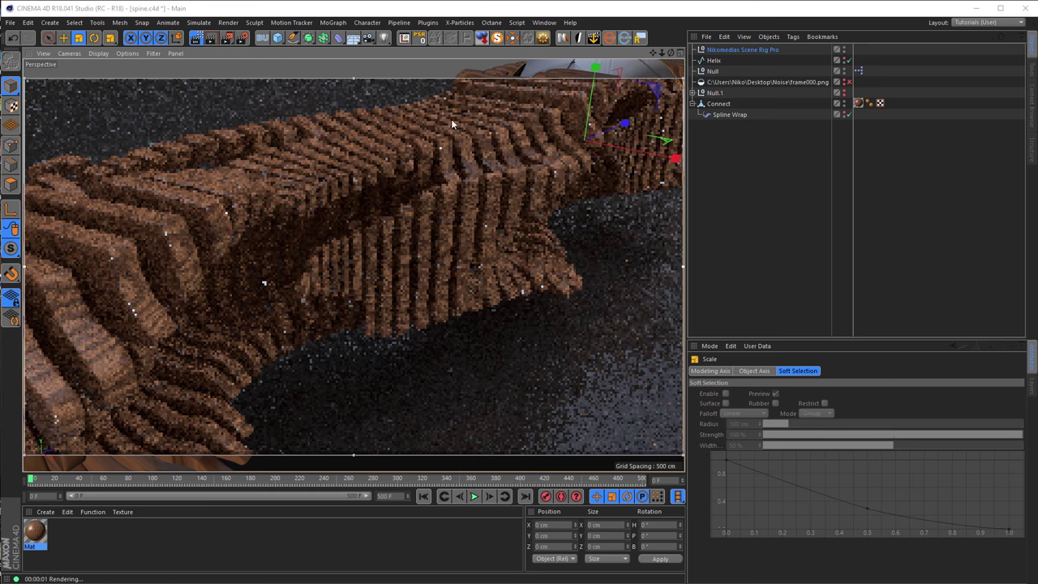
- Resize the interactive render region so it covers the view
{"action": "left_click_drag", "start_coordinate": [355, 77], "coordinate": [354, 60]}
{"action": "mouse_move", "coordinate": [353, 456]}
{"action": "left_mouse_down"}
{"action": "mouse_move", "coordinate": [351, 470]}
{"action": "mouse_move", "coordinate": [380, 389]}
{"action": "mouse_move", "coordinate": [363, 451]}
{"action": "left_mouse_up"}
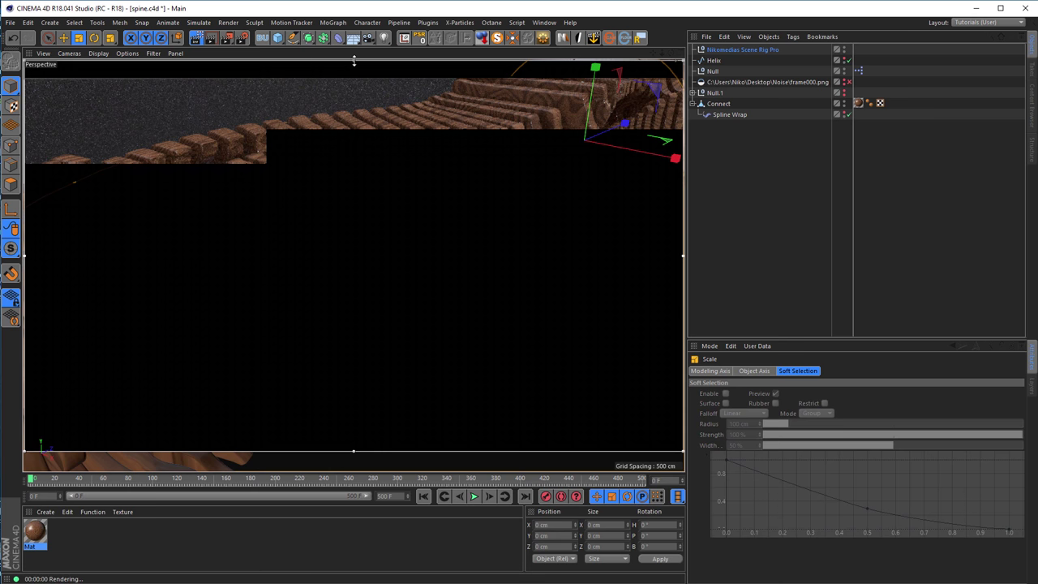
{"action": "left_click_drag", "start_coordinate": [353, 62], "coordinate": [353, 76]}
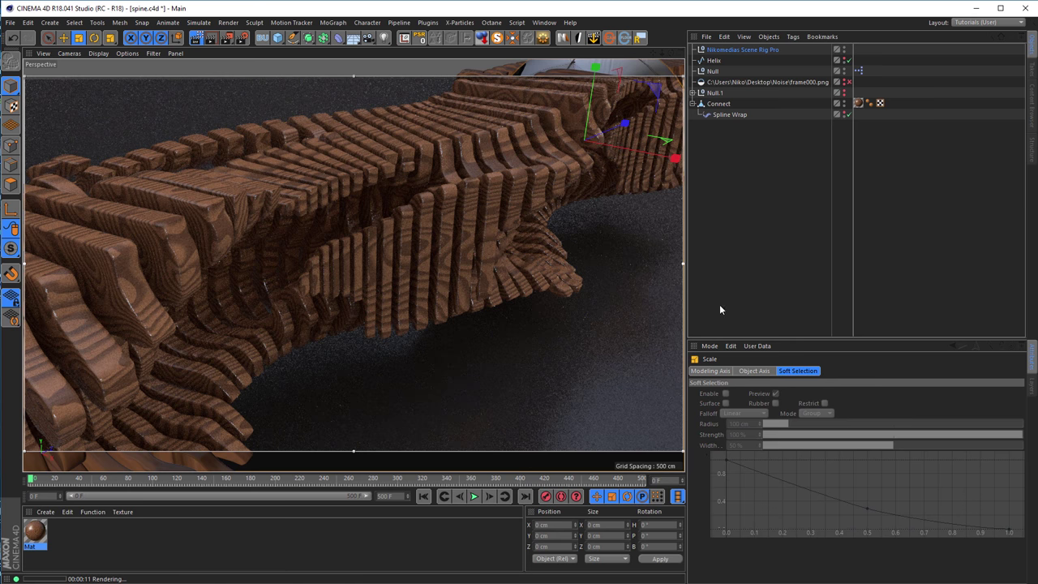
- Uncheck the scene rig's HDRI Preview ON and show its Camera settings (focal length 36, F-Stop 8)
{"action": "left_click", "coordinate": [733, 50]}
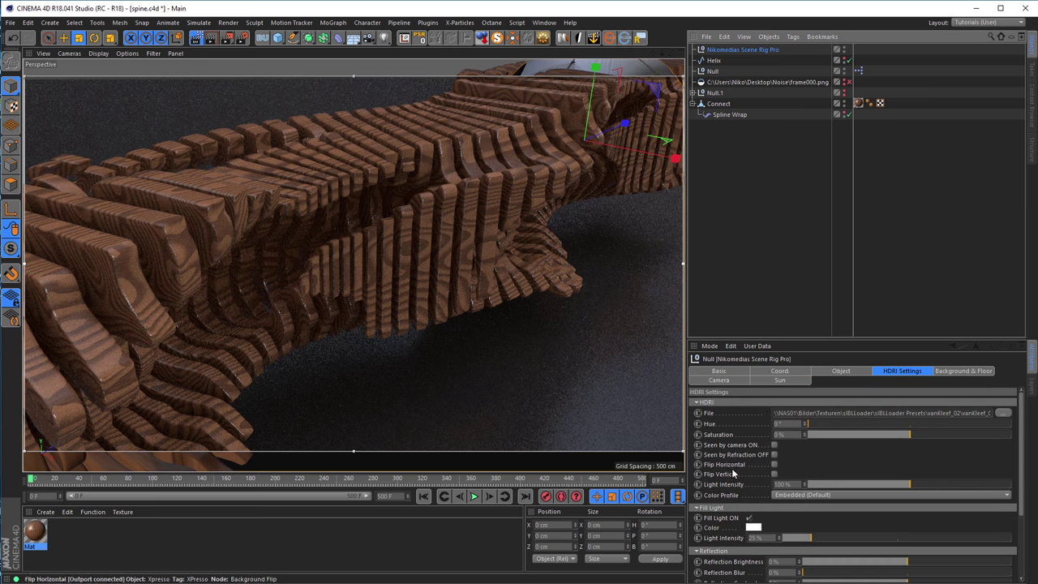
{"action": "scroll", "coordinate": [738, 519], "scroll_direction": "down", "scroll_amount": 3}
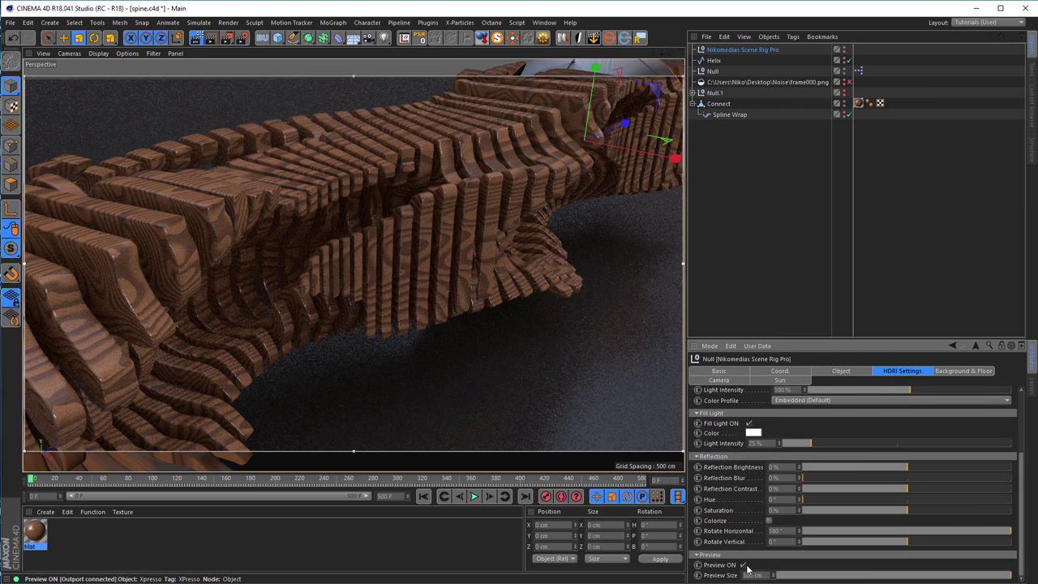
{"action": "left_click", "coordinate": [743, 565]}
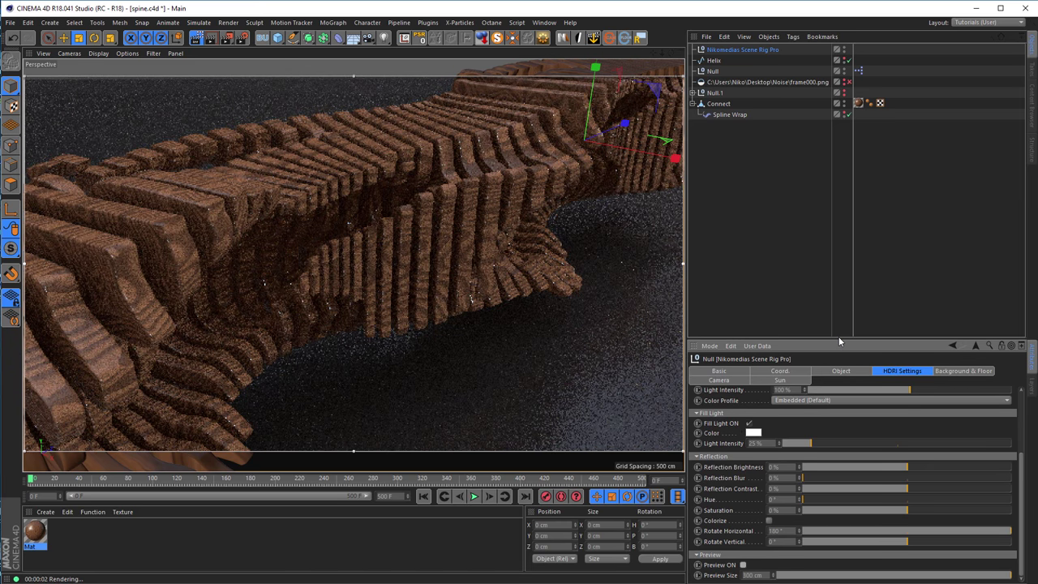
{"action": "left_click_drag", "start_coordinate": [839, 338], "coordinate": [838, 199]}
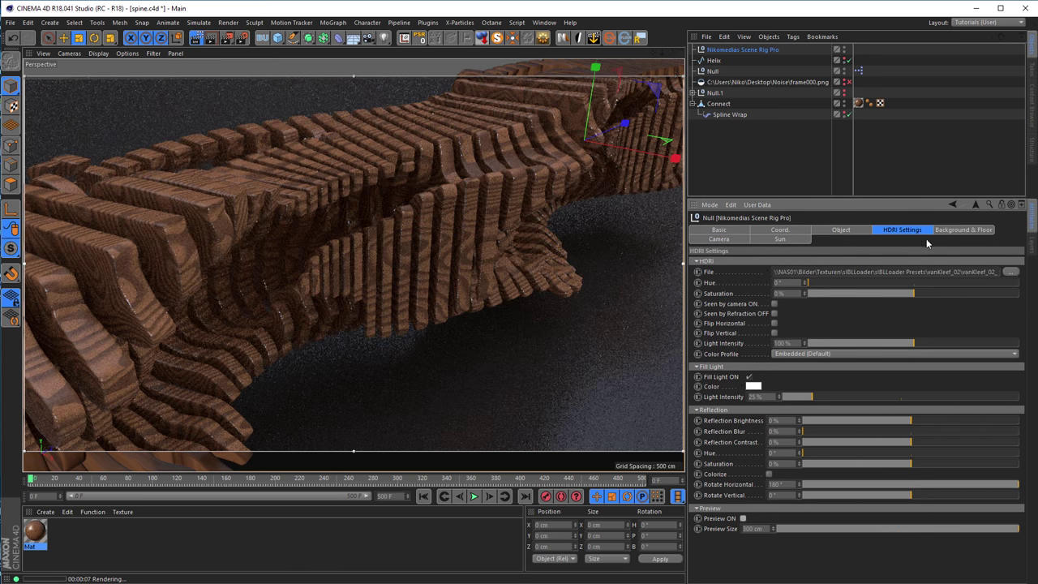
{"action": "left_click", "coordinate": [733, 240]}
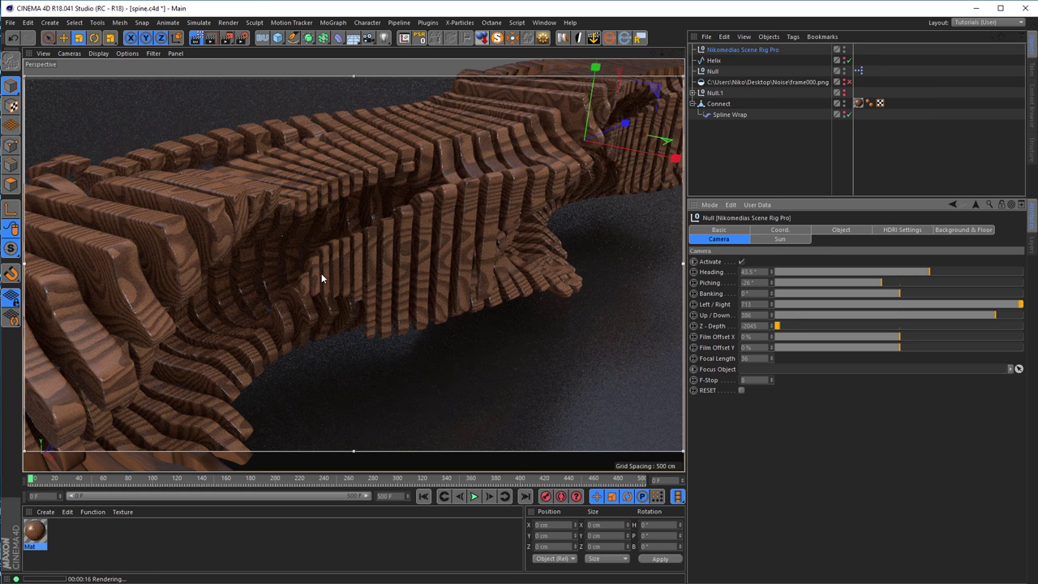
- Stop the interactive render and frame the spine in the maximized top view
{"action": "left_click", "coordinate": [198, 38]}
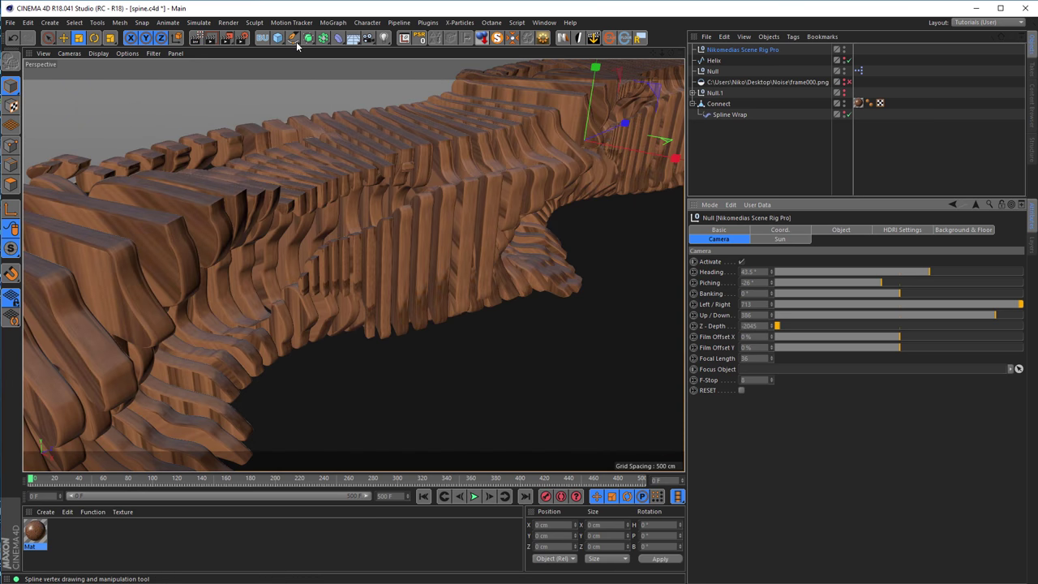
{"action": "middle_click", "coordinate": [337, 137]}
{"action": "middle_click", "coordinate": [443, 170]}
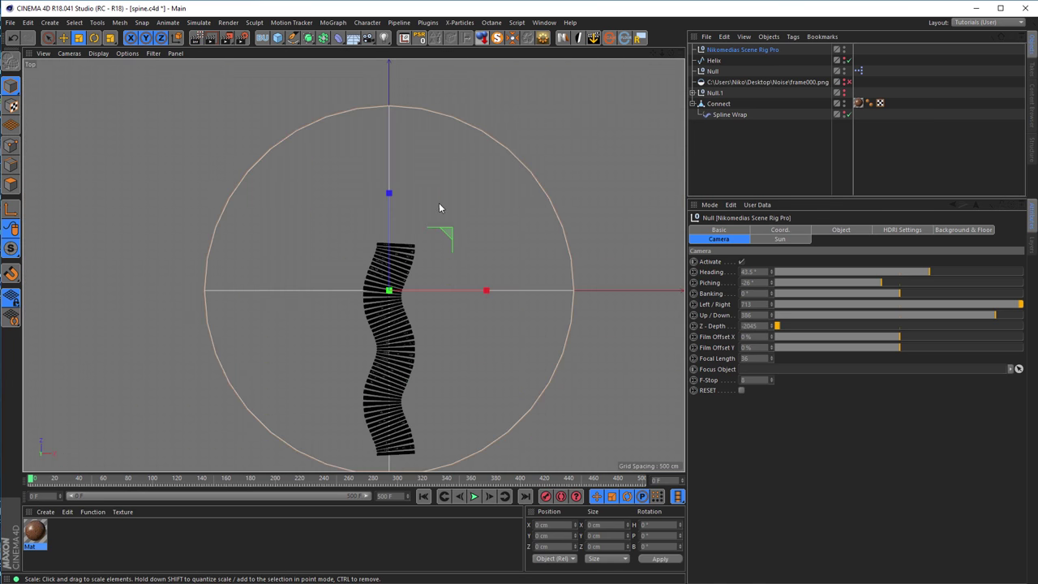
{"action": "scroll", "coordinate": [406, 208], "scroll_direction": "down", "scroll_amount": 2}
{"action": "middle_click_drag", "start_coordinate": [406, 207], "coordinate": [410, 186]}
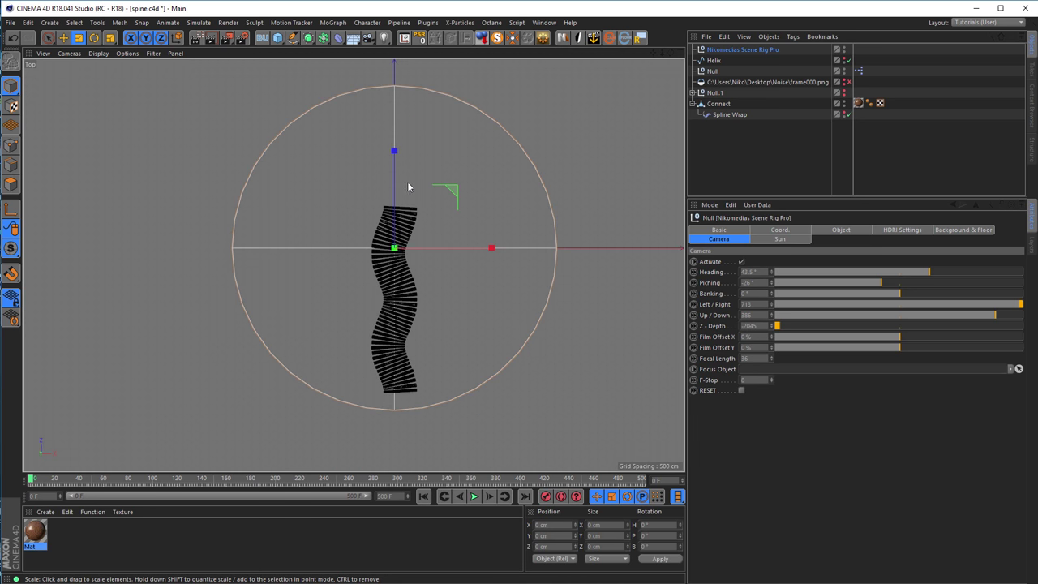
- Make Spline Wrap a child of Connect so the slices bend along the Helix
{"action": "left_click", "coordinate": [725, 105]}
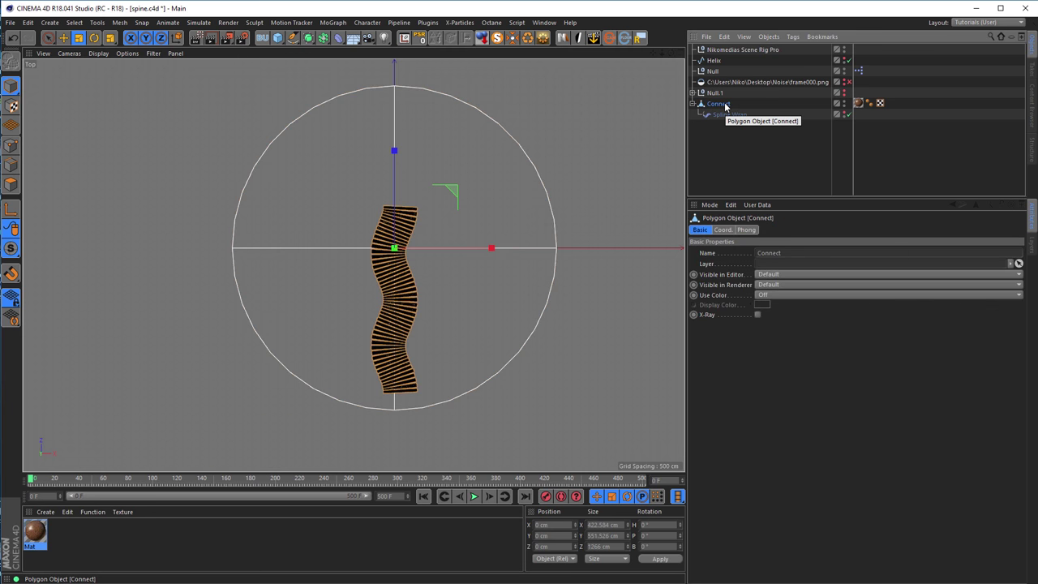
{"action": "left_click_drag", "start_coordinate": [727, 116], "coordinate": [725, 143]}
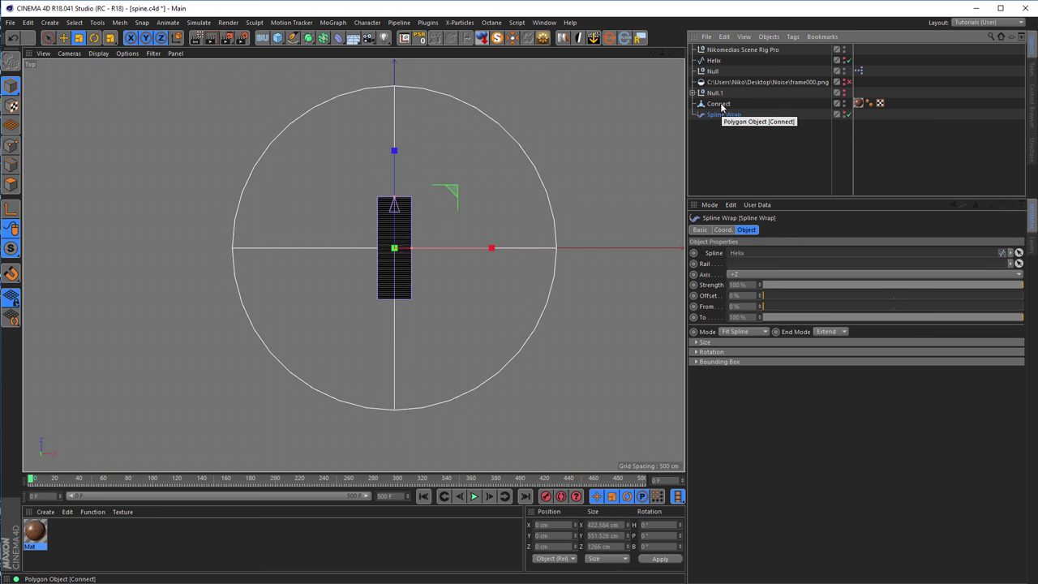
{"action": "left_click", "coordinate": [719, 104]}
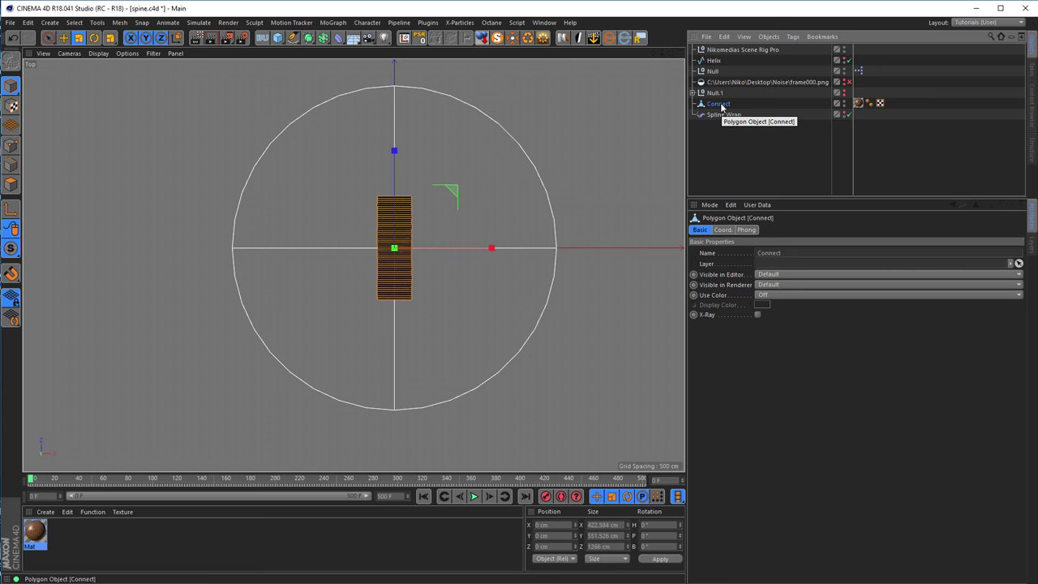
{"action": "left_click", "coordinate": [721, 116]}
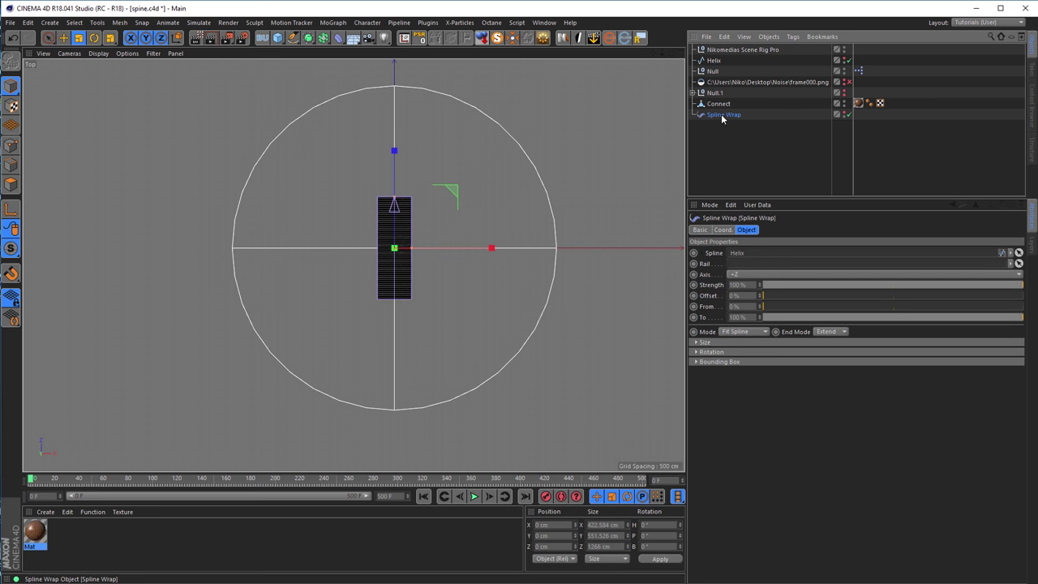
{"action": "left_click_drag", "start_coordinate": [721, 115], "coordinate": [724, 104]}
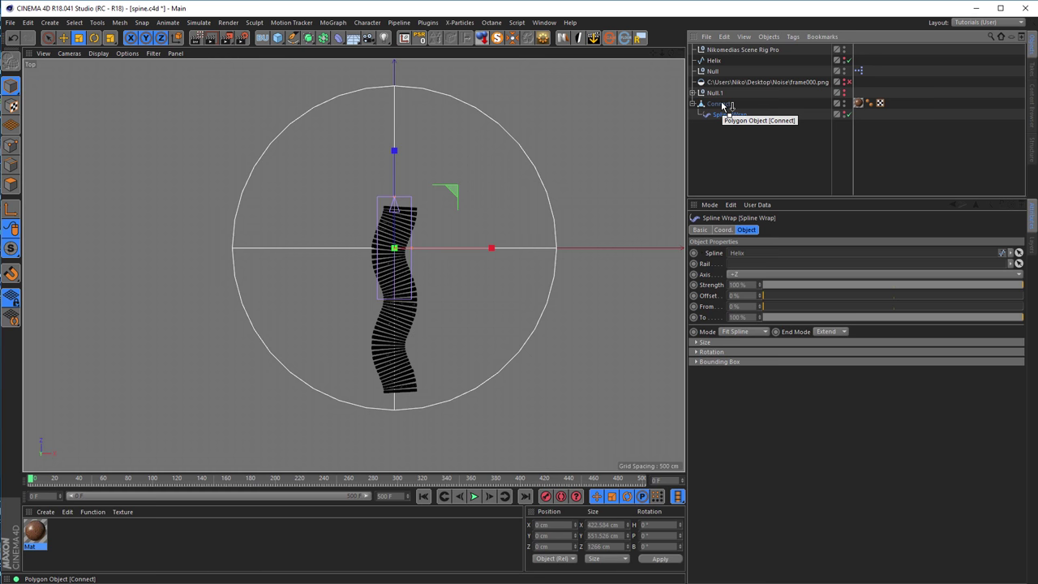
{"action": "left_click", "coordinate": [712, 61]}
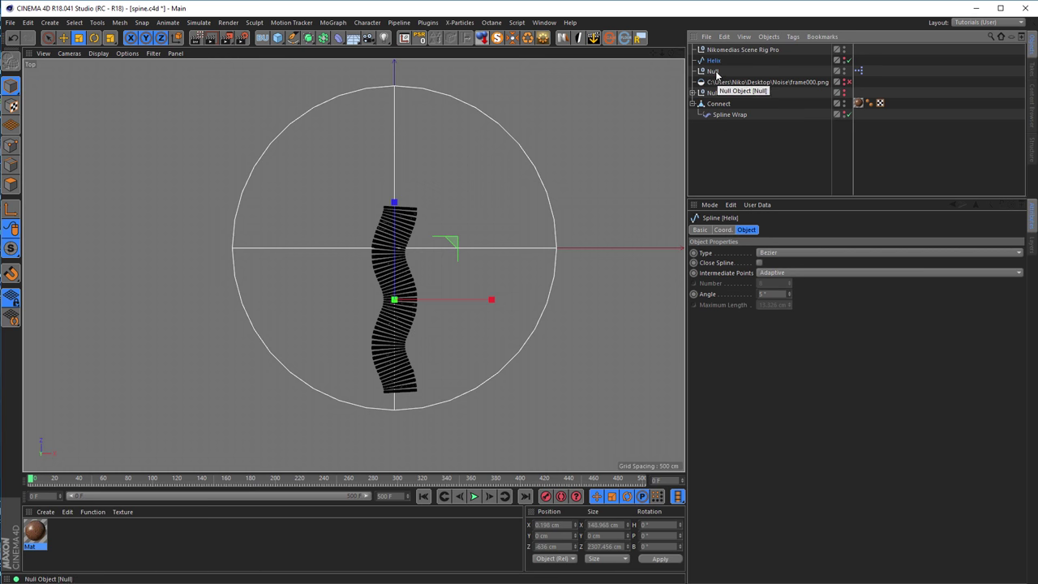
{"action": "left_click", "coordinate": [726, 148]}
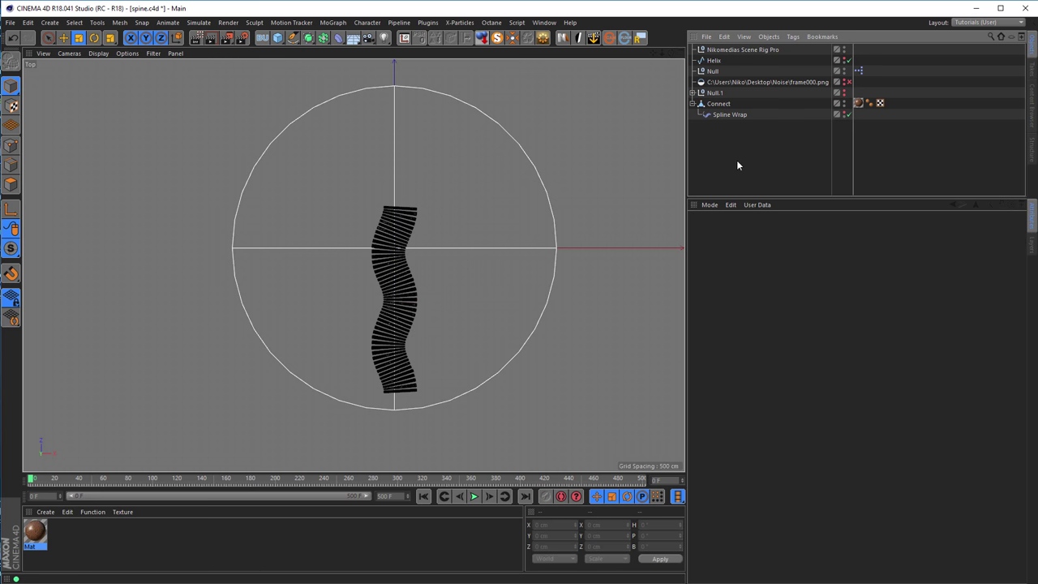
- Add a Null and move it onto the wooden spine's surface in the Perspective view
{"action": "left_click", "coordinate": [277, 38]}
{"action": "left_click", "coordinate": [307, 53]}
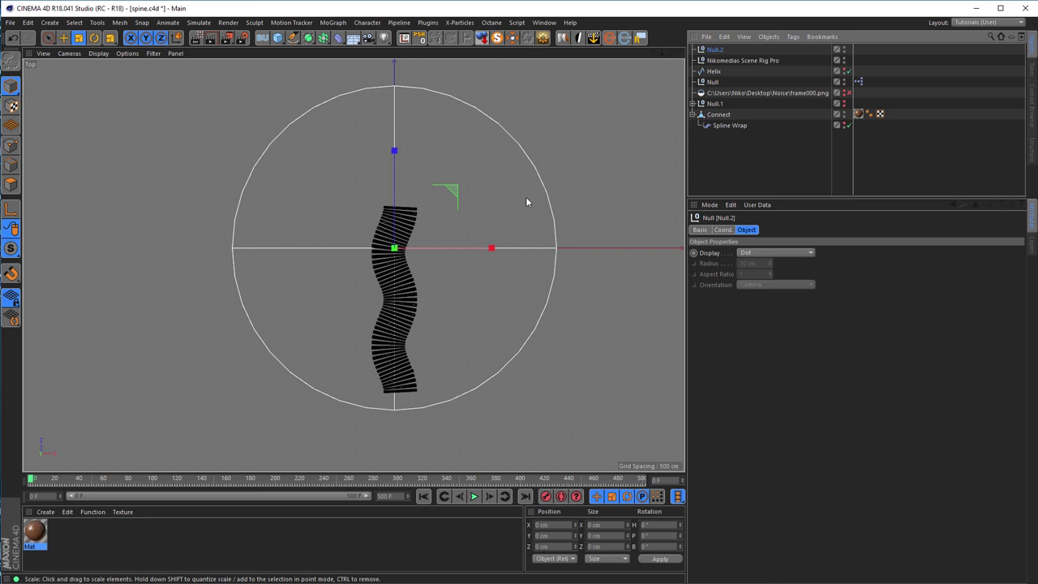
{"action": "key", "text": "e"}
{"action": "left_click_drag", "start_coordinate": [485, 202], "coordinate": [472, 295]}
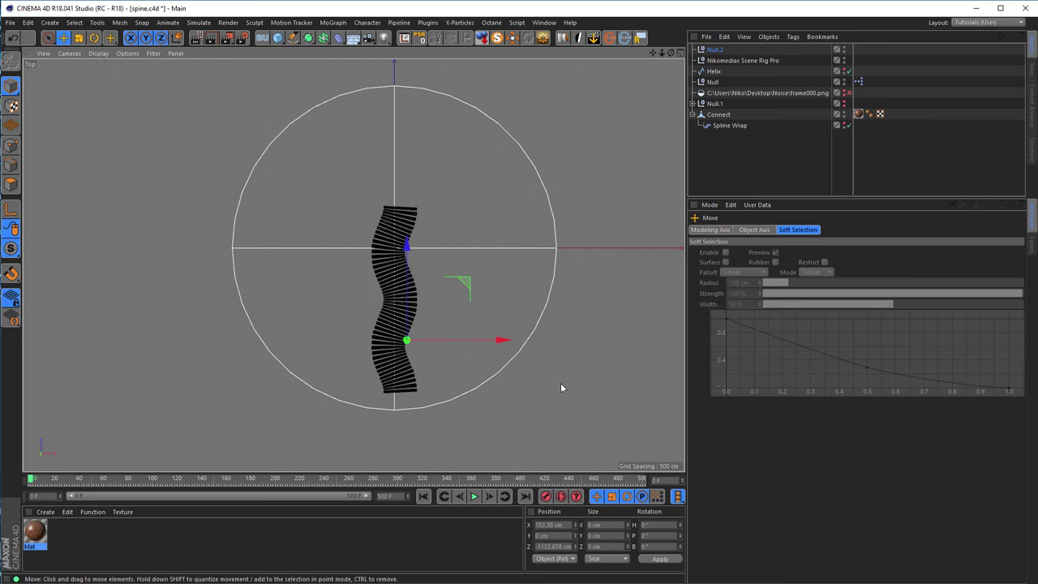
{"action": "middle_click", "coordinate": [561, 383]}
{"action": "middle_click", "coordinate": [221, 188]}
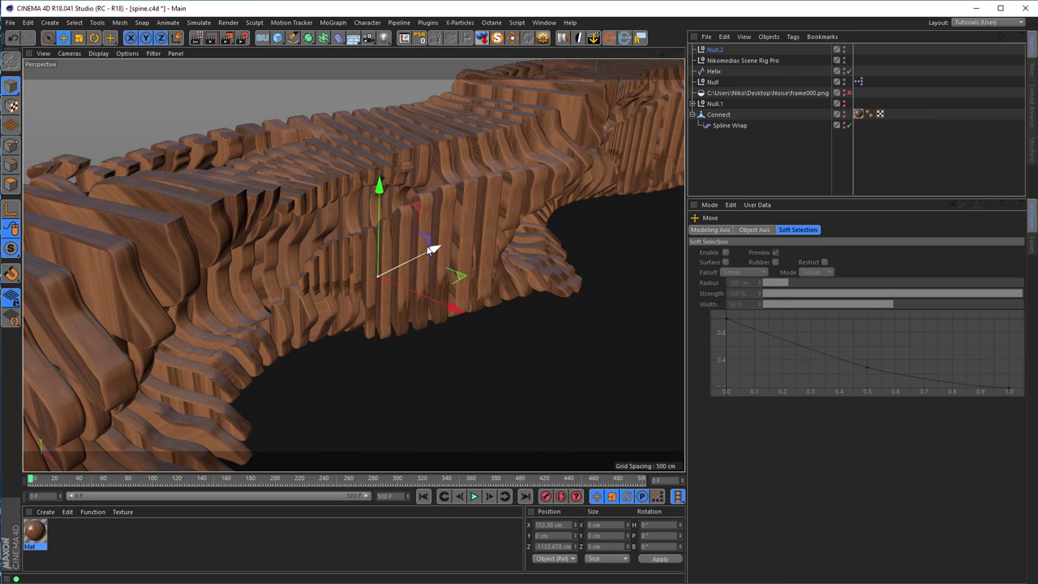
{"action": "left_click_drag", "start_coordinate": [435, 250], "coordinate": [304, 251]}
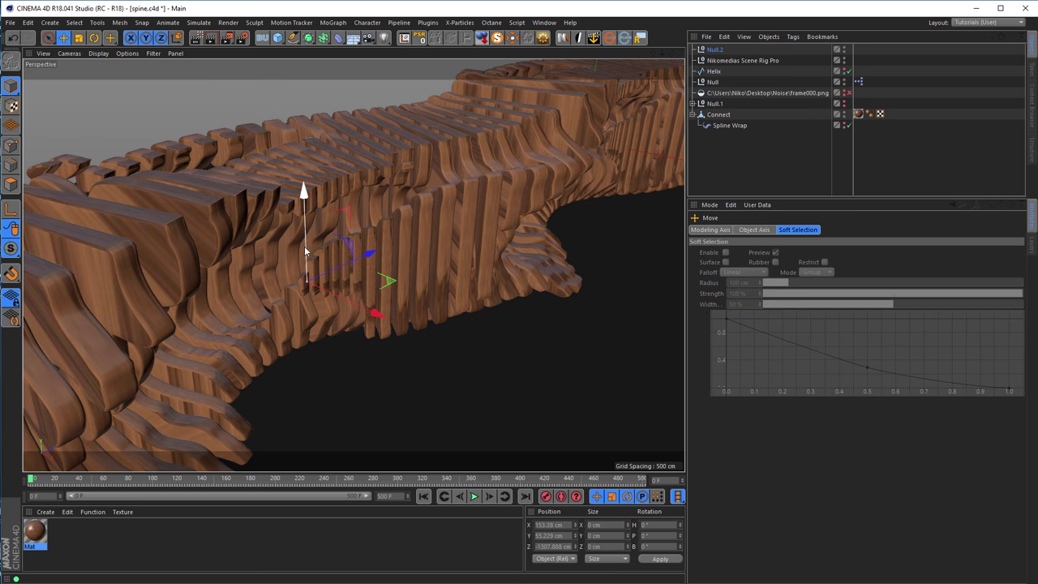
{"action": "middle_click", "coordinate": [373, 314]}
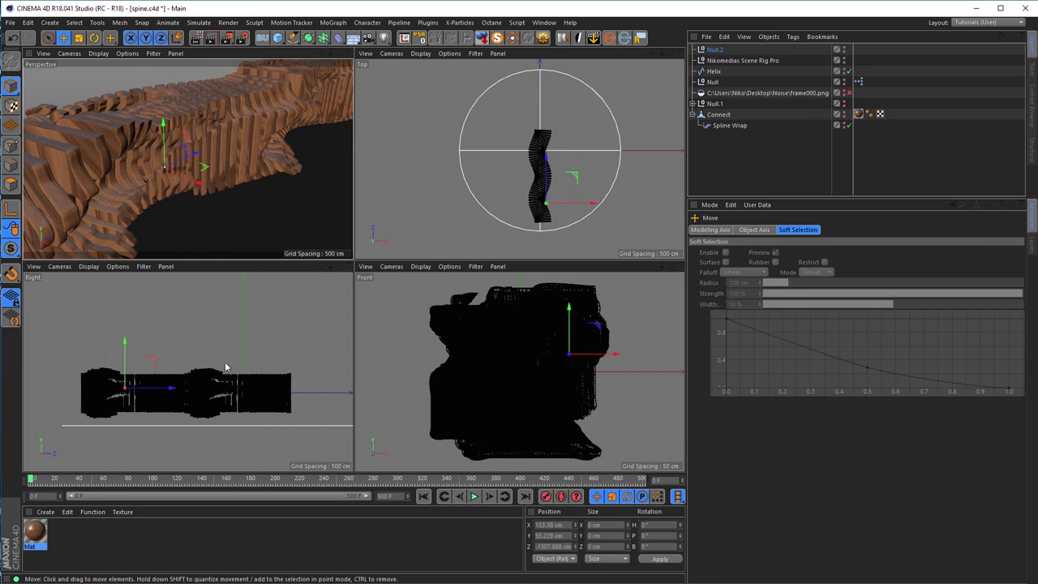
{"action": "middle_click", "coordinate": [236, 207]}
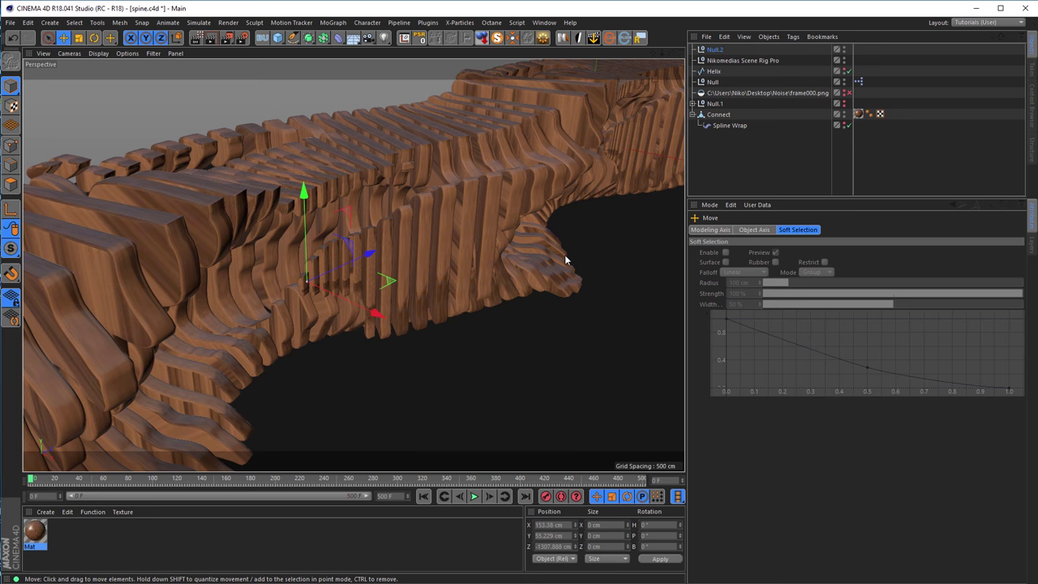
- Rename the new null to 'Focus'
{"action": "left_click", "coordinate": [715, 51]}
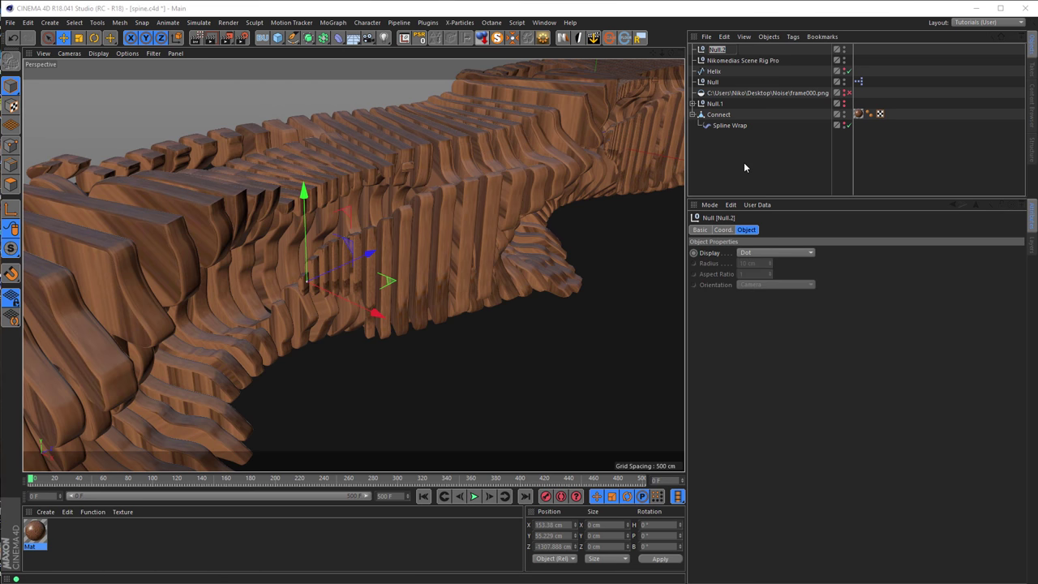
{"action": "type", "text": "Focus"}
{"action": "key", "text": "Return"}
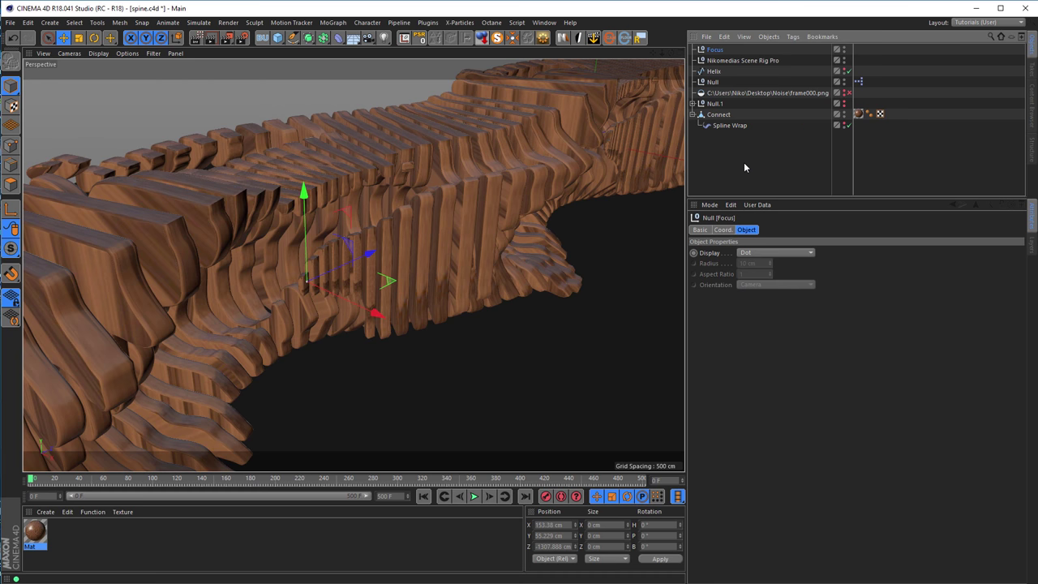
- Set the Focus null as the scene rig camera's Focus Object and start the Interactive Render Region
{"action": "left_click", "coordinate": [739, 60]}
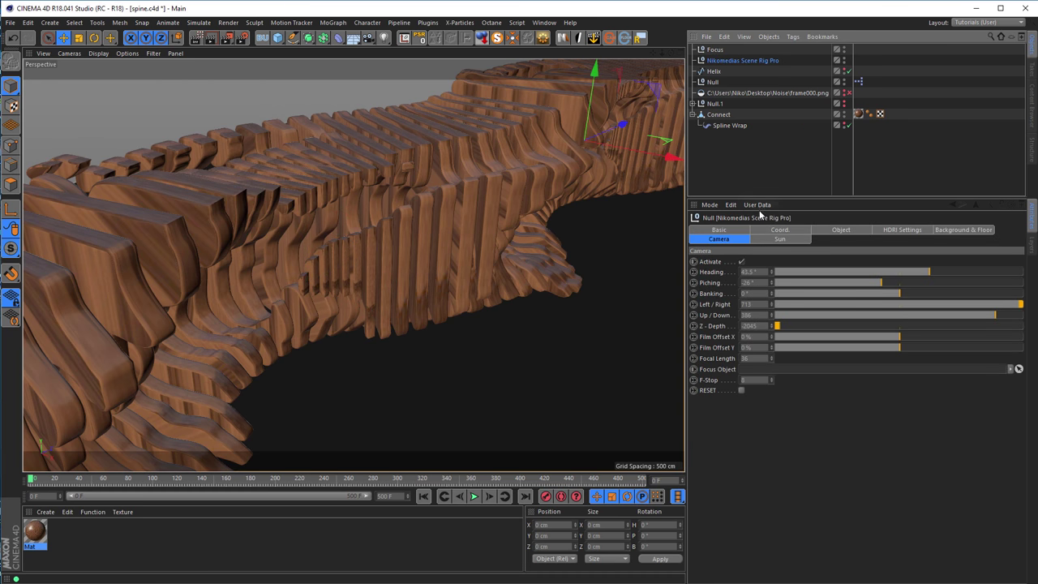
{"action": "left_click_drag", "start_coordinate": [715, 50], "coordinate": [751, 370]}
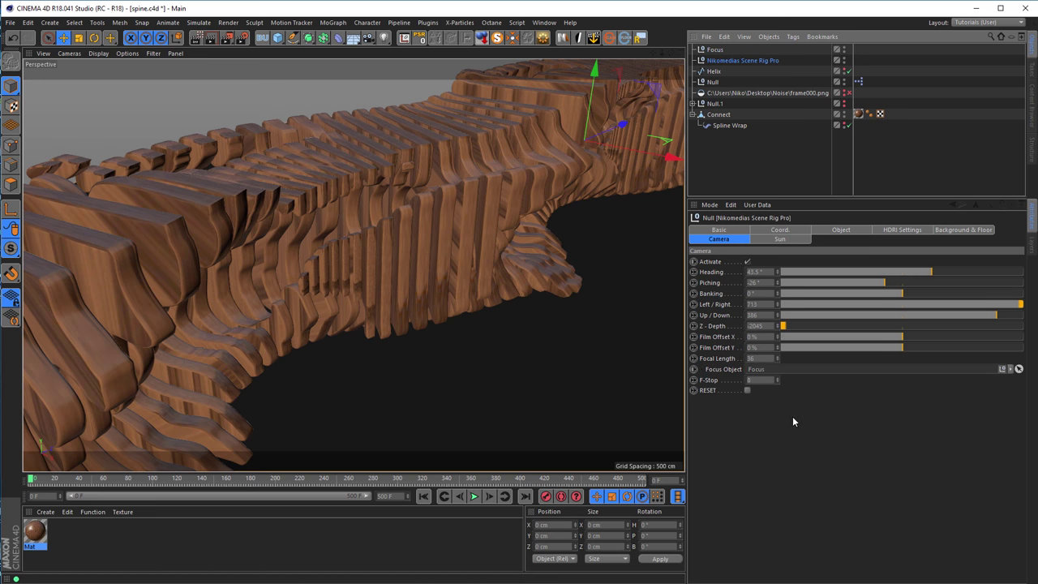
{"action": "left_click", "coordinate": [197, 37]}
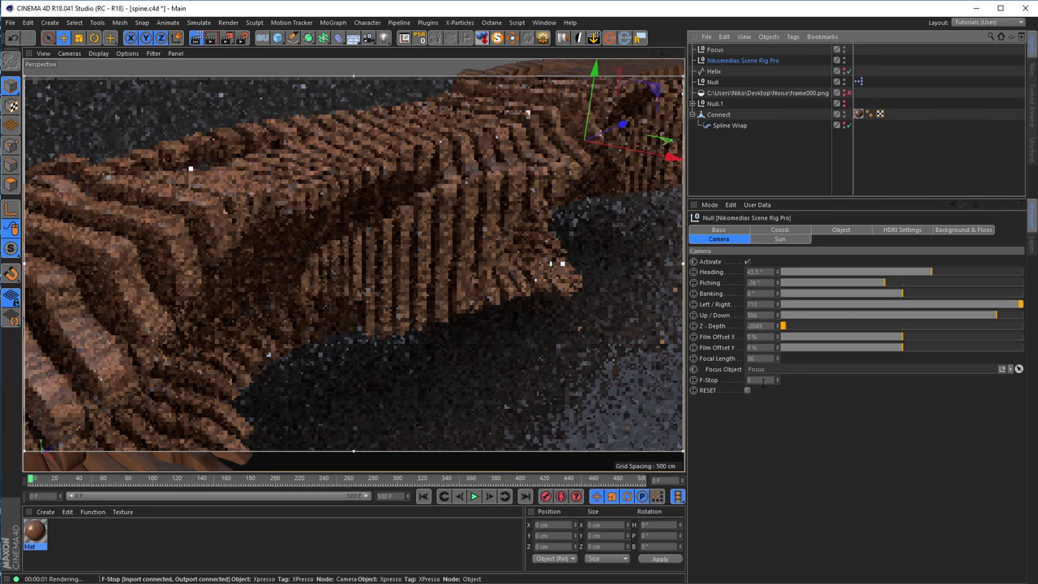
- Set the rig camera's F-Stop to 0.1 and open Render Settings
{"action": "left_click", "coordinate": [759, 380]}
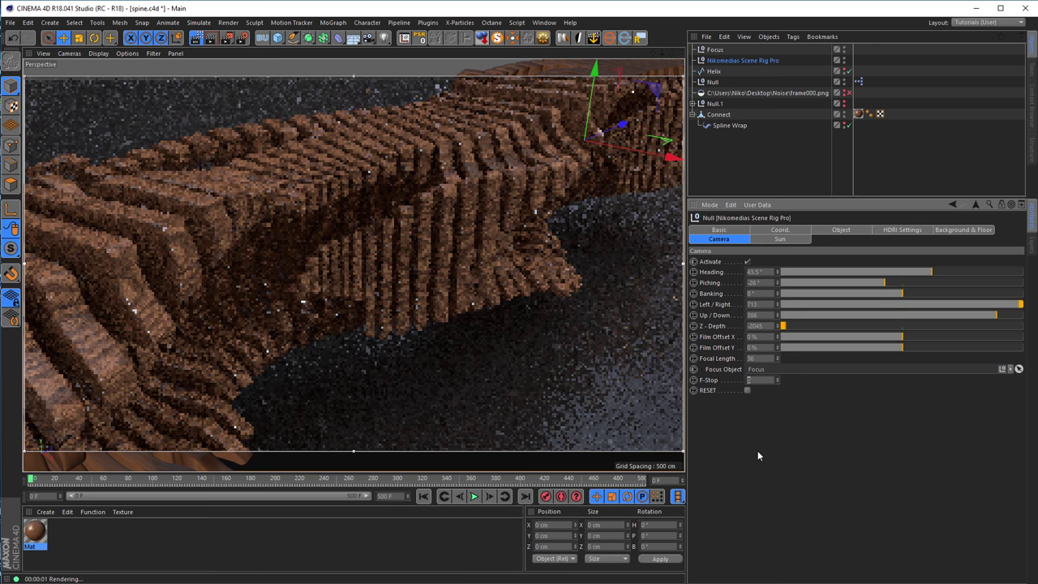
{"action": "type", "text": "1"}
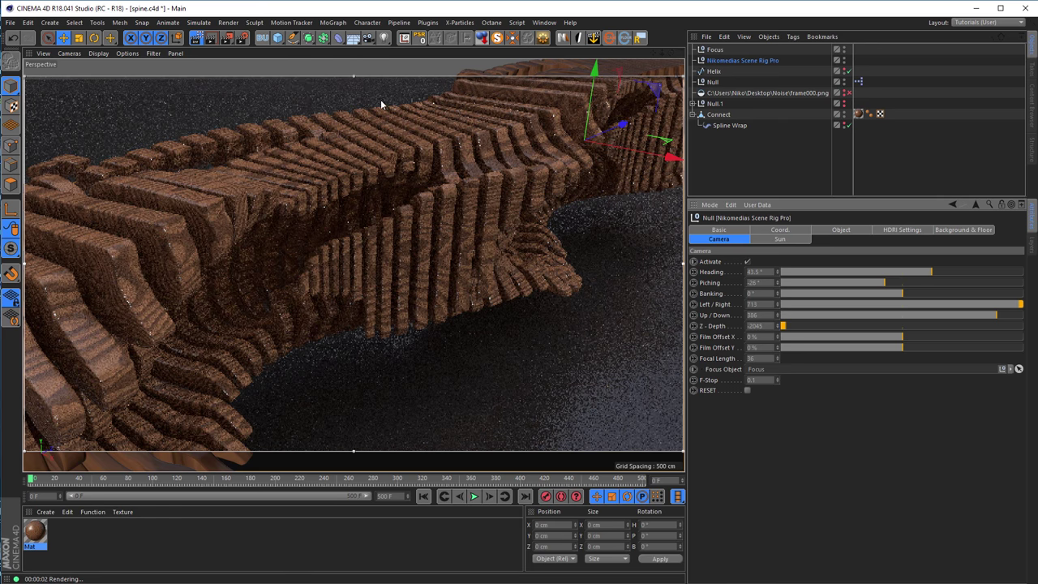
{"action": "left_click", "coordinate": [241, 40]}
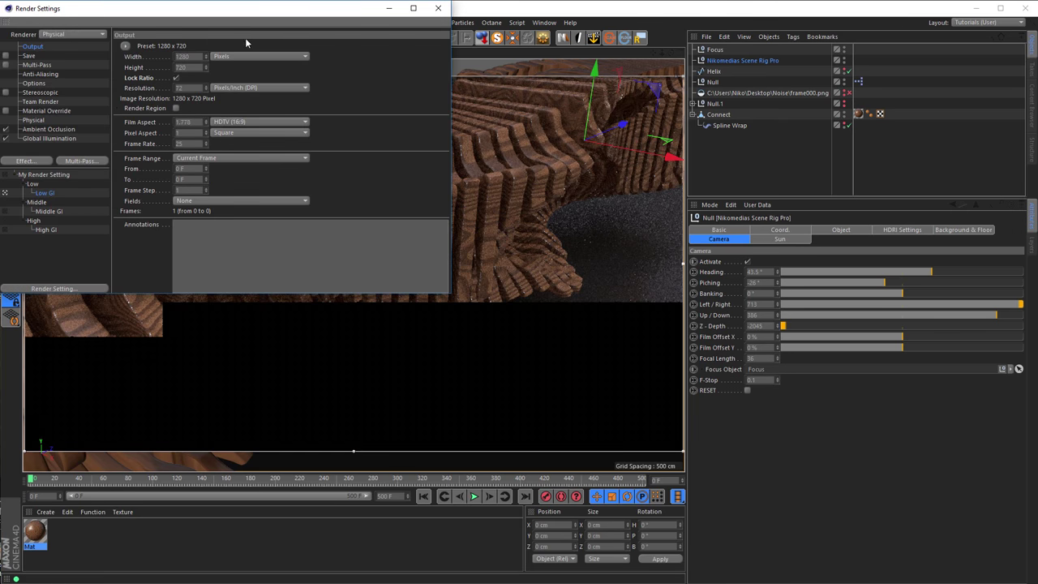
- Enable Depth Of Field under Physical render settings and set the camera F-Stop to 0.3
{"action": "left_click_drag", "start_coordinate": [253, 11], "coordinate": [475, 98]}
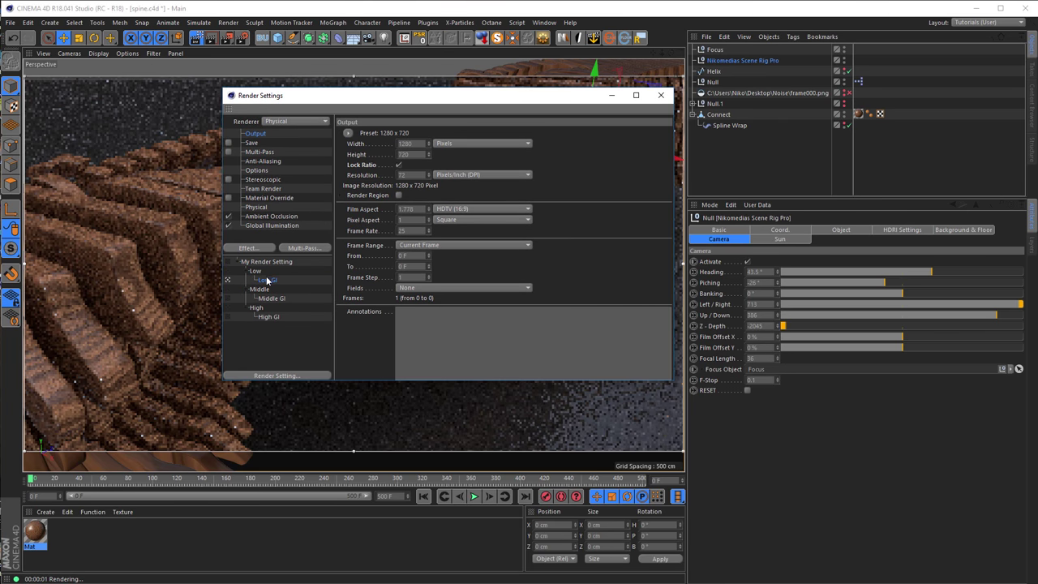
{"action": "left_click", "coordinate": [254, 208]}
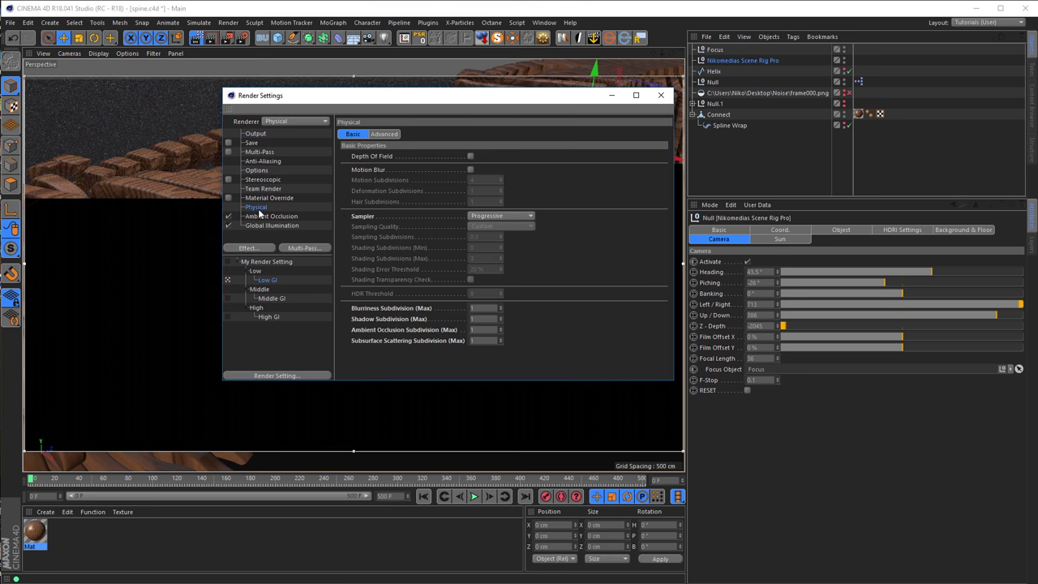
{"action": "left_click", "coordinate": [471, 155]}
{"action": "left_click", "coordinate": [660, 95]}
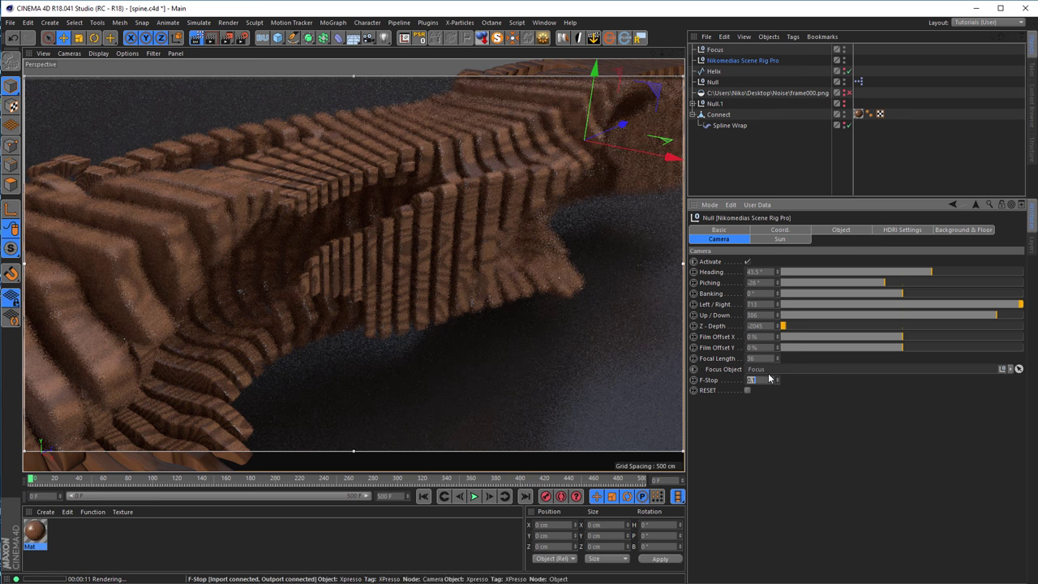
{"action": "type", "text": "0.3"}
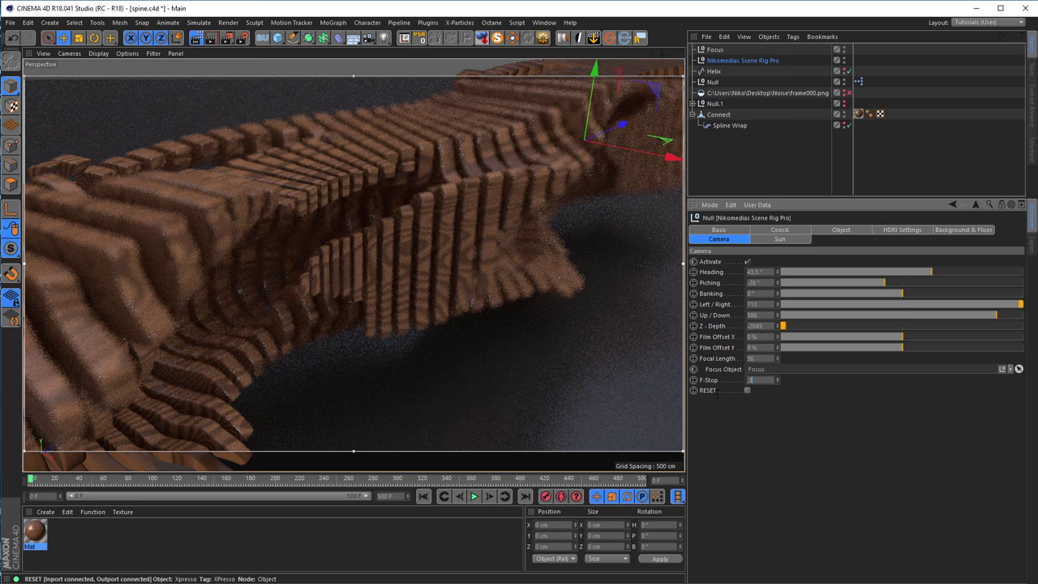
{"action": "key", "text": "Return"}
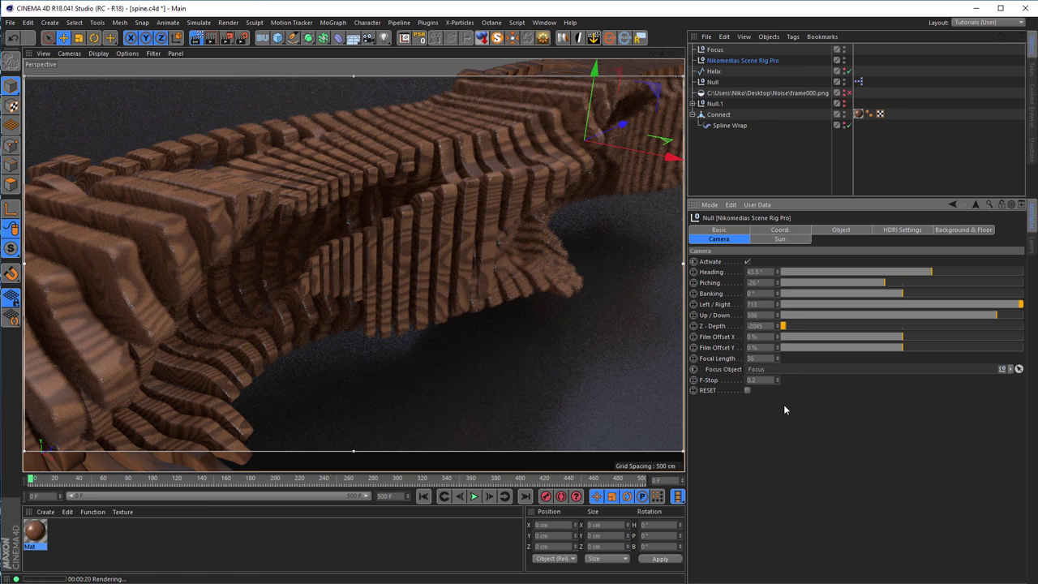
- Turn off the Interactive Render Region and activate Middle GI with Physical Depth Of Field checked
{"action": "left_click", "coordinate": [200, 41]}
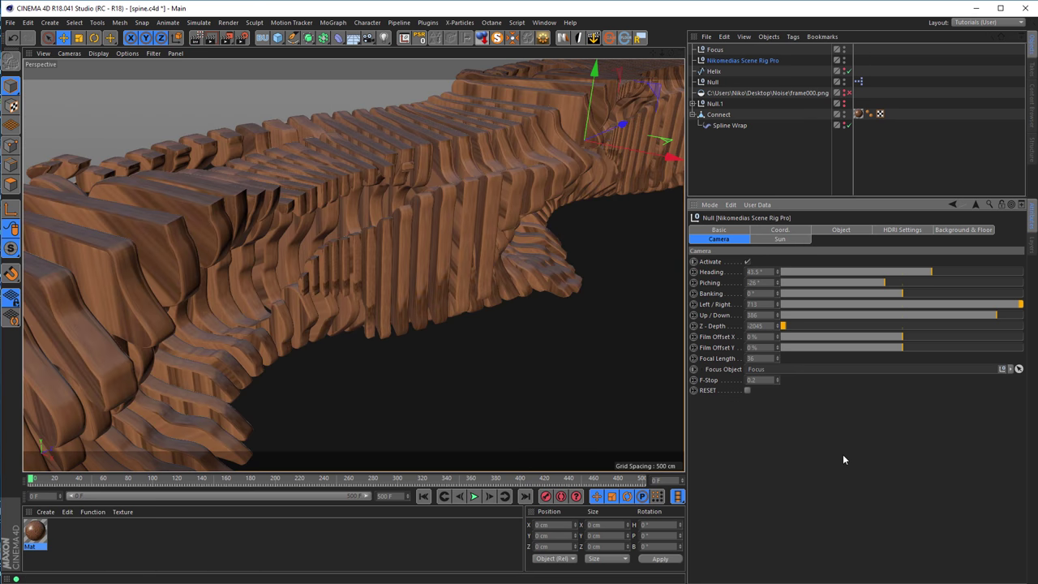
{"action": "left_click", "coordinate": [227, 38]}
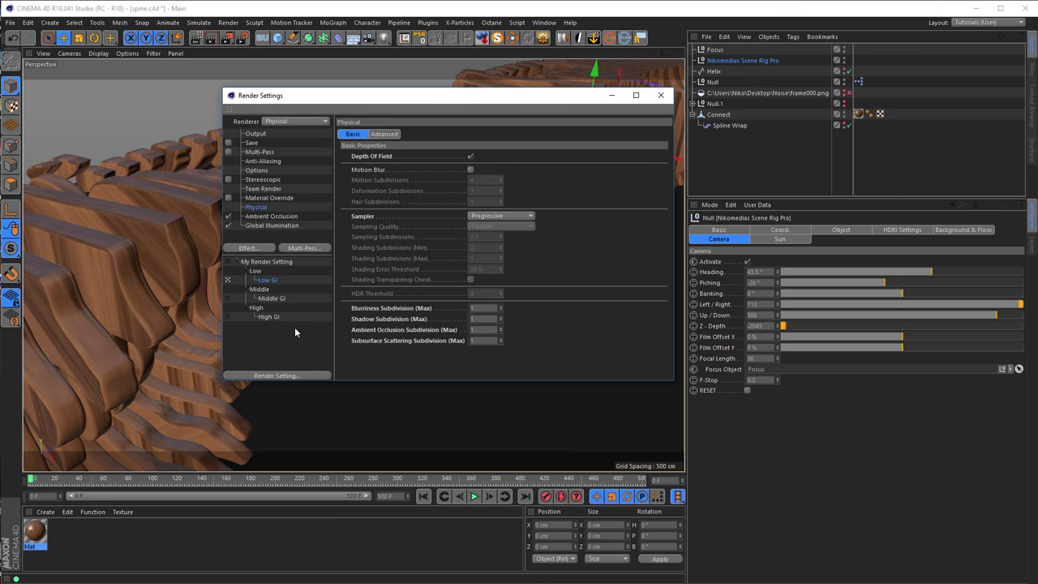
{"action": "left_click", "coordinate": [228, 297]}
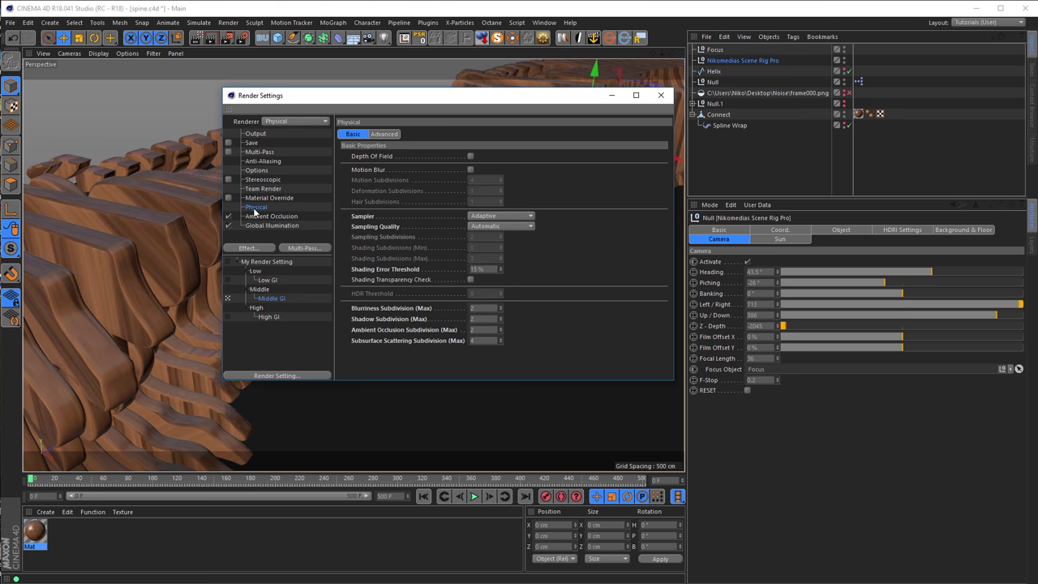
{"action": "left_click", "coordinate": [471, 156]}
{"action": "left_click_drag", "start_coordinate": [491, 99], "coordinate": [372, 151]}
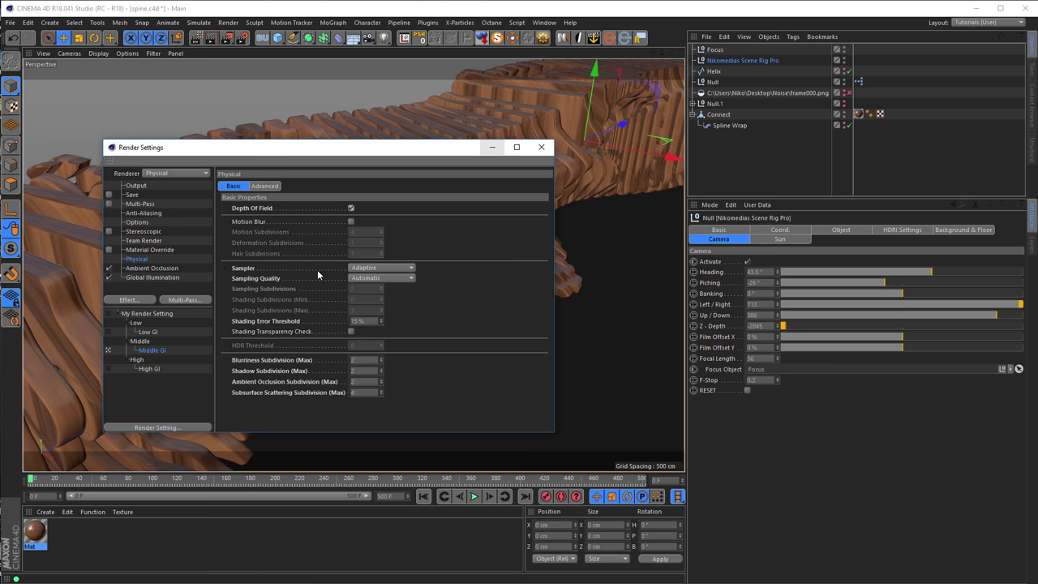
{"action": "left_click_drag", "start_coordinate": [396, 154], "coordinate": [465, 142]}
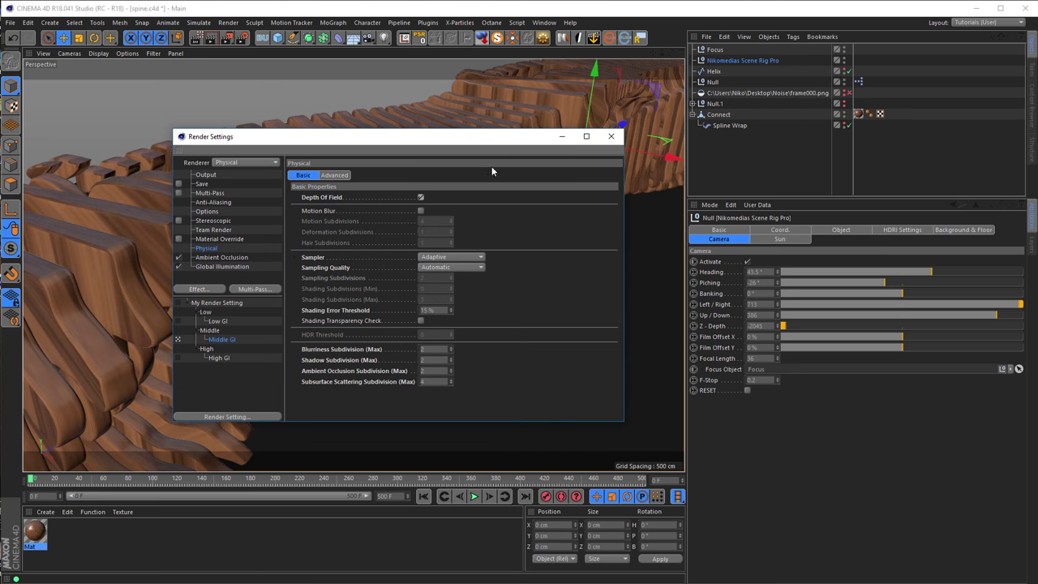
{"action": "left_click", "coordinate": [606, 138]}
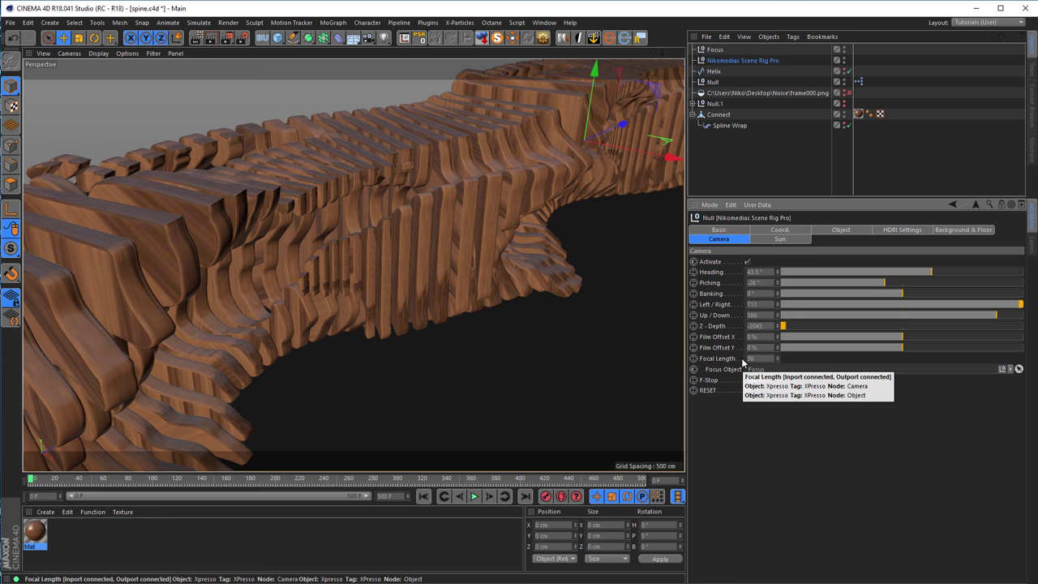
- Render the spine to the Picture Viewer with Shift+R, clicking OK on the Asset Error warning
{"action": "key", "text": "shift+r"}
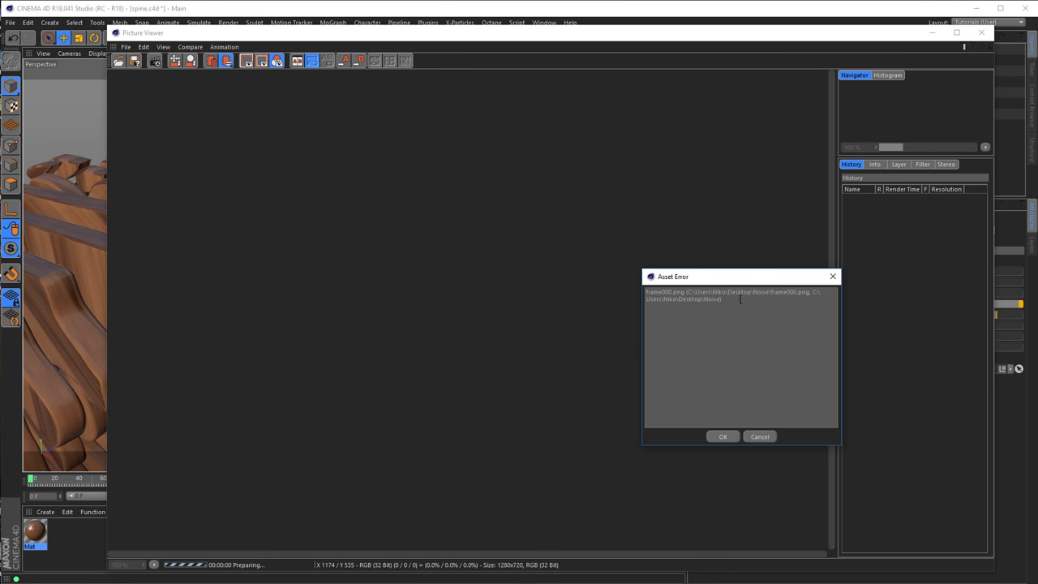
{"action": "left_click_drag", "start_coordinate": [721, 279], "coordinate": [622, 225]}
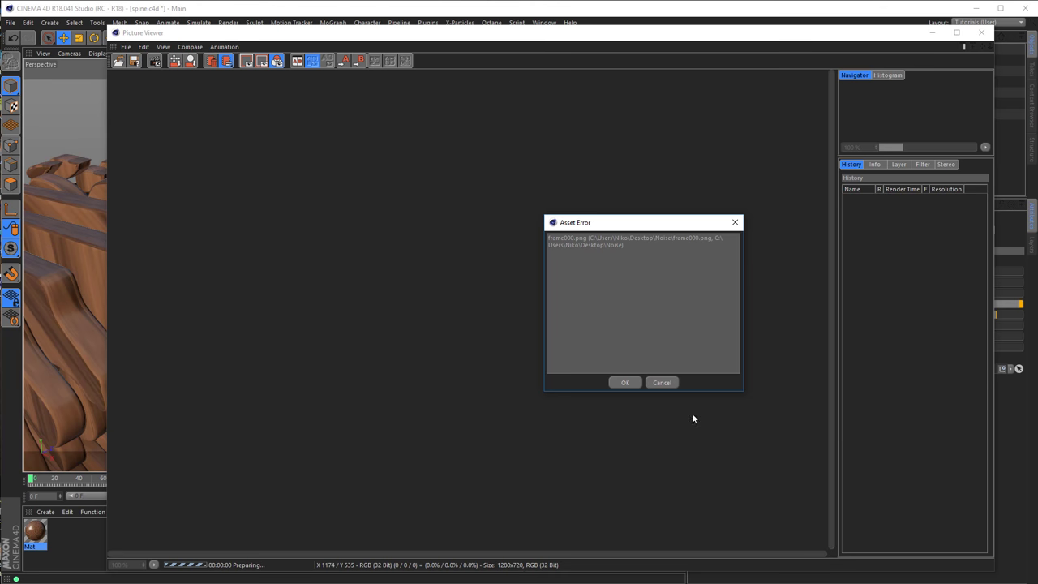
{"action": "left_click", "coordinate": [625, 382]}
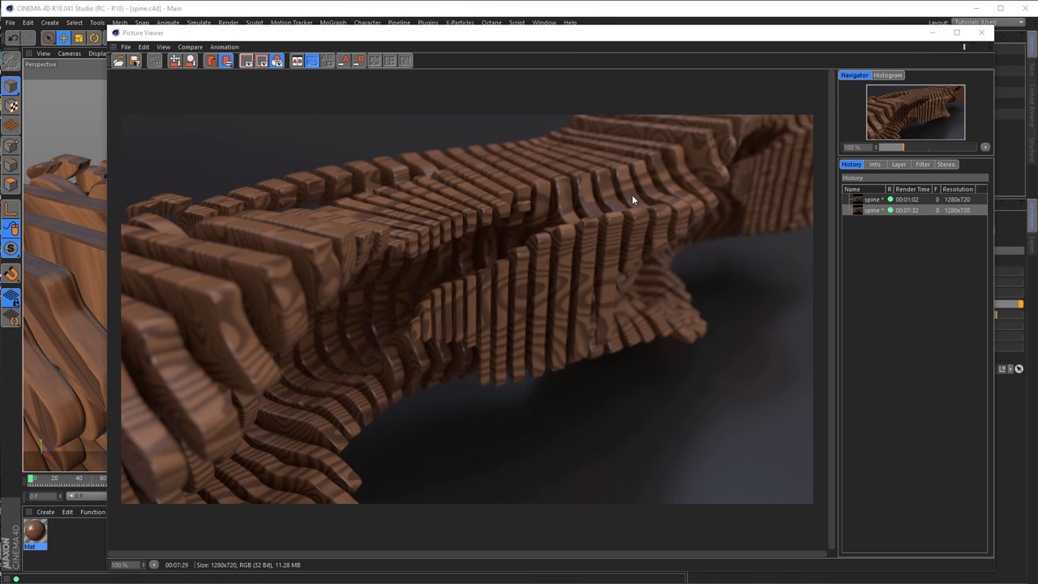
- Copy the finished 1280x720 spine render with Edit > Copy in the Picture Viewer
{"action": "left_click_drag", "start_coordinate": [439, 33], "coordinate": [399, 22]}
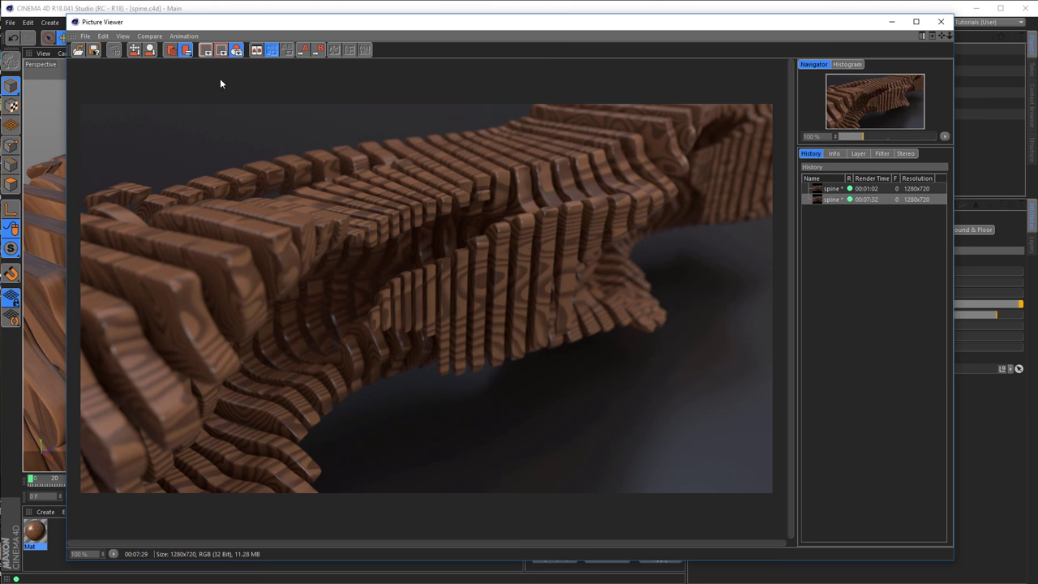
{"action": "left_click", "coordinate": [103, 36]}
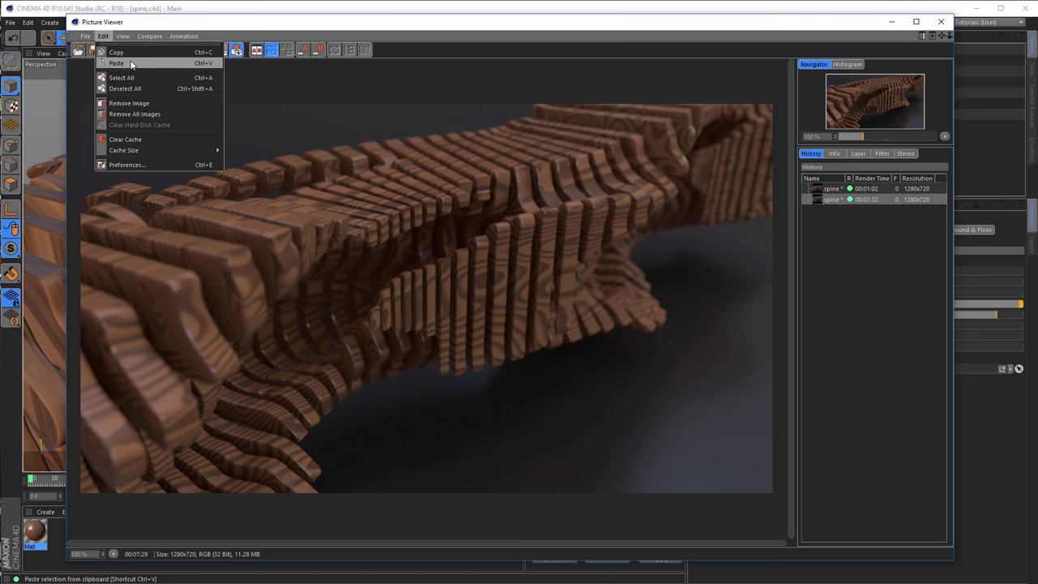
{"action": "left_click", "coordinate": [137, 61]}
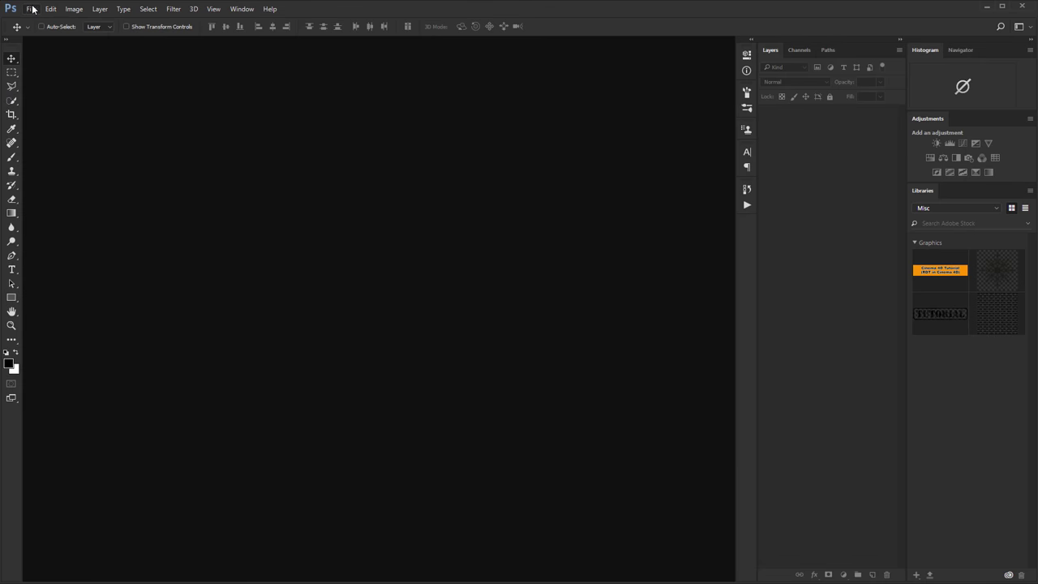
- Create a new 1280x720 document from the Clipboard preset in 16 bit color mode
{"action": "left_click", "coordinate": [30, 9]}
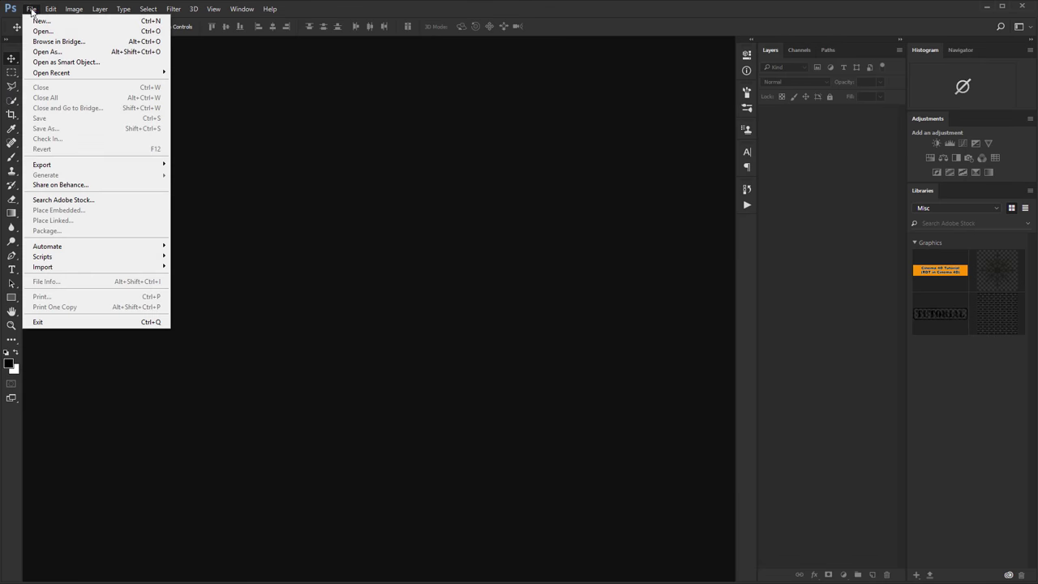
{"action": "left_click", "coordinate": [40, 20]}
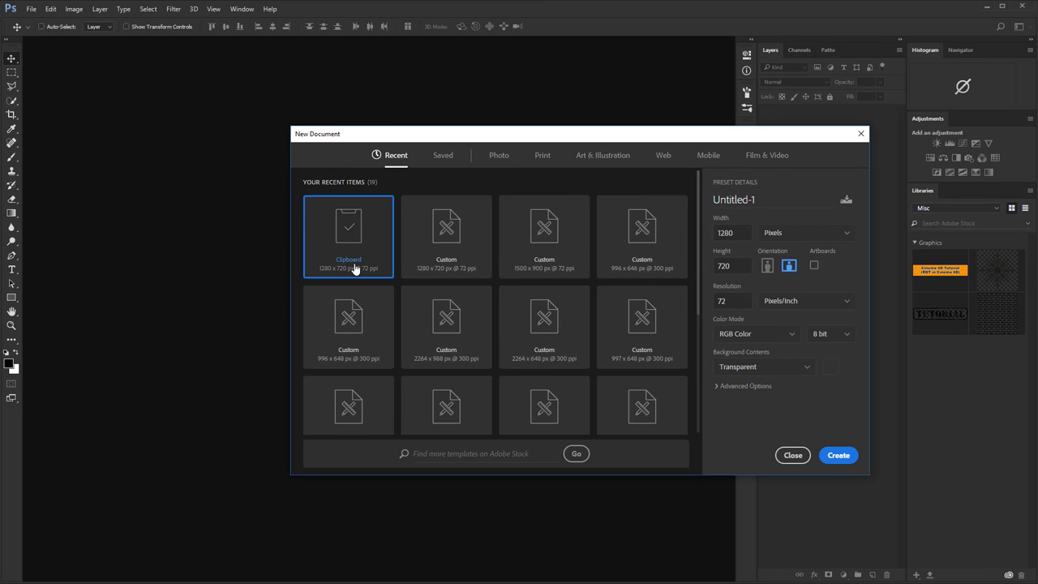
{"action": "left_click", "coordinate": [837, 338]}
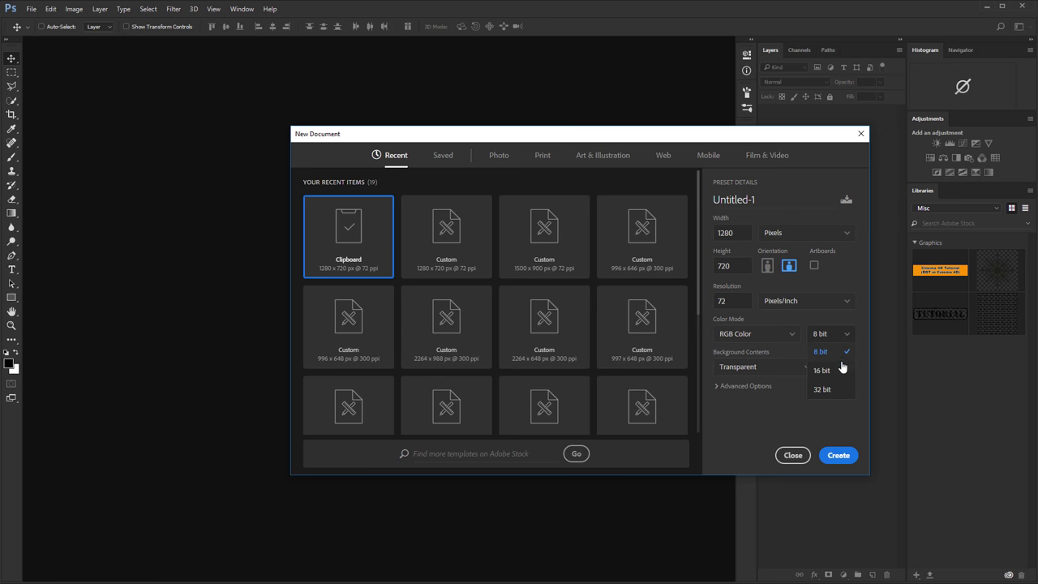
{"action": "left_click", "coordinate": [827, 373]}
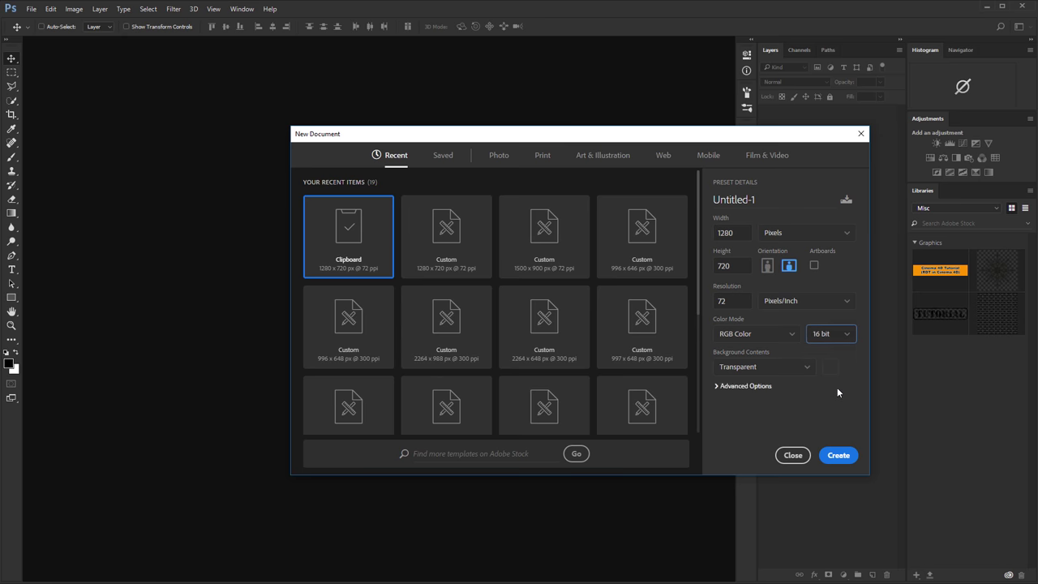
{"action": "left_click", "coordinate": [839, 458]}
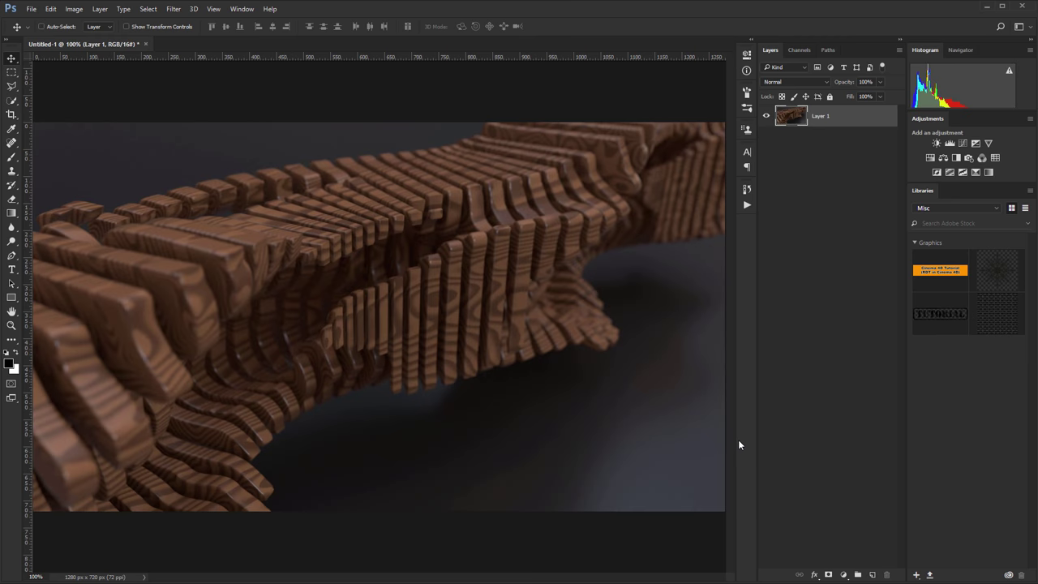
{"action": "scroll", "coordinate": [479, 333], "scroll_direction": "down", "scroll_amount": 1, "text": "alt"}
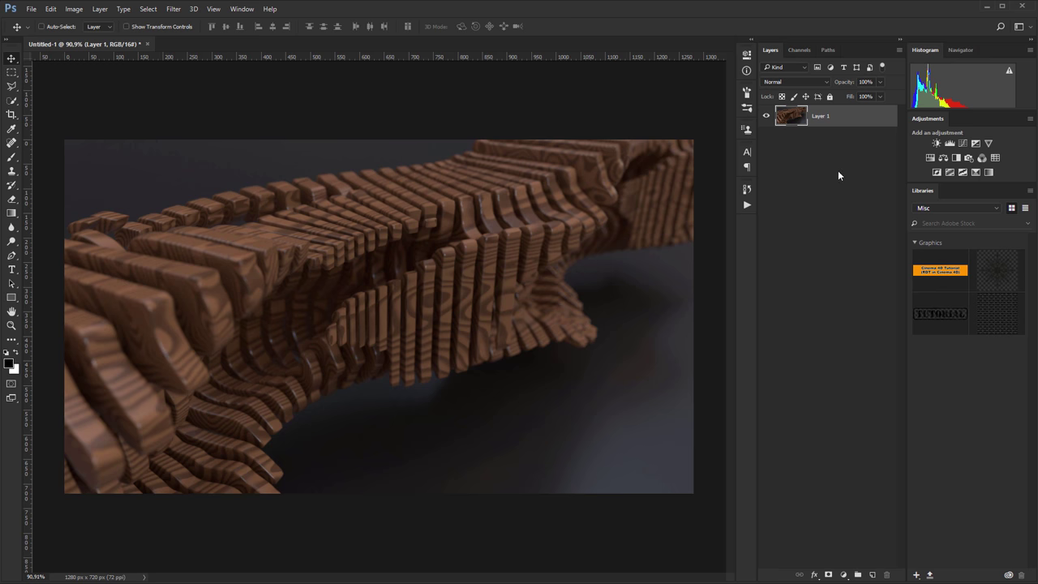
- Duplicate the render to Layer 1 copy, convert it to a smart object, and open Camera Raw Filter
{"action": "key", "text": "ctrl+j"}
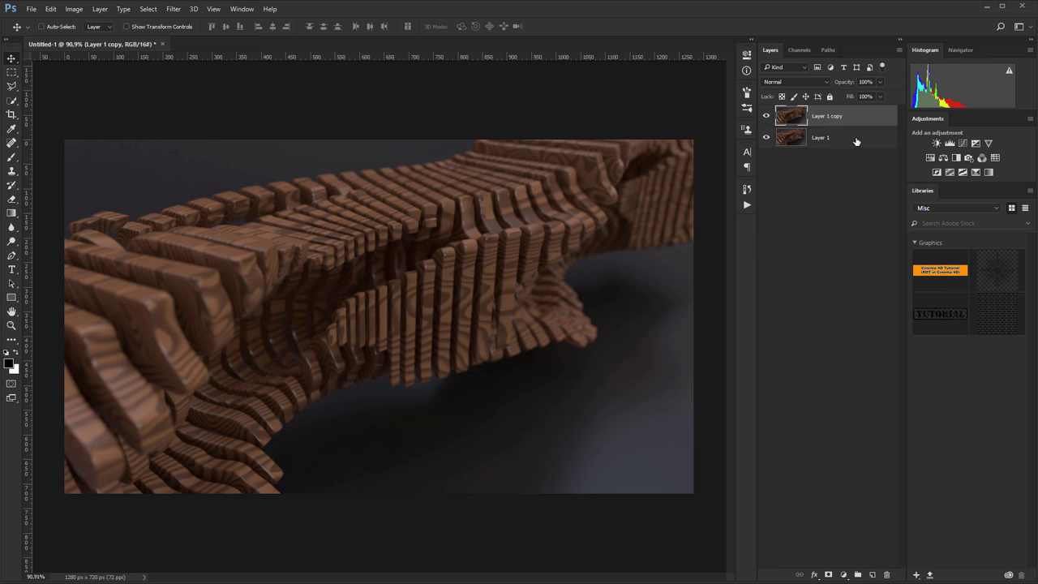
{"action": "left_click", "coordinate": [850, 144]}
{"action": "left_click", "coordinate": [857, 123]}
{"action": "key", "text": "ctrl"}
{"action": "key", "text": "ctrl+shift+alt+s"}
{"action": "right_click", "coordinate": [853, 120]}
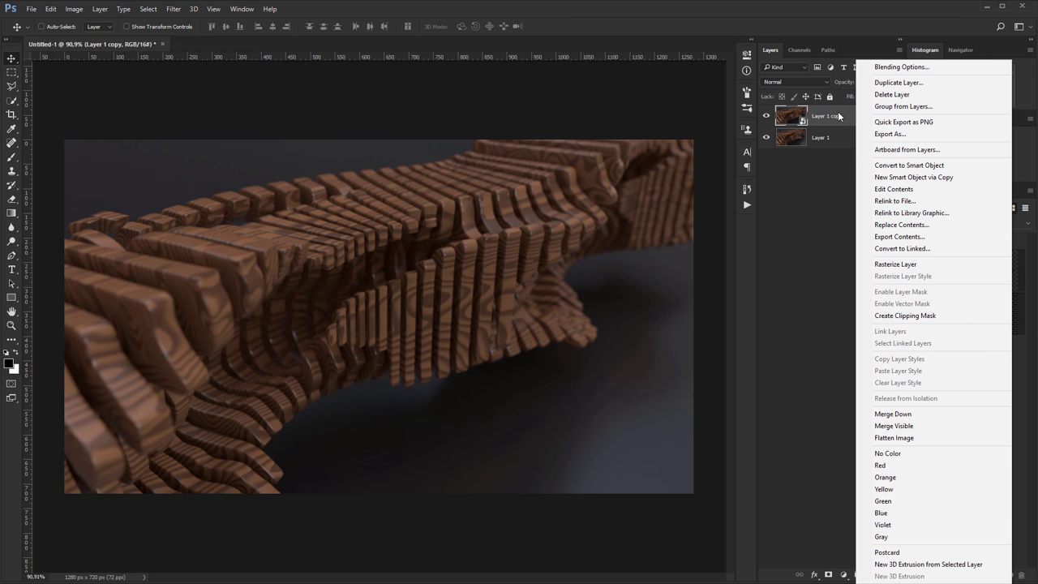
{"action": "left_click", "coordinate": [841, 116]}
{"action": "key", "text": "ctrl"}
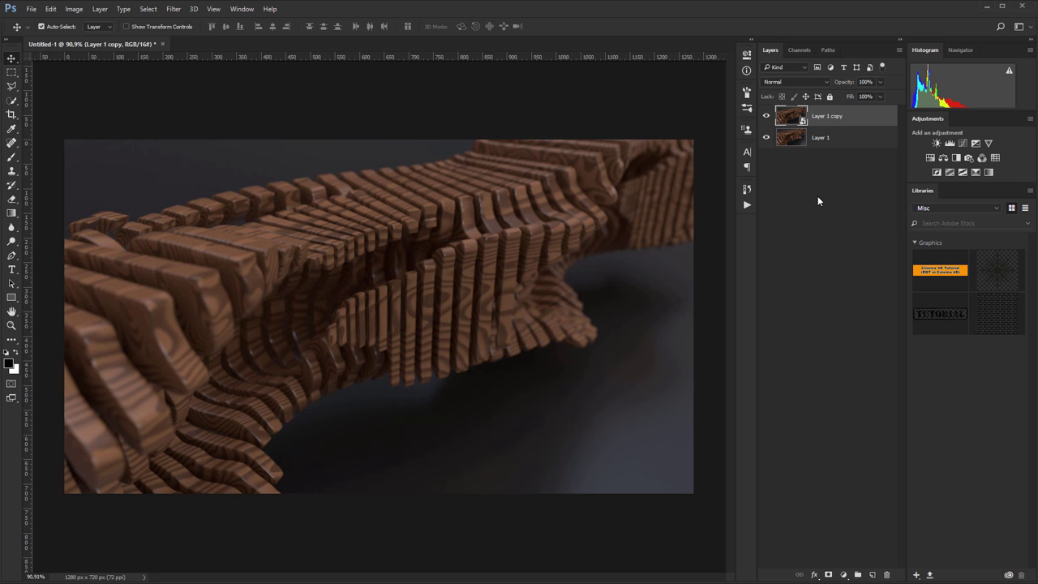
{"action": "key", "text": "ctrl+shift+a"}
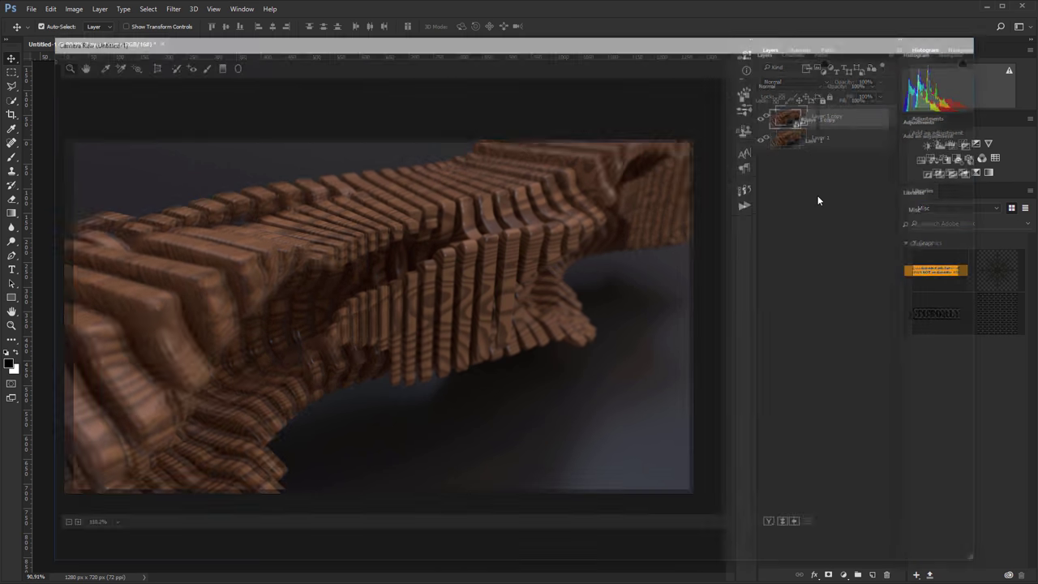
- Apply a Camera Raw filter to Layer 1 copy with Clarity at +100, previewed at 100%
{"action": "right_click", "coordinate": [670, 236]}
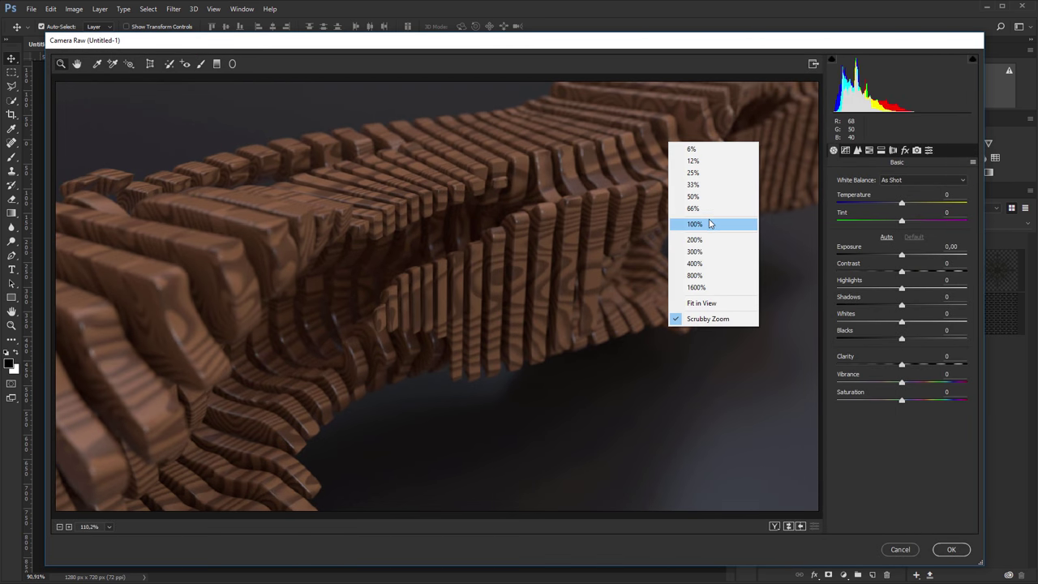
{"action": "left_click", "coordinate": [695, 224]}
{"action": "left_click_drag", "start_coordinate": [850, 361], "coordinate": [948, 368]}
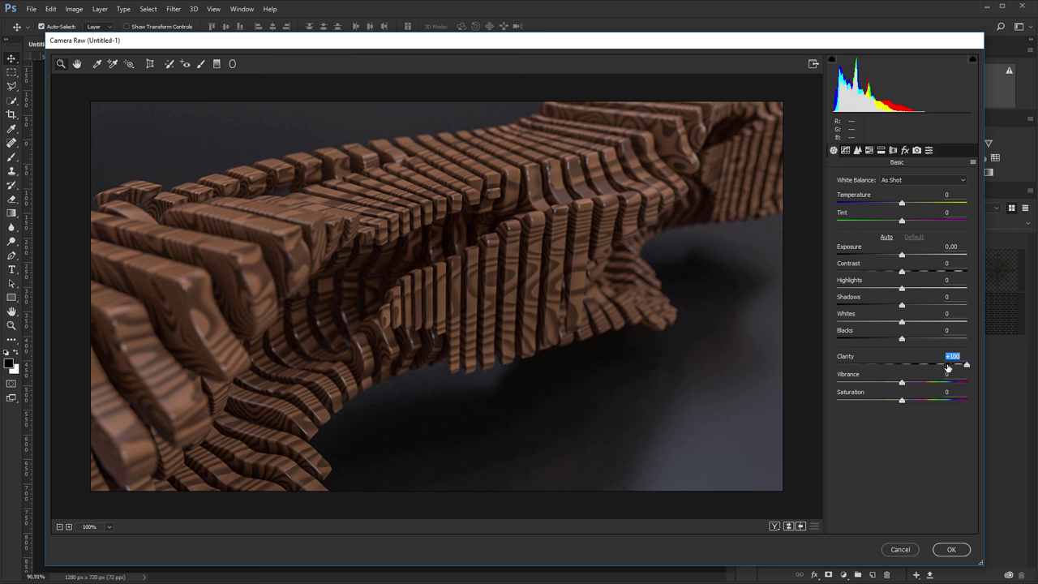
{"action": "left_click", "coordinate": [951, 549]}
- Compare the filtered Layer 1 copy with the original, then convert it to a smart object
{"action": "left_click", "coordinate": [767, 117]}
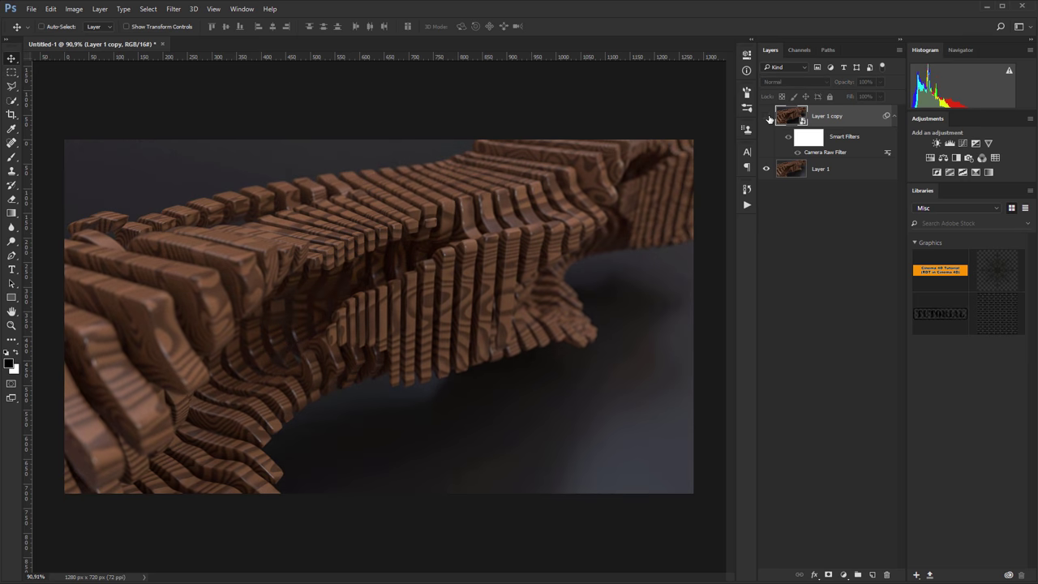
{"action": "left_click", "coordinate": [767, 117]}
{"action": "left_click", "coordinate": [767, 117]}
{"action": "left_click", "coordinate": [767, 117]}
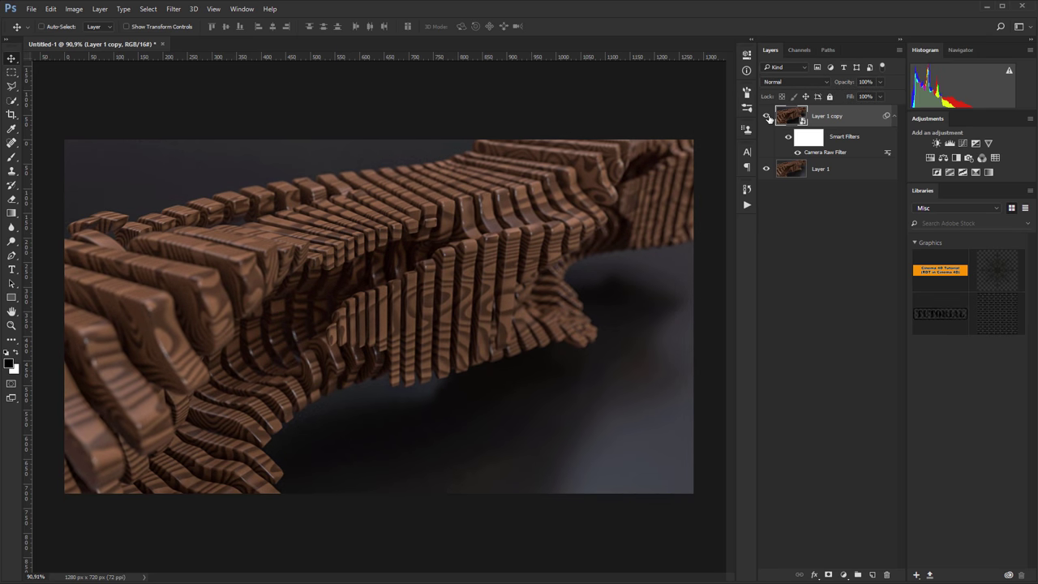
{"action": "right_click", "coordinate": [861, 119]}
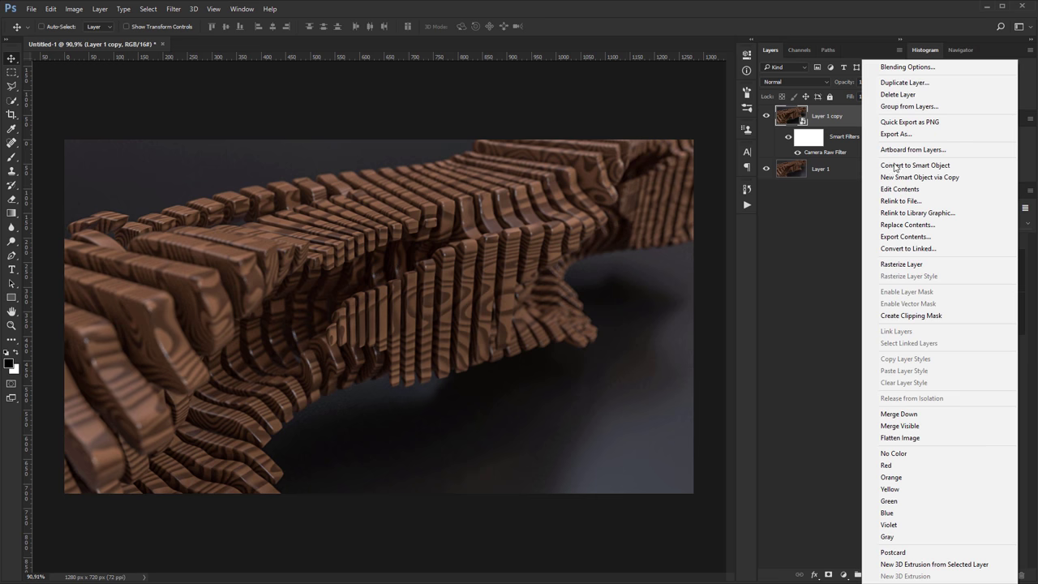
{"action": "left_click", "coordinate": [908, 167]}
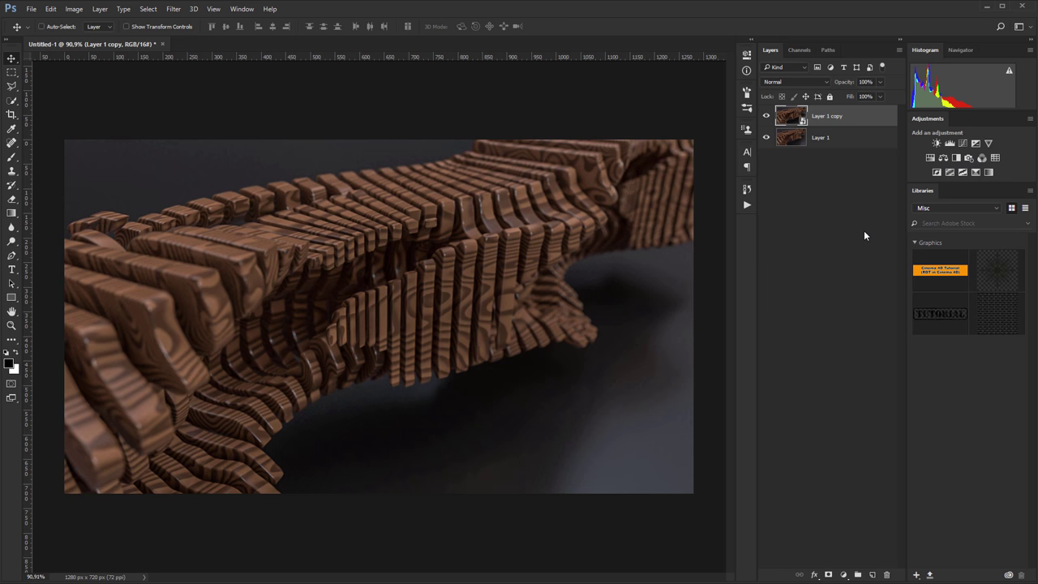
{"action": "left_click", "coordinate": [173, 9]}
- Launch Color Efex Pro 4 on the layer and browse the full and favourite filter lists
{"action": "mouse_move", "coordinate": [248, 235]}
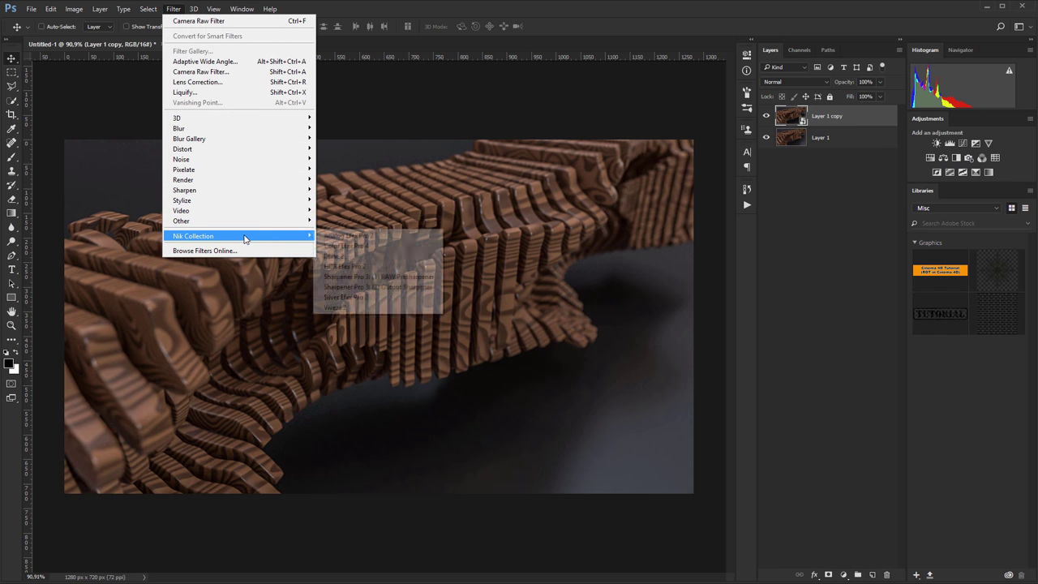
{"action": "left_click", "coordinate": [357, 246]}
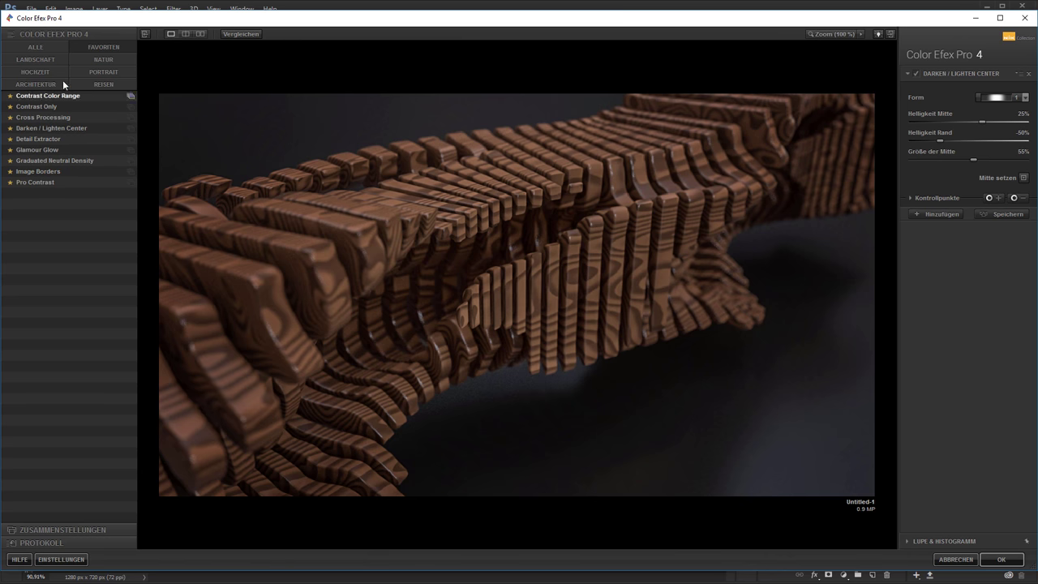
{"action": "left_click", "coordinate": [43, 45]}
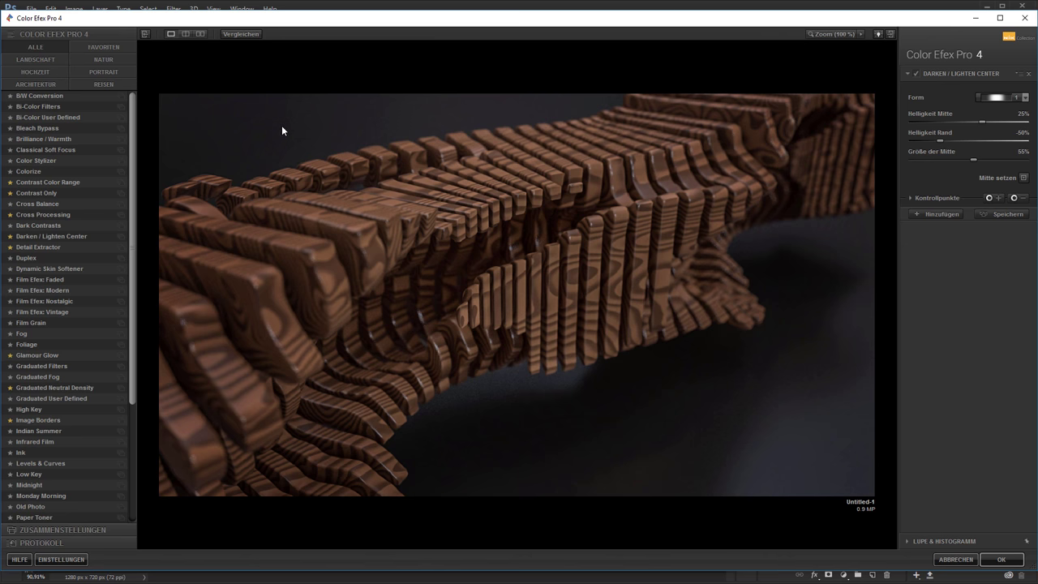
{"action": "left_click", "coordinate": [107, 50]}
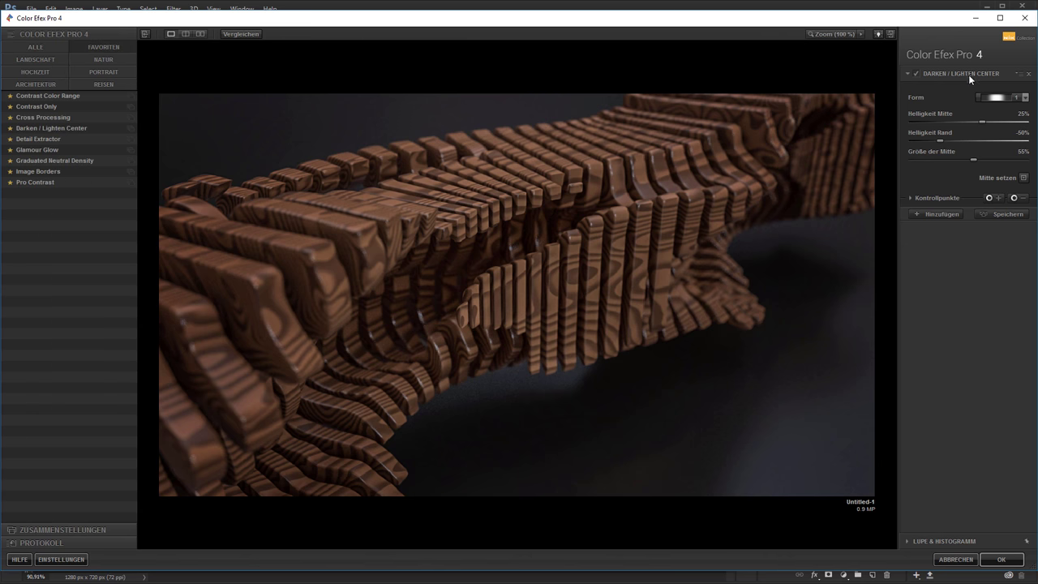
- Compare Darken / Lighten Center on and off, keep it, and add a second filter slot
{"action": "left_click", "coordinate": [914, 72]}
{"action": "left_click", "coordinate": [915, 73]}
{"action": "left_click", "coordinate": [916, 73]}
{"action": "left_click", "coordinate": [916, 73]}
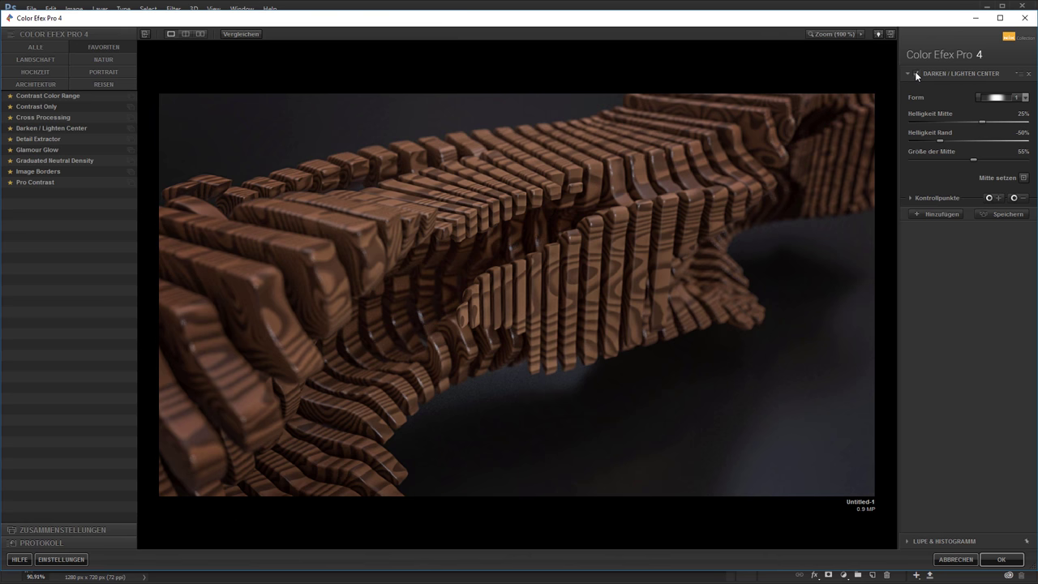
{"action": "left_click", "coordinate": [941, 215]}
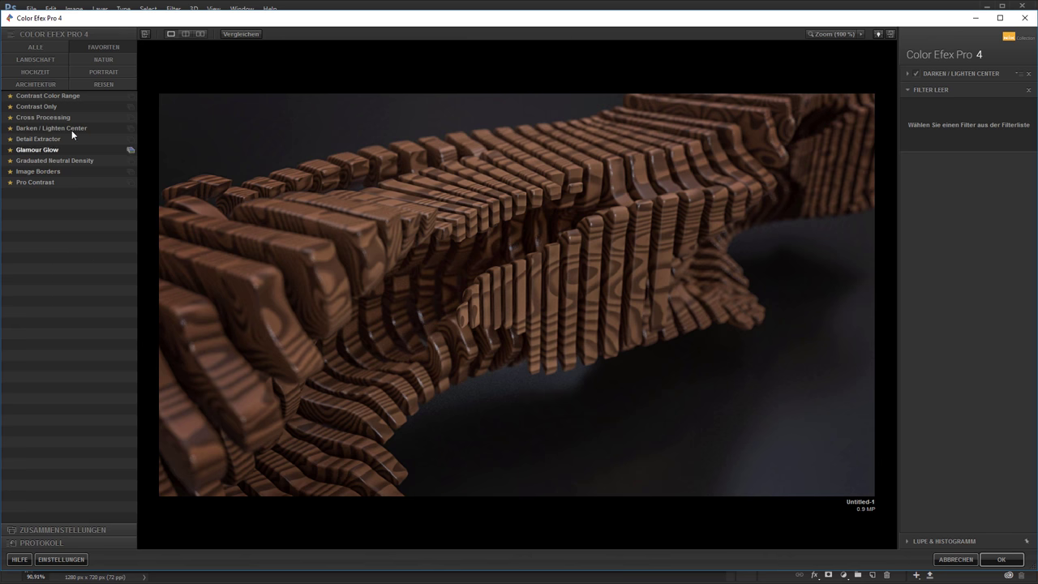
- Try Contrast Color Range and Contrast Only, then settle on Detail Extractor as the second filter
{"action": "left_click", "coordinate": [75, 97]}
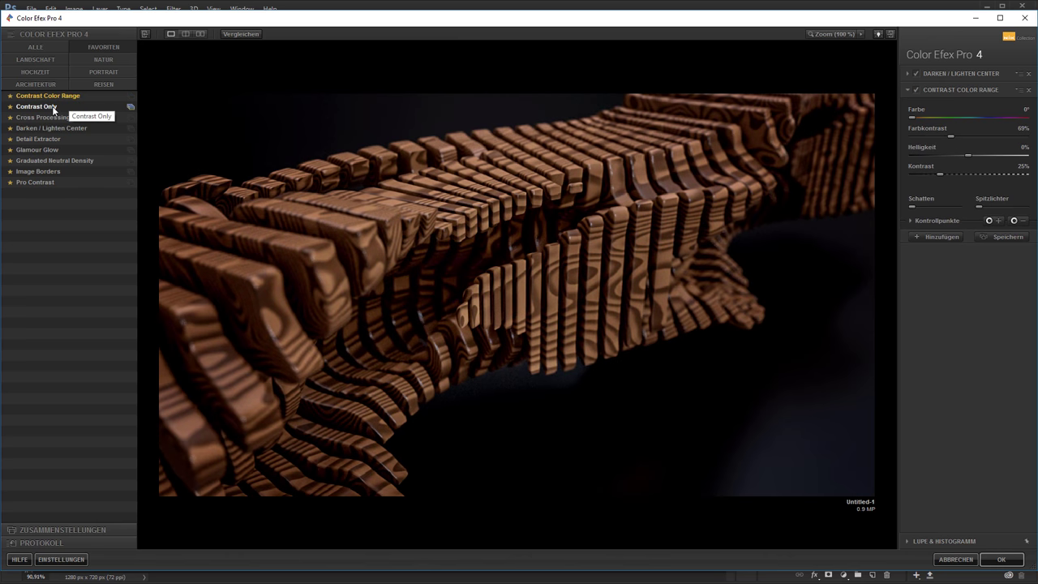
{"action": "left_click", "coordinate": [53, 109]}
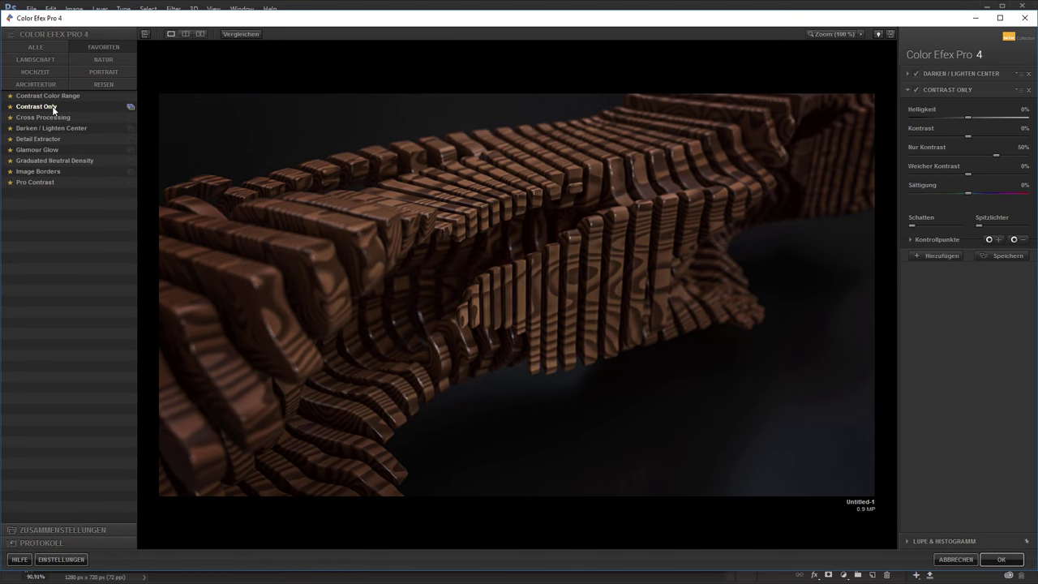
{"action": "left_click", "coordinate": [917, 89]}
{"action": "left_click", "coordinate": [917, 89]}
{"action": "left_click", "coordinate": [60, 139]}
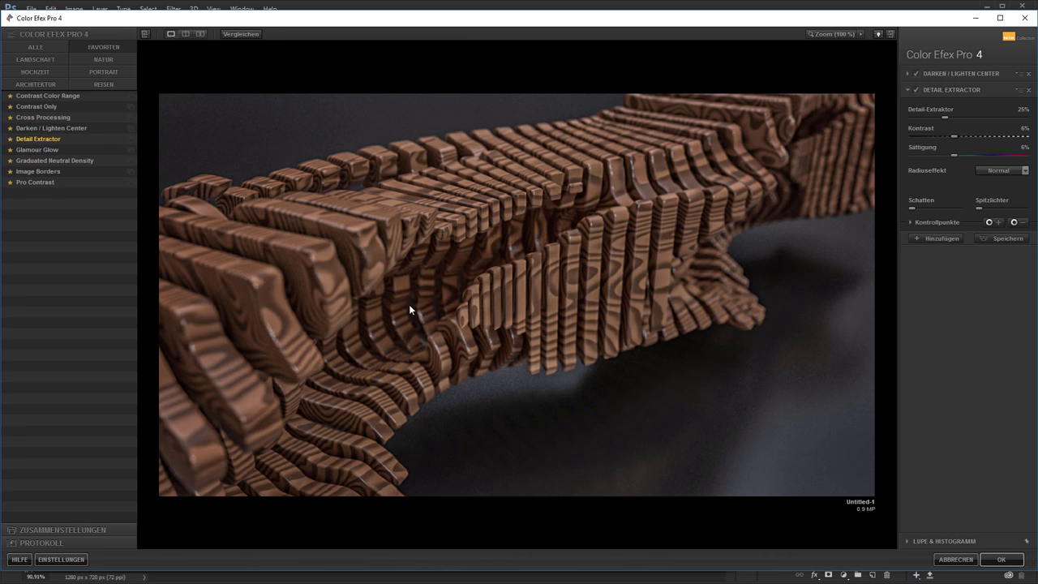
{"action": "left_click", "coordinate": [916, 89]}
{"action": "left_click", "coordinate": [916, 89]}
{"action": "left_click", "coordinate": [916, 89]}
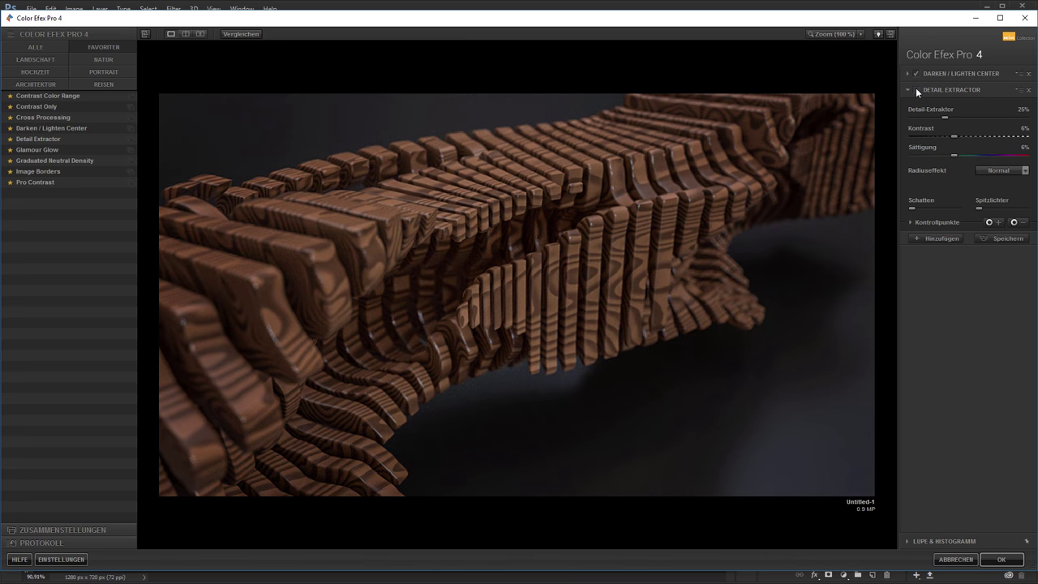
{"action": "left_click", "coordinate": [916, 89]}
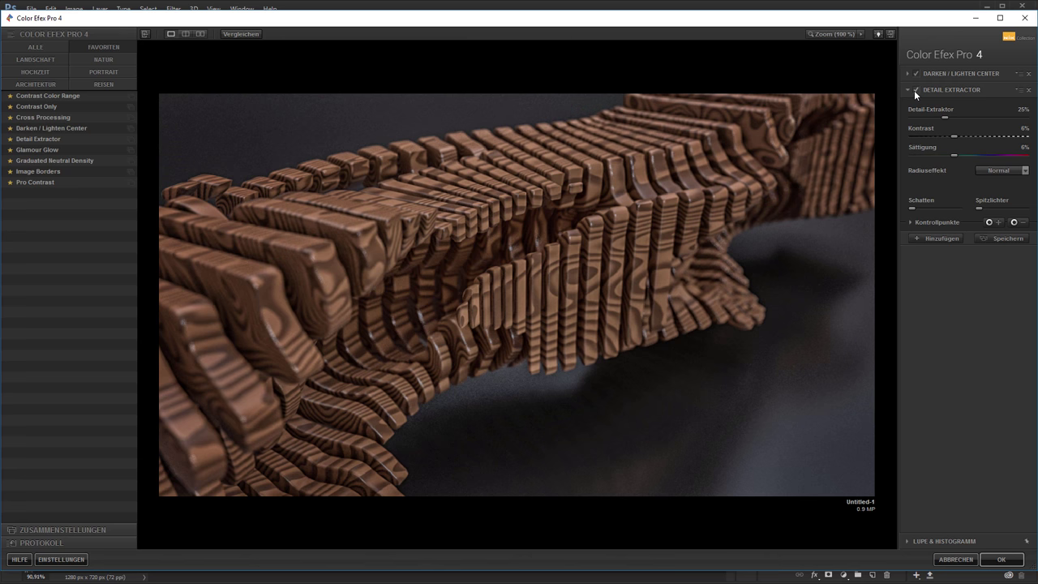
- Set Detail Extractor strength to 10% and compare the image with and without it
{"action": "left_click", "coordinate": [1024, 112]}
{"action": "type", "text": "10"}
{"action": "key", "text": "Return"}
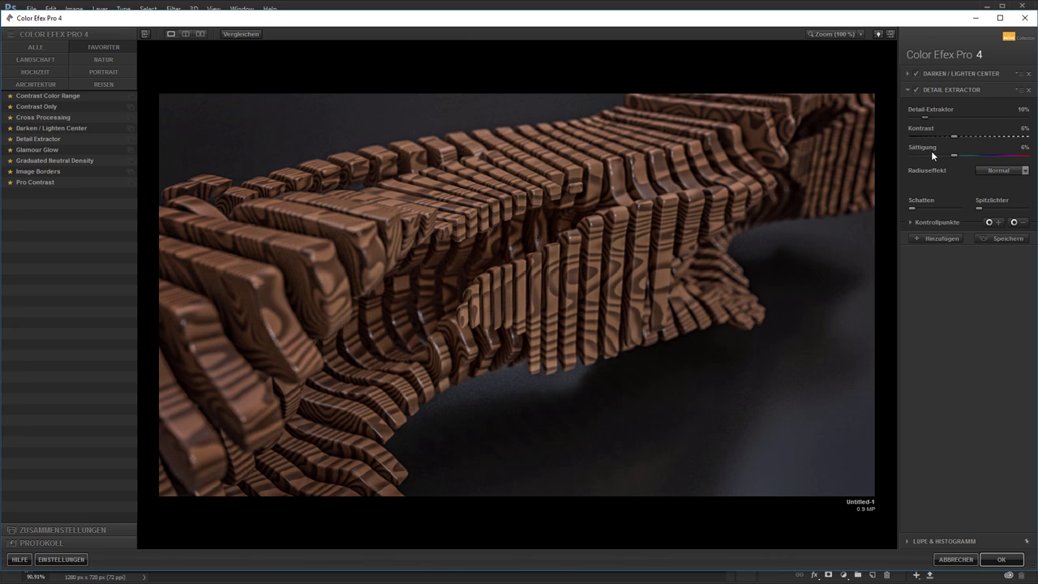
{"action": "left_click", "coordinate": [916, 89]}
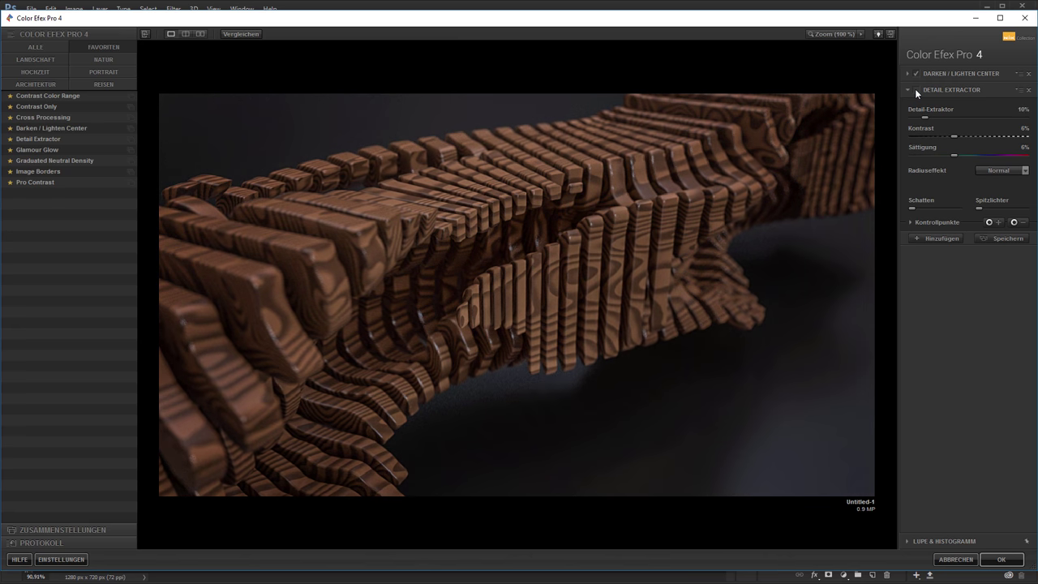
{"action": "left_click", "coordinate": [915, 89]}
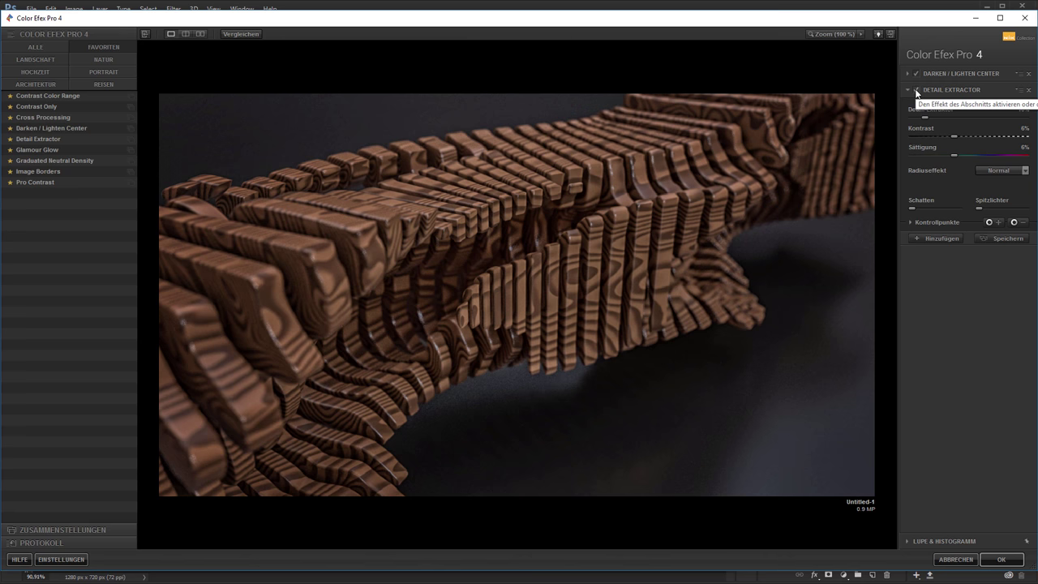
{"action": "left_click", "coordinate": [915, 89]}
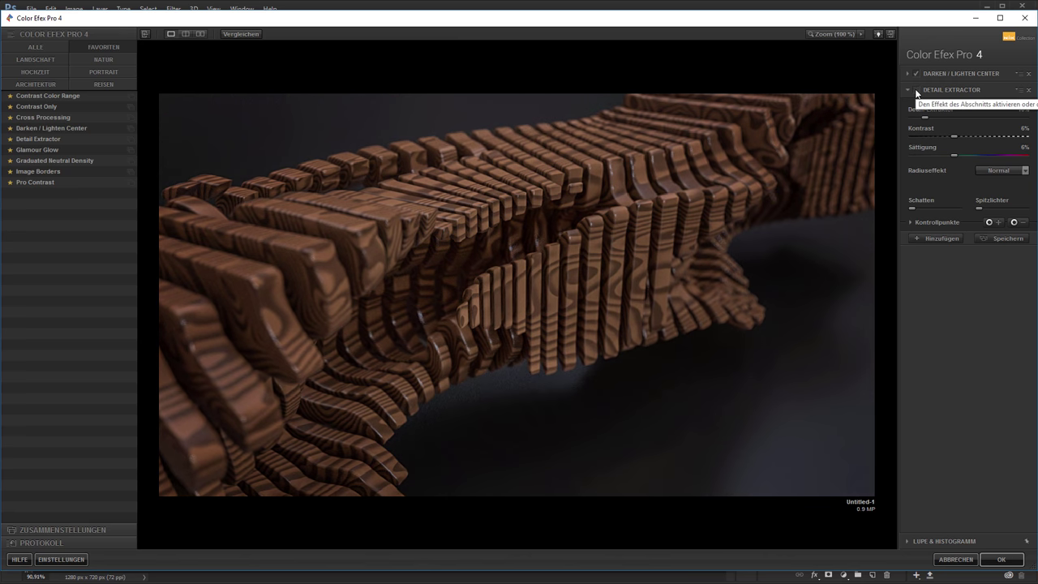
{"action": "left_click", "coordinate": [915, 89]}
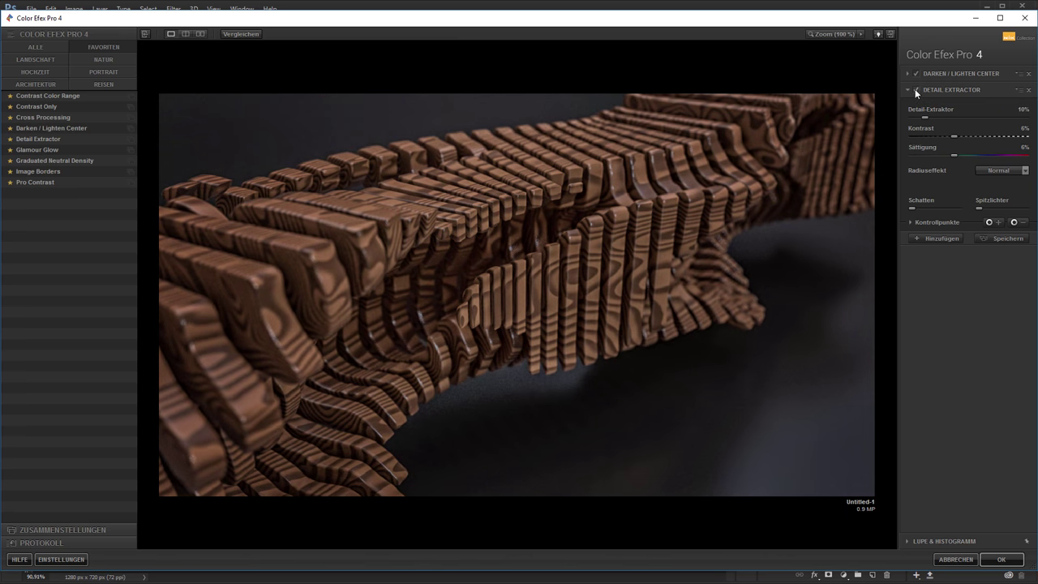
{"action": "left_click", "coordinate": [916, 89]}
{"action": "left_click", "coordinate": [916, 90]}
- Compare Detail Extractor on and off again, then lower its strength to 5%
{"action": "left_click", "coordinate": [916, 90]}
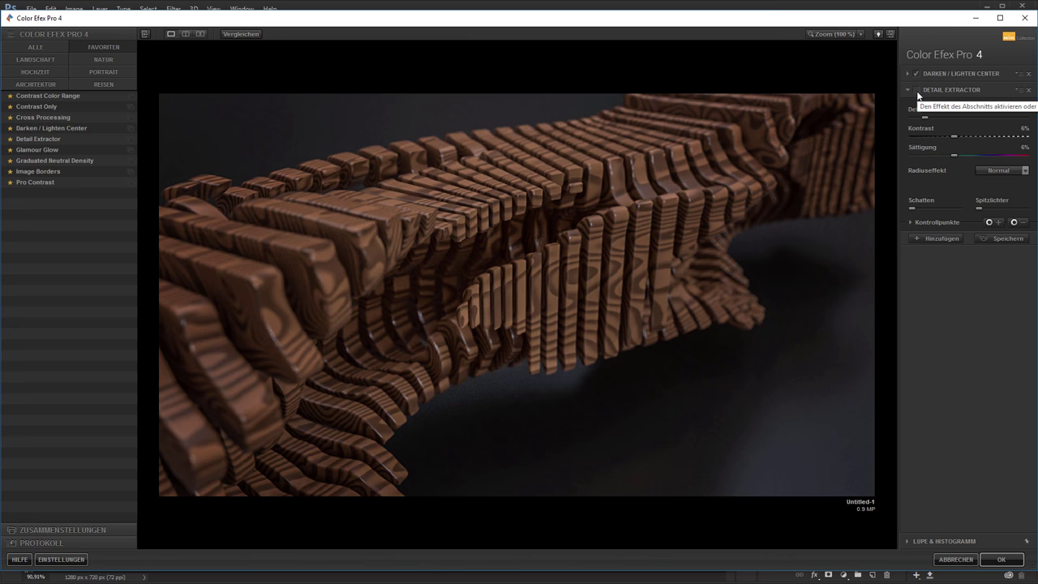
{"action": "left_click", "coordinate": [917, 90]}
{"action": "left_click", "coordinate": [916, 90]}
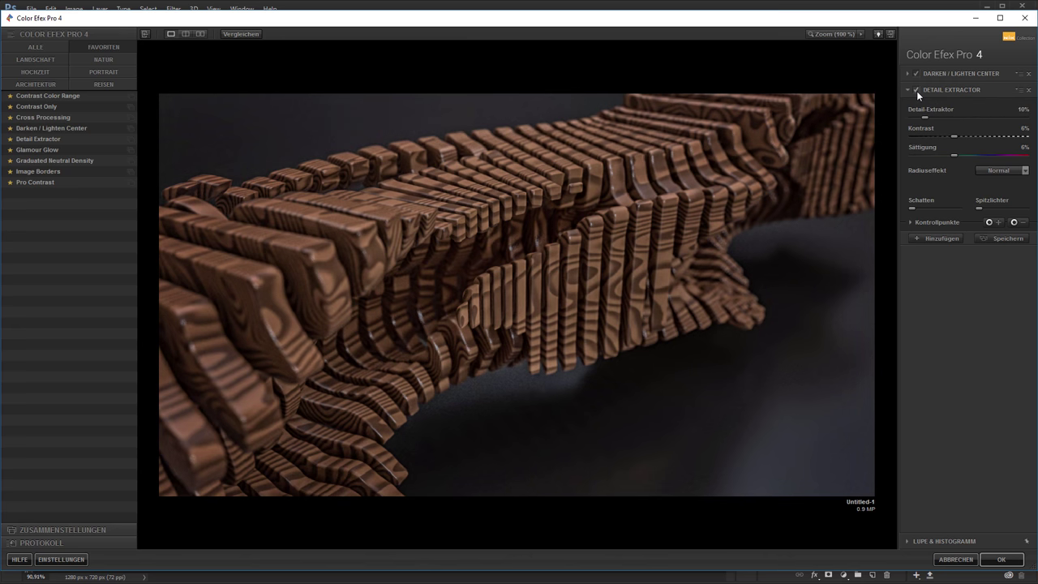
{"action": "left_click", "coordinate": [916, 90]}
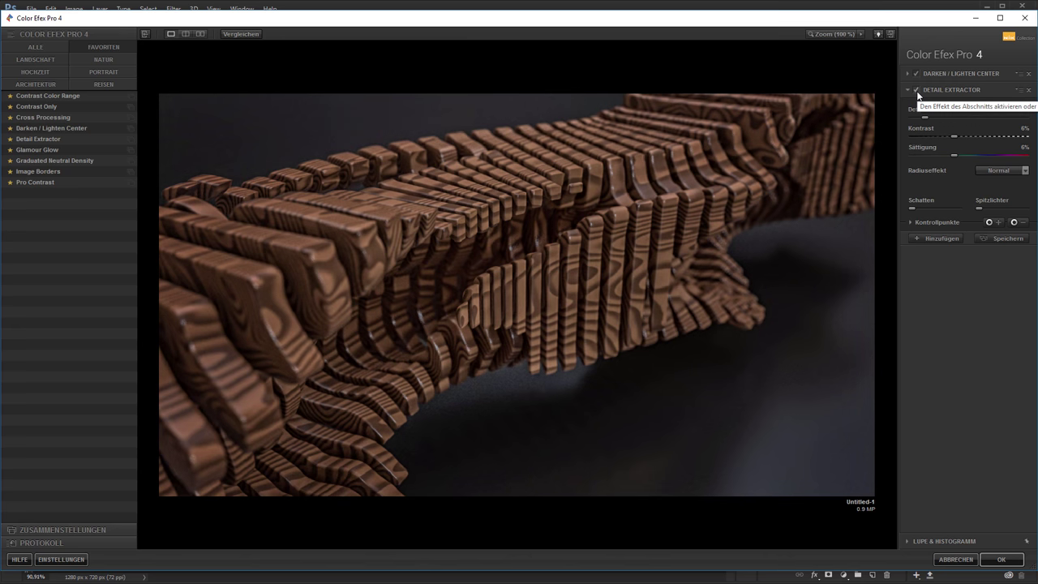
{"action": "left_click", "coordinate": [1021, 109]}
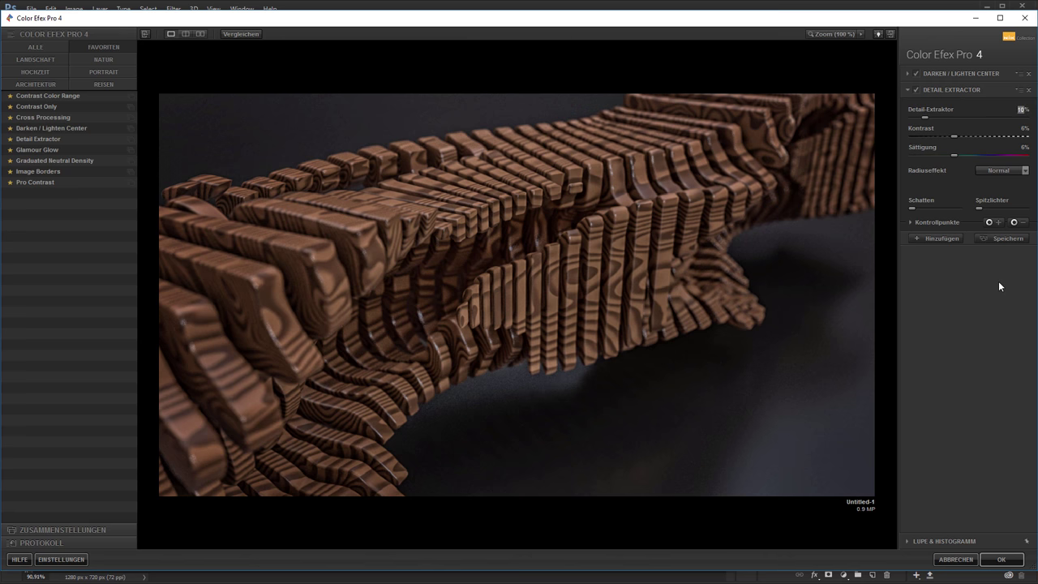
{"action": "type", "text": "5"}
- Add Graduated Neutral Density as the third filter, compare it, and set upper brightness to -10%
{"action": "left_click", "coordinate": [921, 239]}
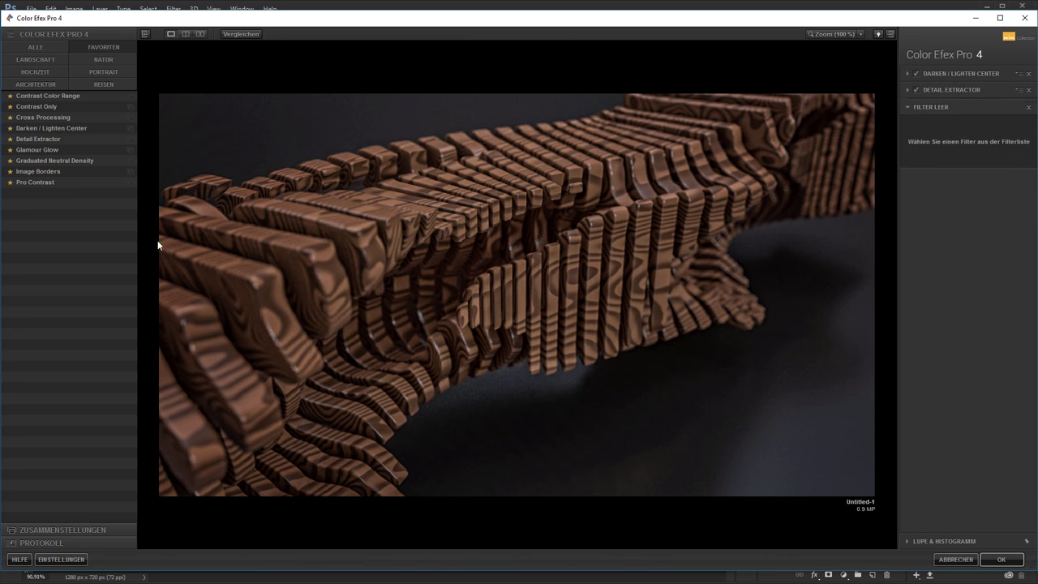
{"action": "left_click", "coordinate": [72, 162]}
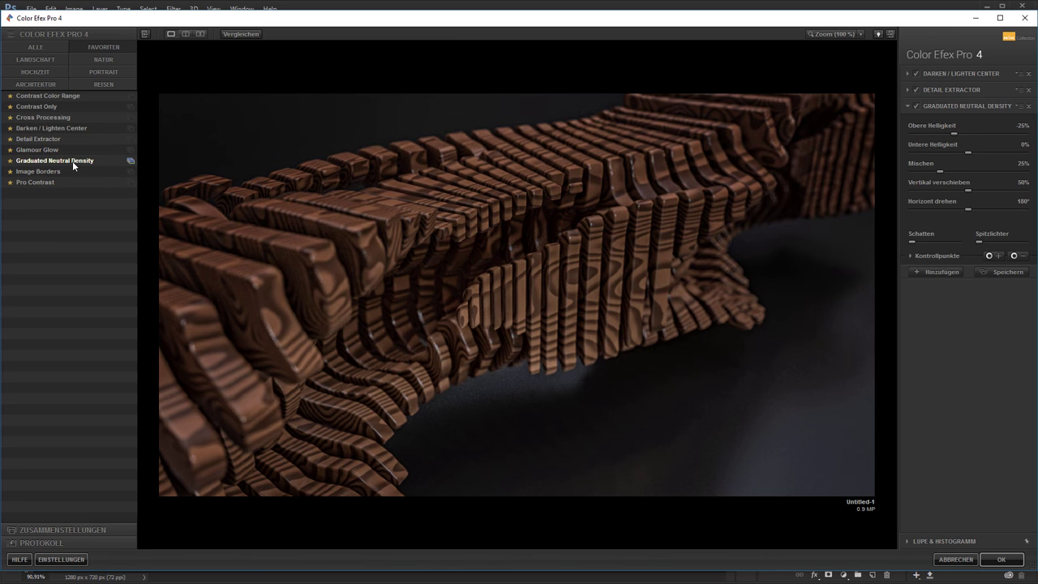
{"action": "left_click", "coordinate": [917, 105]}
{"action": "left_click", "coordinate": [916, 105]}
{"action": "left_click", "coordinate": [916, 106]}
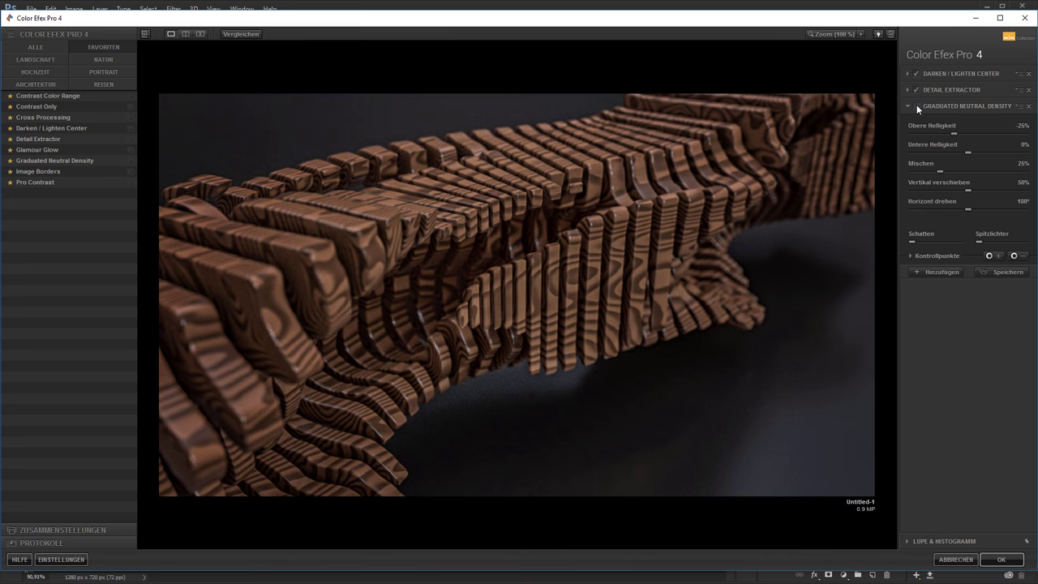
{"action": "left_click", "coordinate": [916, 105]}
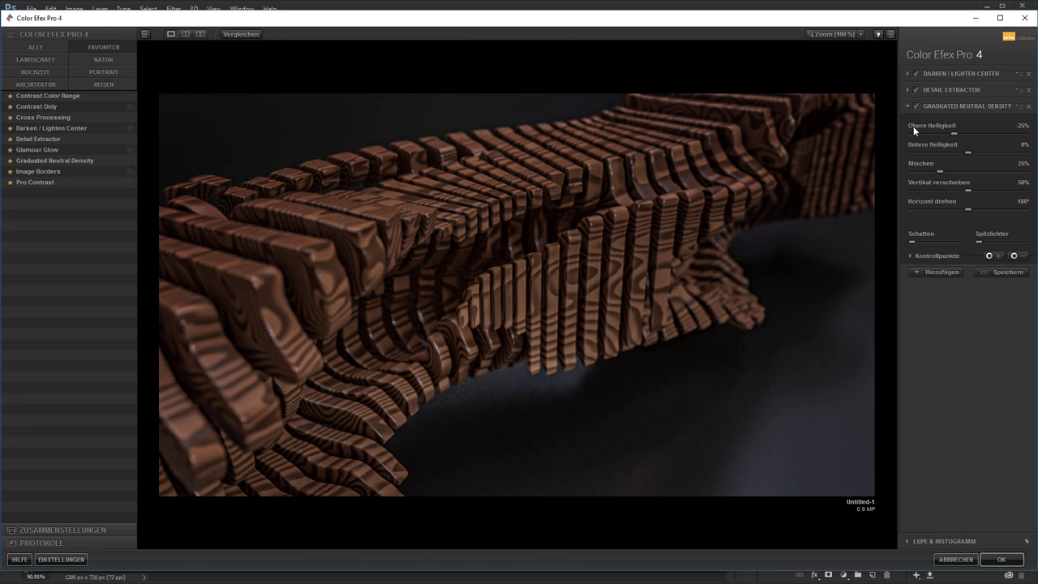
{"action": "left_click", "coordinate": [1022, 126]}
{"action": "type", "text": "-10"}
{"action": "key", "text": "Return"}
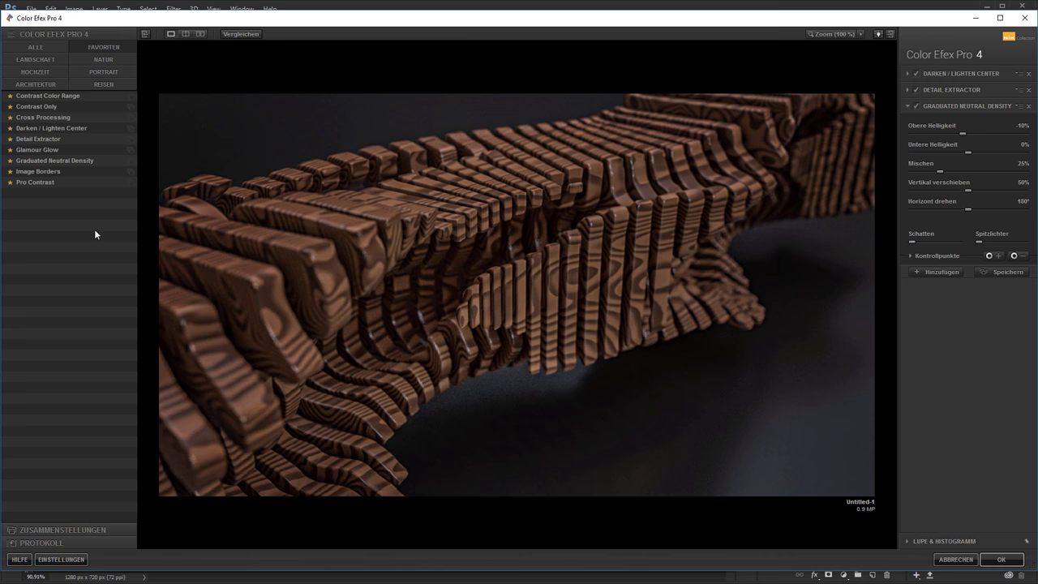
- Add Pro Contrast with colour-cast removal at 0% and a higher contrast amount
{"action": "left_click", "coordinate": [937, 271]}
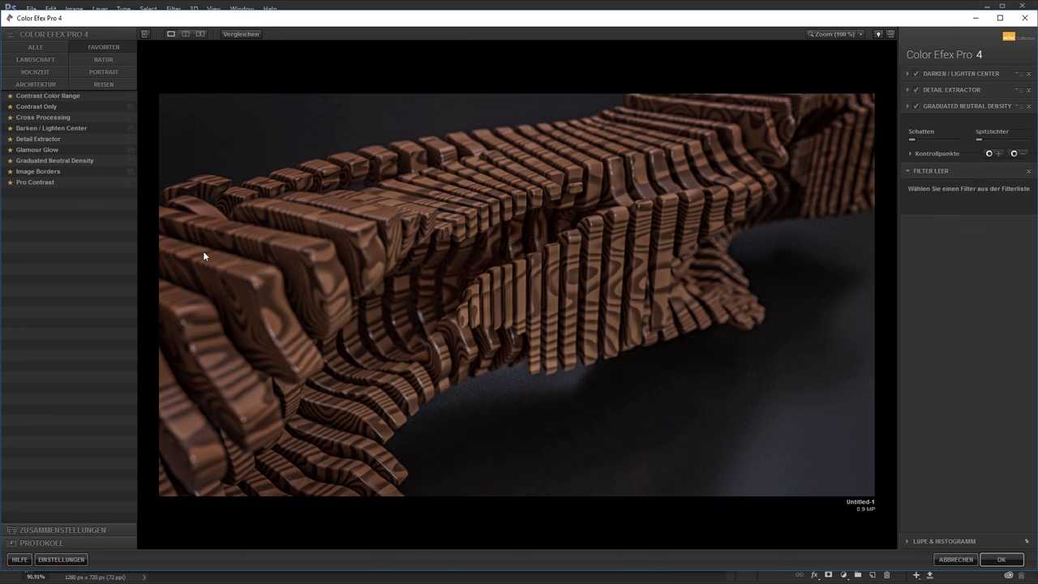
{"action": "left_click", "coordinate": [53, 183]}
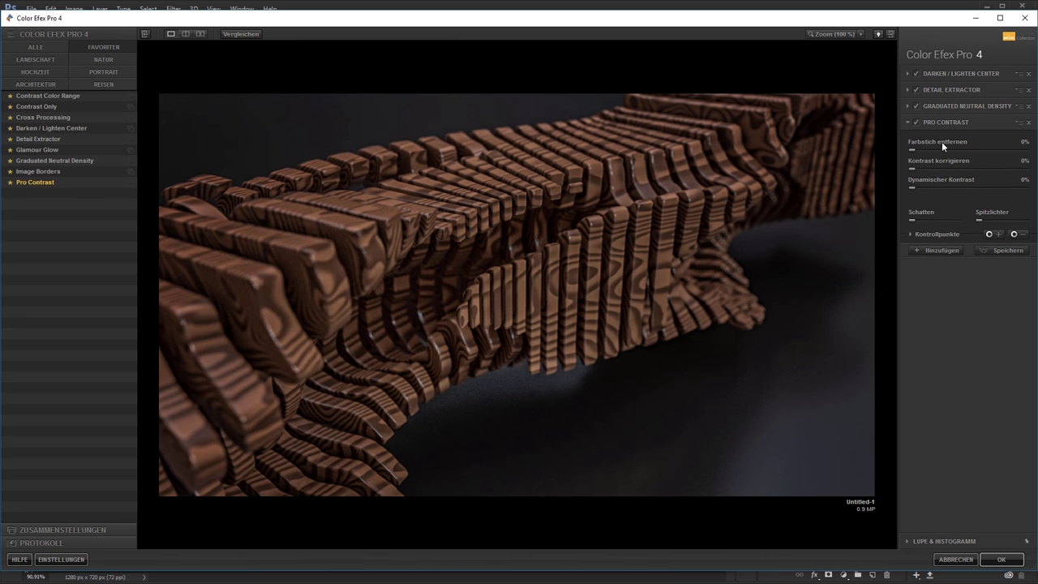
{"action": "left_click_drag", "start_coordinate": [945, 149], "coordinate": [933, 171]}
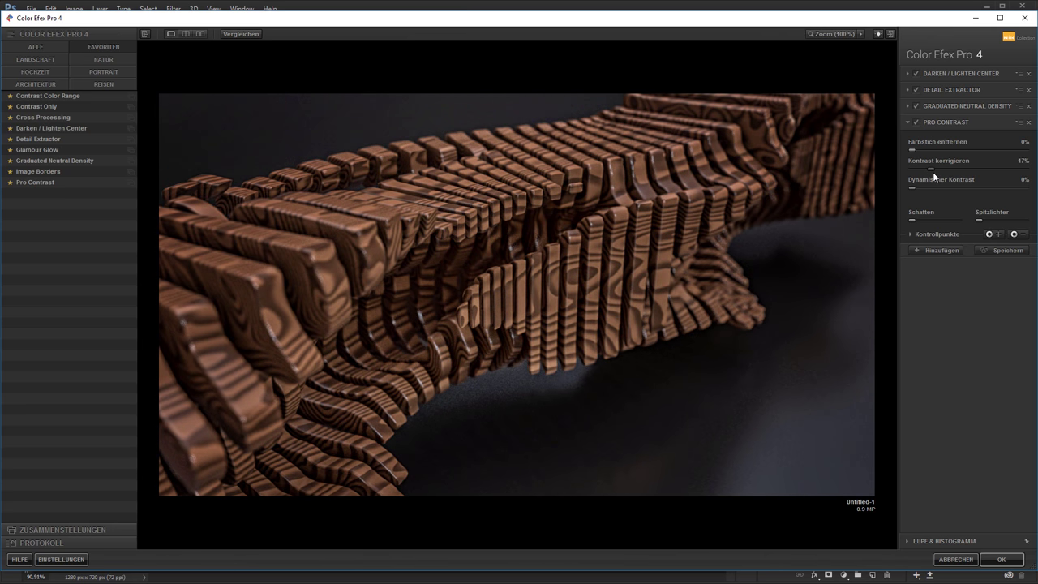
{"action": "left_click_drag", "start_coordinate": [918, 187], "coordinate": [897, 191]}
- Try an Image Borders filter, remove it, and apply the Color Efex stack to the layer
{"action": "left_click", "coordinate": [935, 249]}
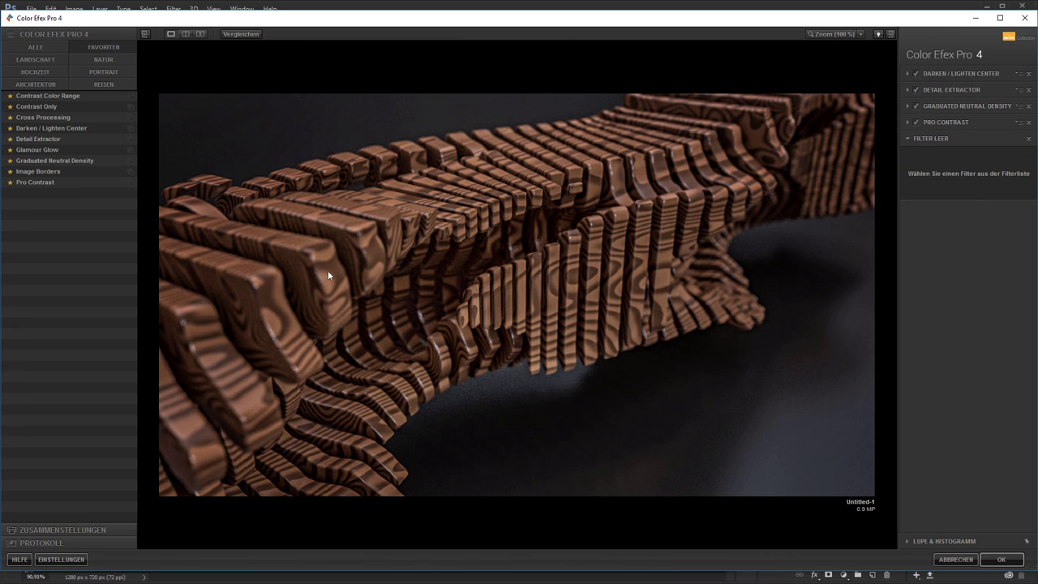
{"action": "left_click", "coordinate": [42, 171]}
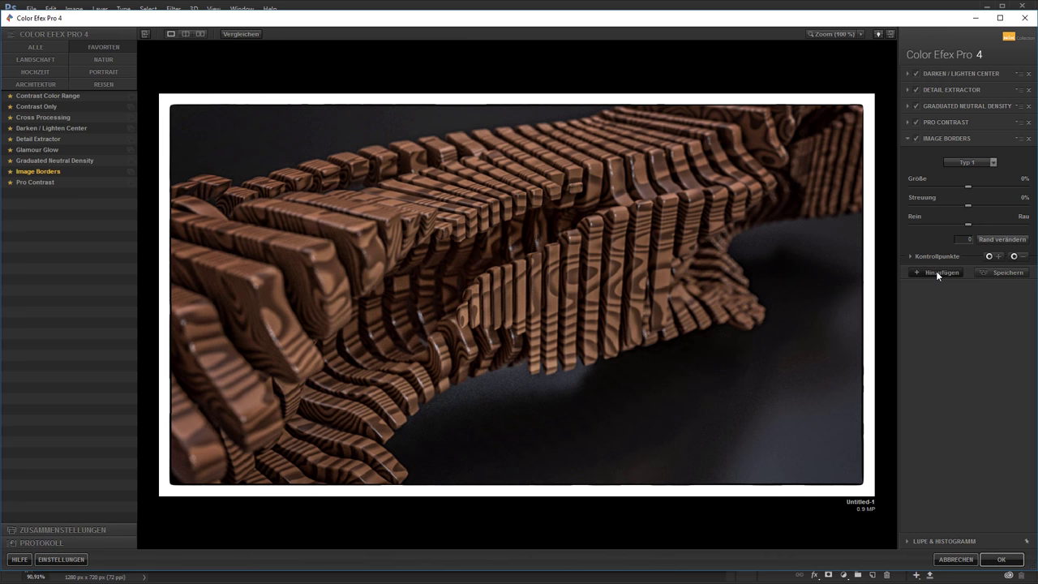
{"action": "left_click", "coordinate": [1028, 141]}
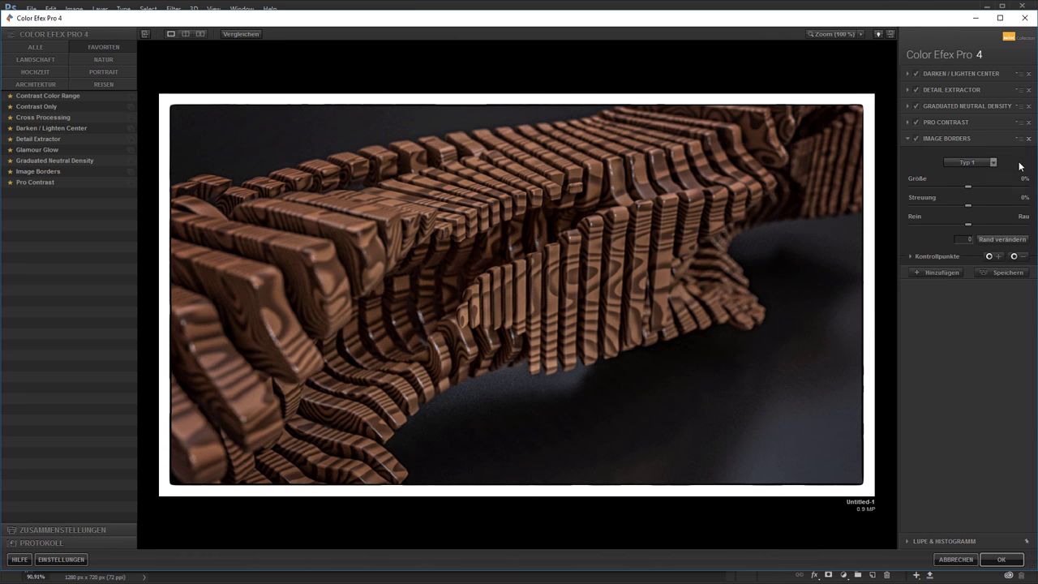
{"action": "left_click", "coordinate": [1003, 560]}
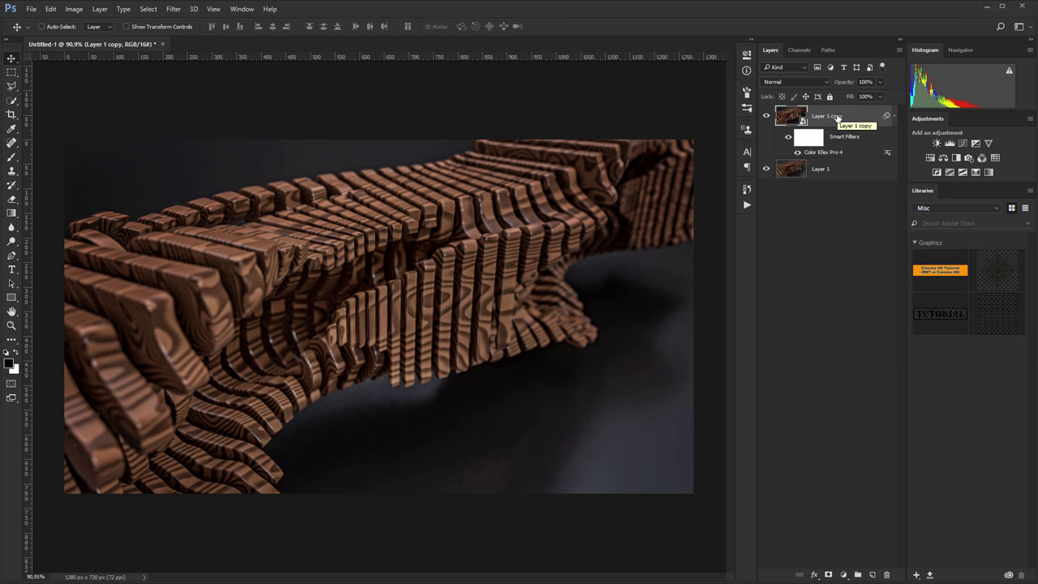
- Nest Layer 1 copy in a smart object and apply Camera Raw noise reduction: Luminance 100, Detail 50
{"action": "key", "text": "ctrl"}
{"action": "key", "text": "ctrl+z"}
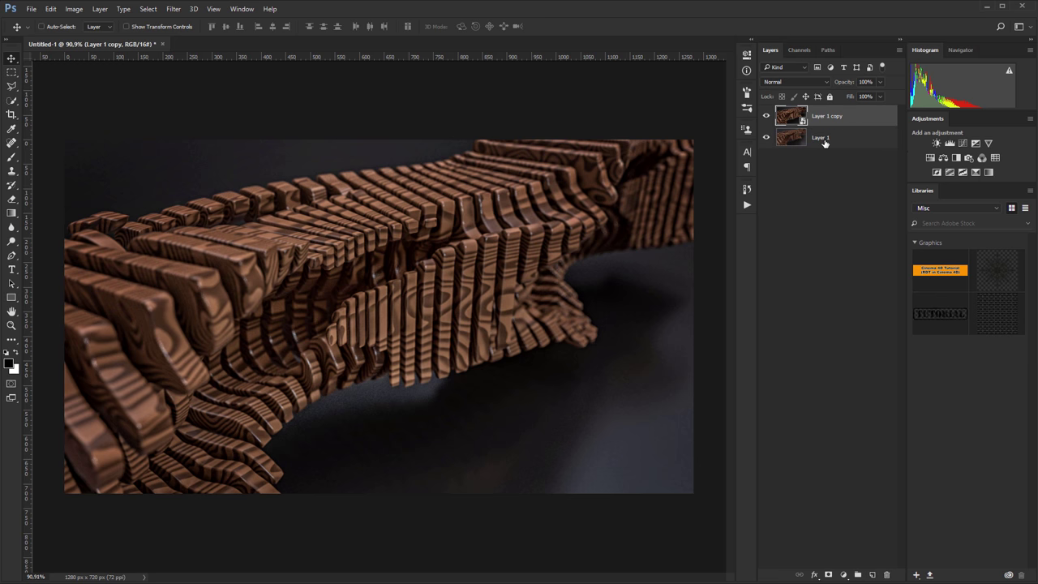
{"action": "key", "text": "ctrl"}
{"action": "key", "text": "ctrl+shift+a"}
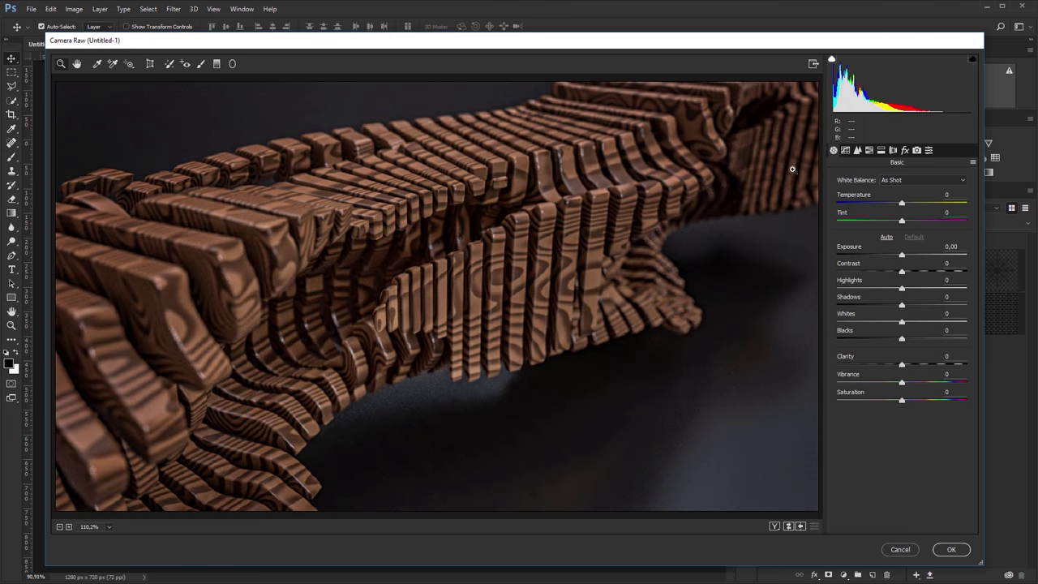
{"action": "right_click", "coordinate": [706, 288]}
{"action": "left_click", "coordinate": [708, 296]}
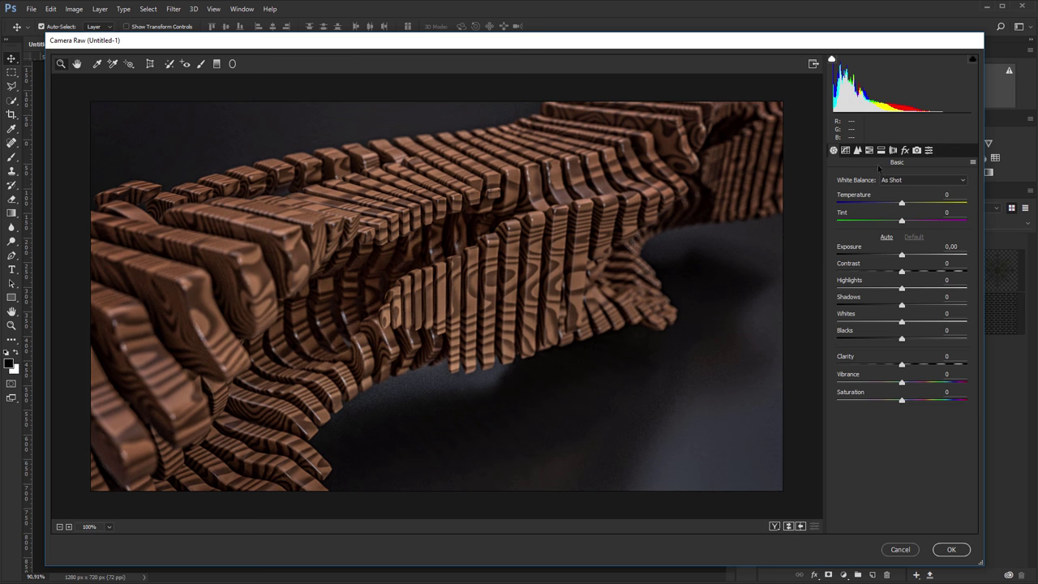
{"action": "left_click", "coordinate": [858, 151]}
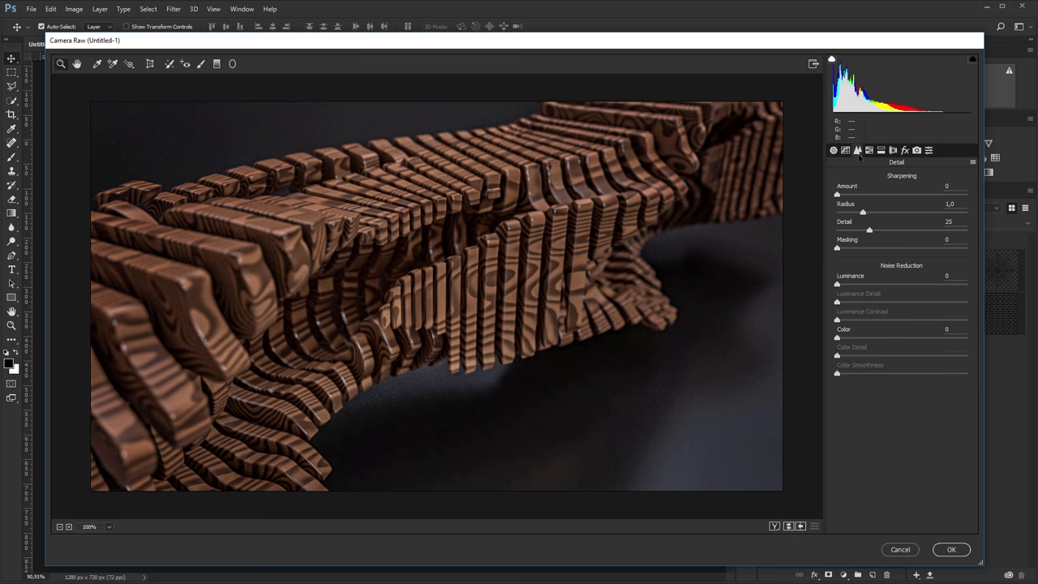
{"action": "left_click_drag", "start_coordinate": [853, 280], "coordinate": [938, 278]}
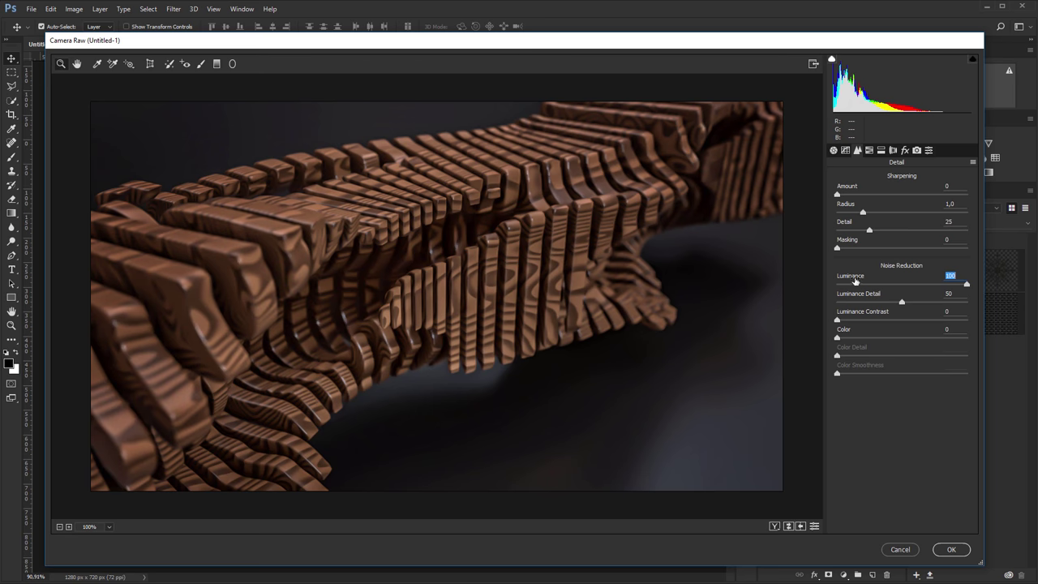
{"action": "mouse_move", "coordinate": [965, 285]}
{"action": "left_mouse_down"}
{"action": "mouse_move", "coordinate": [847, 293]}
{"action": "mouse_move", "coordinate": [975, 299]}
{"action": "mouse_move", "coordinate": [824, 299]}
{"action": "mouse_move", "coordinate": [975, 298]}
{"action": "left_mouse_up"}
{"action": "left_click", "coordinate": [950, 549]}
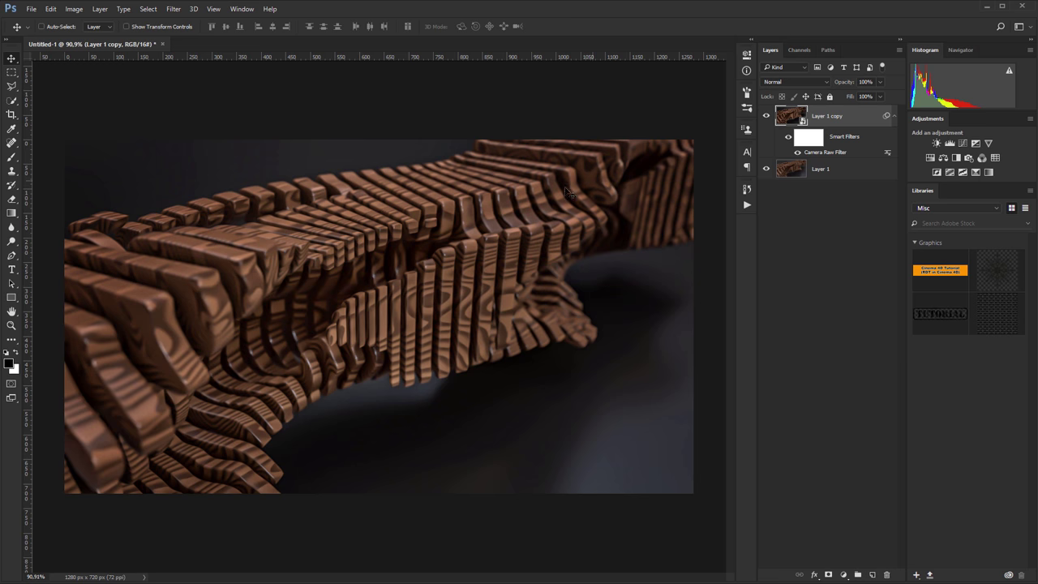
- Paint black on the Camera Raw filter mask with a ~113 px brush over the floor below the structure
{"action": "left_click", "coordinate": [813, 143]}
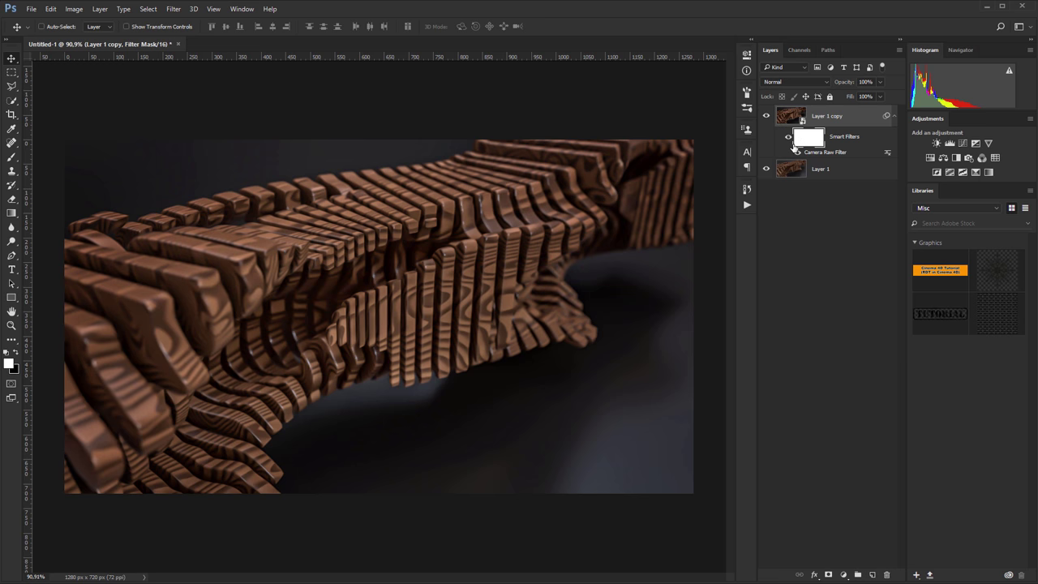
{"action": "left_click", "coordinate": [17, 352]}
{"action": "left_click", "coordinate": [14, 159]}
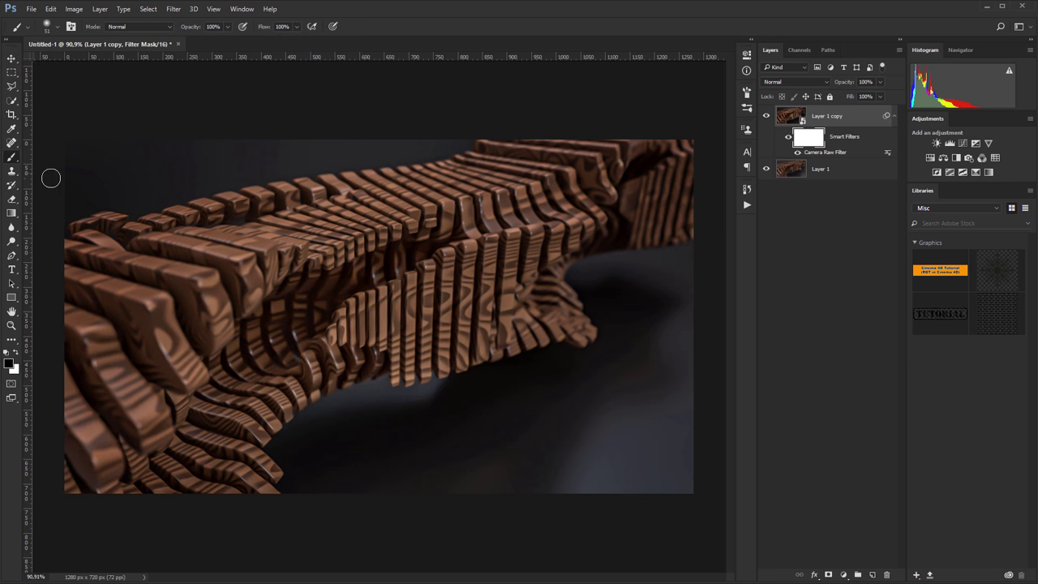
{"action": "right_click_drag", "start_coordinate": [406, 255], "coordinate": [442, 250], "text": "alt"}
{"action": "mouse_move", "coordinate": [315, 330]}
{"action": "left_mouse_down"}
{"action": "mouse_move", "coordinate": [466, 305]}
{"action": "mouse_move", "coordinate": [529, 274]}
{"action": "mouse_move", "coordinate": [489, 294]}
{"action": "left_mouse_up"}
{"action": "scroll", "coordinate": [381, 440], "scroll_direction": "up", "scroll_amount": 4, "text": "alt"}
{"action": "mouse_move", "coordinate": [381, 434]}
{"action": "left_mouse_down"}
{"action": "mouse_move", "coordinate": [279, 454]}
{"action": "mouse_move", "coordinate": [391, 403]}
{"action": "mouse_move", "coordinate": [331, 415]}
{"action": "mouse_move", "coordinate": [431, 425]}
{"action": "mouse_move", "coordinate": [514, 419]}
{"action": "mouse_move", "coordinate": [449, 425]}
{"action": "mouse_move", "coordinate": [442, 463]}
{"action": "mouse_move", "coordinate": [510, 436]}
{"action": "mouse_move", "coordinate": [707, 449]}
{"action": "mouse_move", "coordinate": [690, 421]}
{"action": "left_mouse_up"}
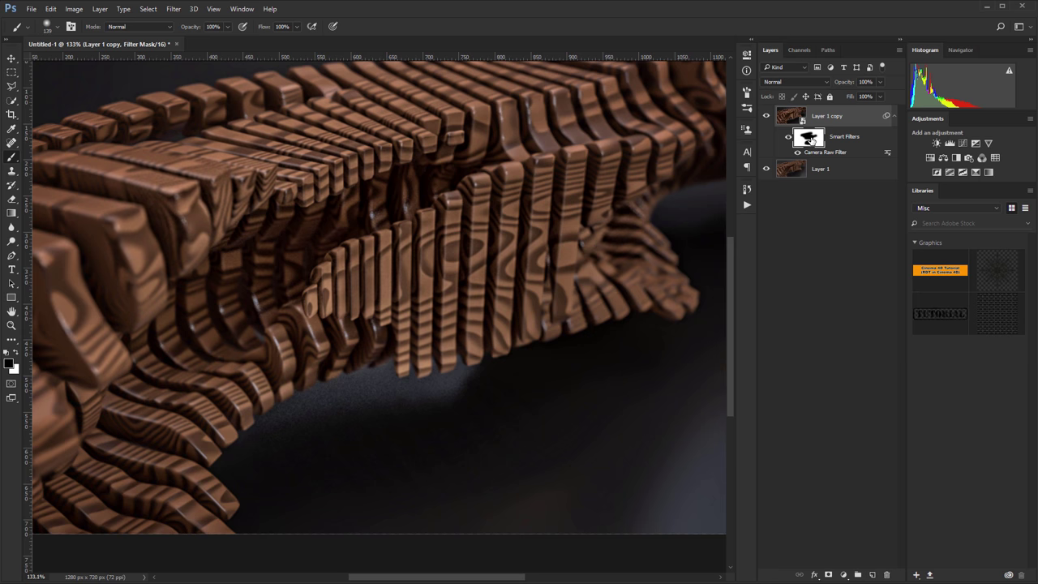
- Undo the mask strokes and wrap Layer 1 copy into a new smart object
{"action": "key", "text": "ctrl+BackSpace"}
{"action": "scroll", "coordinate": [430, 357], "scroll_direction": "down", "scroll_amount": 2, "text": "alt"}
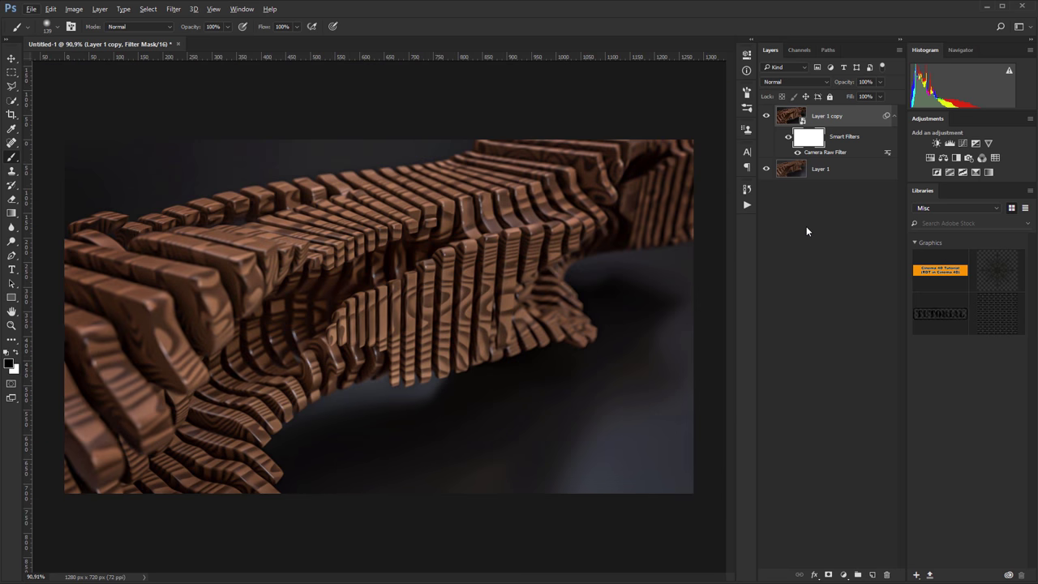
{"action": "key", "text": "ctrl+z"}
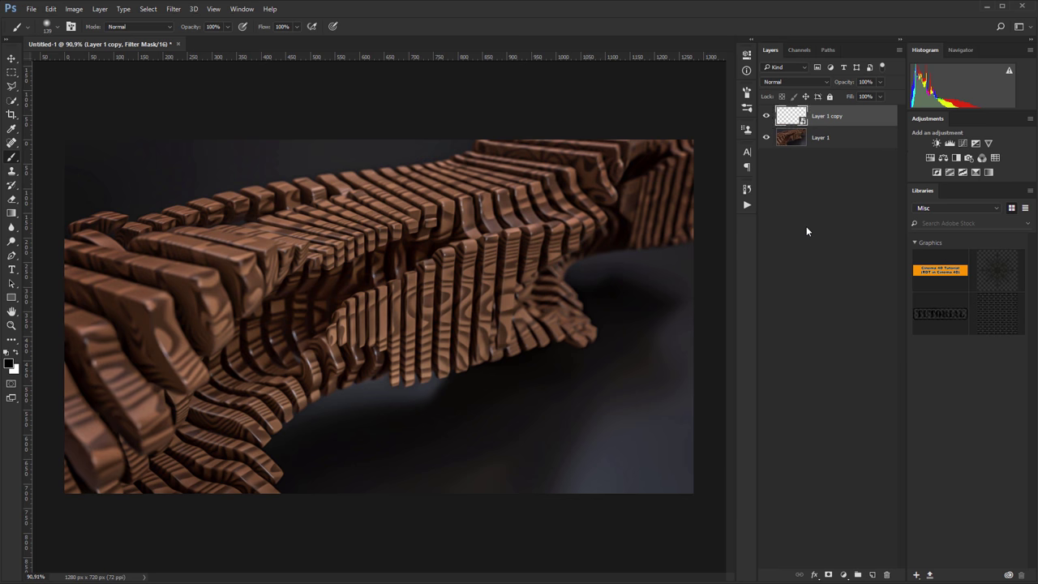
- Apply a white Image Borders effect from Color Efex Pro 4 to Layer 1 copy
{"action": "left_click", "coordinate": [173, 9]}
{"action": "mouse_move", "coordinate": [236, 237]}
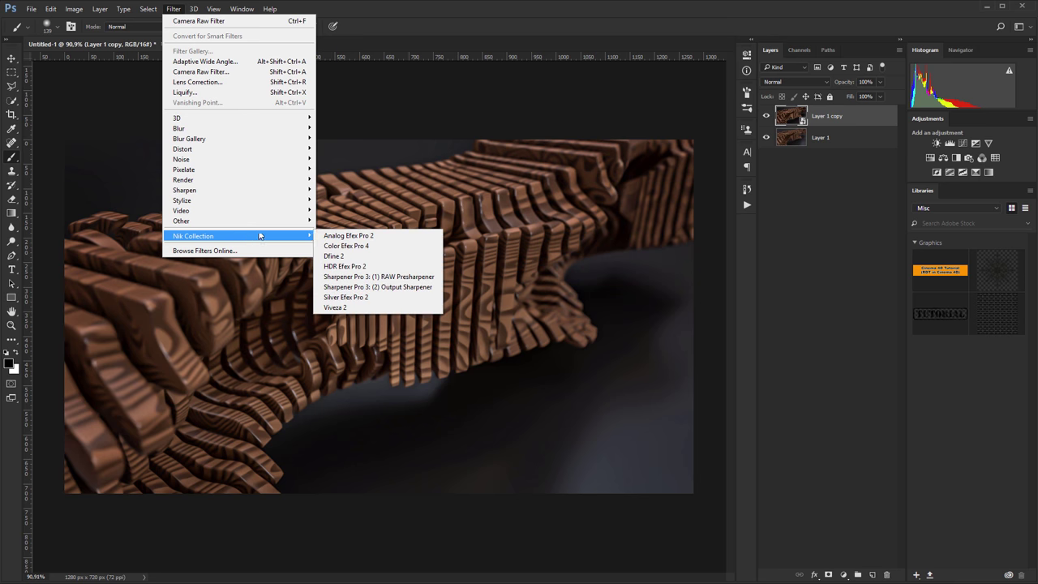
{"action": "left_click", "coordinate": [342, 247]}
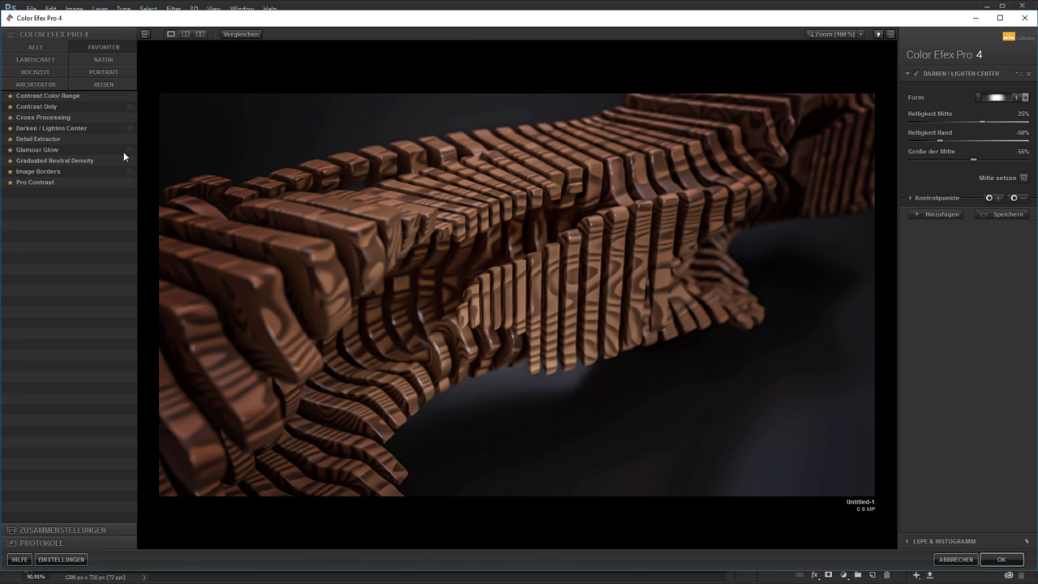
{"action": "left_click", "coordinate": [48, 171]}
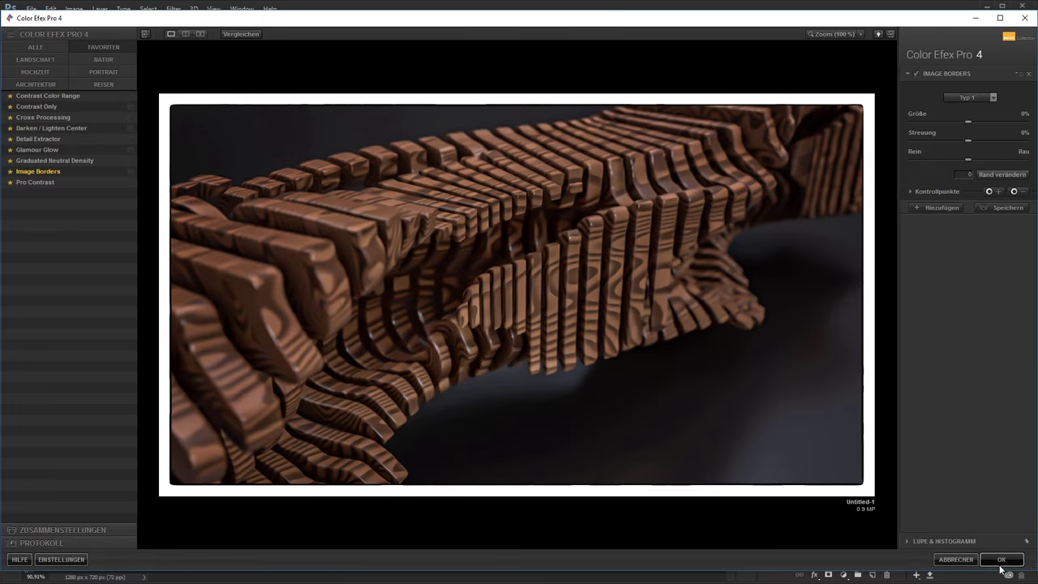
{"action": "left_click", "coordinate": [1000, 565]}
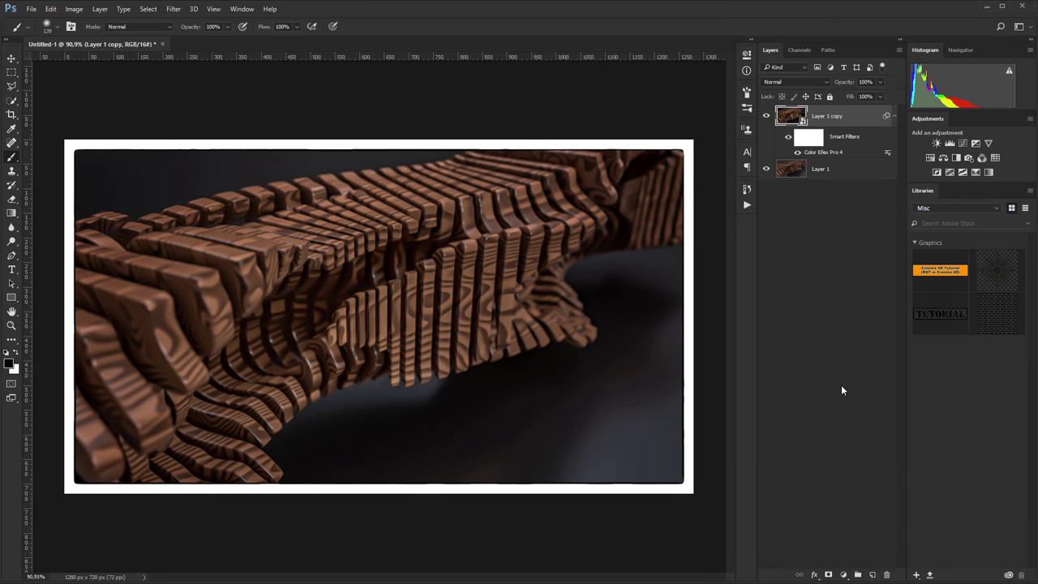
- Save the document as spine.psd
{"action": "key", "text": "ctrl+shift+s"}
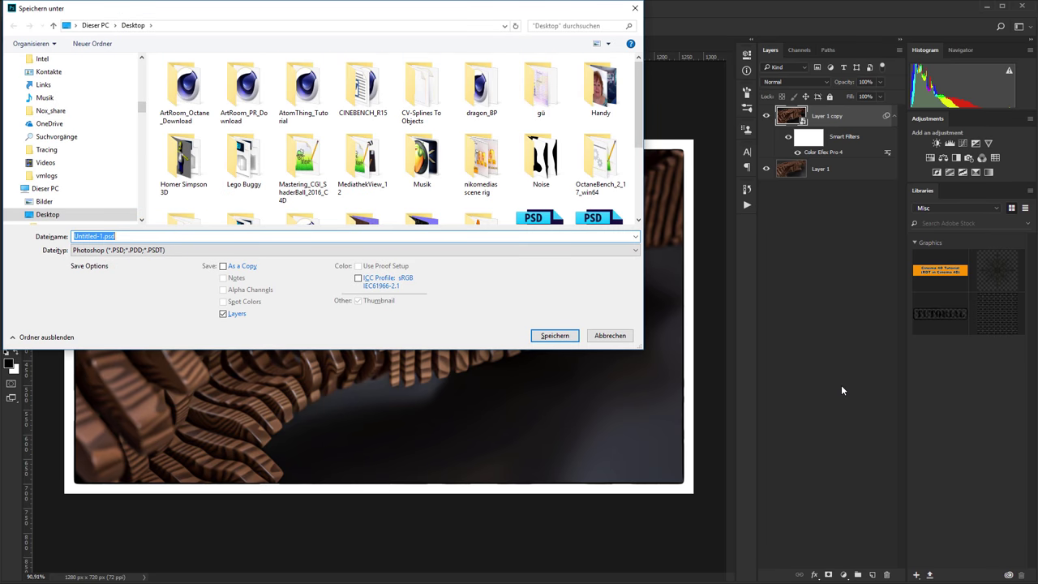
{"action": "type", "text": "spine"}
{"action": "key", "text": "Return"}
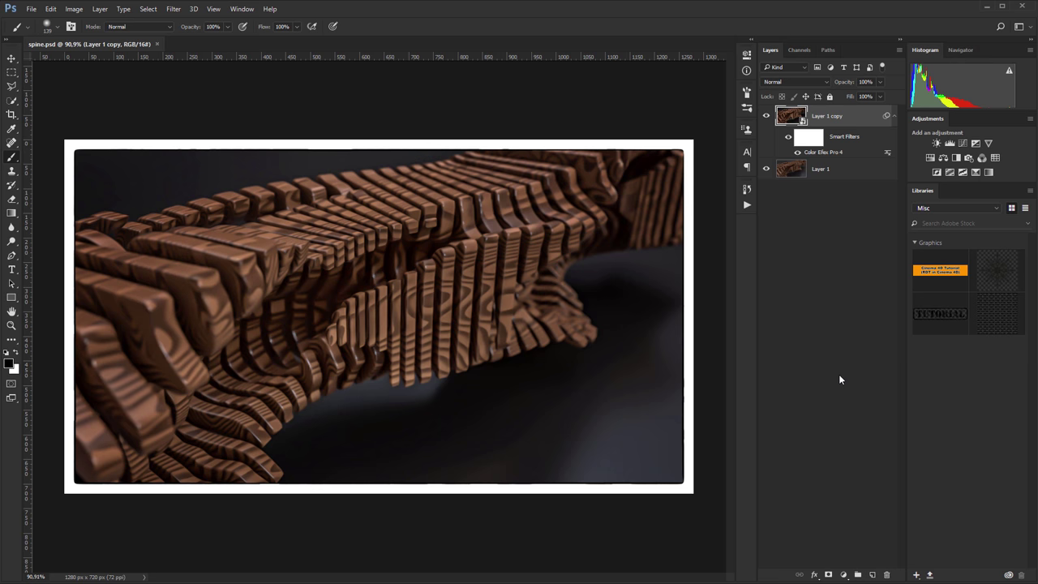
- Open the nested smart objects level by level down to Layer 1 copy3.psb, checking spine.psd briefly
{"action": "double_click", "coordinate": [801, 118]}
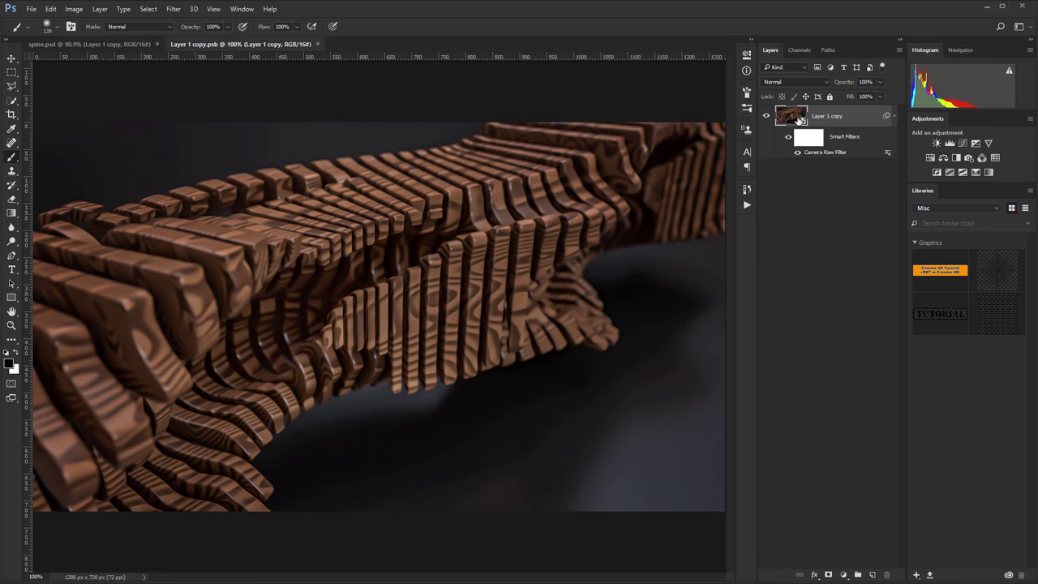
{"action": "double_click", "coordinate": [800, 118]}
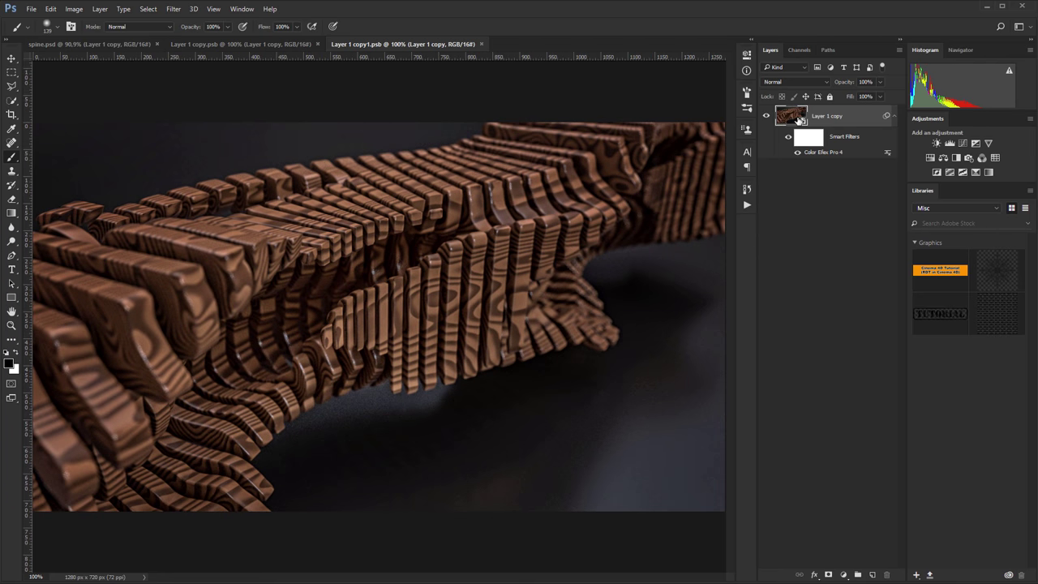
{"action": "double_click", "coordinate": [800, 118]}
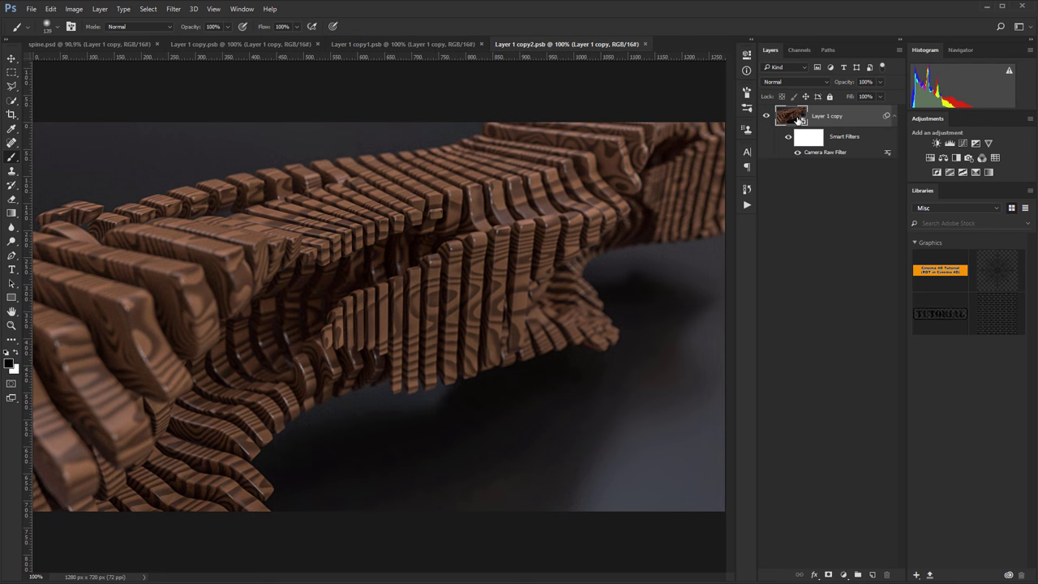
{"action": "double_click", "coordinate": [798, 116]}
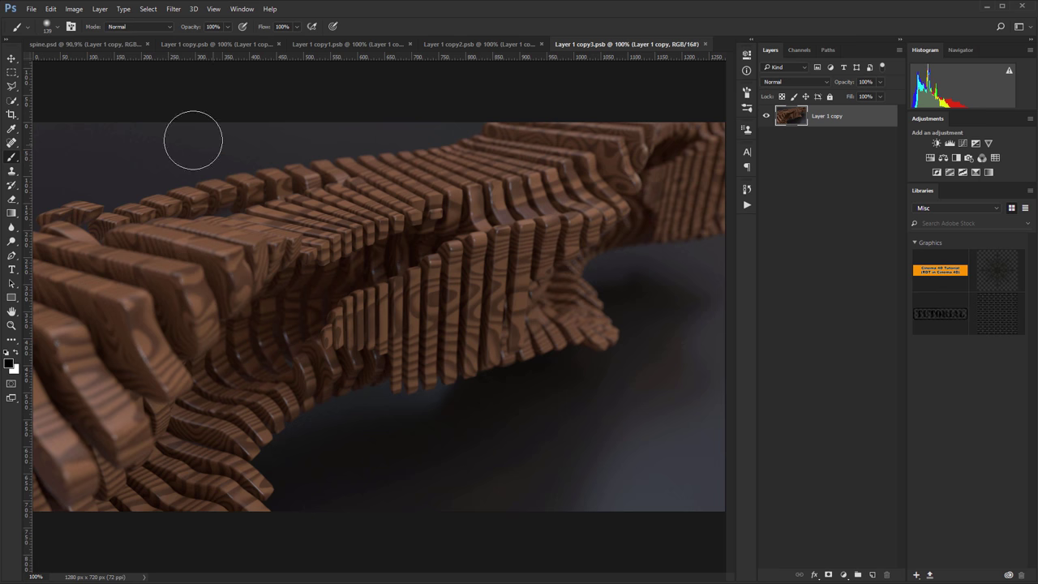
{"action": "left_click", "coordinate": [95, 43]}
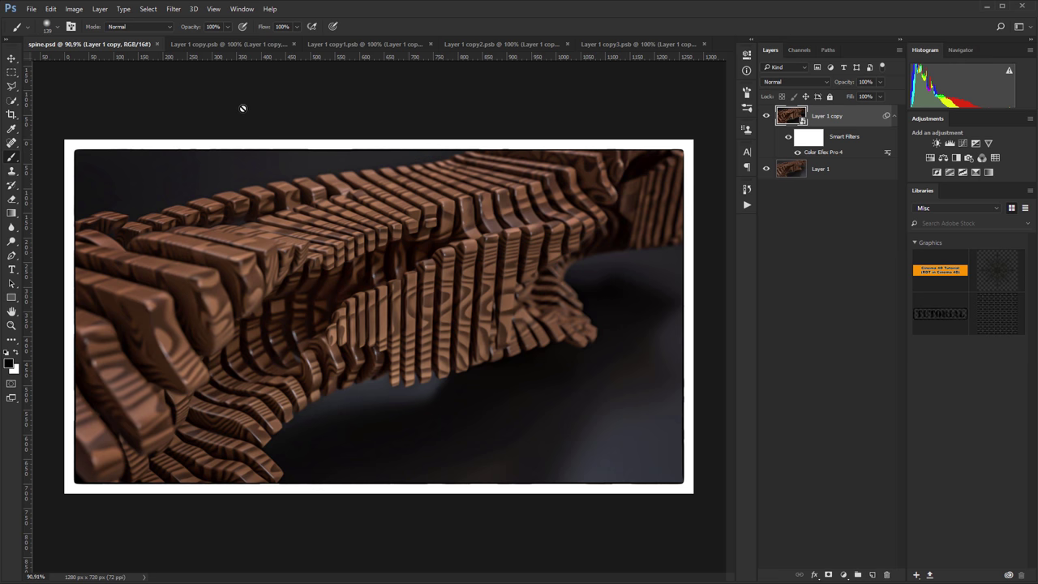
{"action": "left_click", "coordinate": [634, 46]}
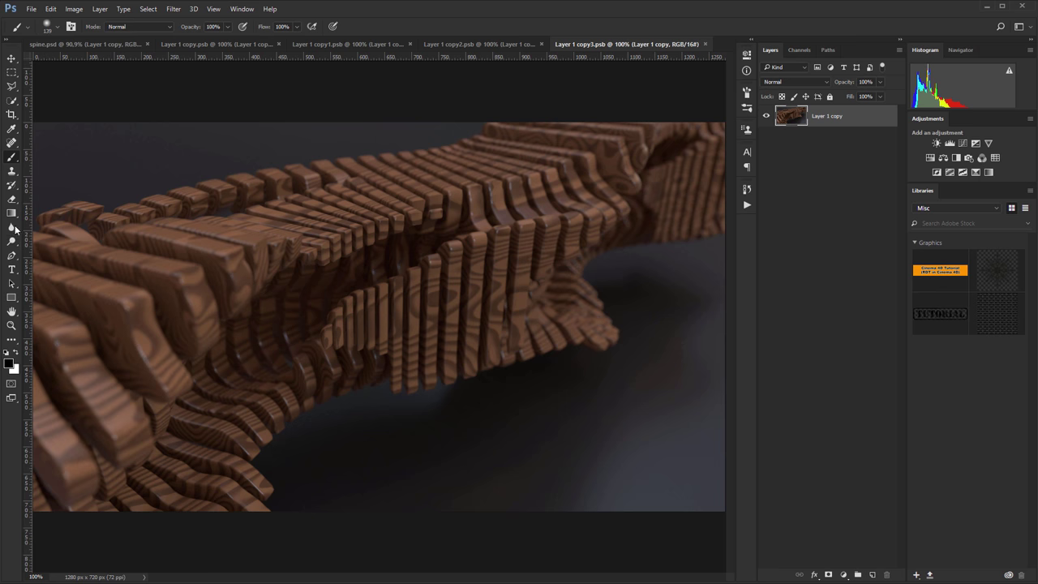
- Draw a black Rectangle 1 at 63% opacity over the render, then save and close Layer 1 copy3.psb
{"action": "left_click_drag", "start_coordinate": [12, 297], "coordinate": [81, 297]}
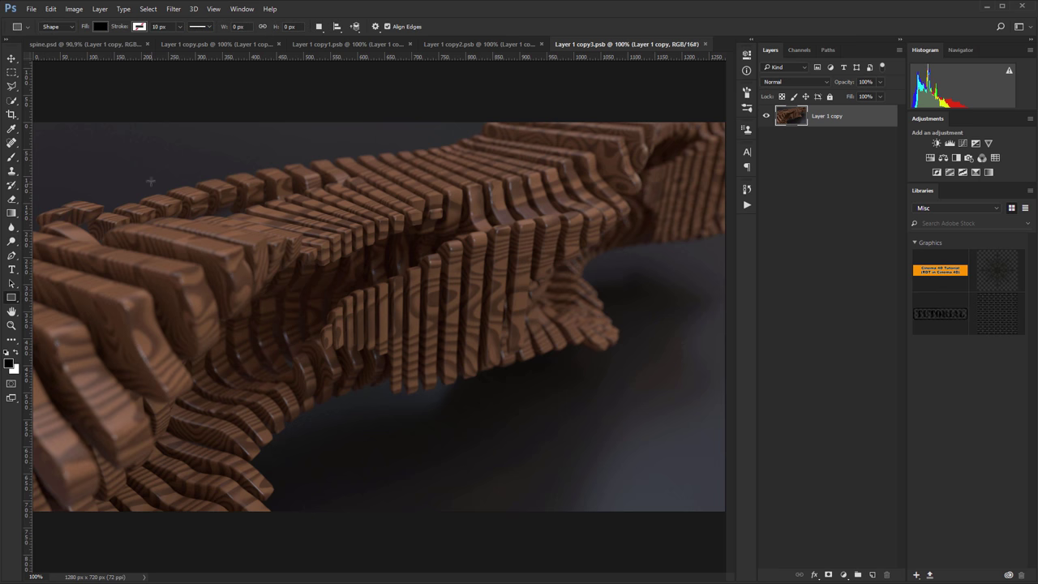
{"action": "mouse_move", "coordinate": [164, 167]}
{"action": "left_mouse_down"}
{"action": "mouse_move", "coordinate": [493, 267]}
{"action": "mouse_move", "coordinate": [558, 336]}
{"action": "mouse_move", "coordinate": [566, 375]}
{"action": "left_mouse_up"}
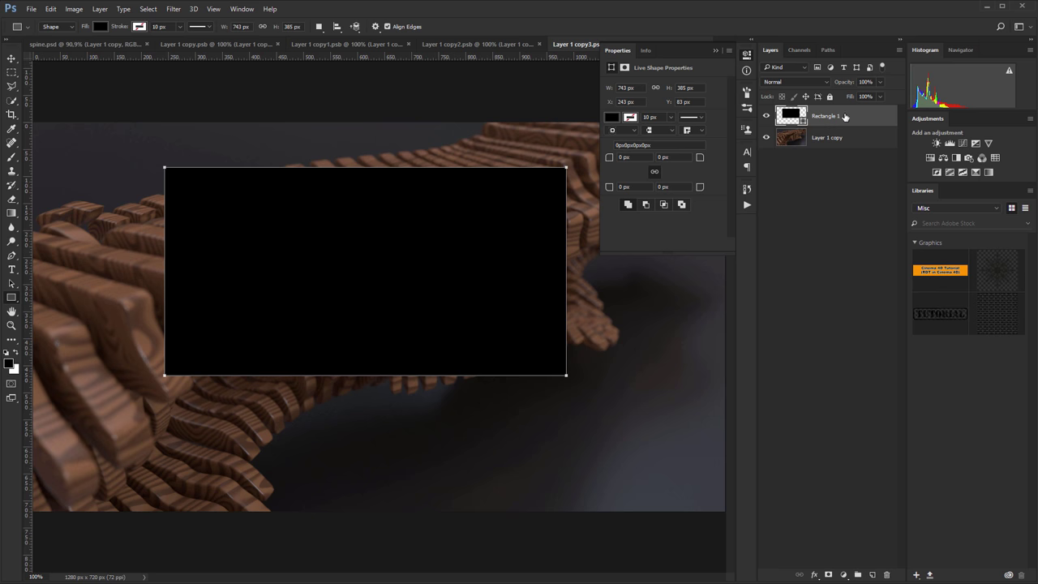
{"action": "mouse_move", "coordinate": [846, 84]}
{"action": "left_mouse_down"}
{"action": "mouse_move", "coordinate": [808, 82]}
{"action": "mouse_move", "coordinate": [853, 86]}
{"action": "left_mouse_up"}
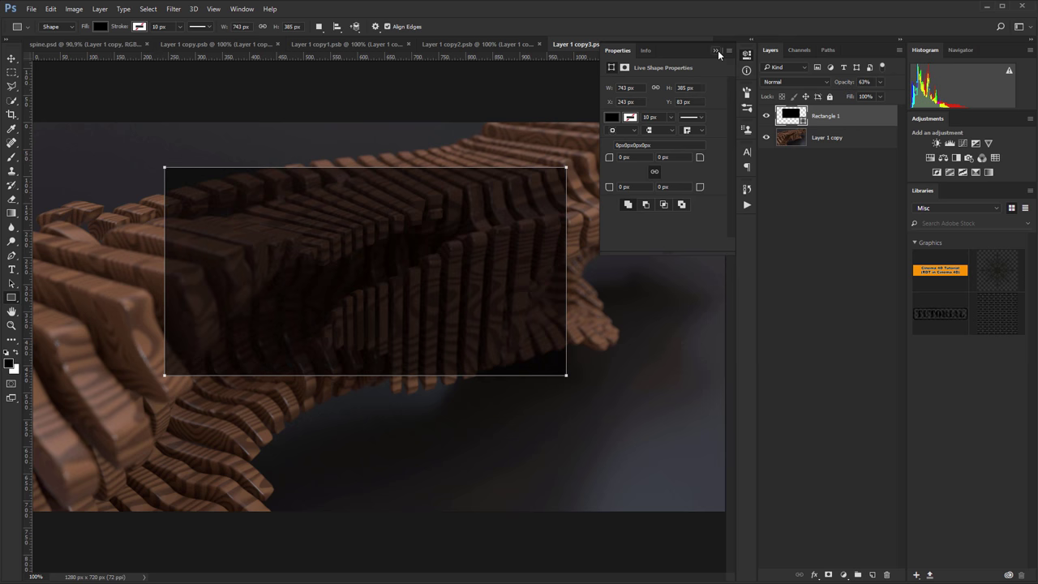
{"action": "left_click", "coordinate": [716, 51]}
{"action": "left_click", "coordinate": [703, 44]}
{"action": "left_click", "coordinate": [475, 226]}
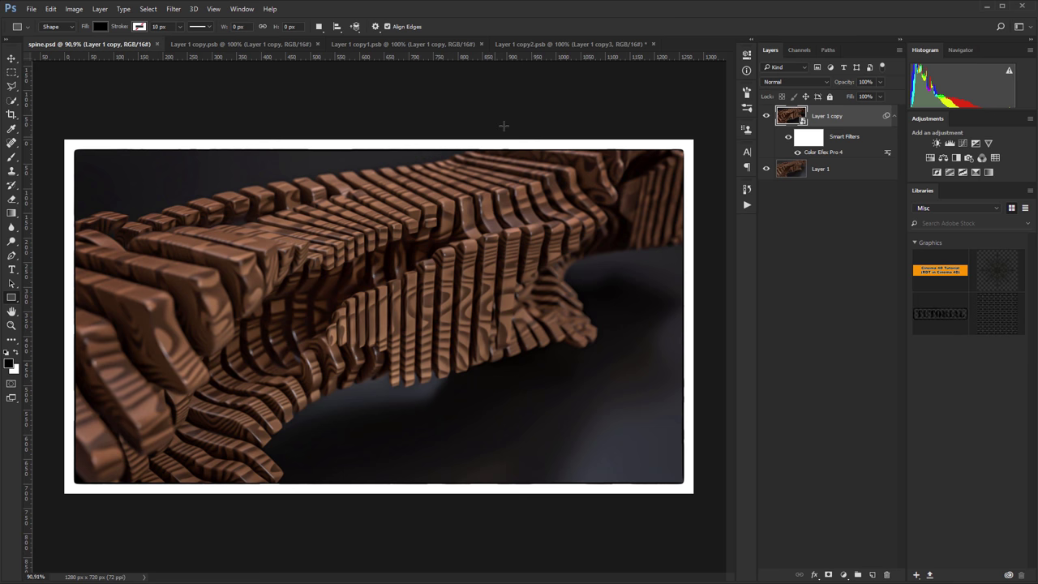
- Save and close the Layer 1 copy2, copy1 and copy .psb smart object documents
{"action": "left_click", "coordinate": [558, 44]}
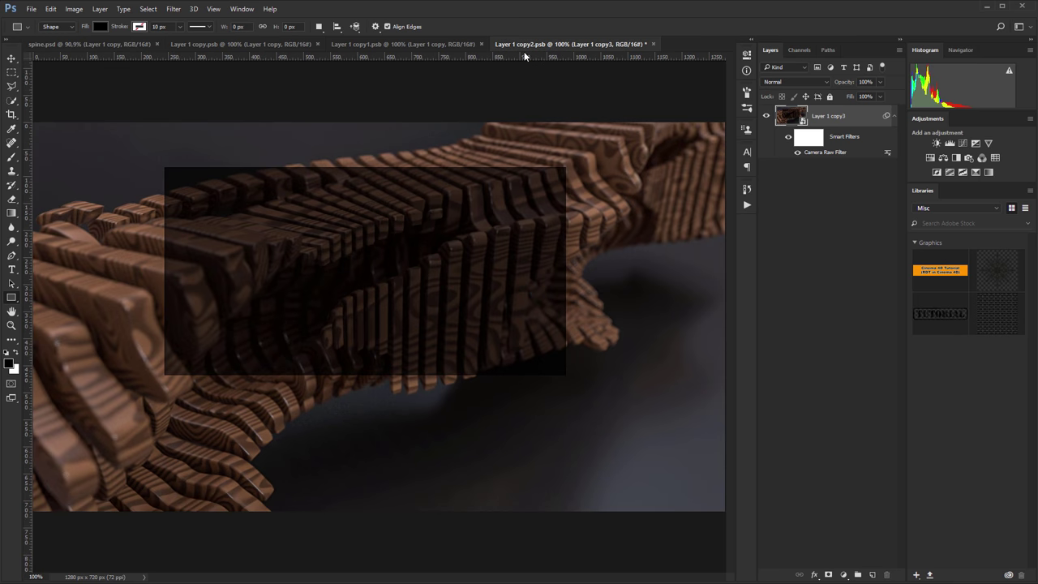
{"action": "left_click", "coordinate": [653, 44]}
{"action": "key", "text": "Return"}
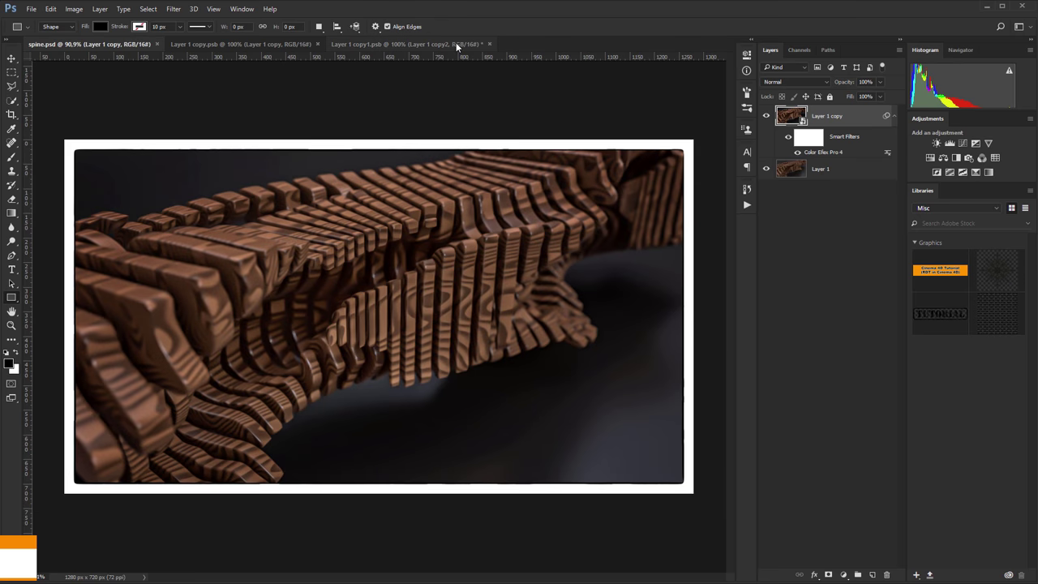
{"action": "left_click", "coordinate": [456, 44]}
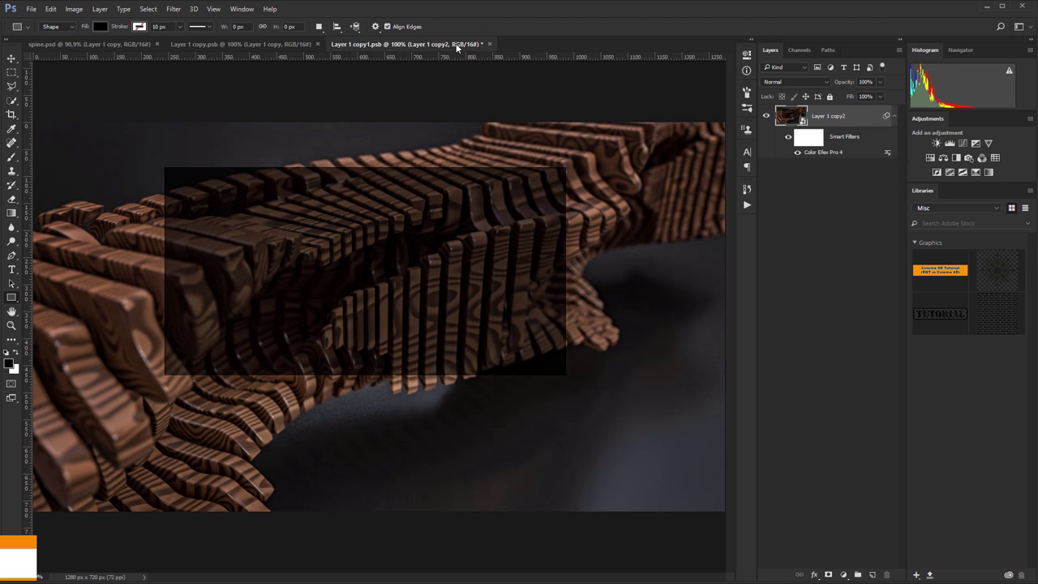
{"action": "left_click", "coordinate": [489, 43]}
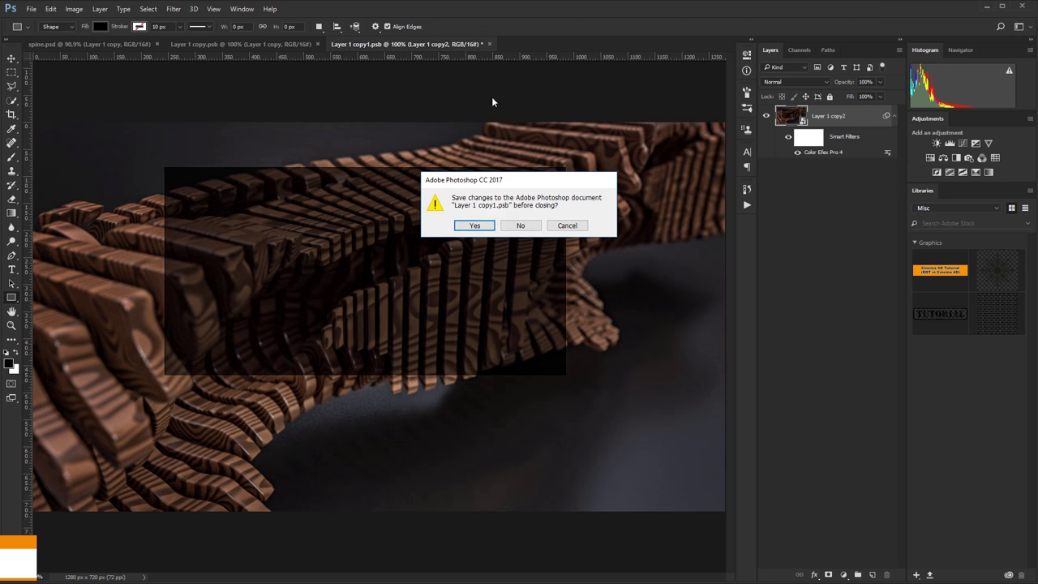
{"action": "left_click", "coordinate": [477, 226]}
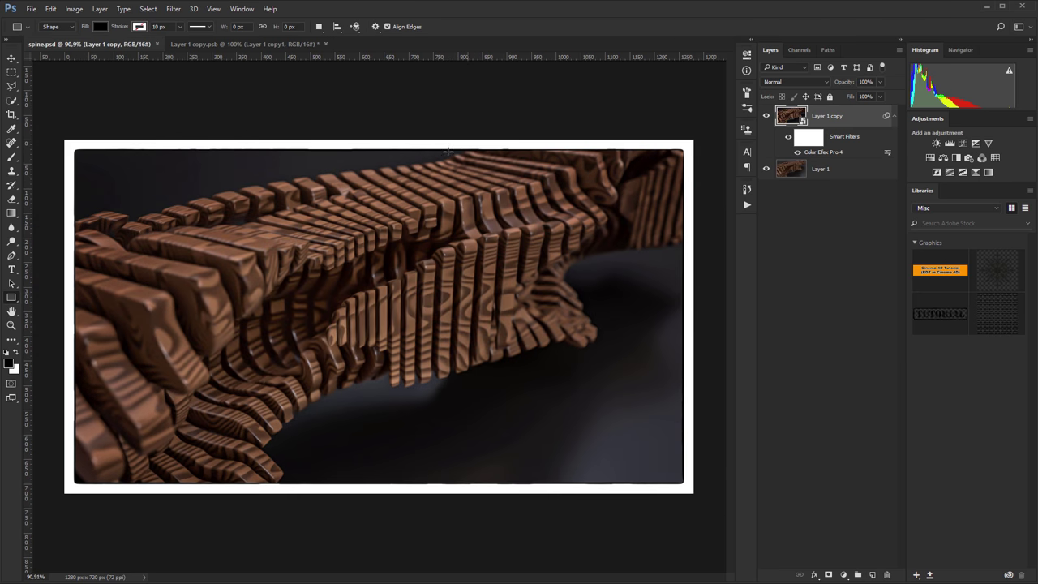
{"action": "left_click", "coordinate": [286, 44]}
{"action": "left_click", "coordinate": [325, 44]}
{"action": "left_click", "coordinate": [469, 226]}
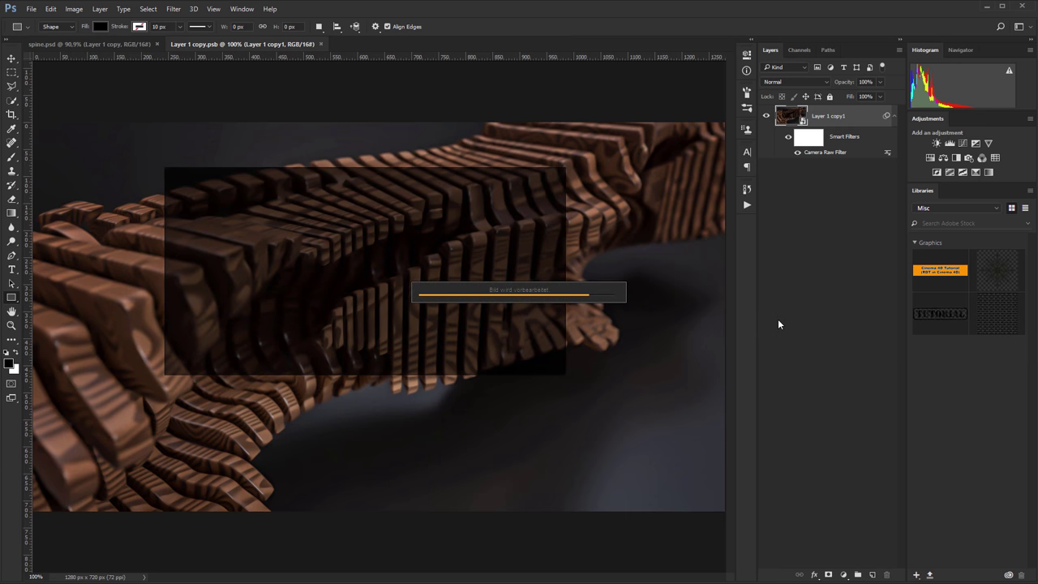
{"action": "key", "text": "ctrl+w"}
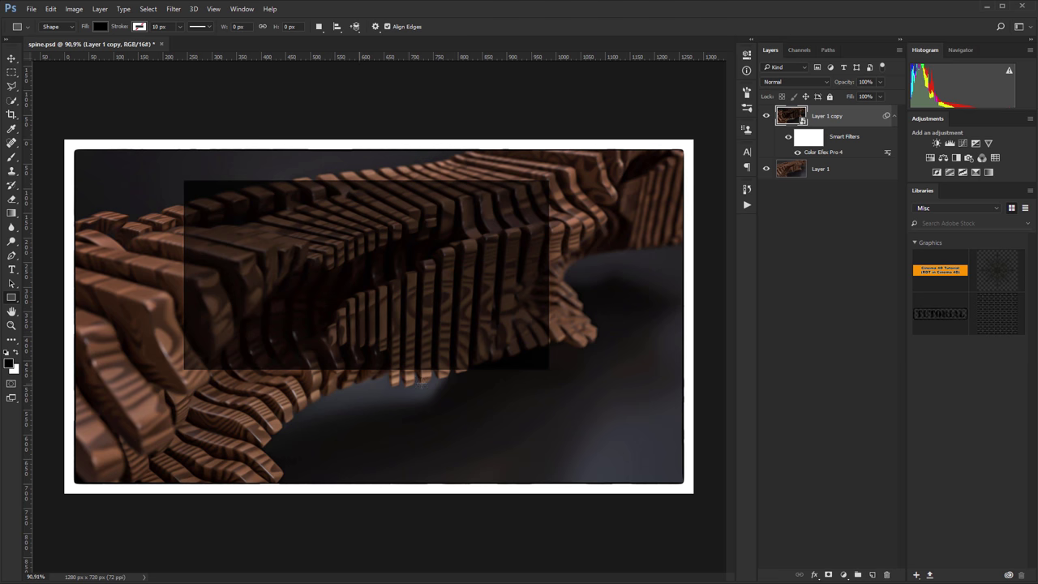
- Close spine.psd discarding its unsaved changes, then reopen spine.psd from recent files
{"action": "left_click", "coordinate": [163, 44]}
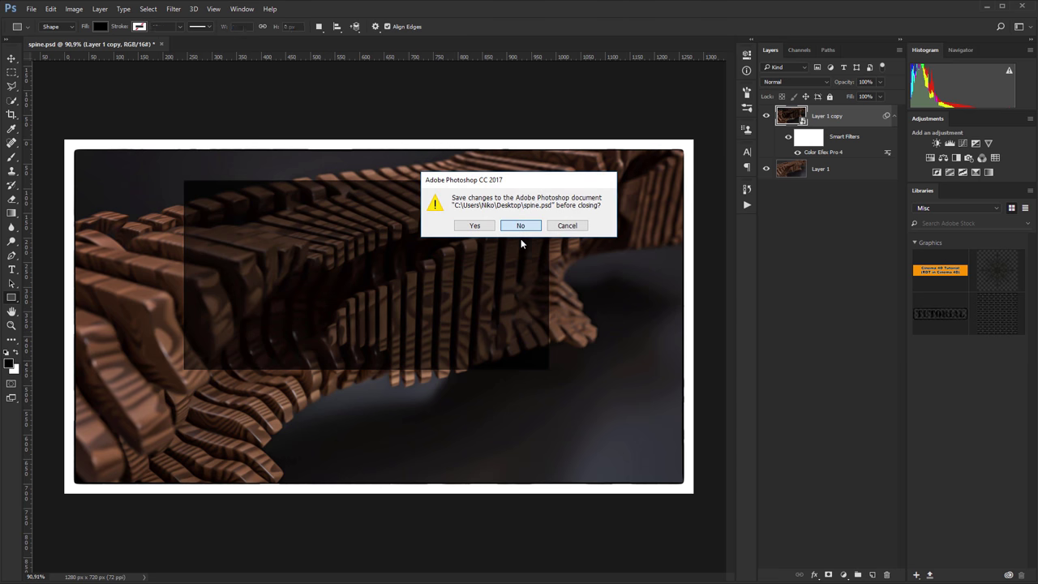
{"action": "left_click", "coordinate": [521, 227]}
{"action": "left_click", "coordinate": [31, 9]}
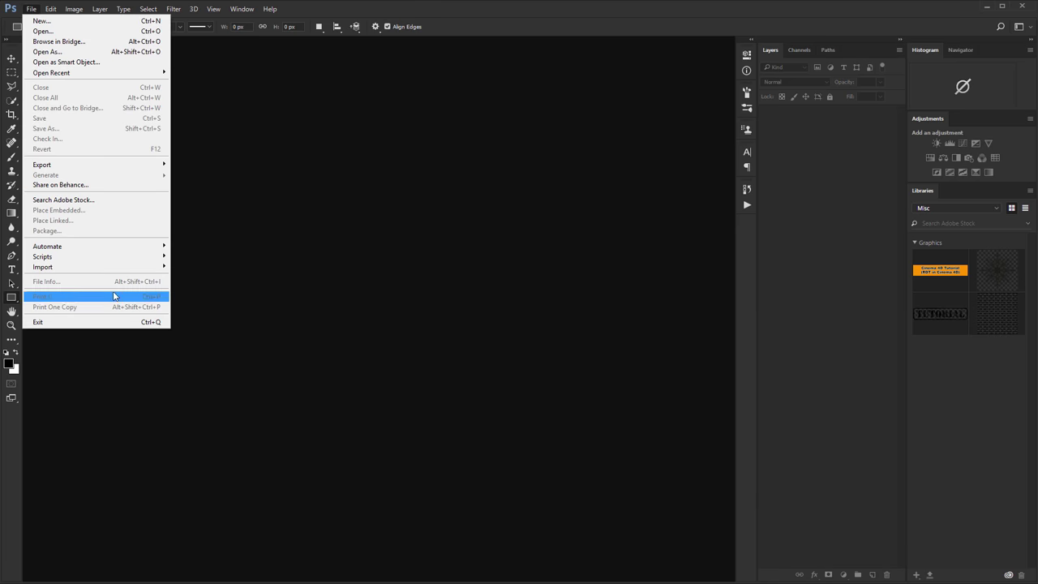
{"action": "mouse_move", "coordinate": [138, 72]}
{"action": "left_click", "coordinate": [234, 74]}
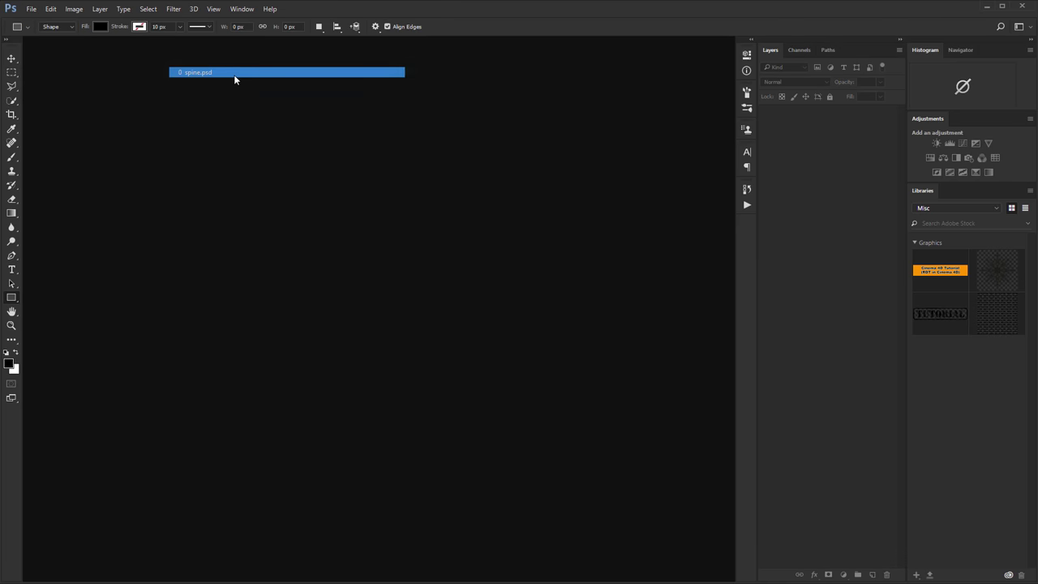